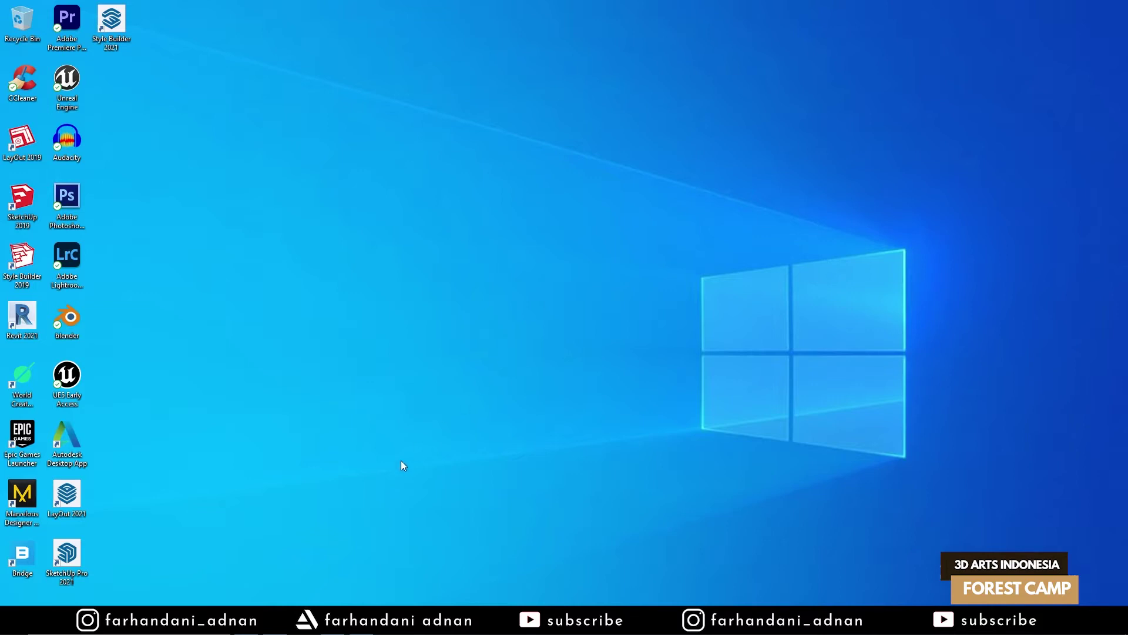
{"action": "right_click", "coordinate": [564, 194]}
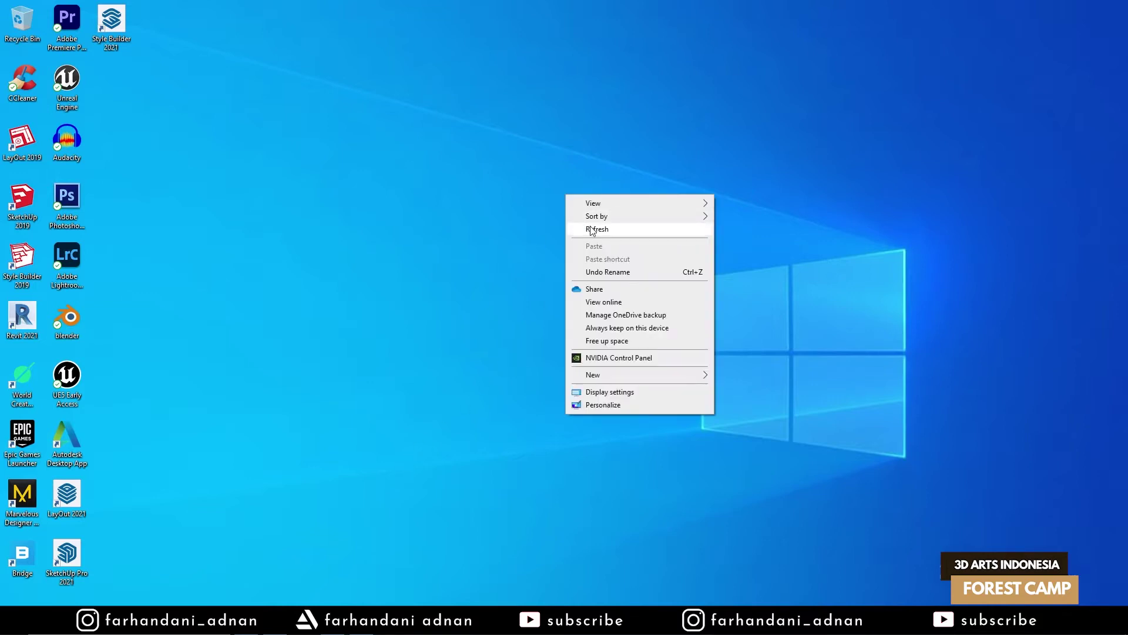
{"action": "left_click", "coordinate": [591, 228]}
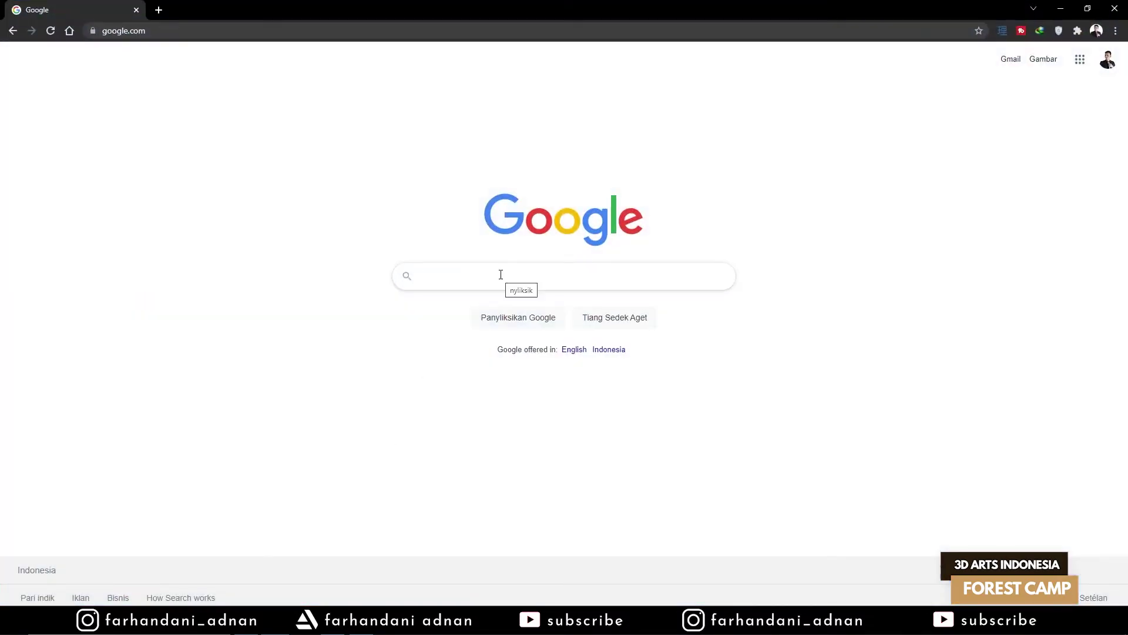
- Search Google for "3d warehouse" and open the 3D Warehouse website from the results
{"action": "left_click", "coordinate": [501, 275]}
{"action": "left_click", "coordinate": [503, 163]}
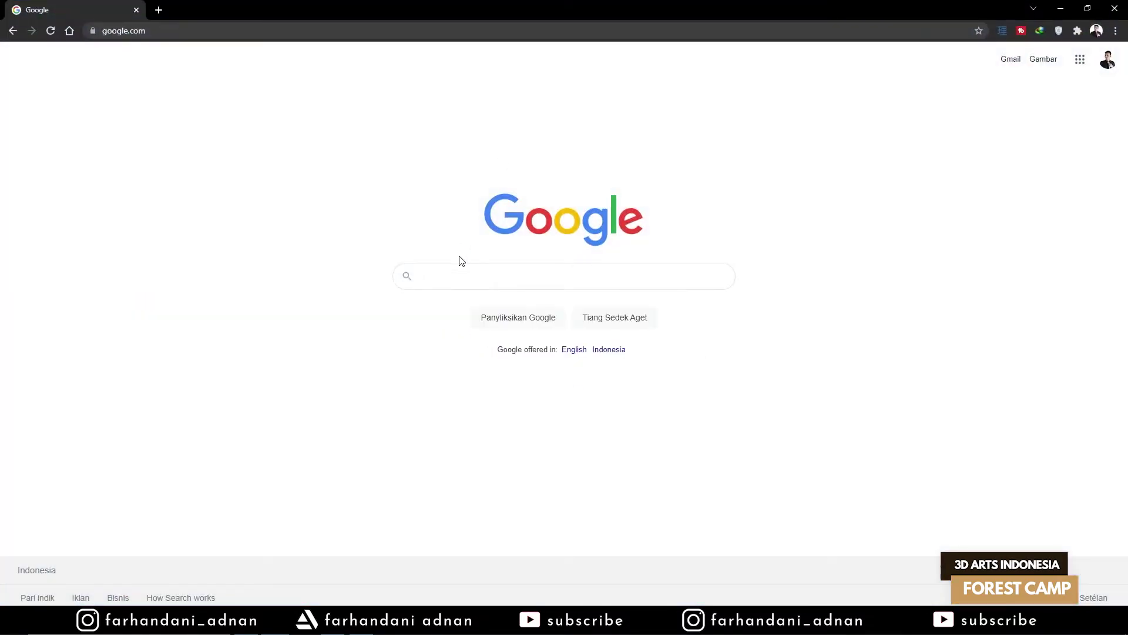
{"action": "left_click", "coordinate": [462, 270]}
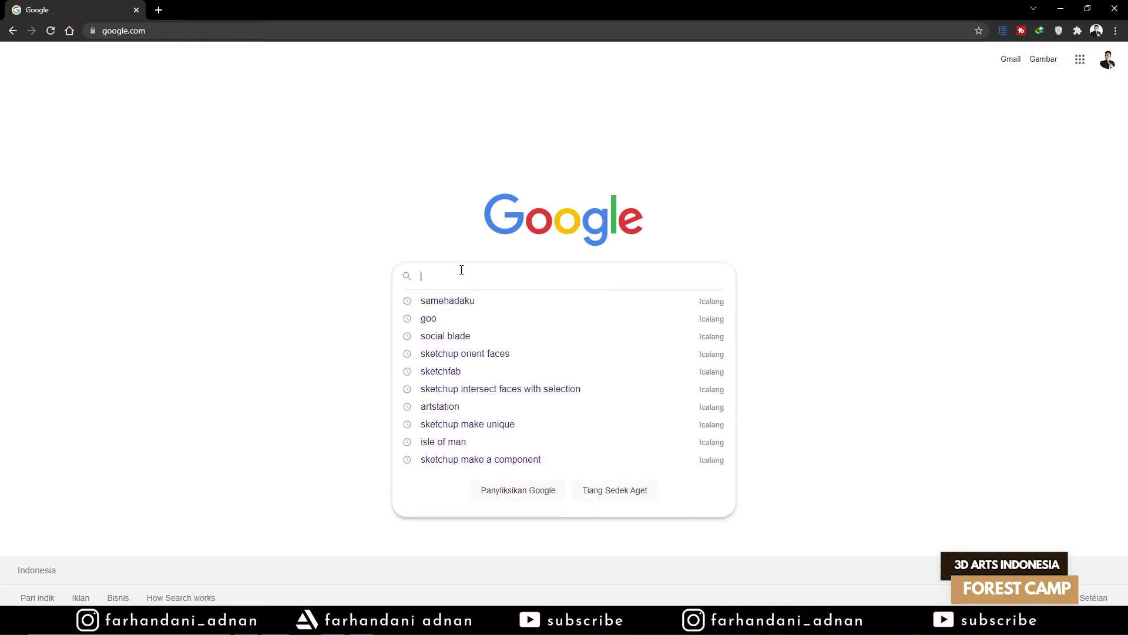
{"action": "type", "text": "3d"}
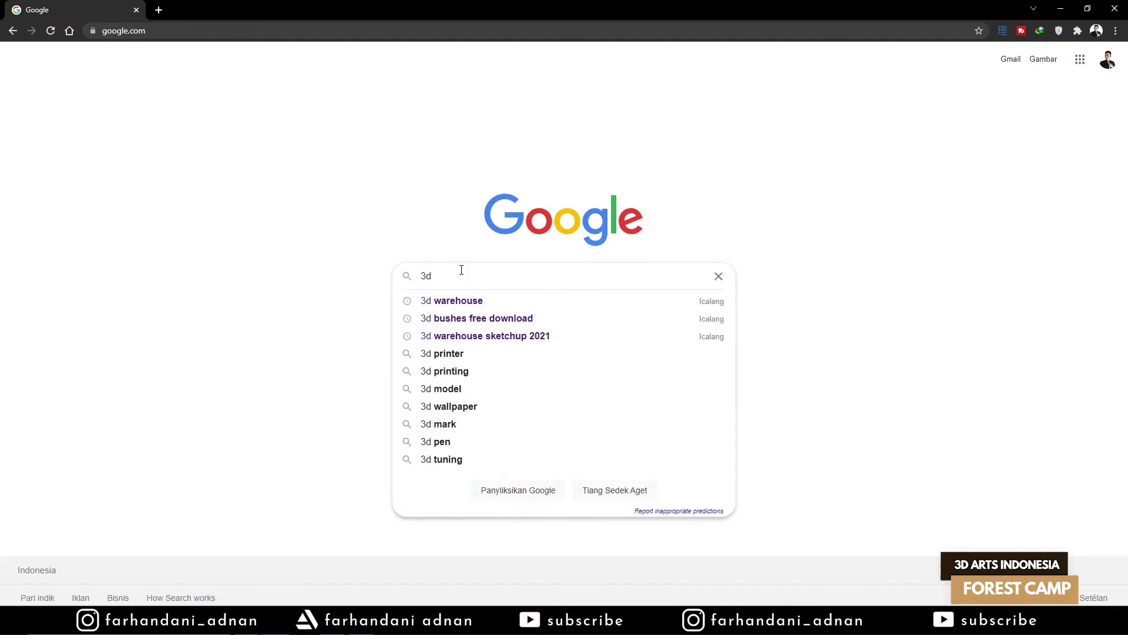
{"action": "key", "text": "Down"}
{"action": "key", "text": "Return"}
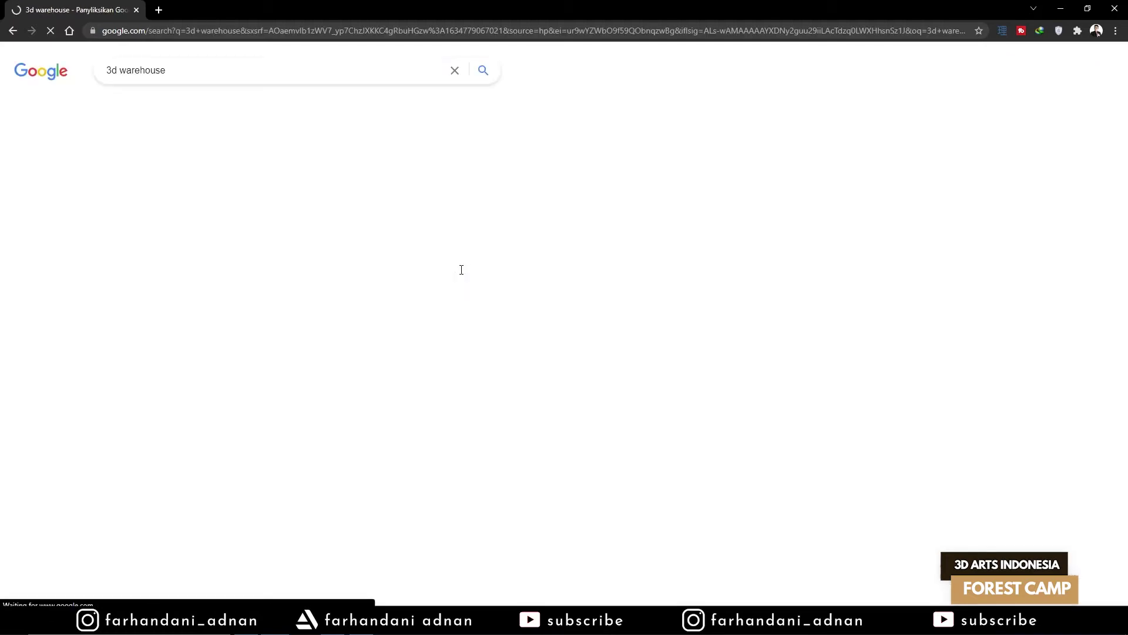
{"action": "left_click", "coordinate": [145, 178]}
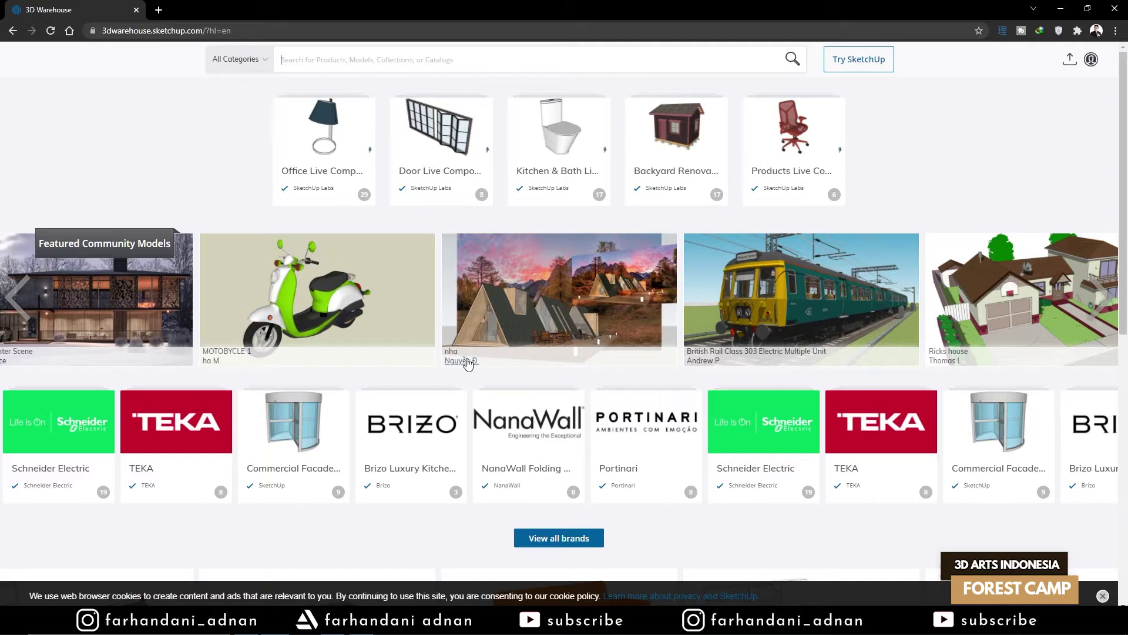
- Open the featured community model "nha" and inspect its A-frame houses in the interactive 3D view
{"action": "left_click", "coordinate": [526, 313]}
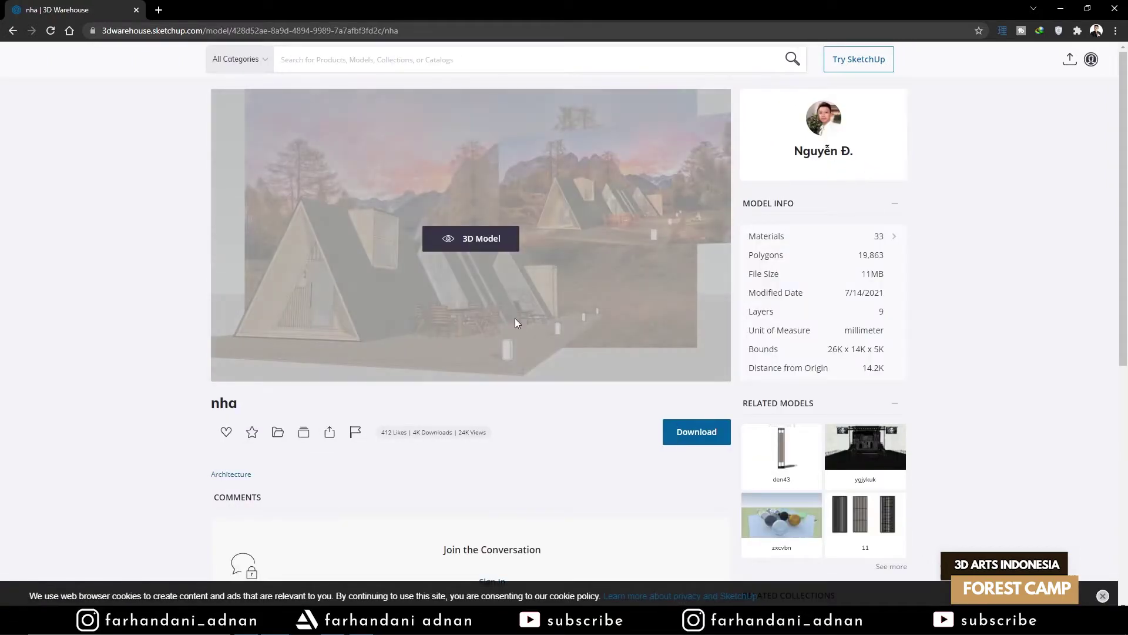
{"action": "left_click", "coordinate": [495, 248]}
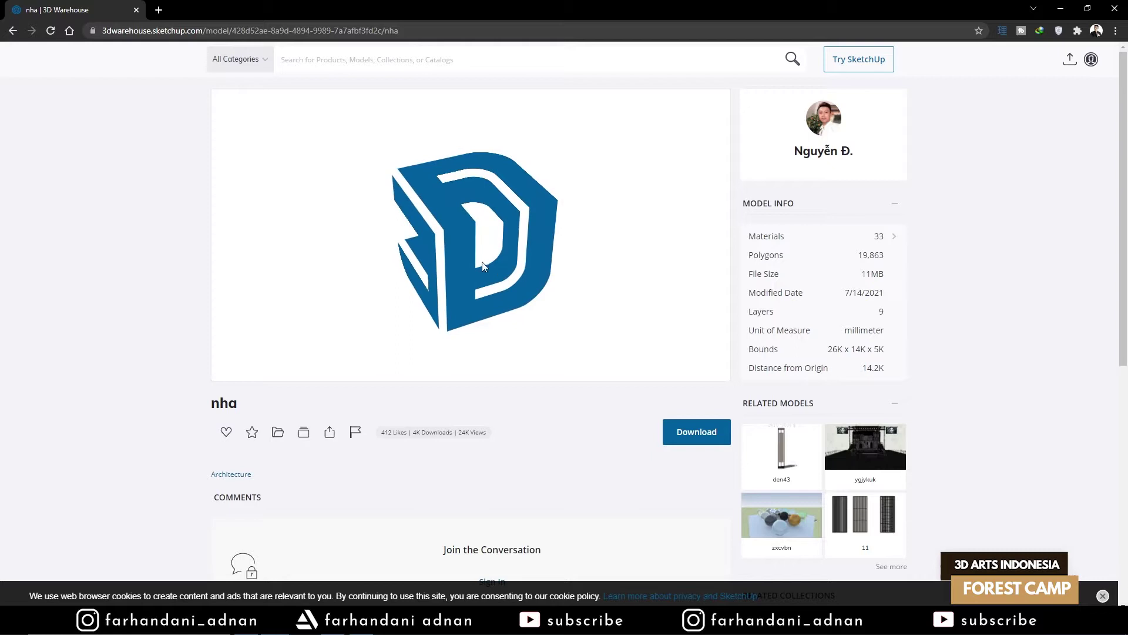
{"action": "scroll", "coordinate": [482, 266], "scroll_direction": "down", "scroll_amount": 3}
{"action": "scroll", "coordinate": [482, 266], "scroll_direction": "down", "scroll_amount": 3}
{"action": "scroll", "coordinate": [483, 266], "scroll_direction": "up", "scroll_amount": 6}
{"action": "mouse_move", "coordinate": [517, 230]}
{"action": "left_mouse_down"}
{"action": "mouse_move", "coordinate": [482, 261]}
{"action": "mouse_move", "coordinate": [430, 253]}
{"action": "mouse_move", "coordinate": [498, 227]}
{"action": "left_mouse_up"}
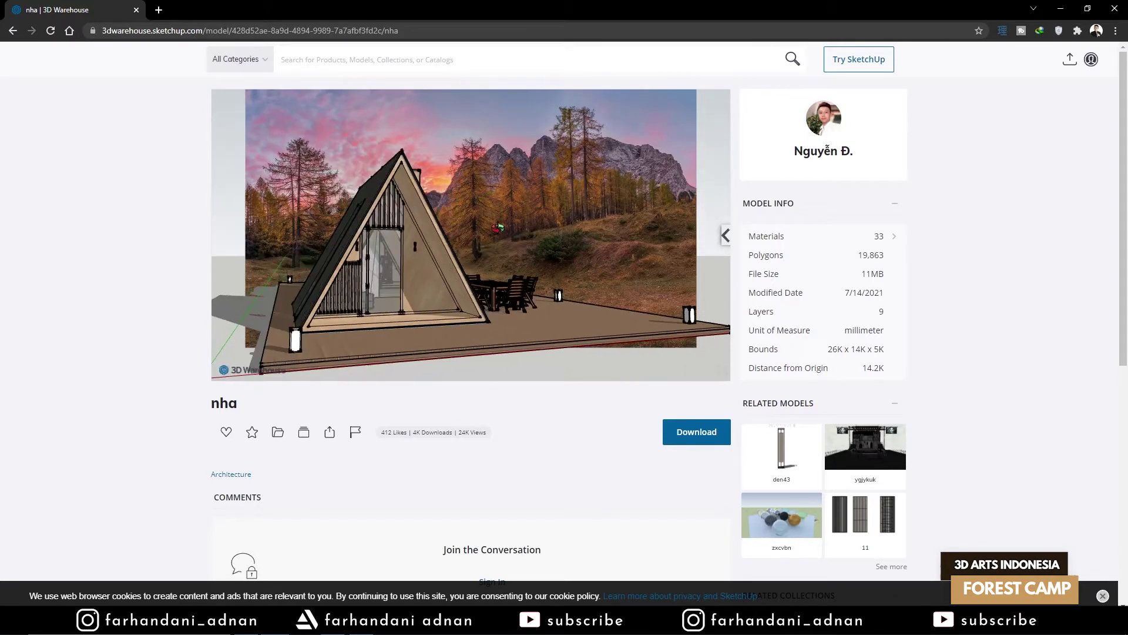
{"action": "left_click_drag", "start_coordinate": [353, 237], "coordinate": [598, 254]}
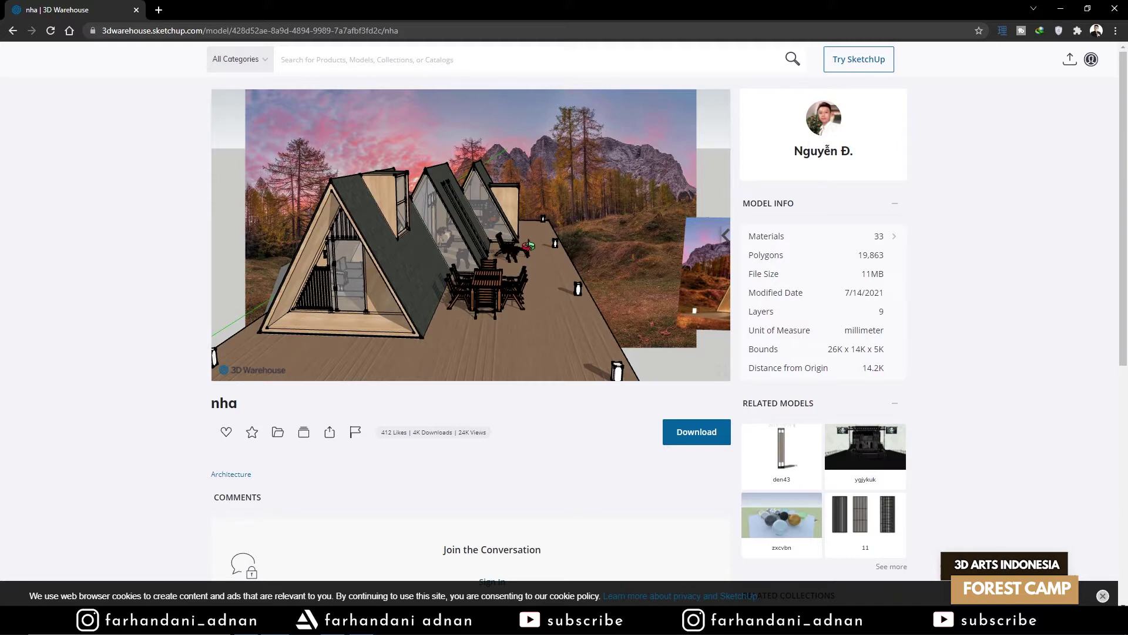
- Start downloading the model and sign in to 3D Warehouse with a Google account
{"action": "mouse_move", "coordinate": [1084, 65]}
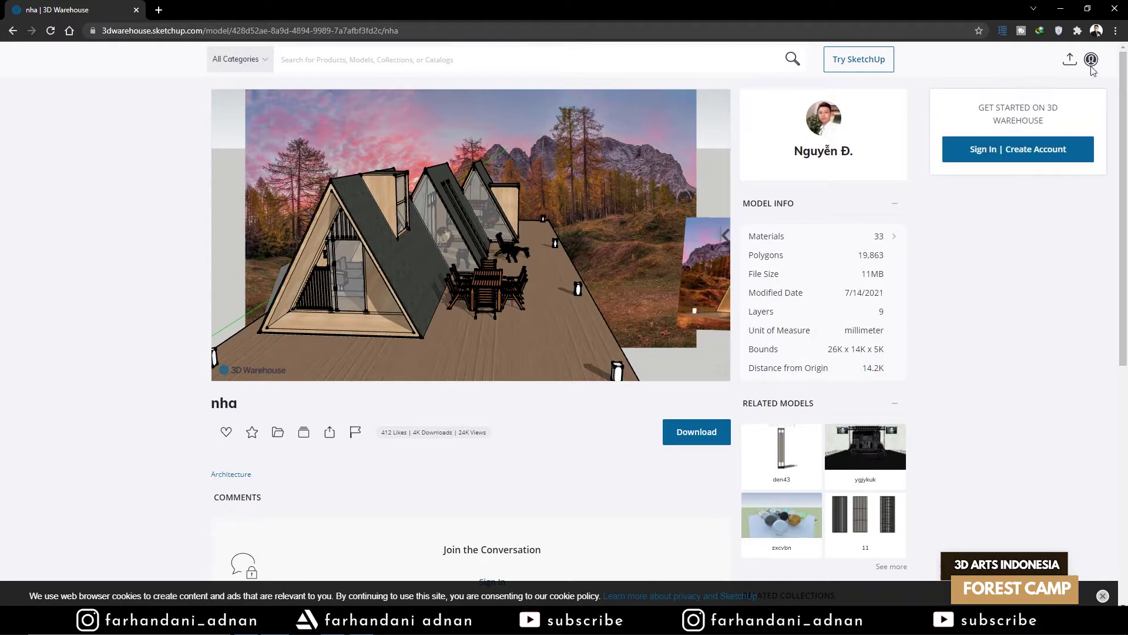
{"action": "scroll", "coordinate": [991, 235], "scroll_direction": "down", "scroll_amount": 1}
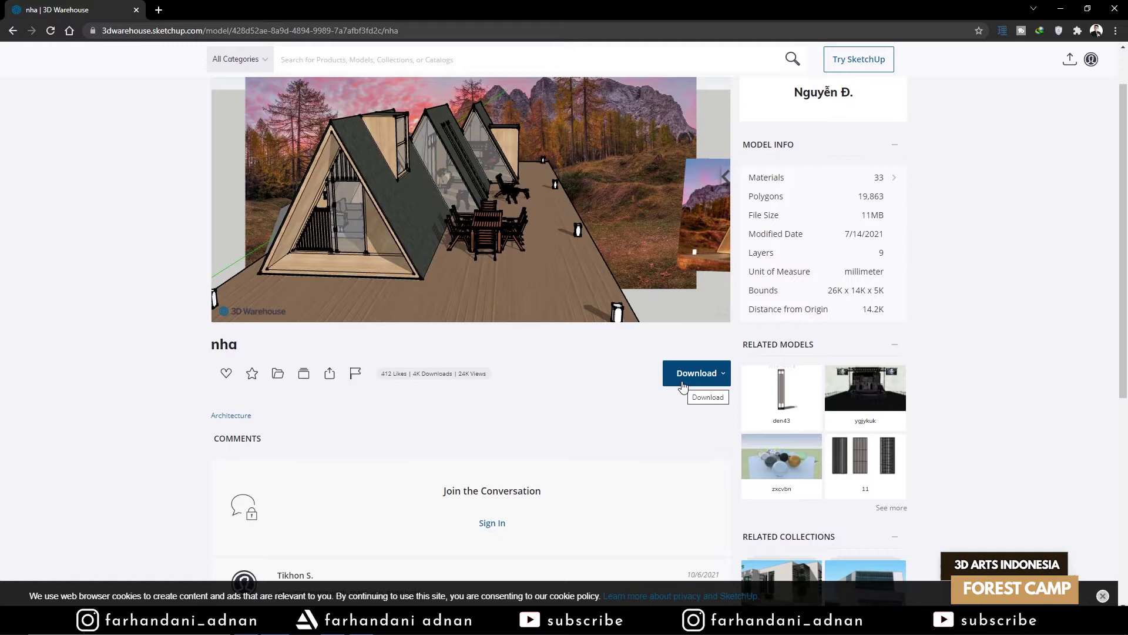
{"action": "left_click", "coordinate": [715, 376]}
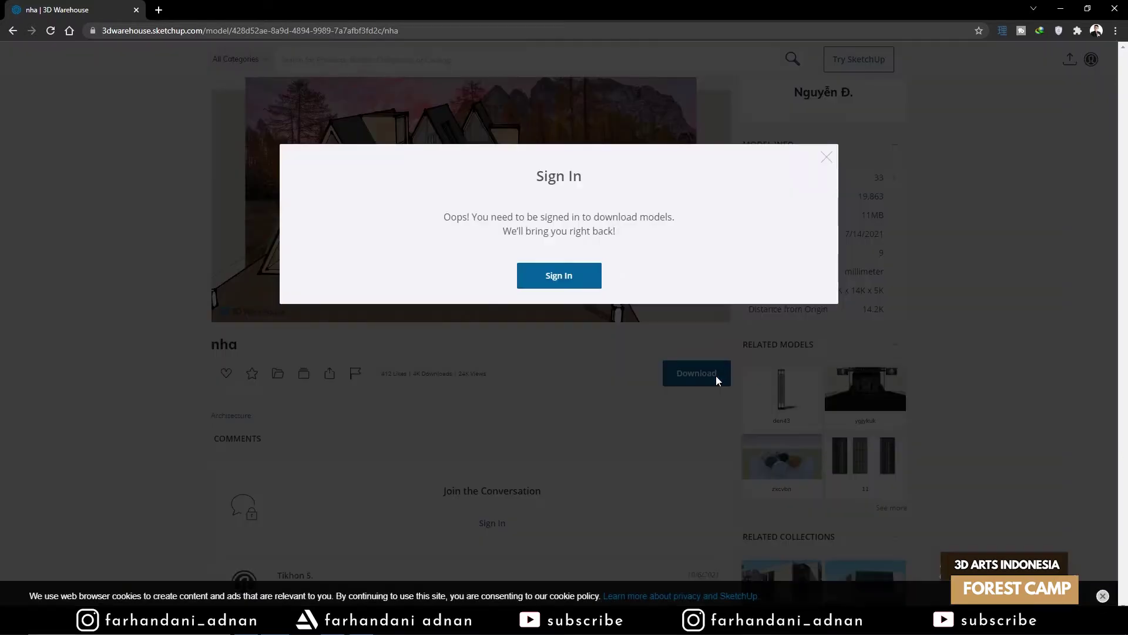
{"action": "left_click", "coordinate": [558, 281]}
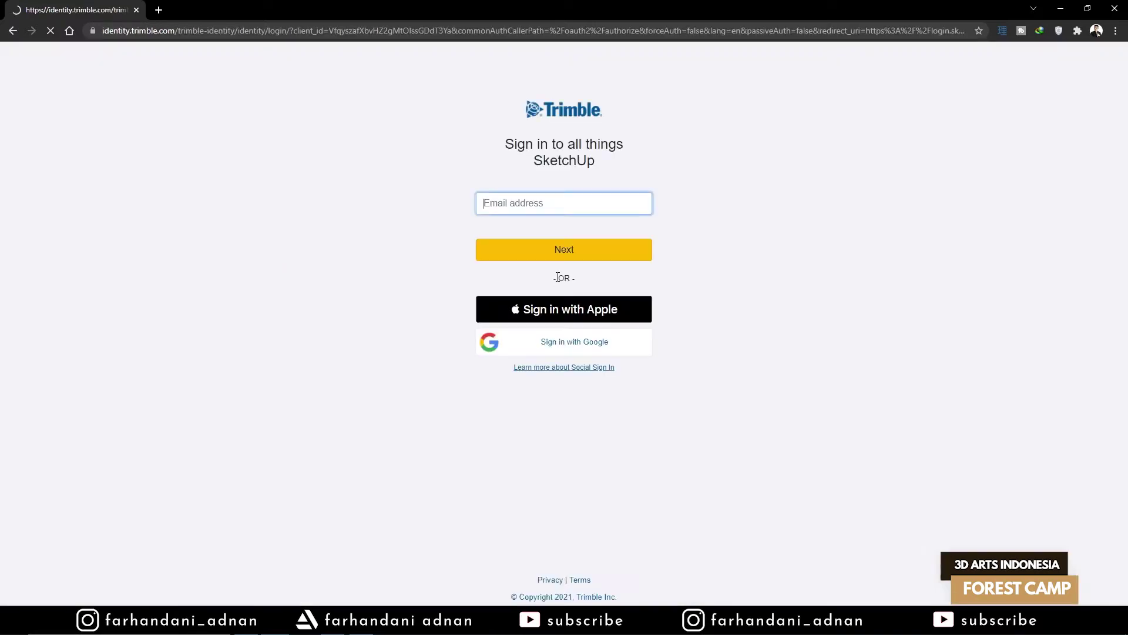
{"action": "left_click", "coordinate": [554, 347]}
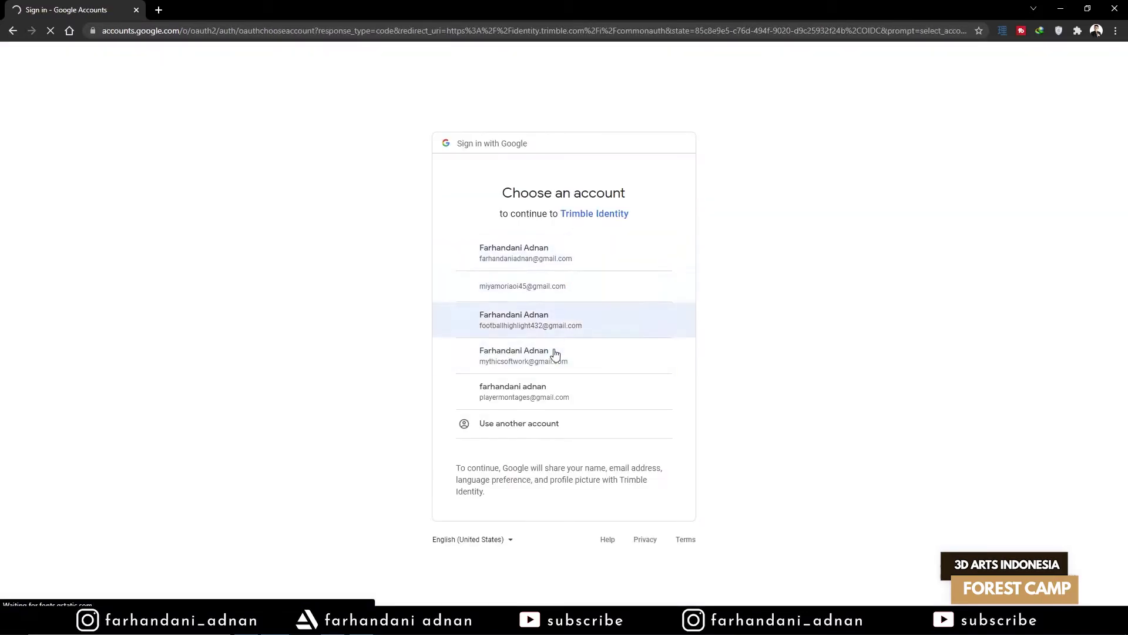
{"action": "left_click", "coordinate": [554, 361]}
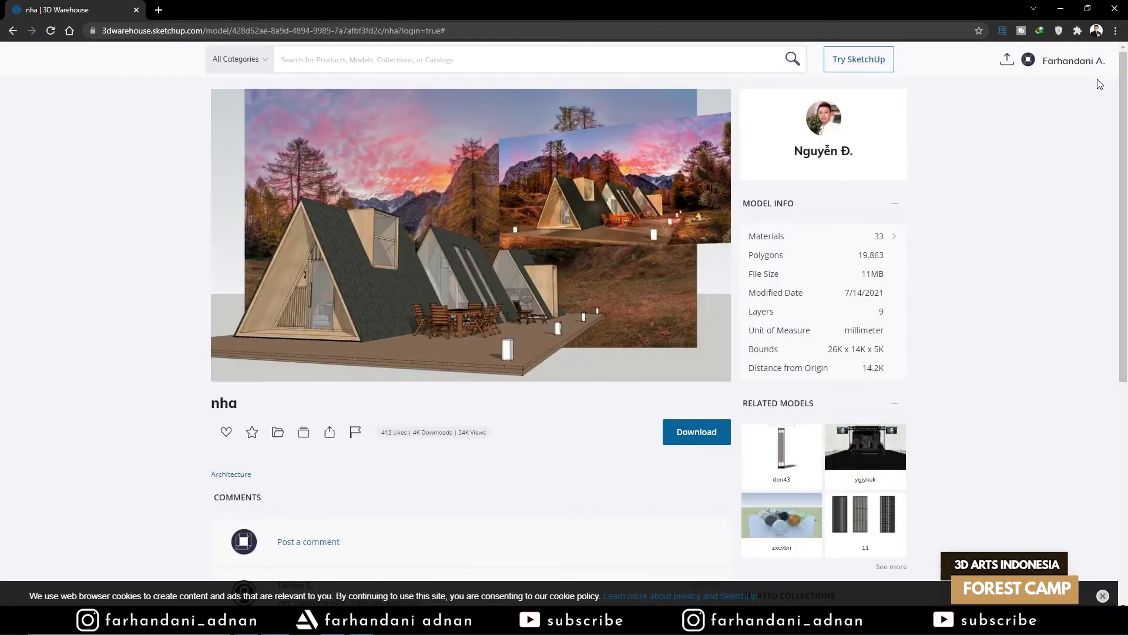
- Check the signed-in account's profile options and show the download formats offered for the model
{"action": "left_click", "coordinate": [1084, 69]}
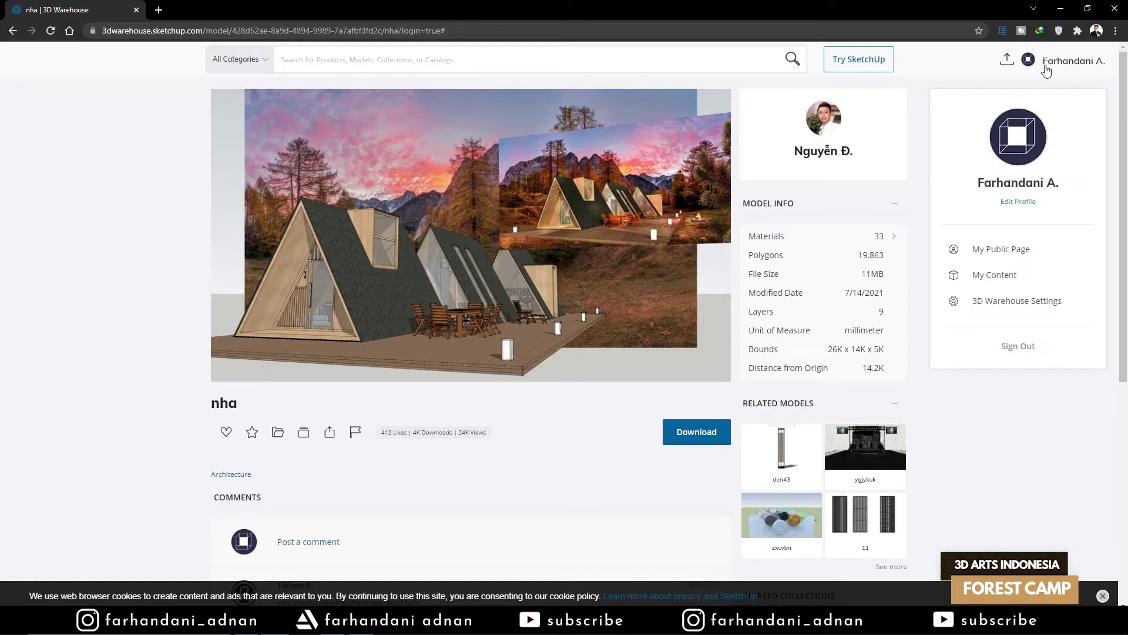
{"action": "left_click", "coordinate": [911, 82]}
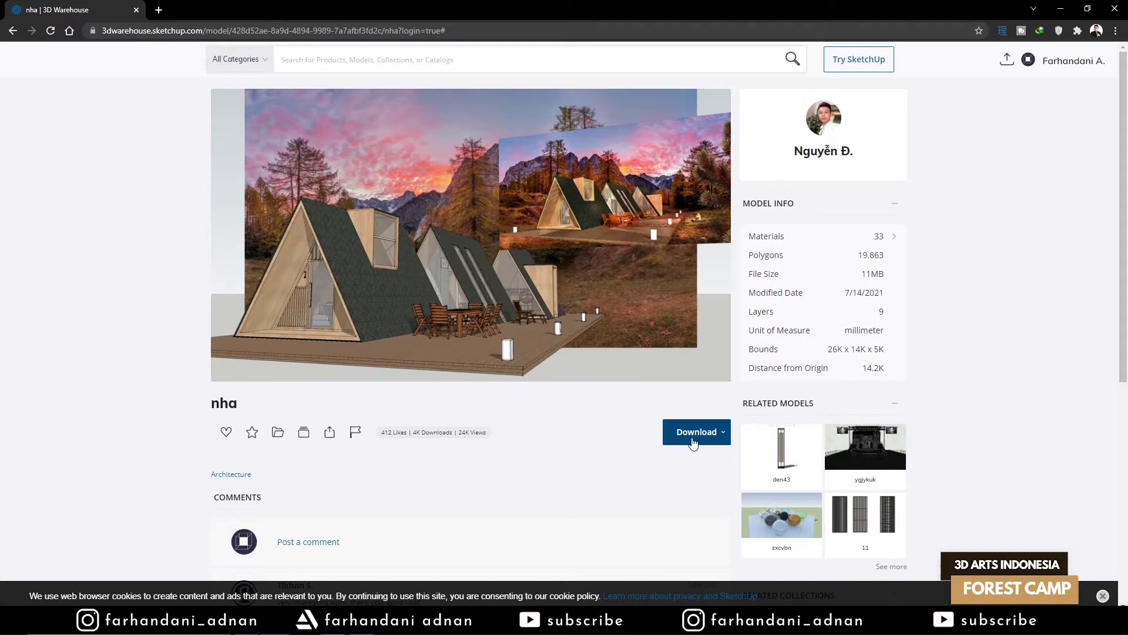
{"action": "left_click", "coordinate": [717, 440]}
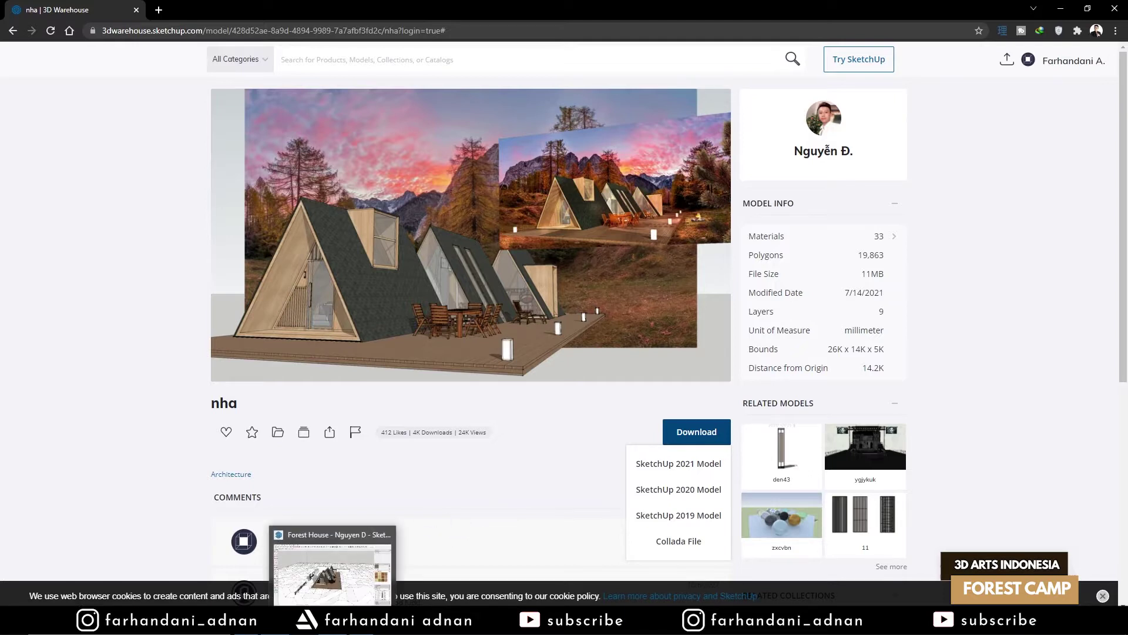
- Switch to SketchUp and look over the Forest House model from several angles
{"action": "left_click", "coordinate": [334, 621]}
{"action": "scroll", "coordinate": [600, 351], "scroll_direction": "down", "scroll_amount": 2}
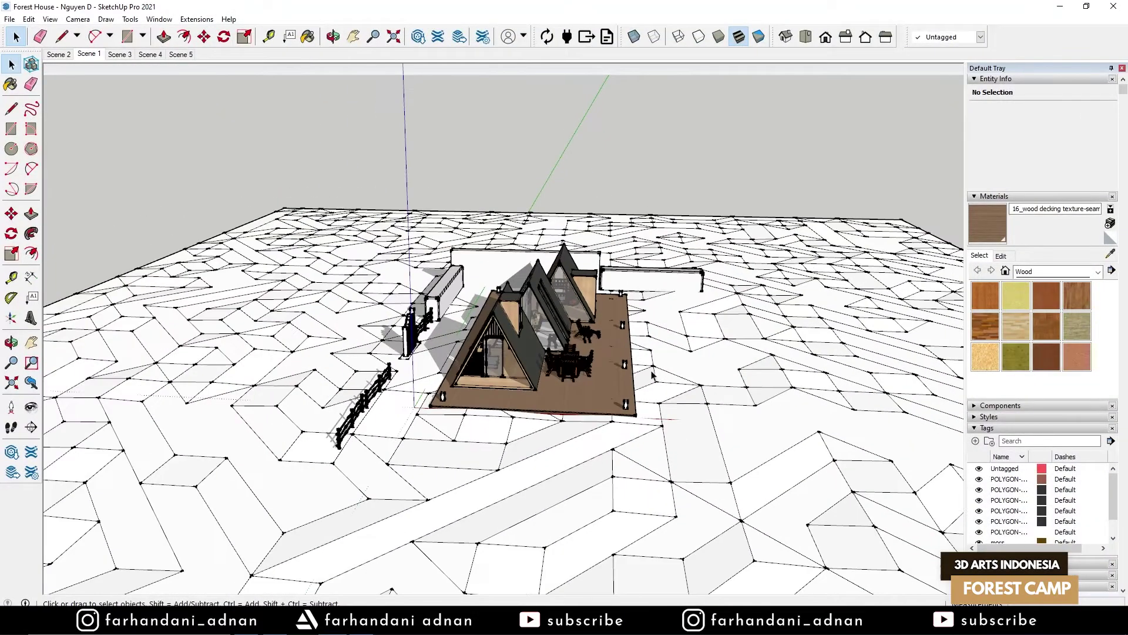
{"action": "scroll", "coordinate": [652, 376], "scroll_direction": "up", "scroll_amount": 3}
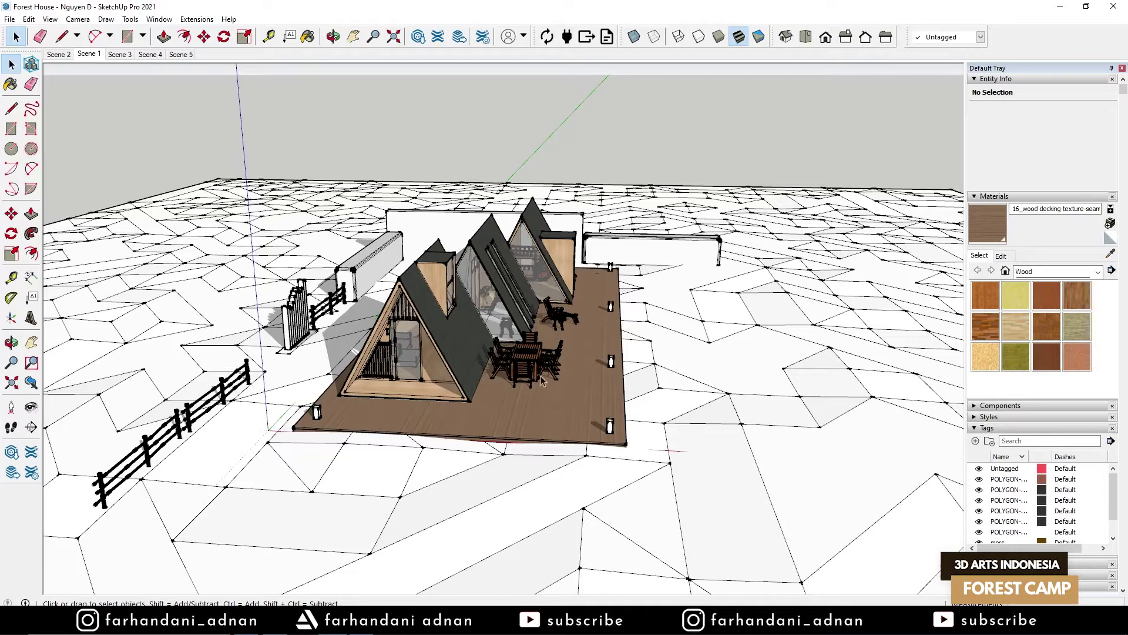
{"action": "middle_click_drag", "start_coordinate": [455, 413], "coordinate": [699, 349]}
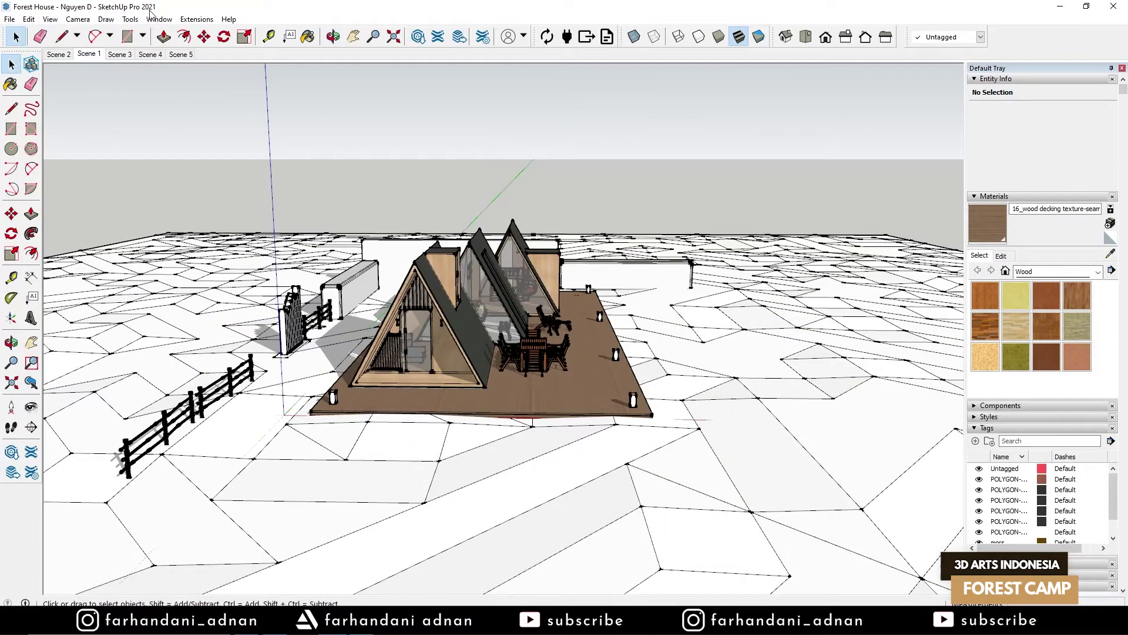
{"action": "middle_click_drag", "start_coordinate": [714, 350], "coordinate": [732, 399]}
{"action": "scroll", "coordinate": [731, 399], "scroll_direction": "down", "scroll_amount": 2}
- Select the terrain and fence component and examine how it surrounds the A-frame houses and deck
{"action": "left_click", "coordinate": [776, 345]}
{"action": "middle_click_drag", "start_coordinate": [775, 346], "coordinate": [513, 308]}
{"action": "scroll", "coordinate": [456, 319], "scroll_direction": "up", "scroll_amount": 3}
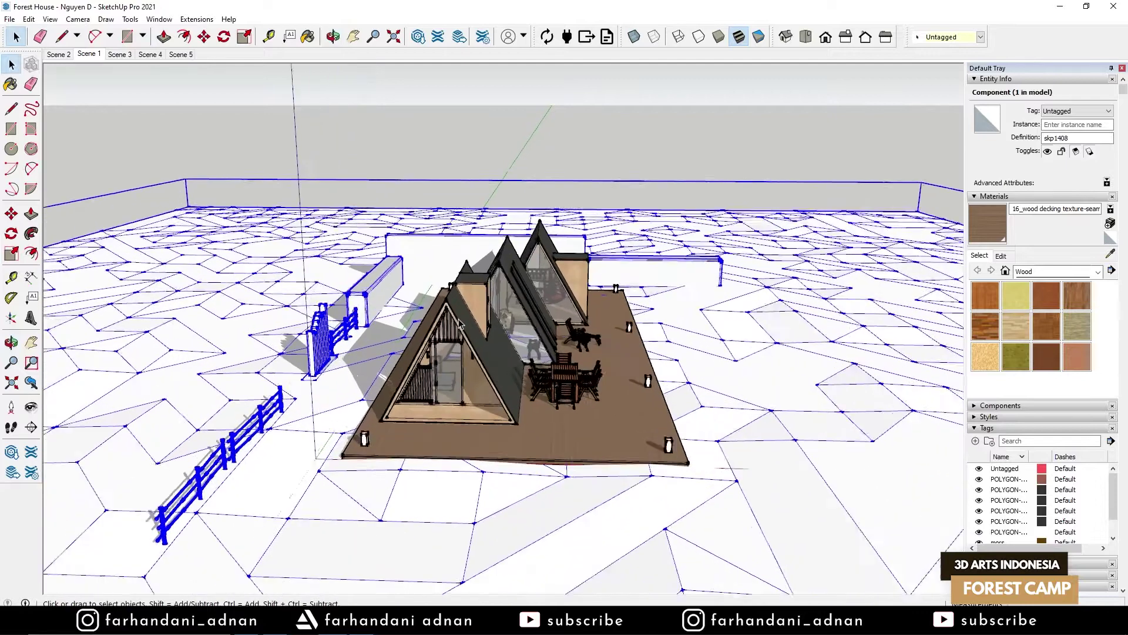
{"action": "scroll", "coordinate": [457, 319], "scroll_direction": "down", "scroll_amount": 1}
{"action": "scroll", "coordinate": [703, 308], "scroll_direction": "down", "scroll_amount": 3}
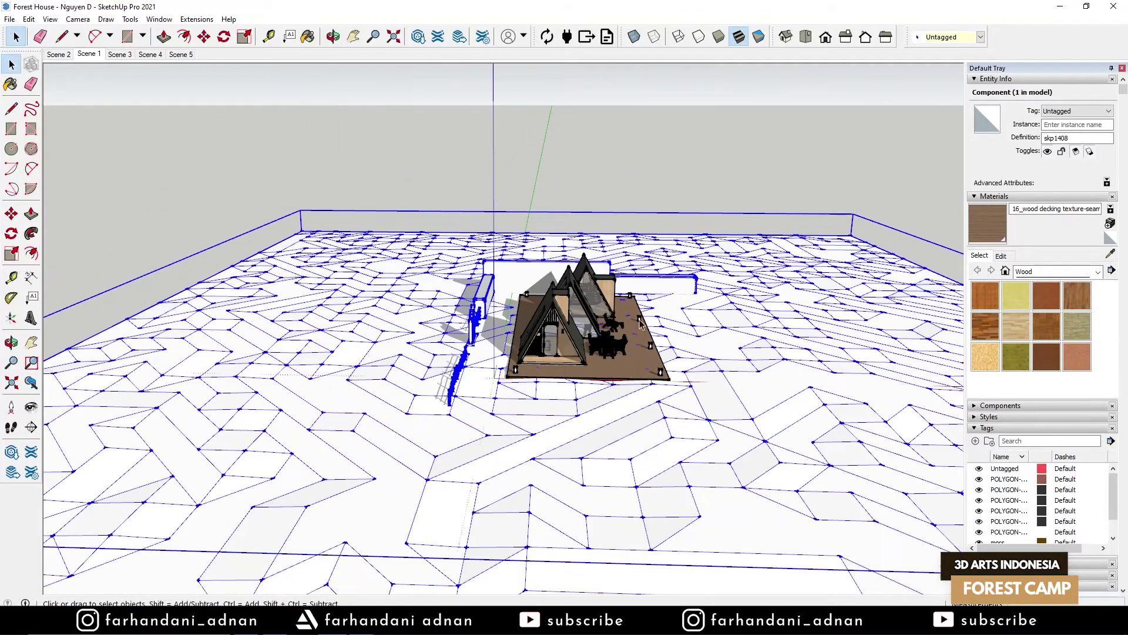
{"action": "scroll", "coordinate": [588, 327], "scroll_direction": "up", "scroll_amount": 4}
{"action": "scroll", "coordinate": [646, 322], "scroll_direction": "up", "scroll_amount": 2}
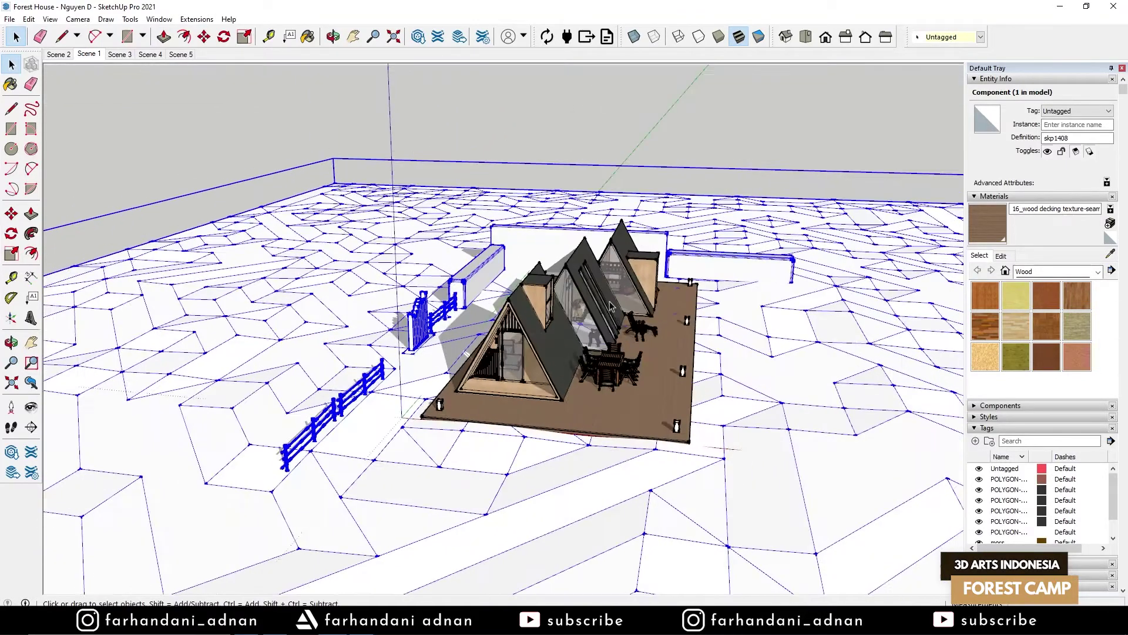
{"action": "middle_click_drag", "start_coordinate": [641, 339], "coordinate": [596, 374], "text": "shift"}
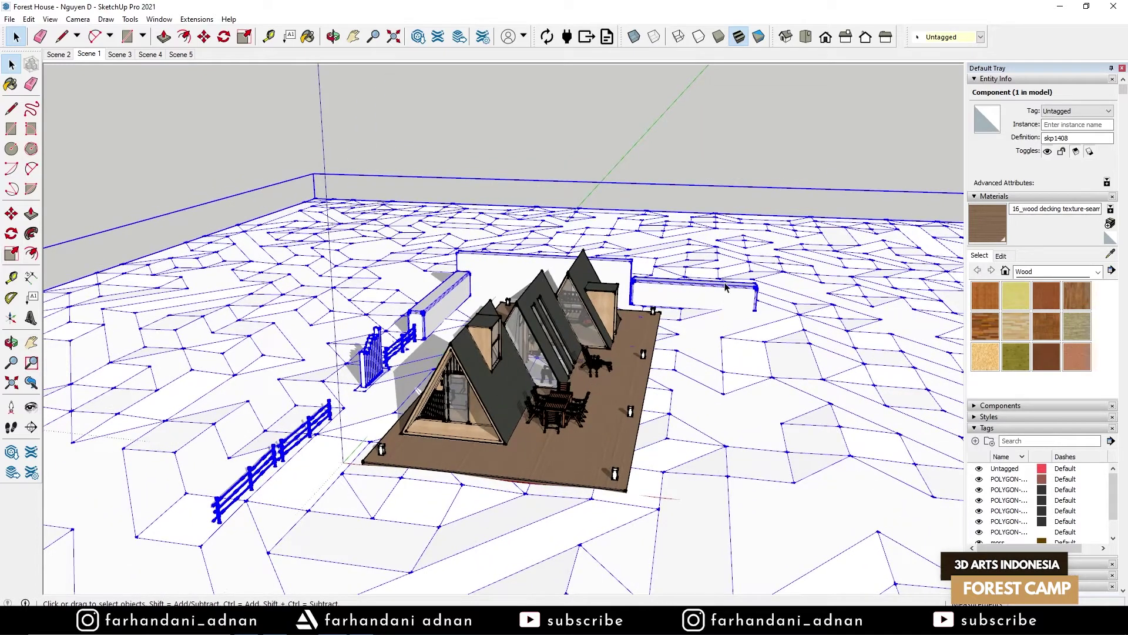
{"action": "middle_click_drag", "start_coordinate": [523, 364], "coordinate": [561, 355]}
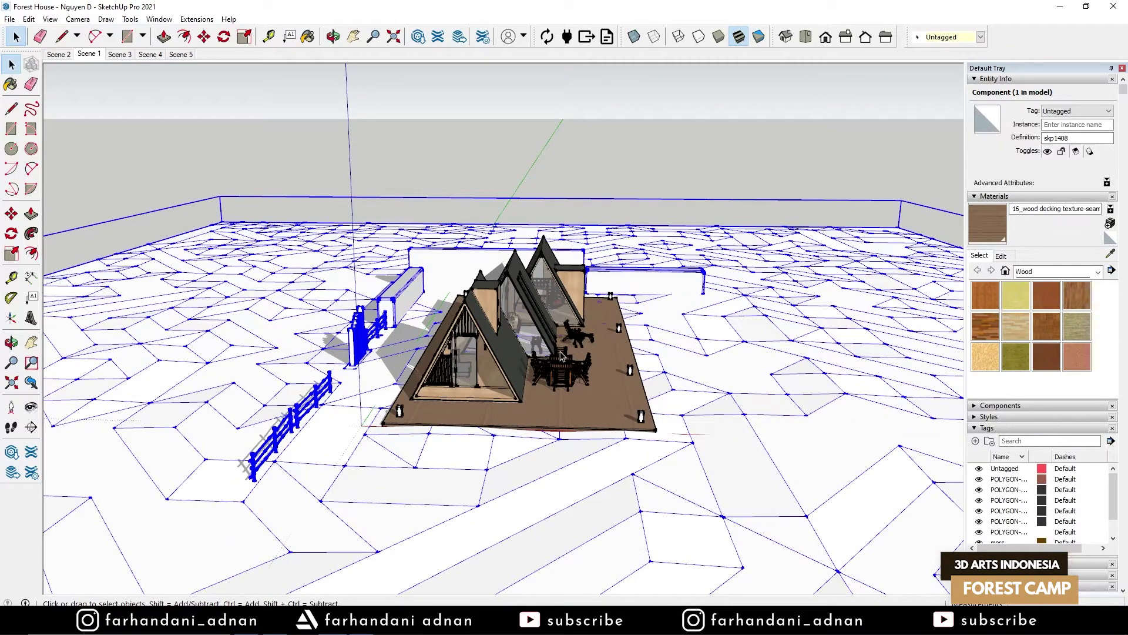
{"action": "scroll", "coordinate": [555, 370], "scroll_direction": "down", "scroll_amount": 2}
{"action": "scroll", "coordinate": [556, 371], "scroll_direction": "up", "scroll_amount": 2}
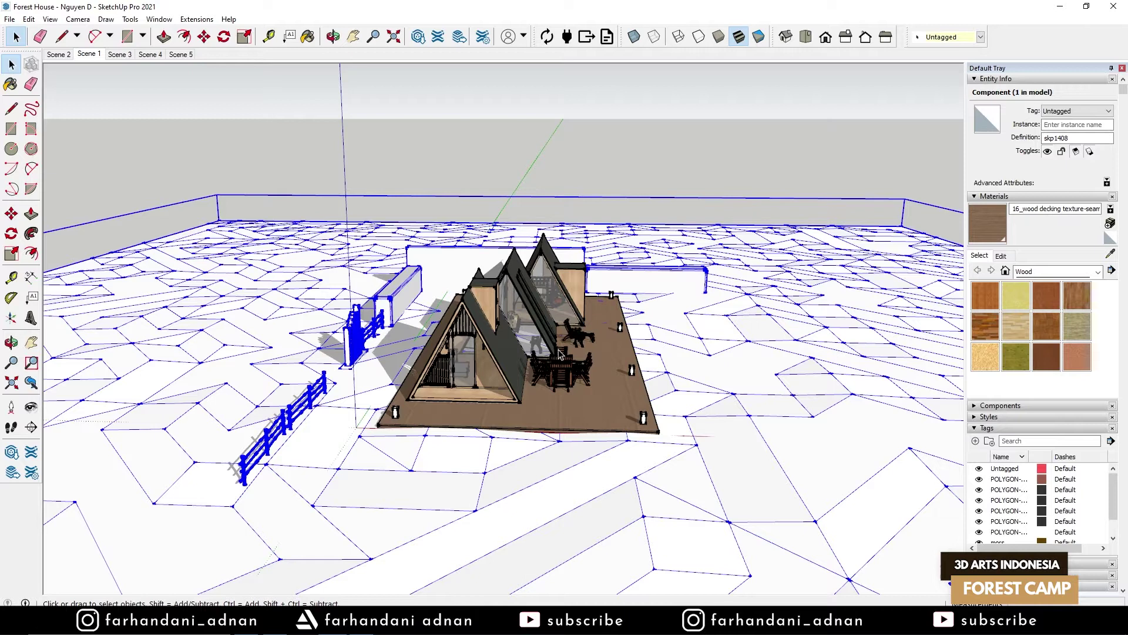
- Switch to Chrome and search Google in a new tab for "sketchup datasmith plugin"
{"action": "left_click", "coordinate": [303, 623]}
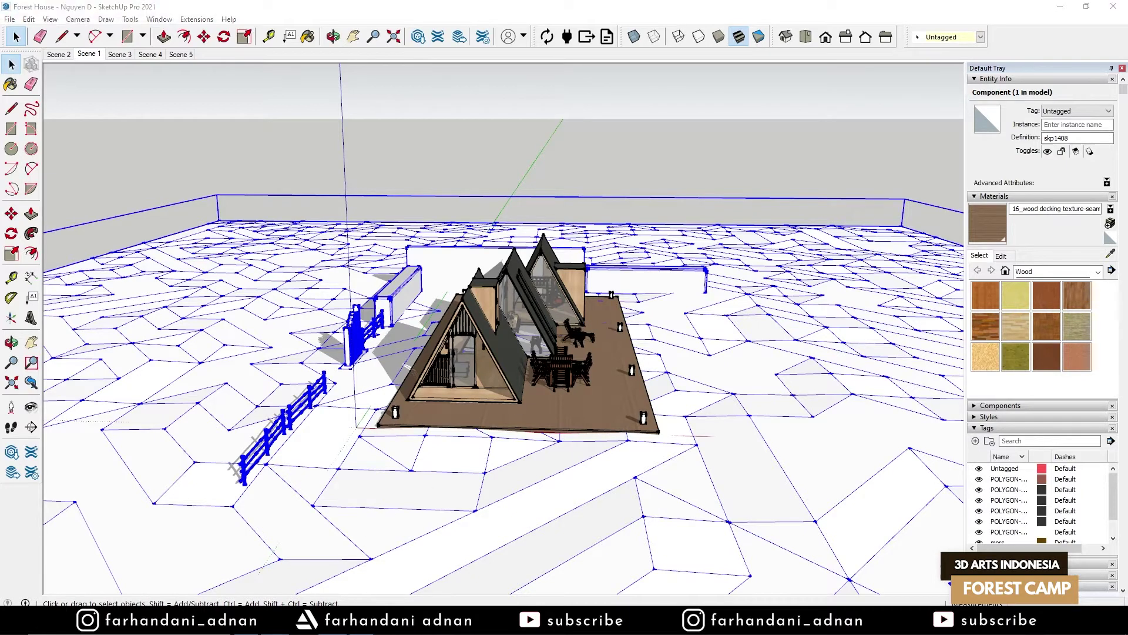
{"action": "left_click", "coordinate": [159, 10]}
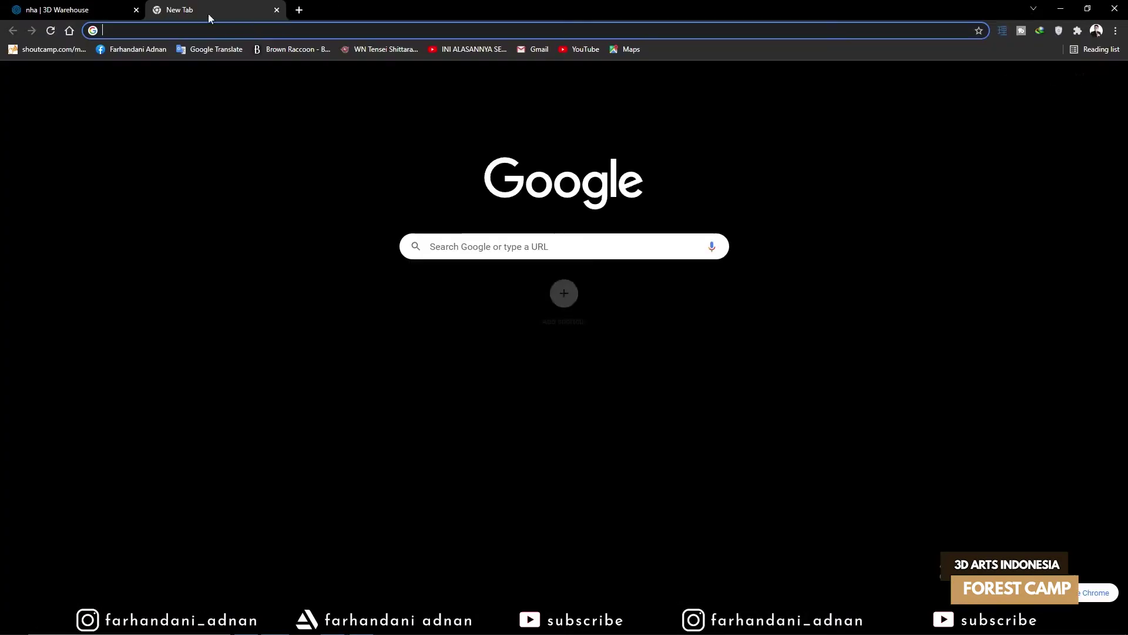
{"action": "type", "text": "go"}
{"action": "key", "text": "Return"}
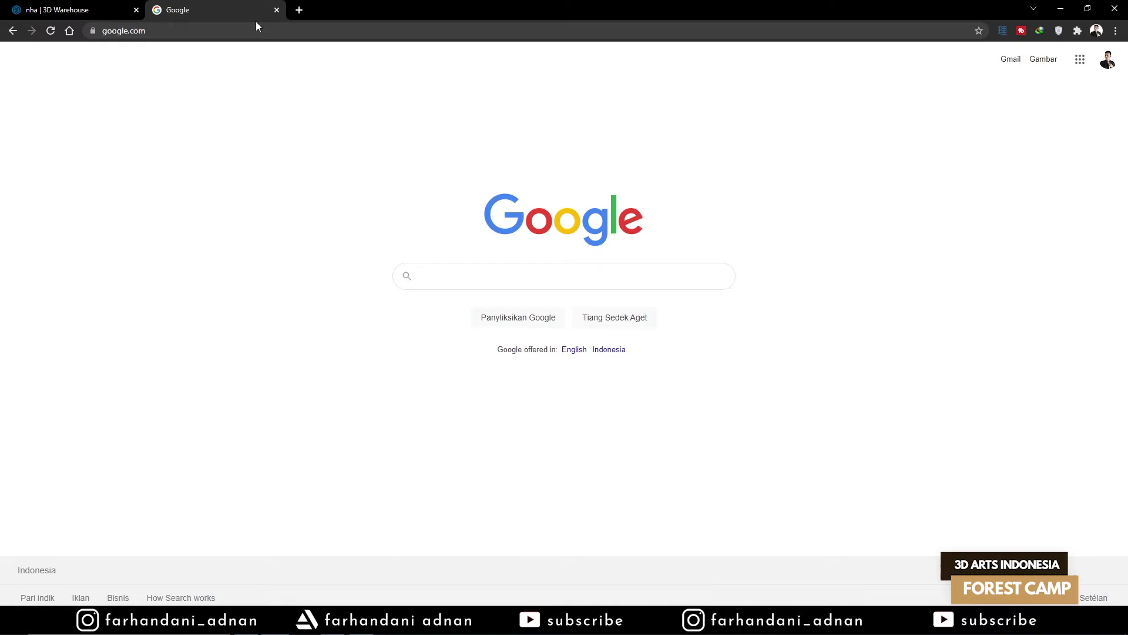
{"action": "type", "text": "sketc"}
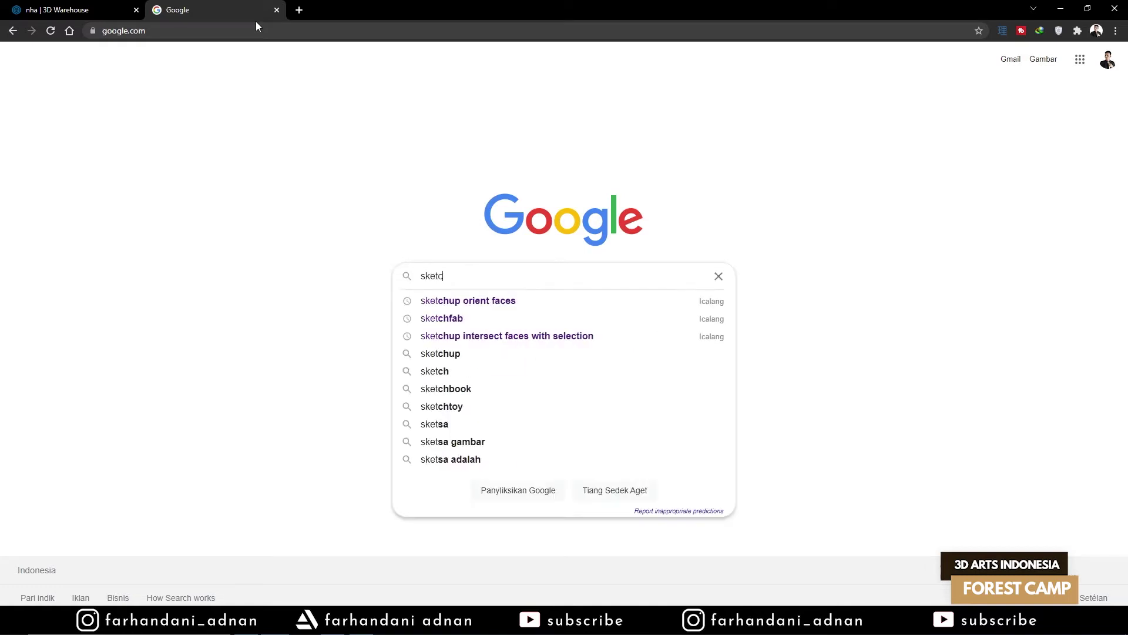
{"action": "type", "text": "hup datas"}
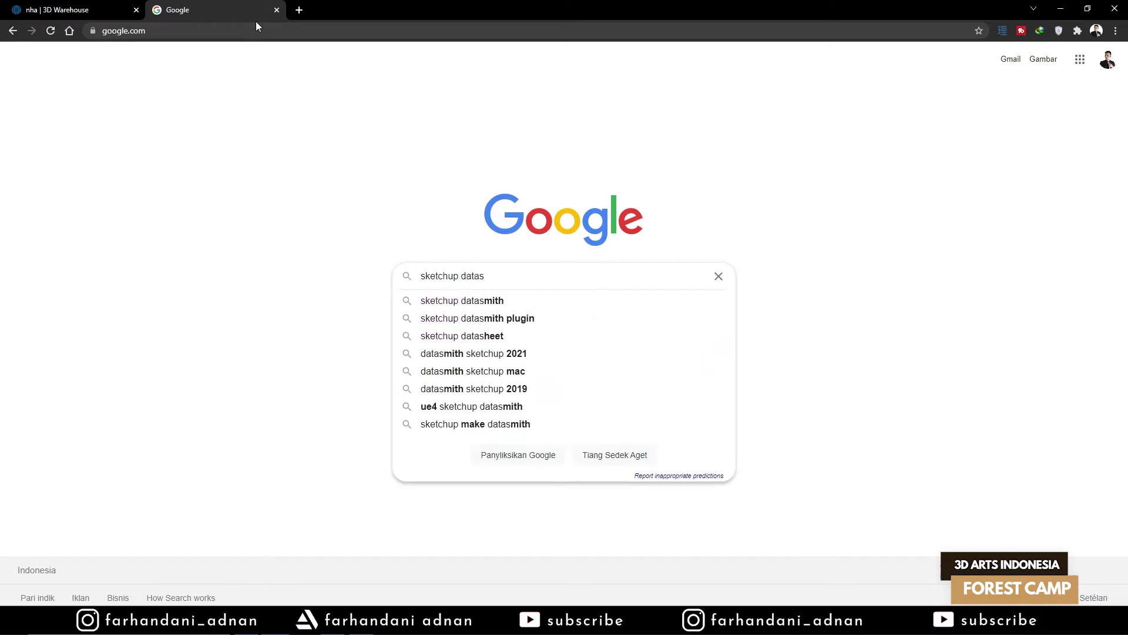
{"action": "key", "text": "Down"}
{"action": "key", "text": "Down"}
{"action": "key", "text": "Return"}
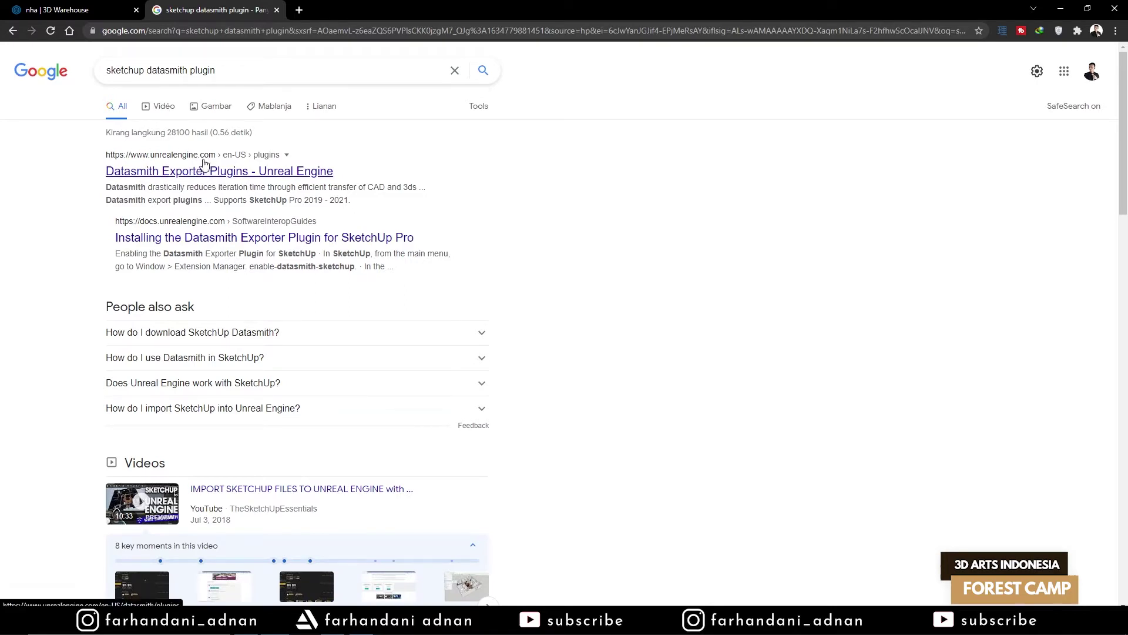
- Open Unreal Engine's Datasmith Exporter Plugins page from the search results and find the SketchUp Pro Exporter
{"action": "left_click", "coordinate": [165, 178]}
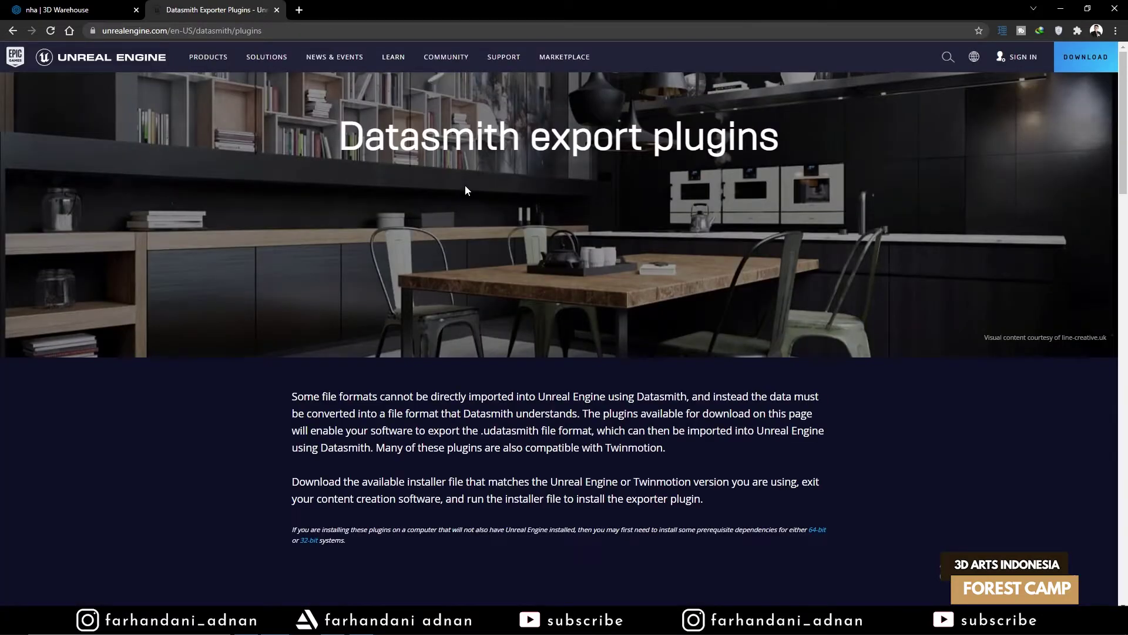
{"action": "scroll", "coordinate": [579, 197], "scroll_direction": "down", "scroll_amount": 7}
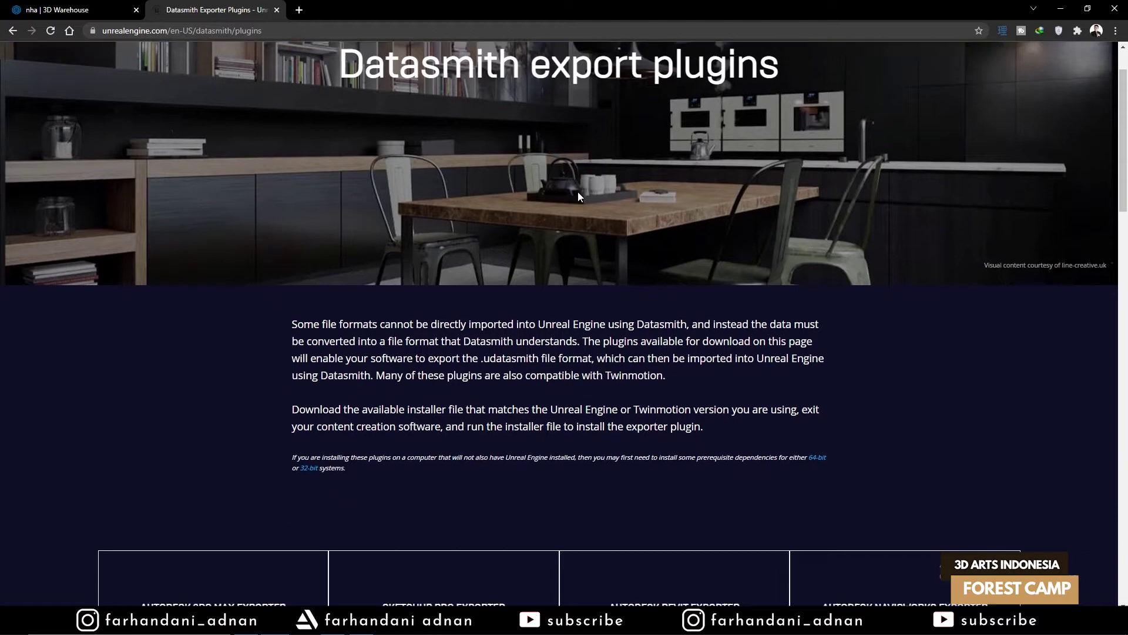
{"action": "scroll", "coordinate": [579, 197], "scroll_direction": "up", "scroll_amount": 1}
{"action": "scroll", "coordinate": [578, 196], "scroll_direction": "down", "scroll_amount": 3}
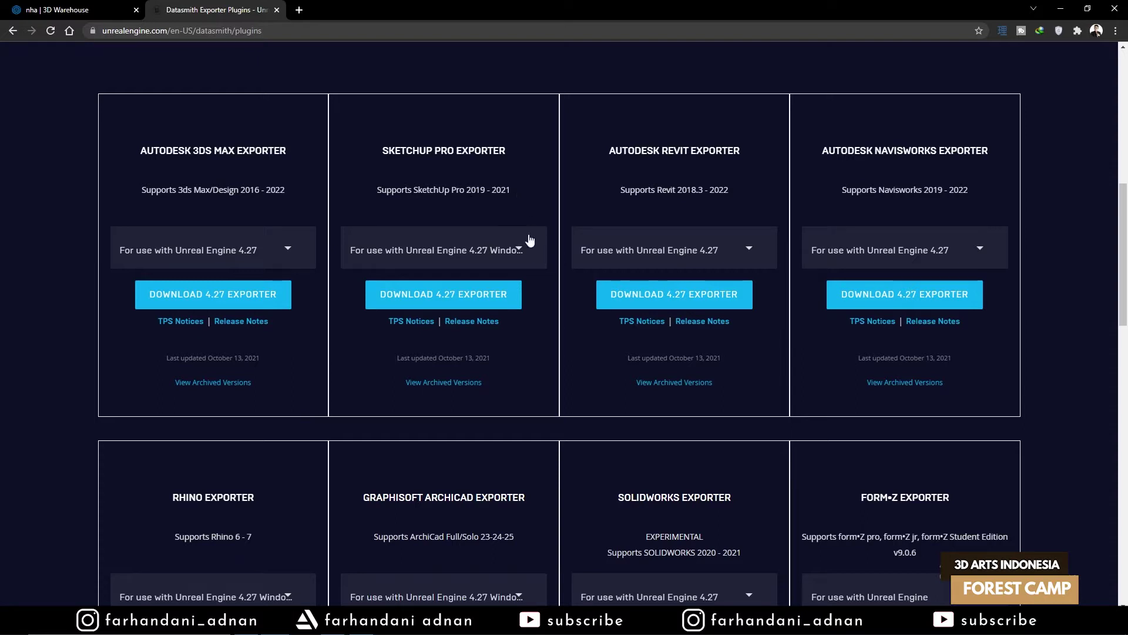
- Check which Unreal Engine 4.27 platform versions the SketchUp Pro Exporter is offered for
{"action": "left_click", "coordinate": [516, 250]}
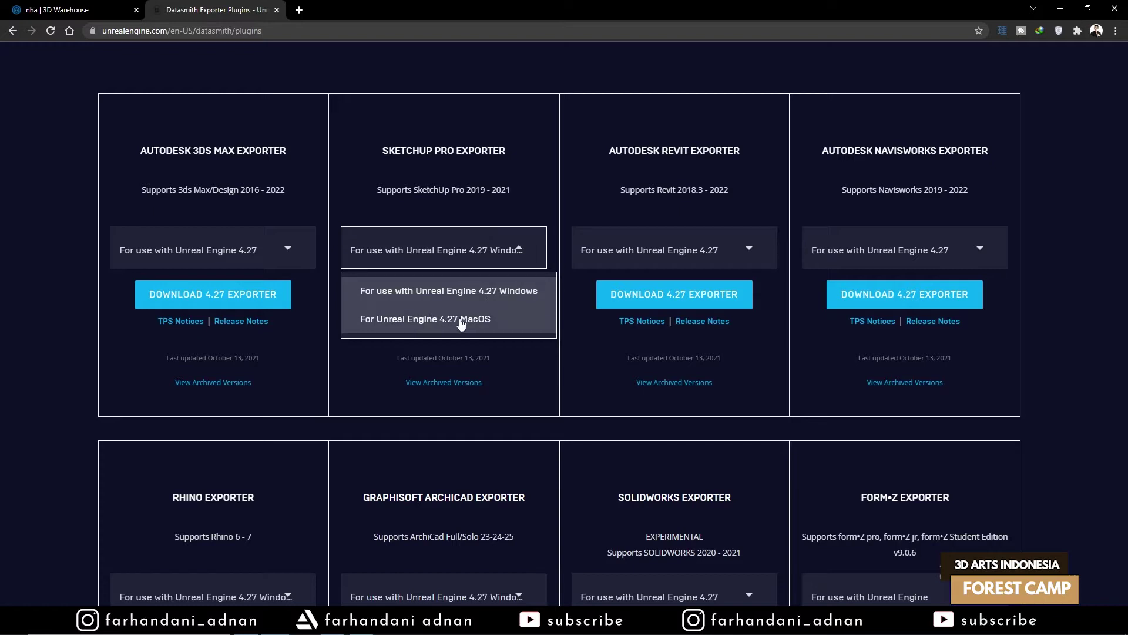
{"action": "left_click", "coordinate": [546, 392]}
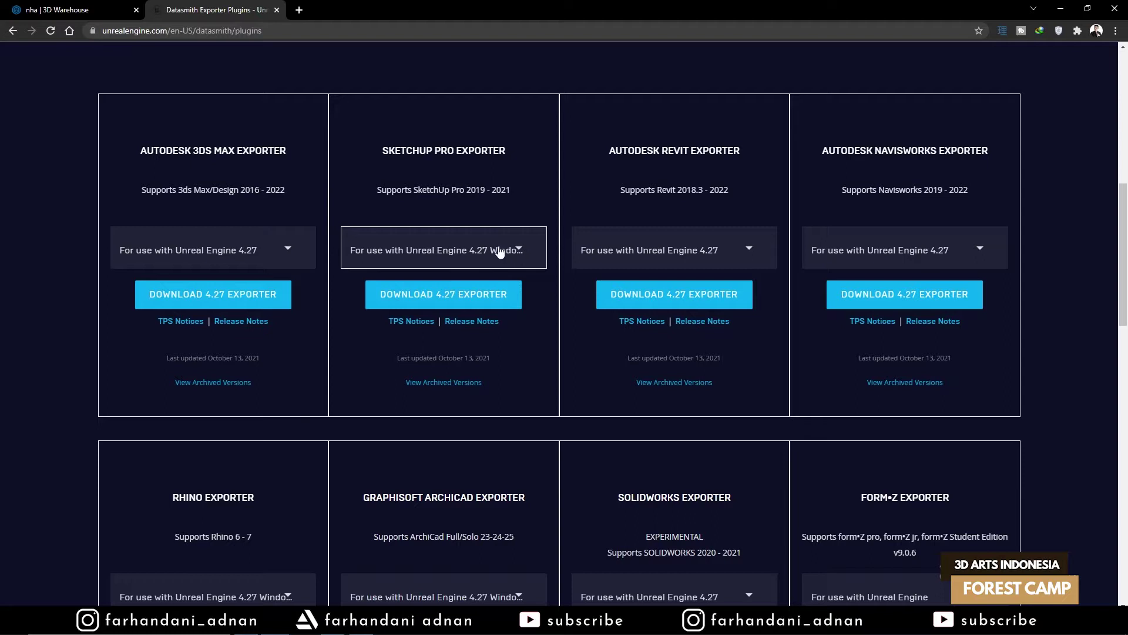
{"action": "left_click", "coordinate": [478, 251]}
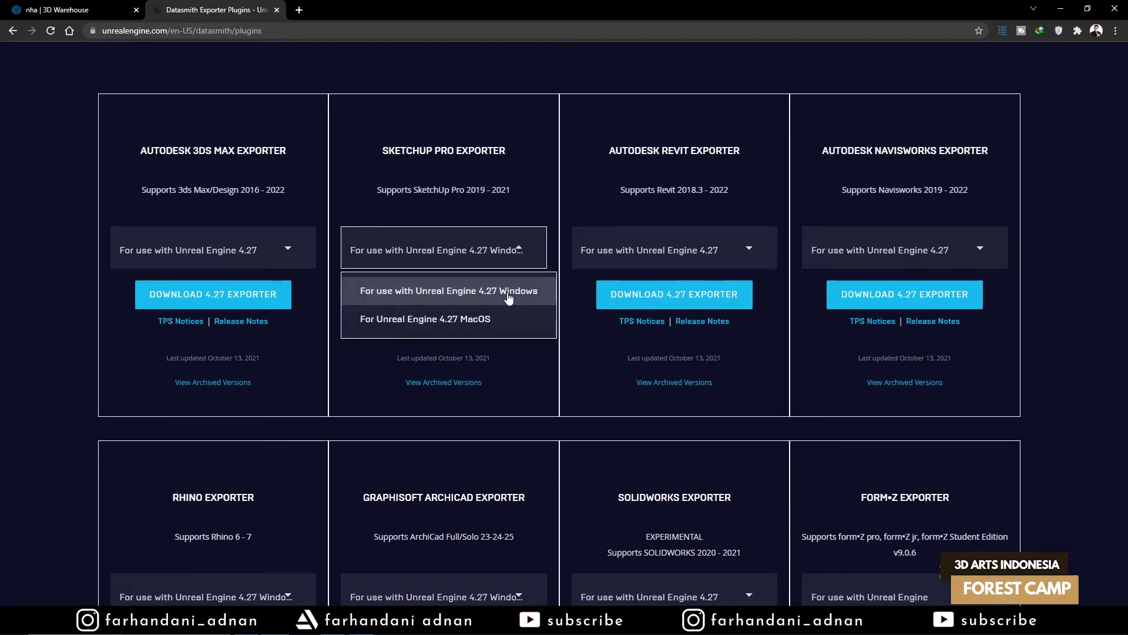
{"action": "left_click", "coordinate": [547, 355]}
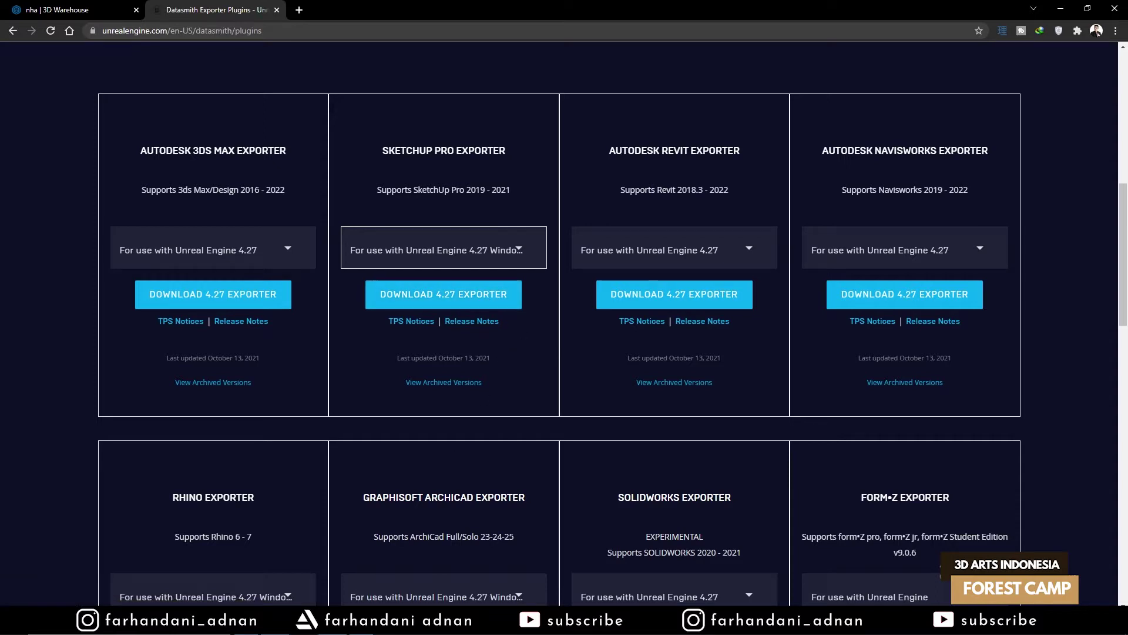
- Switch to File Explorer and open the SketchUp 2021 folder on the Apps (G:) drive
{"action": "mouse_move", "coordinate": [333, 622]}
{"action": "left_click", "coordinate": [278, 622]}
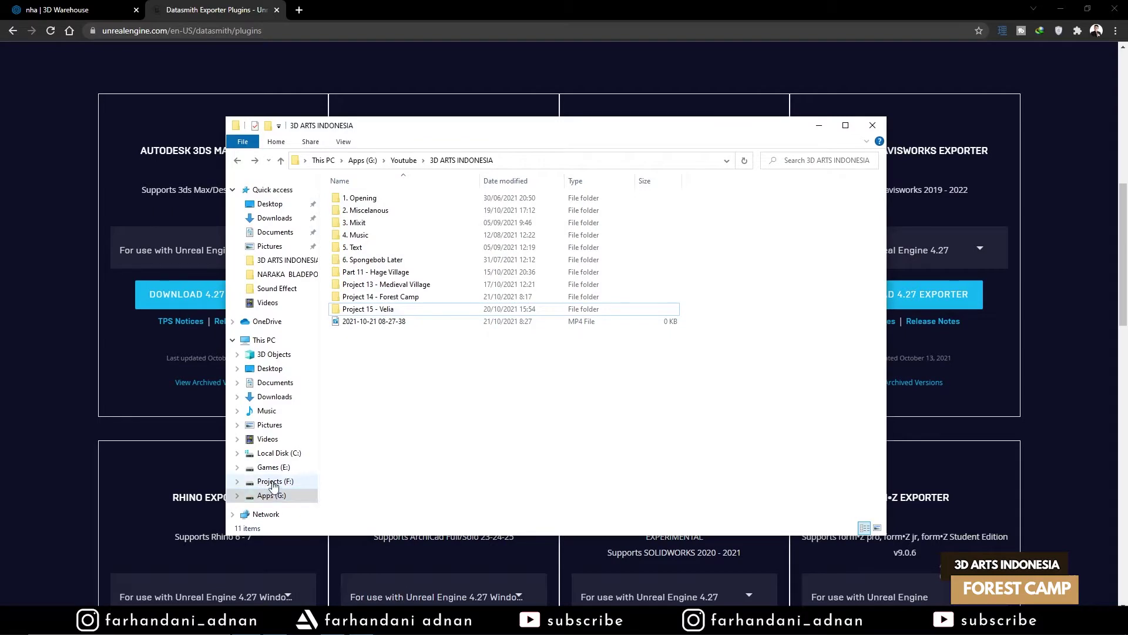
{"action": "left_click", "coordinate": [271, 482]}
{"action": "left_click", "coordinate": [272, 495]}
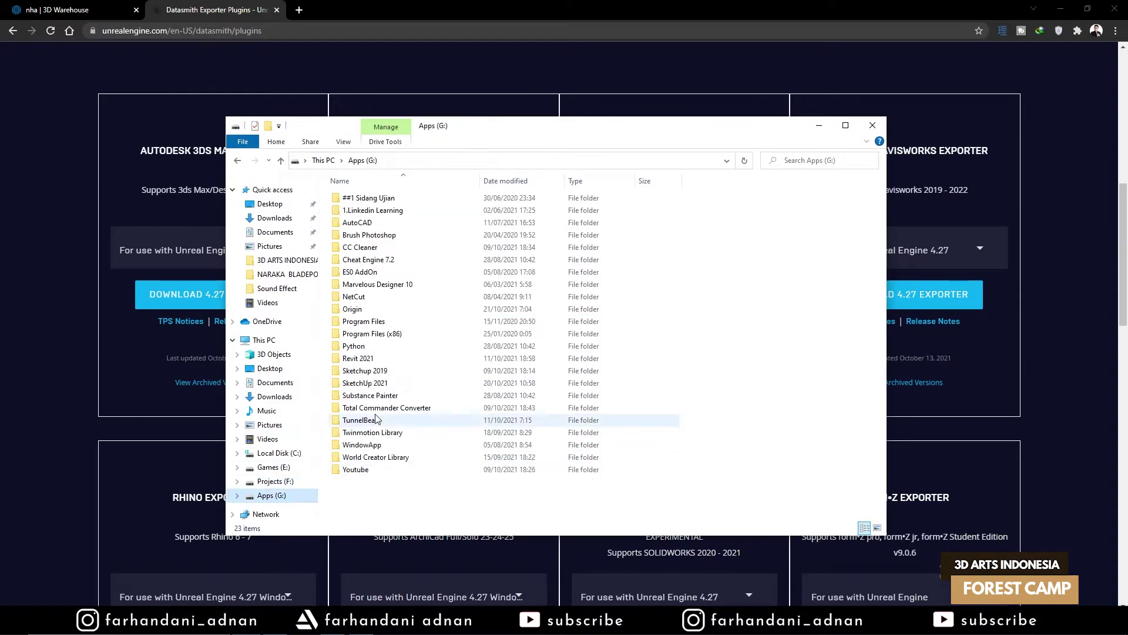
{"action": "left_click", "coordinate": [387, 383]}
{"action": "double_click", "coordinate": [386, 383]}
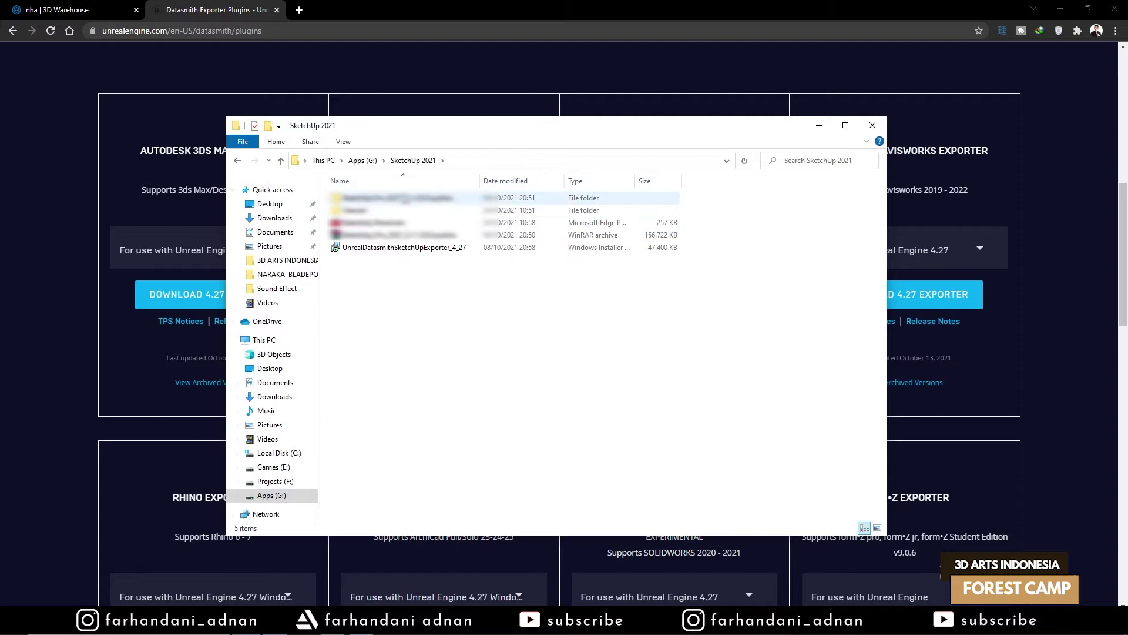
- Locate and select the UnrealDatasmithSketchUpExporter_4_27 installer, and minimize the File Explorer window
{"action": "left_click", "coordinate": [351, 236]}
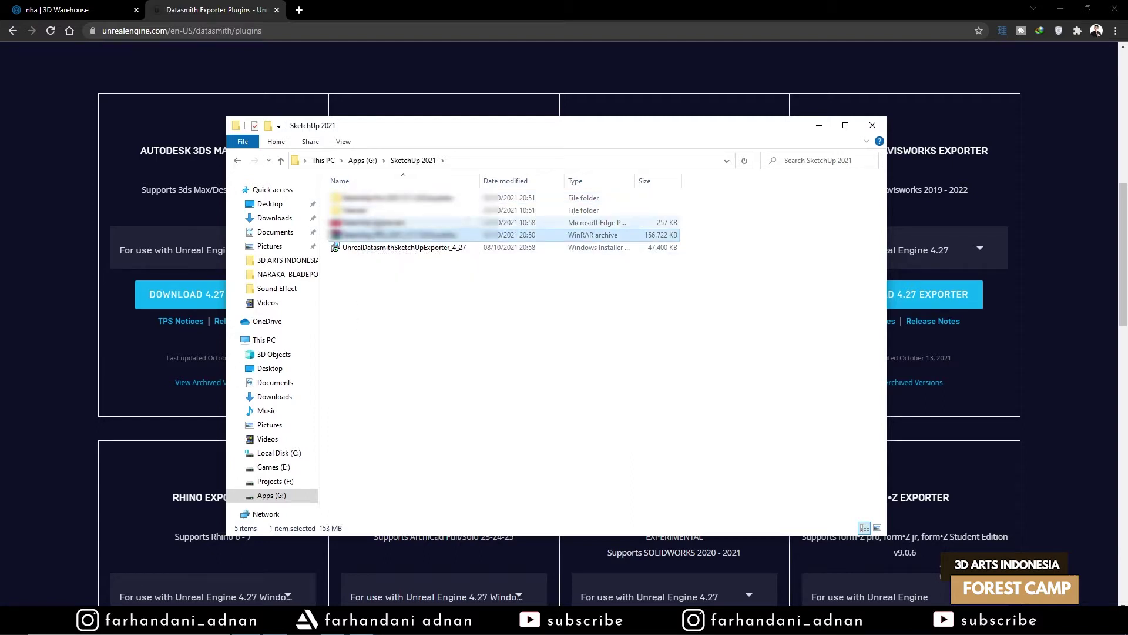
{"action": "left_click", "coordinate": [376, 224]}
{"action": "left_click", "coordinate": [362, 251]}
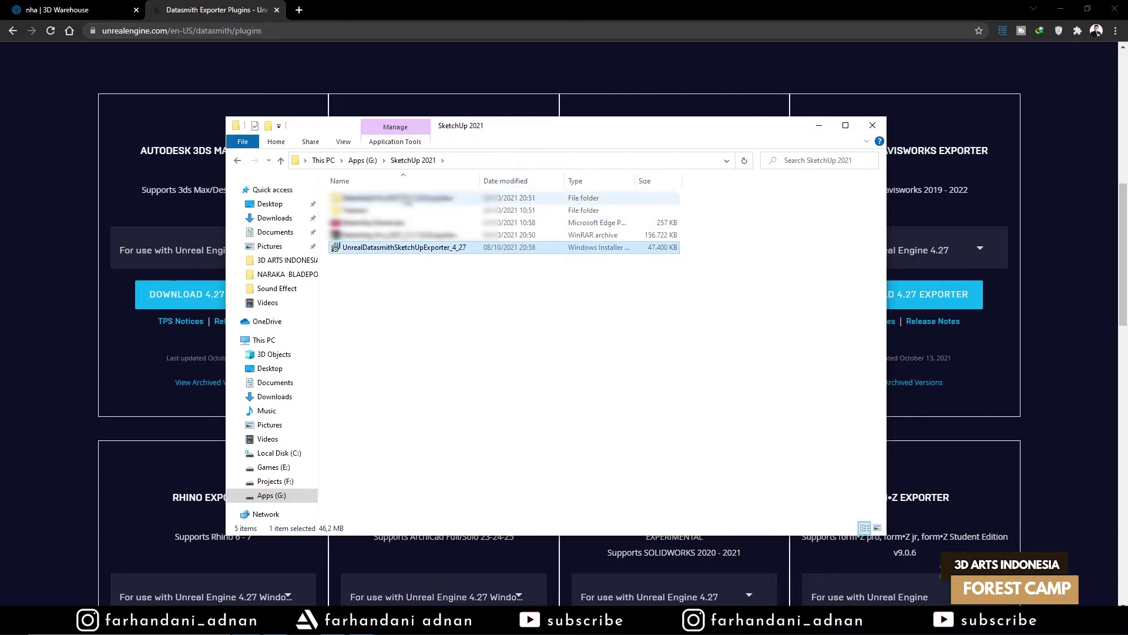
{"action": "left_click", "coordinate": [819, 125]}
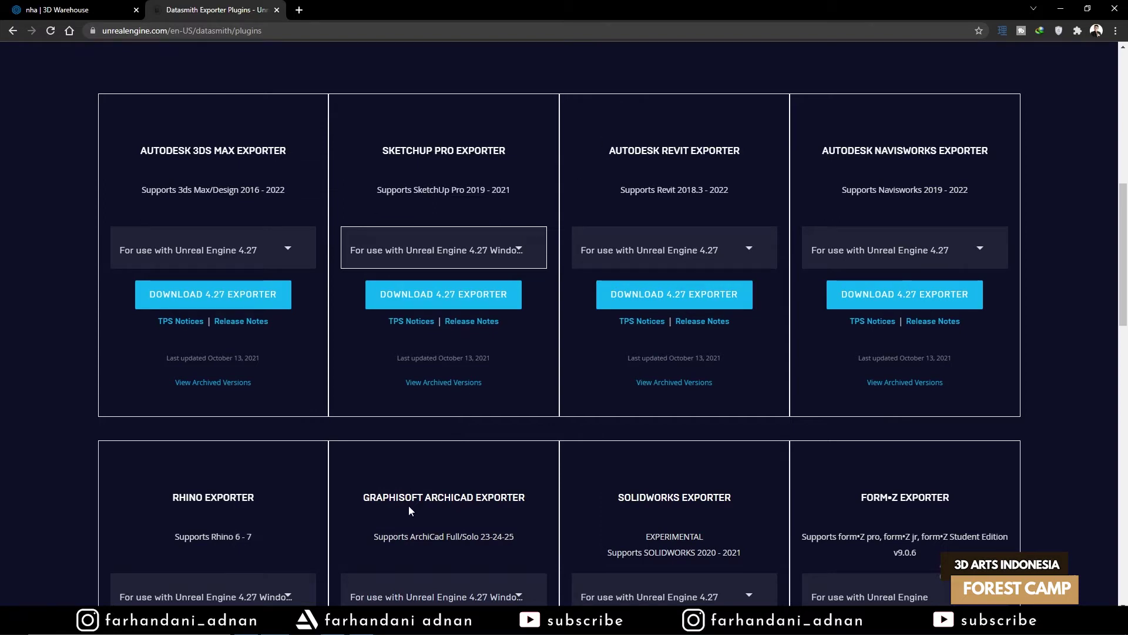
- Switch to SketchUp, check the status of the Unreal Datasmith extension in the Extension Manager, and minimize SketchUp
{"action": "left_click", "coordinate": [333, 623]}
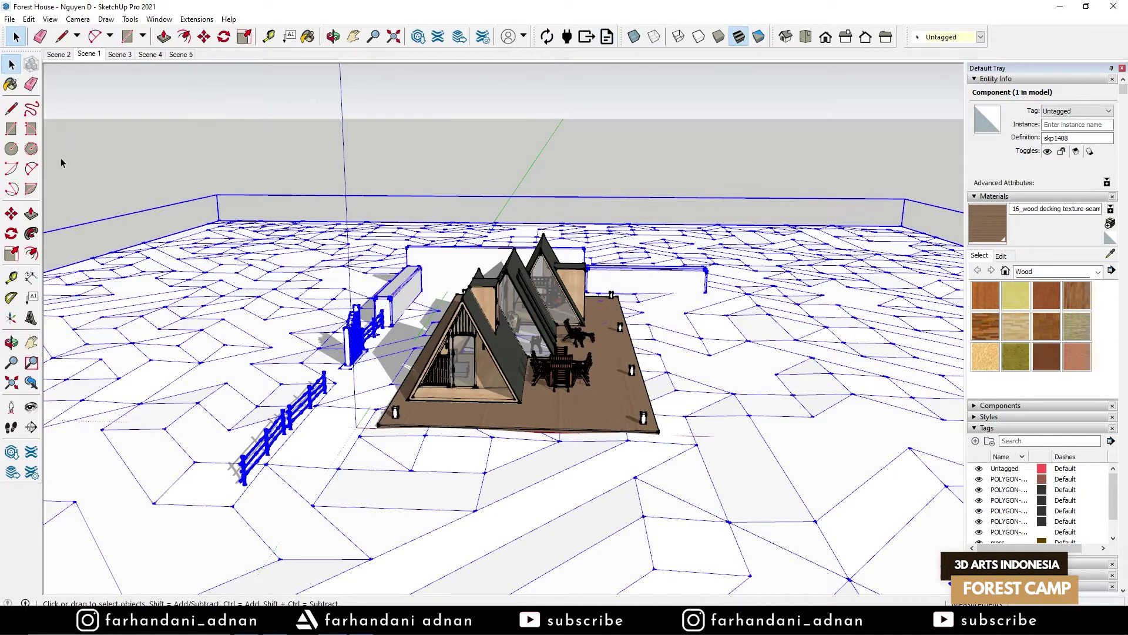
{"action": "left_click", "coordinate": [188, 20]}
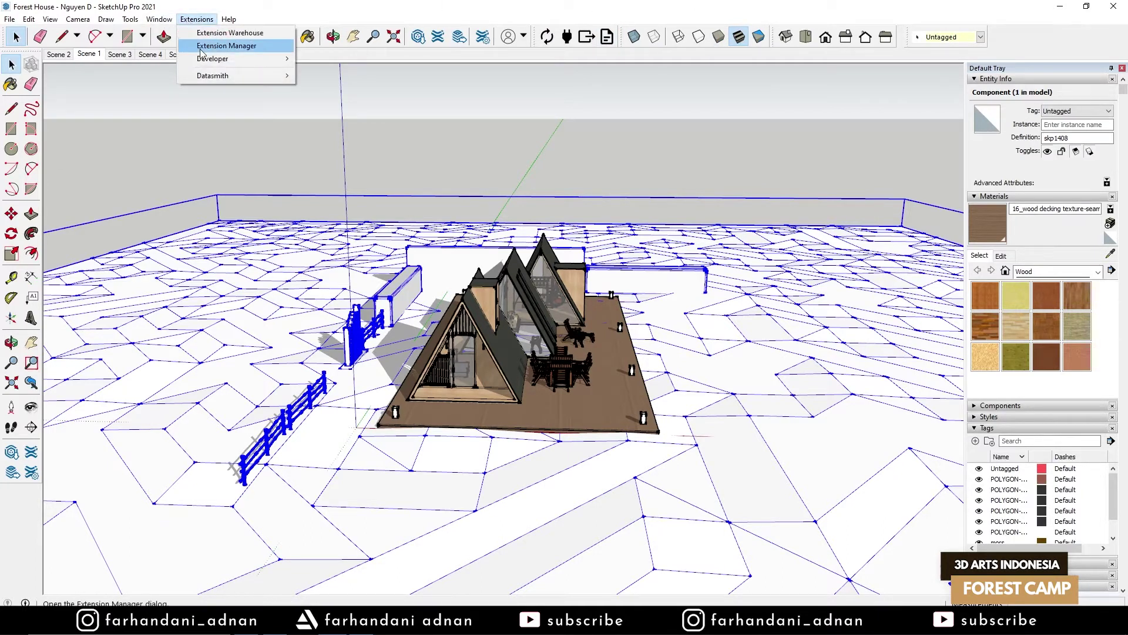
{"action": "mouse_move", "coordinate": [204, 75]}
{"action": "left_click", "coordinate": [213, 47]}
{"action": "left_click_drag", "start_coordinate": [329, 8], "coordinate": [405, 39]}
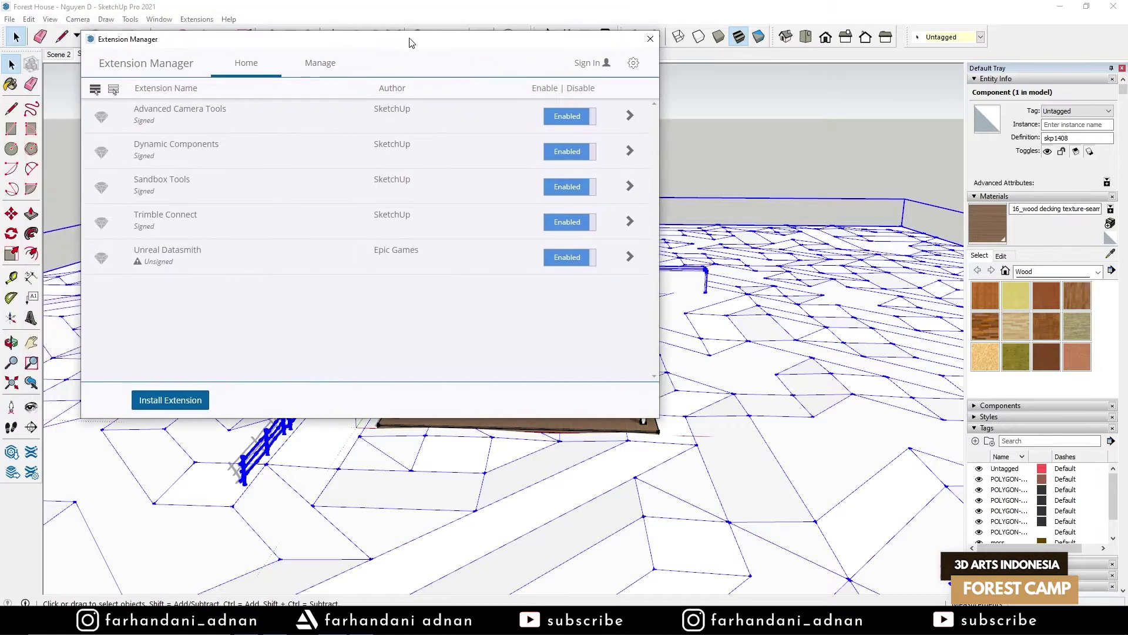
{"action": "left_click", "coordinate": [650, 39]}
{"action": "left_click", "coordinate": [196, 19]}
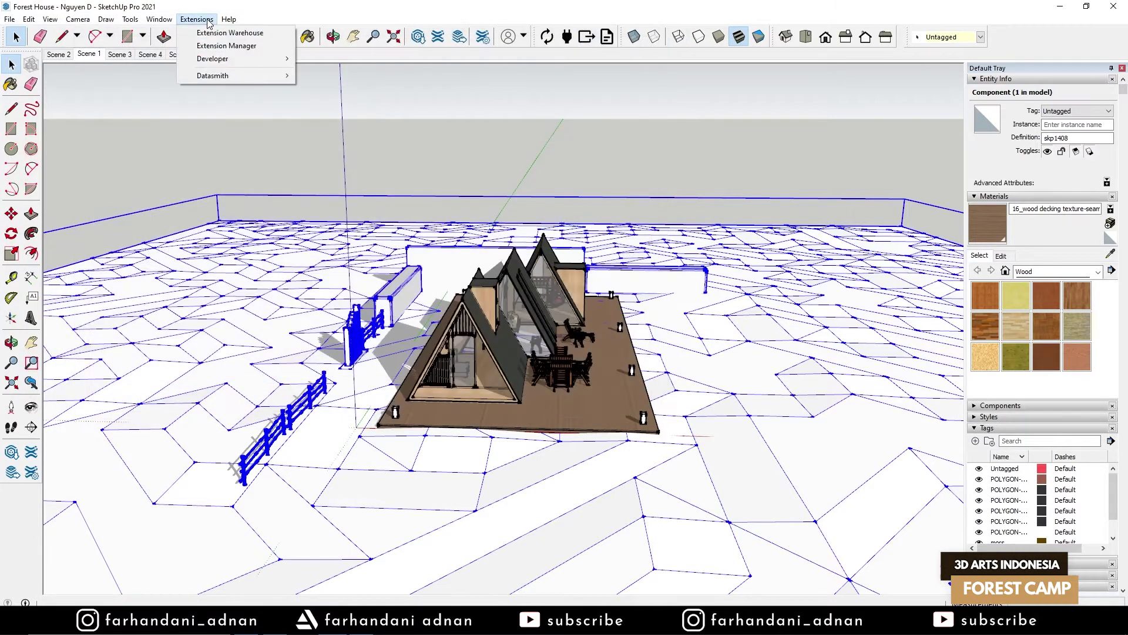
{"action": "left_click", "coordinate": [219, 47]}
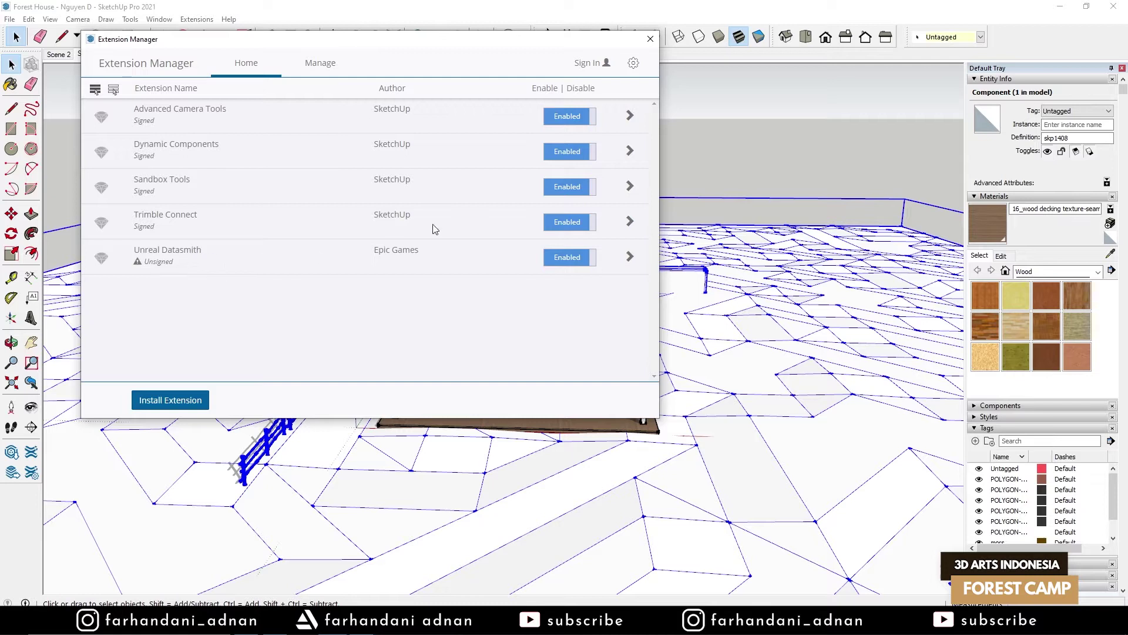
{"action": "left_click", "coordinate": [650, 39]}
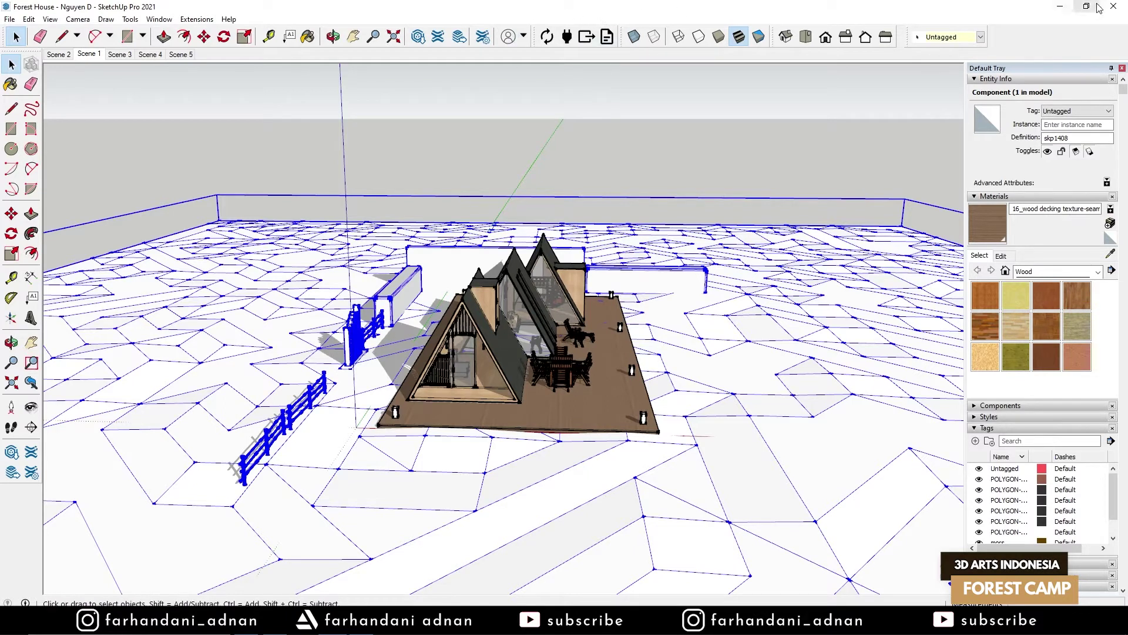
{"action": "left_click", "coordinate": [1064, 7]}
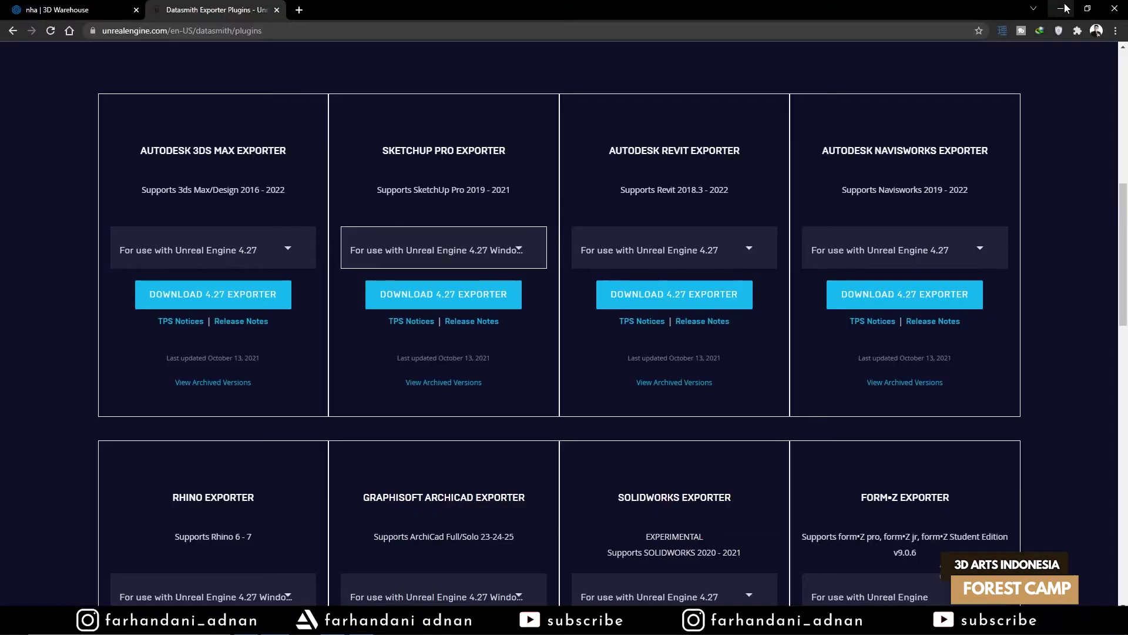
- Launch Twinmotion, switch back to SketchUp and synchronize the Forest House model with Datasmith Direct Link
{"action": "key", "text": "super"}
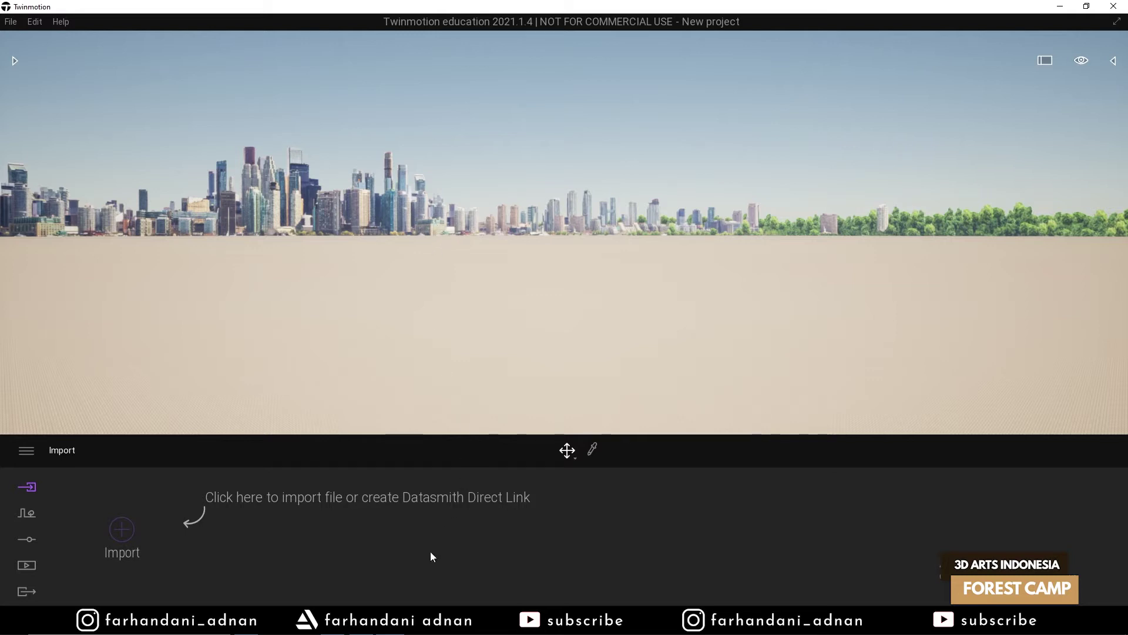
{"action": "mouse_move", "coordinate": [332, 623]}
{"action": "left_click", "coordinate": [332, 573]}
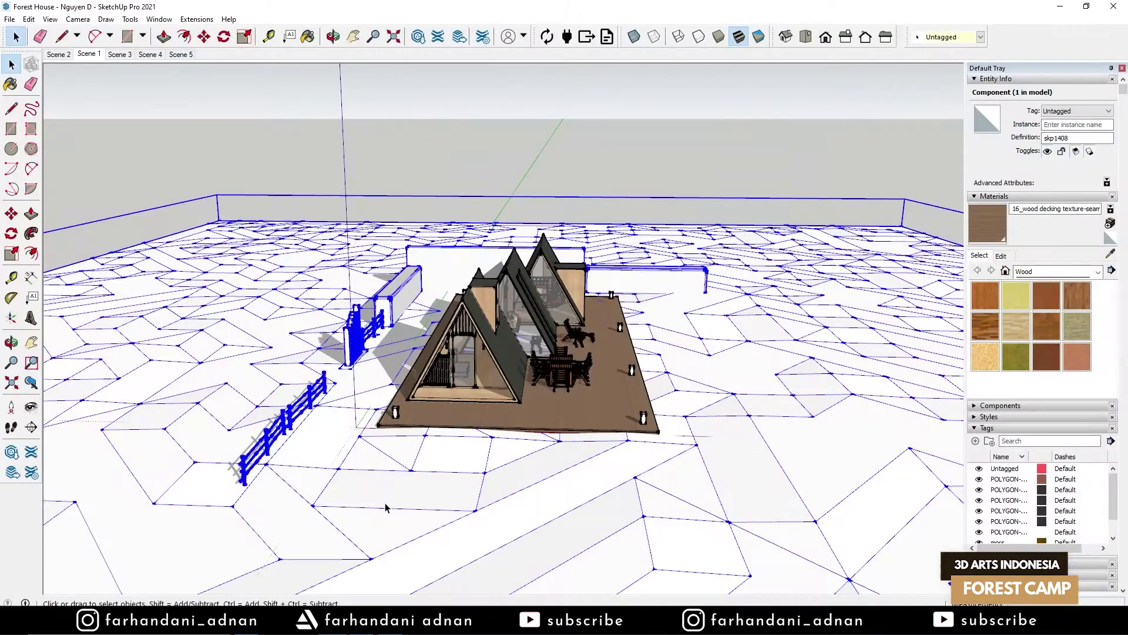
{"action": "left_click", "coordinate": [547, 38]}
- Switch to Twinmotion and open the direct link import settings for the Forest House SketchUp source
{"action": "mouse_move", "coordinate": [392, 623]}
{"action": "left_click", "coordinate": [391, 563]}
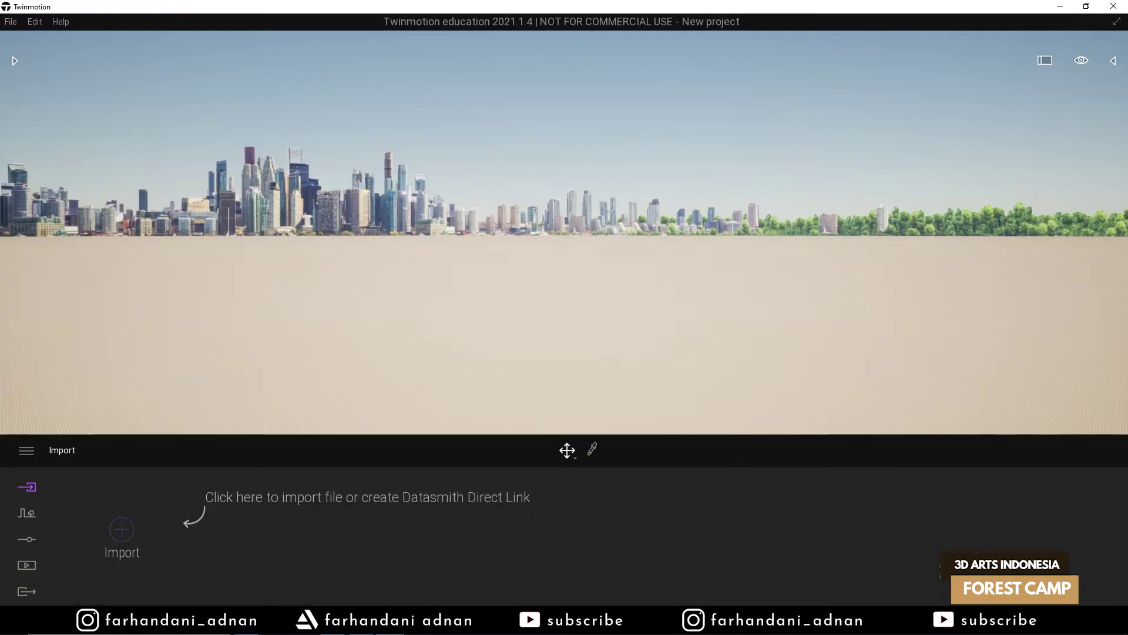
{"action": "left_click", "coordinate": [133, 528]}
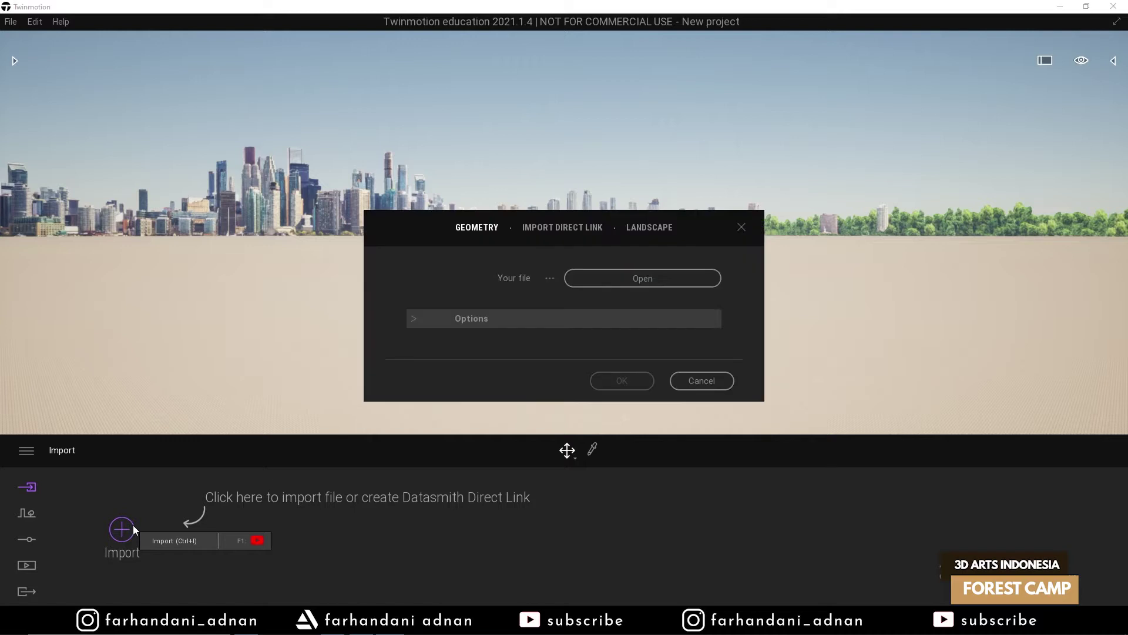
{"action": "left_click", "coordinate": [545, 232]}
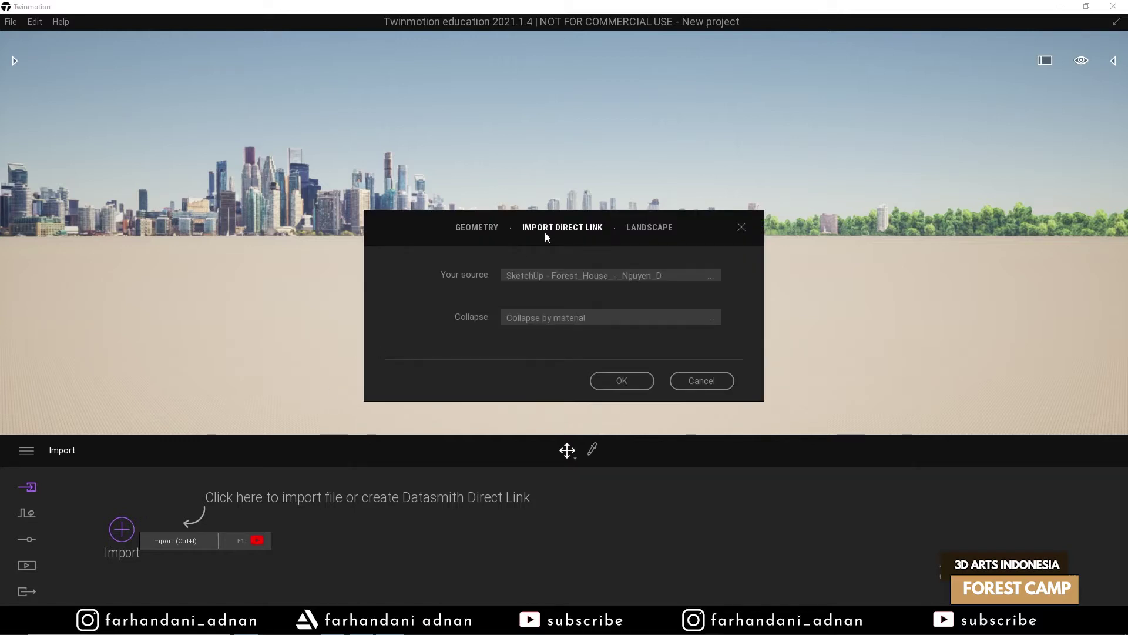
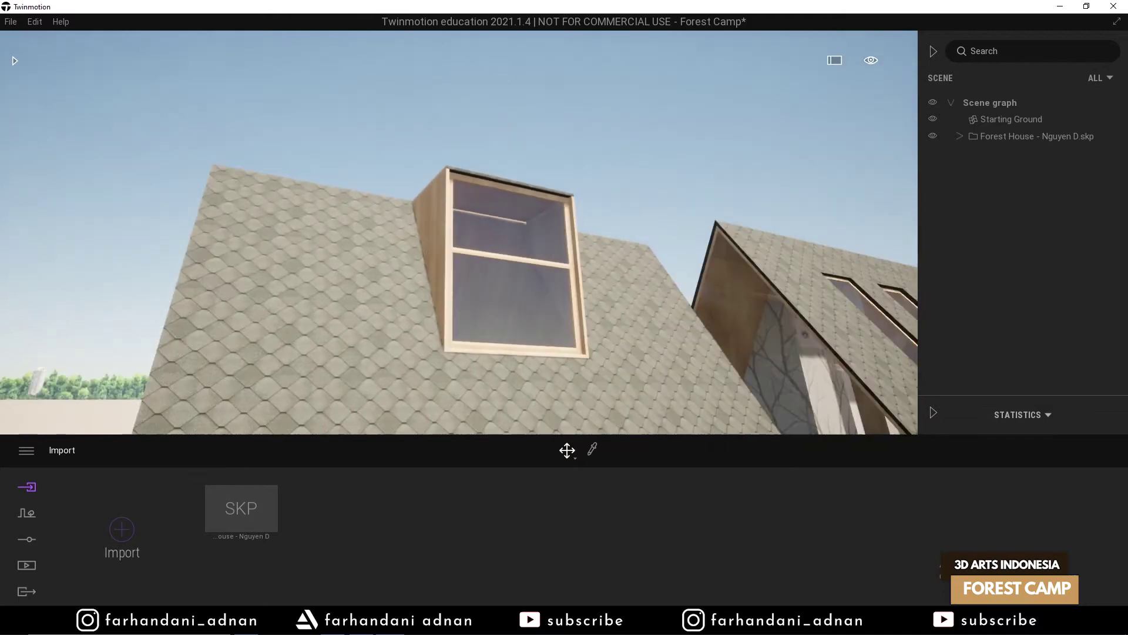
- Fly around the imported Forest House in Twinmotion and examine the roofs, windows, deck and furniture
{"action": "key", "text": "d"}
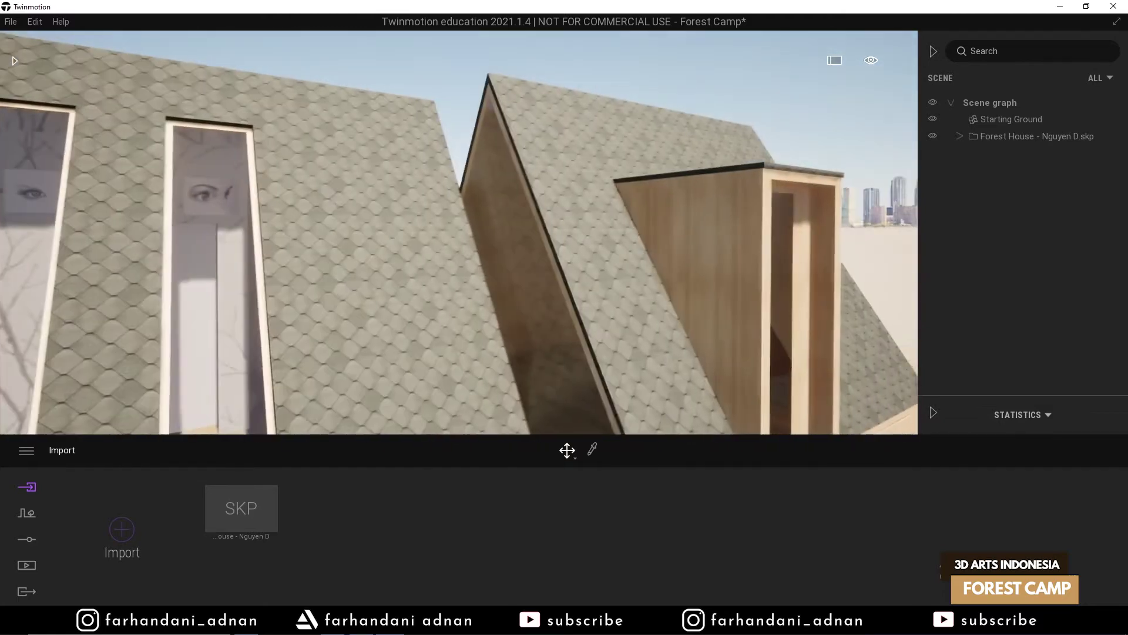
{"action": "key", "text": "a"}
{"action": "key", "text": "s"}
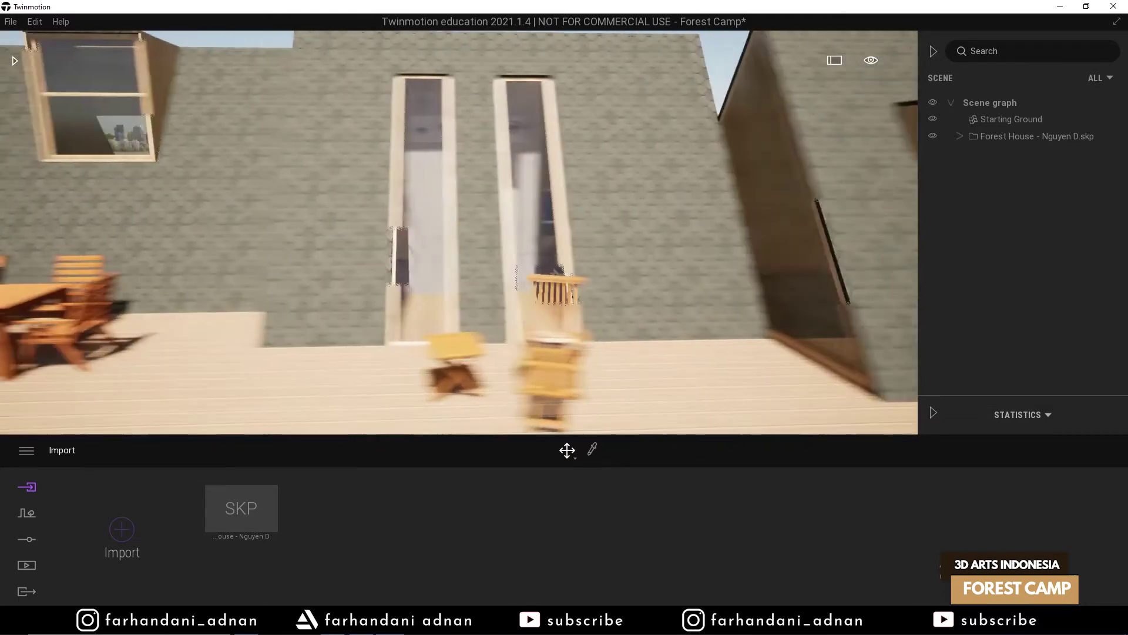
{"action": "key", "text": "s"}
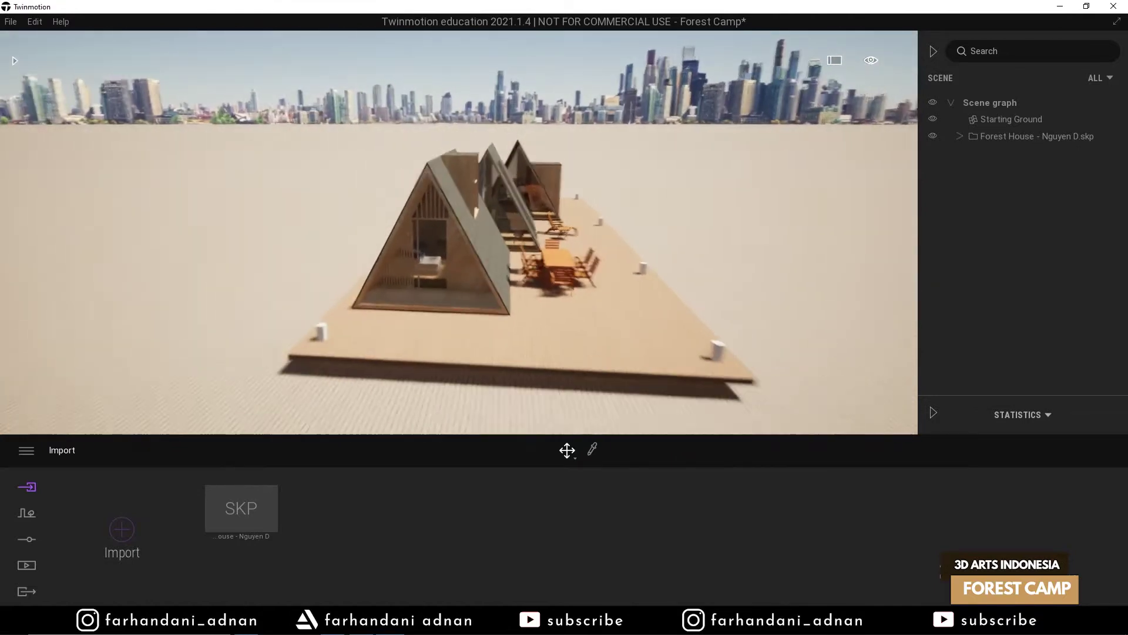
{"action": "right_click_drag", "start_coordinate": [470, 358], "coordinate": [483, 332]}
{"action": "key", "text": "q"}
{"action": "key", "text": "e"}
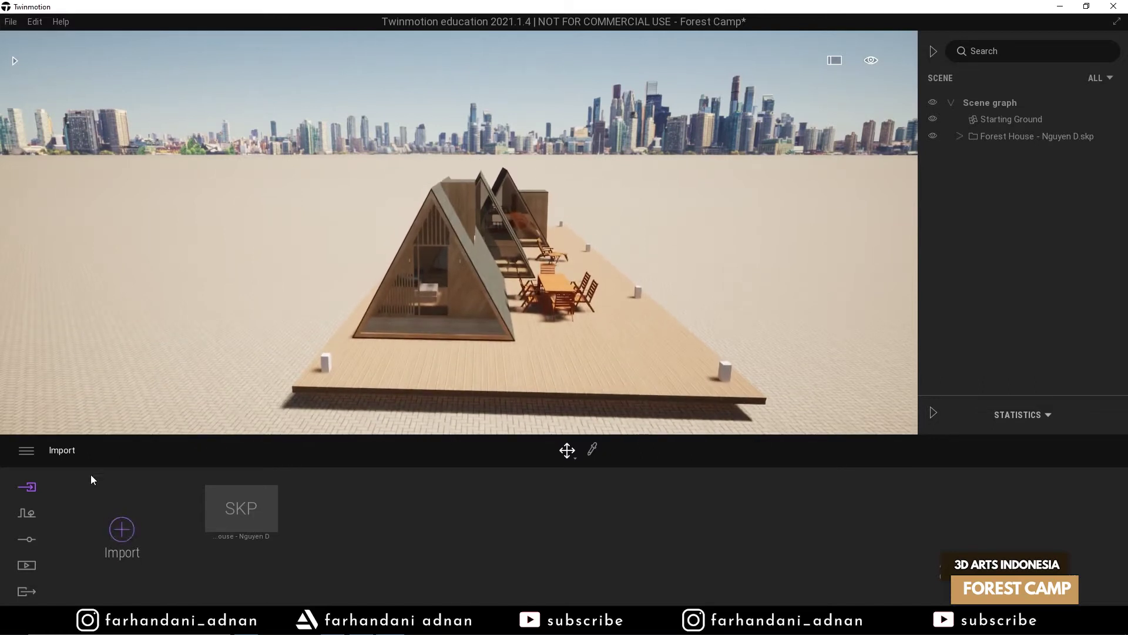
- Choose Forest House.fbx from the Project 14 - Forest Camp Asset/Model/FBX folder on drive G as the geometry to import
{"action": "left_click", "coordinate": [114, 528]}
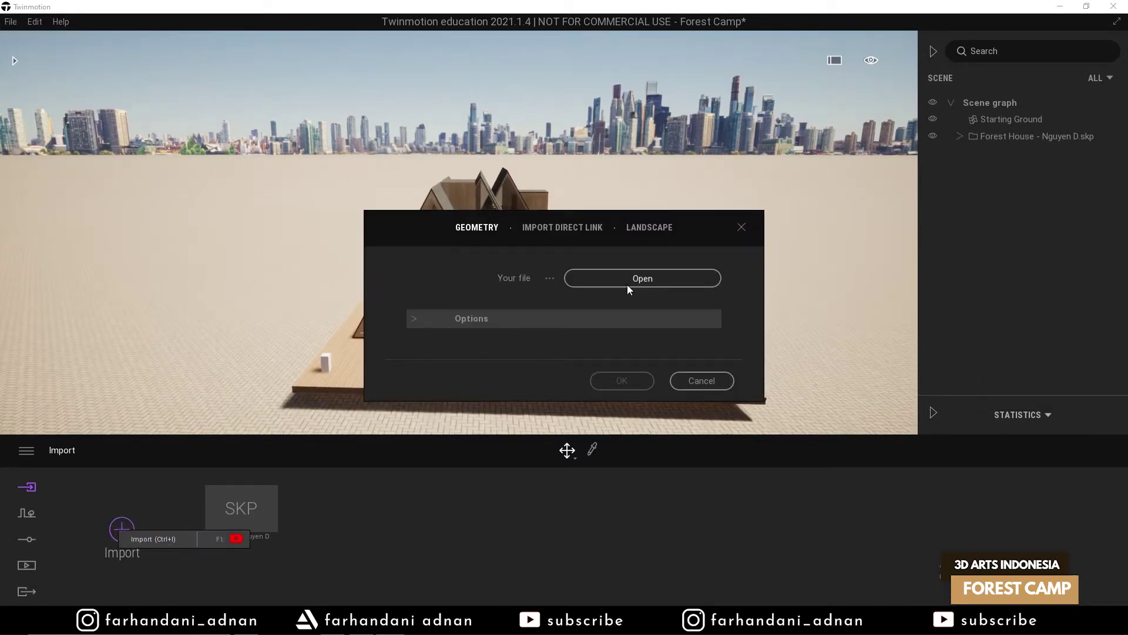
{"action": "left_click", "coordinate": [630, 277]}
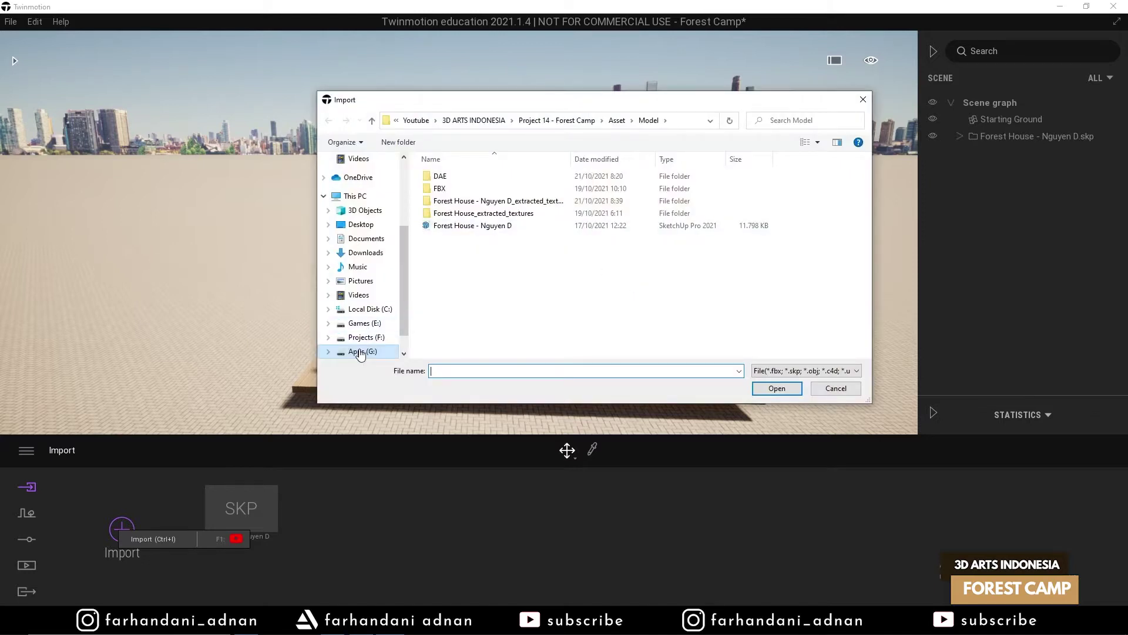
{"action": "left_click", "coordinate": [361, 352]}
{"action": "double_click", "coordinate": [471, 352]}
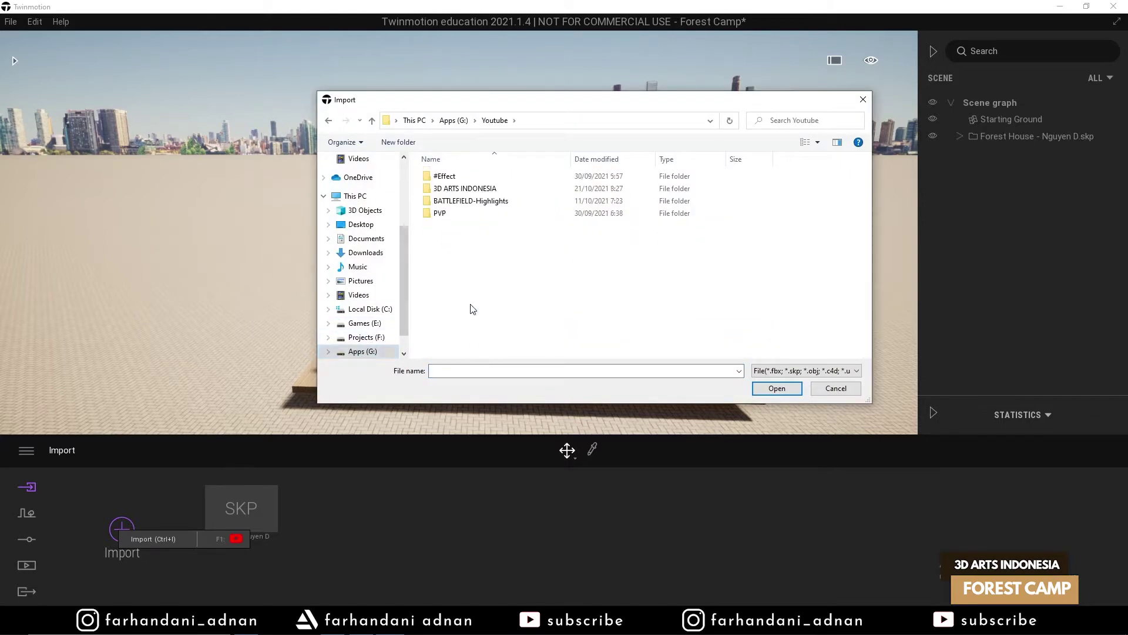
{"action": "double_click", "coordinate": [472, 189]}
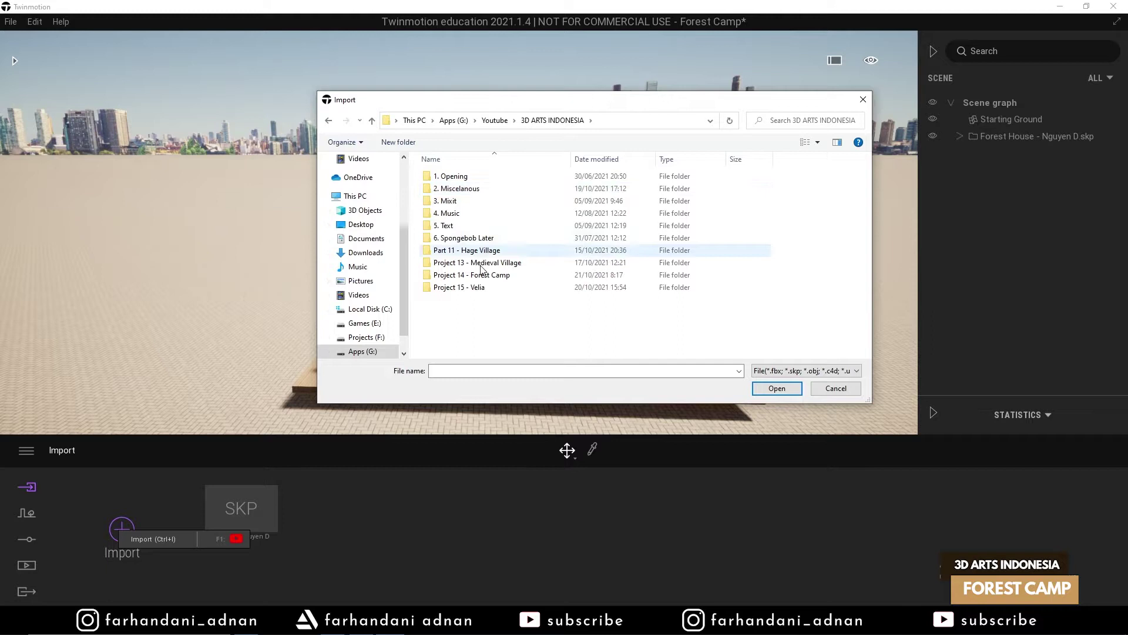
{"action": "double_click", "coordinate": [482, 276]}
{"action": "double_click", "coordinate": [479, 178]}
{"action": "double_click", "coordinate": [470, 189]}
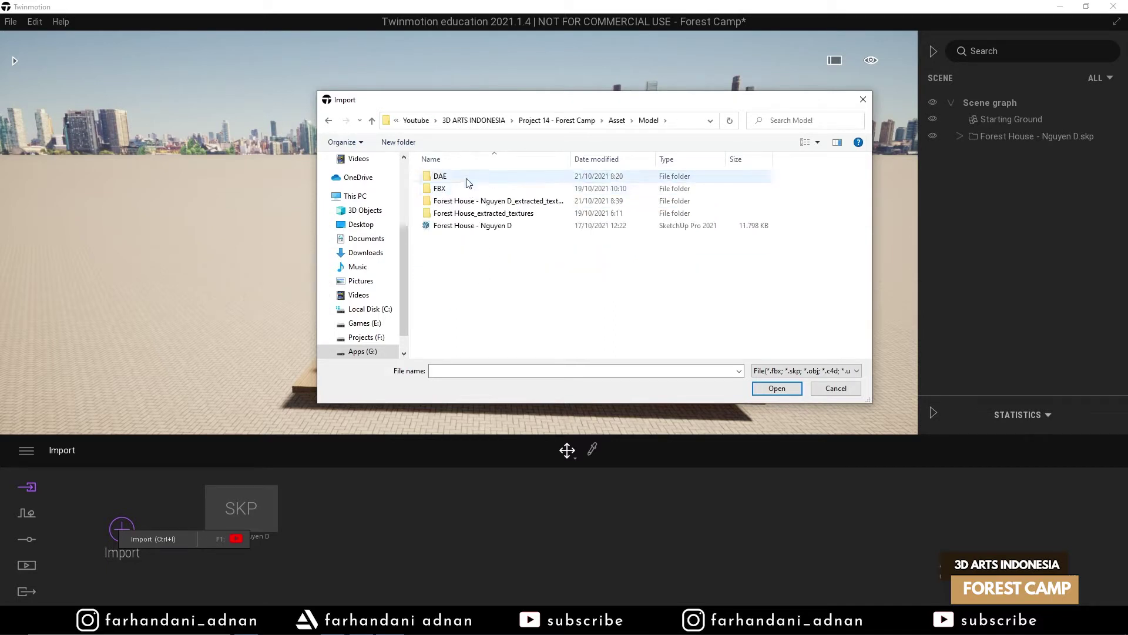
{"action": "double_click", "coordinate": [474, 189]}
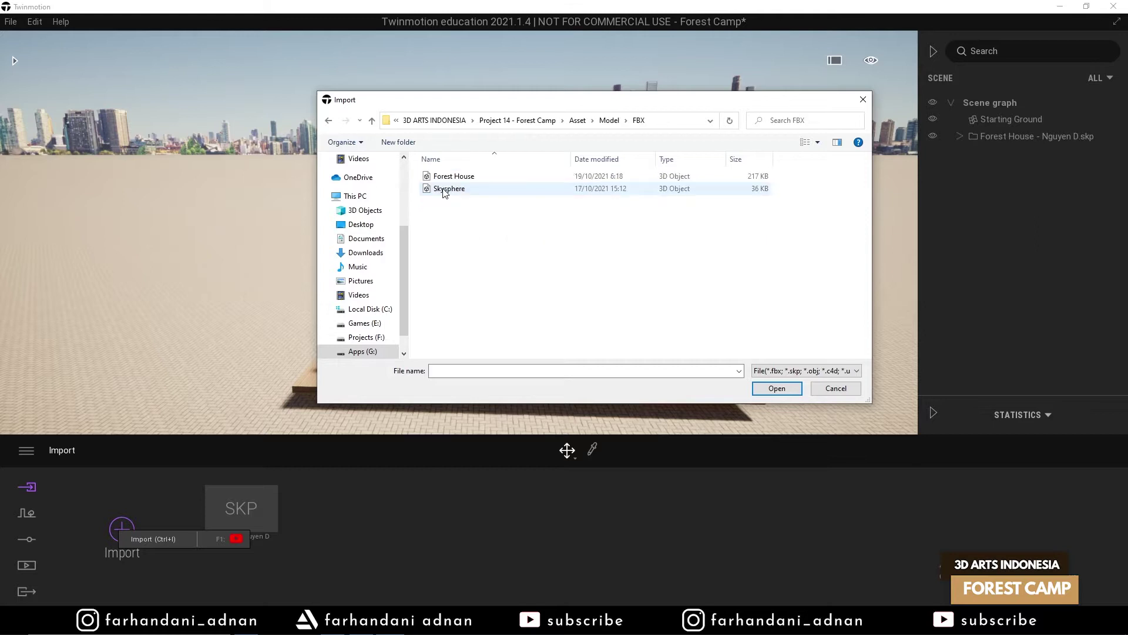
{"action": "left_click", "coordinate": [474, 177]}
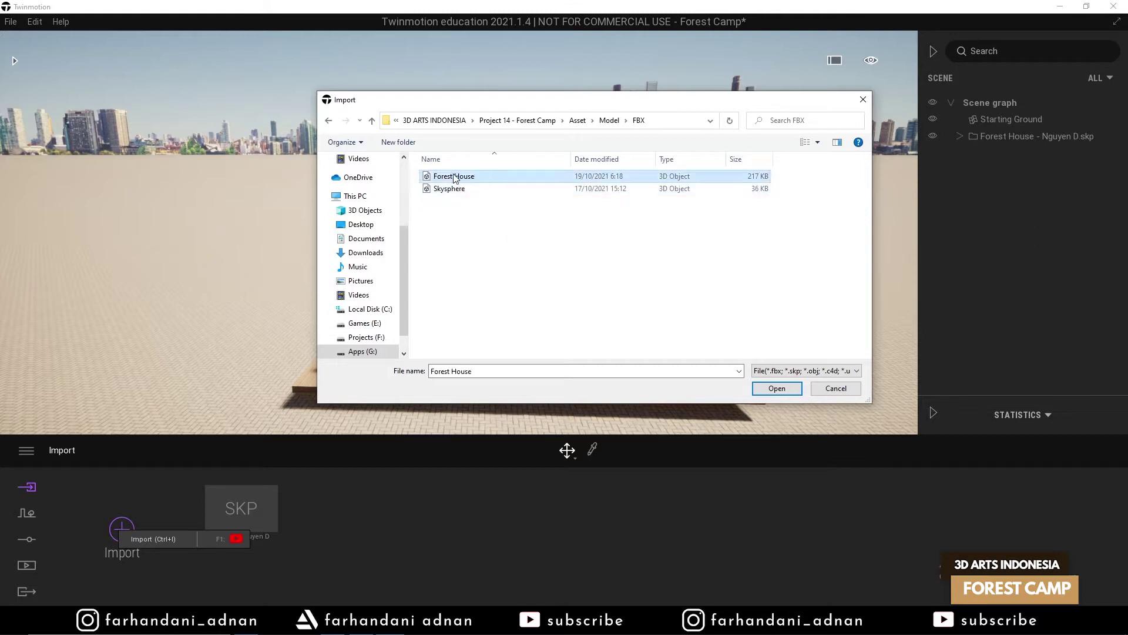
{"action": "left_click", "coordinate": [776, 388]}
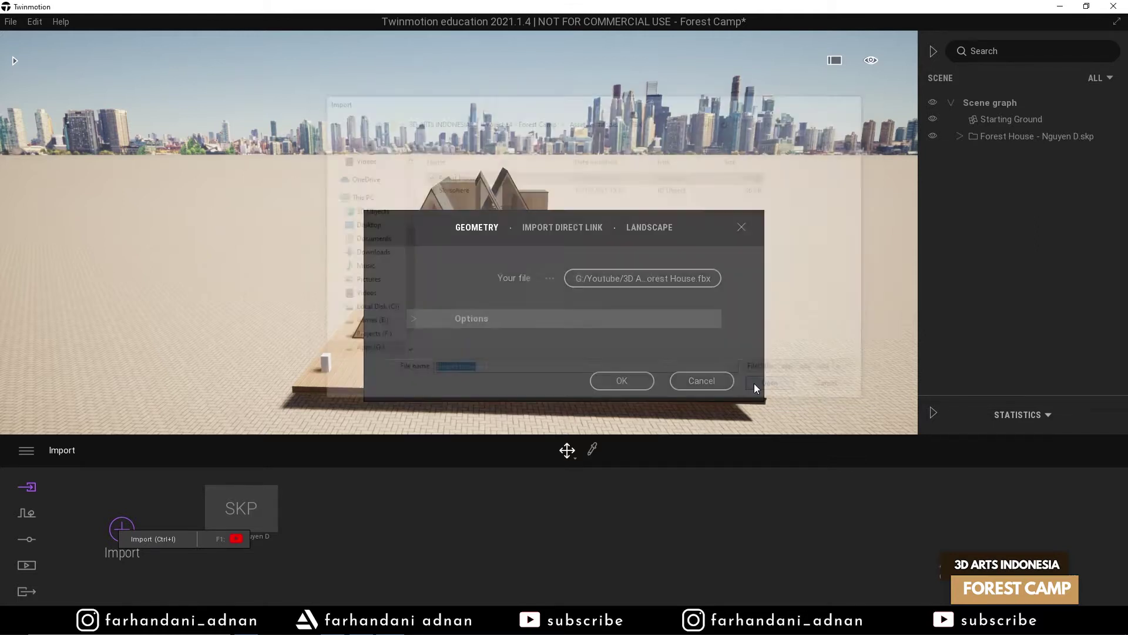
- Review the collapse options, import the FBX, and resolve the material conflict by using the imported material for all
{"action": "left_click", "coordinate": [420, 323]}
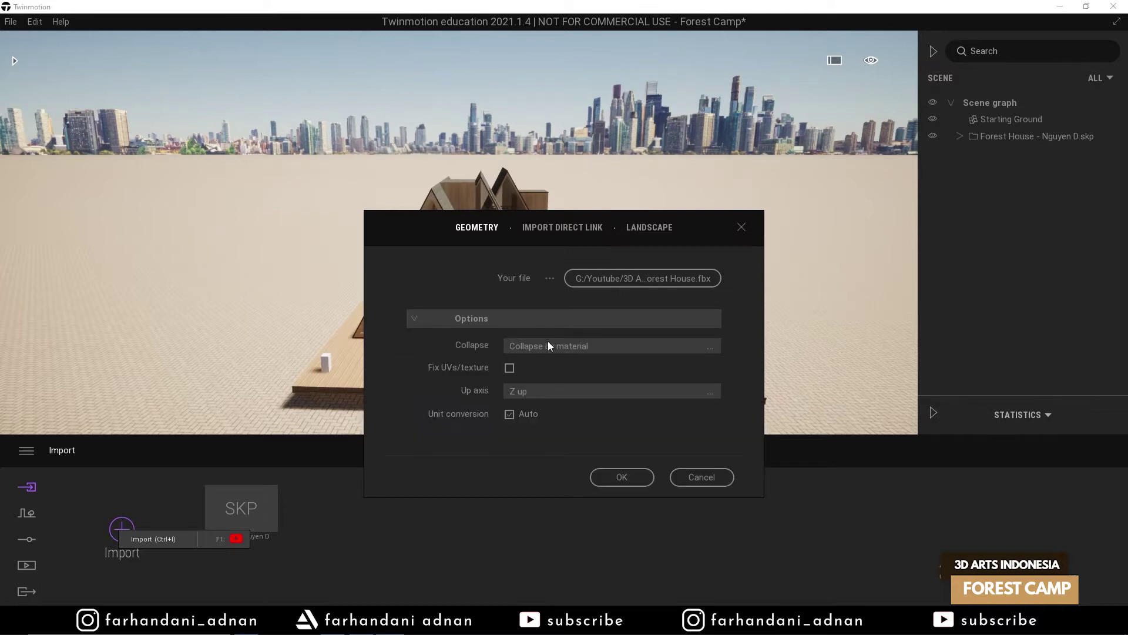
{"action": "left_click", "coordinate": [552, 344]}
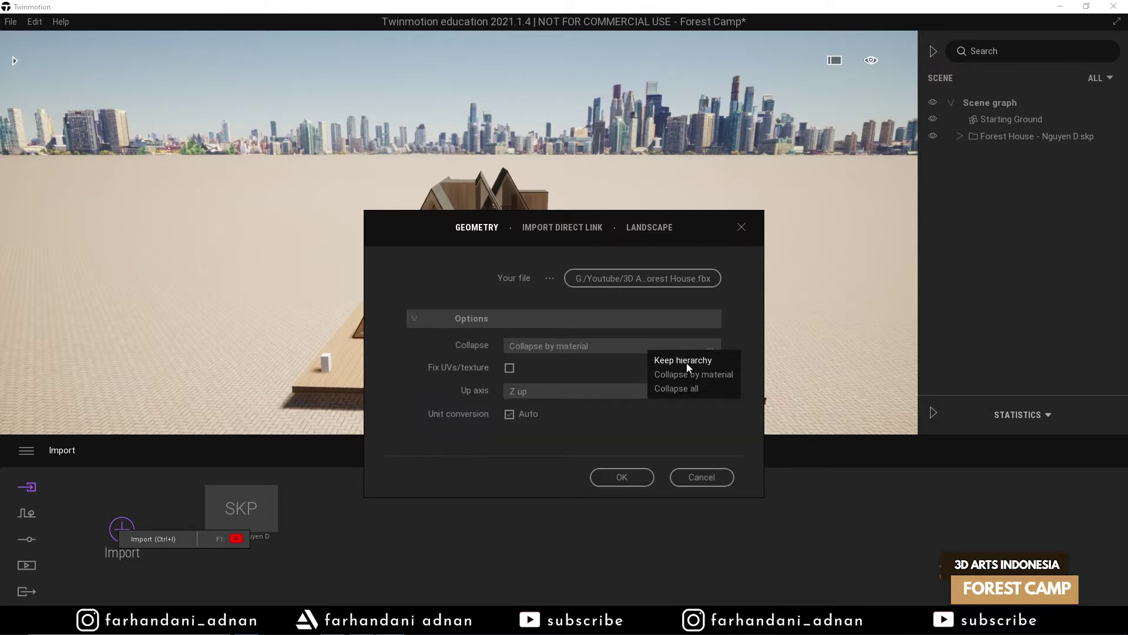
{"action": "left_click", "coordinate": [610, 476]}
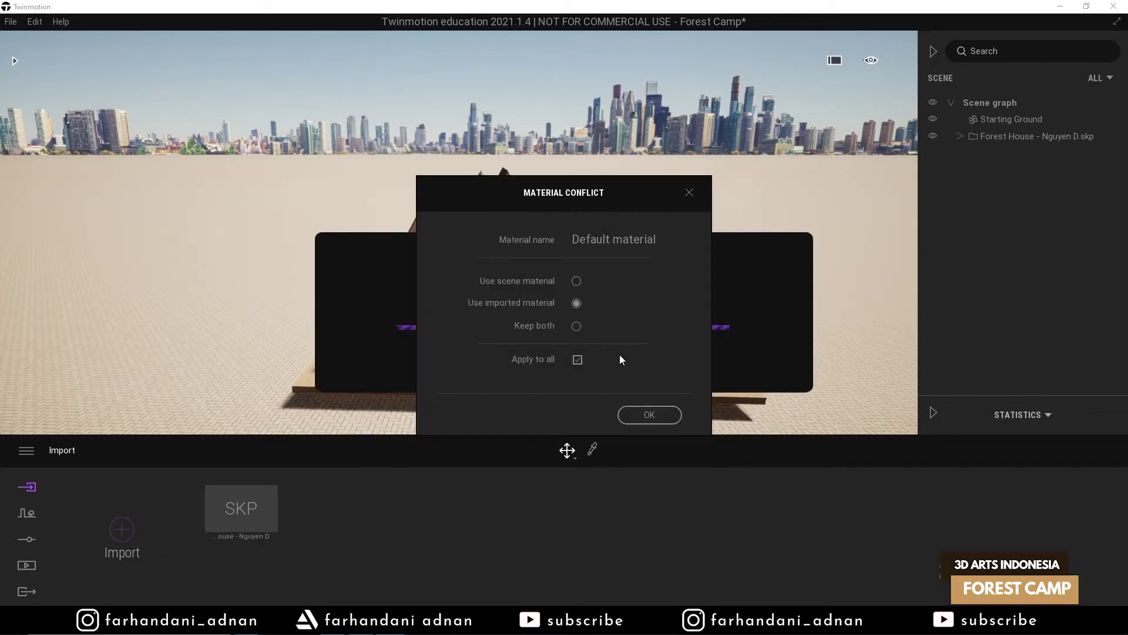
{"action": "left_click", "coordinate": [647, 414]}
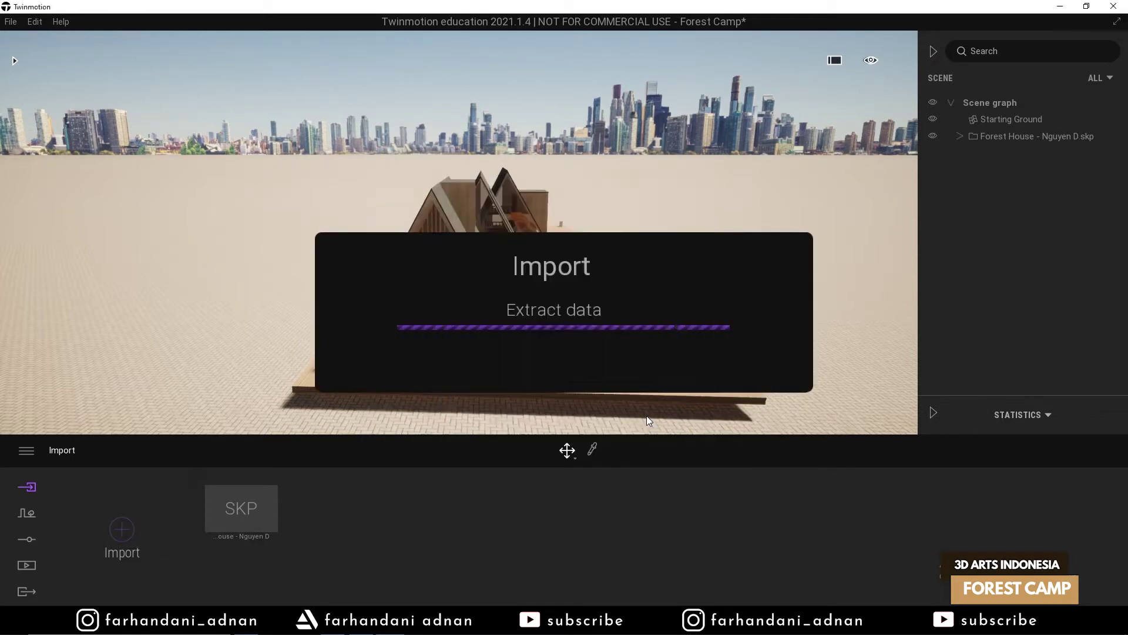
- Fly around the imported FBX geometry and examine how the terrain, fences and walls fit around the Forest House
{"action": "key", "text": "a"}
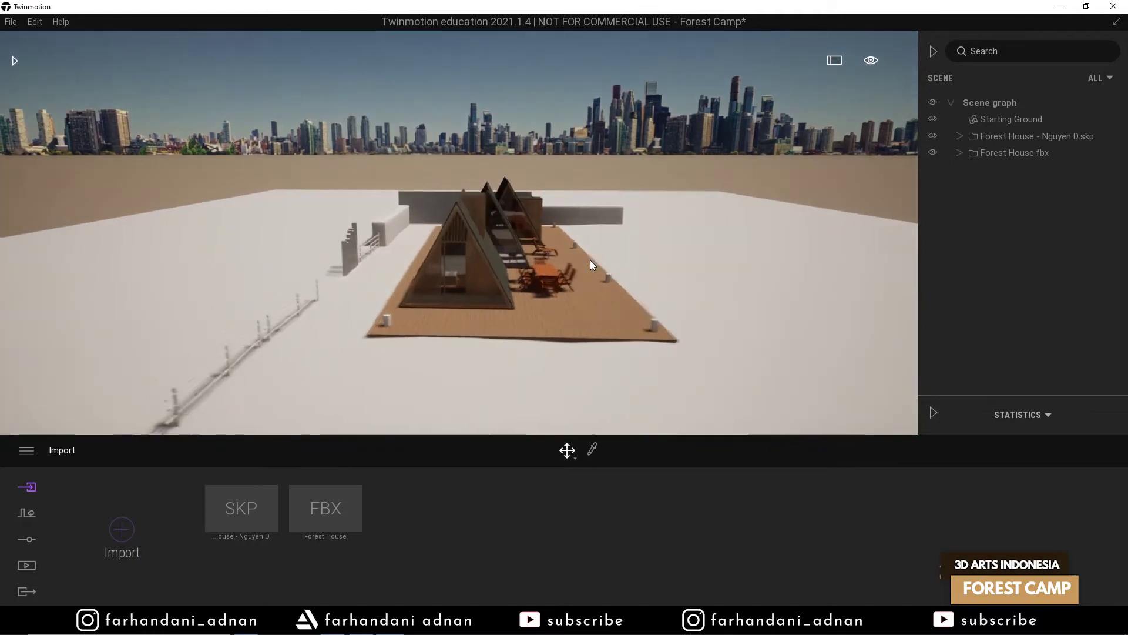
{"action": "key", "text": "w"}
{"action": "key", "text": "q"}
{"action": "mouse_move", "coordinate": [590, 259]}
{"action": "right_mouse_down"}
{"action": "mouse_move", "coordinate": [590, 242]}
{"action": "mouse_move", "coordinate": [472, 245]}
{"action": "mouse_move", "coordinate": [641, 243]}
{"action": "mouse_move", "coordinate": [565, 241]}
{"action": "mouse_move", "coordinate": [611, 238]}
{"action": "mouse_move", "coordinate": [575, 260]}
{"action": "right_mouse_up"}
{"action": "key", "text": "w"}
{"action": "key", "text": "d"}
{"action": "key", "text": "d"}
{"action": "key", "text": "a"}
{"action": "key", "text": "d"}
{"action": "key", "text": "a"}
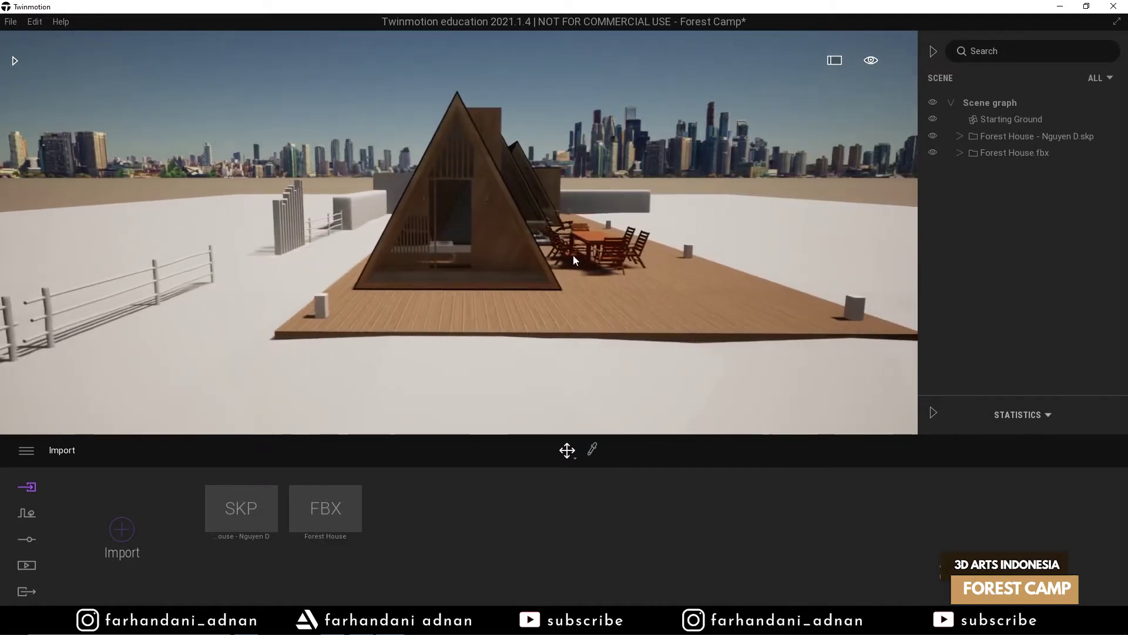
- Save the Forest Camp project
{"action": "left_click", "coordinate": [11, 23]}
{"action": "left_click", "coordinate": [56, 120]}
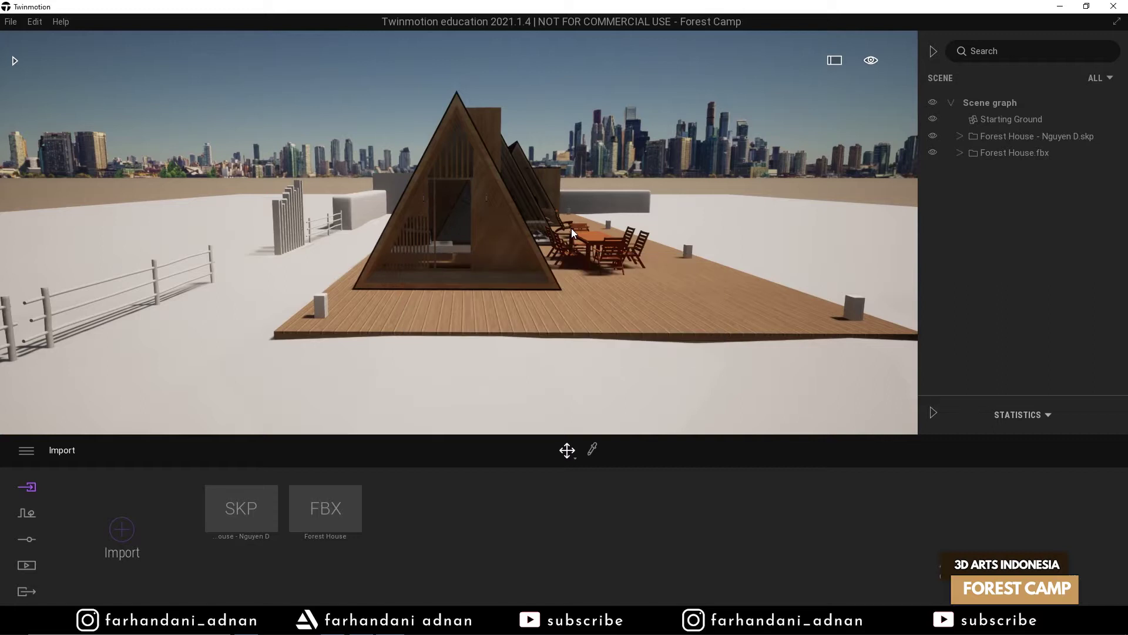
- Set the scene's time of day to 07:42 and the north offset to 127° in the location settings
{"action": "key", "text": "Down"}
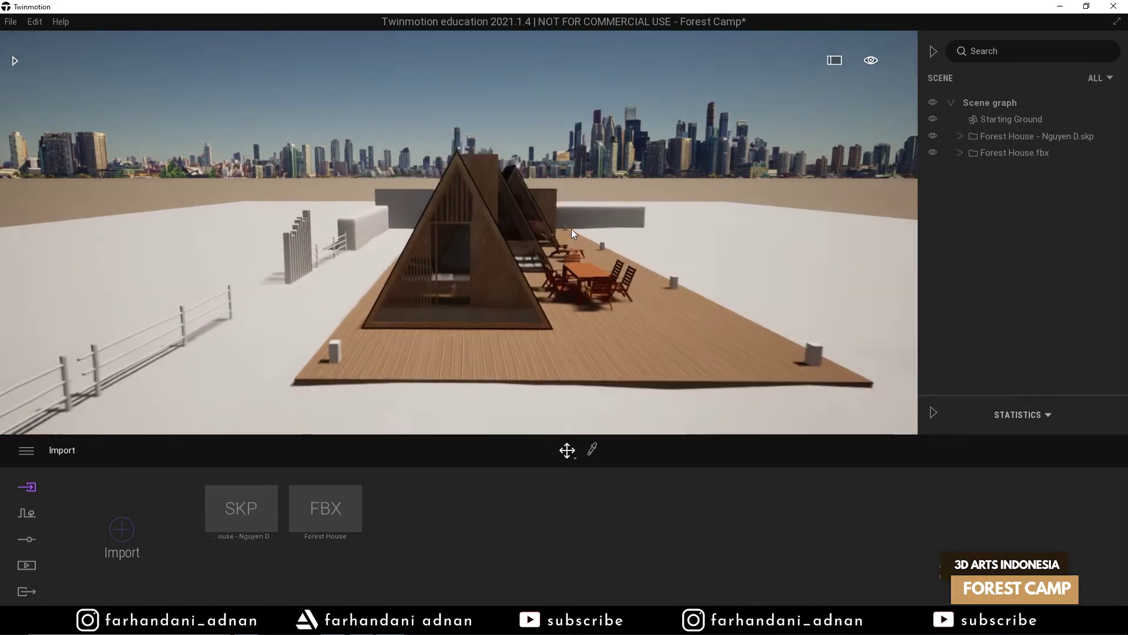
{"action": "key", "text": "e"}
{"action": "middle_click_drag", "start_coordinate": [571, 228], "coordinate": [475, 302], "text": "shift"}
{"action": "left_click", "coordinate": [44, 536]}
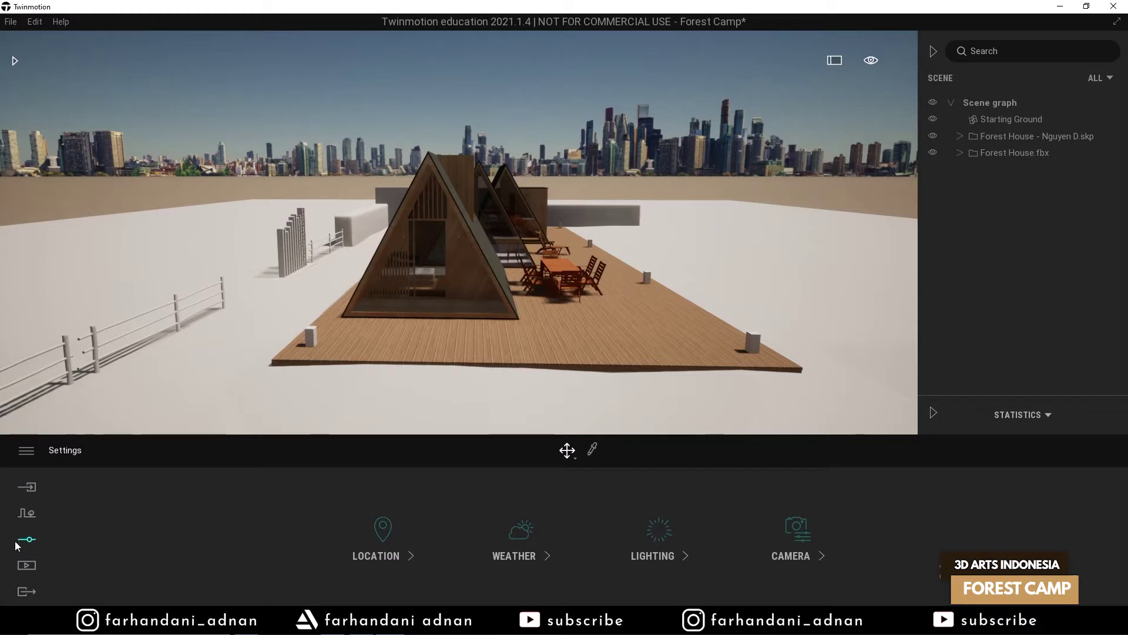
{"action": "left_click", "coordinate": [649, 538]}
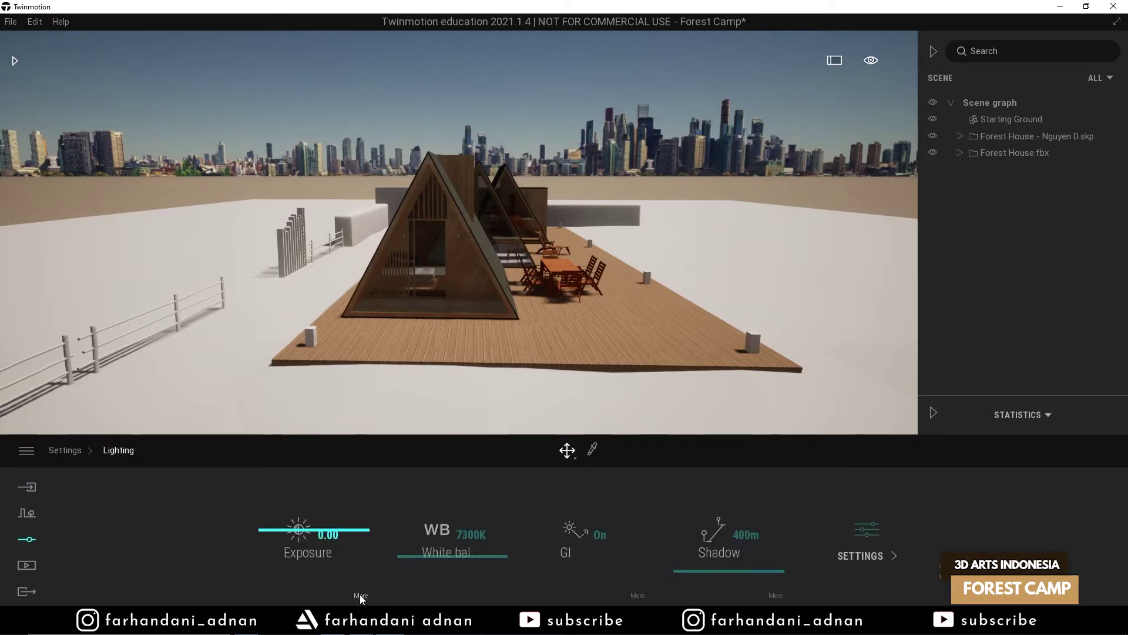
{"action": "left_click", "coordinate": [30, 540]}
{"action": "left_click", "coordinate": [376, 535]}
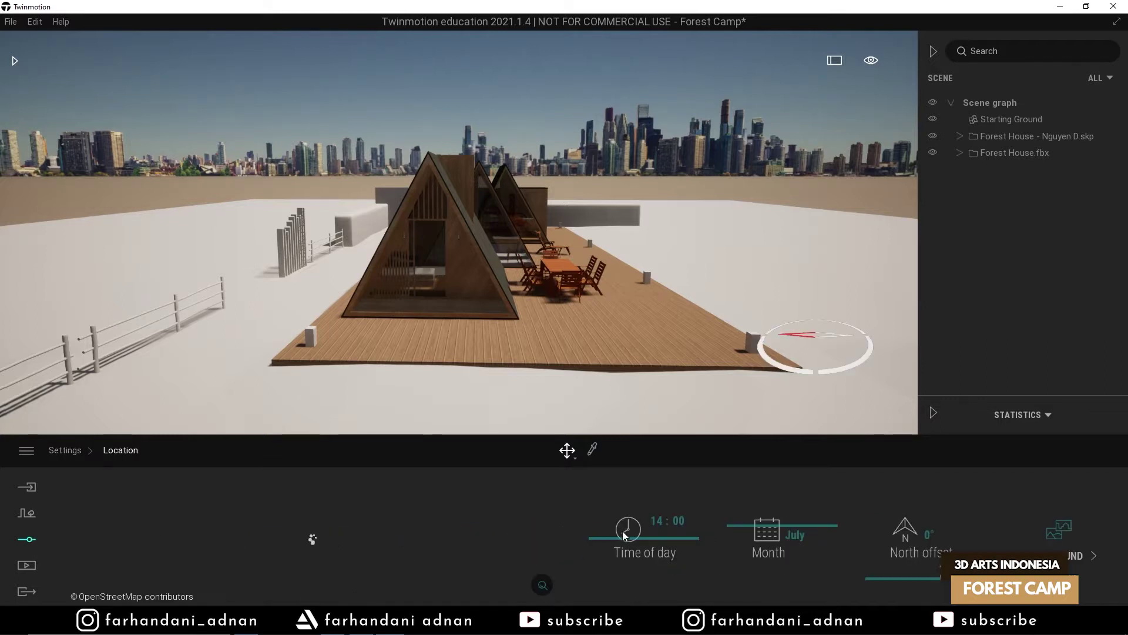
{"action": "left_click_drag", "start_coordinate": [618, 536], "coordinate": [614, 512]}
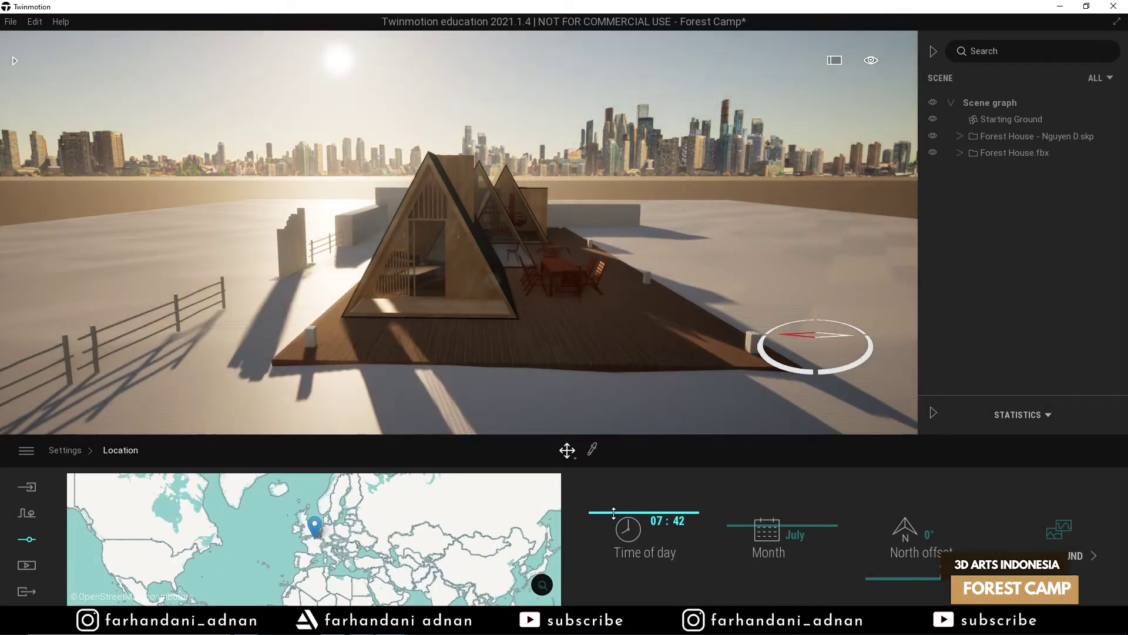
{"action": "left_click_drag", "start_coordinate": [914, 579], "coordinate": [896, 544]}
- Move around the Forest House and examine how the morning sunlight and shadows fall on the house and terrain
{"action": "right_click_drag", "start_coordinate": [644, 347], "coordinate": [617, 296]}
{"action": "key", "text": "d"}
{"action": "key", "text": "e"}
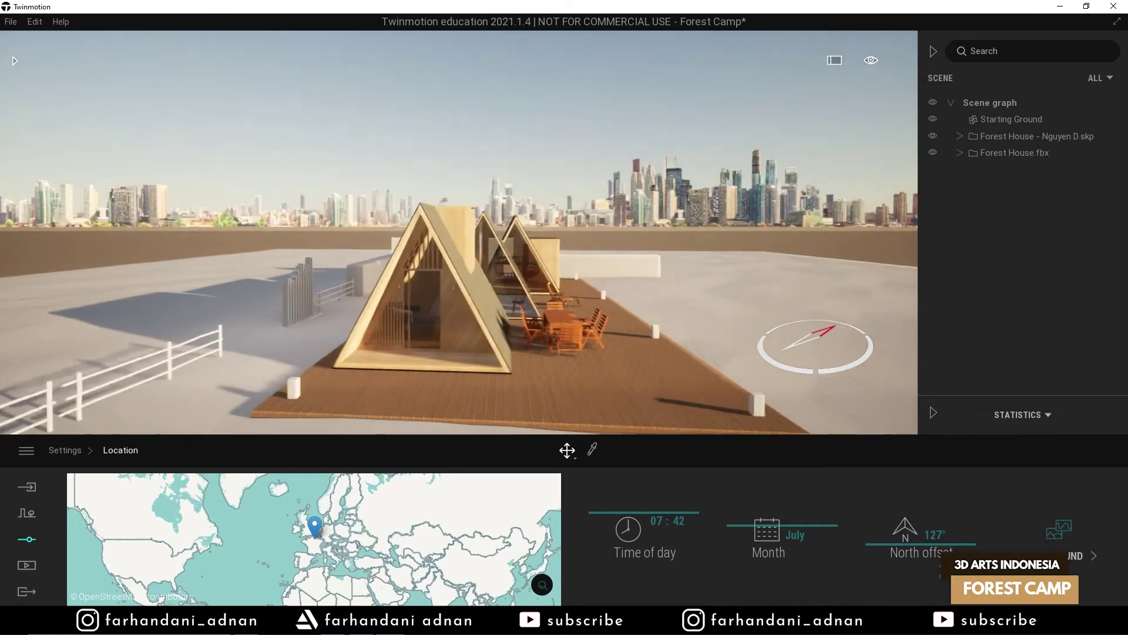
{"action": "key", "text": "s"}
{"action": "key", "text": "q"}
{"action": "key", "text": "w"}
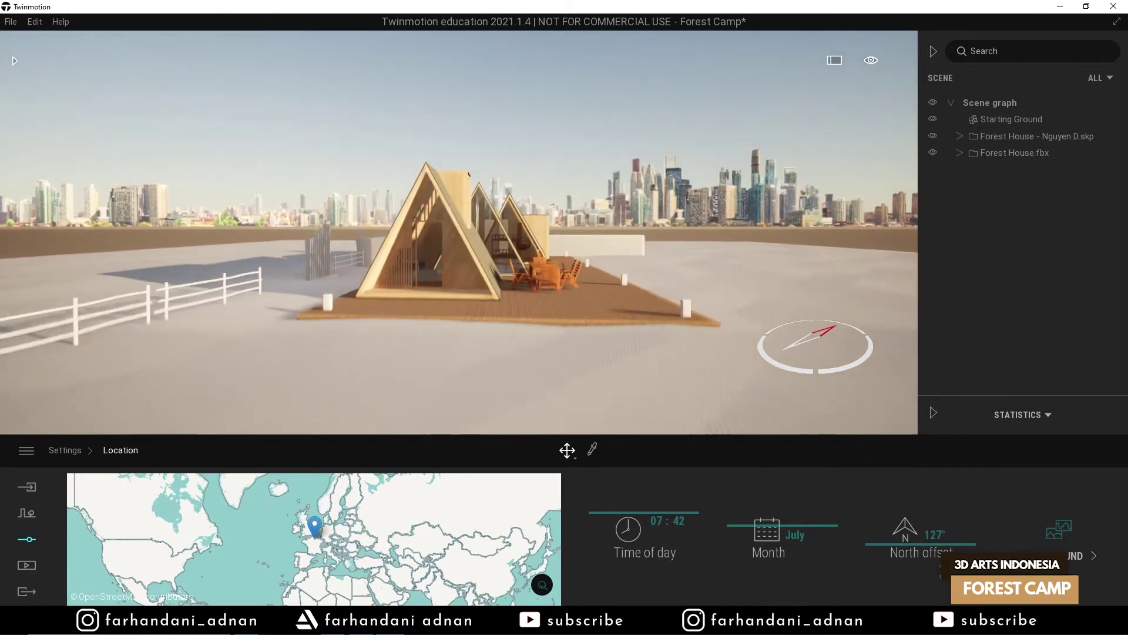
{"action": "key", "text": "s"}
{"action": "key", "text": "e"}
{"action": "right_click_drag", "start_coordinate": [617, 297], "coordinate": [532, 306]}
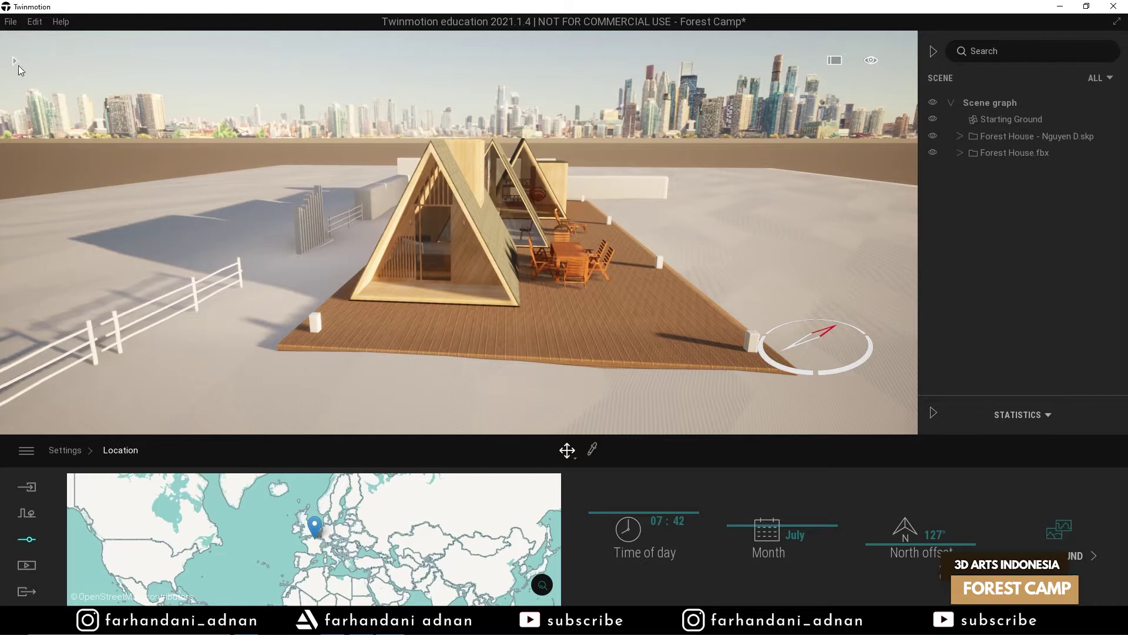
- Apply the Grass 2 material from the library's natural ground materials to the terrain around the house
{"action": "left_click", "coordinate": [19, 67]}
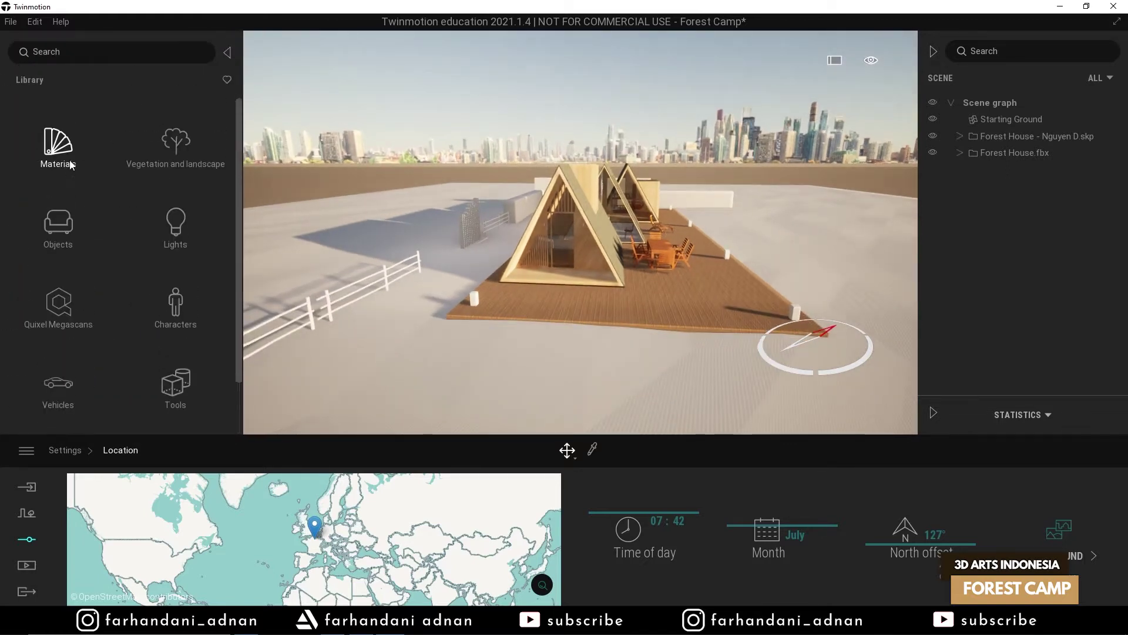
{"action": "left_click", "coordinate": [59, 144]}
{"action": "scroll", "coordinate": [118, 229], "scroll_direction": "down", "scroll_amount": 2}
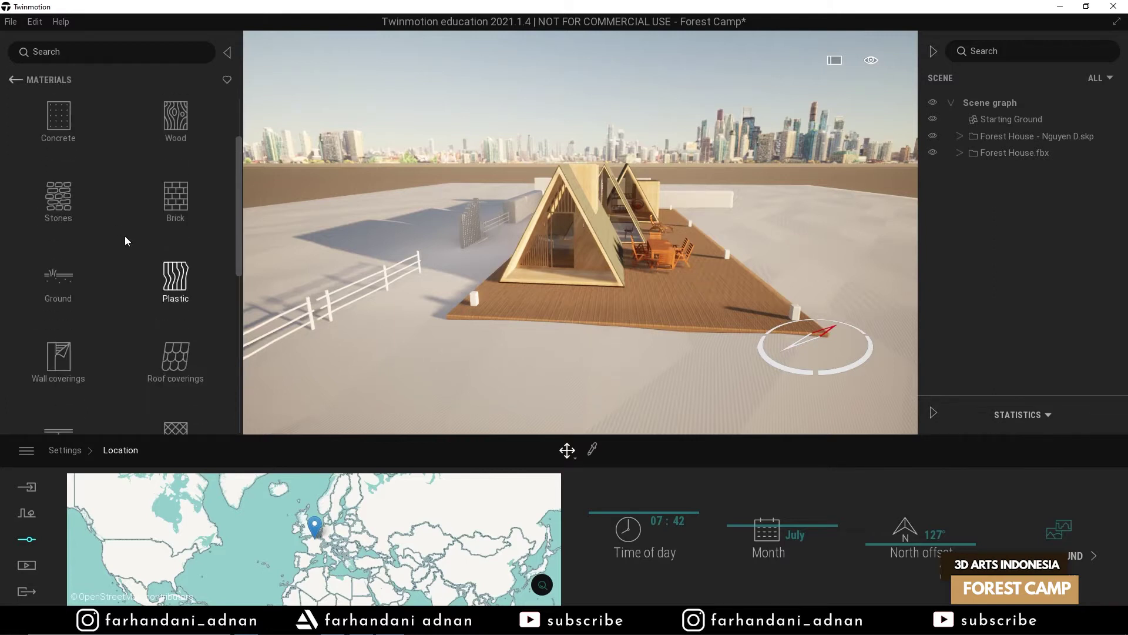
{"action": "left_click", "coordinate": [59, 280]}
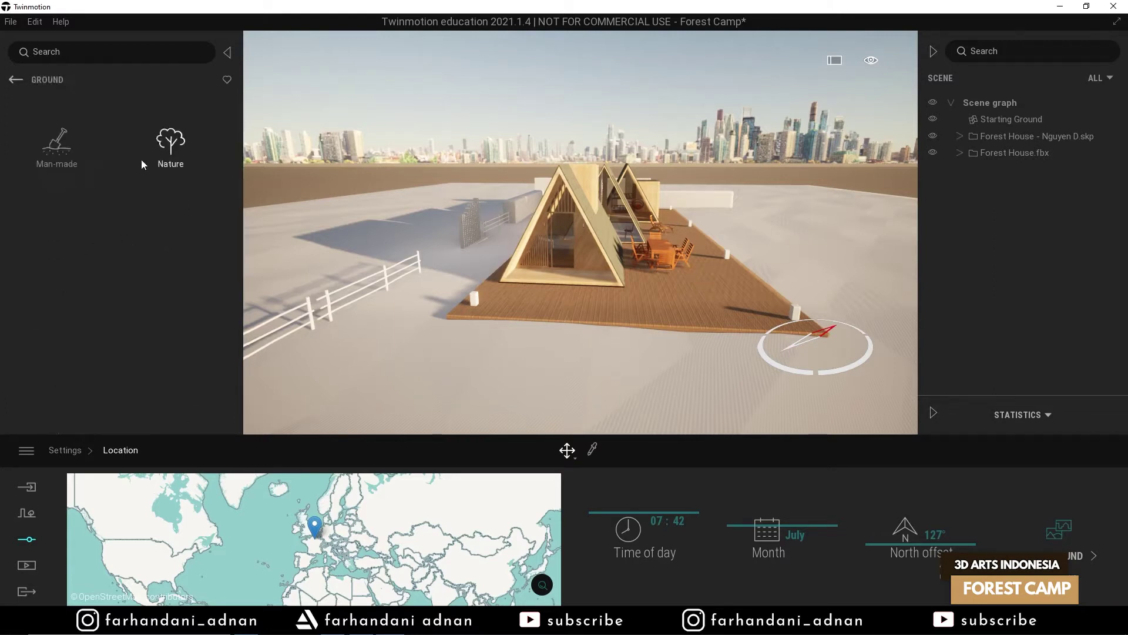
{"action": "left_click", "coordinate": [171, 140]}
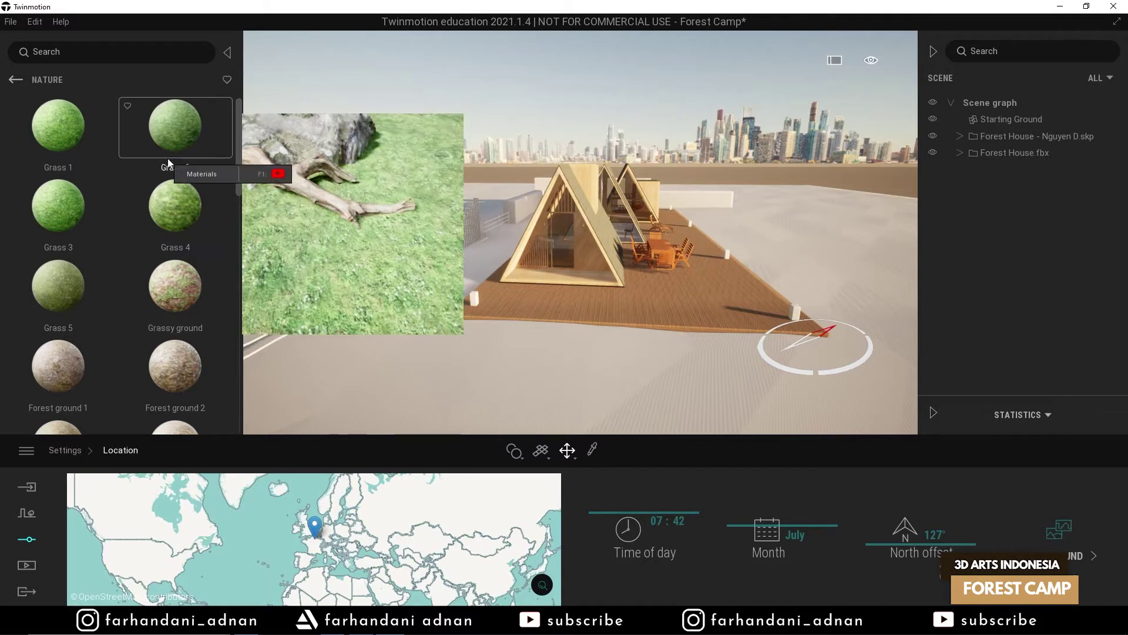
{"action": "left_click_drag", "start_coordinate": [187, 124], "coordinate": [406, 373]}
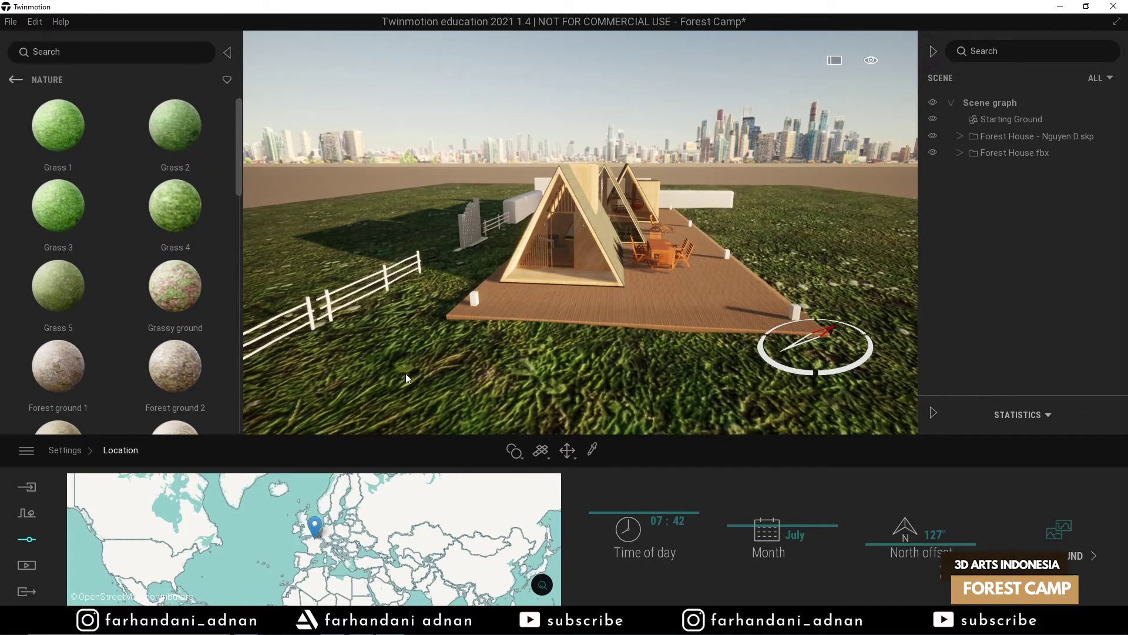
- Set the scale of the terrain's Grass 2 material to 0.12, checking the grass texture up close near the deck
{"action": "mouse_move", "coordinate": [588, 264]}
{"action": "right_mouse_down"}
{"action": "mouse_move", "coordinate": [705, 282]}
{"action": "mouse_move", "coordinate": [600, 285]}
{"action": "mouse_move", "coordinate": [602, 317]}
{"action": "mouse_move", "coordinate": [600, 279]}
{"action": "right_mouse_up"}
{"action": "key", "text": "s"}
{"action": "key", "text": "w"}
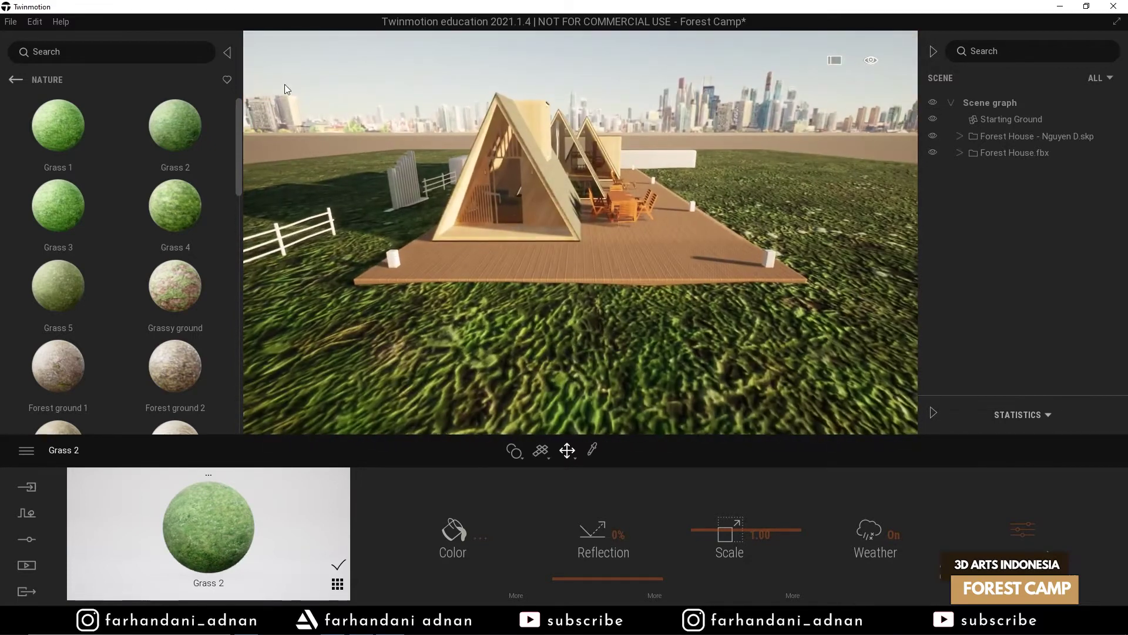
{"action": "left_click", "coordinate": [228, 54]}
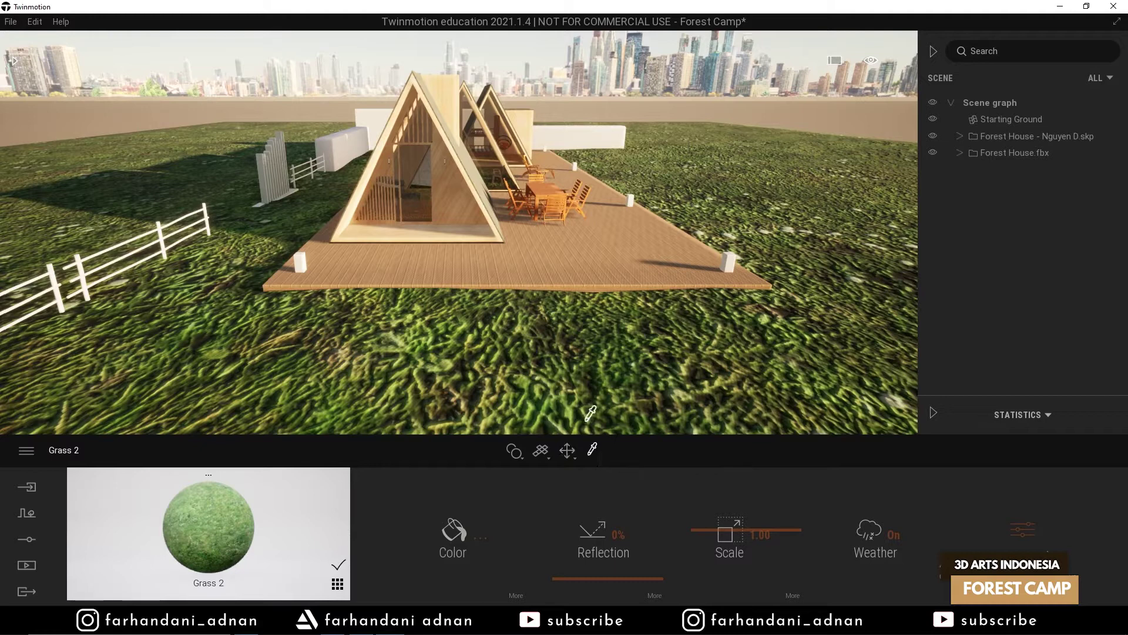
{"action": "left_click_drag", "start_coordinate": [713, 528], "coordinate": [708, 582]}
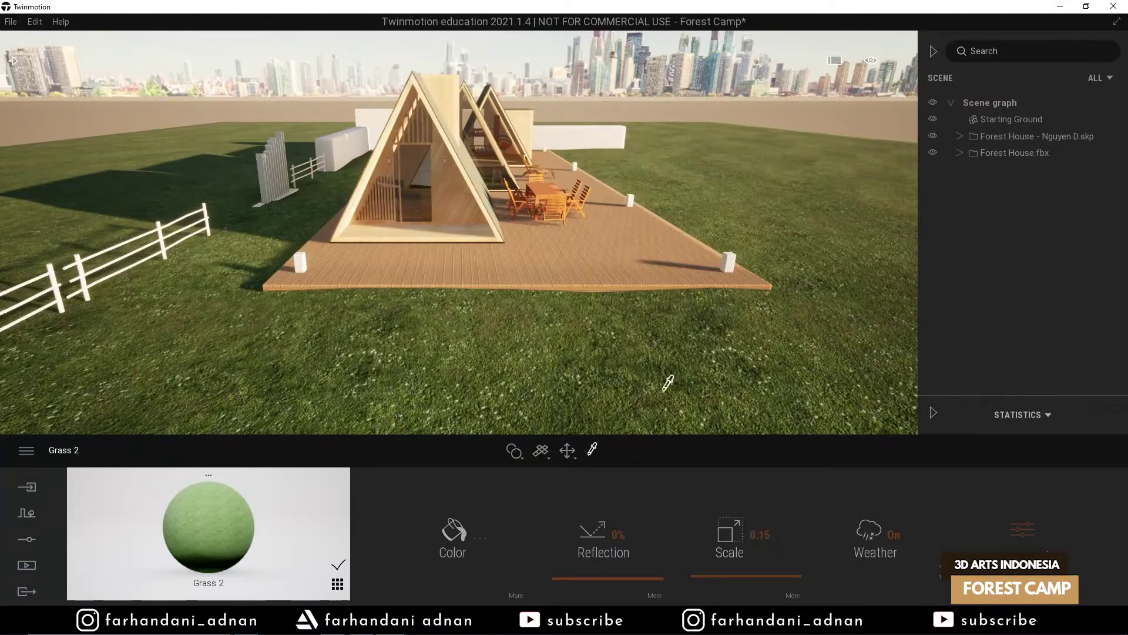
{"action": "key", "text": "e"}
{"action": "key", "text": "q"}
{"action": "key", "text": "w"}
{"action": "right_click_drag", "start_coordinate": [652, 342], "coordinate": [651, 329]}
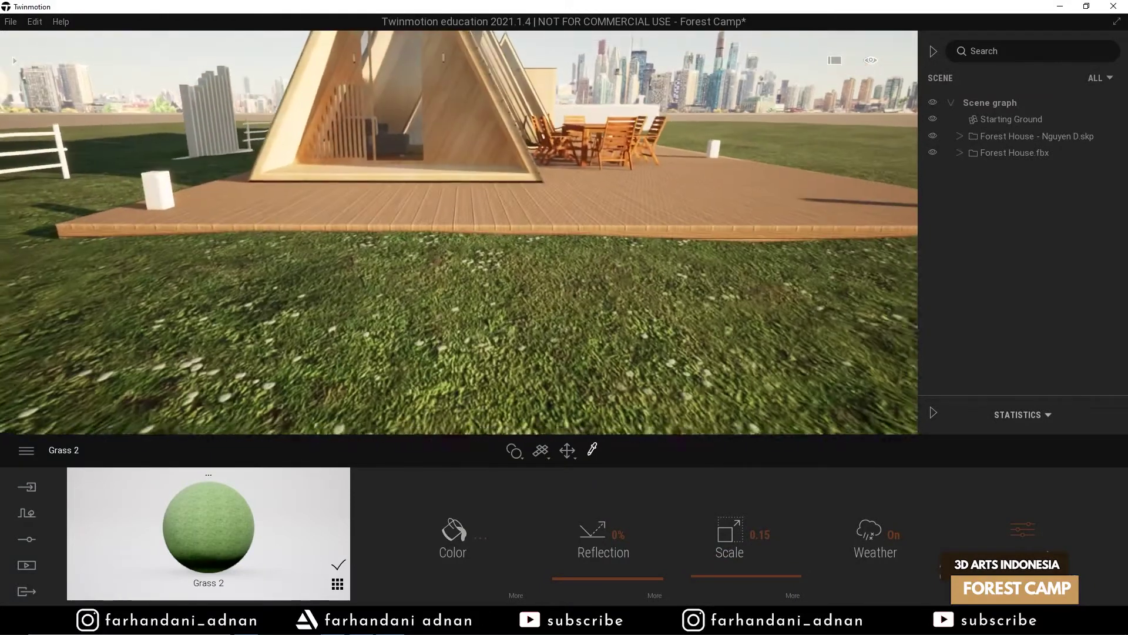
{"action": "left_click_drag", "start_coordinate": [717, 577], "coordinate": [717, 579]}
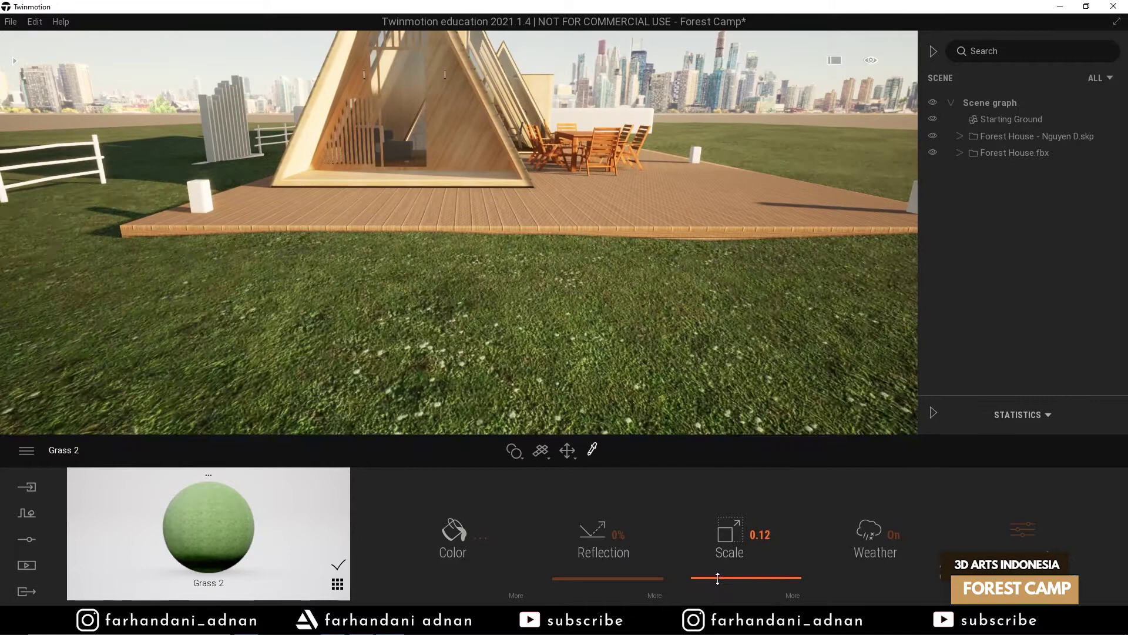
- Fly over the grass terrain and examine its outer edge against the paved starting ground
{"action": "key", "text": "s"}
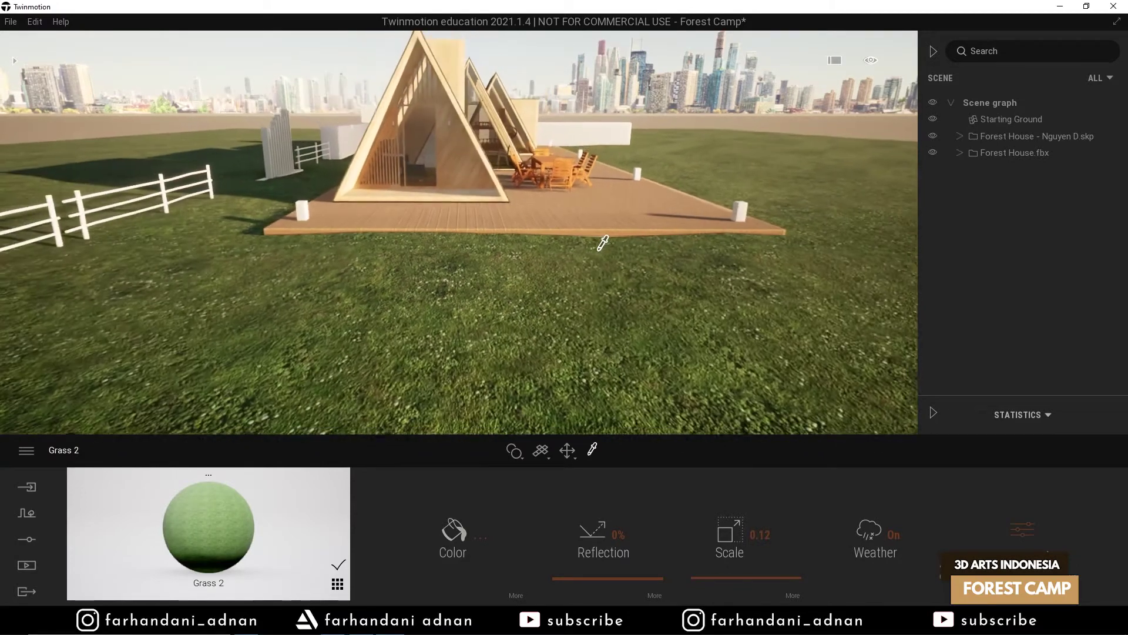
{"action": "key", "text": "e"}
{"action": "key", "text": "d"}
{"action": "key", "text": "a"}
{"action": "mouse_move", "coordinate": [603, 243]}
{"action": "right_mouse_down"}
{"action": "mouse_move", "coordinate": [592, 248]}
{"action": "mouse_move", "coordinate": [647, 243]}
{"action": "mouse_move", "coordinate": [587, 240]}
{"action": "mouse_move", "coordinate": [590, 249]}
{"action": "right_mouse_up"}
{"action": "key", "text": "d"}
{"action": "key", "text": "d"}
{"action": "key", "text": "e"}
{"action": "key", "text": "d"}
{"action": "key", "text": "q"}
{"action": "key", "text": "q"}
{"action": "key", "text": "e"}
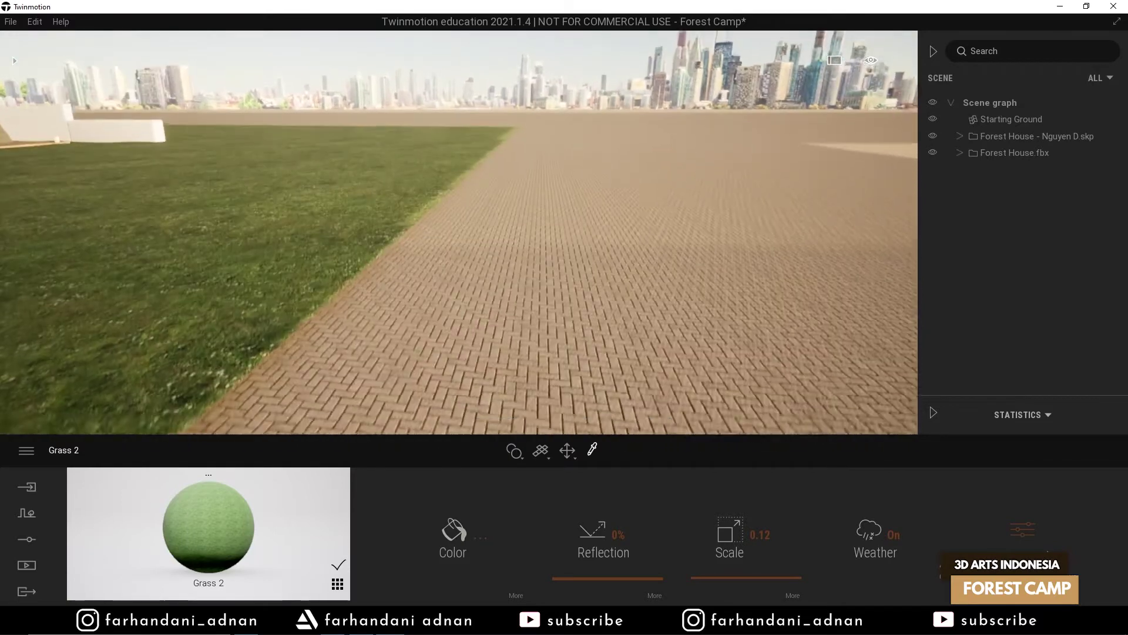
- Duplicate the Grass 2 material in the scene's material list and rename one copy Grass_landscape
{"action": "left_click_drag", "start_coordinate": [266, 506], "coordinate": [306, 574]}
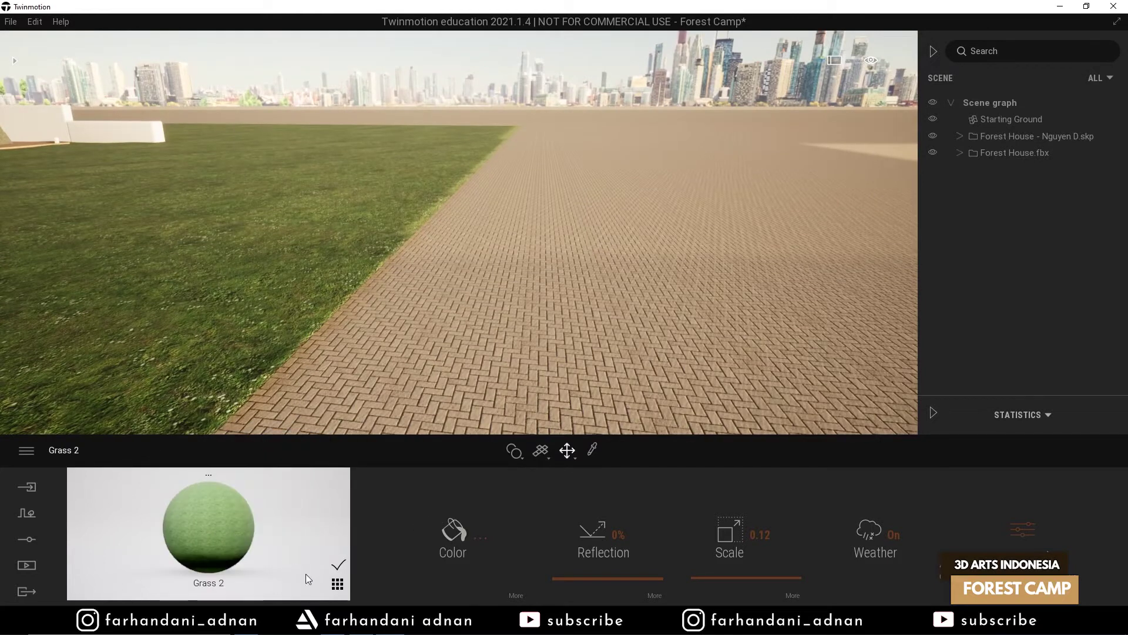
{"action": "left_click_drag", "start_coordinate": [215, 513], "coordinate": [280, 559]}
{"action": "left_click", "coordinate": [336, 585]}
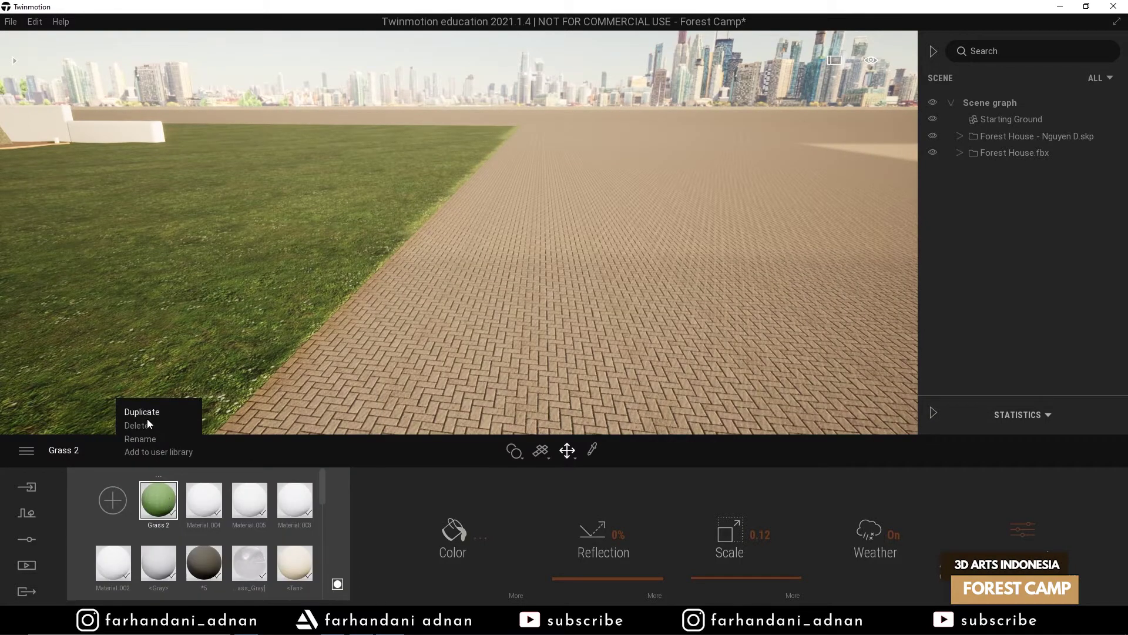
{"action": "left_click", "coordinate": [147, 415]}
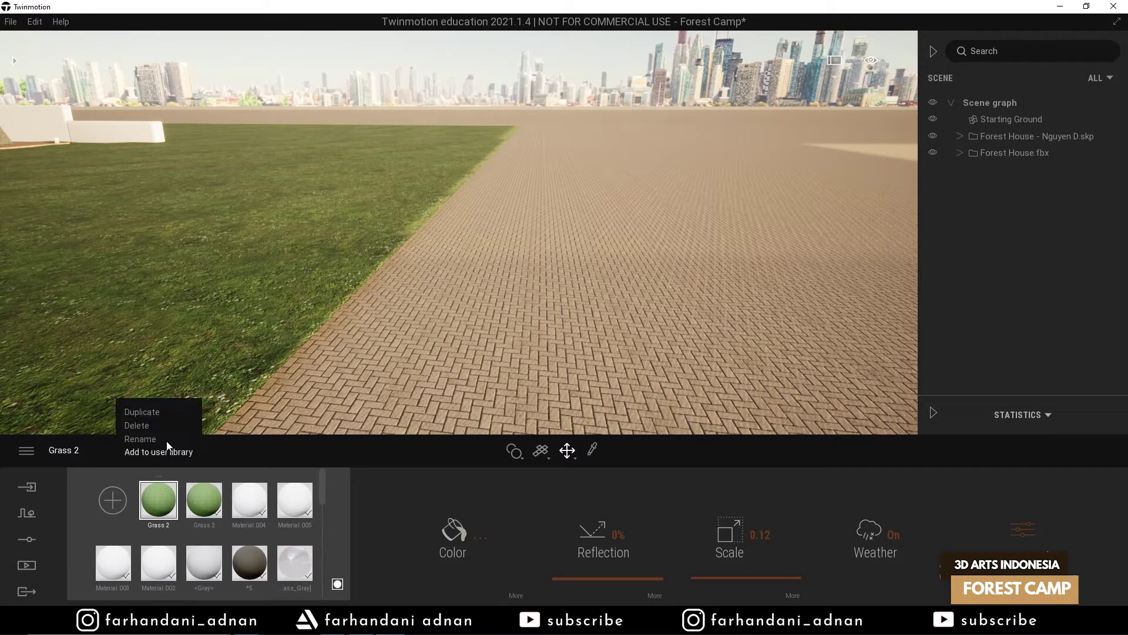
{"action": "left_click", "coordinate": [141, 438]}
{"action": "type", "text": "Gr"}
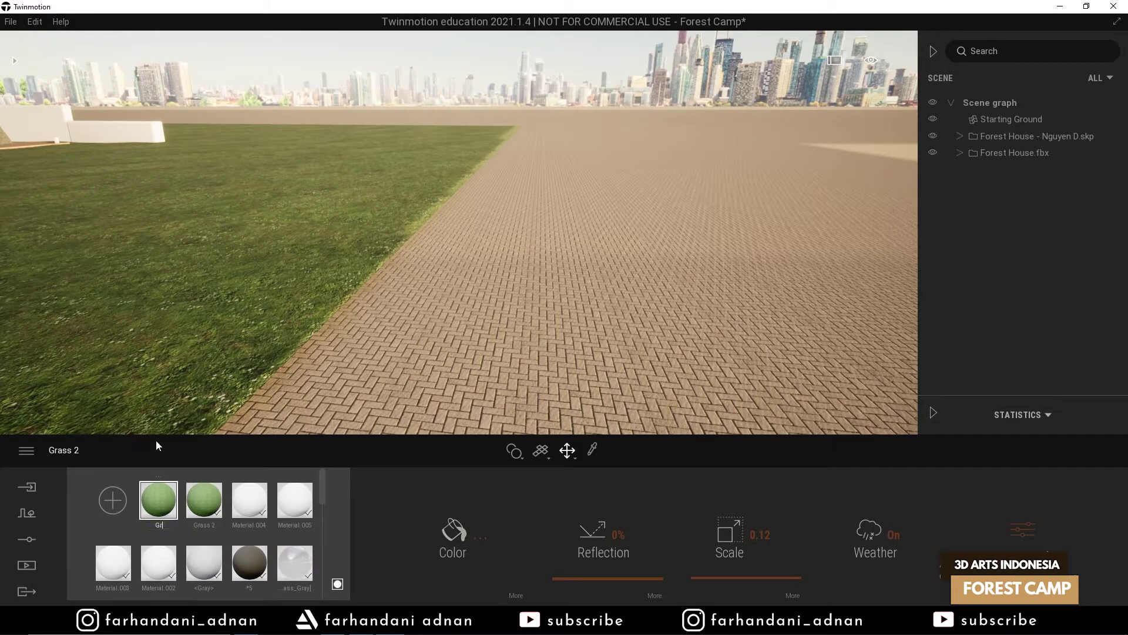
{"action": "type", "text": "ass_landscape"}
{"action": "key", "text": "Return"}
- Apply the Grass_landscape material to the paved starting ground and set its scale to 3.99
{"action": "left_click_drag", "start_coordinate": [240, 479], "coordinate": [376, 407]}
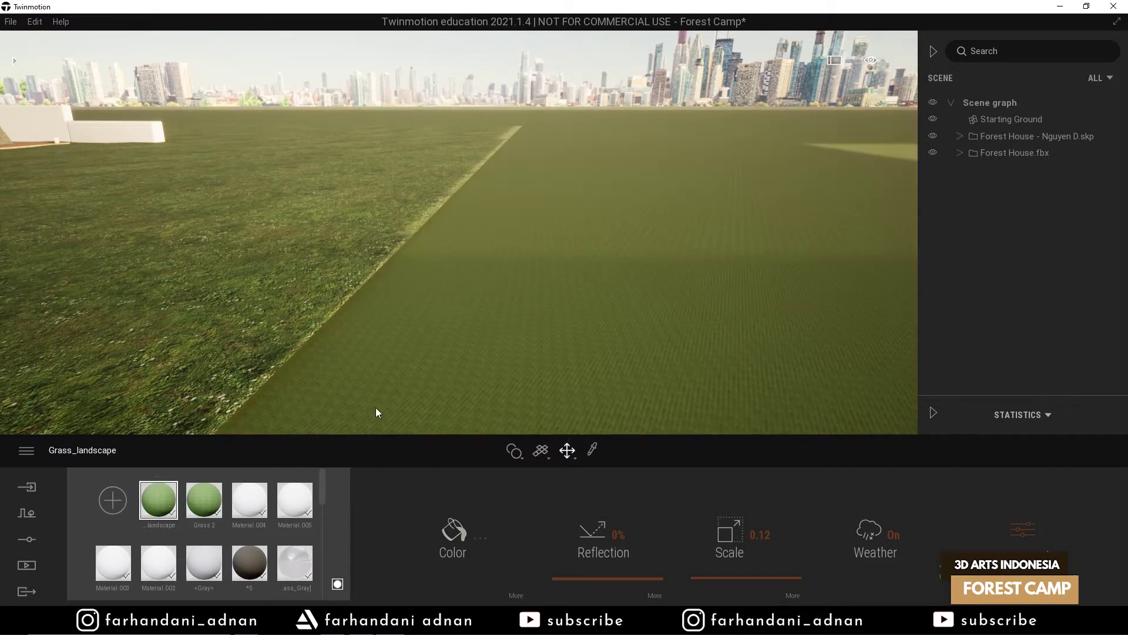
{"action": "key", "text": "d"}
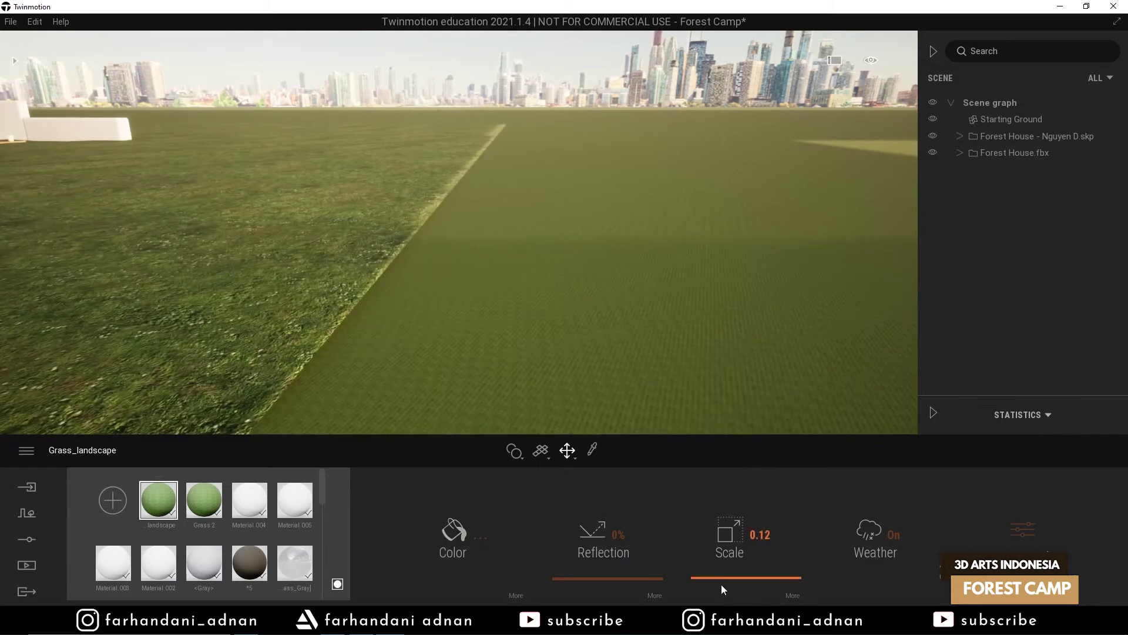
{"action": "left_click_drag", "start_coordinate": [717, 546], "coordinate": [719, 520]}
{"action": "key", "text": "w"}
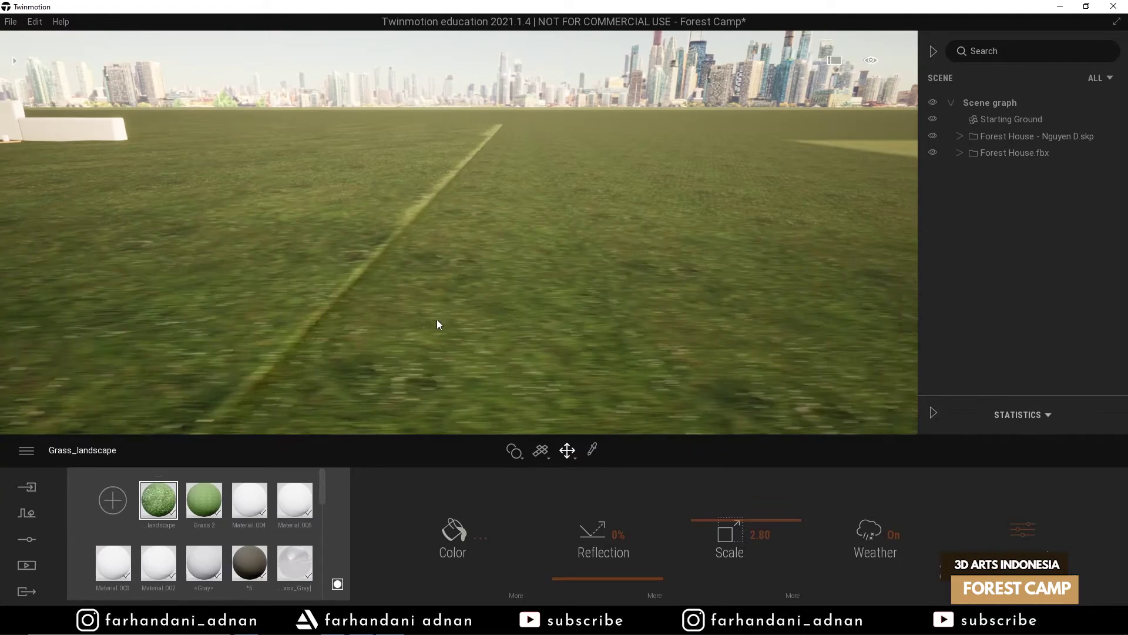
{"action": "key", "text": "e"}
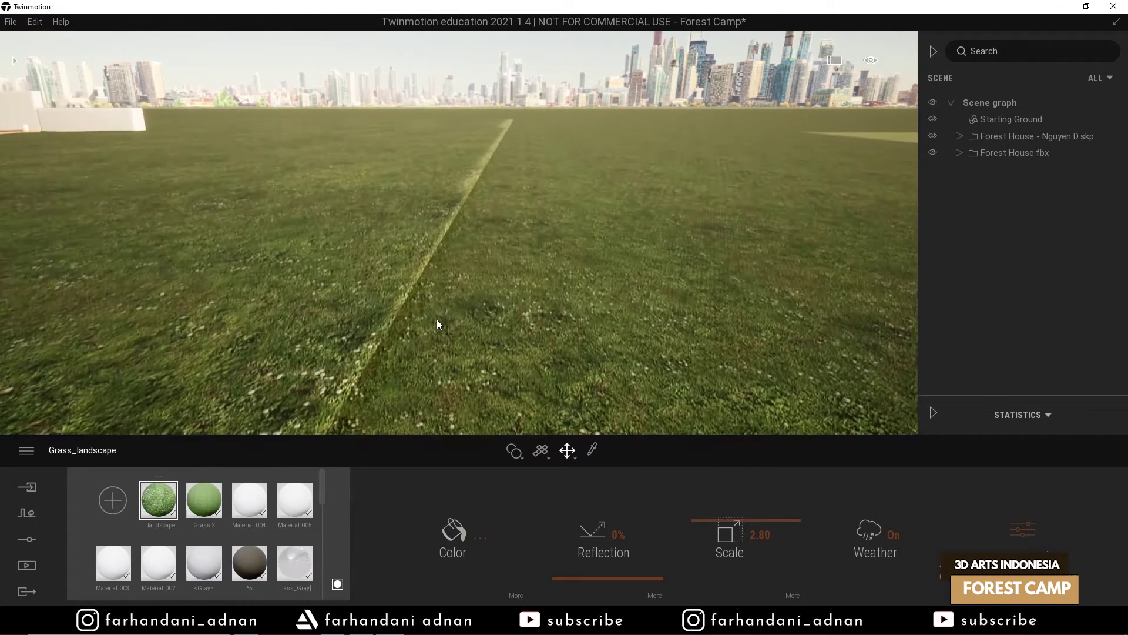
{"action": "left_click_drag", "start_coordinate": [708, 515], "coordinate": [707, 514]}
{"action": "key", "text": "a"}
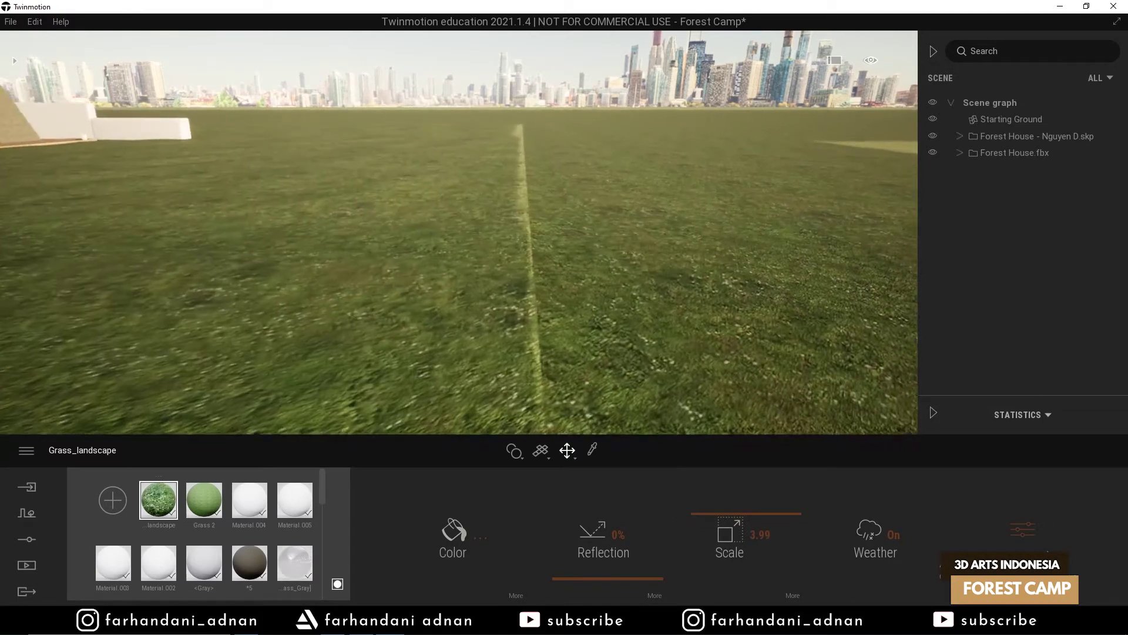
- Pick the outdoor dining table's Wood_Cherry_Original material and set its scale to 2.26
{"action": "right_click_drag", "start_coordinate": [535, 233], "coordinate": [575, 180]}
{"action": "key", "text": "a"}
{"action": "key", "text": "d"}
{"action": "left_click_drag", "start_coordinate": [693, 214], "coordinate": [547, 272]}
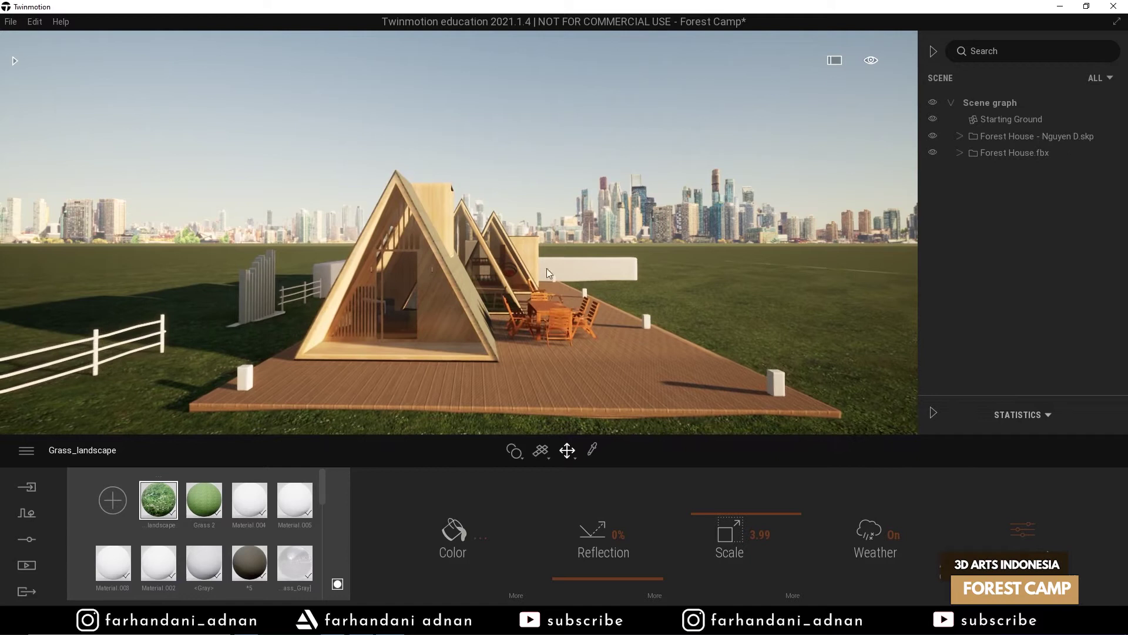
{"action": "left_click", "coordinate": [27, 515]}
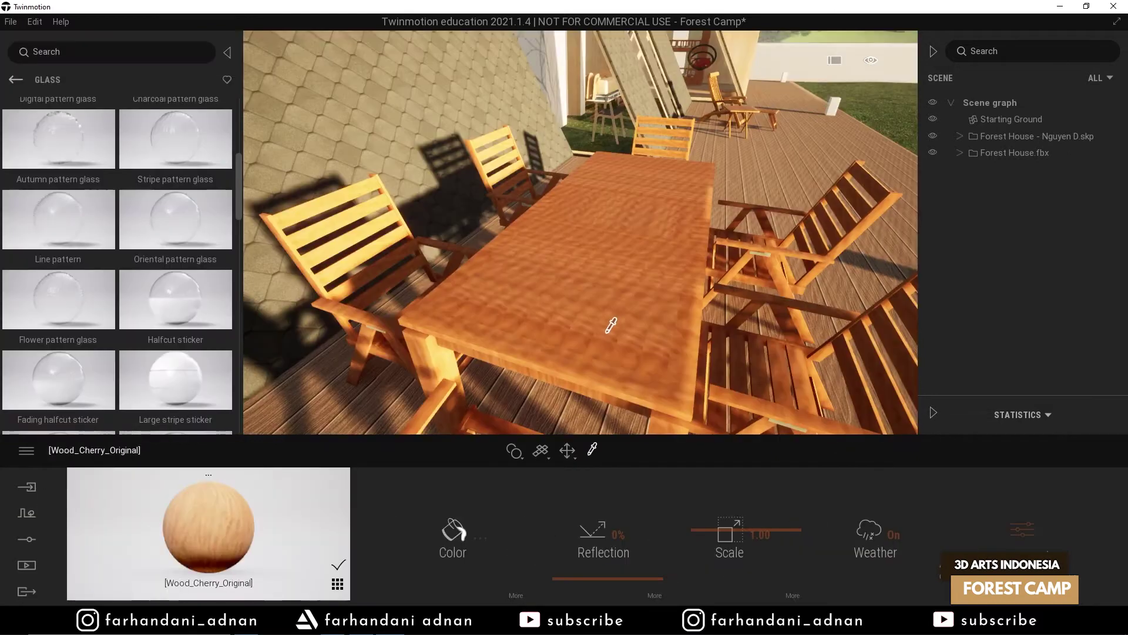
{"action": "left_click_drag", "start_coordinate": [714, 535], "coordinate": [718, 522]}
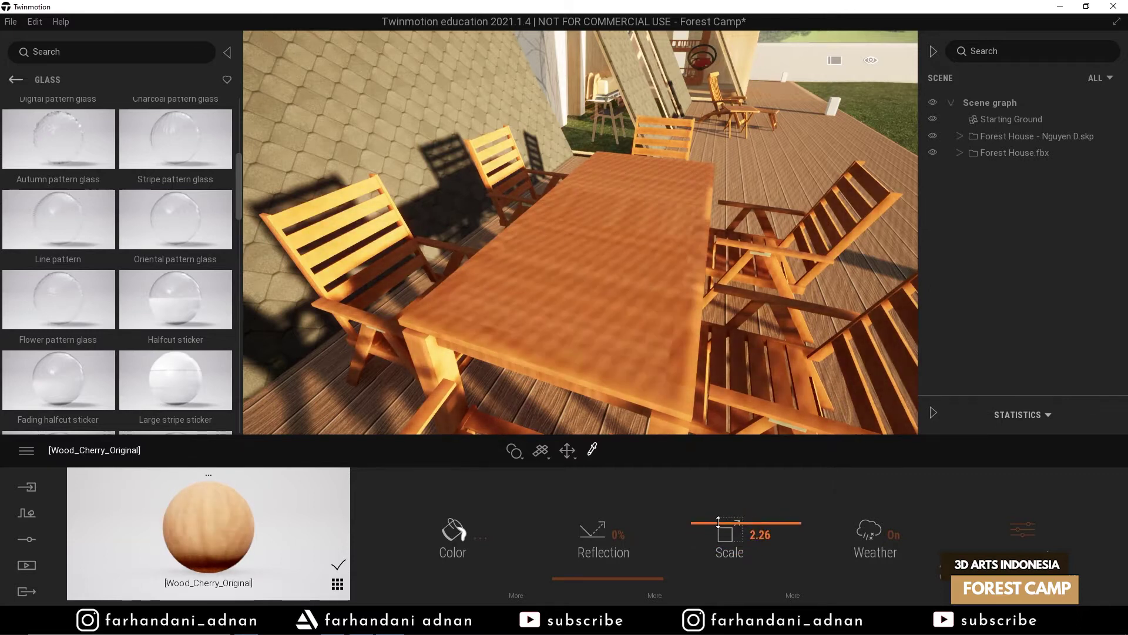
- Try the Olive 02 G and Chestnut 05 G wood materials from the library on the outdoor dining set
{"action": "left_click", "coordinate": [14, 79]}
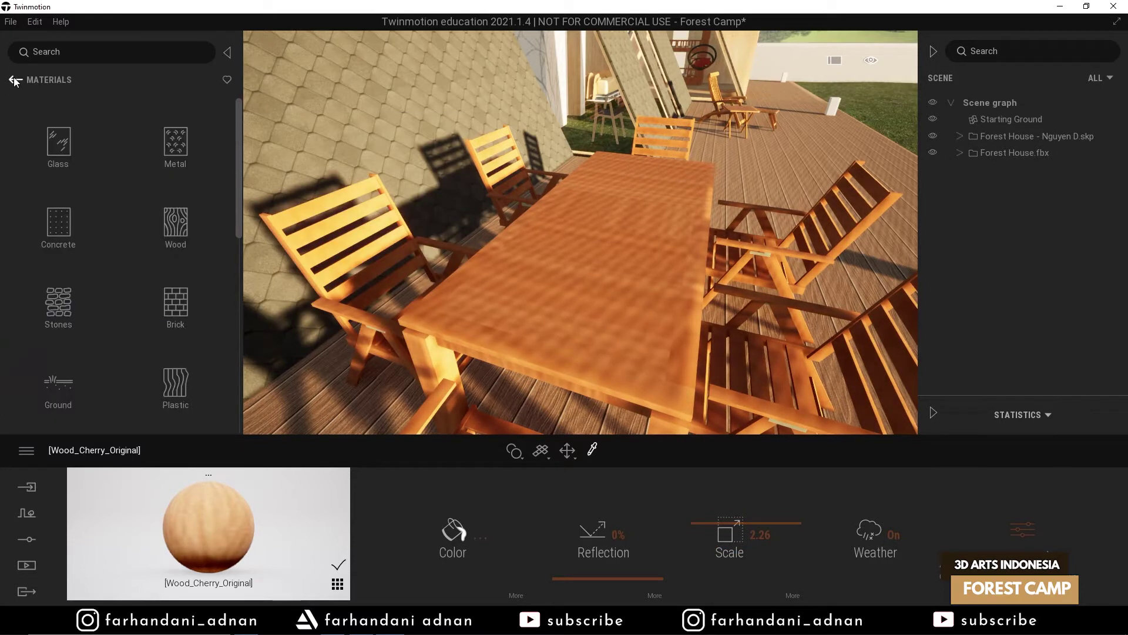
{"action": "left_click", "coordinate": [176, 235]}
{"action": "scroll", "coordinate": [149, 277], "scroll_direction": "down", "scroll_amount": 5}
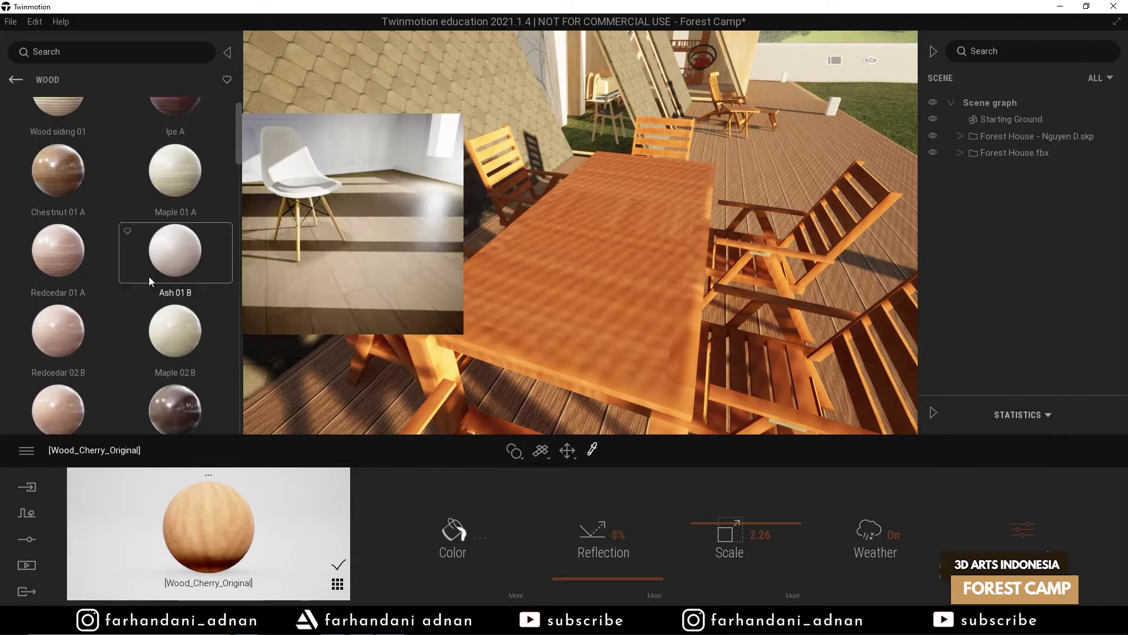
{"action": "scroll", "coordinate": [147, 291], "scroll_direction": "down", "scroll_amount": 10}
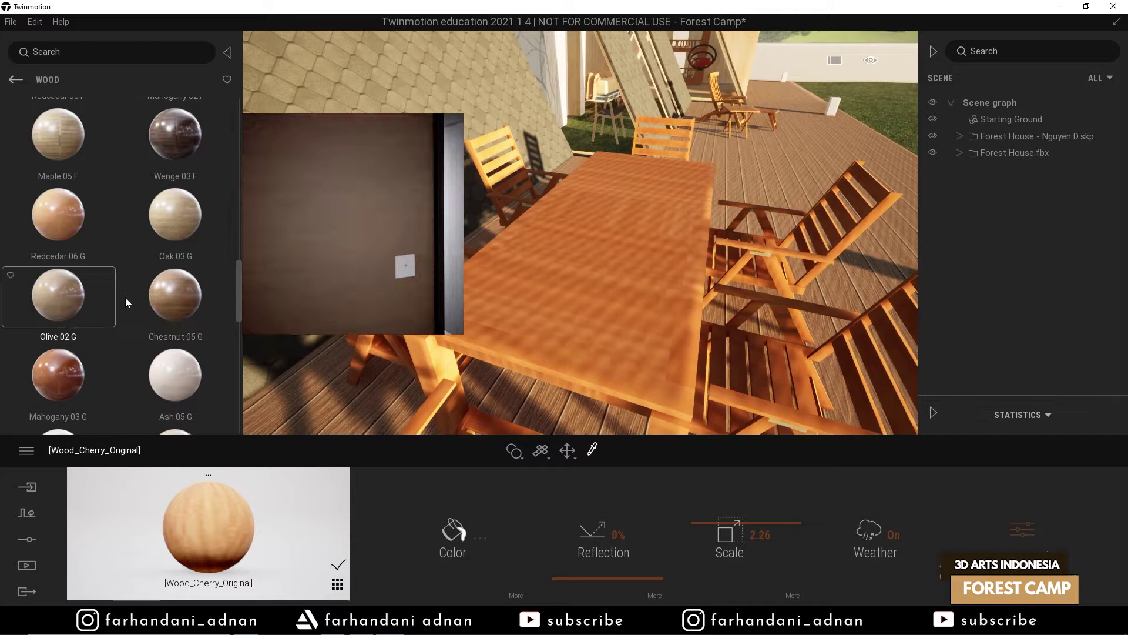
{"action": "left_click_drag", "start_coordinate": [54, 308], "coordinate": [511, 316]}
{"action": "left_click_drag", "start_coordinate": [175, 295], "coordinate": [514, 304]}
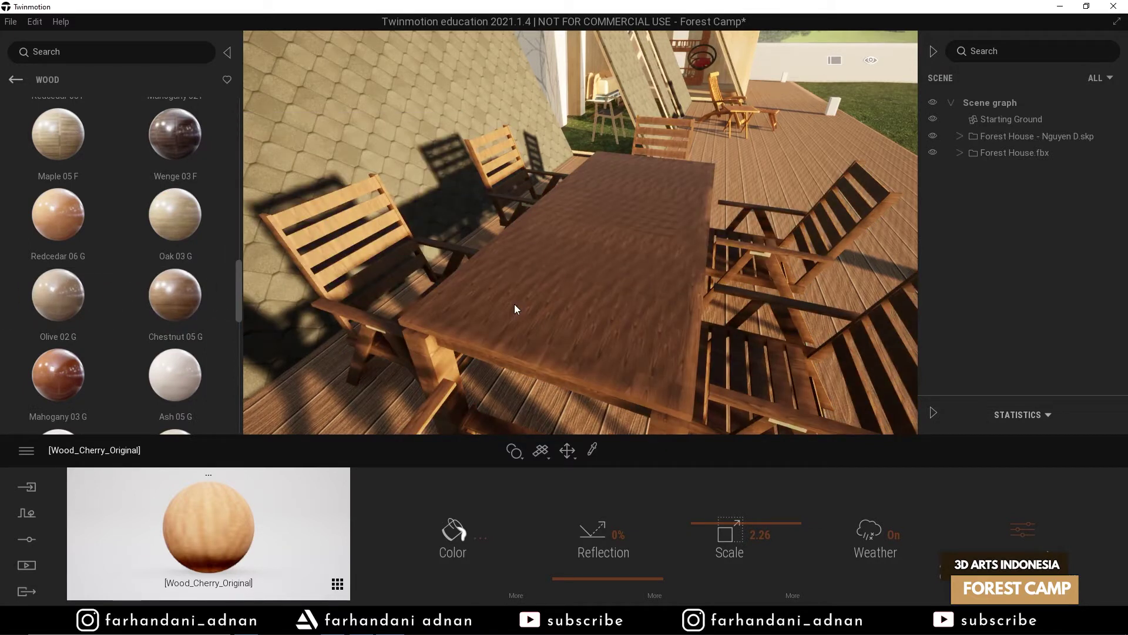
{"action": "left_click", "coordinate": [514, 304]}
{"action": "right_click_drag", "start_coordinate": [636, 291], "coordinate": [657, 305]}
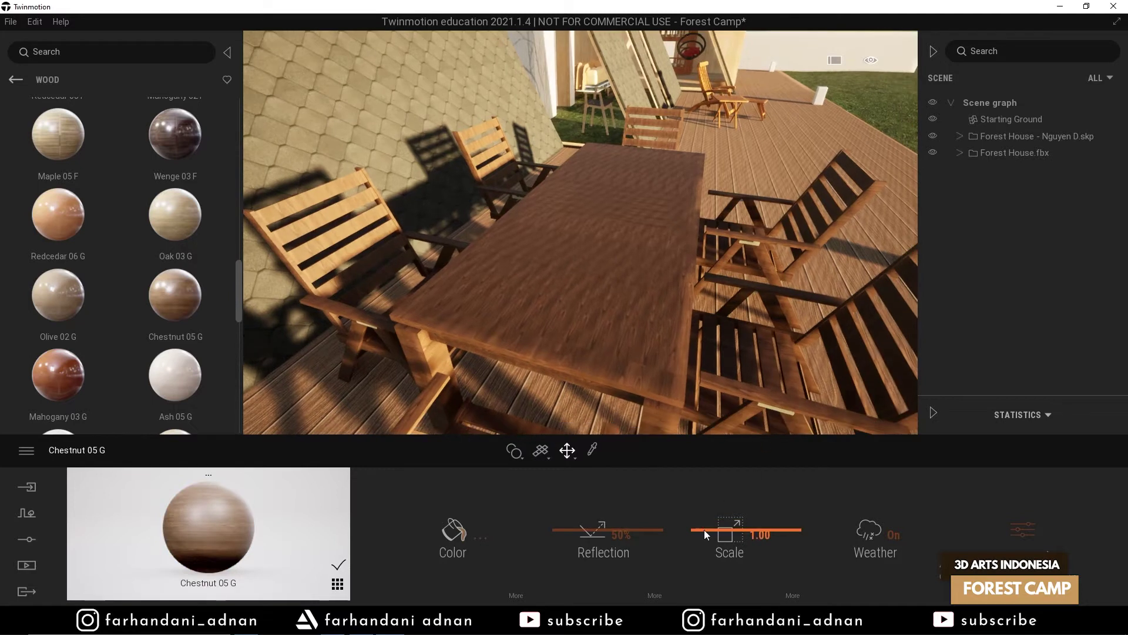
{"action": "left_click_drag", "start_coordinate": [705, 513], "coordinate": [702, 542]}
- Apply the Mahogany 03 G wood material to the outdoor dining table and chairs at scale 10.00
{"action": "scroll", "coordinate": [58, 294], "scroll_direction": "down", "scroll_amount": 1}
{"action": "left_click_drag", "start_coordinate": [58, 355], "coordinate": [578, 302]}
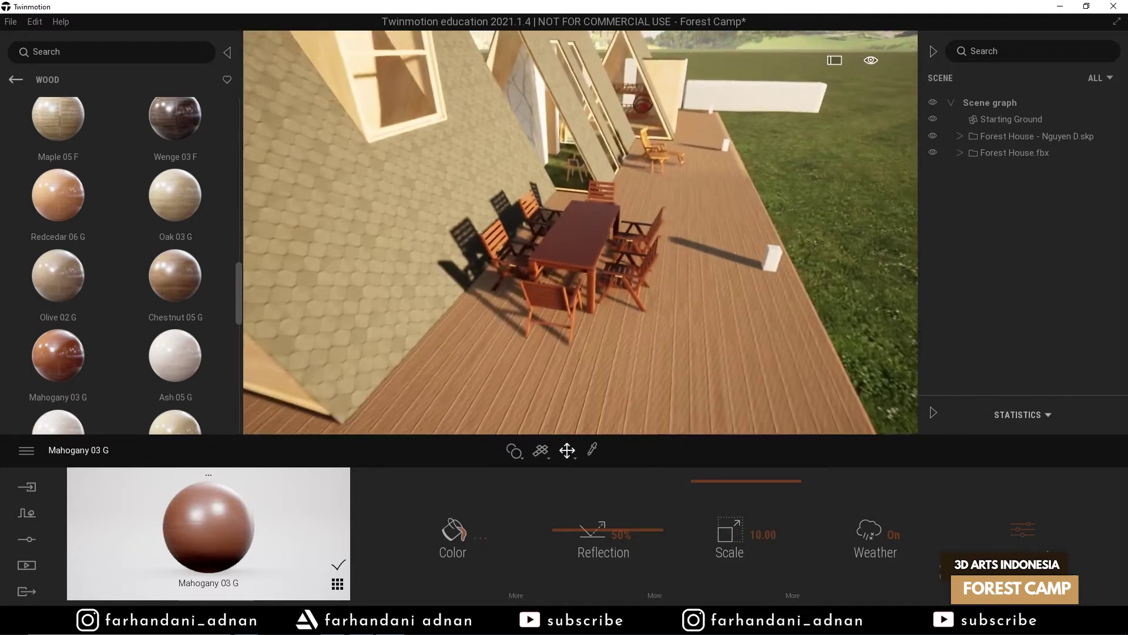
{"action": "scroll", "coordinate": [581, 232], "scroll_direction": "up", "scroll_amount": 5}
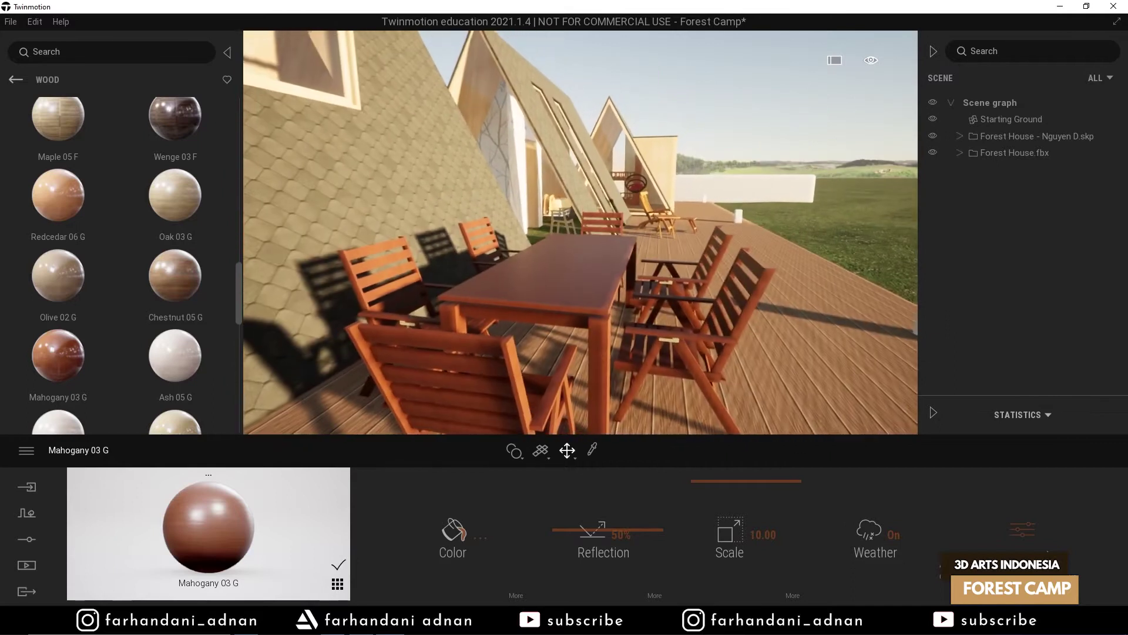
- Apply the Mahogany 03 G material to the lounge chair and side table further along the deck
{"action": "key", "text": "w"}
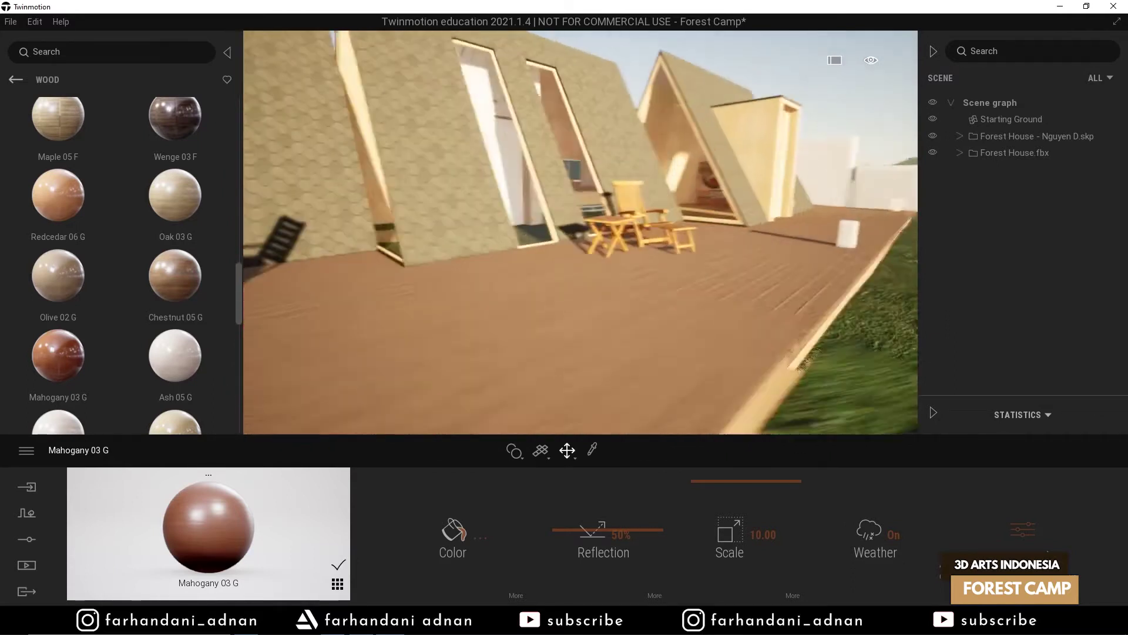
{"action": "key", "text": "w"}
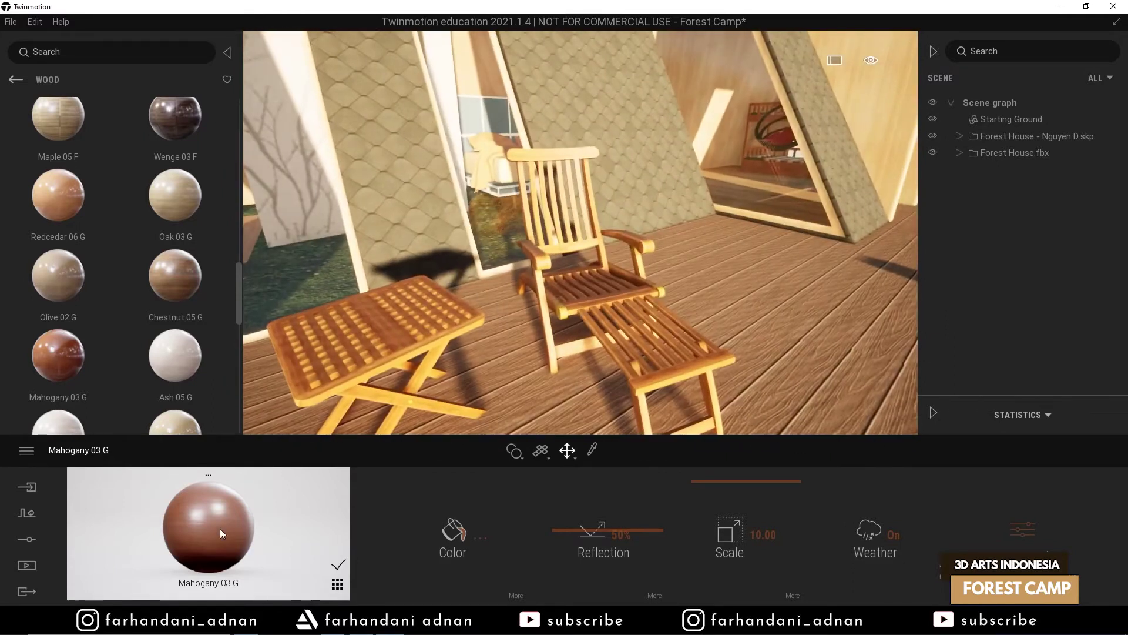
{"action": "key", "text": "Escape"}
{"action": "key", "text": "s"}
{"action": "right_click_drag", "start_coordinate": [382, 372], "coordinate": [481, 364]}
{"action": "key", "text": "s"}
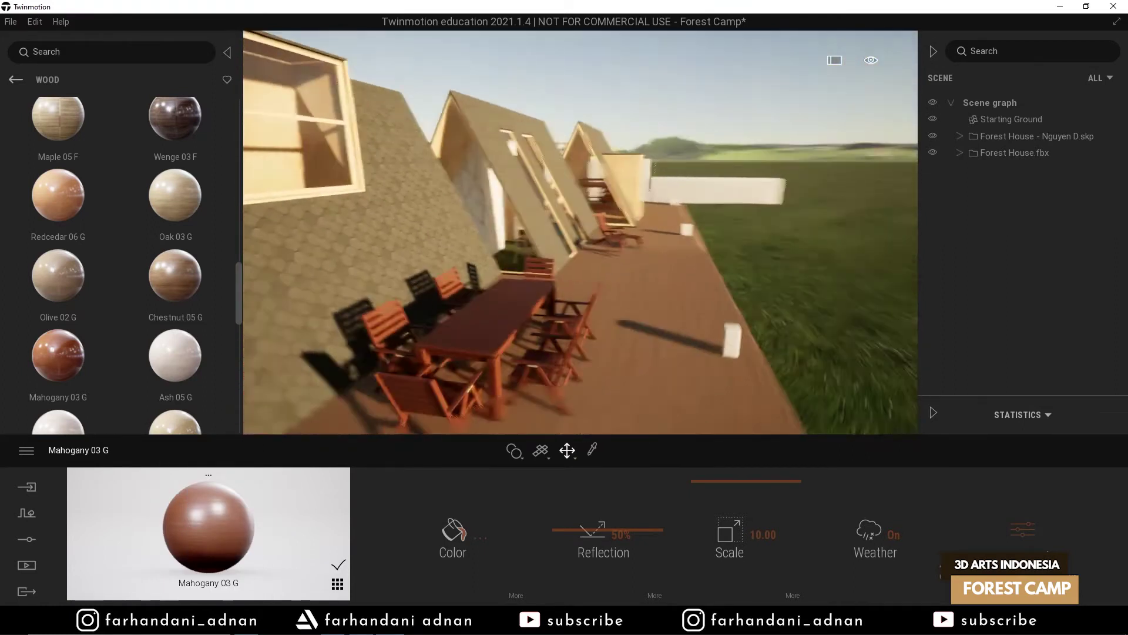
- Delete the white box lights standing along the edges of the wooden deck
{"action": "left_click", "coordinate": [724, 383]}
{"action": "key", "text": "Delete"}
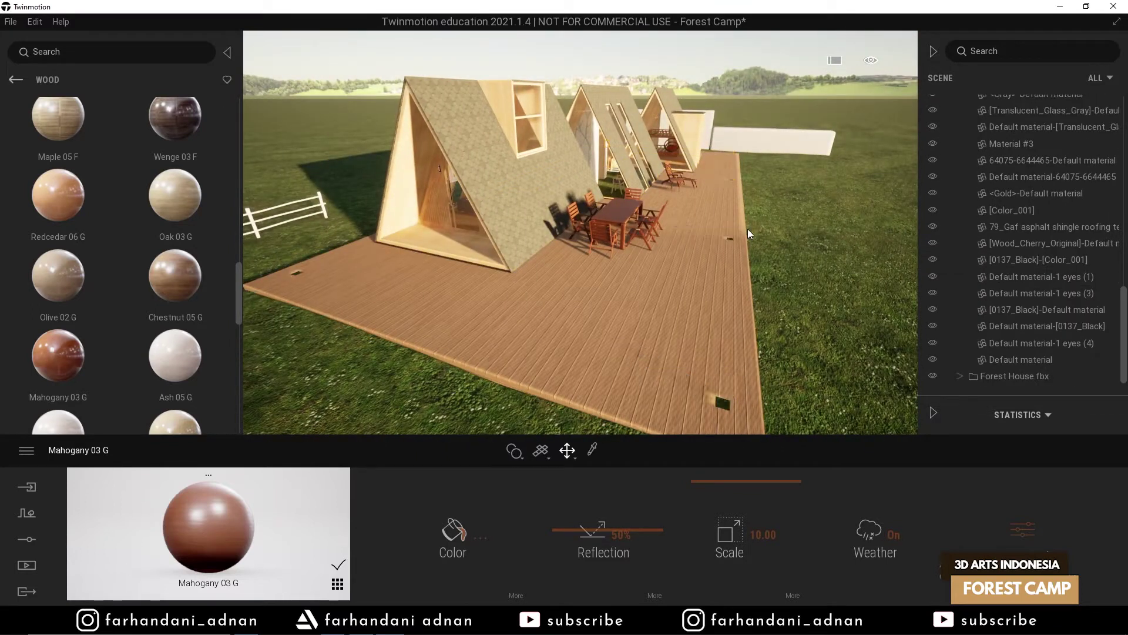
{"action": "middle_click_drag", "start_coordinate": [591, 238], "coordinate": [905, 229], "text": "shift"}
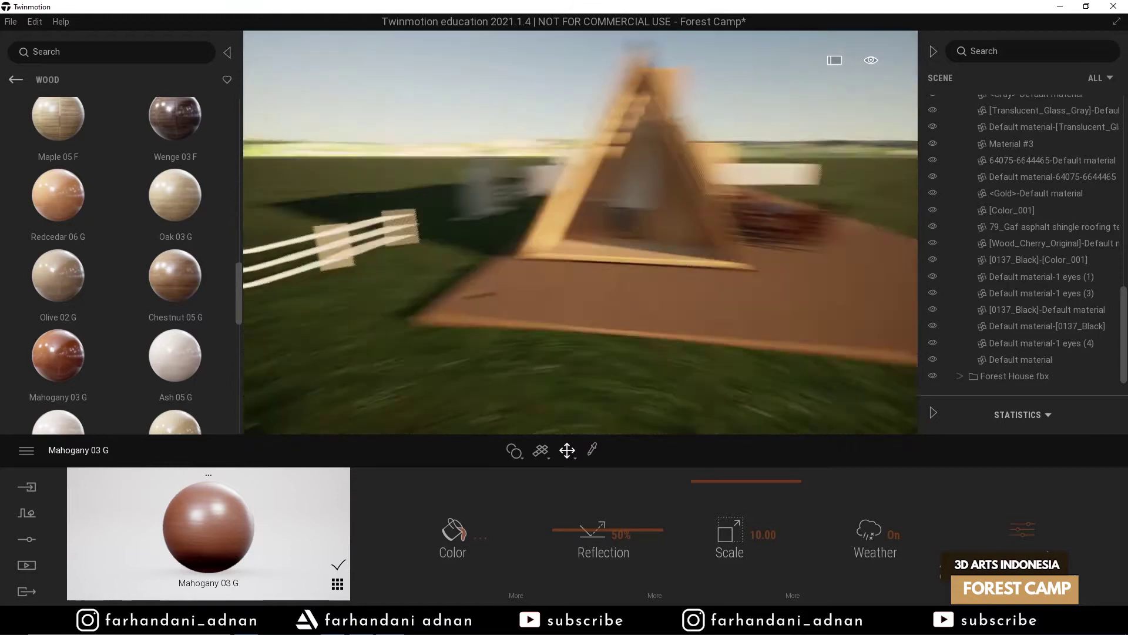
- Replace the deck's 16_wood decking texture-seamless material with Rough planks from the library's wood materials
{"action": "scroll", "coordinate": [162, 356], "scroll_direction": "down", "scroll_amount": 1}
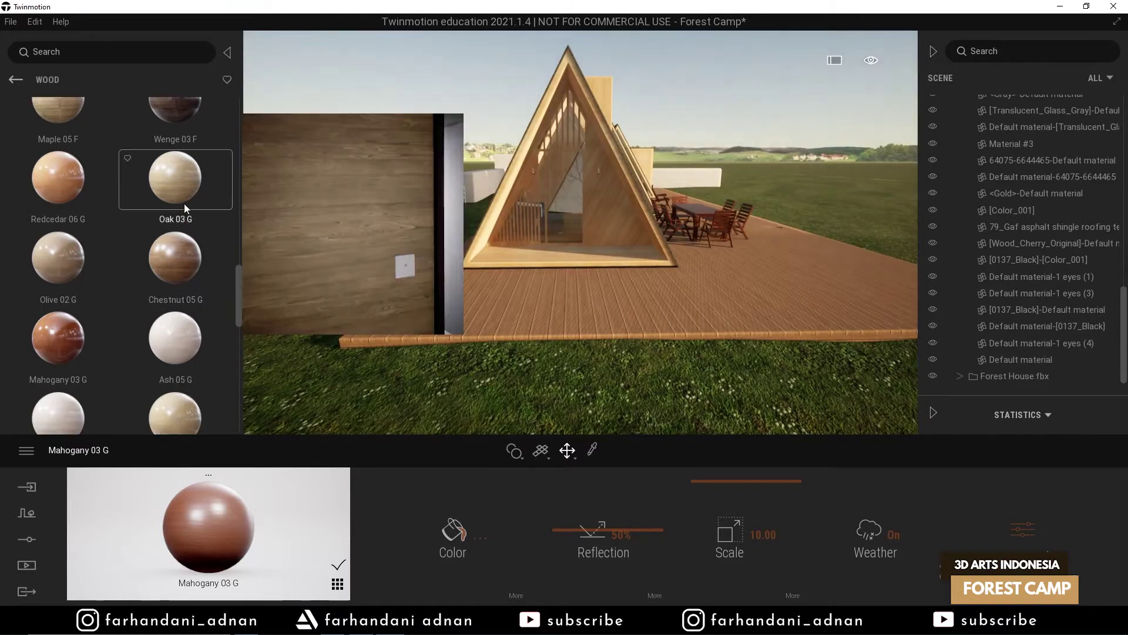
{"action": "scroll", "coordinate": [188, 199], "scroll_direction": "up", "scroll_amount": 3}
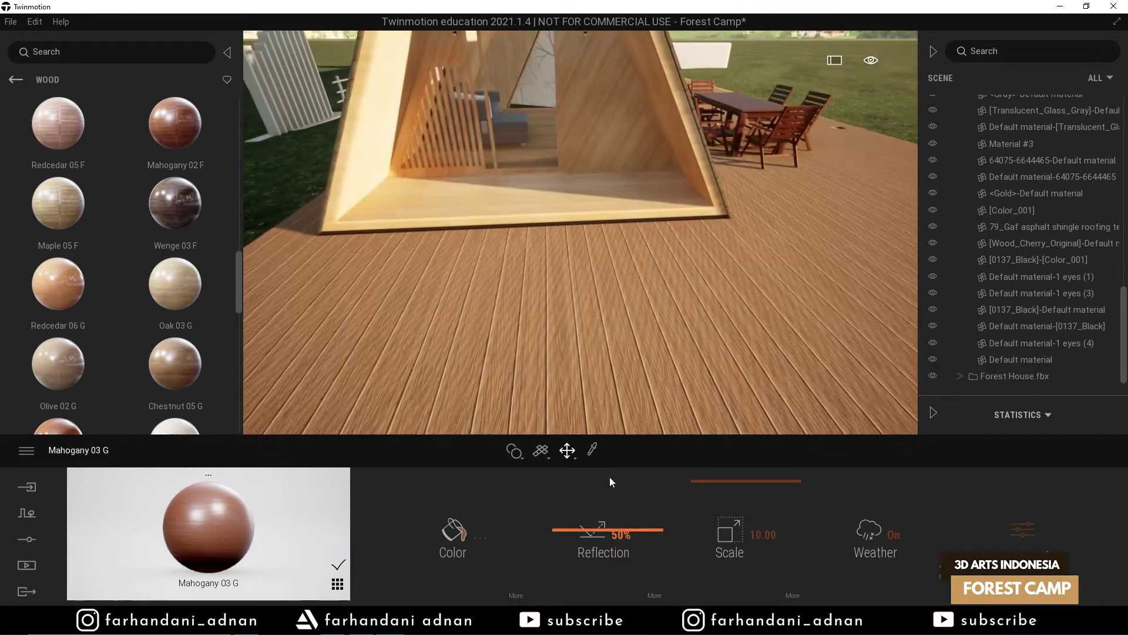
{"action": "left_click", "coordinate": [598, 379]}
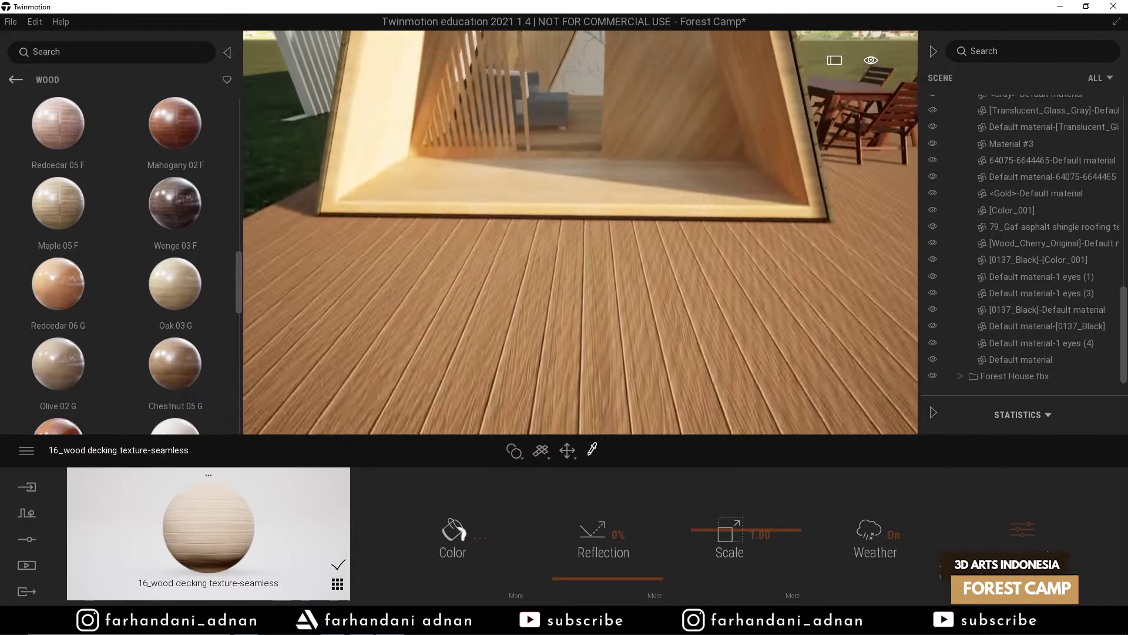
{"action": "scroll", "coordinate": [157, 283], "scroll_direction": "up", "scroll_amount": 3}
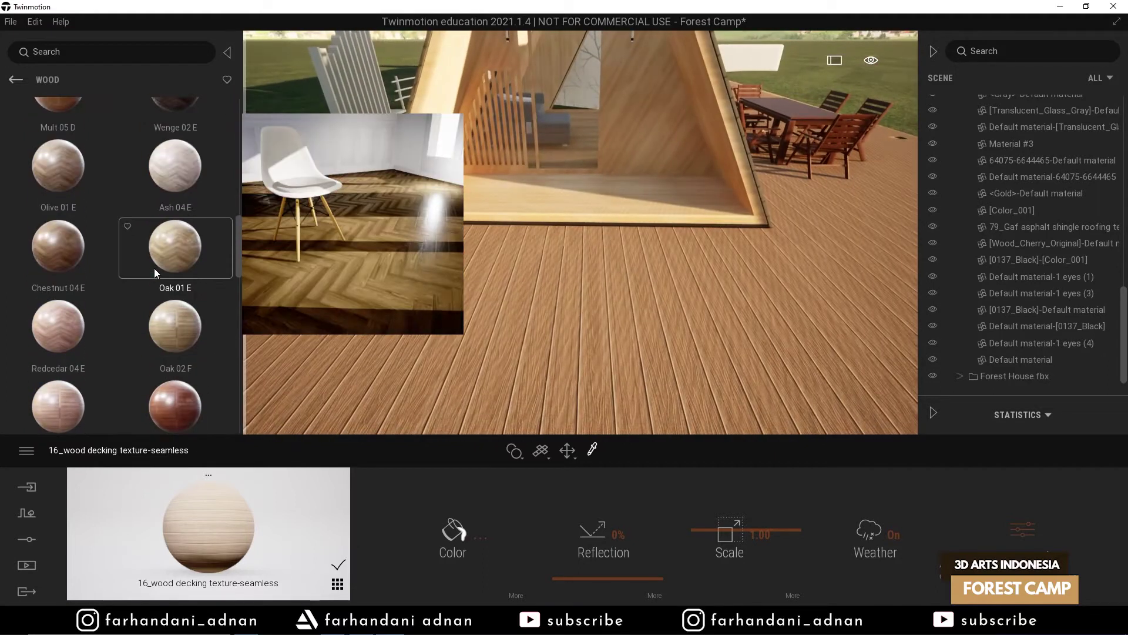
{"action": "scroll", "coordinate": [155, 276], "scroll_direction": "down", "scroll_amount": 5}
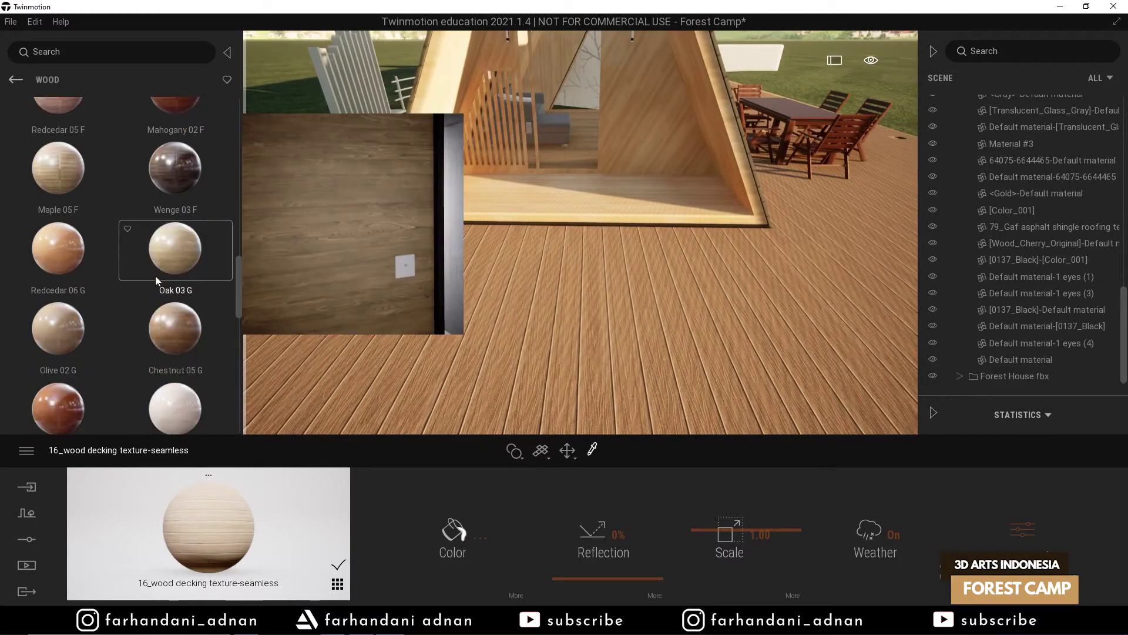
{"action": "scroll", "coordinate": [69, 340], "scroll_direction": "down", "scroll_amount": 5}
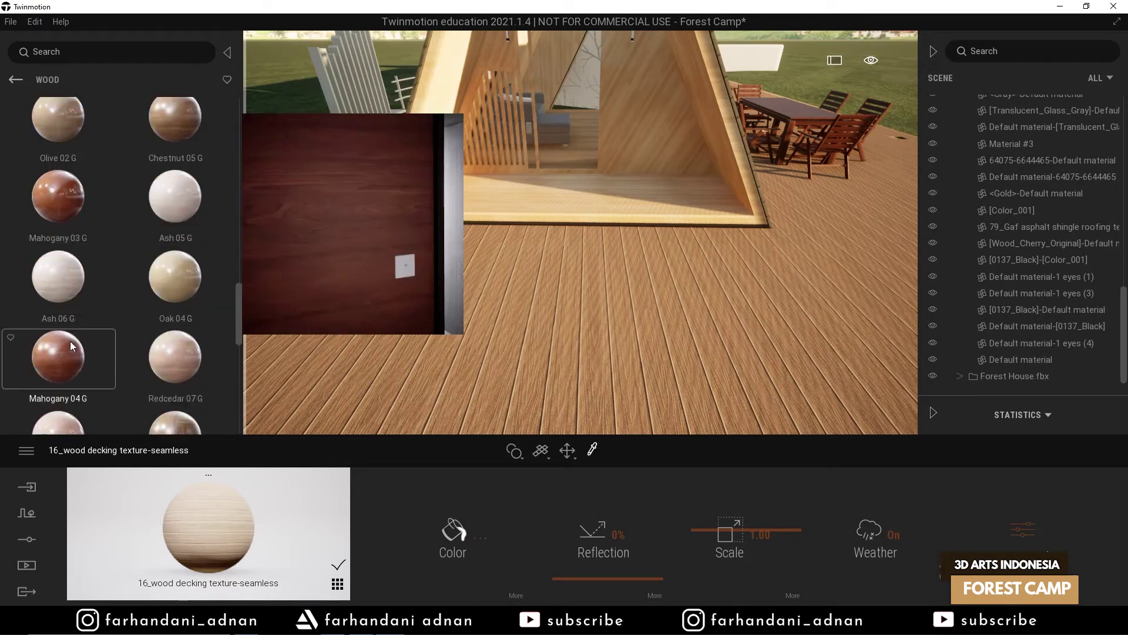
{"action": "scroll", "coordinate": [72, 345], "scroll_direction": "down", "scroll_amount": 4}
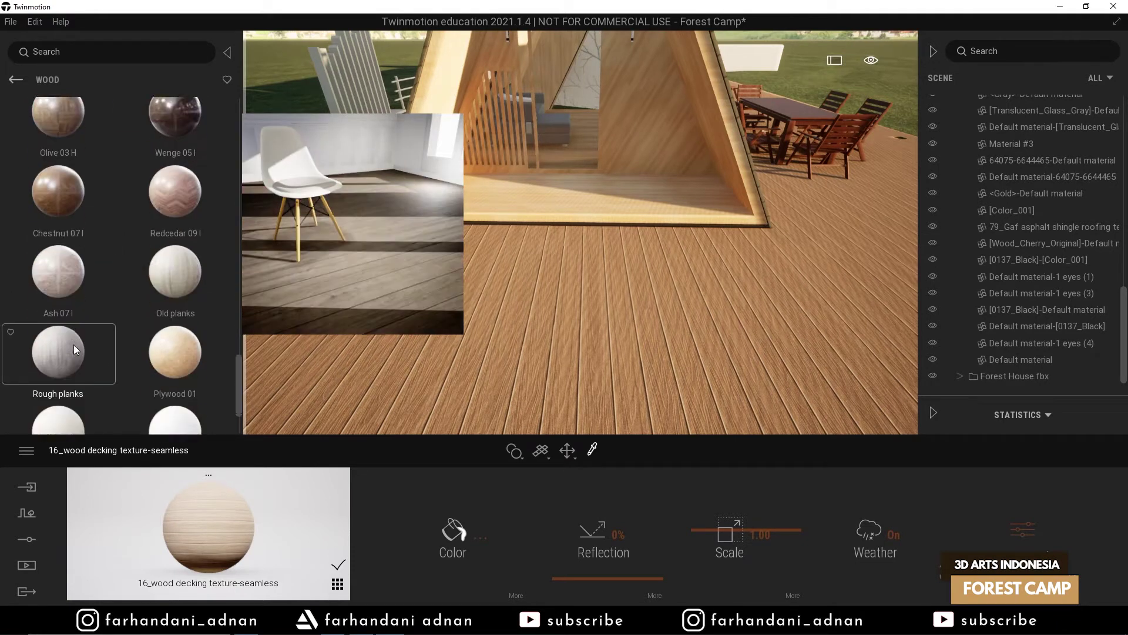
{"action": "left_click_drag", "start_coordinate": [96, 341], "coordinate": [411, 329]}
- Set the texture rotation of the deck's Rough planks material to 90°
{"action": "key", "text": "s"}
{"action": "right_click_drag", "start_coordinate": [411, 329], "coordinate": [411, 356]}
{"action": "key", "text": "w"}
{"action": "key", "text": "w"}
{"action": "key", "text": "s"}
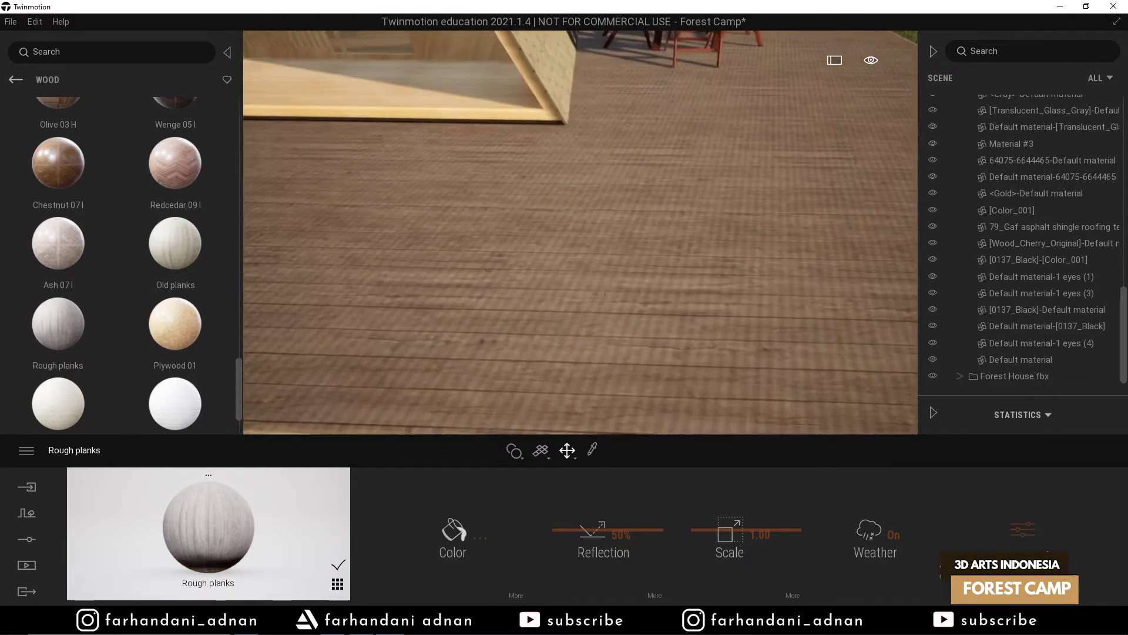
{"action": "key", "text": "s"}
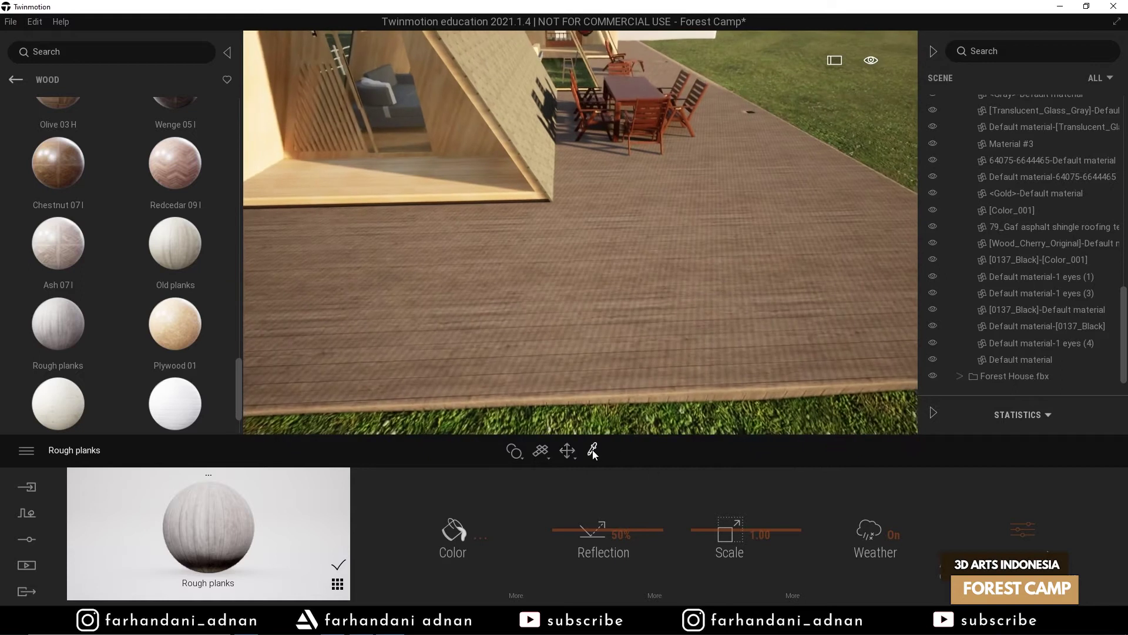
{"action": "left_click", "coordinate": [794, 595]}
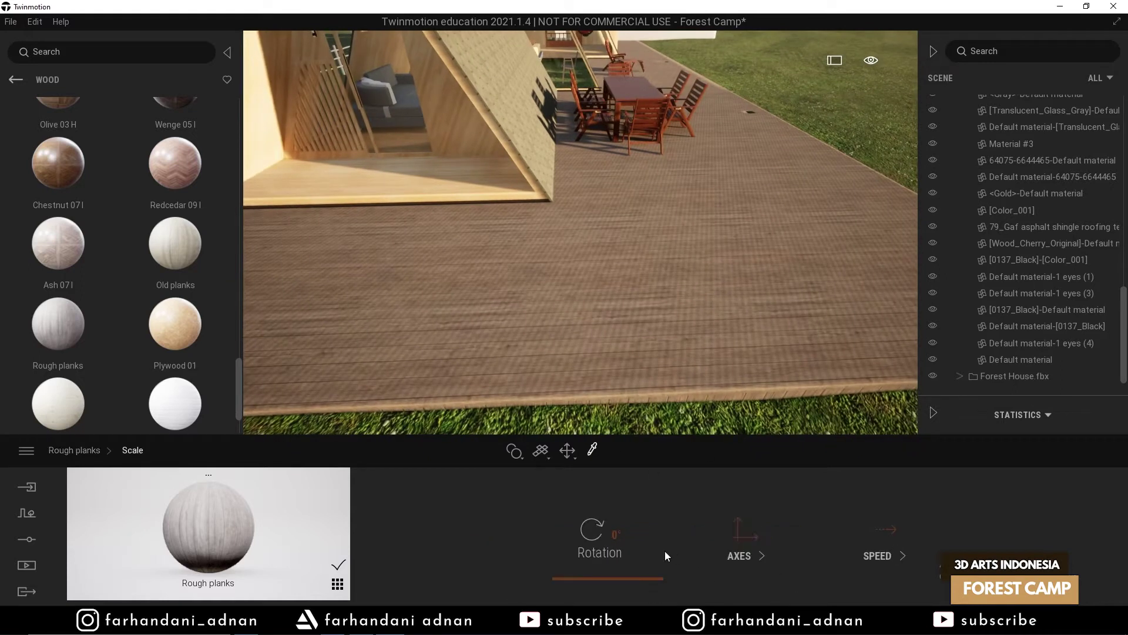
{"action": "type", "text": "90"}
{"action": "key", "text": "Return"}
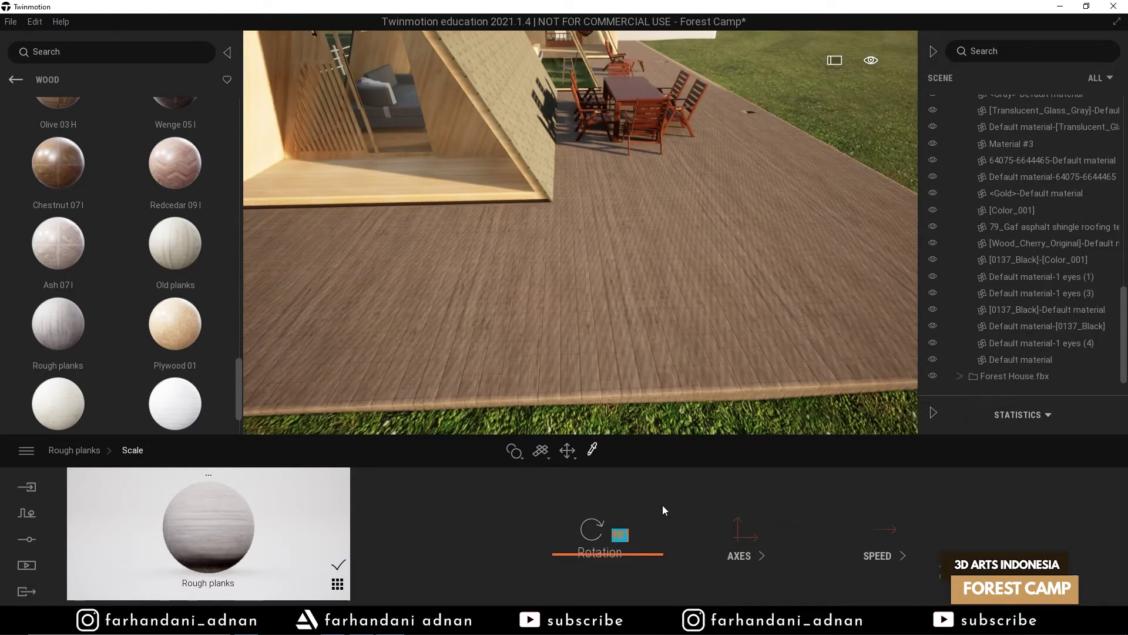
- Set the texture scale of the deck's Rough planks material to 1.28
{"action": "key", "text": "w"}
{"action": "right_click_drag", "start_coordinate": [682, 393], "coordinate": [633, 297]}
{"action": "key", "text": "s"}
{"action": "key", "text": "s"}
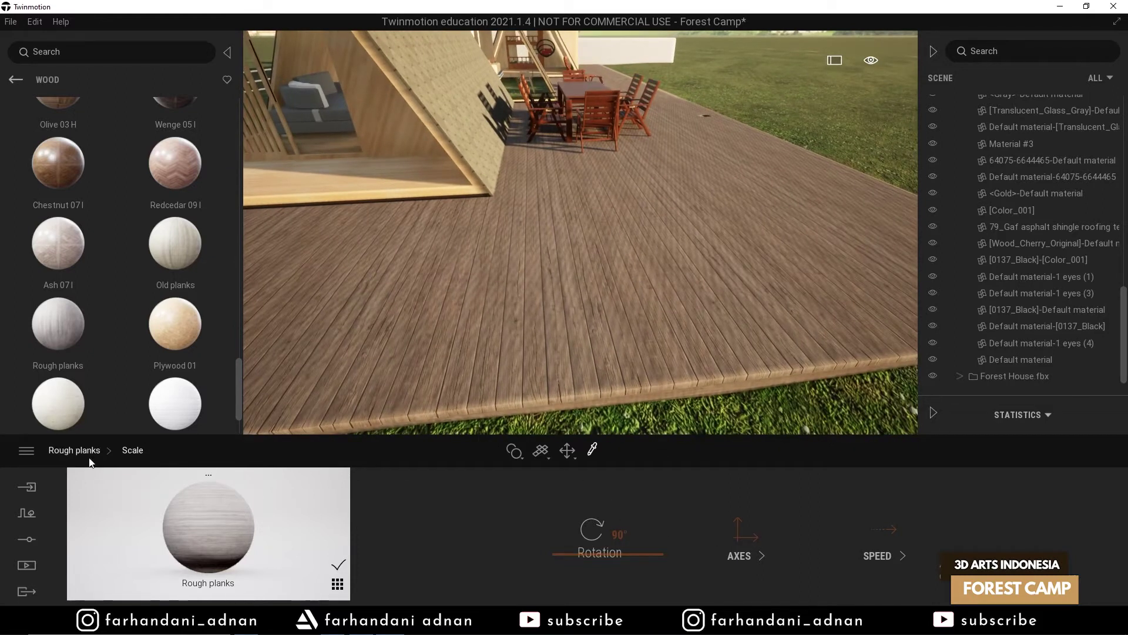
{"action": "left_click_drag", "start_coordinate": [762, 517], "coordinate": [721, 531]}
{"action": "key", "text": "s"}
{"action": "right_click_drag", "start_coordinate": [665, 365], "coordinate": [720, 305]}
{"action": "key", "text": "w"}
{"action": "key", "text": "s"}
{"action": "key", "text": "a"}
{"action": "key", "text": "w"}
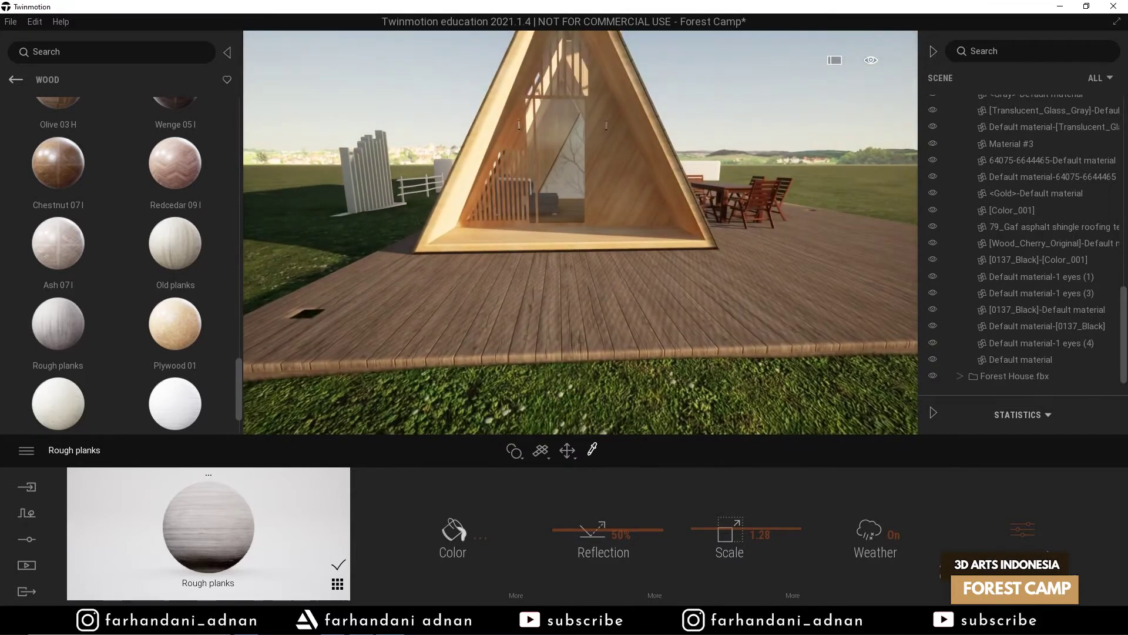
- Apply the Tree bark 01 wood material to the white rail fence on the grass
{"action": "key", "text": "s"}
{"action": "key", "text": "a"}
{"action": "key", "text": "d"}
{"action": "right_click_drag", "start_coordinate": [581, 235], "coordinate": [494, 232]}
{"action": "key", "text": "w"}
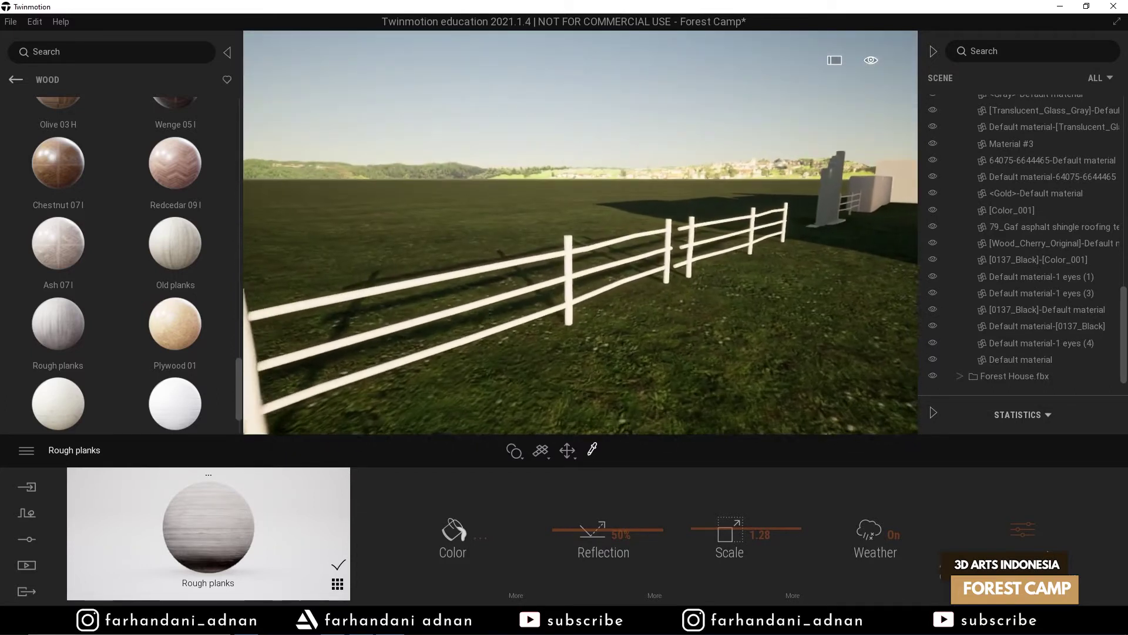
{"action": "mouse_move", "coordinate": [63, 322]}
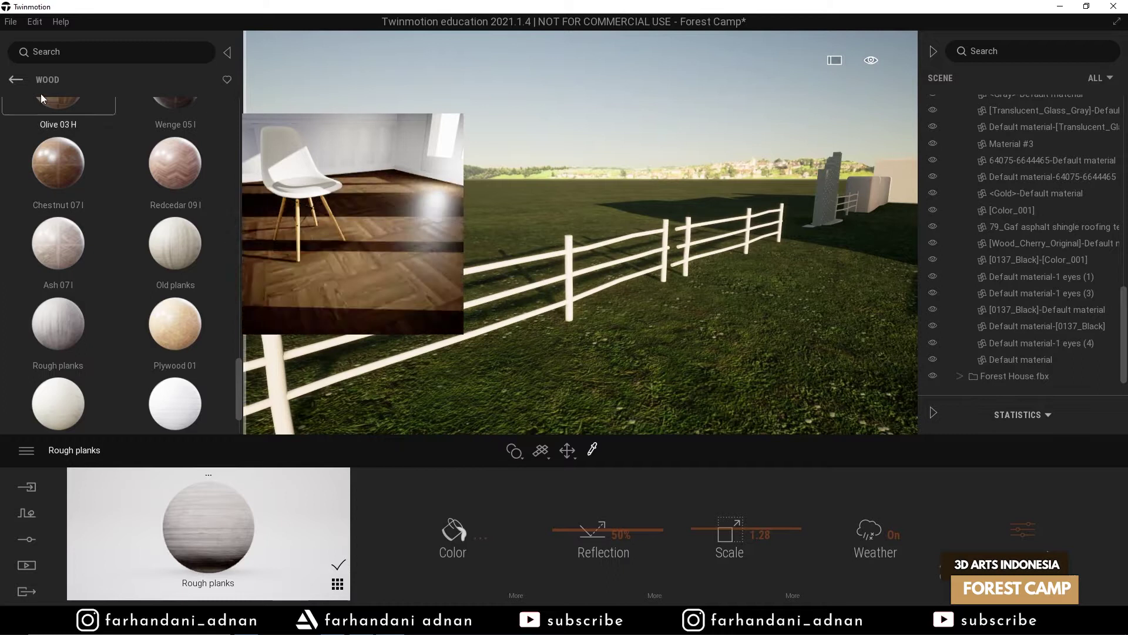
{"action": "scroll", "coordinate": [69, 185], "scroll_direction": "down", "scroll_amount": 1}
{"action": "scroll", "coordinate": [69, 200], "scroll_direction": "down", "scroll_amount": 4}
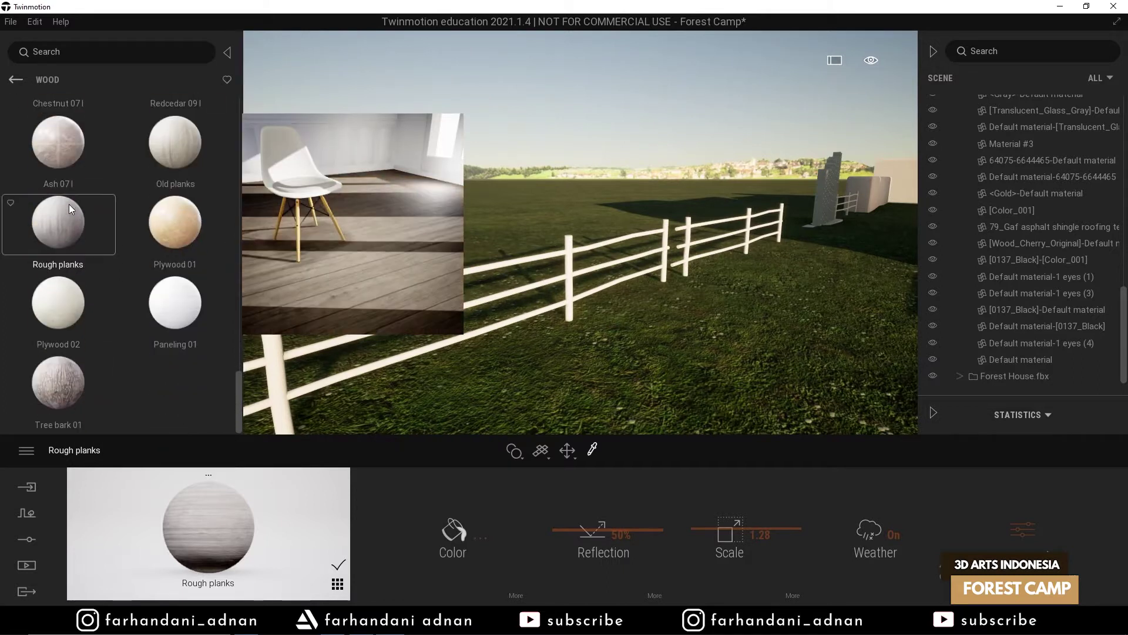
{"action": "scroll", "coordinate": [50, 271], "scroll_direction": "up", "scroll_amount": 6}
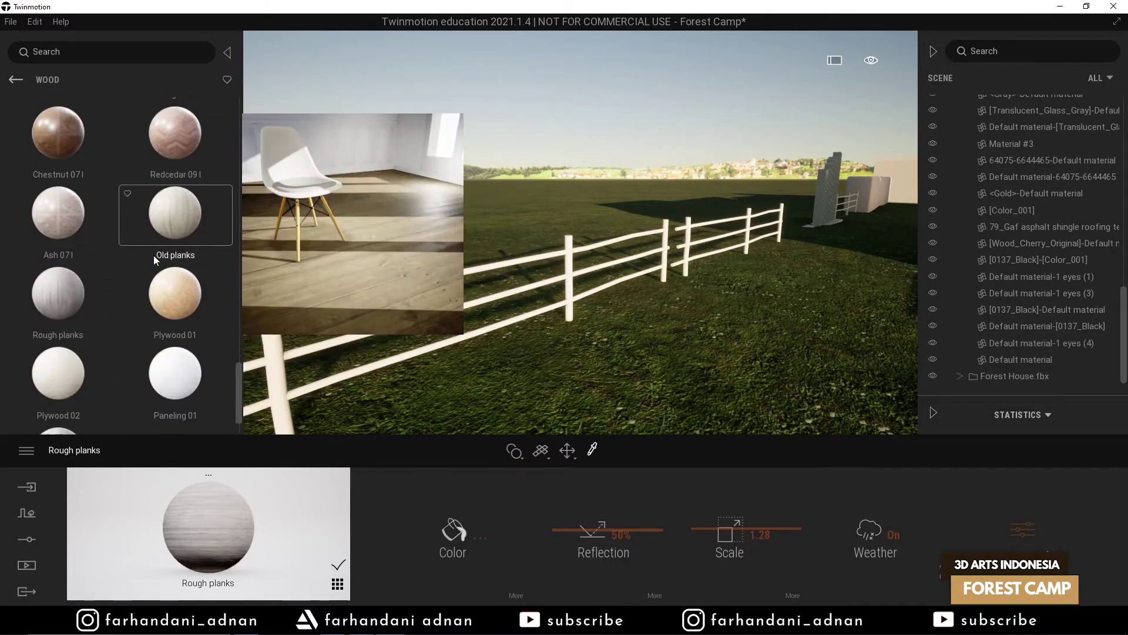
{"action": "scroll", "coordinate": [148, 276], "scroll_direction": "down", "scroll_amount": 4}
{"action": "left_click_drag", "start_coordinate": [46, 381], "coordinate": [358, 324]}
{"action": "right_click_drag", "start_coordinate": [357, 327], "coordinate": [556, 504]}
- Tint the fence's Tree bark 01 material dark brown, about RGB 103, 75, 54
{"action": "left_click", "coordinate": [464, 523]}
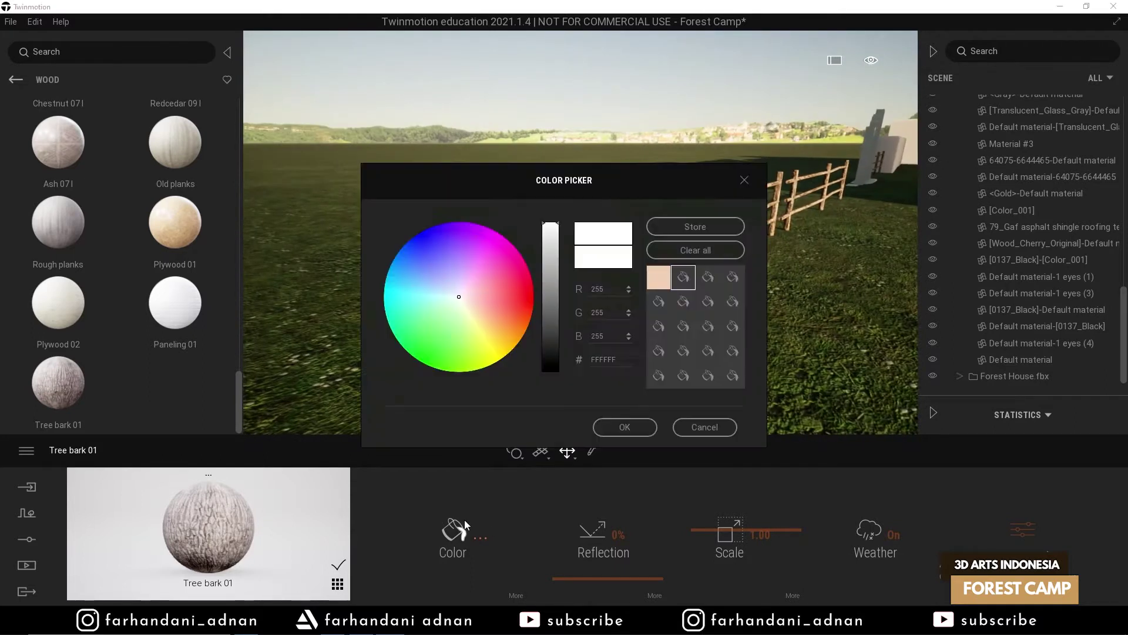
{"action": "left_click_drag", "start_coordinate": [579, 174], "coordinate": [720, 339]}
{"action": "left_click_drag", "start_coordinate": [601, 465], "coordinate": [628, 481]}
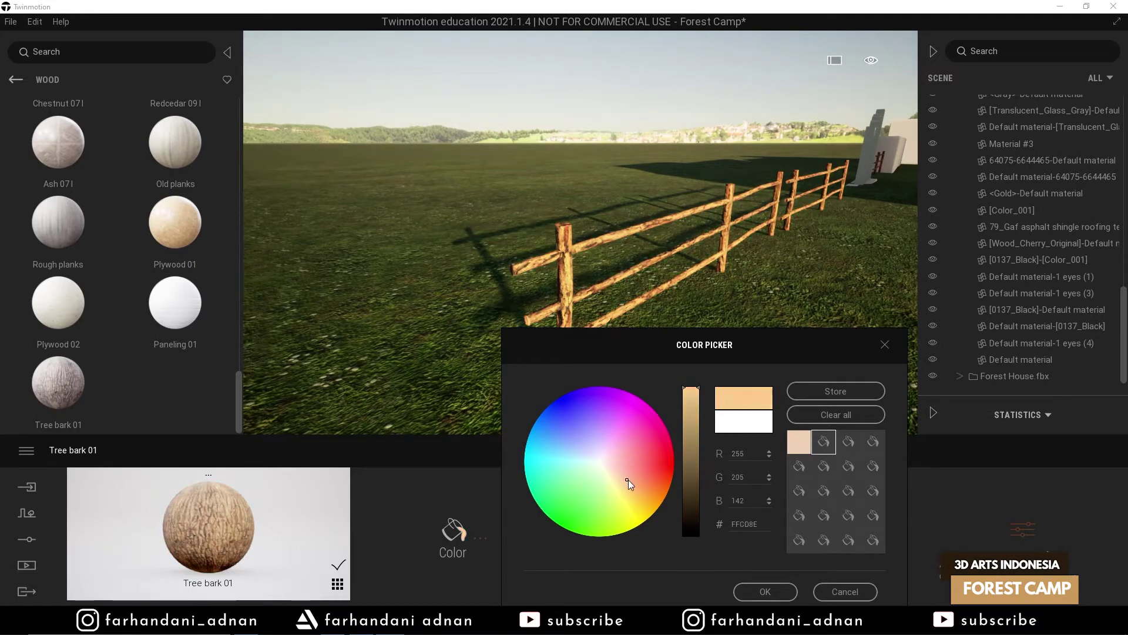
{"action": "left_click_drag", "start_coordinate": [691, 413], "coordinate": [682, 476]}
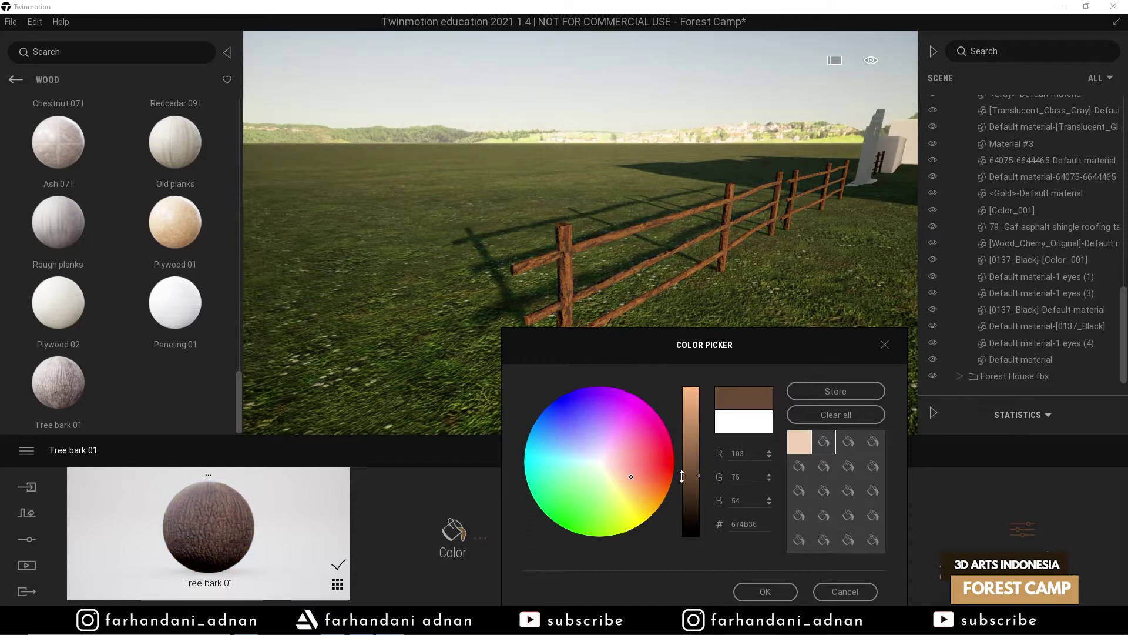
{"action": "left_click", "coordinate": [761, 591]}
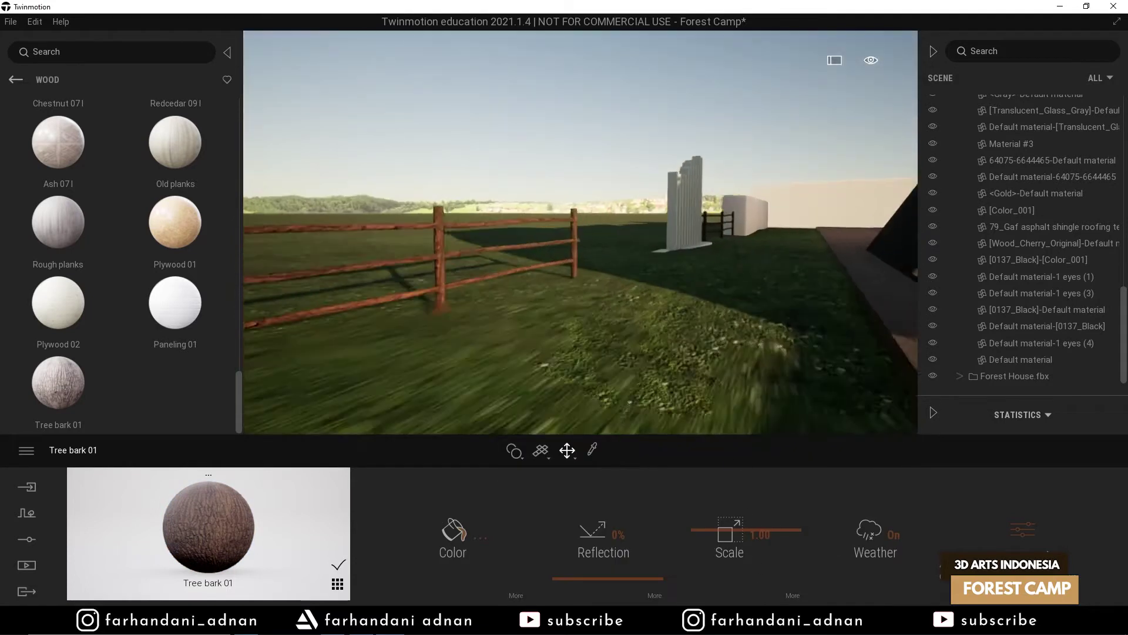
- Collapse the scene graph and set the navigation speed to Walk speed 1
{"action": "key", "text": "w"}
{"action": "key", "text": "d"}
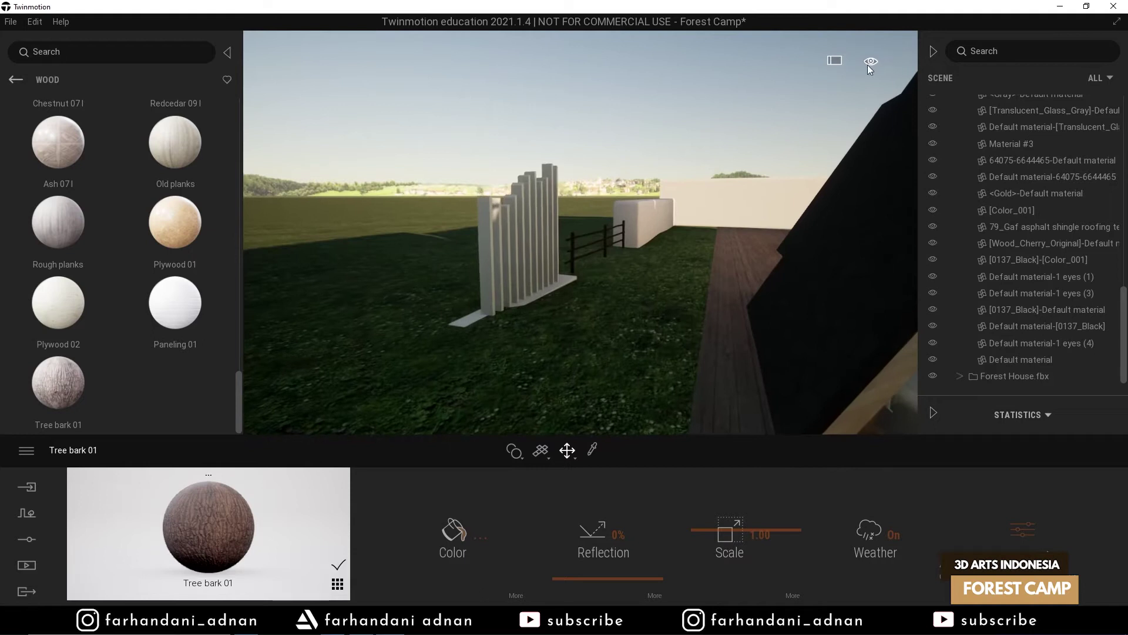
{"action": "left_click", "coordinate": [933, 52]}
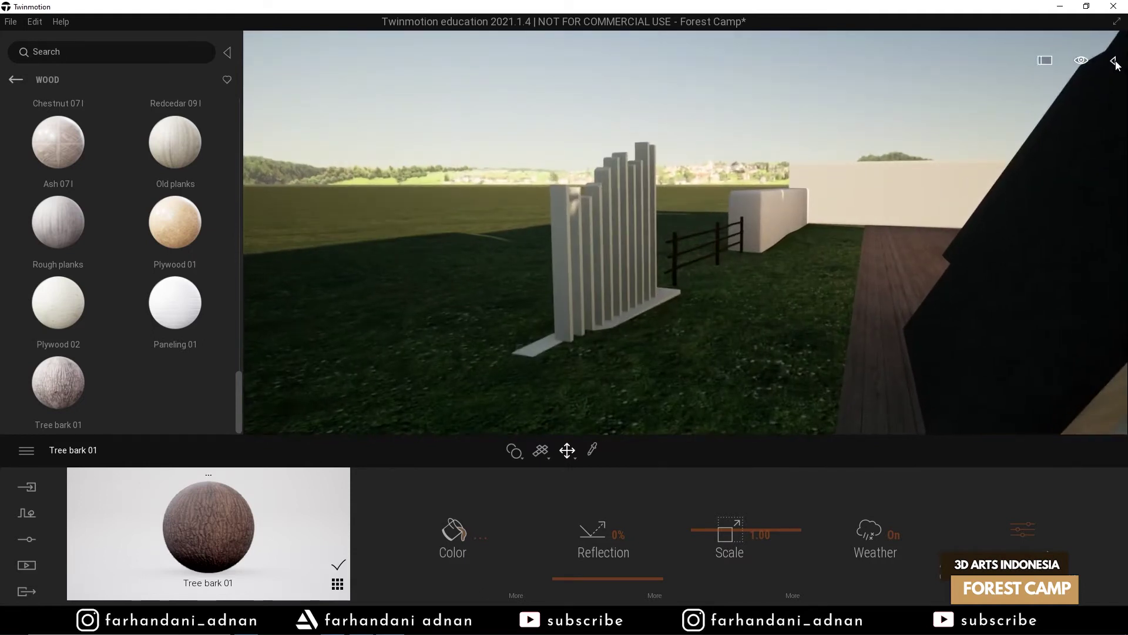
{"action": "left_click", "coordinate": [934, 52]}
{"action": "left_click", "coordinate": [933, 51]}
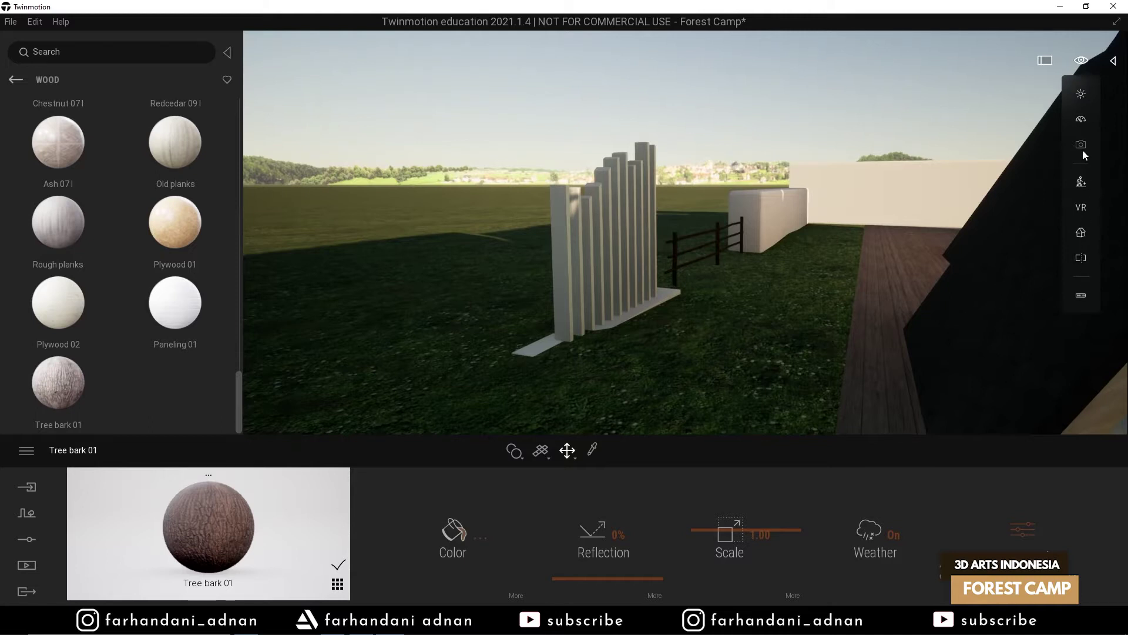
{"action": "left_click", "coordinate": [981, 196]}
- Raise the white stepped-post screen slightly so that its base slab sits above the grass
{"action": "key", "text": "w"}
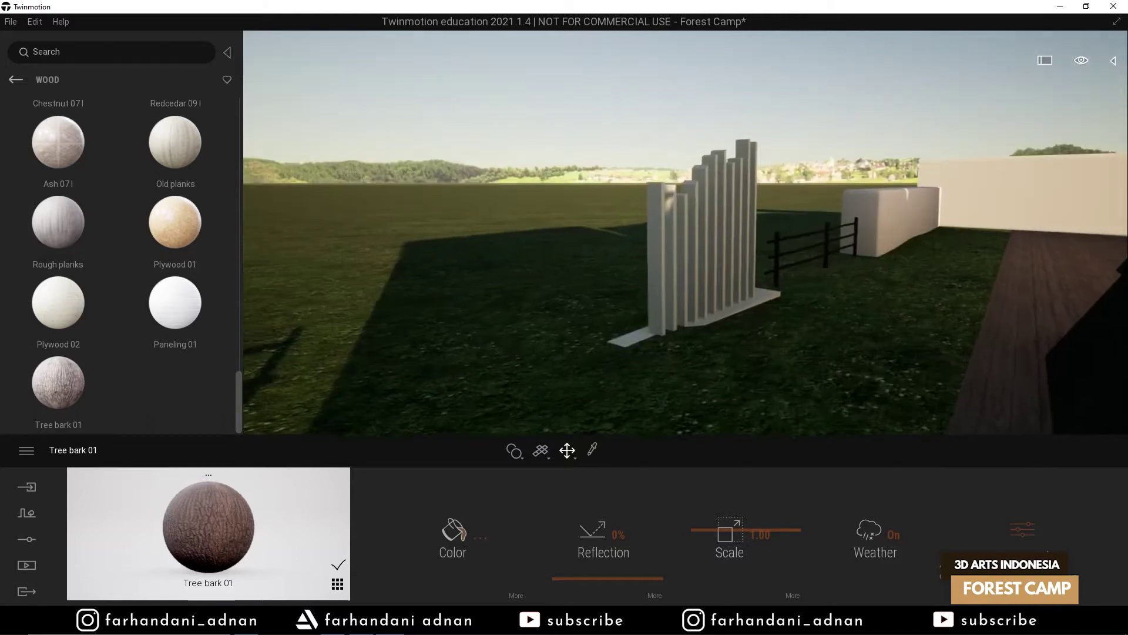
{"action": "left_click", "coordinate": [627, 320]}
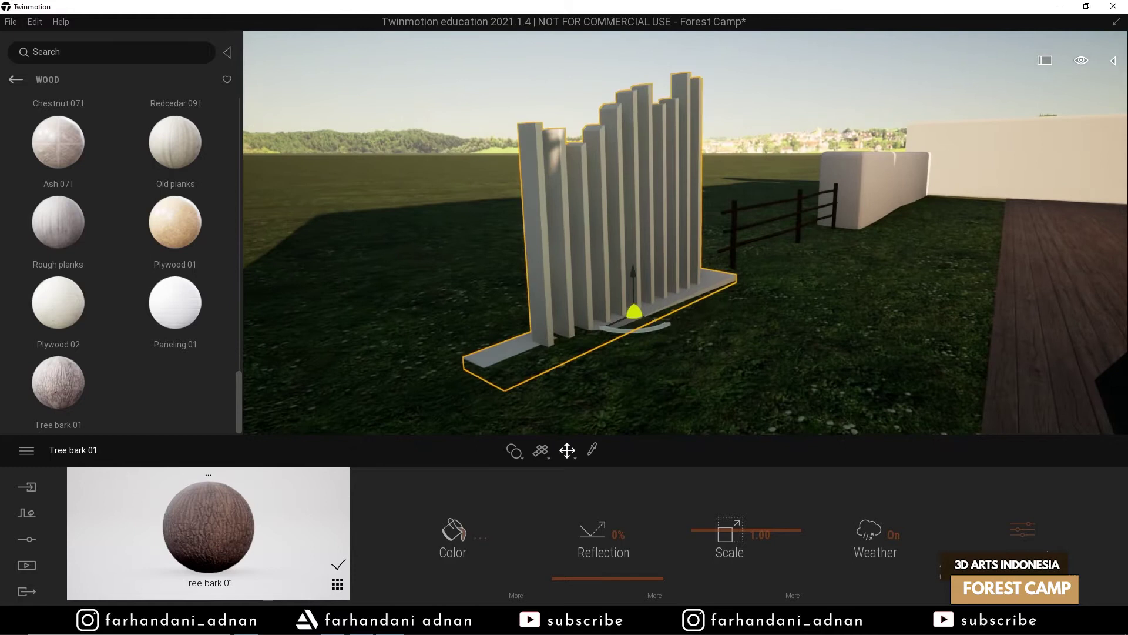
{"action": "middle_click_drag", "start_coordinate": [662, 279], "coordinate": [675, 280], "text": "shift"}
{"action": "left_click_drag", "start_coordinate": [644, 275], "coordinate": [643, 270]}
{"action": "middle_click_drag", "start_coordinate": [642, 270], "coordinate": [626, 294], "text": "shift"}
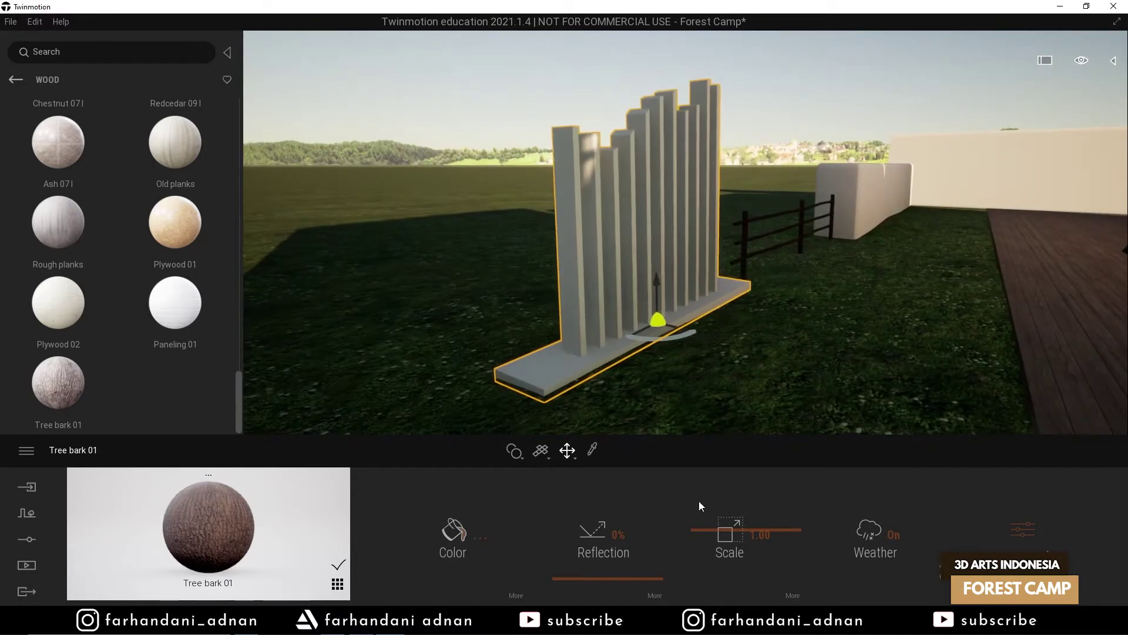
- Set the reflection of the stepped-post screen's Material.002 to 57%
{"action": "left_click_drag", "start_coordinate": [606, 579], "coordinate": [601, 526]}
{"action": "right_click_drag", "start_coordinate": [847, 245], "coordinate": [828, 279]}
{"action": "left_click", "coordinate": [557, 316]}
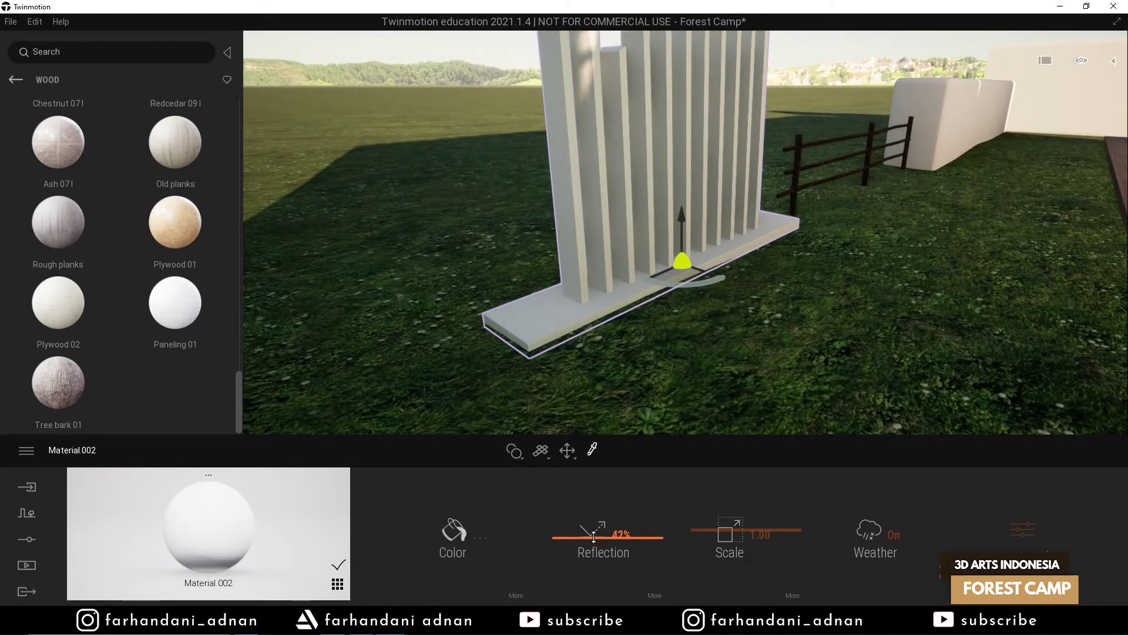
{"action": "right_click_drag", "start_coordinate": [652, 370], "coordinate": [714, 376]}
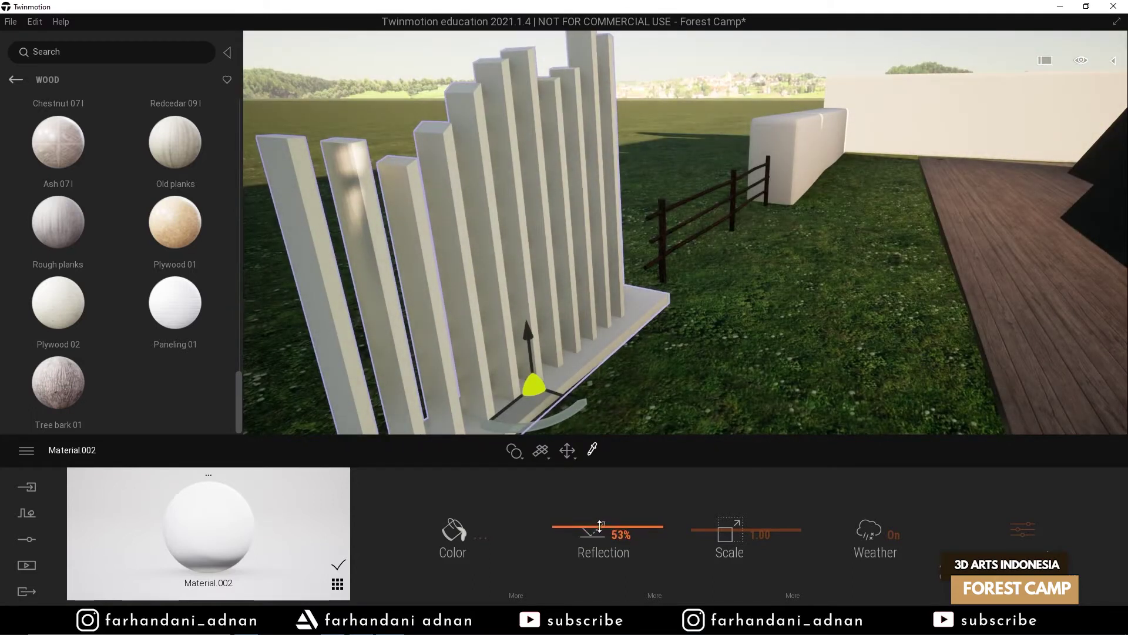
- Apply the Grass 4 nature material to the white rounded hedge block beside the deck
{"action": "key", "text": "w"}
{"action": "right_click_drag", "start_coordinate": [684, 406], "coordinate": [744, 355]}
{"action": "left_click", "coordinate": [22, 79]}
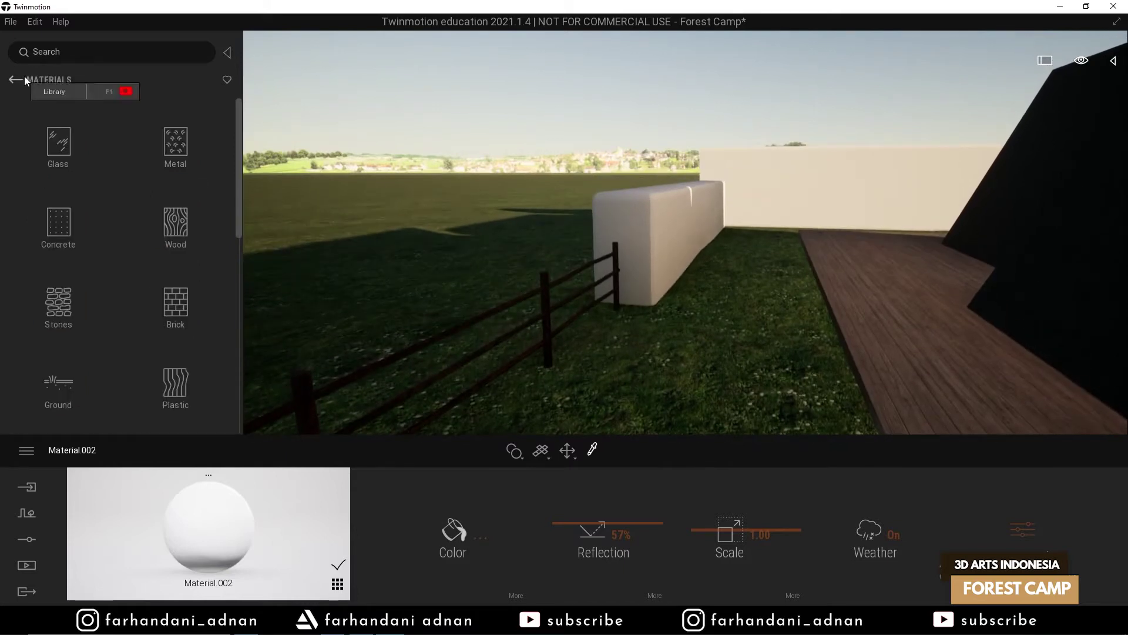
{"action": "left_click", "coordinate": [187, 241]}
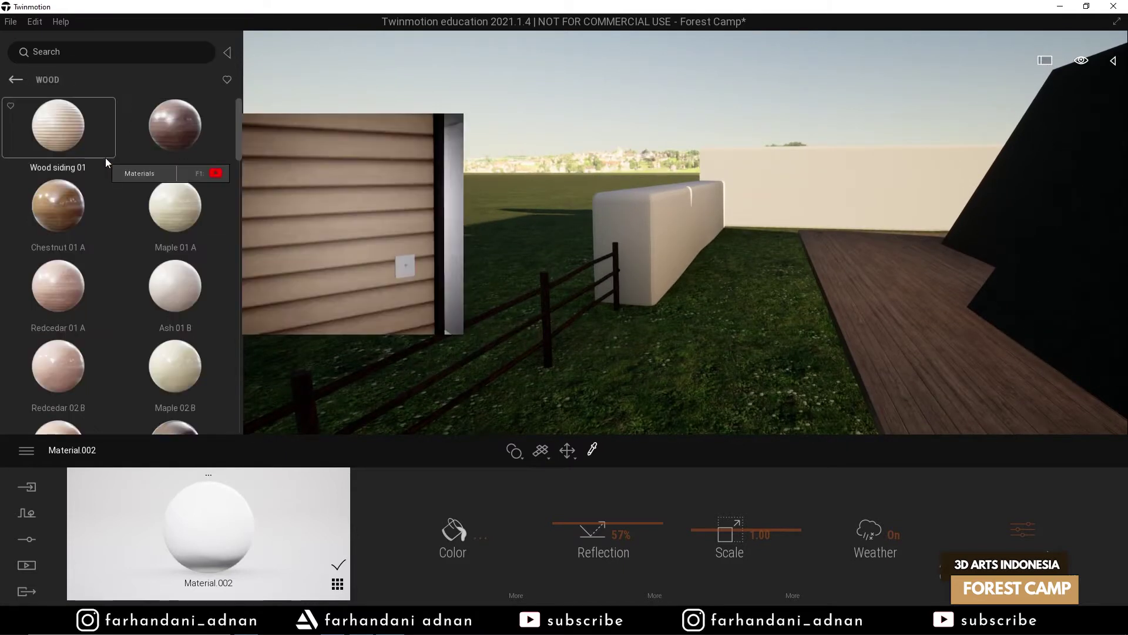
{"action": "scroll", "coordinate": [117, 248], "scroll_direction": "down", "scroll_amount": 3}
{"action": "scroll", "coordinate": [140, 274], "scroll_direction": "down", "scroll_amount": 4}
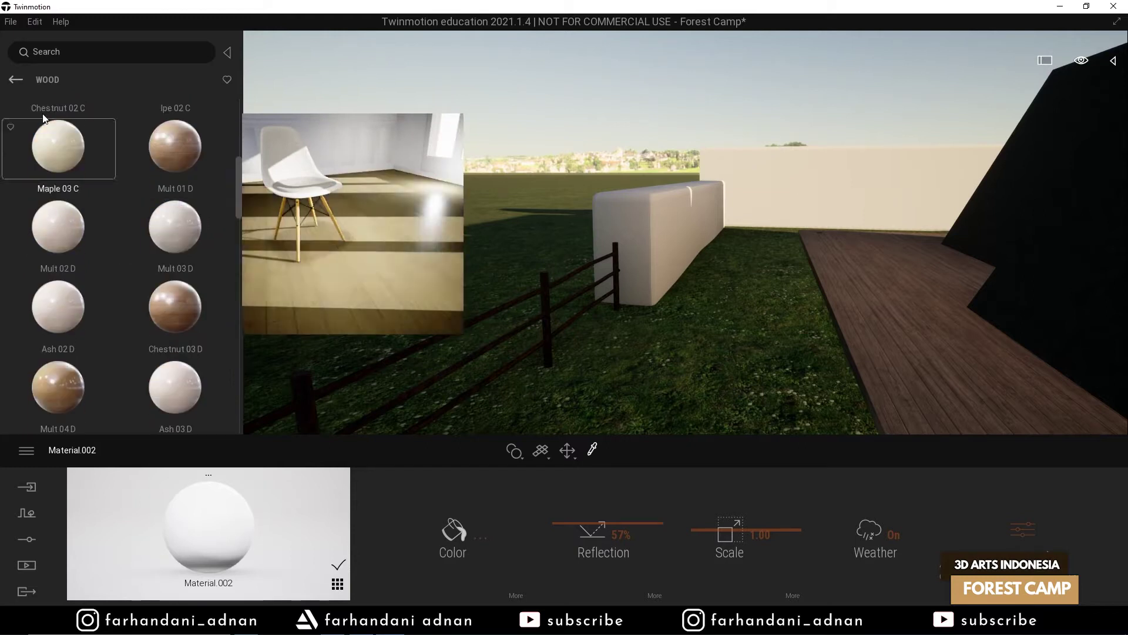
{"action": "left_click", "coordinate": [13, 75]}
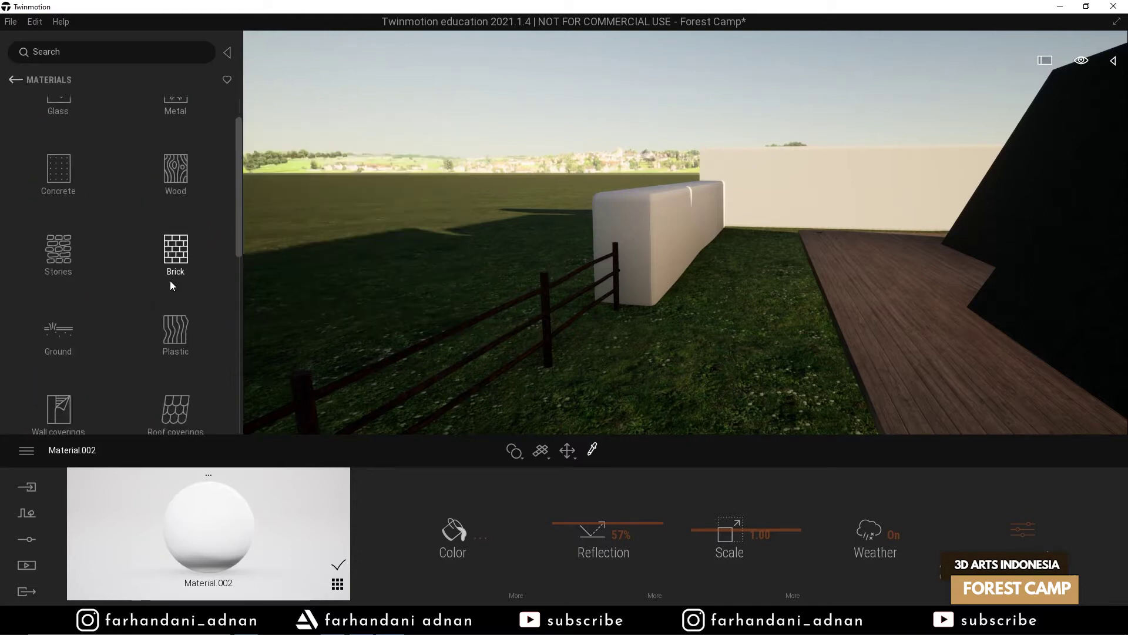
{"action": "left_click", "coordinate": [59, 299]}
{"action": "left_click", "coordinate": [169, 140]}
{"action": "scroll", "coordinate": [103, 235], "scroll_direction": "down", "scroll_amount": 1}
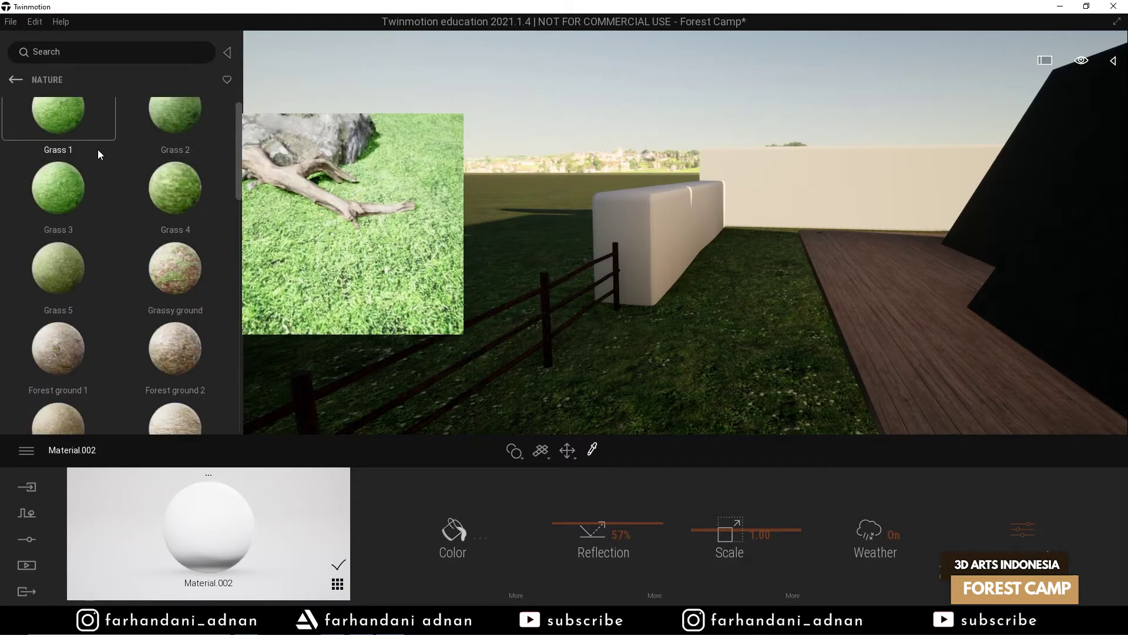
{"action": "left_click_drag", "start_coordinate": [174, 164], "coordinate": [705, 235]}
- Apply the Dirty brick 01 material to the white wall at the far end of the deck and rotate its texture
{"action": "right_click_drag", "start_coordinate": [679, 230], "coordinate": [759, 226]}
{"action": "key", "text": "w"}
{"action": "key", "text": "d"}
{"action": "key", "text": "w"}
{"action": "key", "text": "e"}
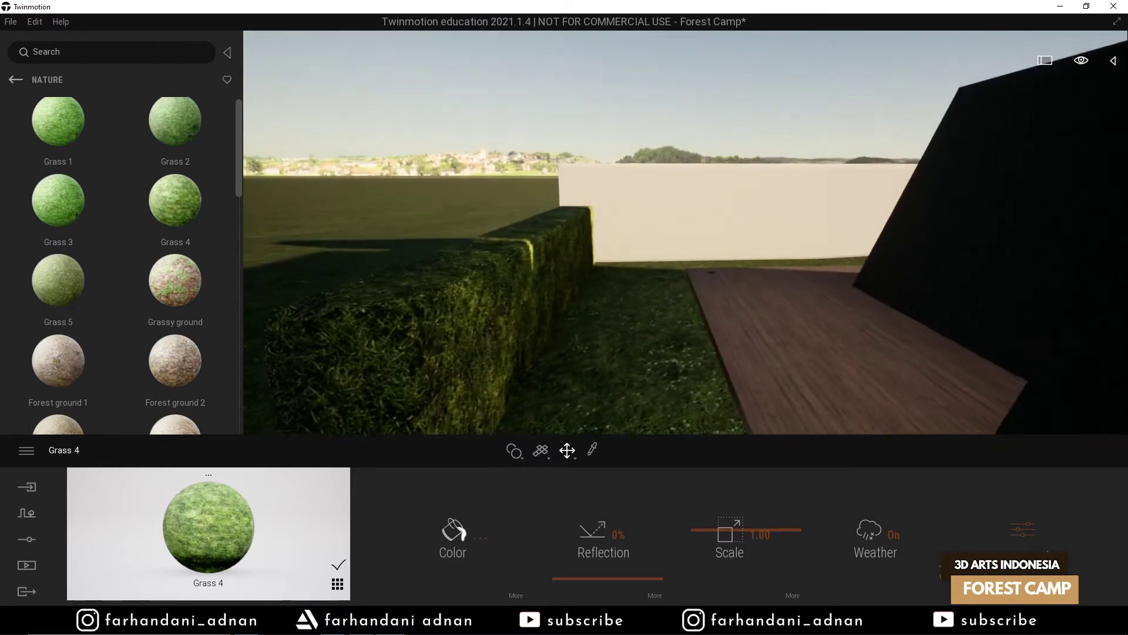
{"action": "key", "text": "s"}
{"action": "key", "text": "e"}
{"action": "right_click_drag", "start_coordinate": [686, 232], "coordinate": [693, 267]}
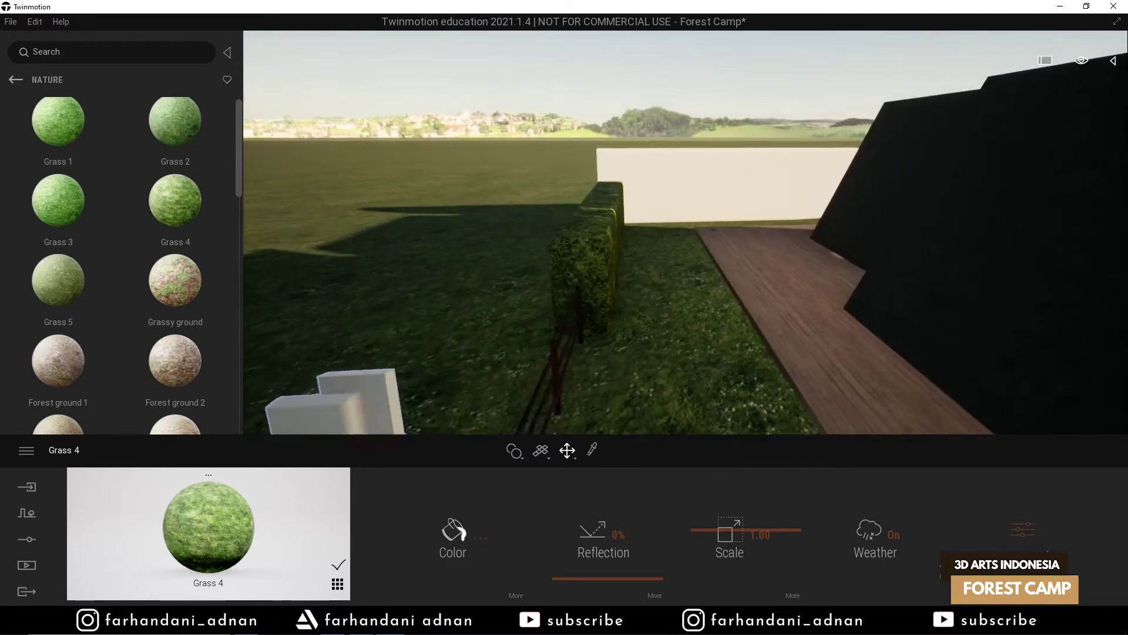
{"action": "key", "text": "s"}
{"action": "key", "text": "e"}
{"action": "key", "text": "d"}
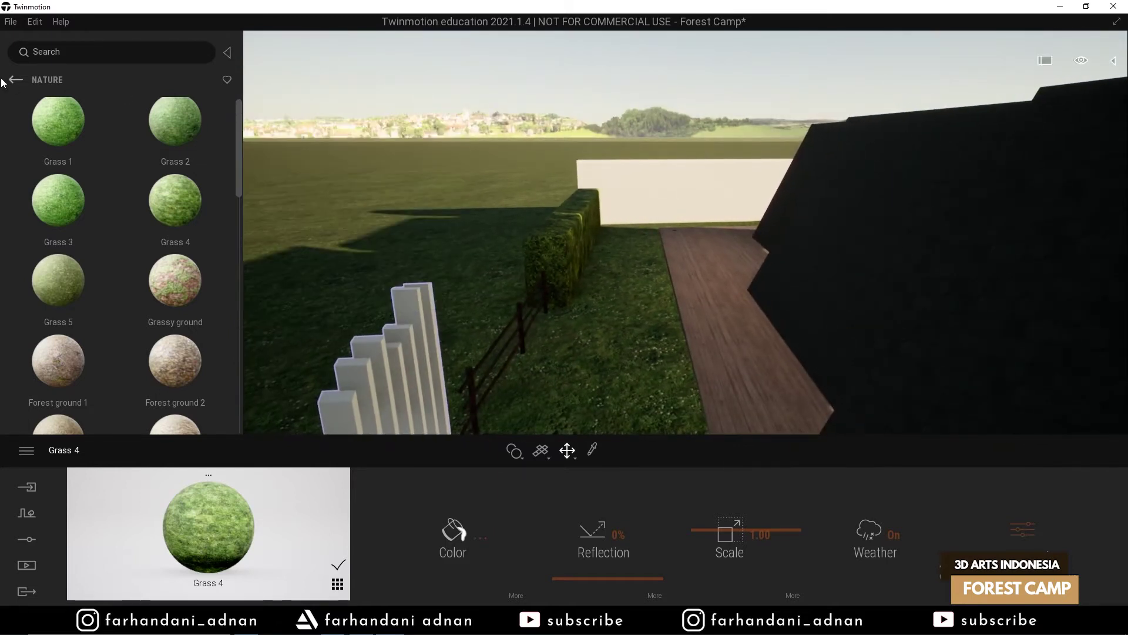
{"action": "left_click", "coordinate": [13, 80]}
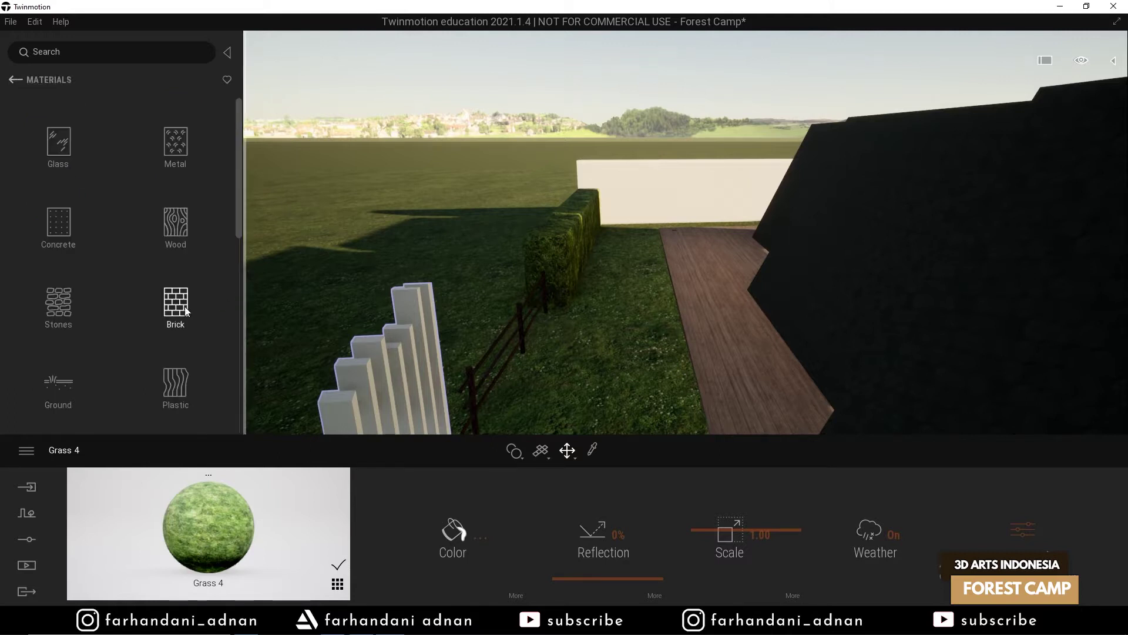
{"action": "left_click", "coordinate": [176, 305]}
{"action": "scroll", "coordinate": [159, 235], "scroll_direction": "down", "scroll_amount": 5}
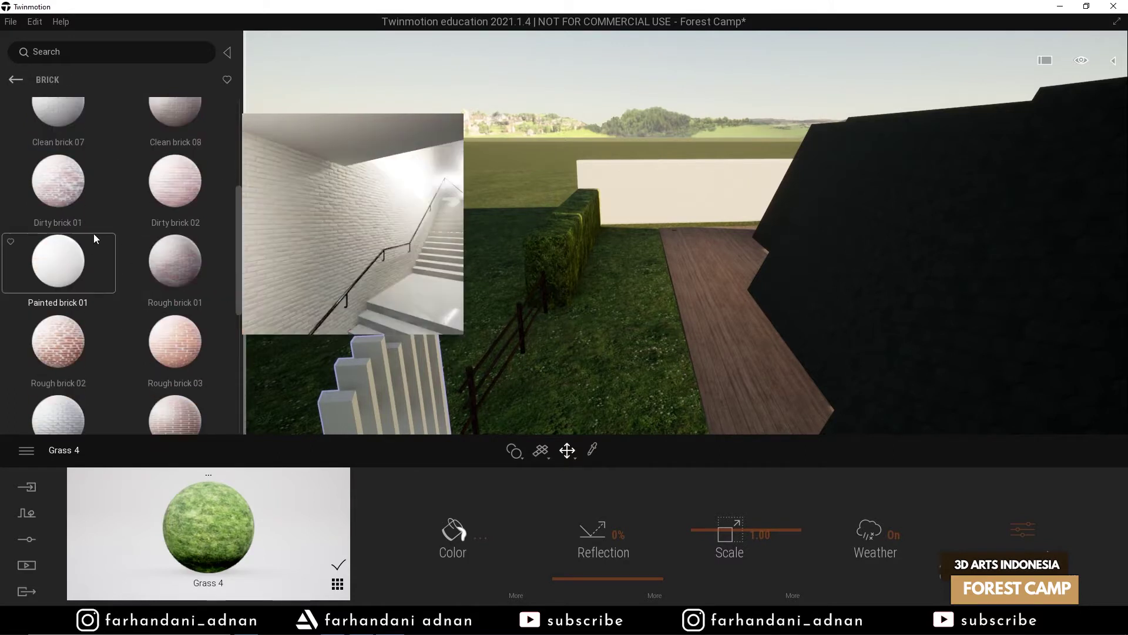
{"action": "left_click_drag", "start_coordinate": [94, 182], "coordinate": [629, 192]}
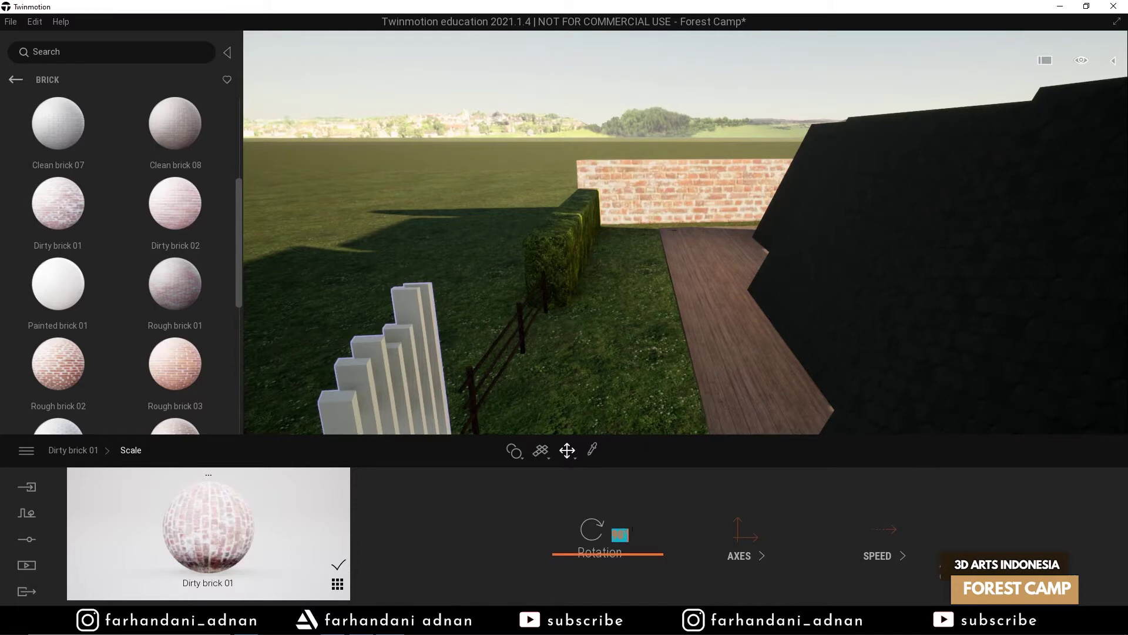
- Set the texture scale of the wall's Dirty brick 01 material to 0.82
{"action": "left_click", "coordinate": [71, 451]}
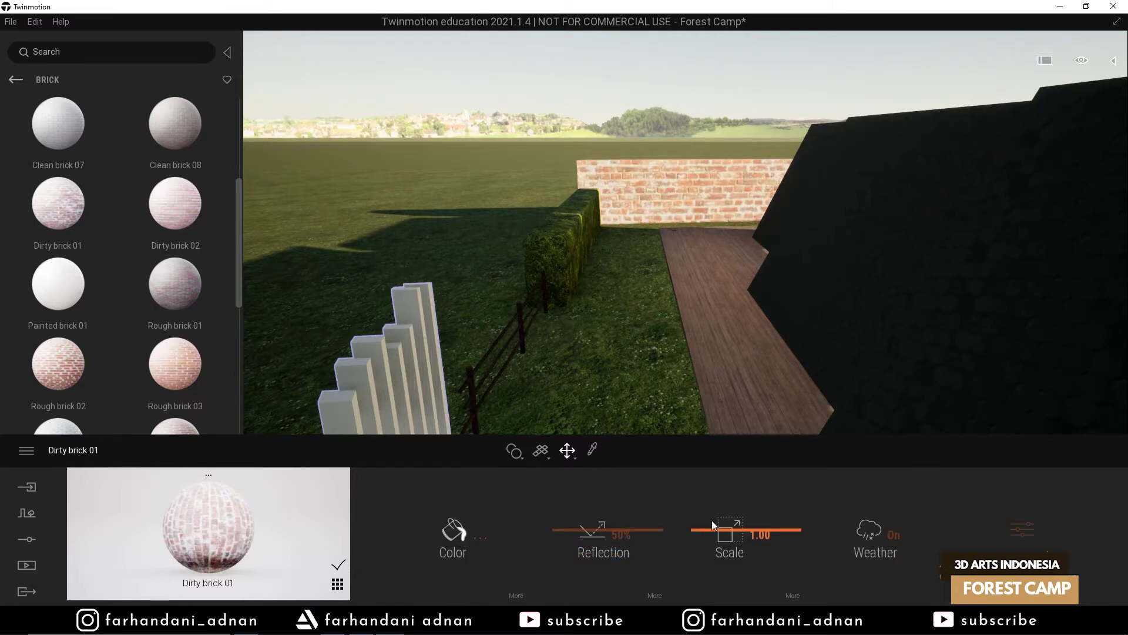
{"action": "key", "text": "w"}
{"action": "right_click_drag", "start_coordinate": [670, 294], "coordinate": [493, 271]}
{"action": "key", "text": "d"}
{"action": "key", "text": "s"}
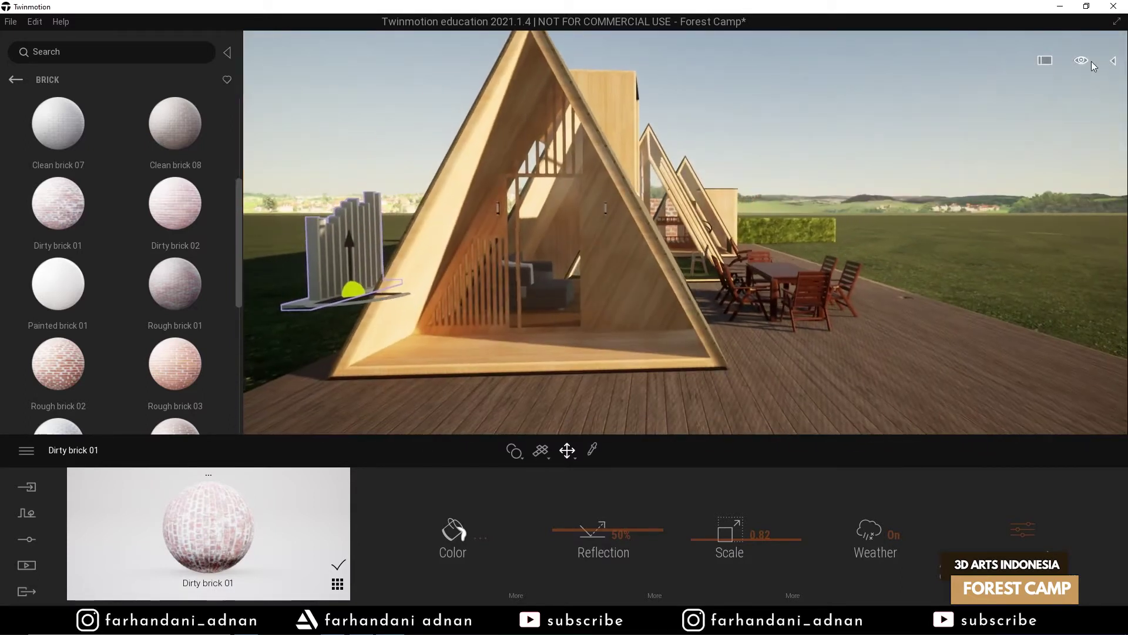
- Set the navigation speed to Bicycle speed 2 and view the whole camp from the front
{"action": "left_click", "coordinate": [1084, 61]}
{"action": "mouse_move", "coordinate": [1081, 127]}
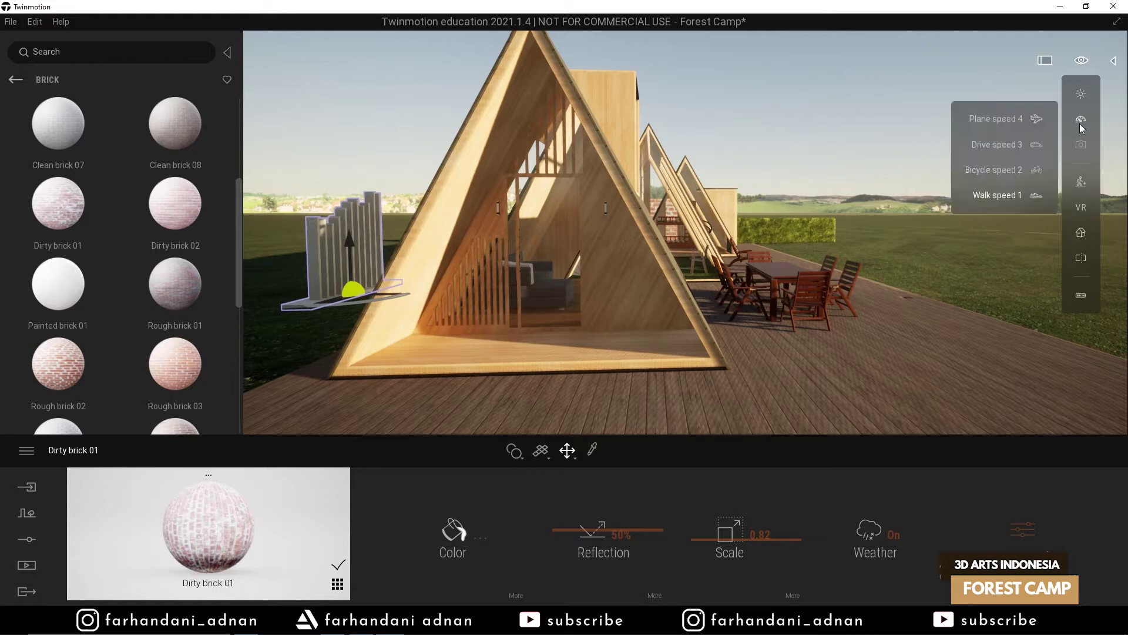
{"action": "left_click", "coordinate": [1021, 171]}
{"action": "key", "text": "s"}
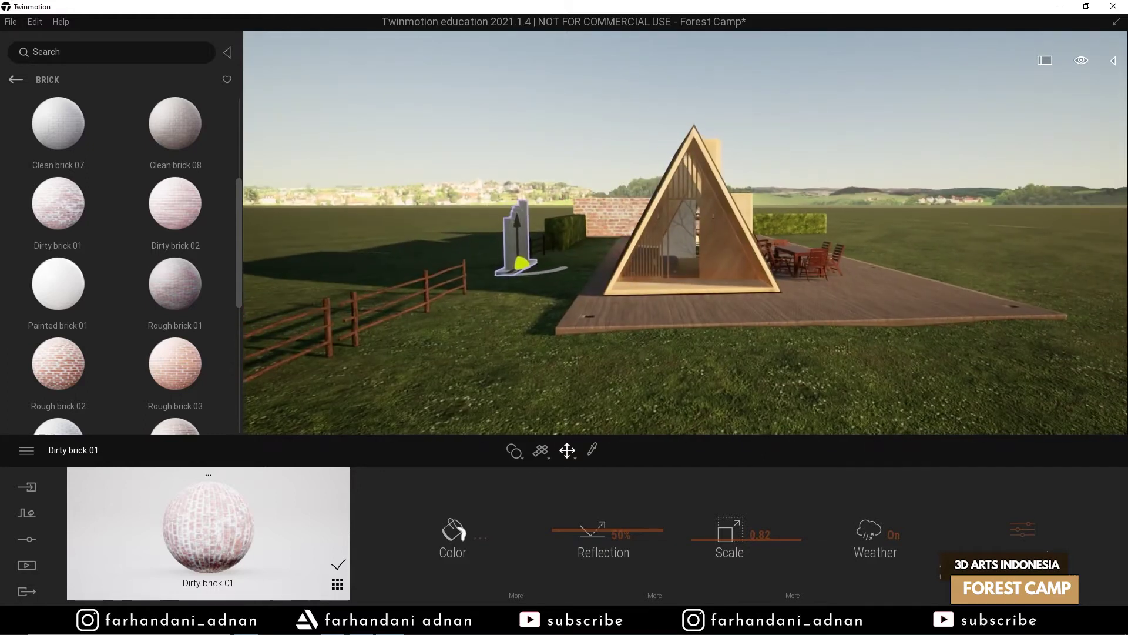
{"action": "key", "text": "d"}
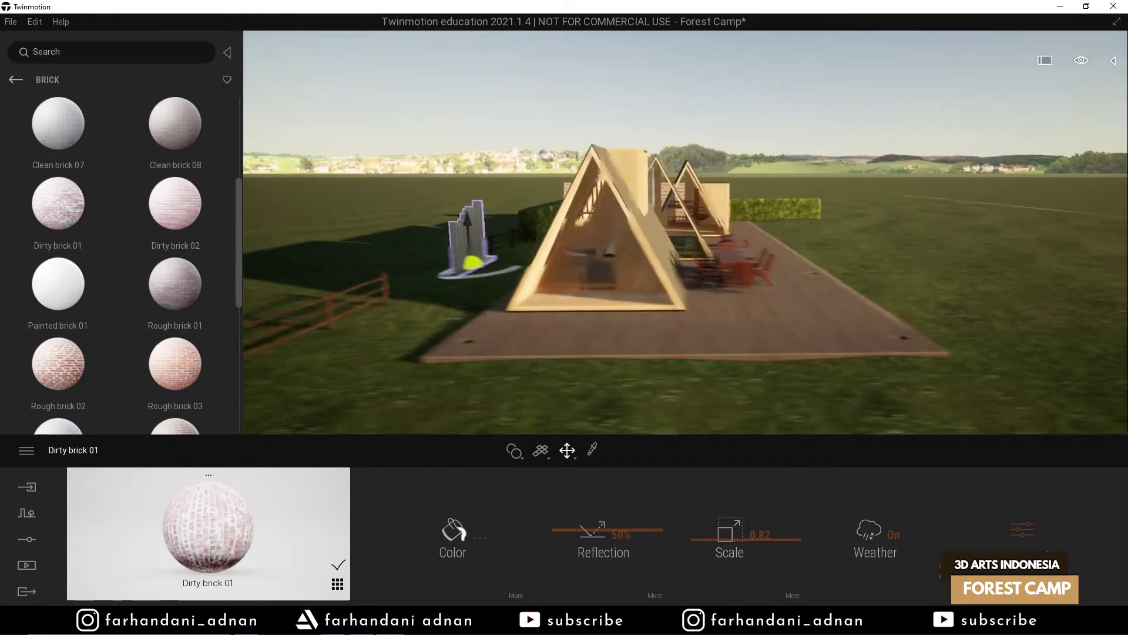
{"action": "key", "text": "a"}
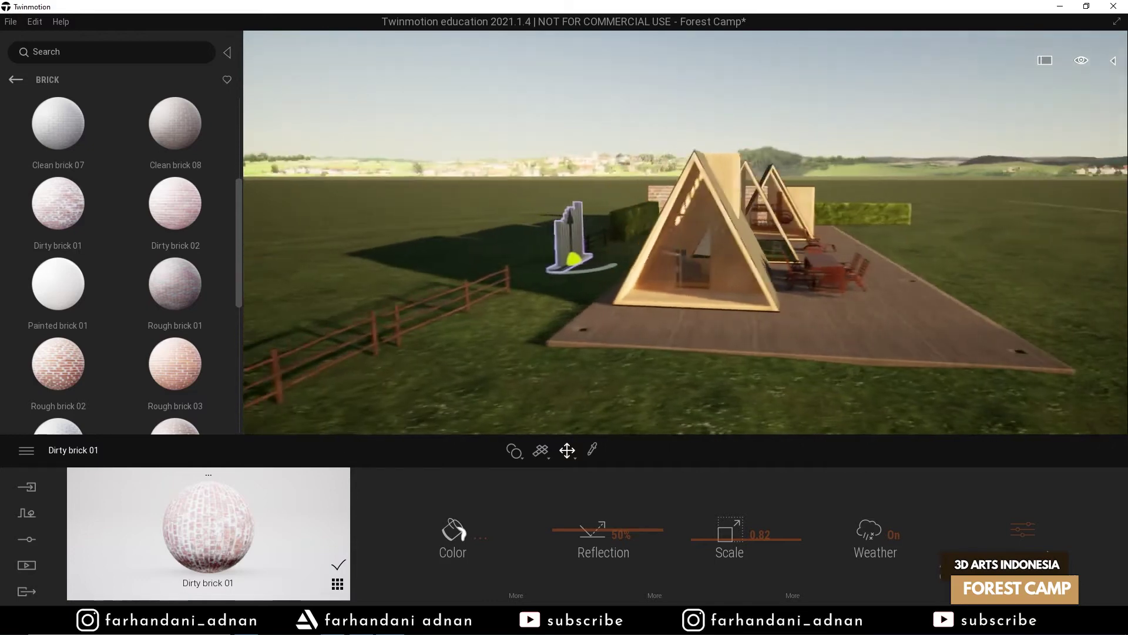
{"action": "key", "text": "w"}
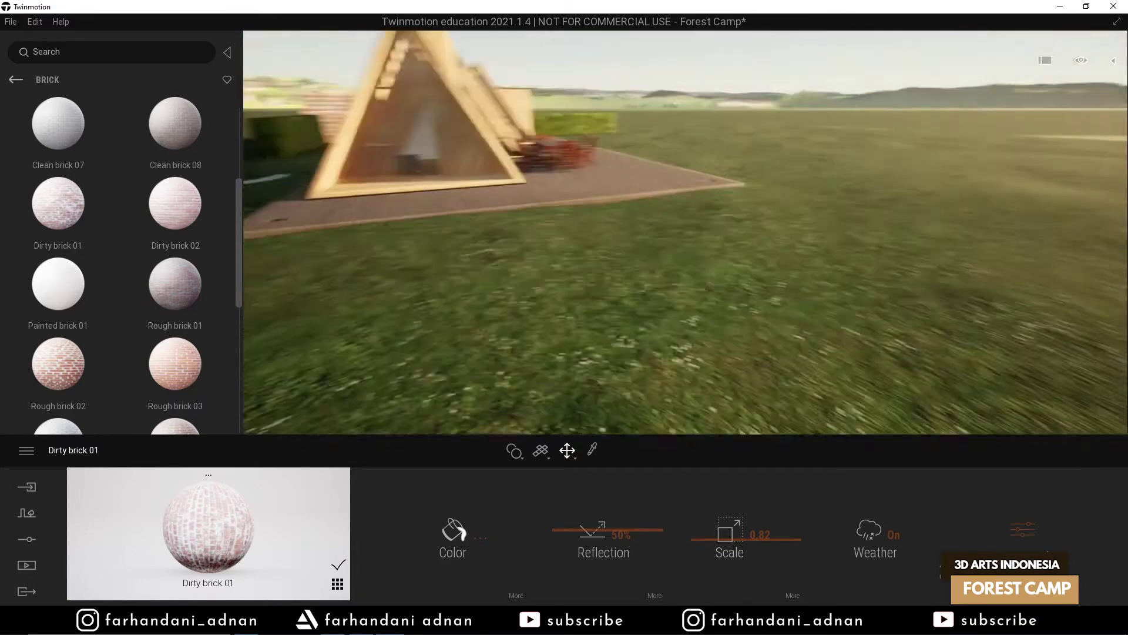
{"action": "key", "text": "s"}
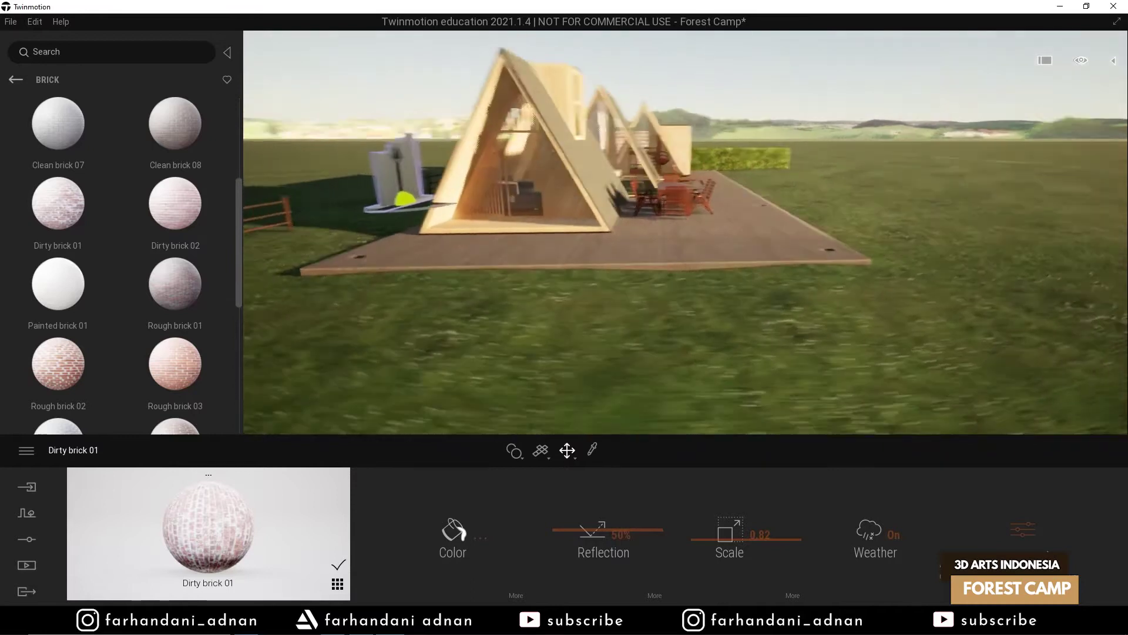
{"action": "key", "text": "w"}
{"action": "key", "text": "a"}
{"action": "key", "text": "s"}
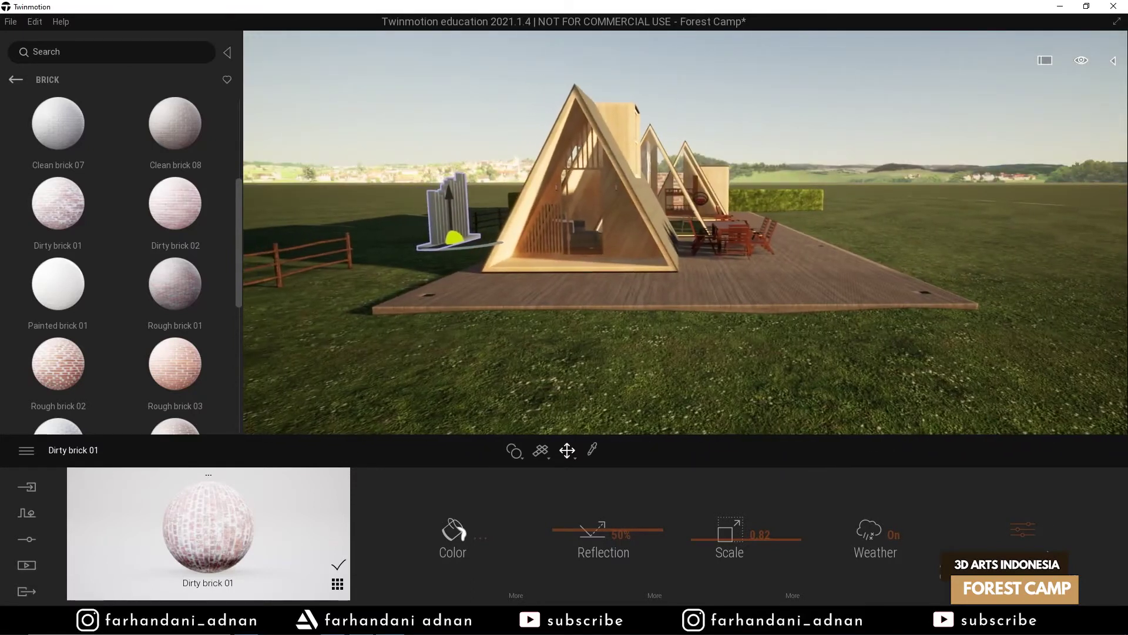
- Show the scene graph and collapse the Forest House .skp folder so only the top-level items are listed
{"action": "left_click", "coordinate": [1110, 57]}
{"action": "scroll", "coordinate": [1010, 143], "scroll_direction": "up", "scroll_amount": 3}
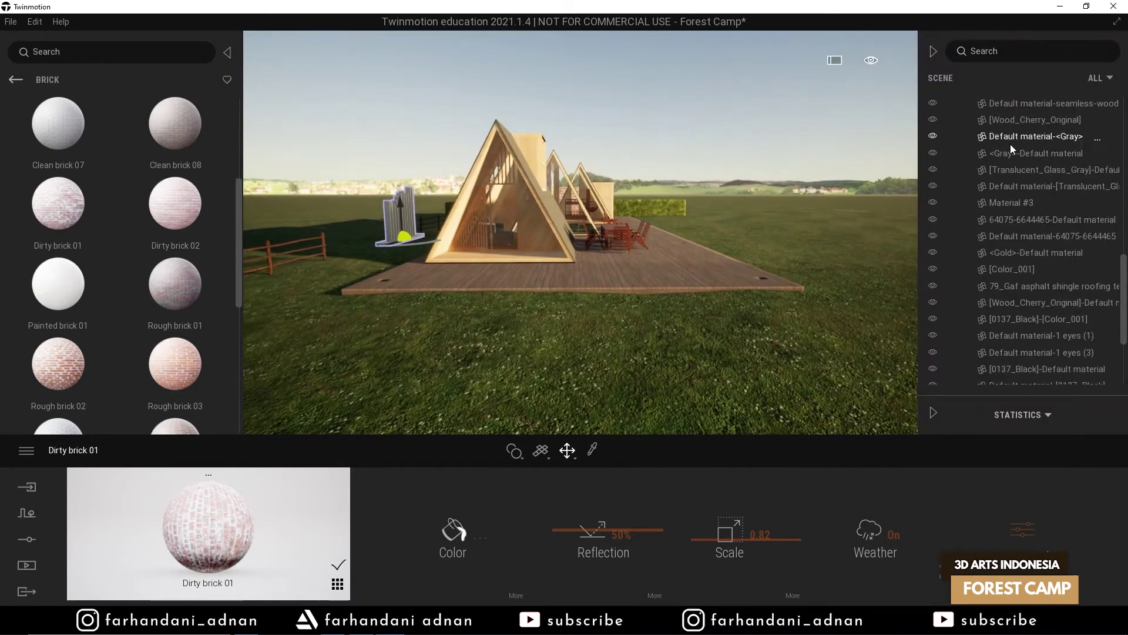
{"action": "scroll", "coordinate": [1010, 143], "scroll_direction": "up", "scroll_amount": 5}
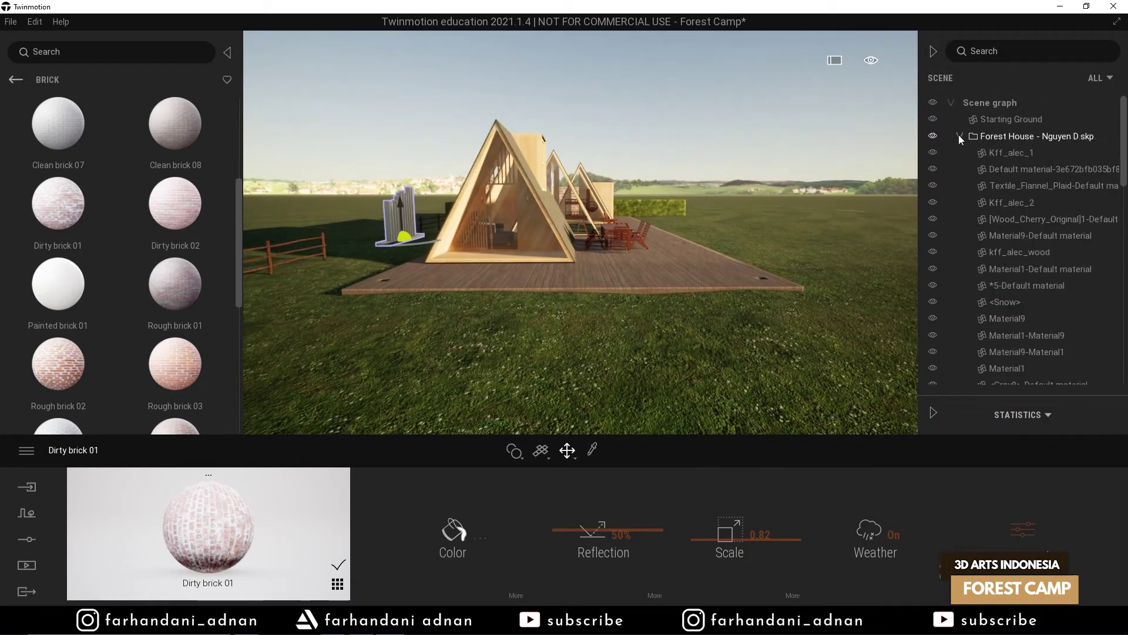
{"action": "left_click", "coordinate": [958, 135]}
{"action": "left_click", "coordinate": [959, 137]}
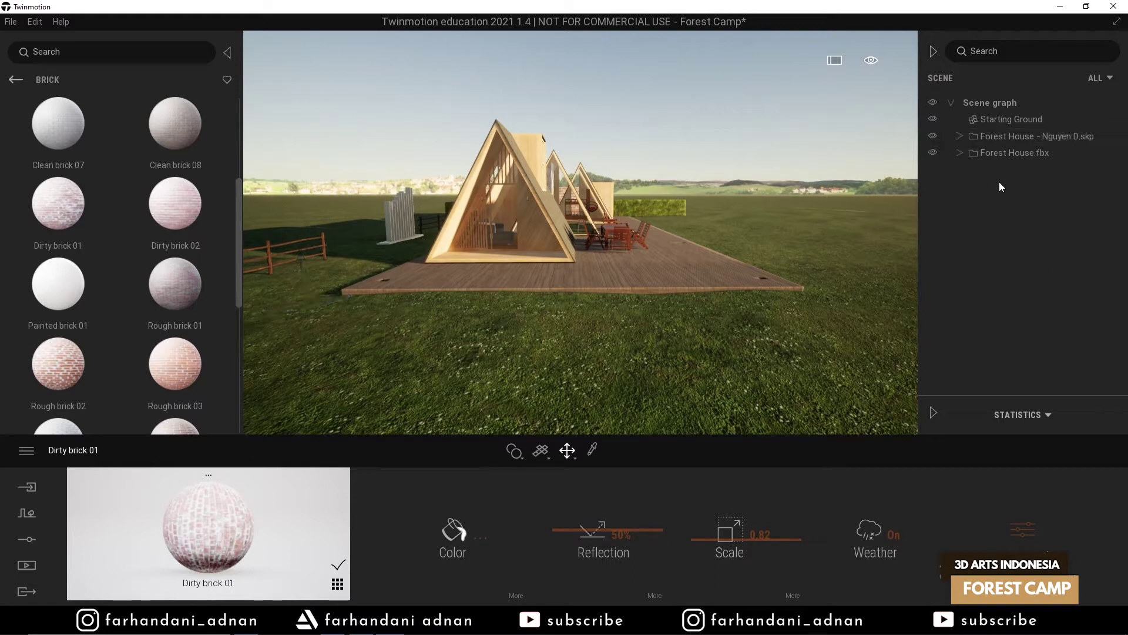
- Create a new container under the Scene graph root and name it Import
{"action": "right_click", "coordinate": [999, 182]}
{"action": "right_click", "coordinate": [1000, 104]}
{"action": "left_click", "coordinate": [999, 113]}
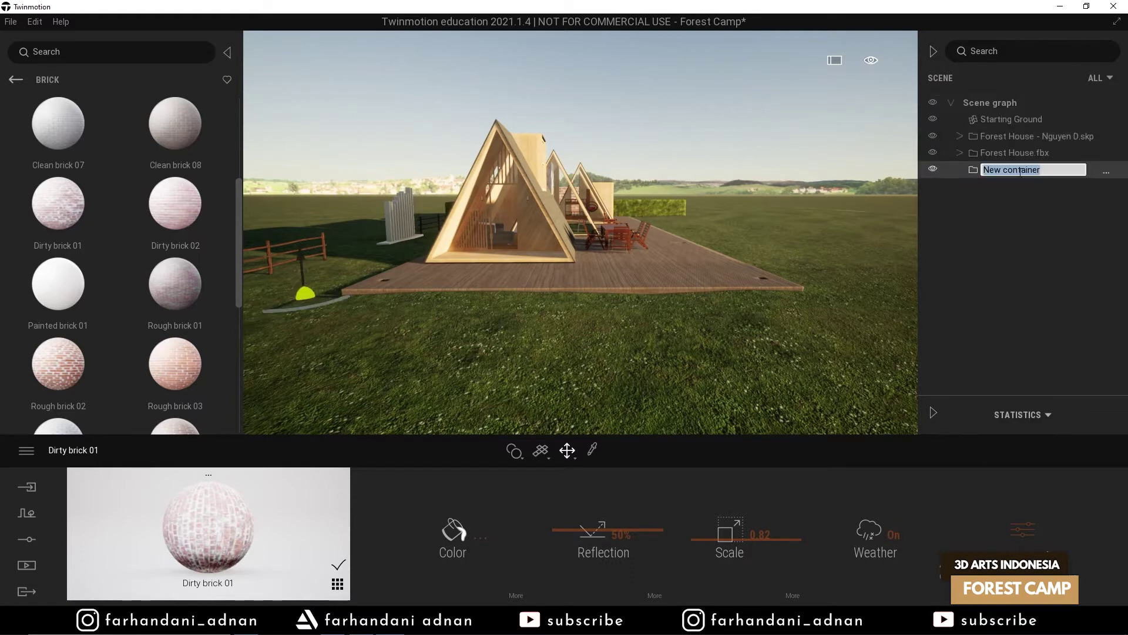
{"action": "type", "text": "IMport"}
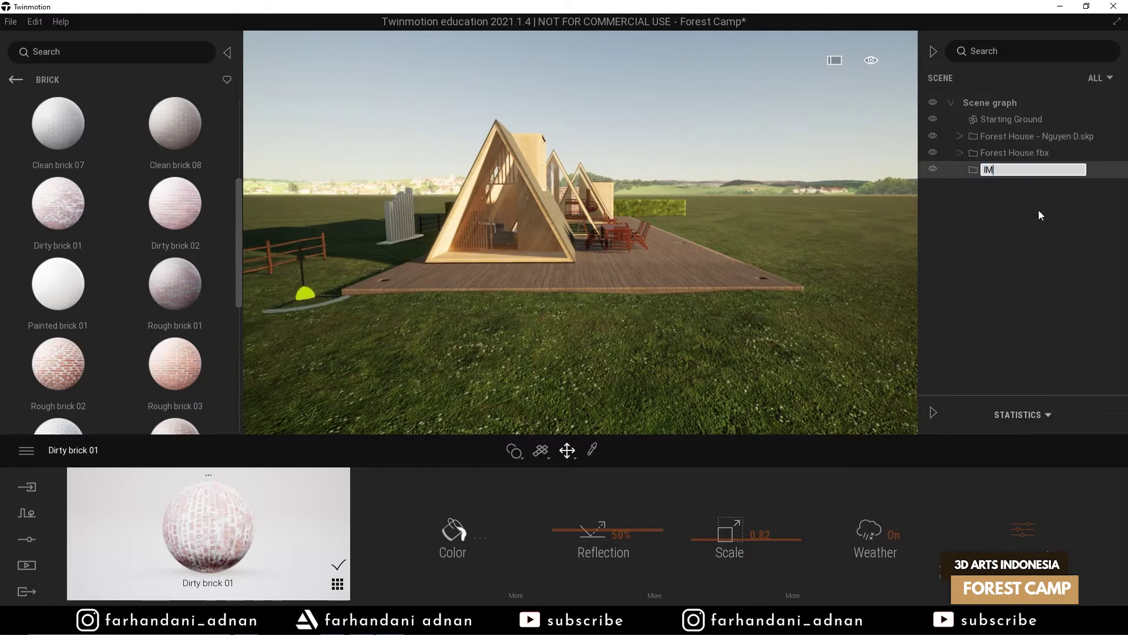
{"action": "key", "text": "Return"}
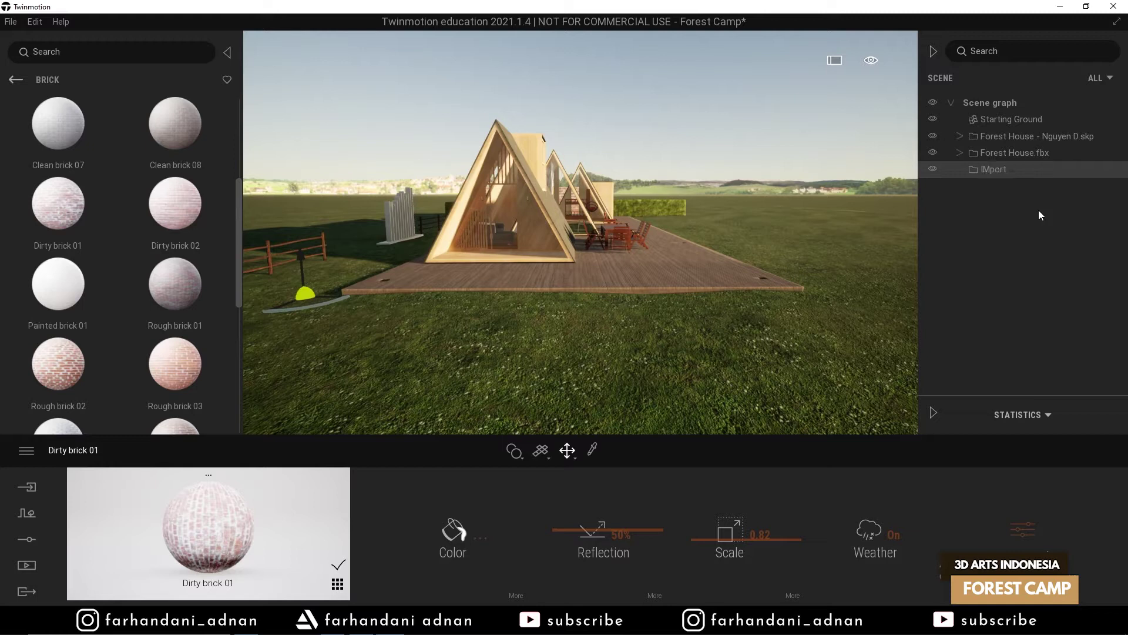
{"action": "right_click", "coordinate": [1003, 168]}
{"action": "left_click", "coordinate": [987, 277]}
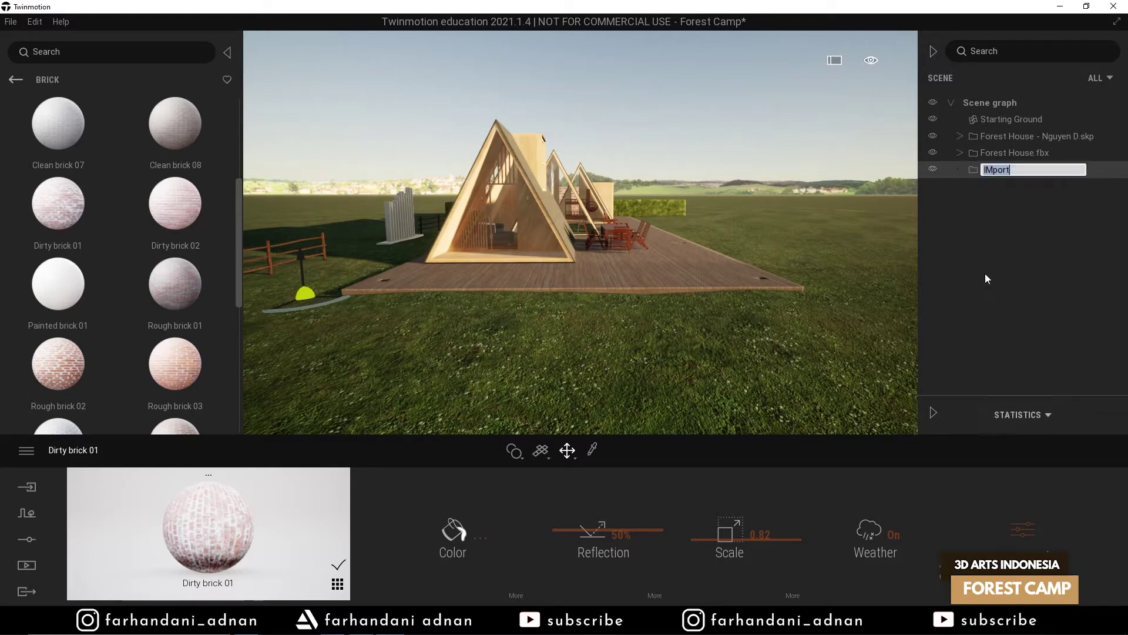
{"action": "type", "text": "Import"}
{"action": "key", "text": "Return"}
- Move both Forest House folders, the .skp and the .fbx, into the Import container and collapse it
{"action": "left_click_drag", "start_coordinate": [1013, 141], "coordinate": [1009, 171]}
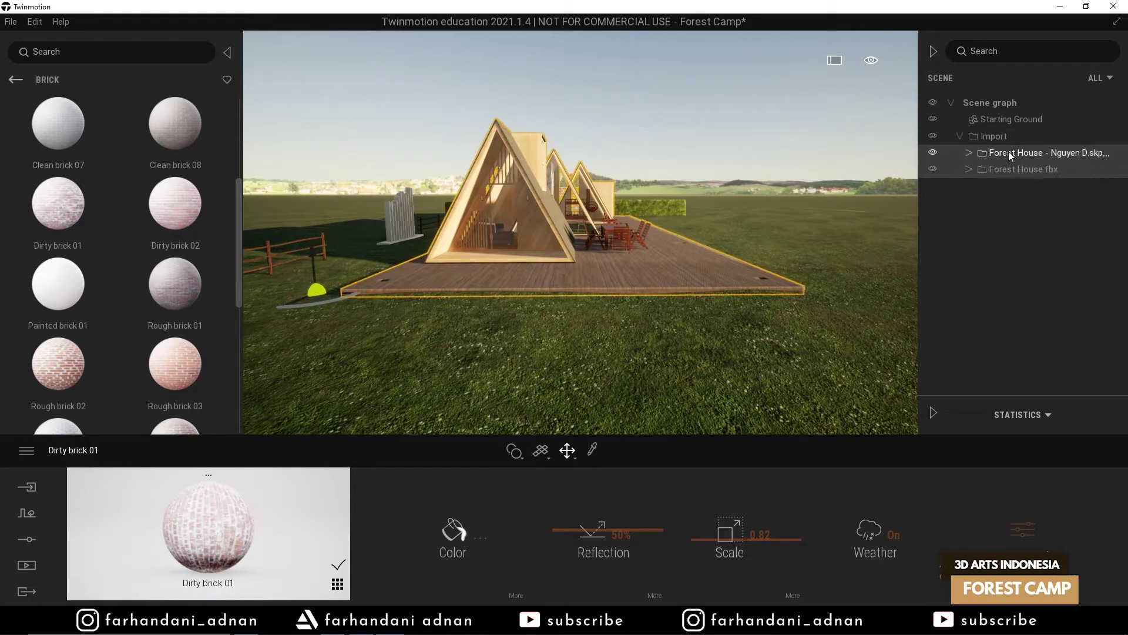
{"action": "left_click", "coordinate": [959, 139]}
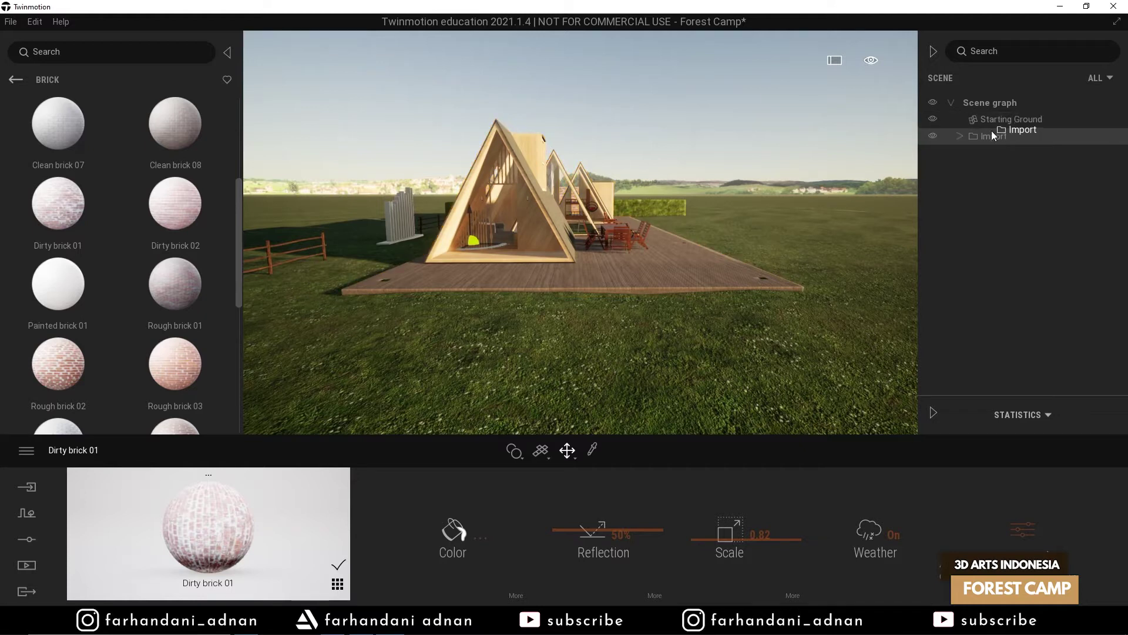
{"action": "left_click_drag", "start_coordinate": [1007, 143], "coordinate": [1006, 114]}
- Create another new container under the Scene graph root and name it Vegetasi
{"action": "middle_click_drag", "start_coordinate": [662, 298], "coordinate": [662, 335], "text": "shift"}
{"action": "left_click", "coordinate": [996, 104]}
{"action": "right_click", "coordinate": [997, 104]}
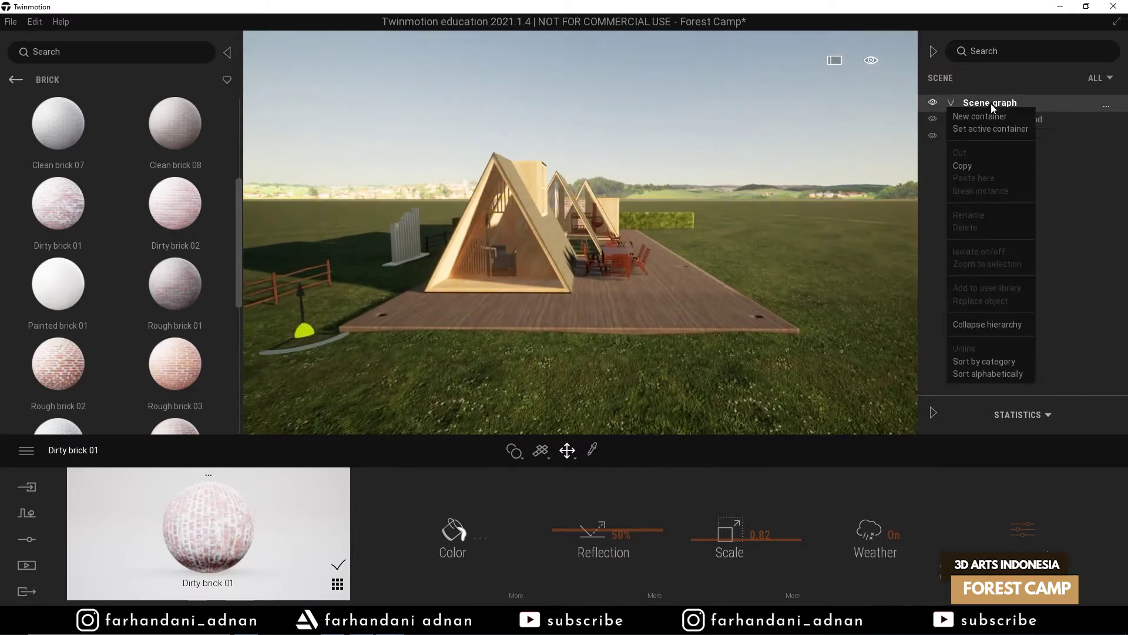
{"action": "left_click", "coordinate": [1000, 112]}
{"action": "key", "text": "BackSpace"}
{"action": "type", "text": "V"}
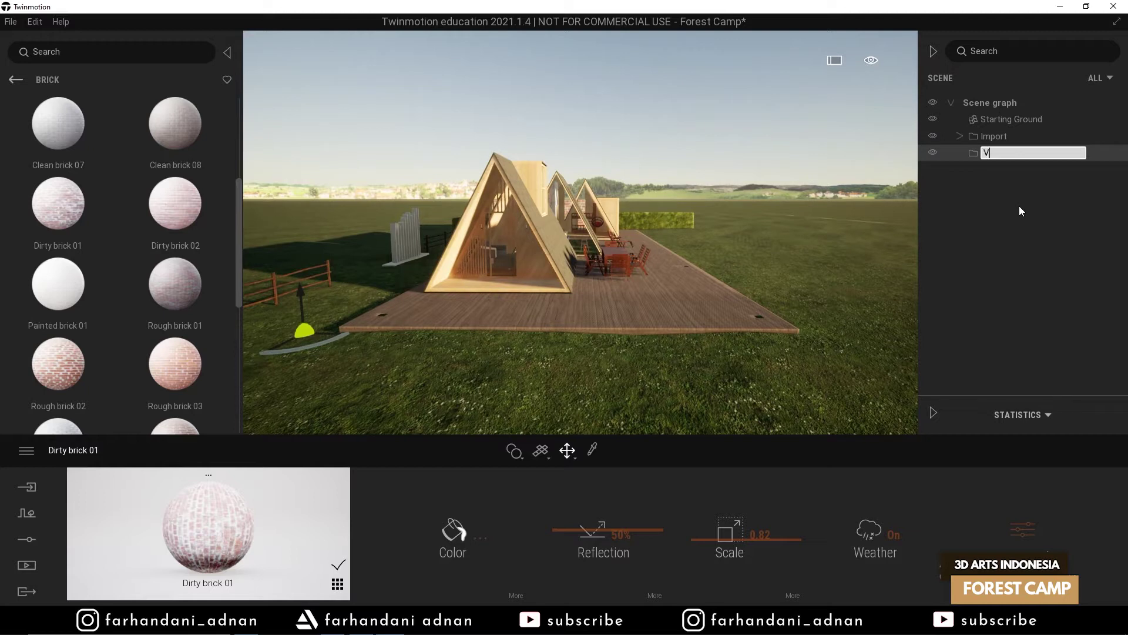
{"action": "type", "text": "egetasi"}
{"action": "key", "text": "Return"}
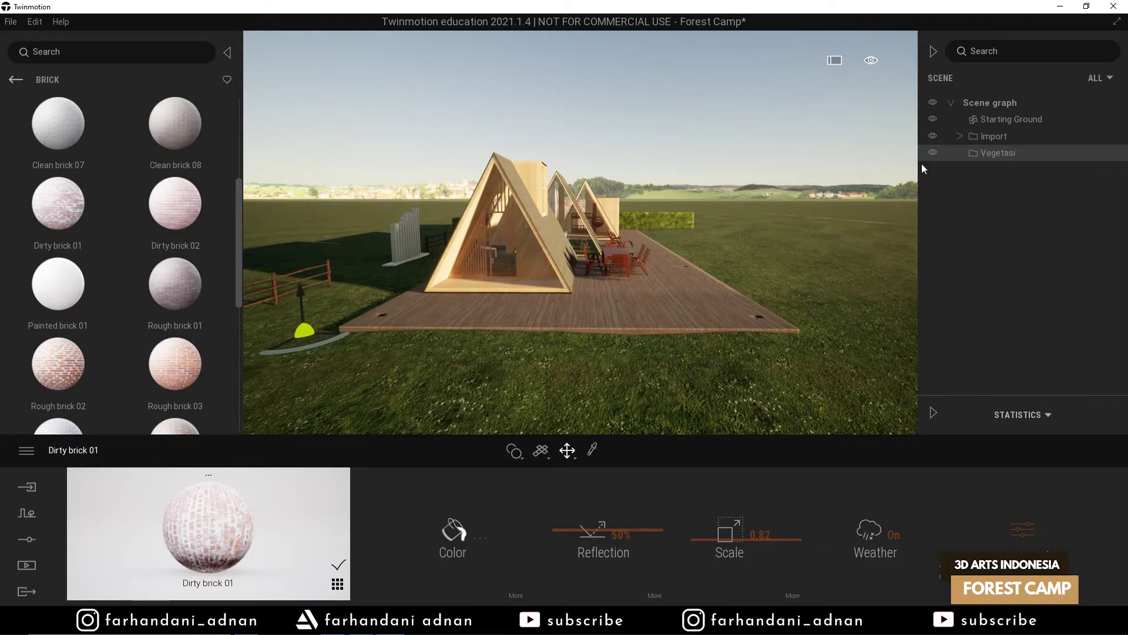
- Open the Vegetation scatter tool and show the Grass and flowers category of the vegetation library
{"action": "left_click", "coordinate": [20, 79]}
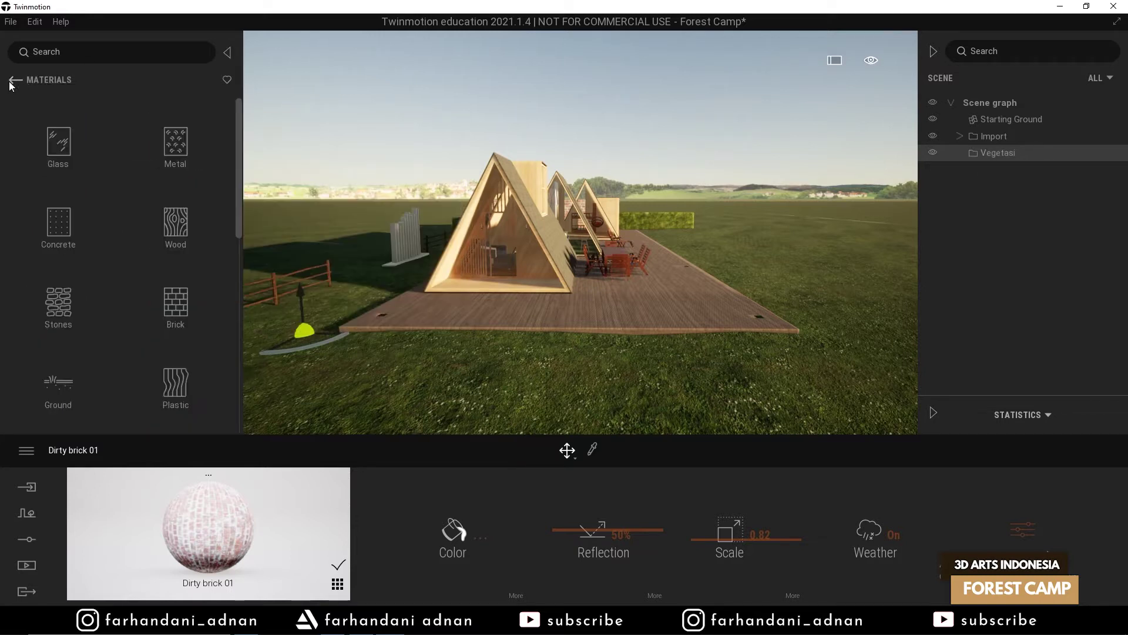
{"action": "left_click", "coordinate": [9, 81]}
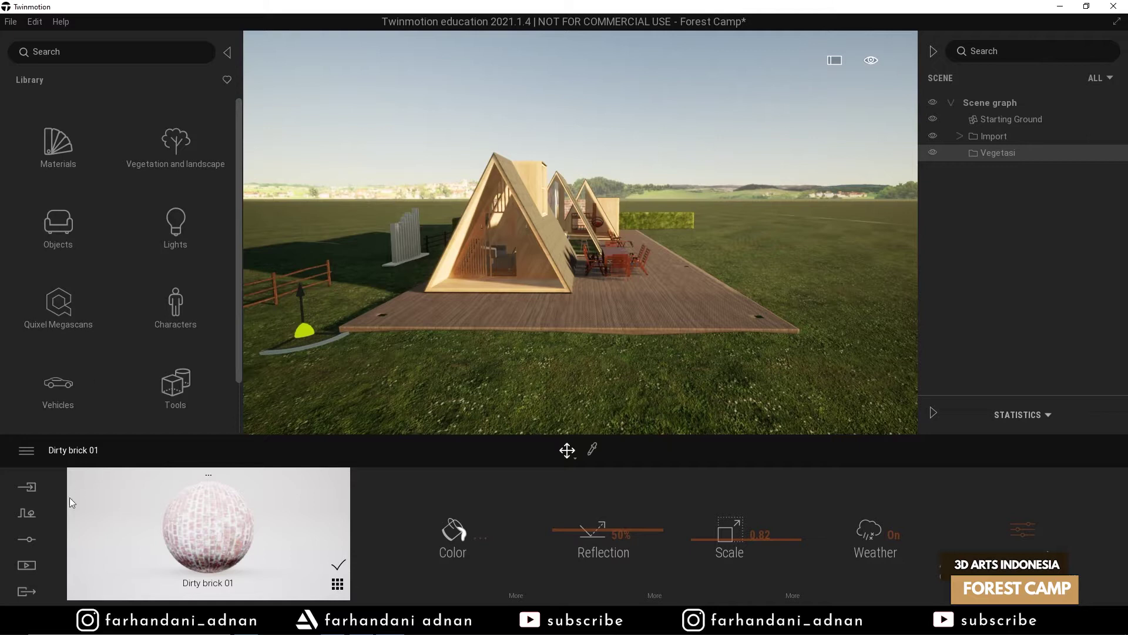
{"action": "left_click", "coordinate": [27, 541]}
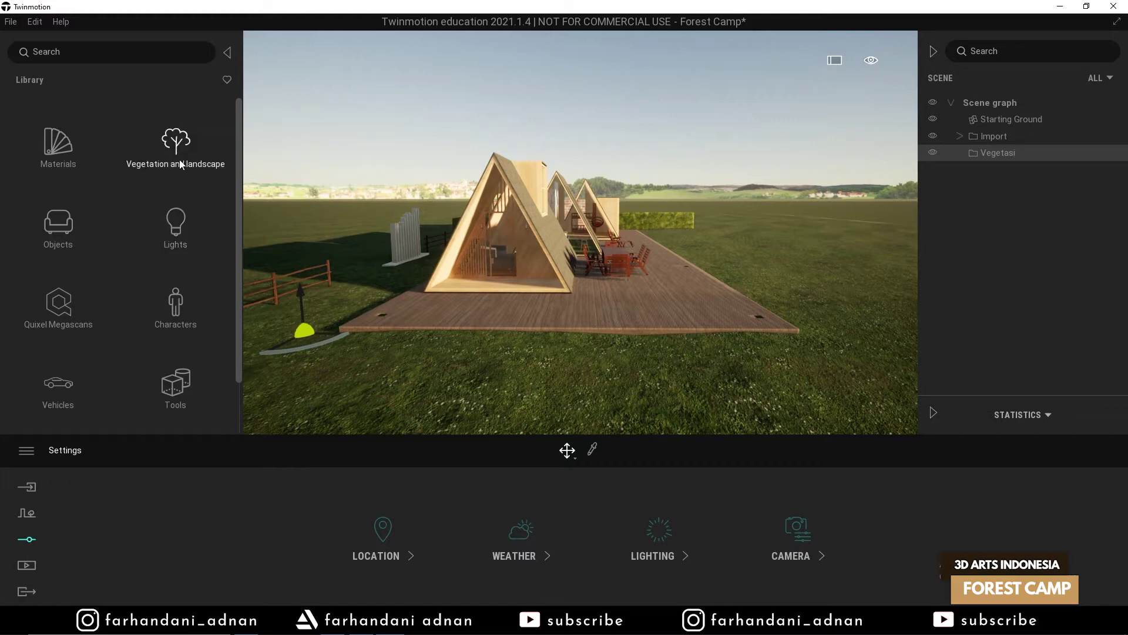
{"action": "left_click", "coordinate": [30, 514]}
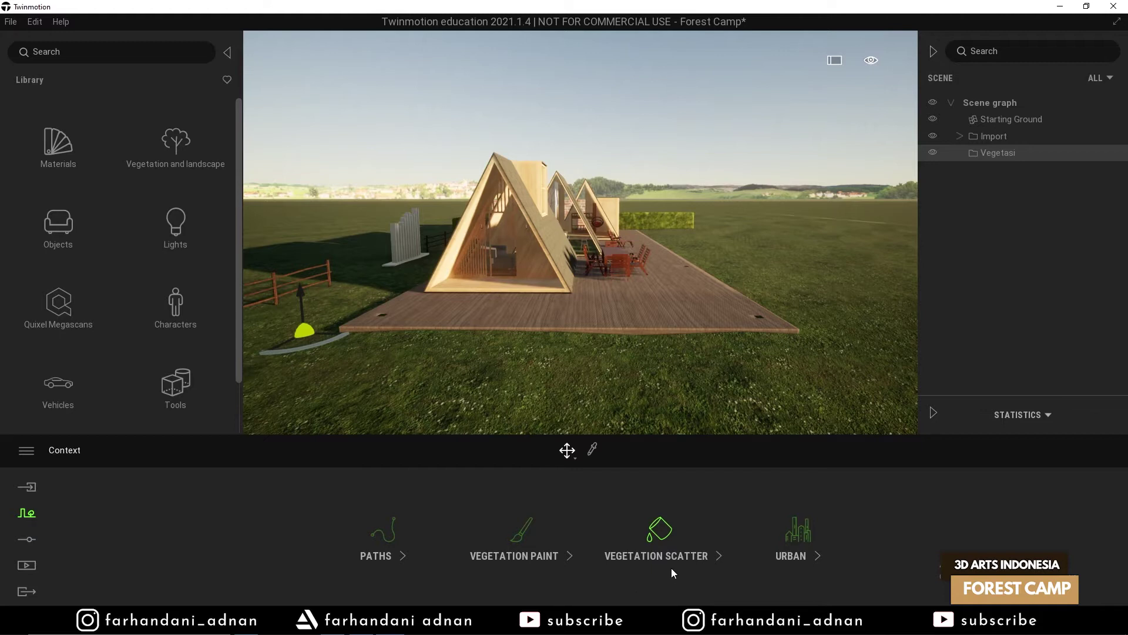
{"action": "left_click", "coordinate": [661, 532]}
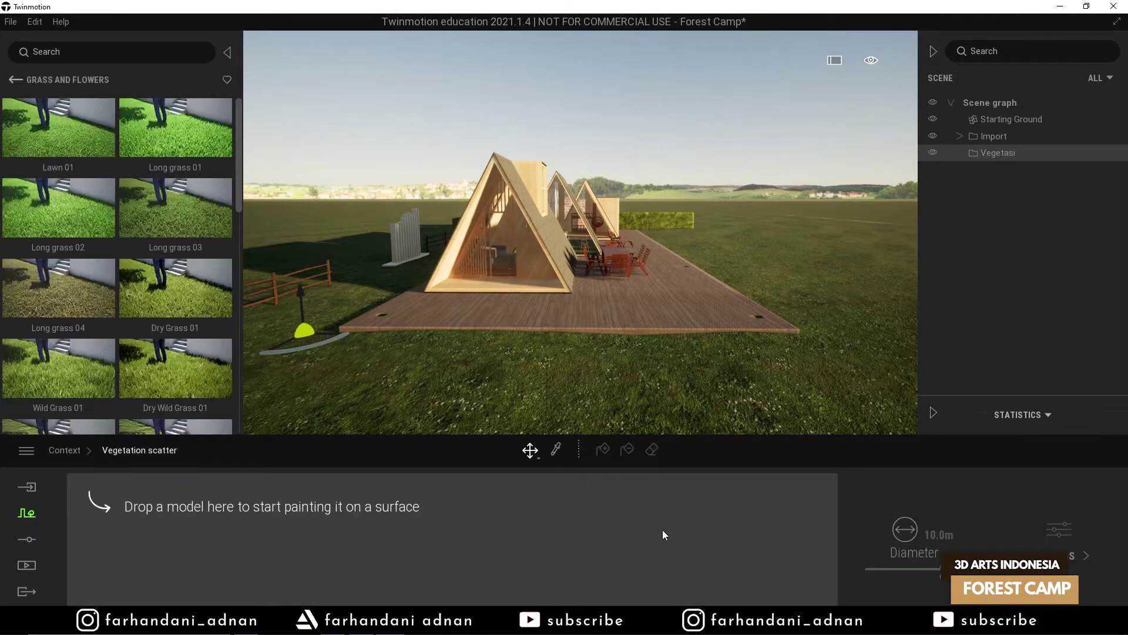
{"action": "mouse_move", "coordinate": [157, 297]}
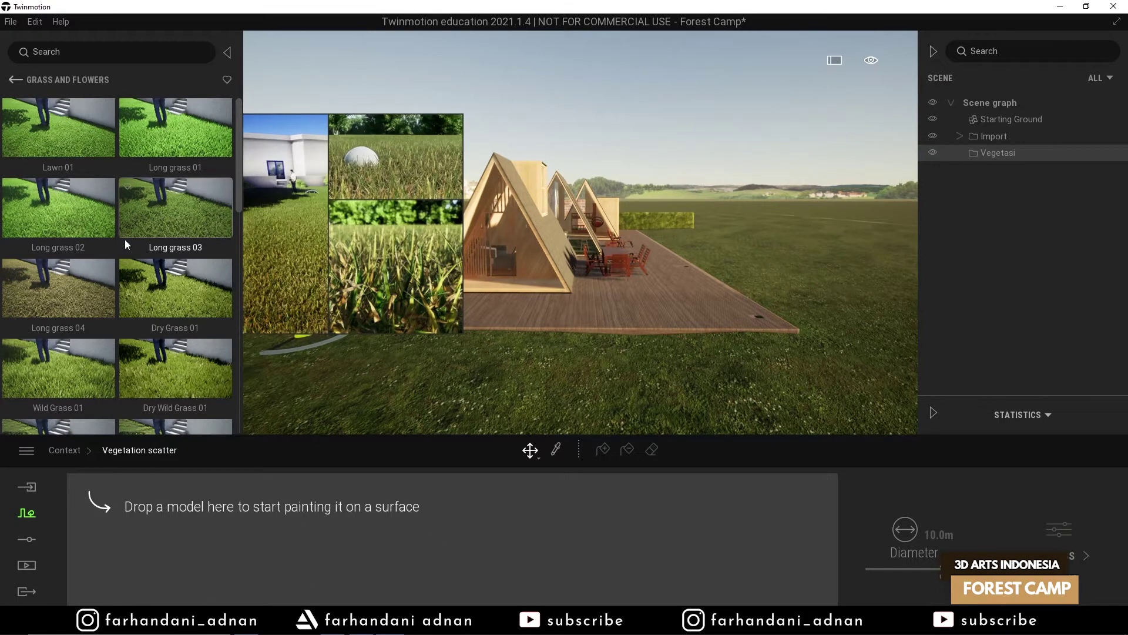
{"action": "left_click", "coordinate": [15, 80]}
{"action": "left_click", "coordinate": [16, 80]}
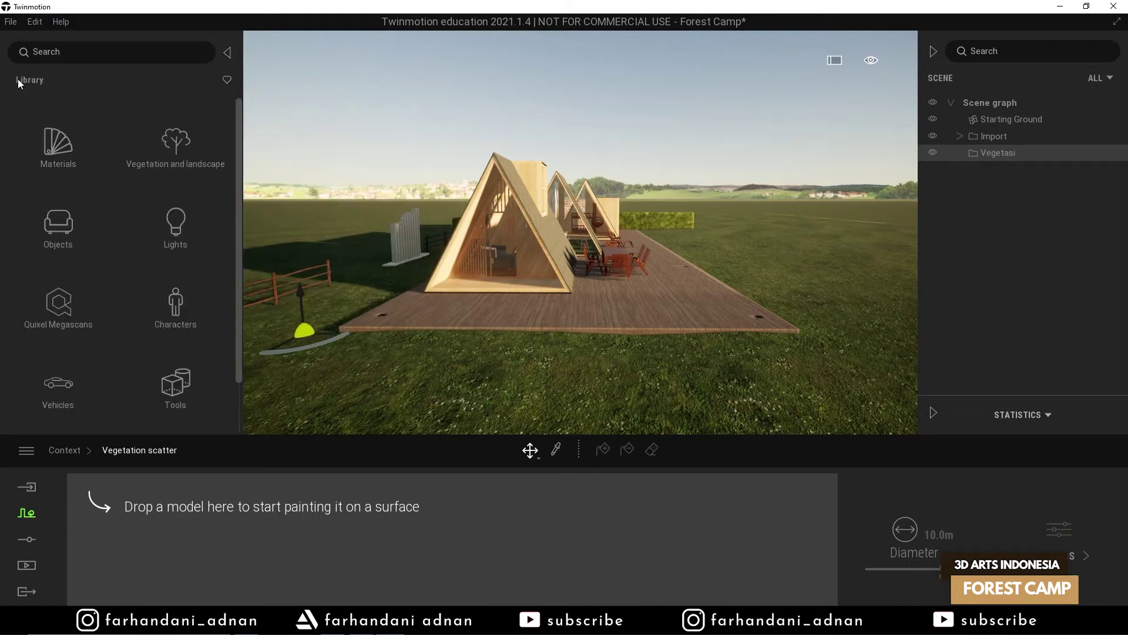
{"action": "left_click", "coordinate": [179, 149]}
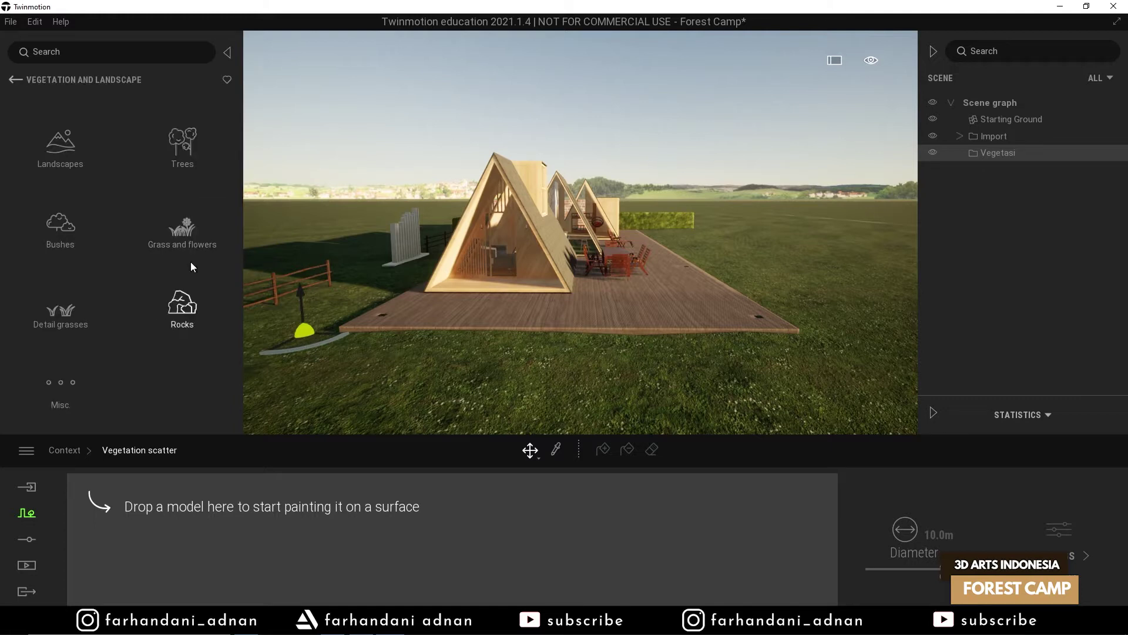
{"action": "left_click", "coordinate": [179, 246]}
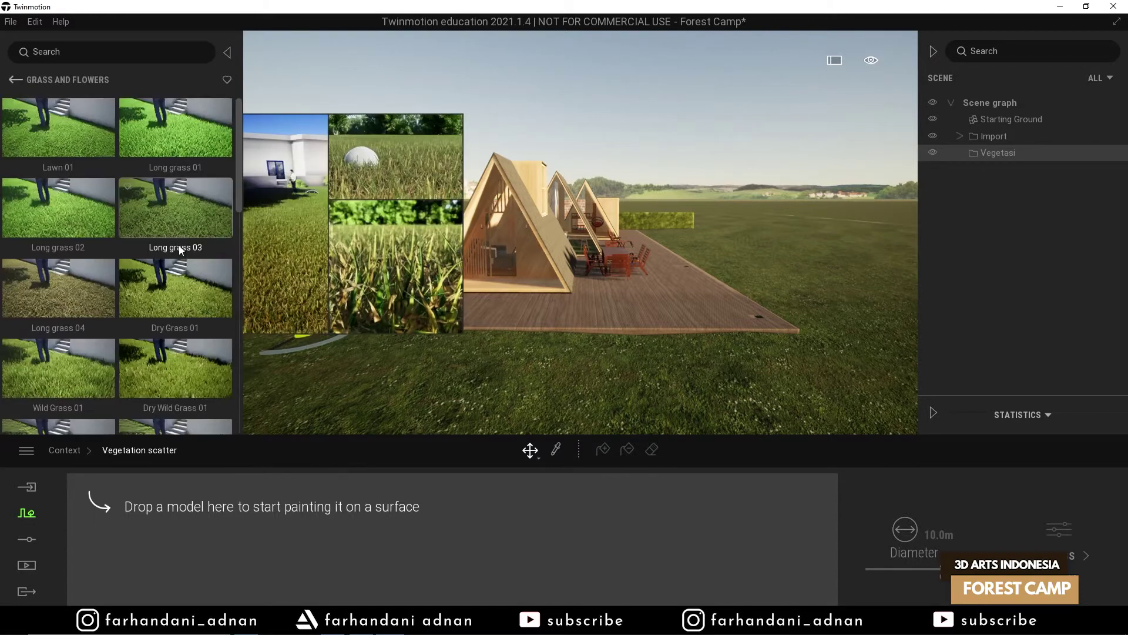
- Add Lawn 01, Long grass 01, Long grass 02, Wild Grass 01 and Dry Grass 01 to the vegetation scatter palette
{"action": "left_click_drag", "start_coordinate": [40, 124], "coordinate": [203, 513]}
{"action": "scroll", "coordinate": [121, 253], "scroll_direction": "up", "scroll_amount": 1}
{"action": "mouse_move", "coordinate": [167, 139]}
{"action": "left_click_drag", "start_coordinate": [167, 138], "coordinate": [266, 548]}
{"action": "left_click_drag", "start_coordinate": [86, 212], "coordinate": [321, 468]}
{"action": "scroll", "coordinate": [63, 344], "scroll_direction": "down", "scroll_amount": 1}
{"action": "left_click_drag", "start_coordinate": [63, 344], "coordinate": [509, 537]}
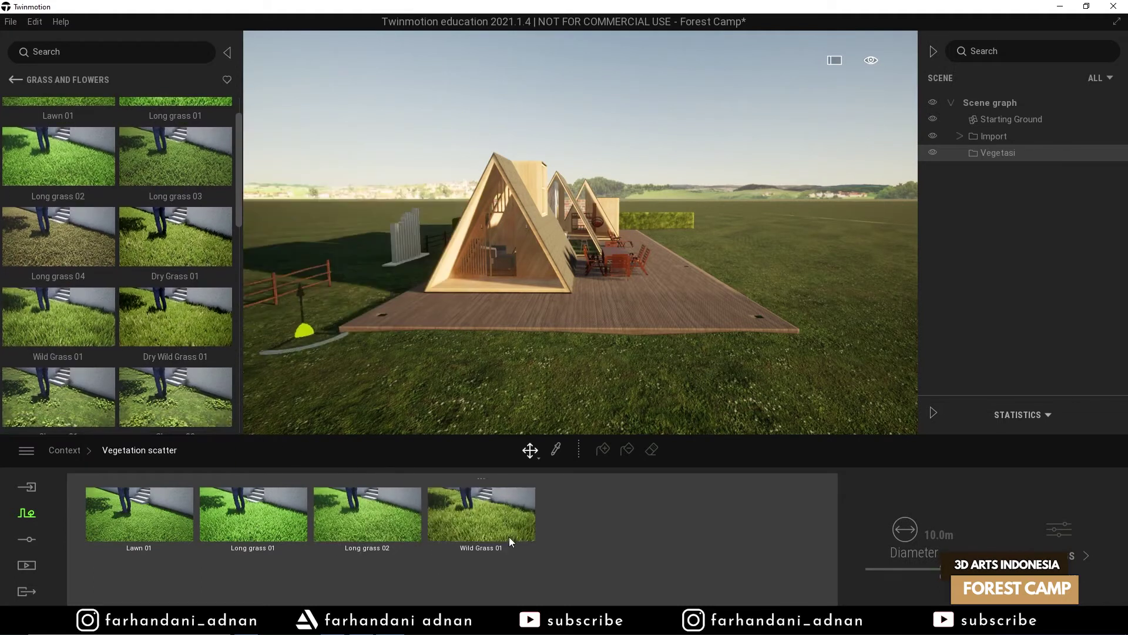
{"action": "mouse_move", "coordinate": [183, 246]}
{"action": "left_click_drag", "start_coordinate": [182, 246], "coordinate": [581, 512]}
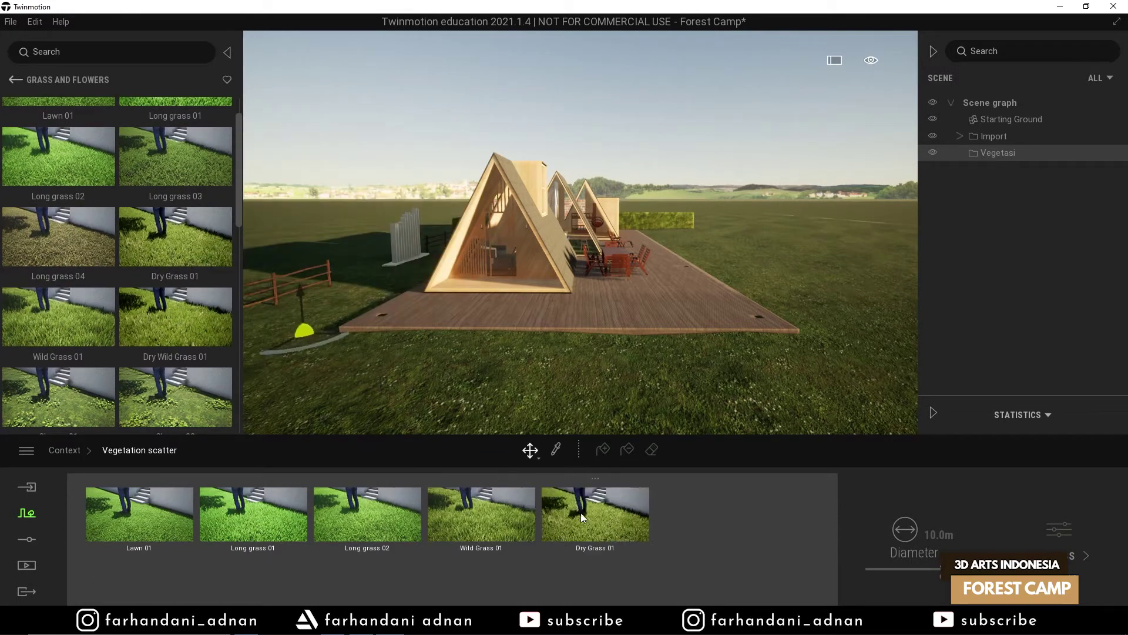
{"action": "scroll", "coordinate": [108, 358], "scroll_direction": "down", "scroll_amount": 2}
{"action": "mouse_move", "coordinate": [108, 358]}
{"action": "scroll", "coordinate": [107, 359], "scroll_direction": "down", "scroll_amount": 2}
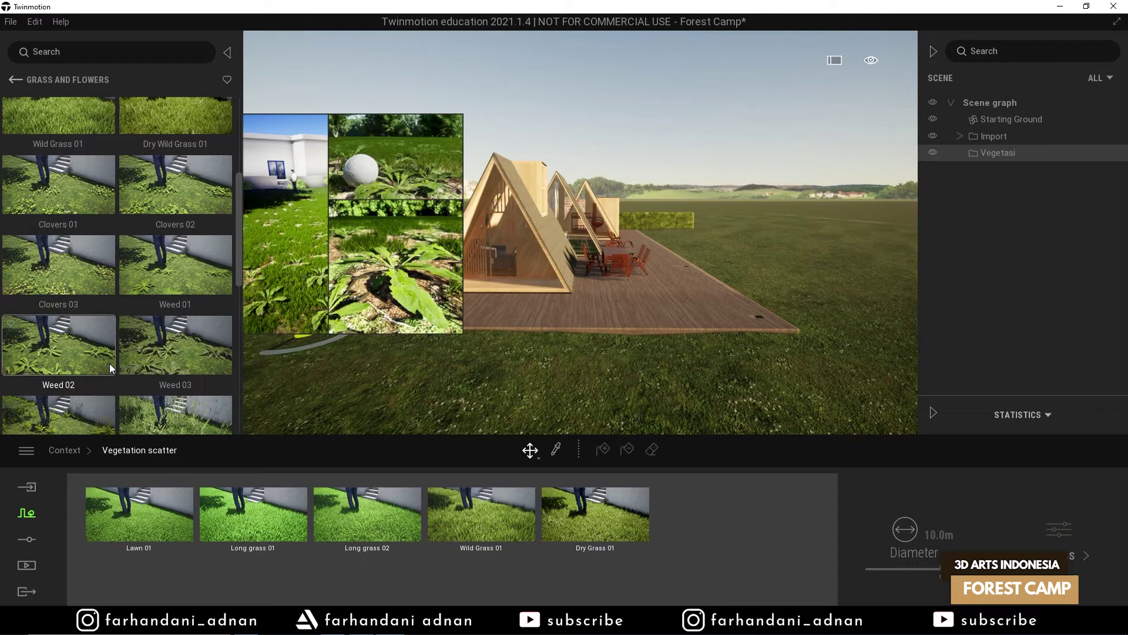
{"action": "scroll", "coordinate": [110, 363], "scroll_direction": "down", "scroll_amount": 1}
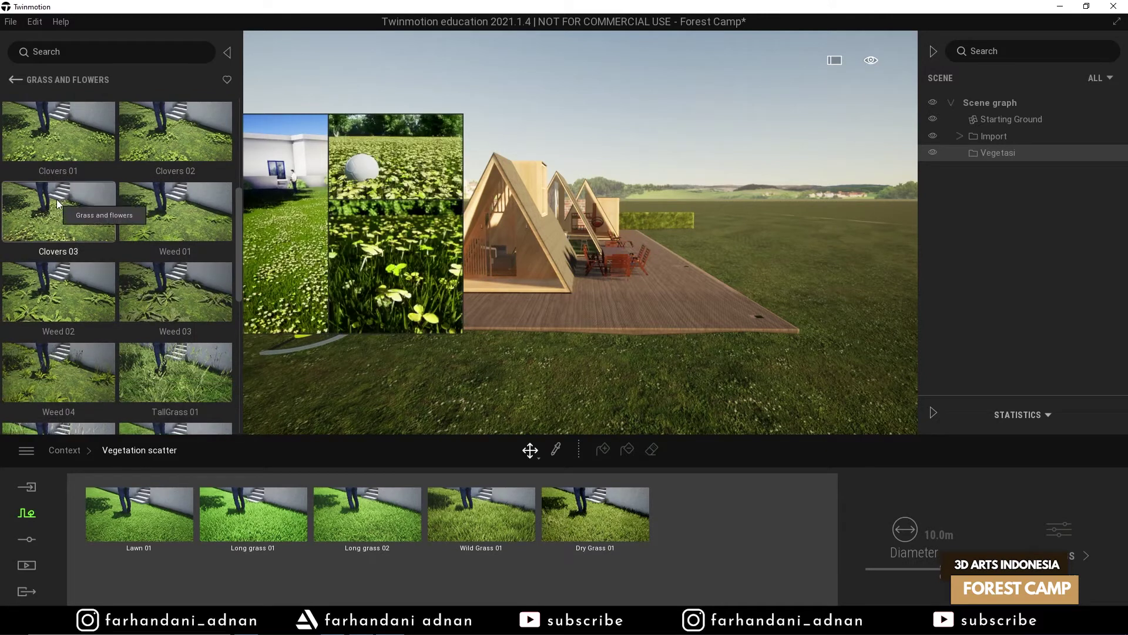
{"action": "scroll", "coordinate": [83, 259], "scroll_direction": "up", "scroll_amount": 2}
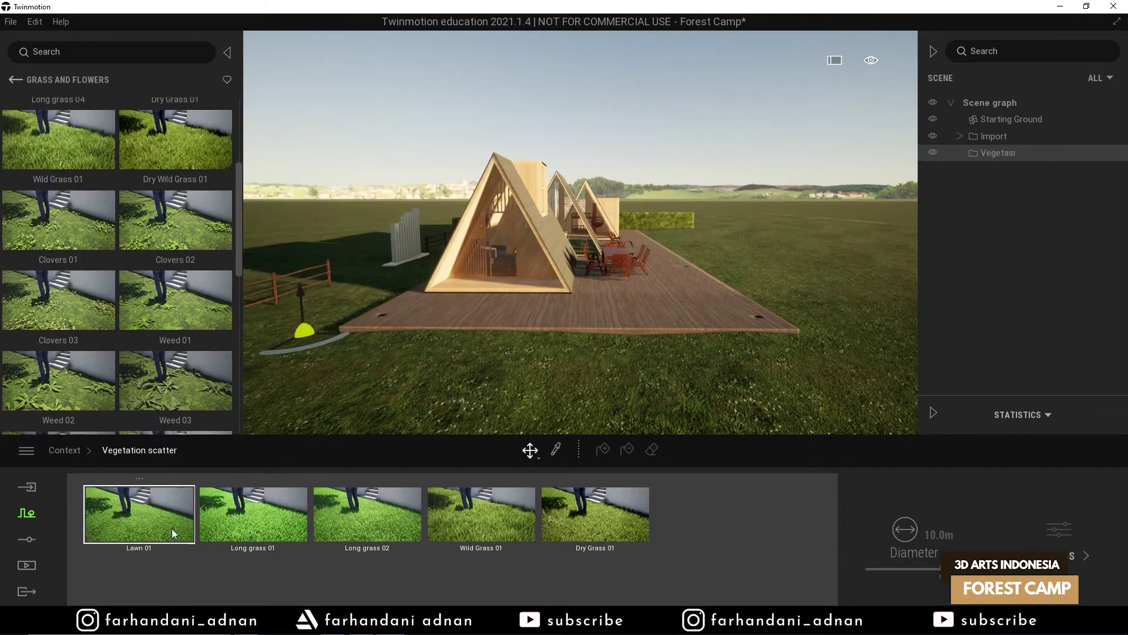
- Select all five grasses in the scatter palette and scatter them over the ground around the deck
{"action": "left_click", "coordinate": [584, 527], "text": "shift"}
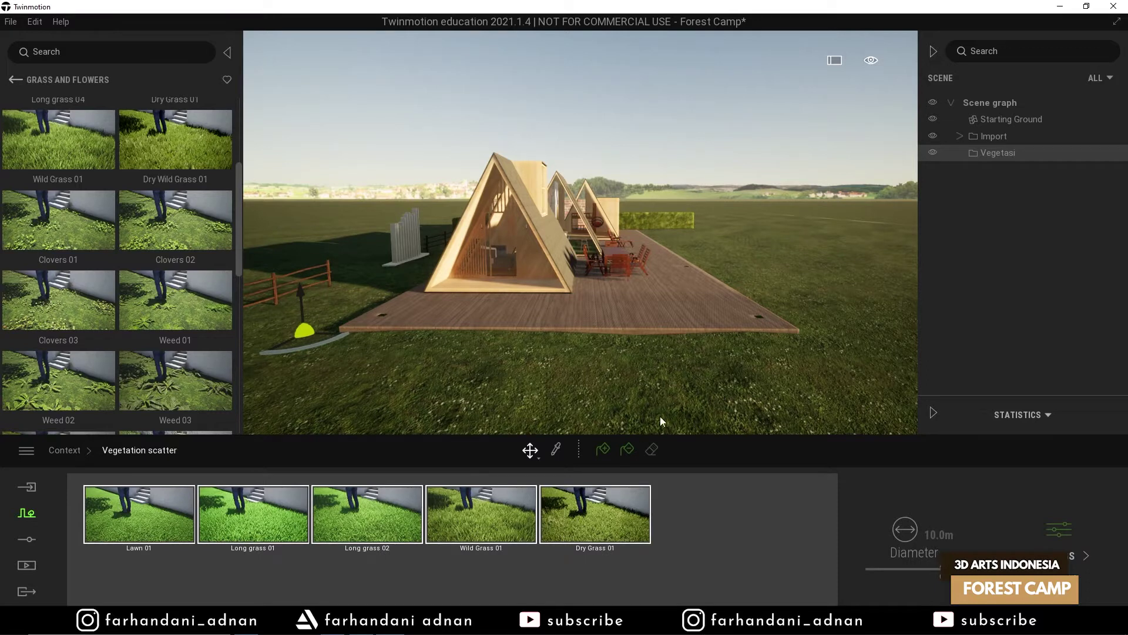
{"action": "left_click", "coordinate": [605, 453]}
{"action": "key", "text": "s"}
{"action": "right_click_drag", "start_coordinate": [686, 310], "coordinate": [754, 301]}
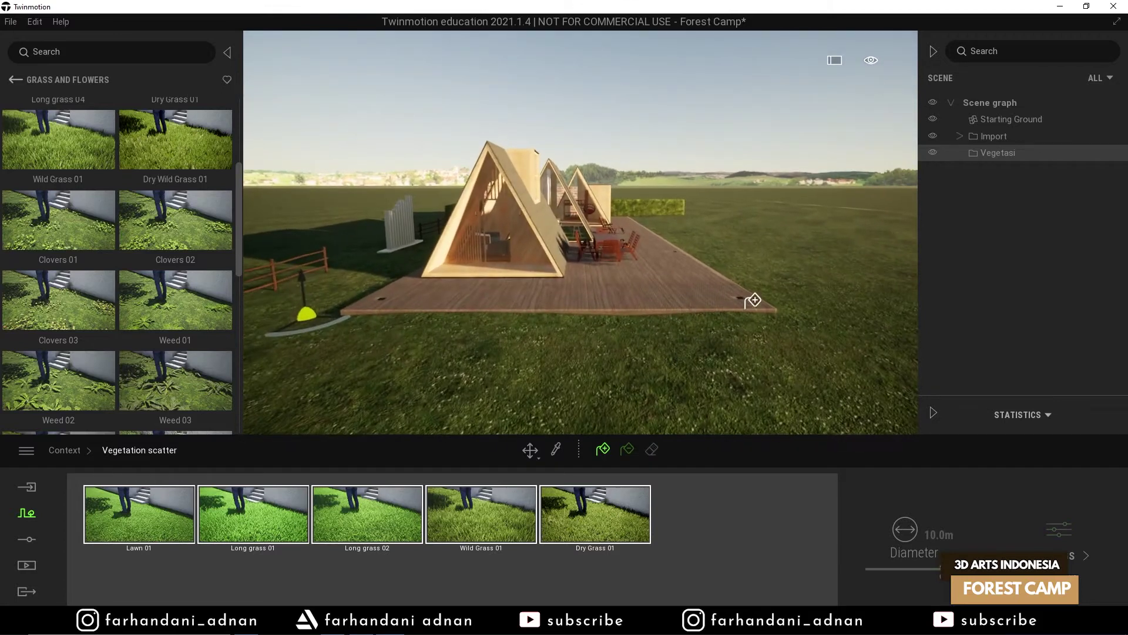
{"action": "left_click", "coordinate": [805, 293]}
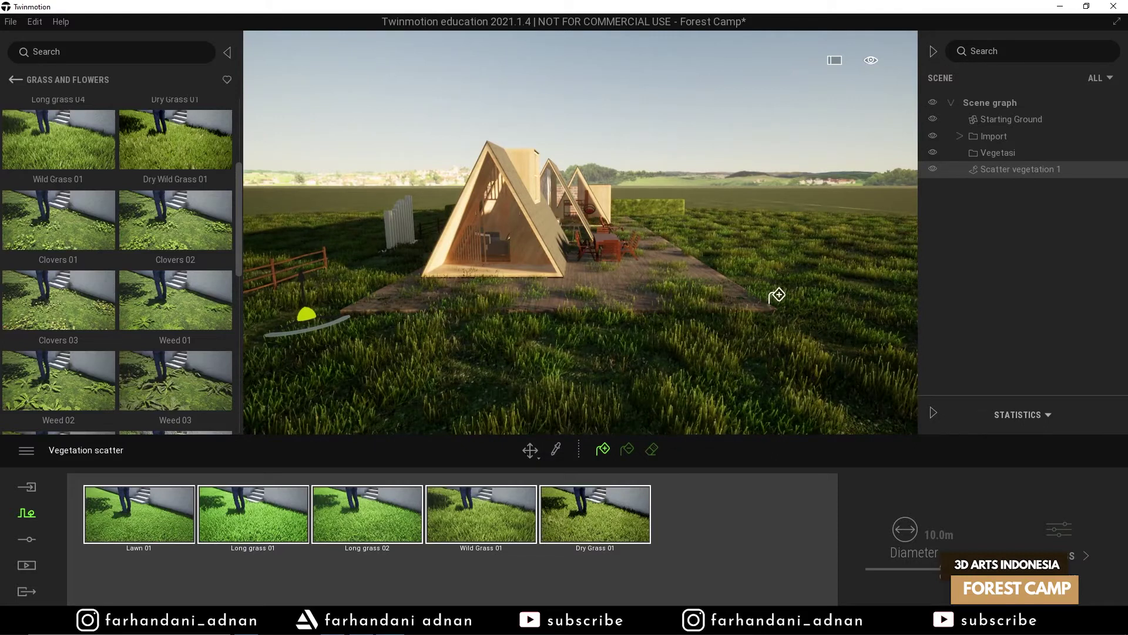
- Examine the scattered grass around the house and on the deck from close up and from a distance
{"action": "key", "text": "d"}
{"action": "key", "text": "a"}
{"action": "key", "text": "w"}
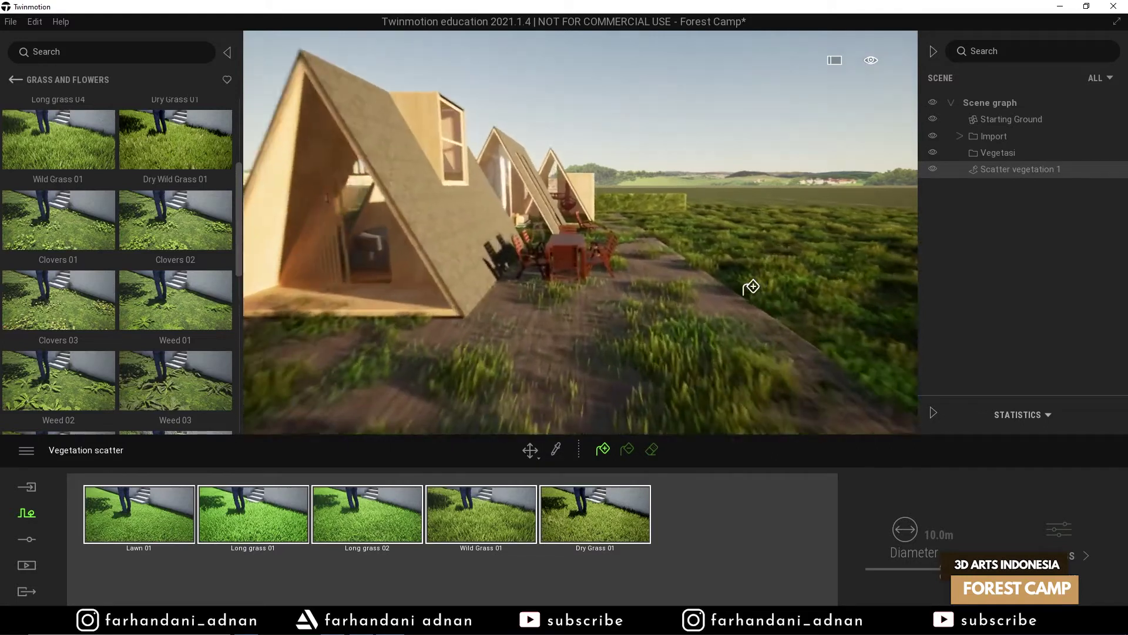
{"action": "key", "text": "s"}
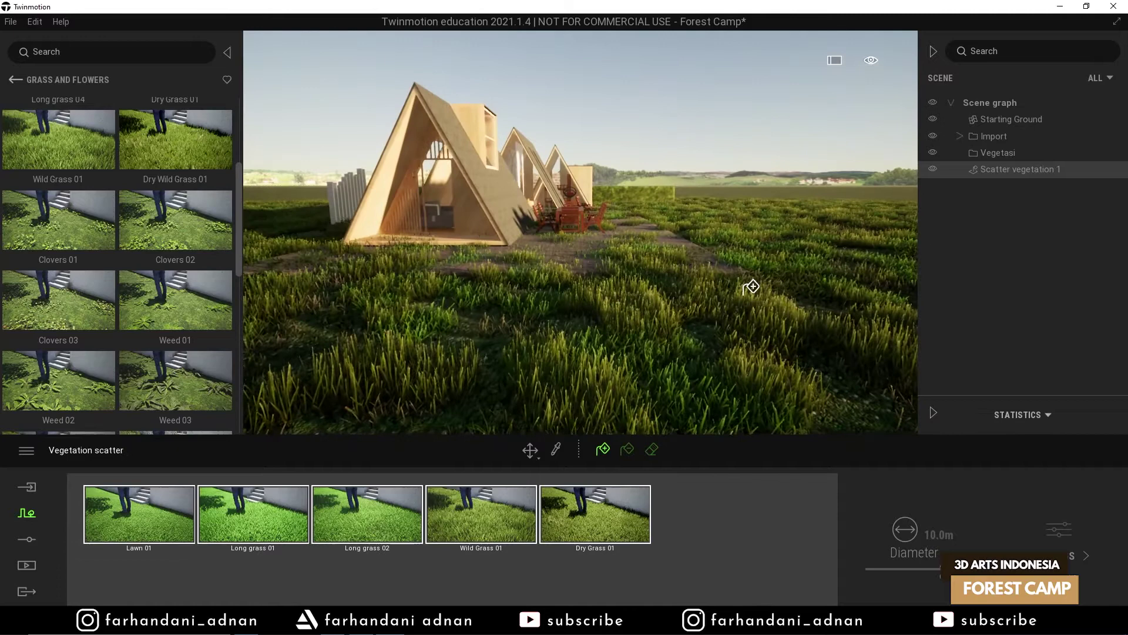
{"action": "key", "text": "a"}
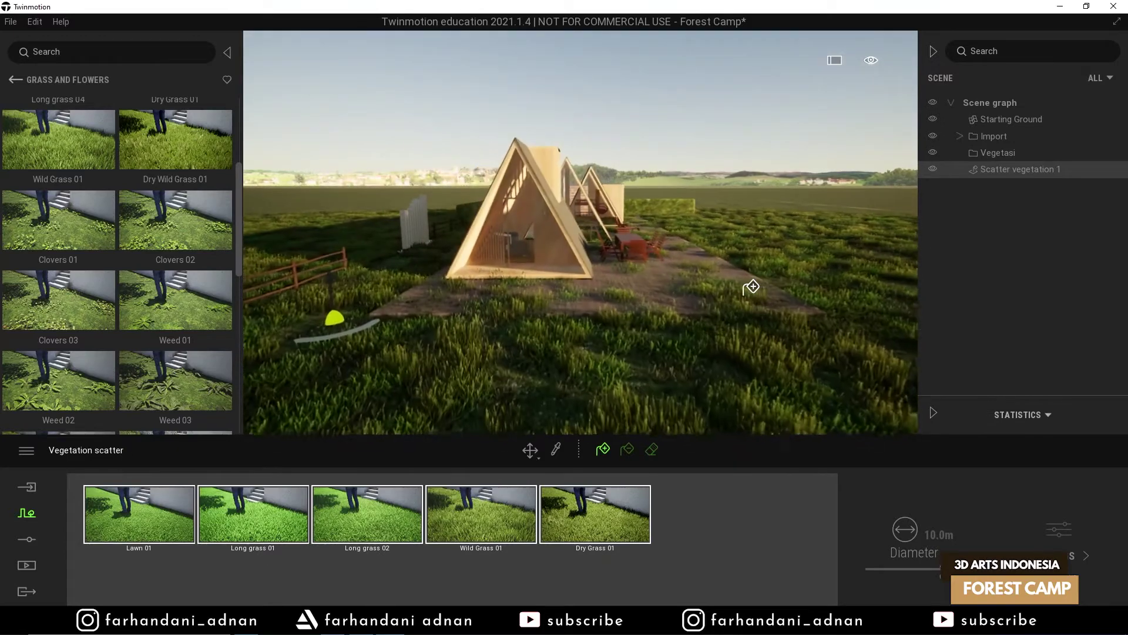
- Set the size of the scattered Lawn 01 grass to 27%
{"action": "key", "text": "d"}
{"action": "key", "text": "w"}
{"action": "right_click_drag", "start_coordinate": [752, 287], "coordinate": [799, 350]}
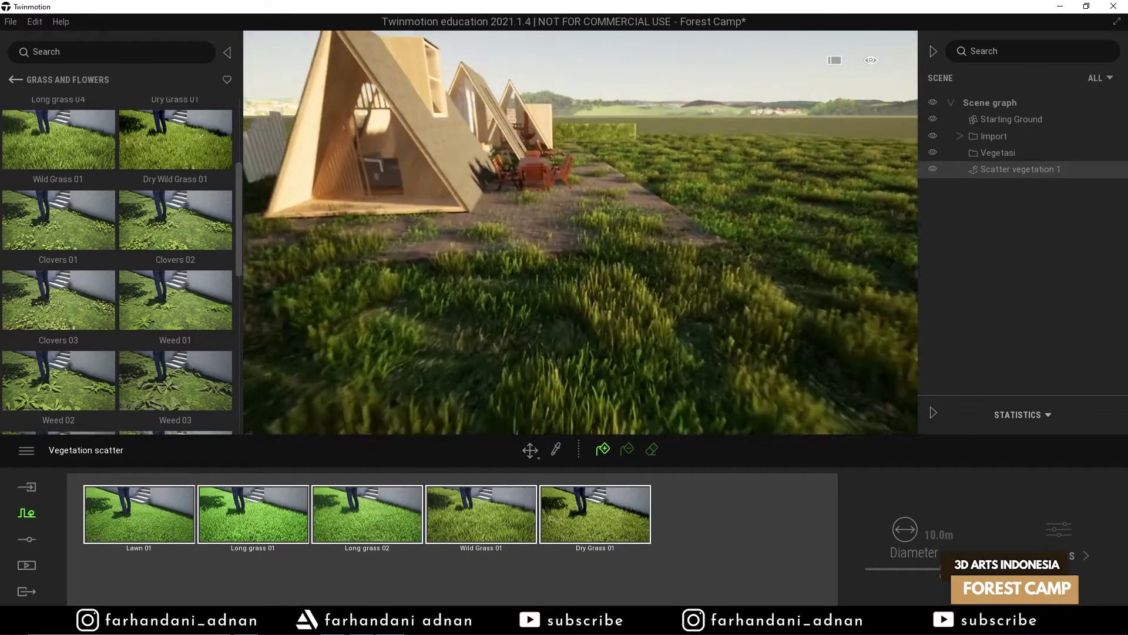
{"action": "key", "text": "q"}
{"action": "key", "text": "e"}
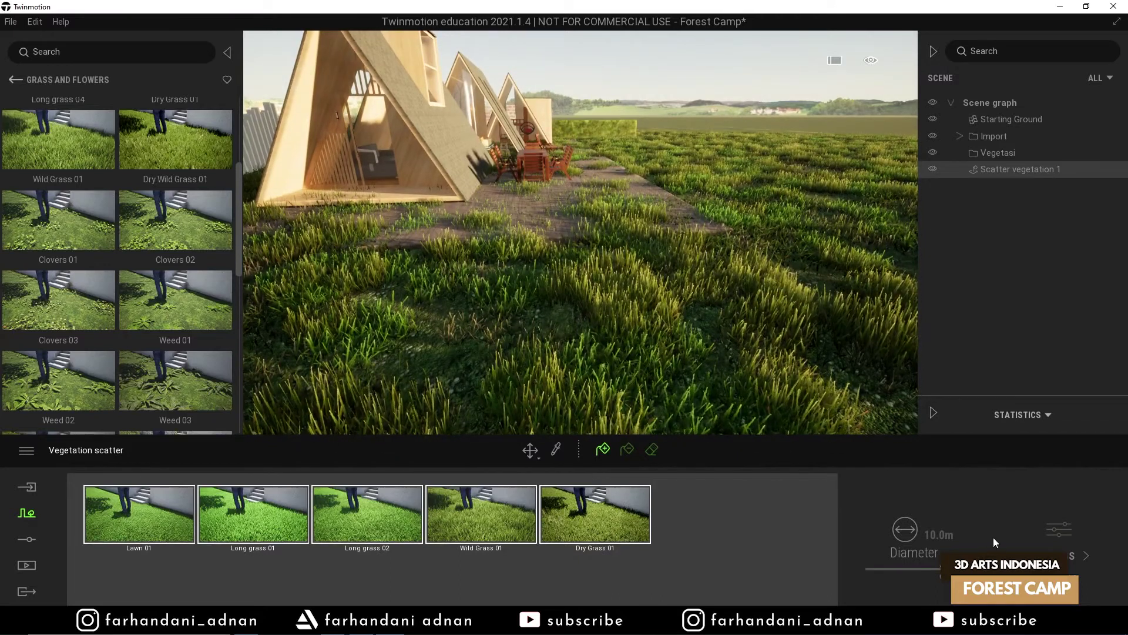
{"action": "left_click", "coordinate": [139, 514]}
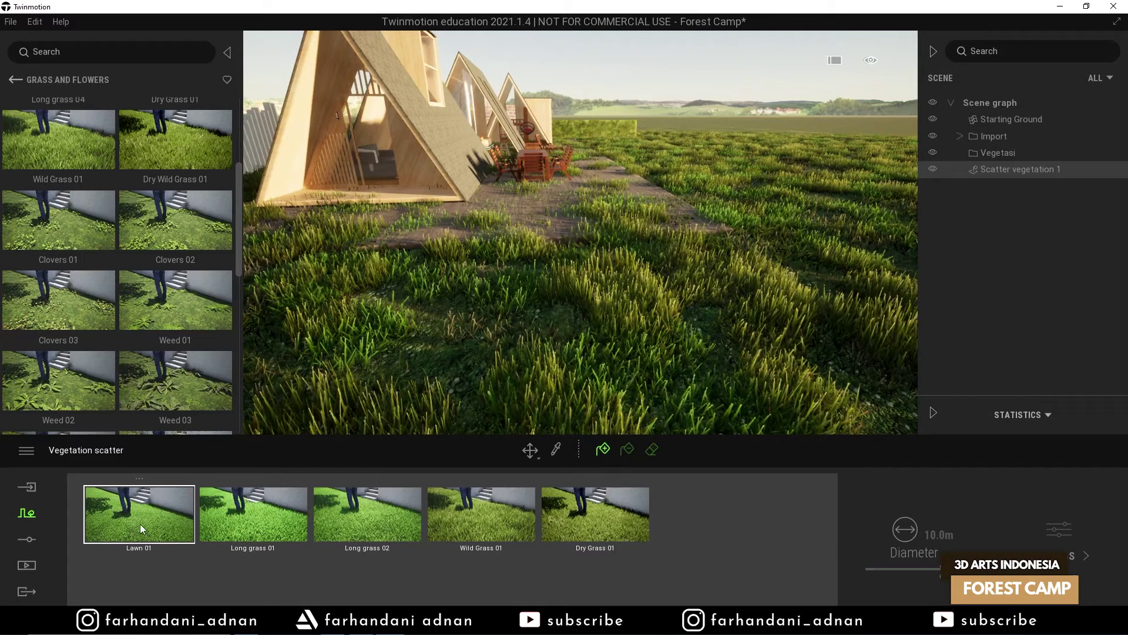
{"action": "key", "text": "a"}
{"action": "key", "text": "d"}
{"action": "key", "text": "Escape"}
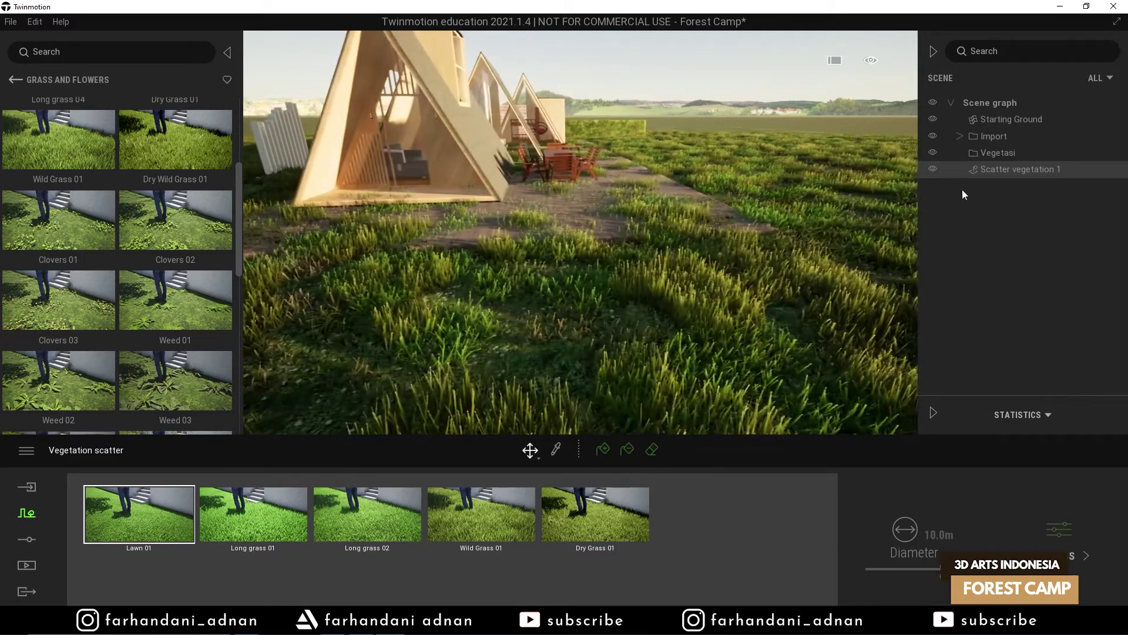
{"action": "left_click", "coordinate": [997, 168]}
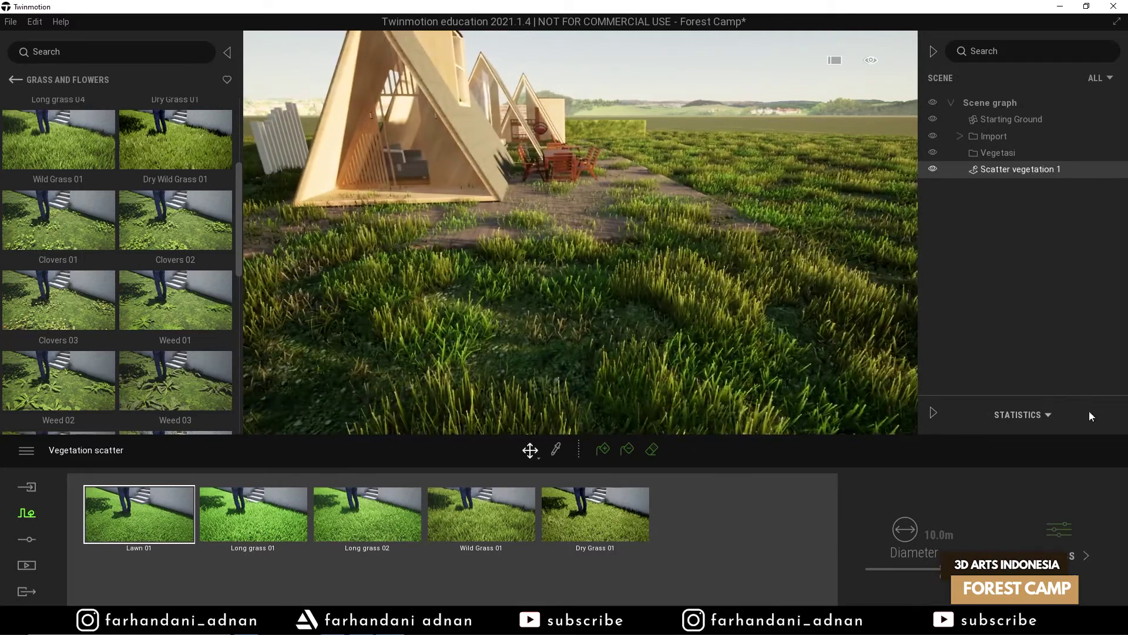
{"action": "left_click", "coordinate": [1055, 531]}
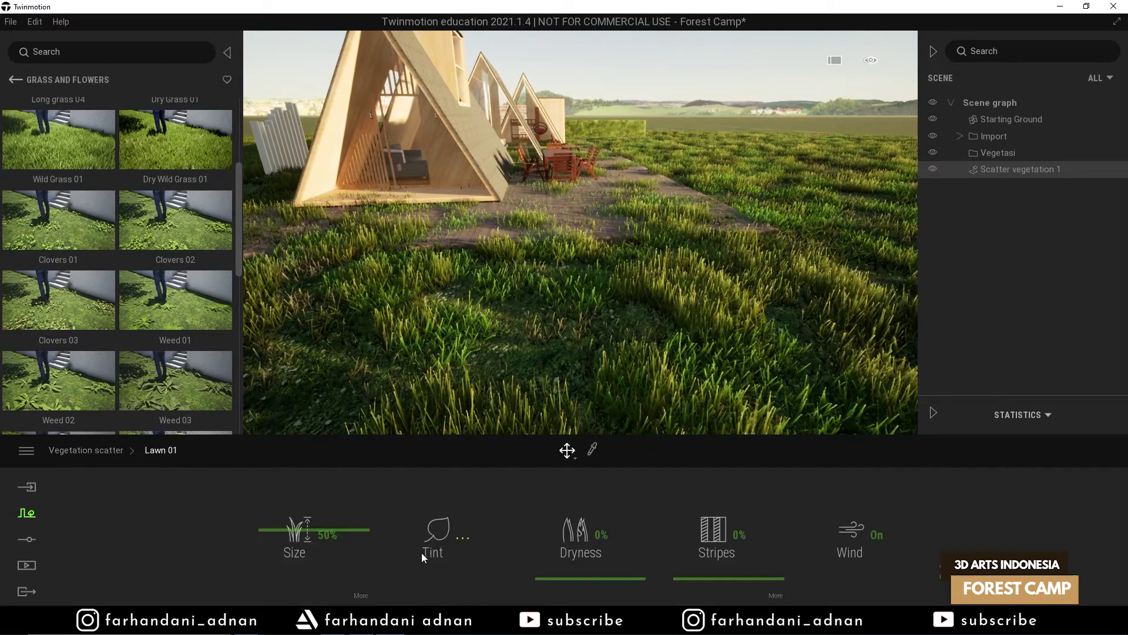
{"action": "mouse_move", "coordinate": [277, 527]}
{"action": "left_mouse_down"}
{"action": "mouse_move", "coordinate": [271, 584]}
{"action": "mouse_move", "coordinate": [268, 544]}
{"action": "left_mouse_up"}
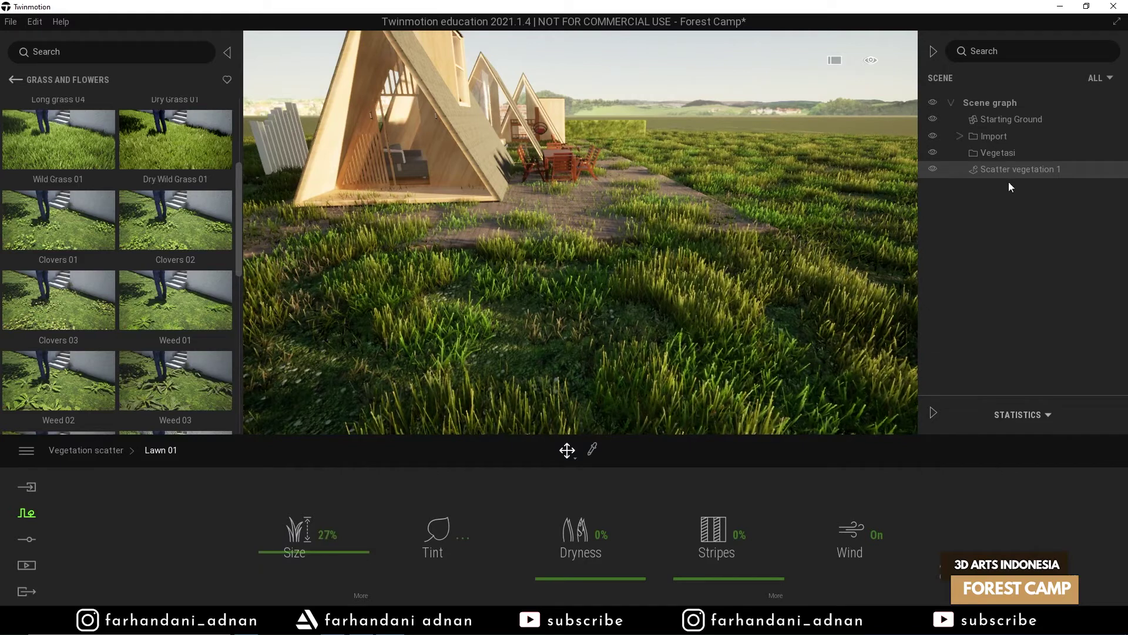
- Try to change the size of all five scattered grasses together, and undo the change
{"action": "left_click", "coordinate": [88, 451]}
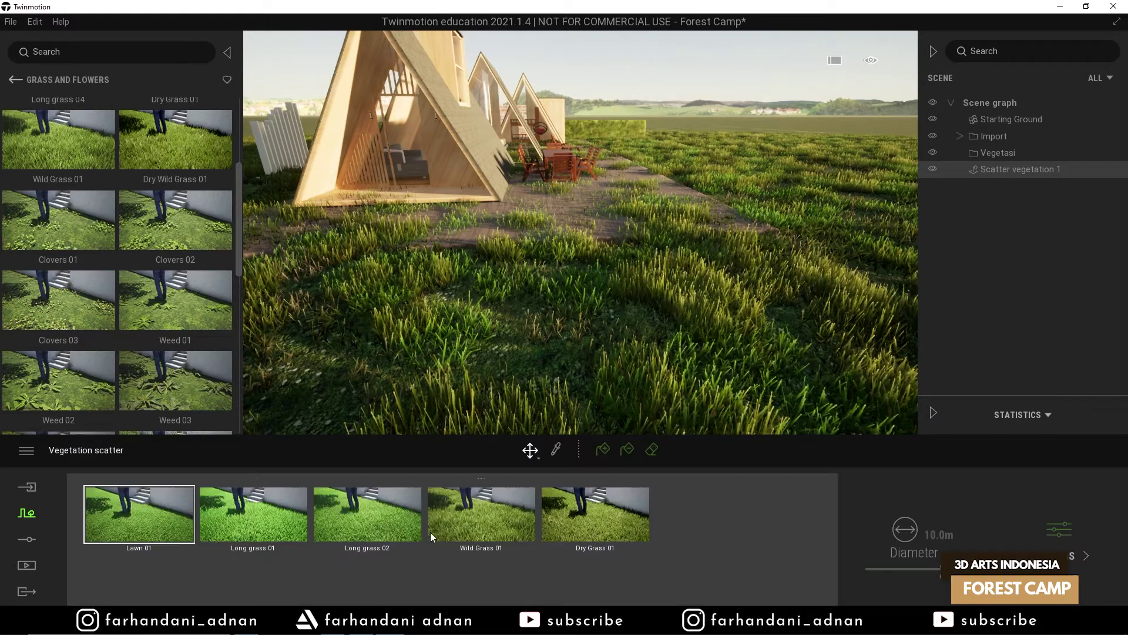
{"action": "left_click", "coordinate": [545, 516], "text": "shift"}
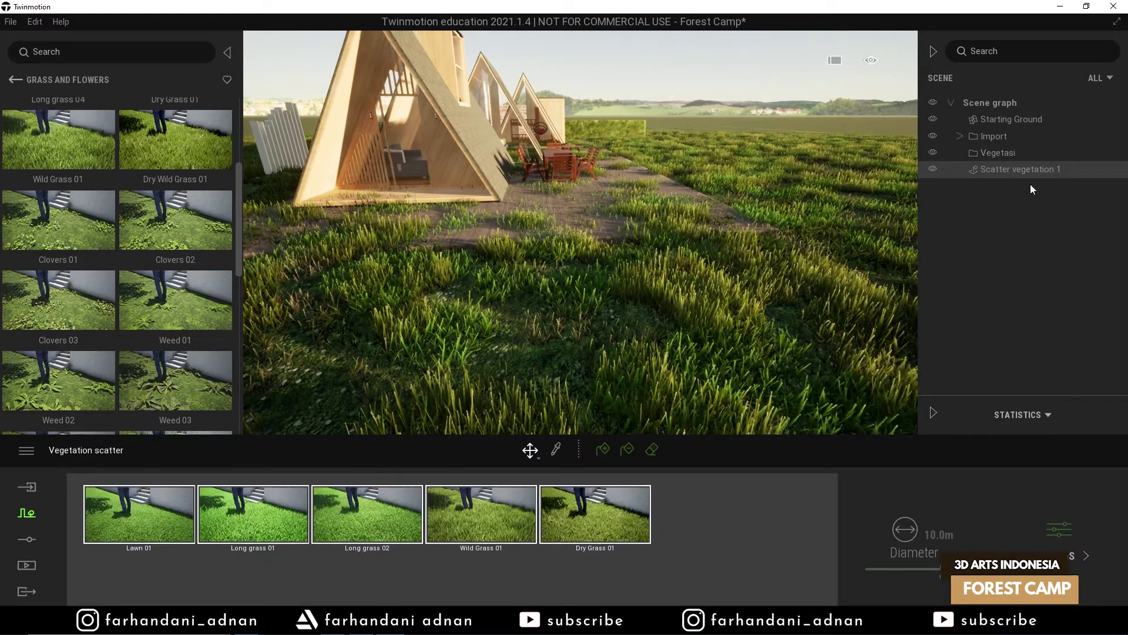
{"action": "left_click", "coordinate": [1073, 532]}
{"action": "left_click_drag", "start_coordinate": [281, 581], "coordinate": [297, 563]}
{"action": "key", "text": "ctrl+z"}
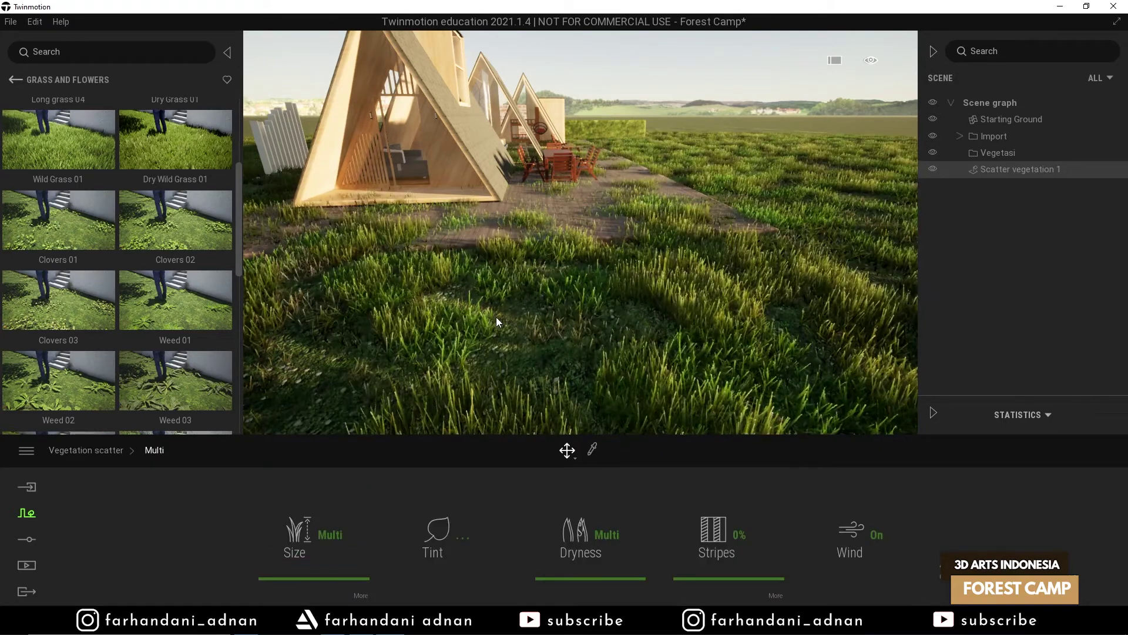
- Select all five grasses in the scatter palette and set their size to 20%
{"action": "left_click", "coordinate": [82, 451]}
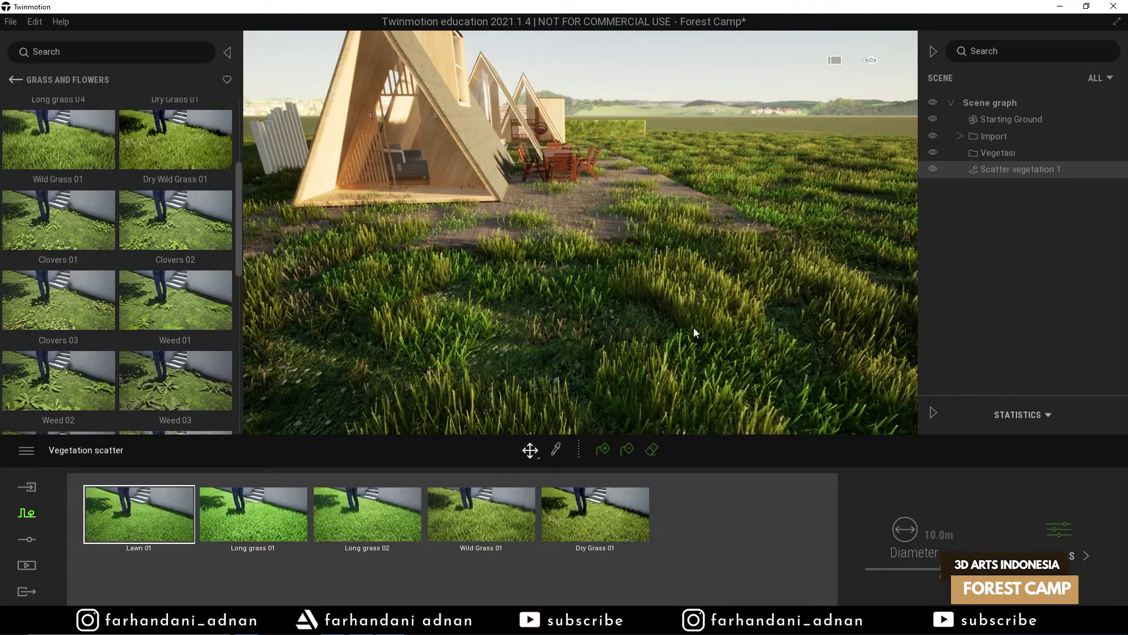
{"action": "left_click", "coordinate": [580, 527], "text": "shift"}
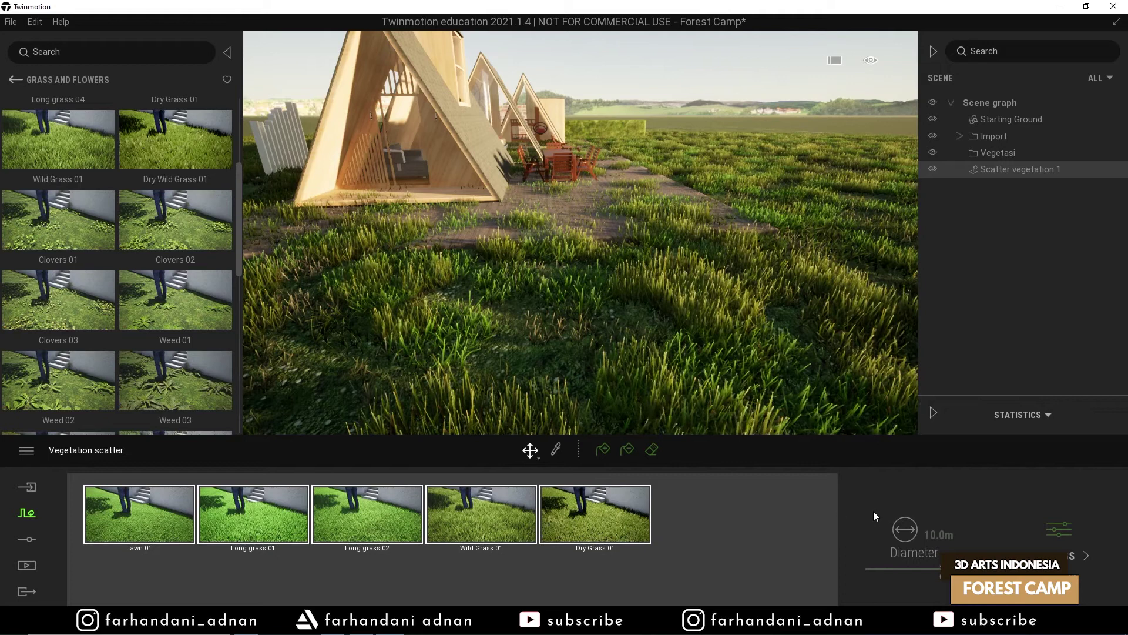
{"action": "left_click", "coordinate": [1058, 529]}
{"action": "left_click_drag", "start_coordinate": [287, 581], "coordinate": [306, 560]}
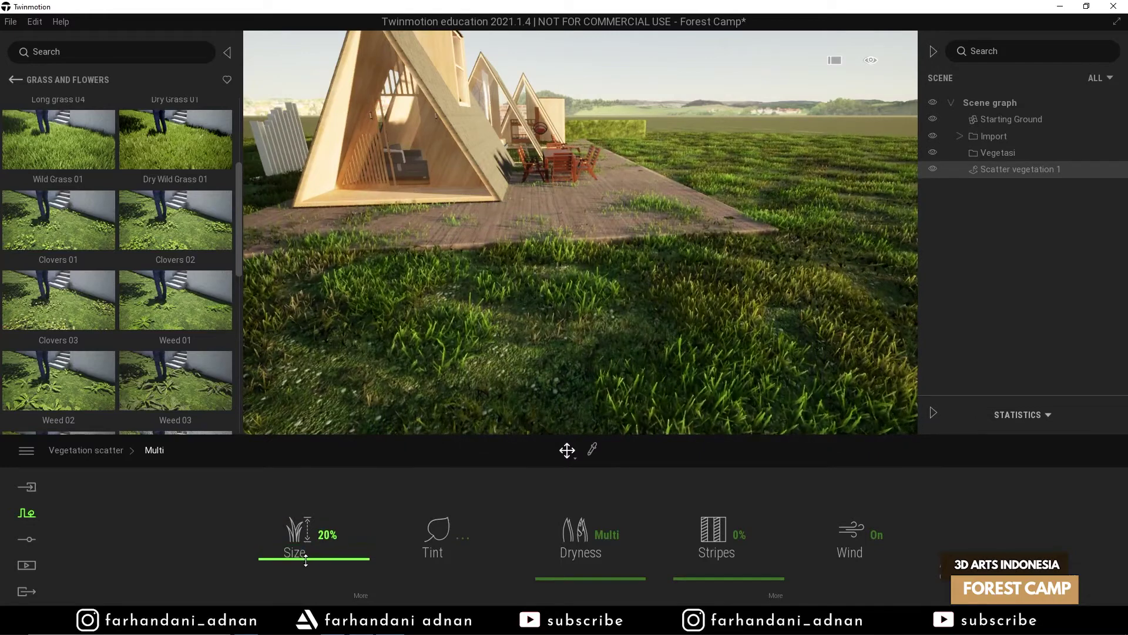
- Inspect the shortened grass up close and delete the Scatter vegetation 1 grass from the scene
{"action": "right_click_drag", "start_coordinate": [486, 334], "coordinate": [483, 376]}
{"action": "key", "text": "s"}
{"action": "key", "text": "w"}
{"action": "key", "text": "w"}
{"action": "right_click_drag", "start_coordinate": [489, 316], "coordinate": [489, 291]}
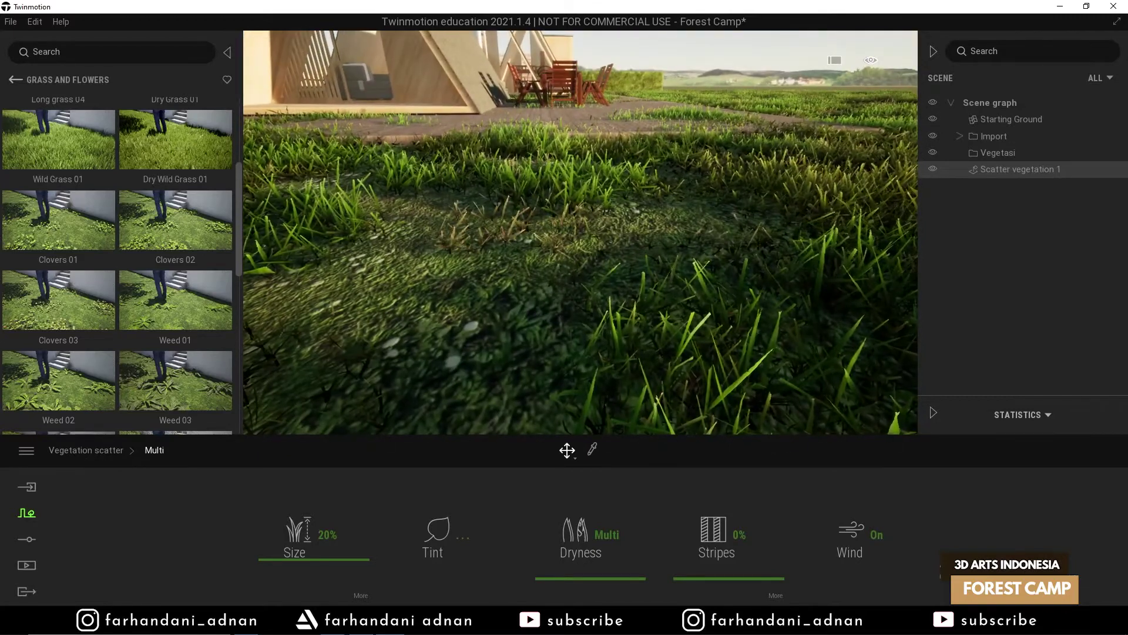
{"action": "key", "text": "s"}
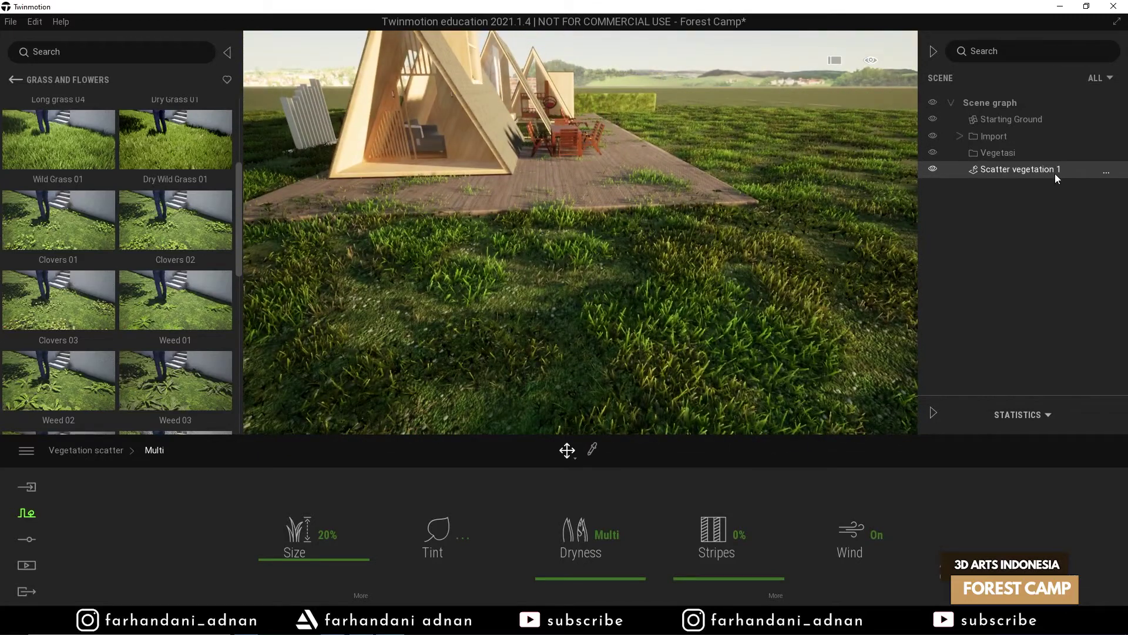
{"action": "left_click", "coordinate": [1056, 174]}
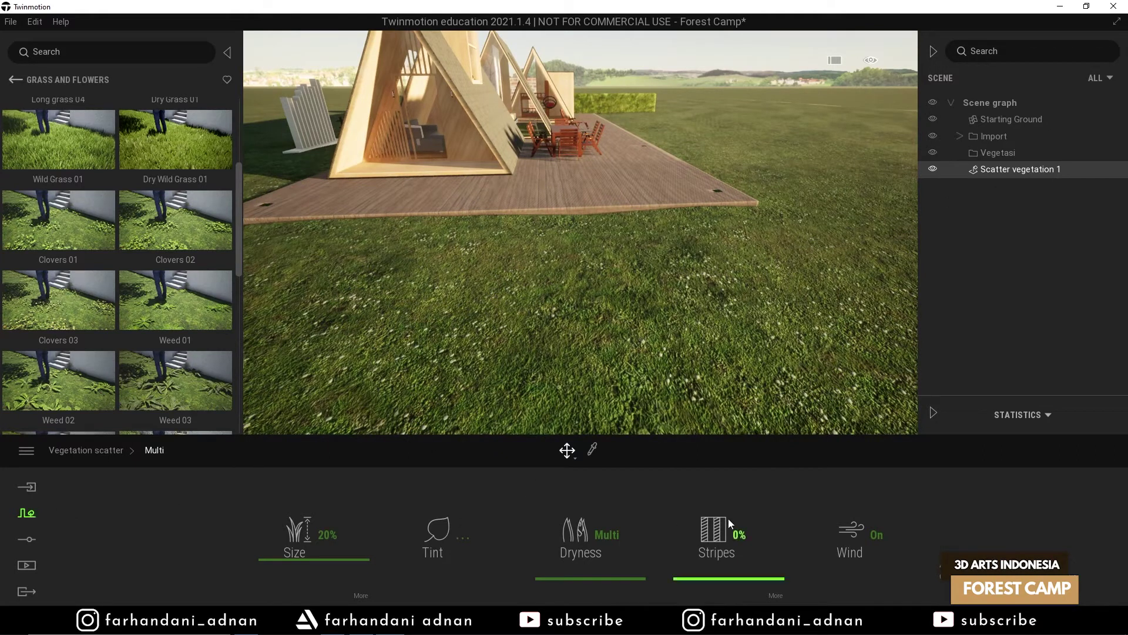
- Add Lawn 01, Long grass 01, Long grass 02, Long grass 03, Dry Grass 01, Wild Grass 01, Dry Wild Grass 01 and Clovers 03 to the scatter palette
{"action": "left_click", "coordinate": [106, 452]}
{"action": "scroll", "coordinate": [35, 129], "scroll_direction": "up", "scroll_amount": 2}
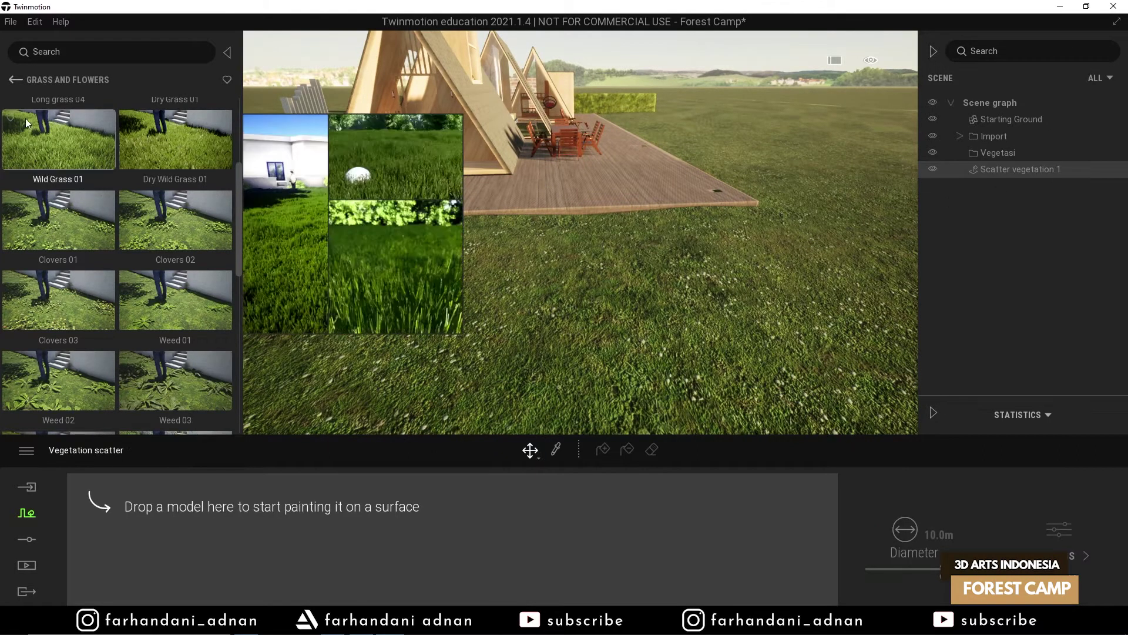
{"action": "scroll", "coordinate": [69, 148], "scroll_direction": "up", "scroll_amount": 1}
{"action": "left_click_drag", "start_coordinate": [69, 138], "coordinate": [194, 511]}
{"action": "left_click_drag", "start_coordinate": [194, 120], "coordinate": [253, 506]}
{"action": "left_click_drag", "start_coordinate": [26, 199], "coordinate": [377, 510]}
{"action": "left_click_drag", "start_coordinate": [164, 179], "coordinate": [476, 514]}
{"action": "left_click_drag", "start_coordinate": [164, 276], "coordinate": [589, 506]}
{"action": "left_click_drag", "start_coordinate": [96, 367], "coordinate": [735, 513]}
{"action": "scroll", "coordinate": [170, 347], "scroll_direction": "down", "scroll_amount": 2}
{"action": "scroll", "coordinate": [82, 358], "scroll_direction": "down", "scroll_amount": 1}
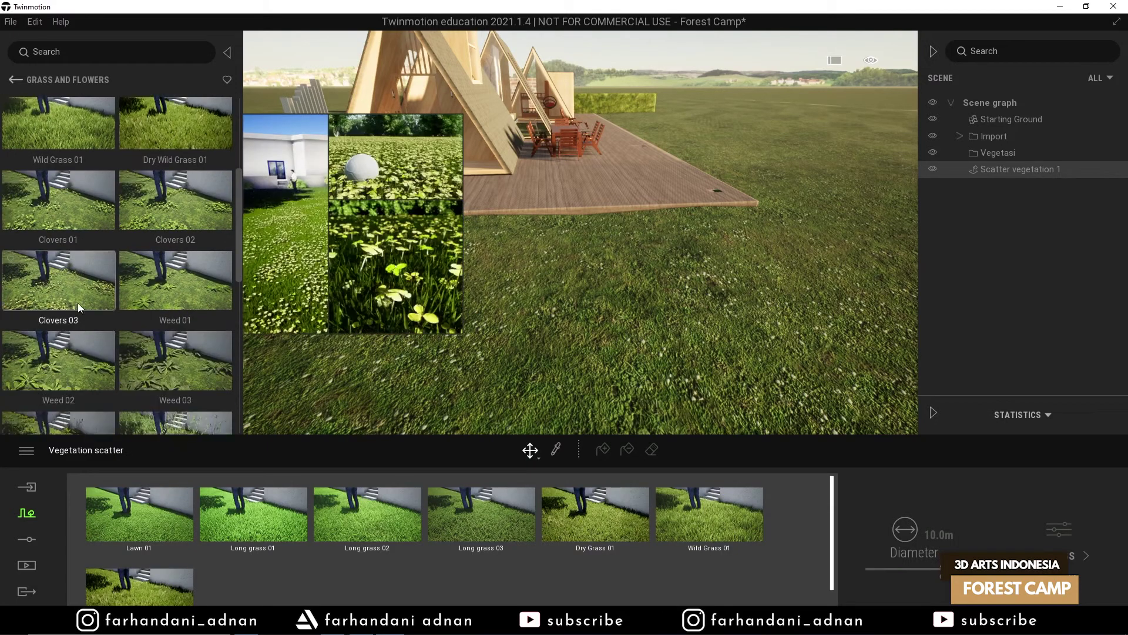
{"action": "left_click_drag", "start_coordinate": [78, 300], "coordinate": [340, 549]}
{"action": "scroll", "coordinate": [339, 519], "scroll_direction": "down", "scroll_amount": 1}
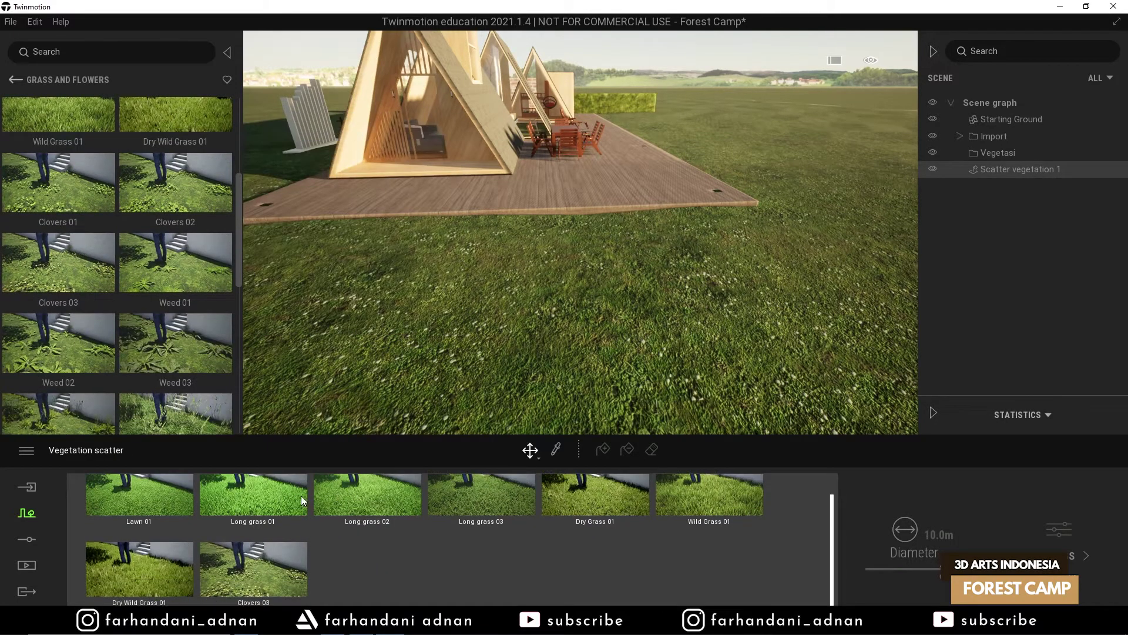
{"action": "scroll", "coordinate": [143, 345], "scroll_direction": "down", "scroll_amount": 2}
{"action": "mouse_move", "coordinate": [142, 345]}
{"action": "scroll", "coordinate": [143, 344], "scroll_direction": "down", "scroll_amount": 2}
- Select all eight plants in the scatter palette and scatter them over the ground around the house
{"action": "left_click", "coordinate": [157, 481]}
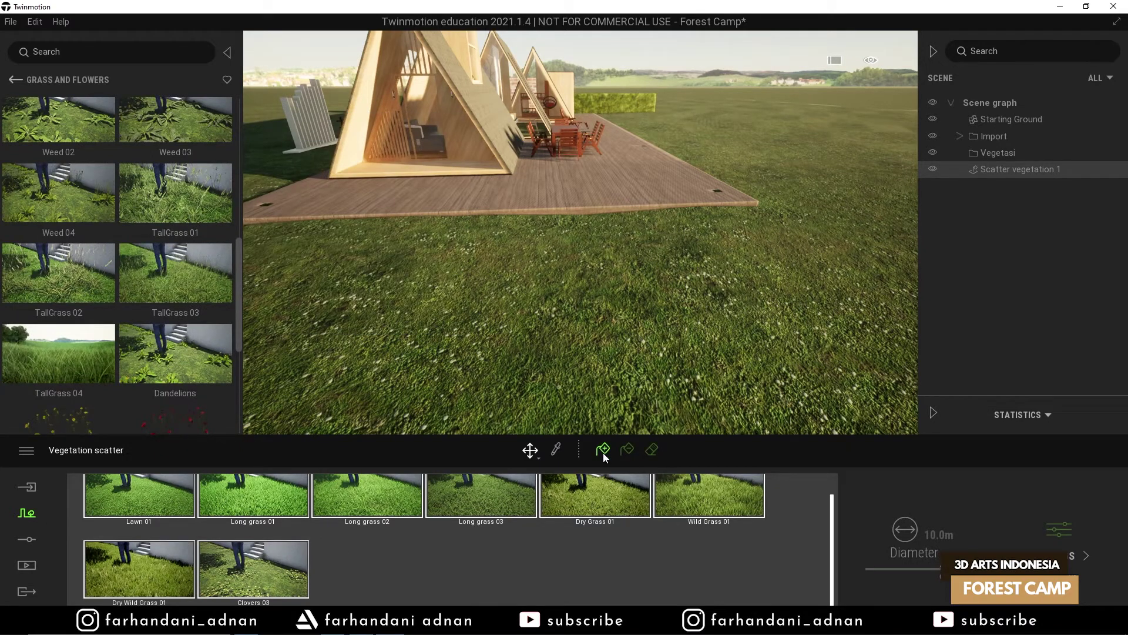
{"action": "key", "text": "a"}
{"action": "key", "text": "d"}
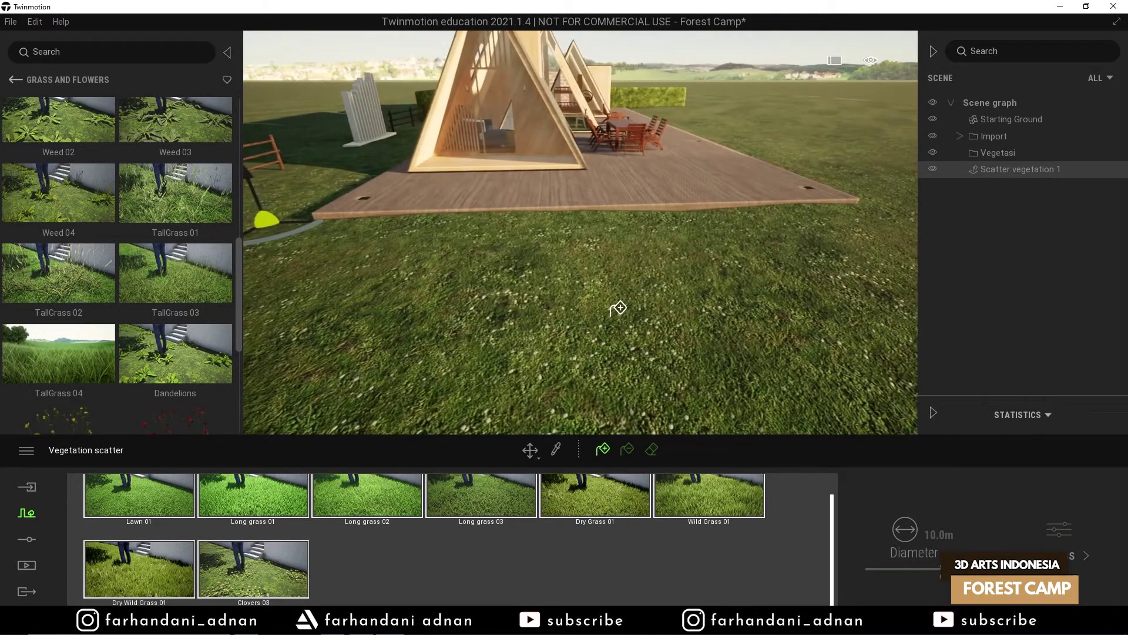
{"action": "left_click", "coordinate": [617, 307]}
{"action": "left_click", "coordinate": [688, 255]}
{"action": "key", "text": "d"}
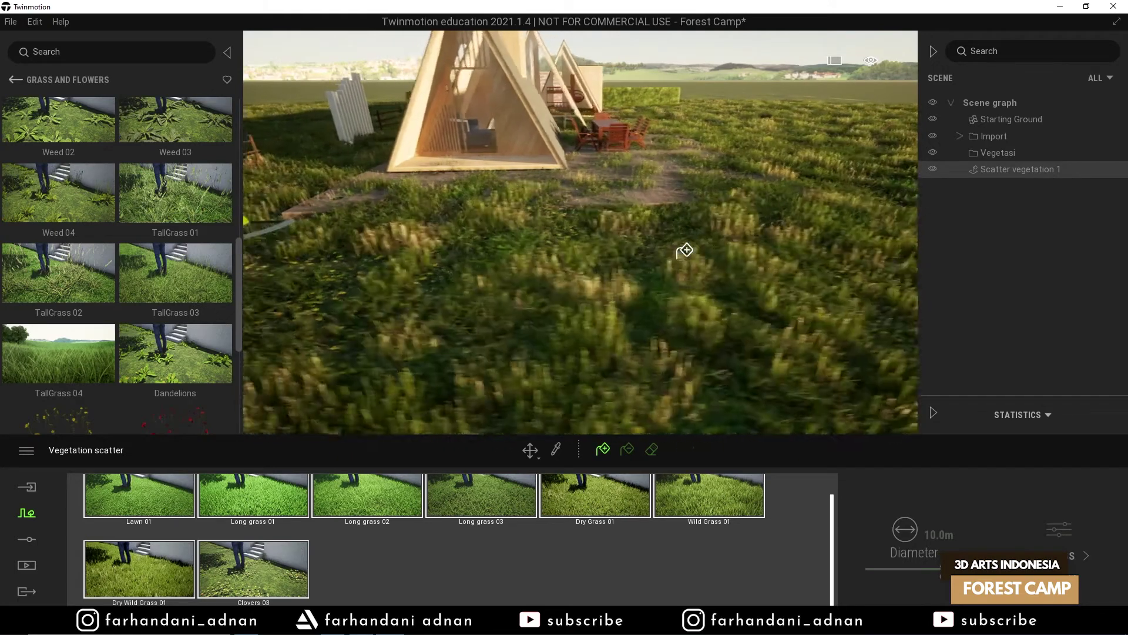
{"action": "key", "text": "Escape"}
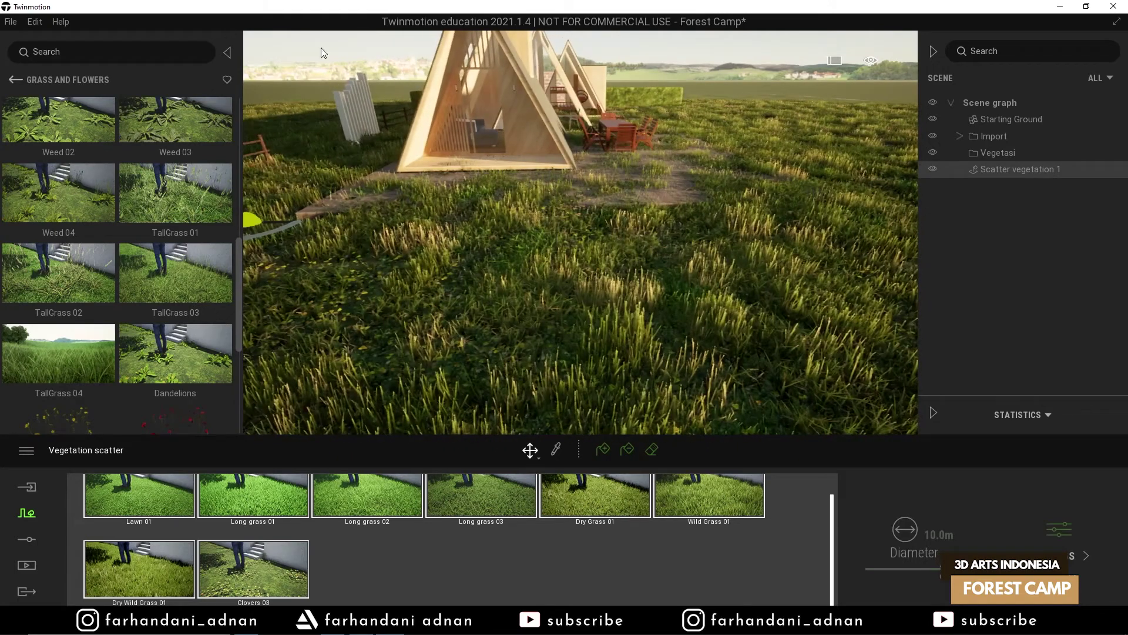
- Hide the asset library and set the size of all eight scattered plants to 0%
{"action": "left_click", "coordinate": [229, 51]}
{"action": "key", "text": "s"}
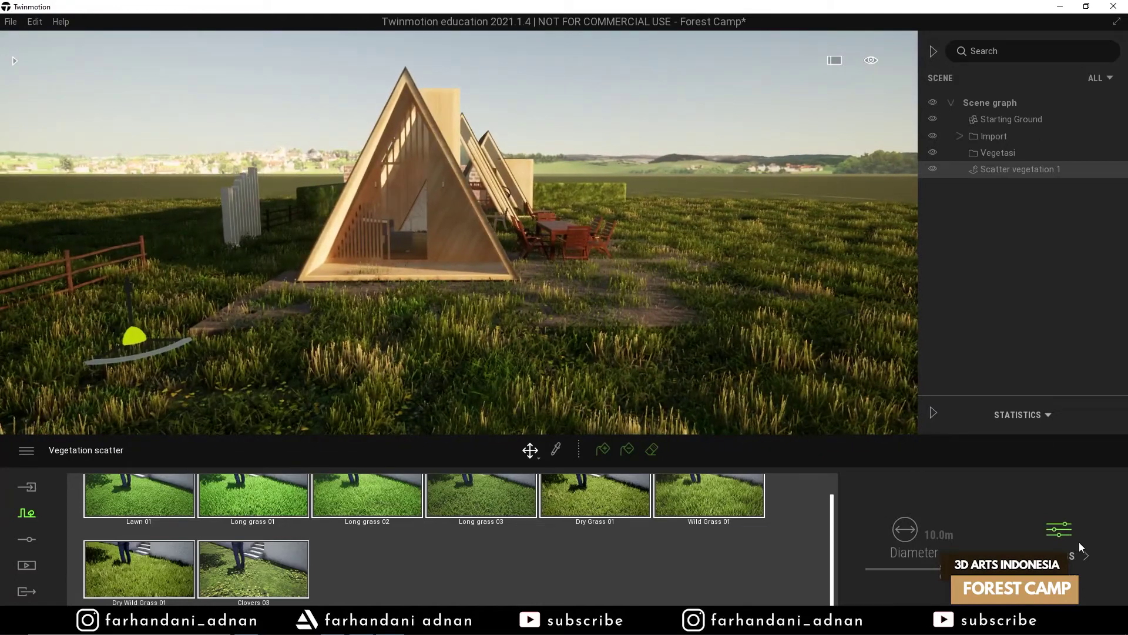
{"action": "left_click", "coordinate": [1062, 540]}
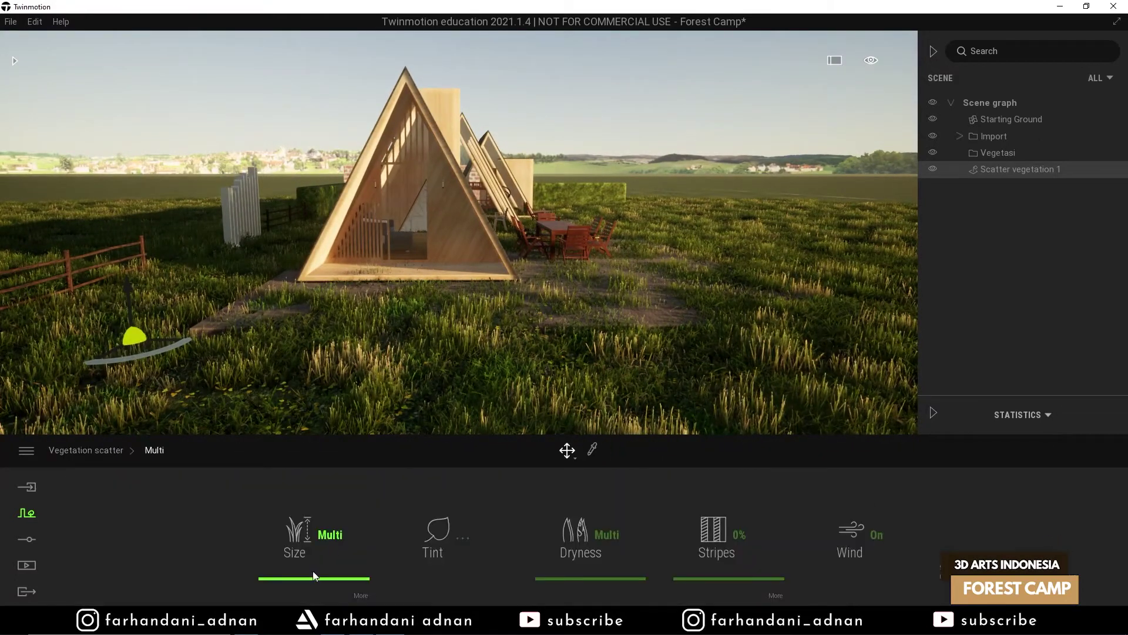
{"action": "left_click", "coordinate": [349, 594]}
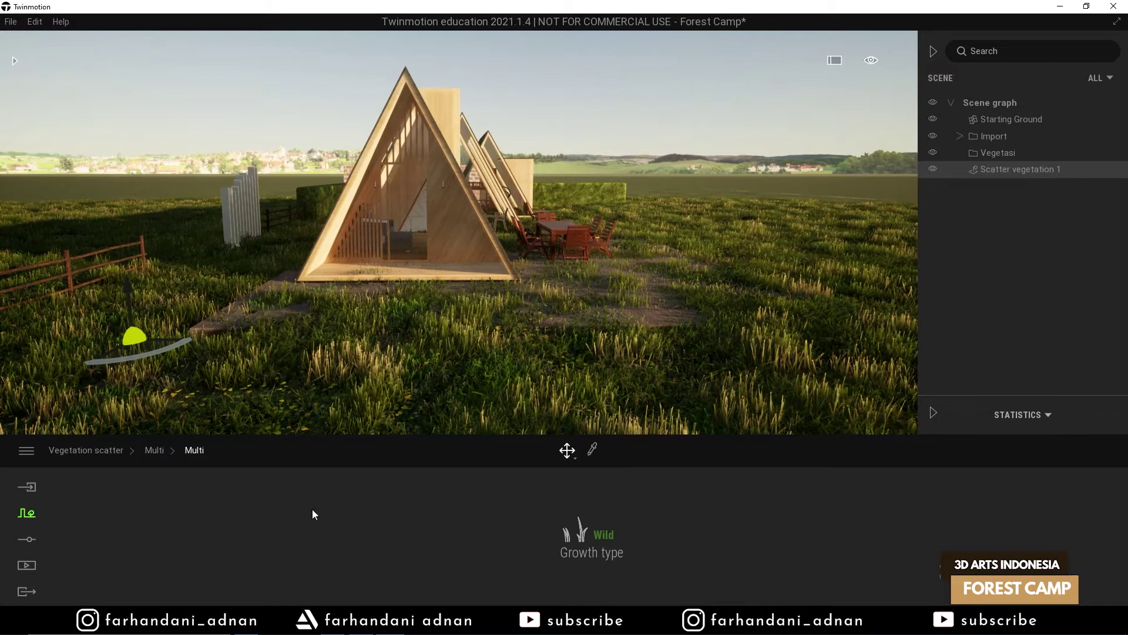
{"action": "left_click", "coordinate": [312, 578]}
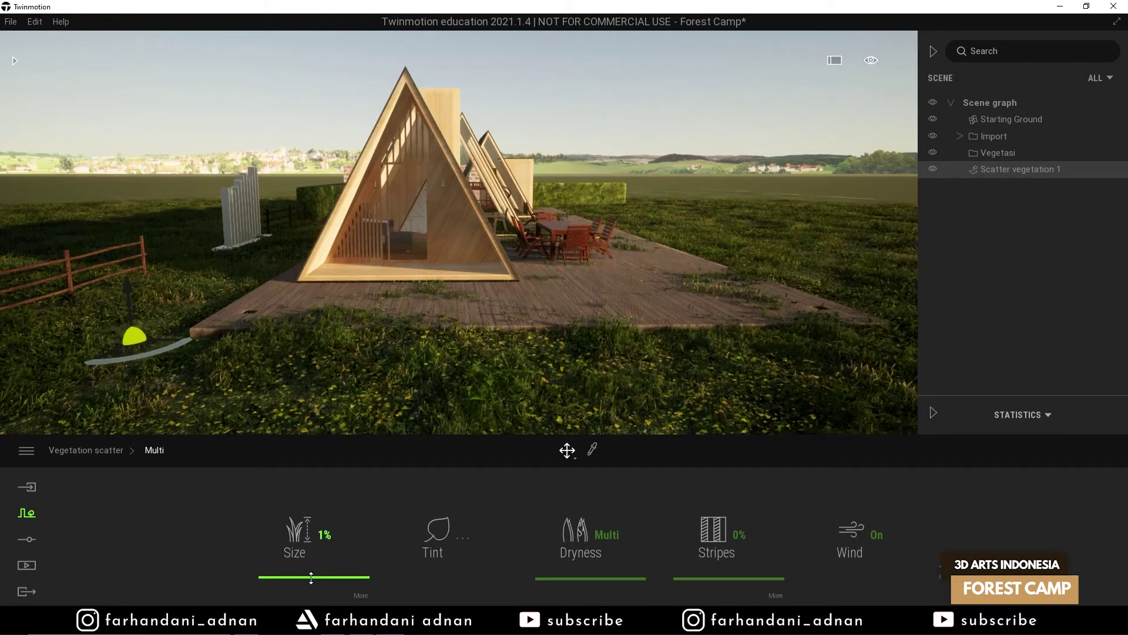
{"action": "mouse_move", "coordinate": [315, 571]}
{"action": "left_mouse_down"}
{"action": "mouse_move", "coordinate": [314, 530]}
{"action": "mouse_move", "coordinate": [324, 574]}
{"action": "left_mouse_up"}
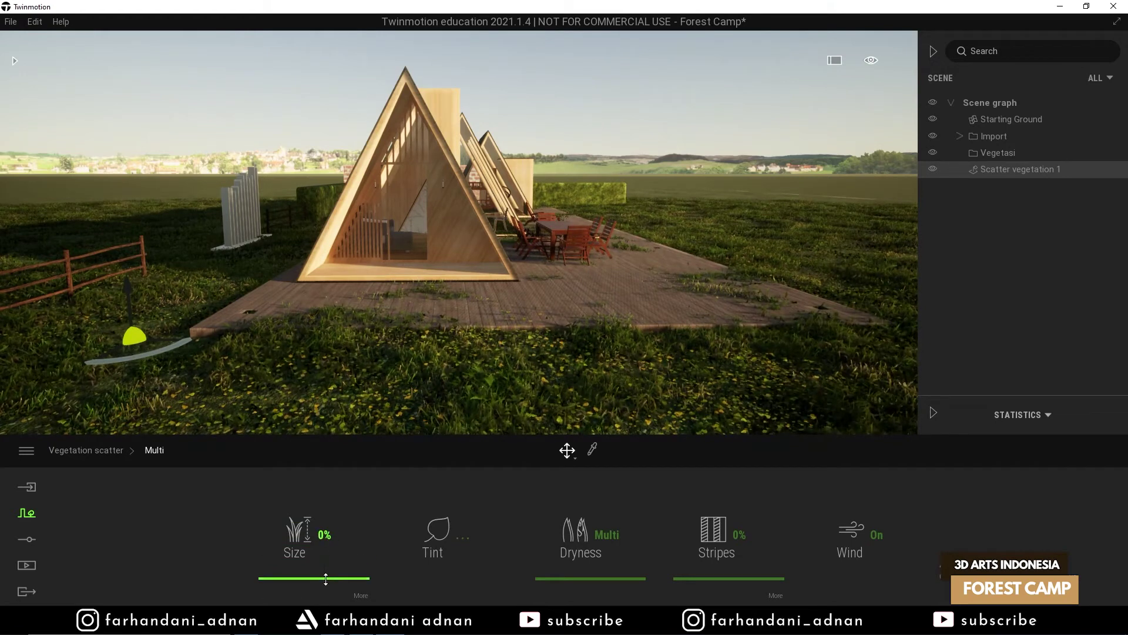
- Examine the shortened grass and clover around the house and on the wooden deck from several viewpoints
{"action": "key", "text": "s"}
{"action": "right_click_drag", "start_coordinate": [411, 329], "coordinate": [441, 376]}
{"action": "key", "text": "w"}
{"action": "key", "text": "d"}
{"action": "key", "text": "w"}
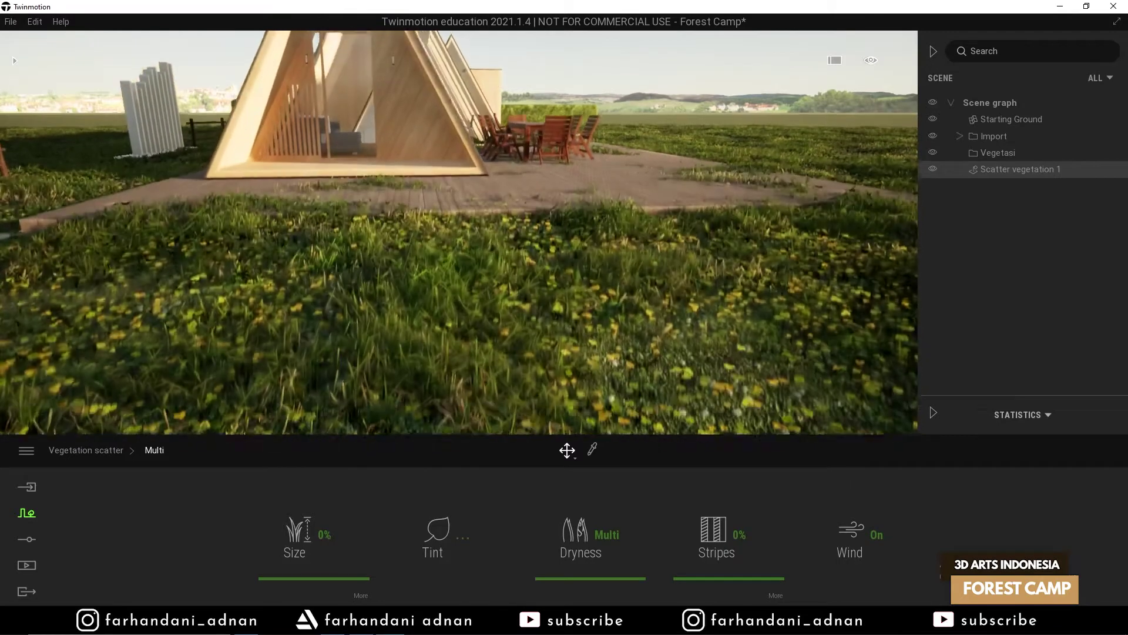
{"action": "key", "text": "s"}
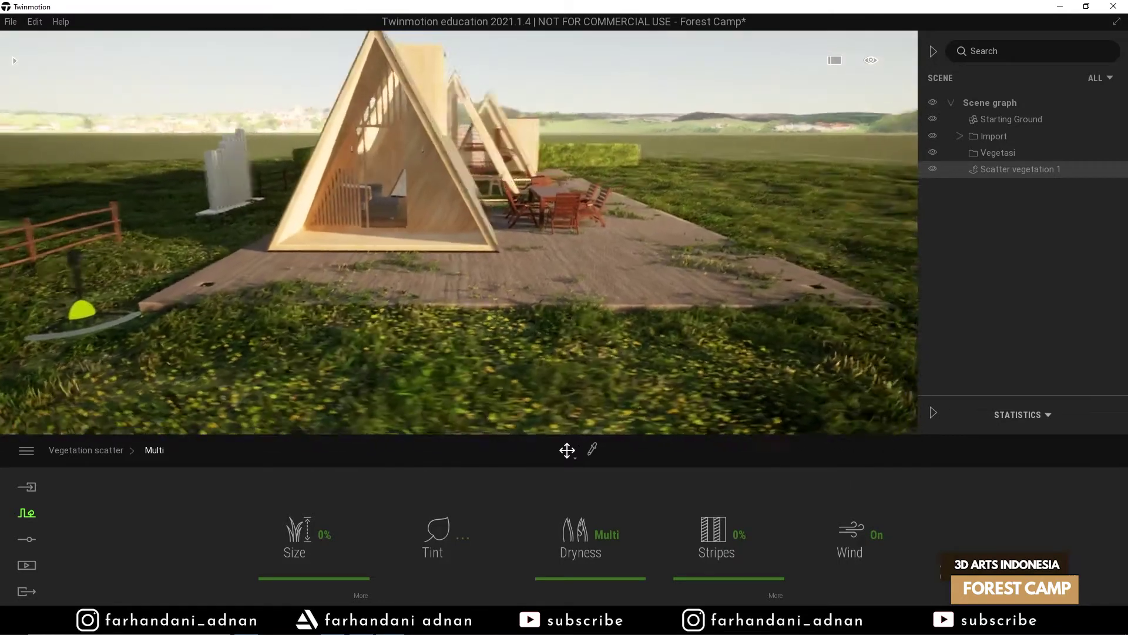
{"action": "key", "text": "w"}
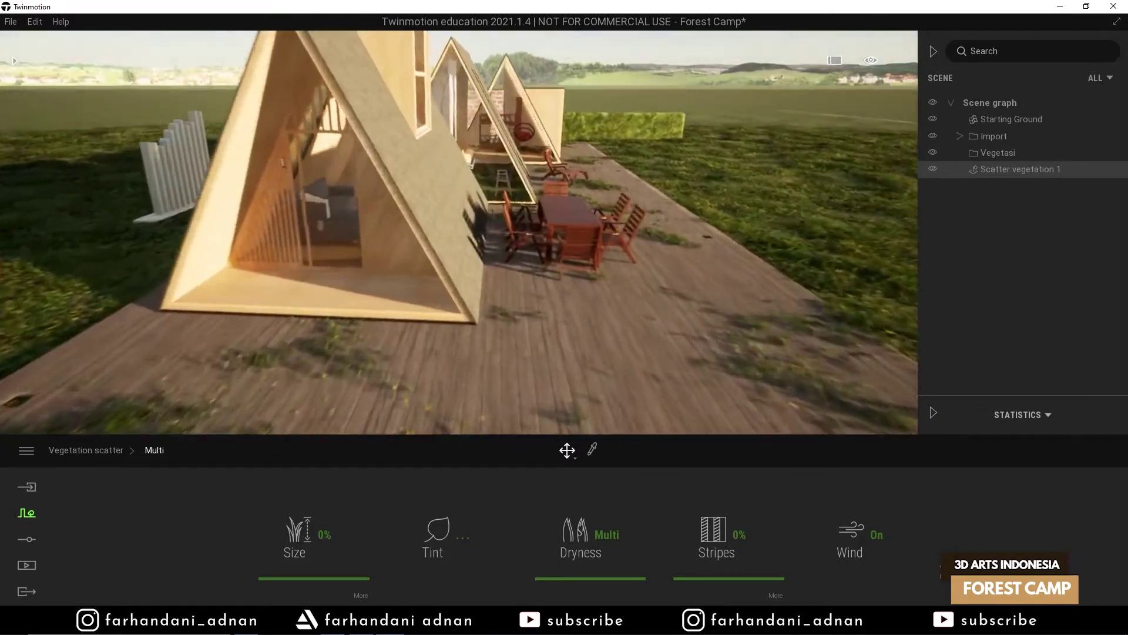
{"action": "key", "text": "a"}
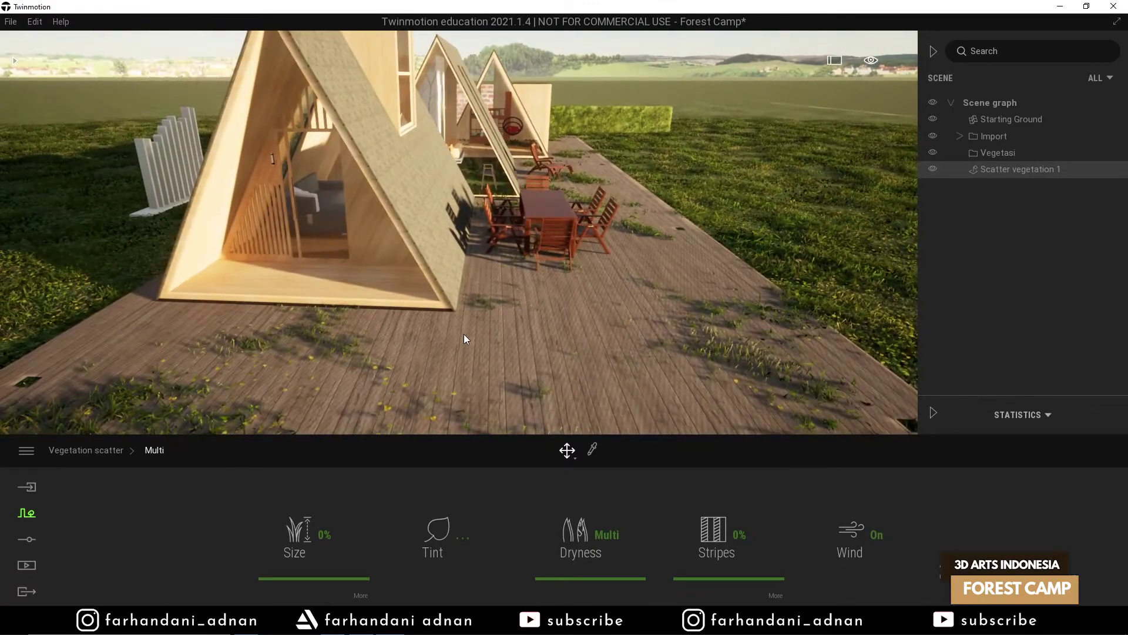
{"action": "key", "text": "a"}
{"action": "key", "text": "w"}
{"action": "key", "text": "s"}
{"action": "key", "text": "d"}
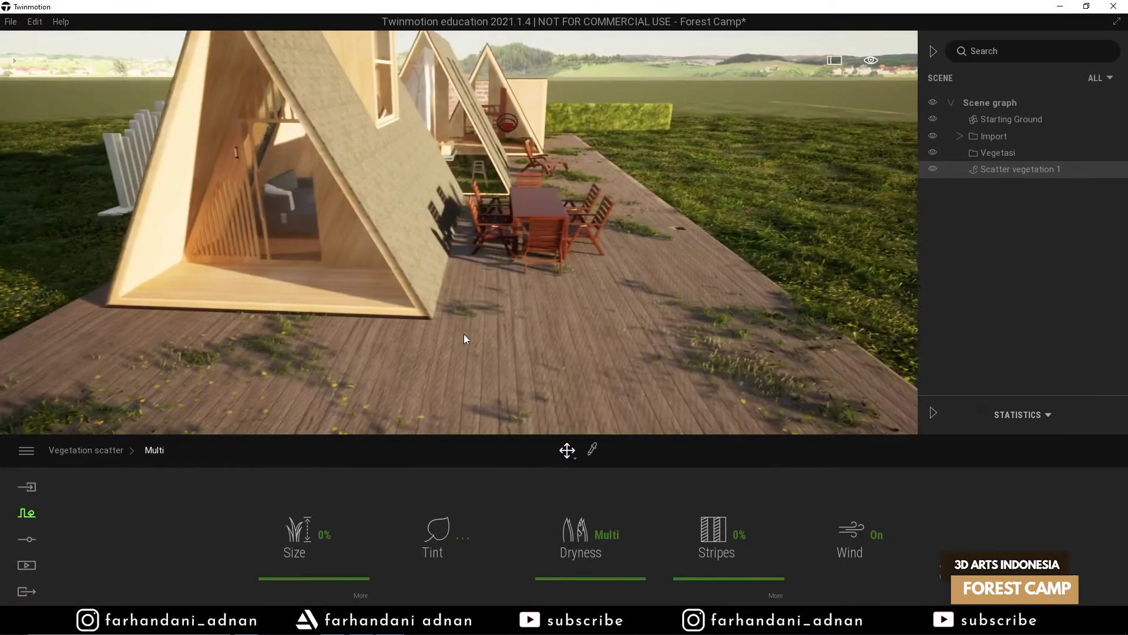
{"action": "key", "text": "s"}
{"action": "key", "text": "a"}
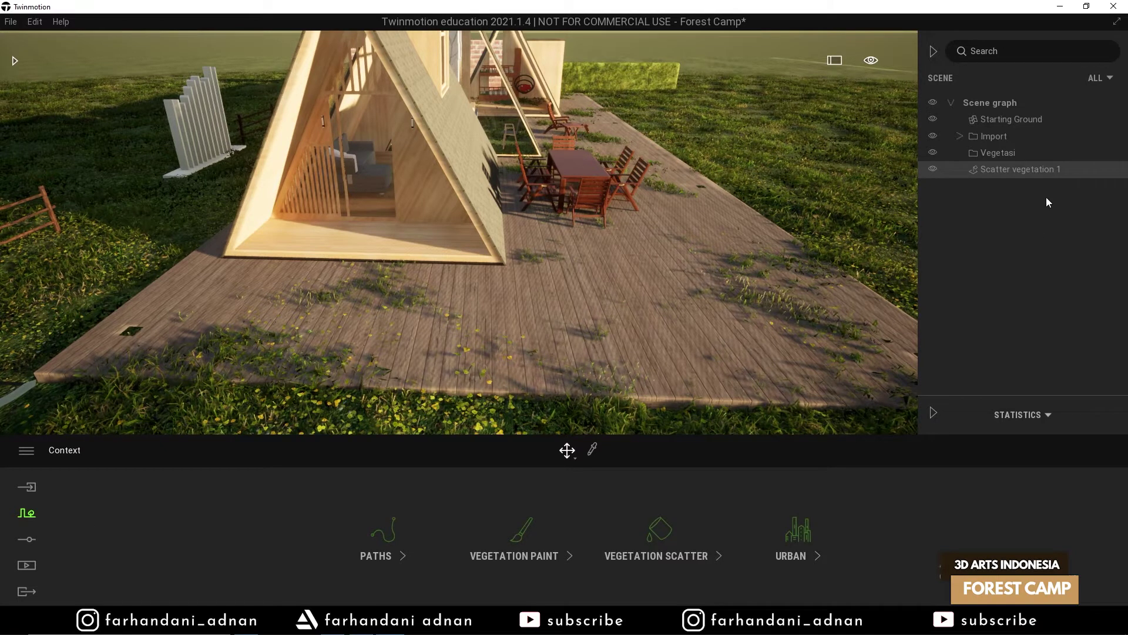
- Select Scatter vegetation 1 in the scene graph and all eight plants in its scatter palette
{"action": "left_click", "coordinate": [653, 529]}
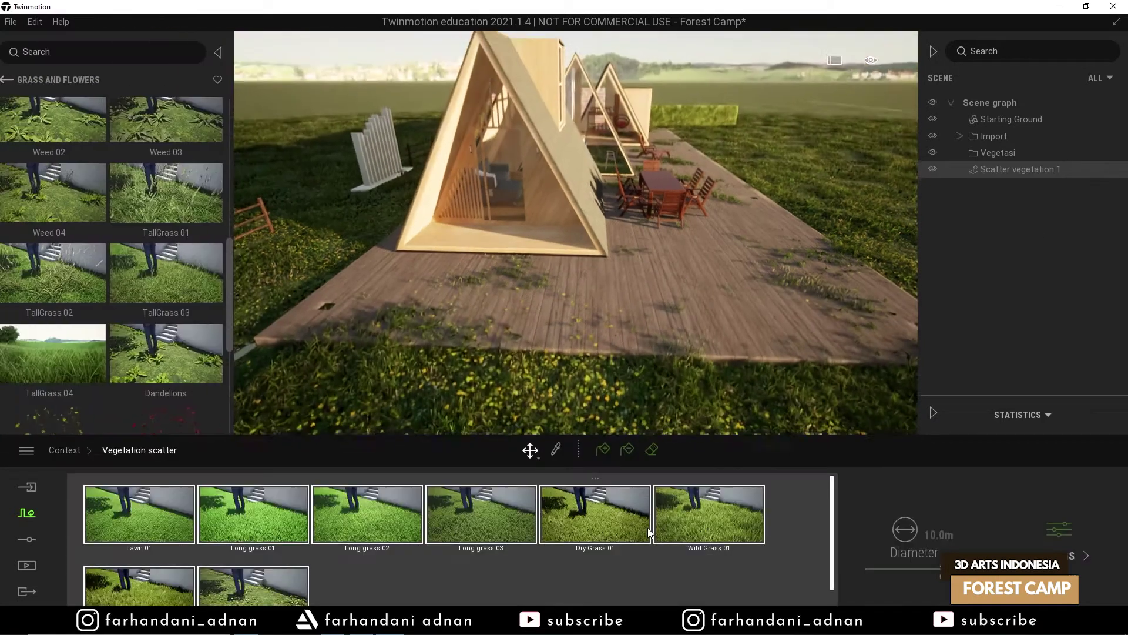
{"action": "left_click", "coordinate": [129, 510]}
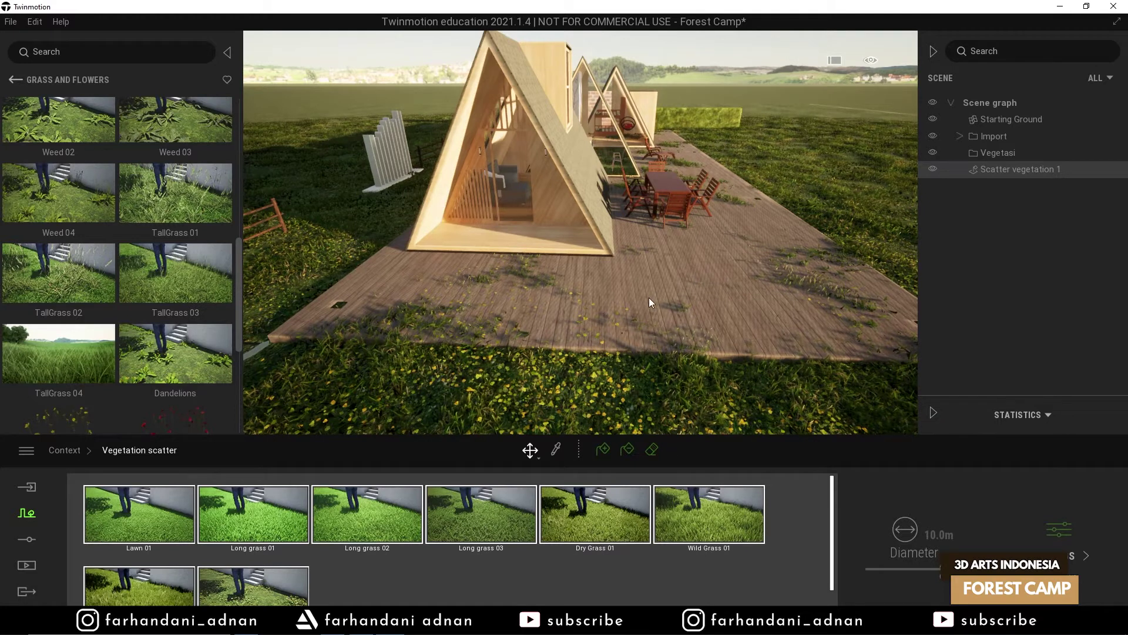
{"action": "key", "text": "Right"}
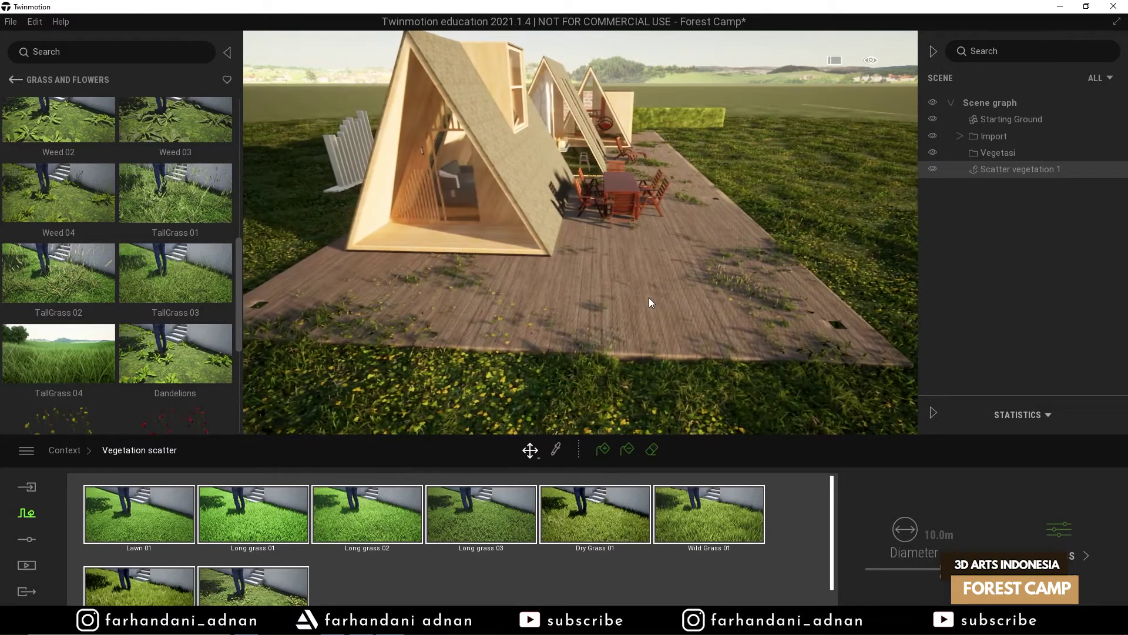
{"action": "key", "text": "Escape"}
{"action": "left_click", "coordinate": [1014, 169]}
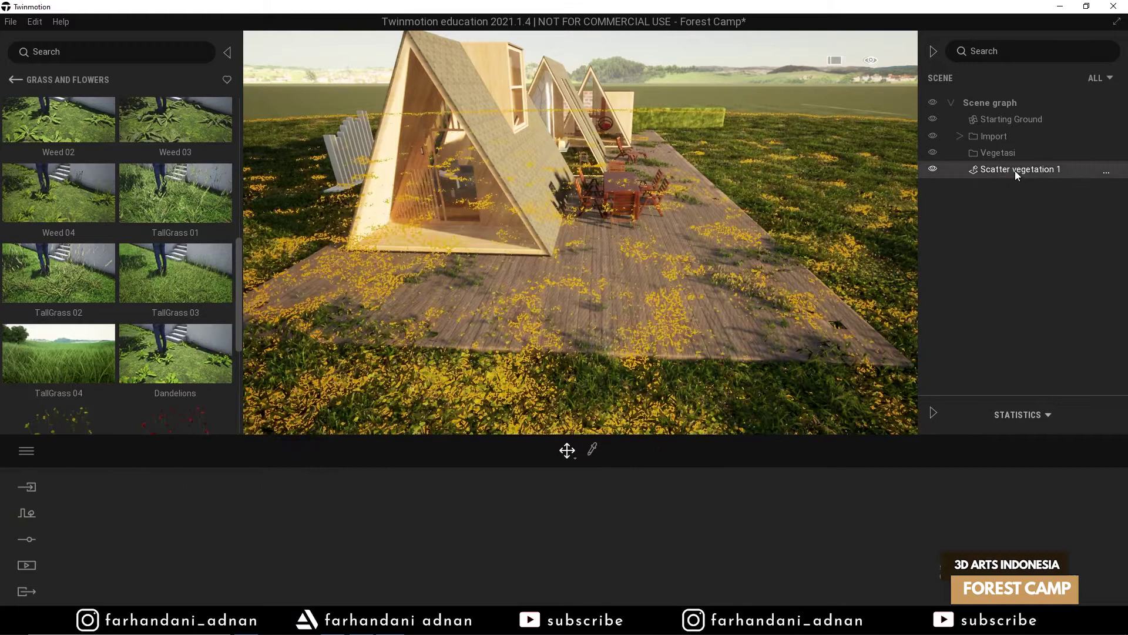
{"action": "scroll", "coordinate": [347, 568], "scroll_direction": "down", "scroll_amount": 2}
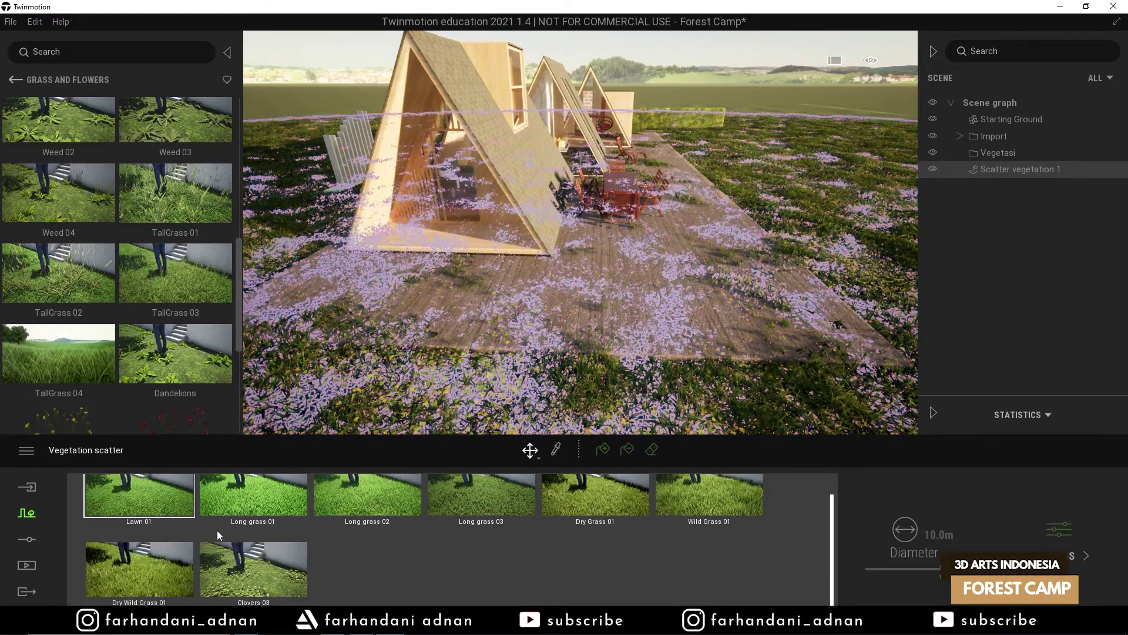
{"action": "key", "text": "Escape"}
{"action": "left_click", "coordinate": [1014, 169]}
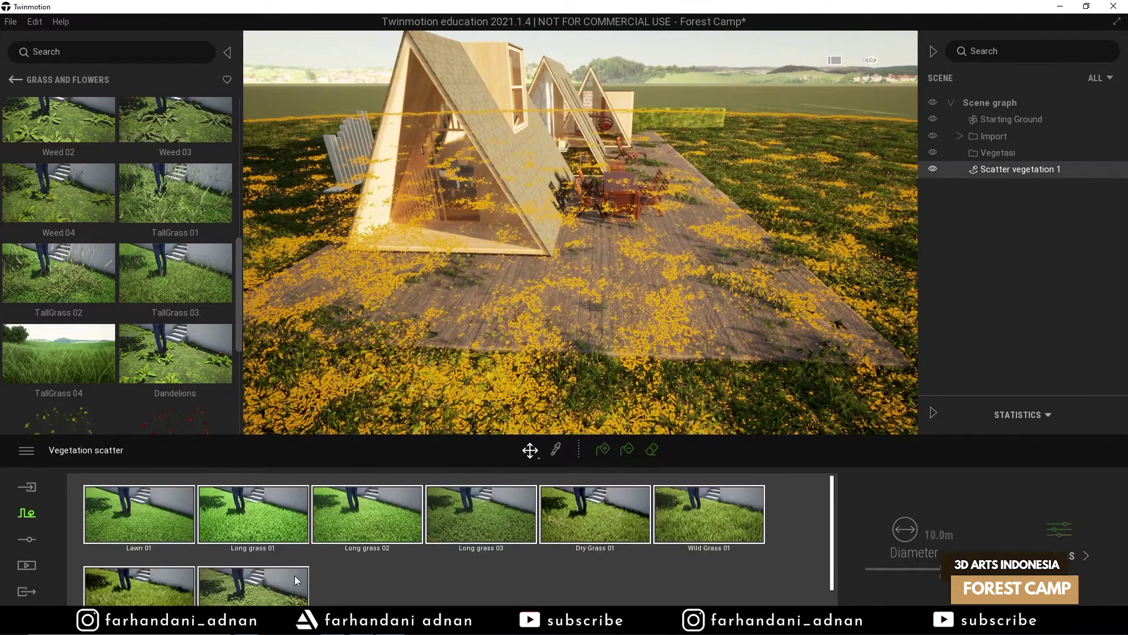
{"action": "left_click_drag", "start_coordinate": [565, 306], "coordinate": [709, 401]}
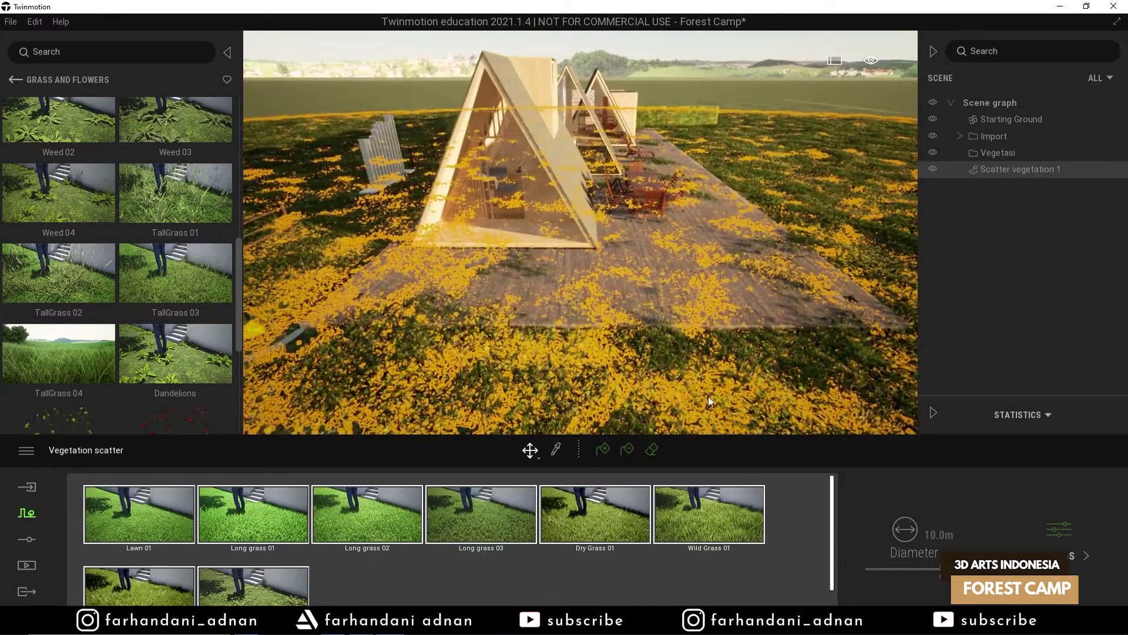
- Set the eraser diameter to 3.9 m and erase the scattered grass from the front of the wooden deck
{"action": "left_click", "coordinate": [652, 449]}
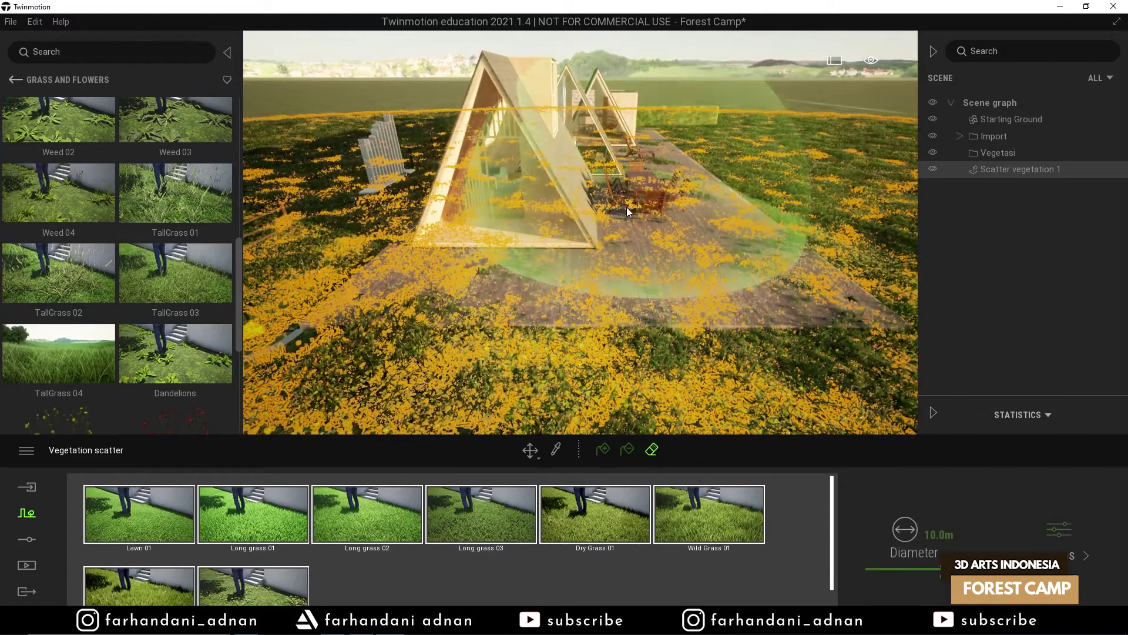
{"action": "mouse_move", "coordinate": [607, 181]}
{"action": "left_mouse_down"}
{"action": "mouse_move", "coordinate": [670, 189]}
{"action": "mouse_move", "coordinate": [684, 219]}
{"action": "mouse_move", "coordinate": [616, 211]}
{"action": "left_mouse_up"}
{"action": "scroll", "coordinate": [616, 212], "scroll_direction": "up", "scroll_amount": 3}
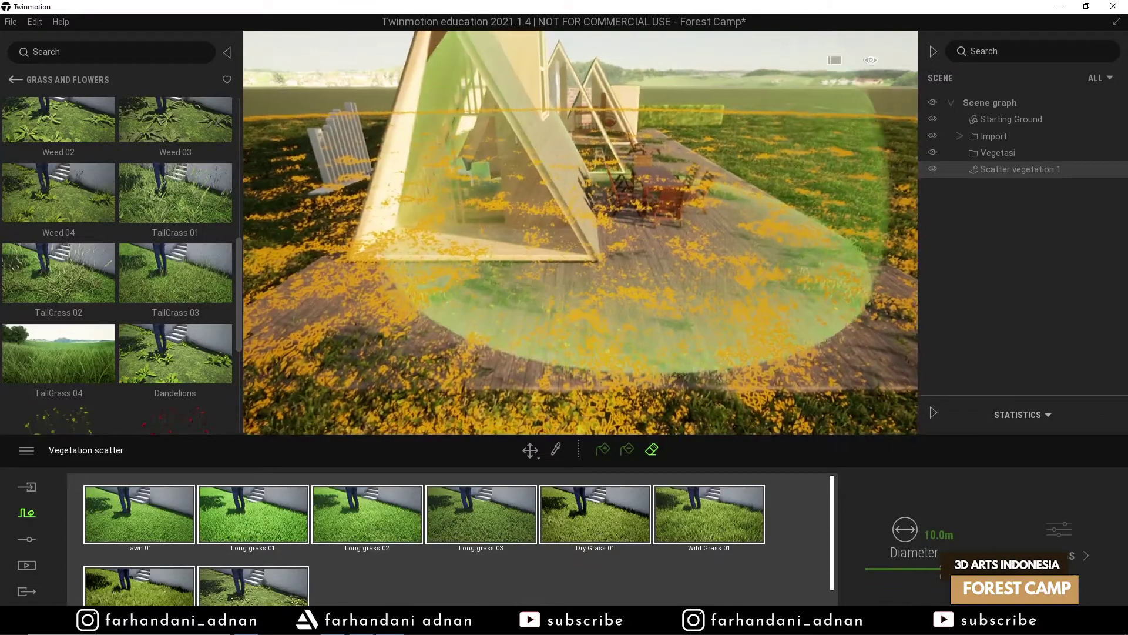
{"action": "left_click_drag", "start_coordinate": [918, 573], "coordinate": [911, 575]}
{"action": "mouse_move", "coordinate": [616, 253]}
{"action": "left_mouse_down"}
{"action": "mouse_move", "coordinate": [569, 278]}
{"action": "mouse_move", "coordinate": [711, 289]}
{"action": "mouse_move", "coordinate": [404, 280]}
{"action": "mouse_move", "coordinate": [575, 263]}
{"action": "left_mouse_up"}
{"action": "key", "text": "a"}
{"action": "left_click", "coordinate": [576, 281]}
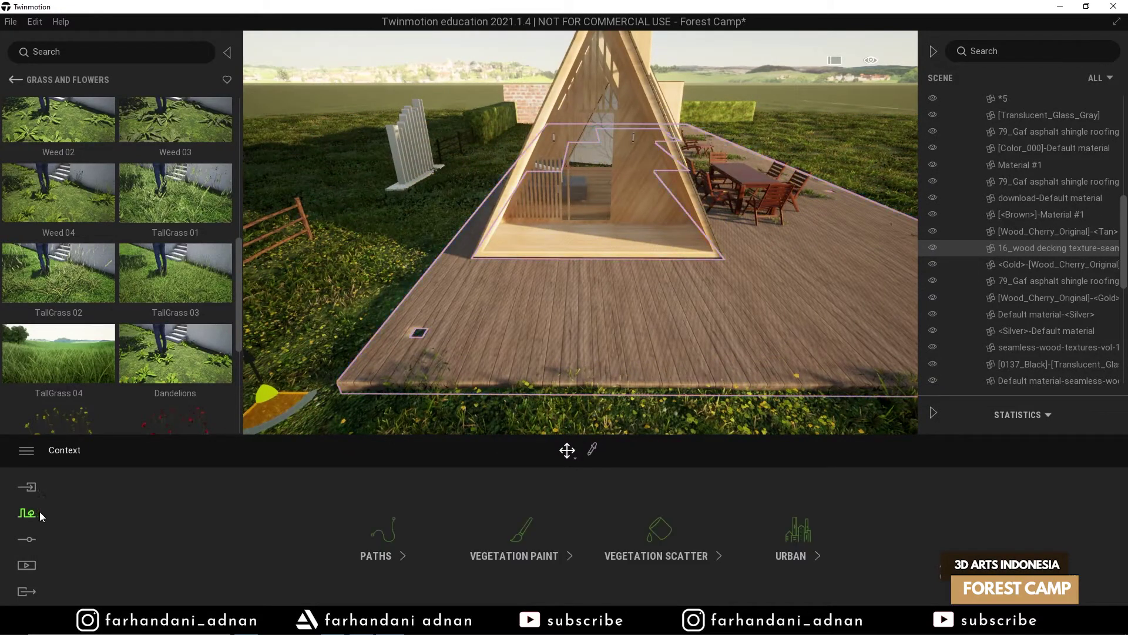
- Select Scatter vegetation 1 again and activate the eraser near the outdoor dining set on the deck
{"action": "left_click", "coordinate": [658, 531]}
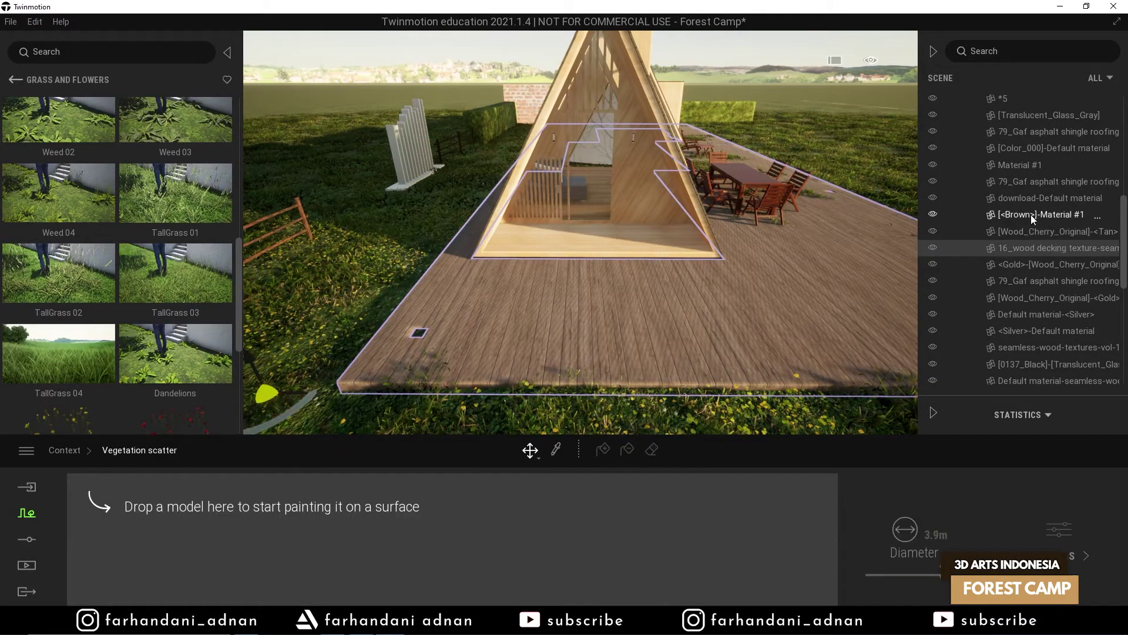
{"action": "scroll", "coordinate": [1031, 214], "scroll_direction": "down", "scroll_amount": 5}
{"action": "scroll", "coordinate": [1121, 287], "scroll_direction": "down", "scroll_amount": 5}
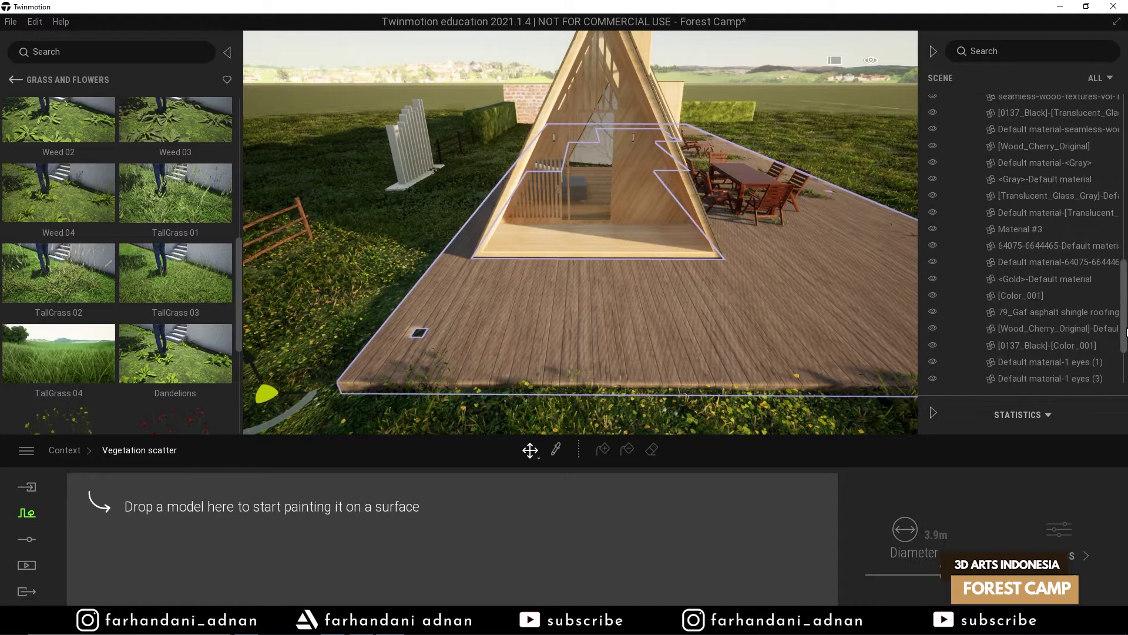
{"action": "left_click", "coordinate": [1035, 376]}
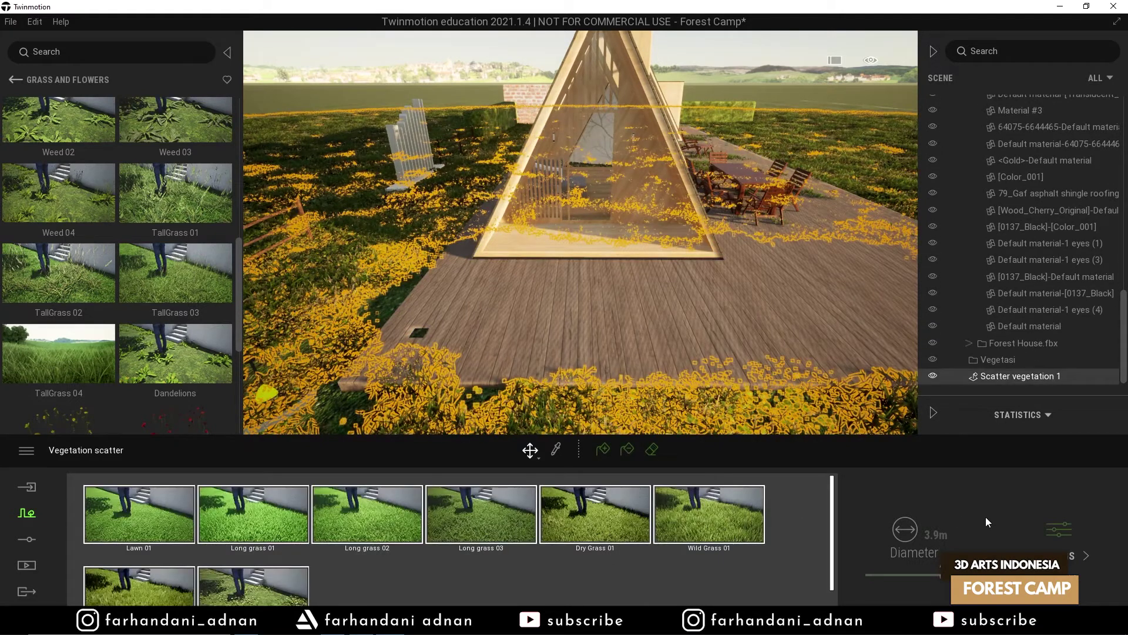
{"action": "left_click", "coordinate": [651, 450]}
{"action": "key", "text": "d"}
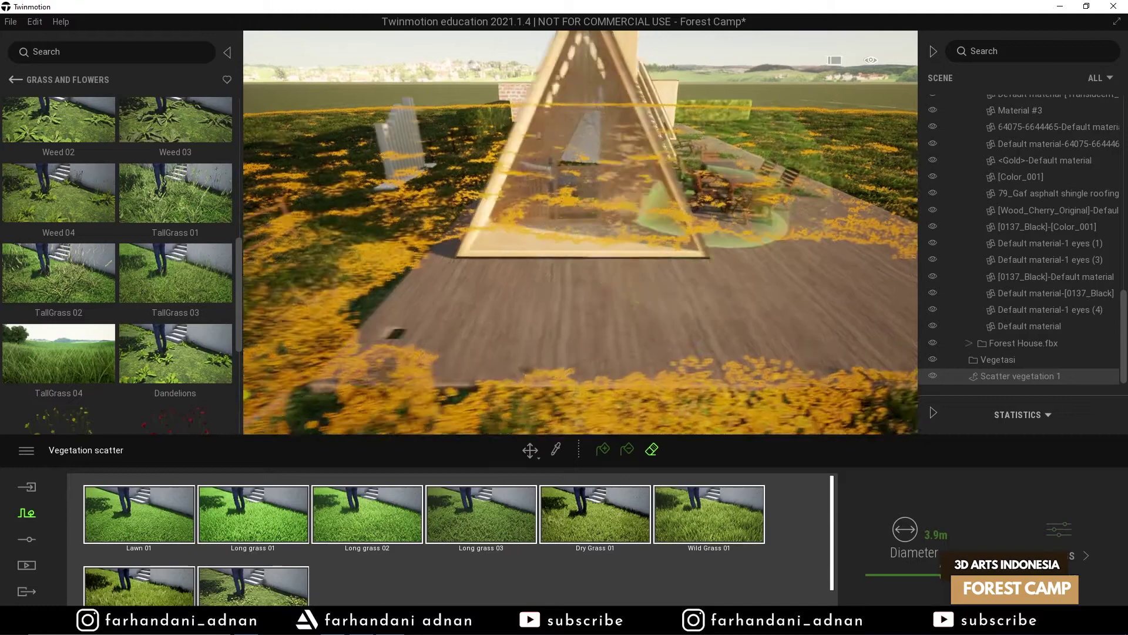
{"action": "key", "text": "w"}
{"action": "left_click", "coordinate": [226, 52]}
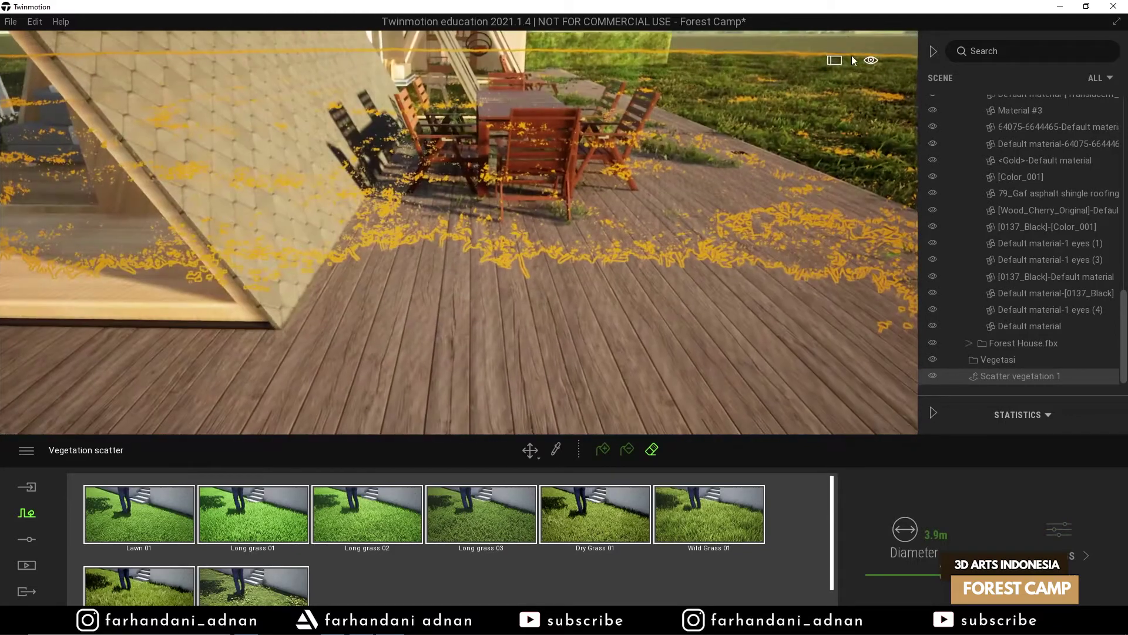
{"action": "left_click", "coordinate": [840, 61]}
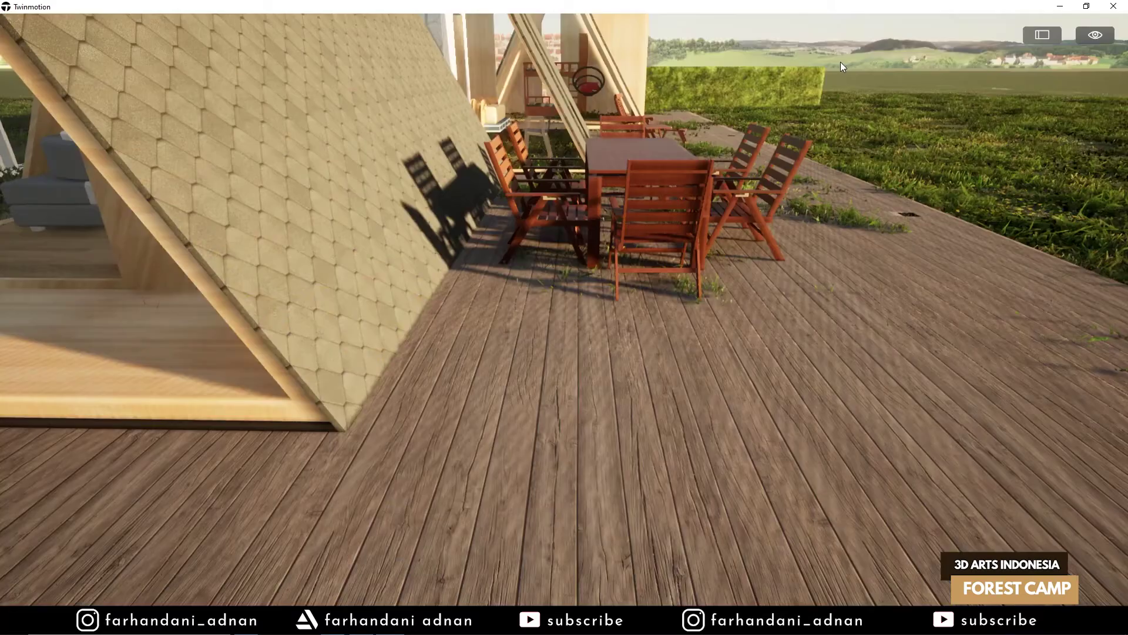
{"action": "left_click", "coordinate": [1043, 35]}
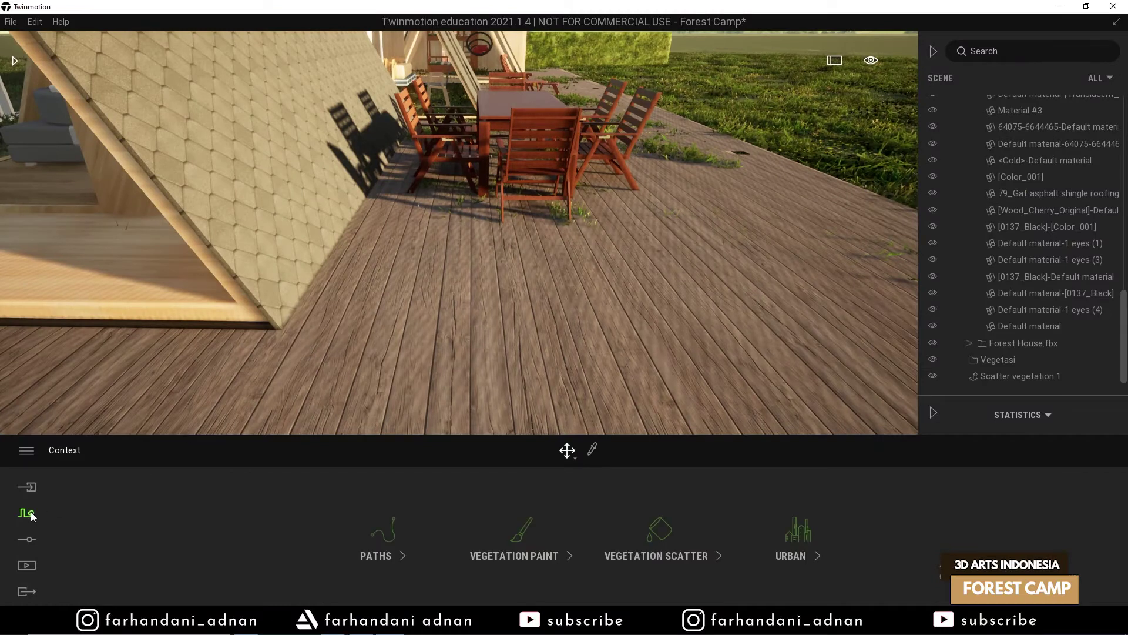
- Reselect Scatter vegetation 1 and erase its grass from the deck around the outdoor dining set beside the house
{"action": "left_click", "coordinate": [678, 542]}
{"action": "left_click", "coordinate": [999, 376]}
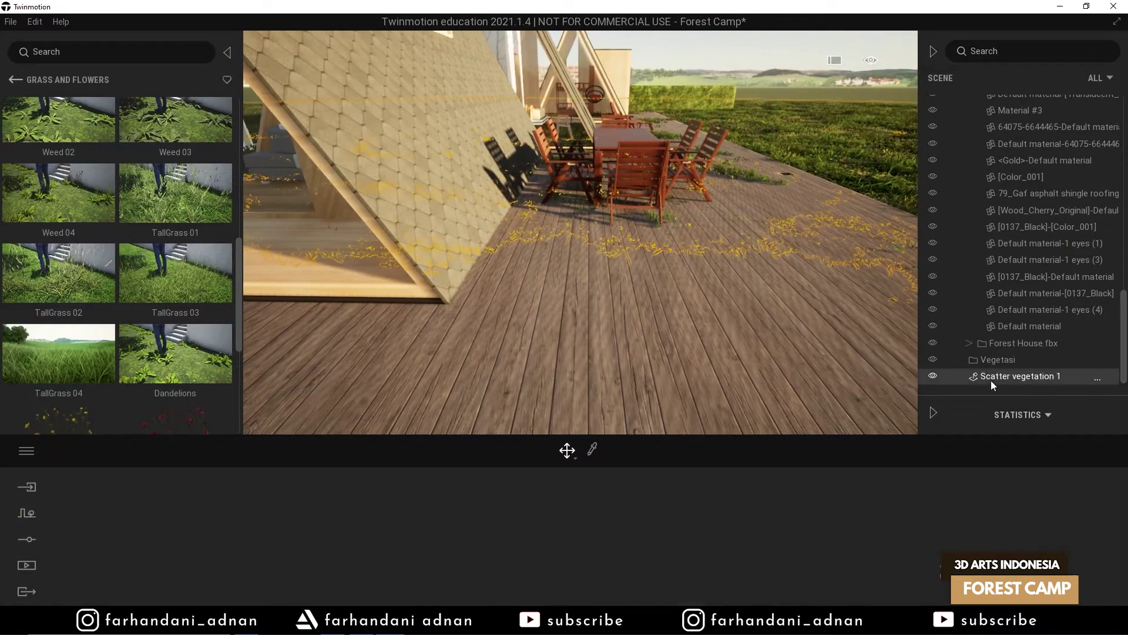
{"action": "left_click", "coordinate": [652, 450]}
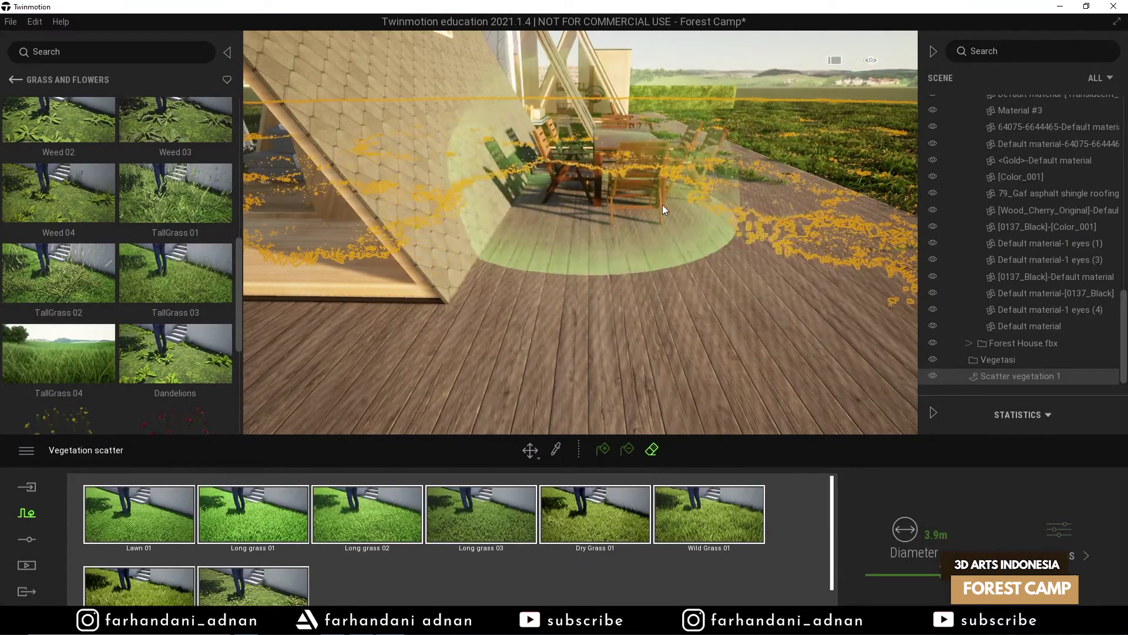
{"action": "right_click_drag", "start_coordinate": [619, 213], "coordinate": [619, 213]}
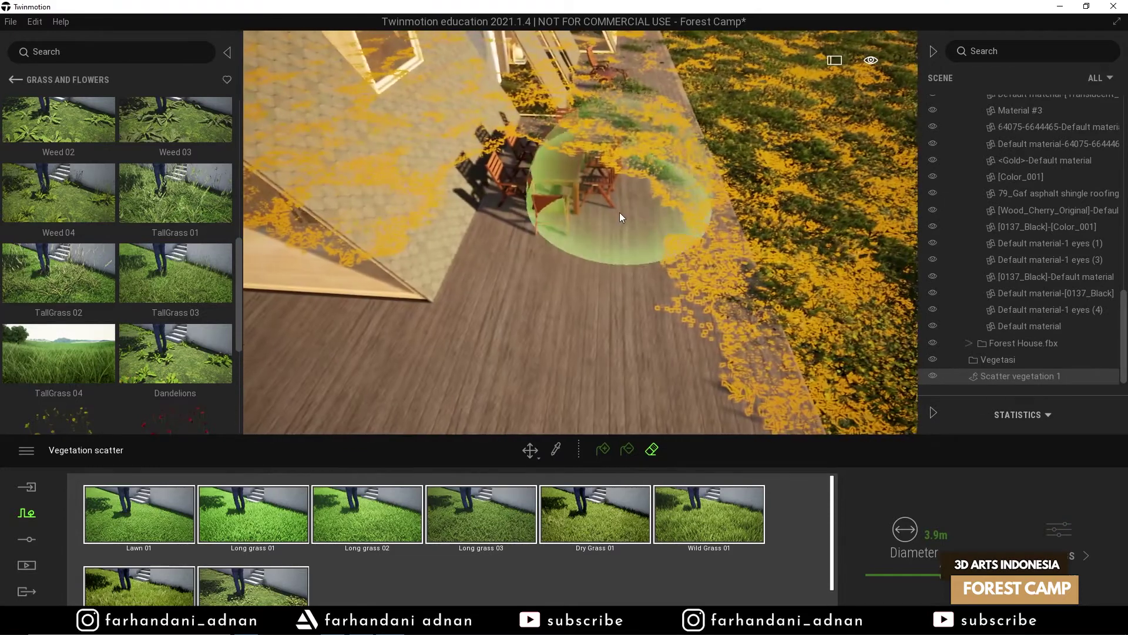
{"action": "mouse_move", "coordinate": [662, 277]}
{"action": "left_mouse_down"}
{"action": "mouse_move", "coordinate": [700, 308]}
{"action": "mouse_move", "coordinate": [613, 83]}
{"action": "mouse_move", "coordinate": [506, 104]}
{"action": "mouse_move", "coordinate": [384, 188]}
{"action": "left_mouse_up"}
- Erase the scattered grass from the narrow deck strip along the shaded side of the house up to the brick wall
{"action": "right_click_drag", "start_coordinate": [648, 130], "coordinate": [649, 131]}
{"action": "right_click_drag", "start_coordinate": [607, 251], "coordinate": [608, 252]}
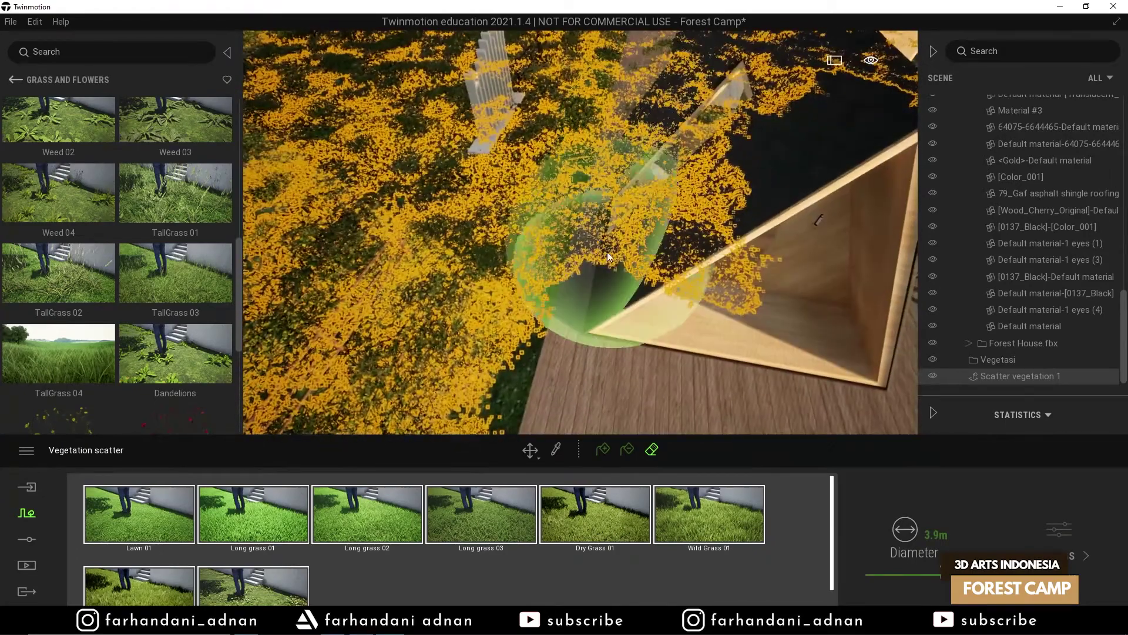
{"action": "right_click_drag", "start_coordinate": [634, 58], "coordinate": [634, 58]}
{"action": "right_click_drag", "start_coordinate": [630, 116], "coordinate": [622, 187]}
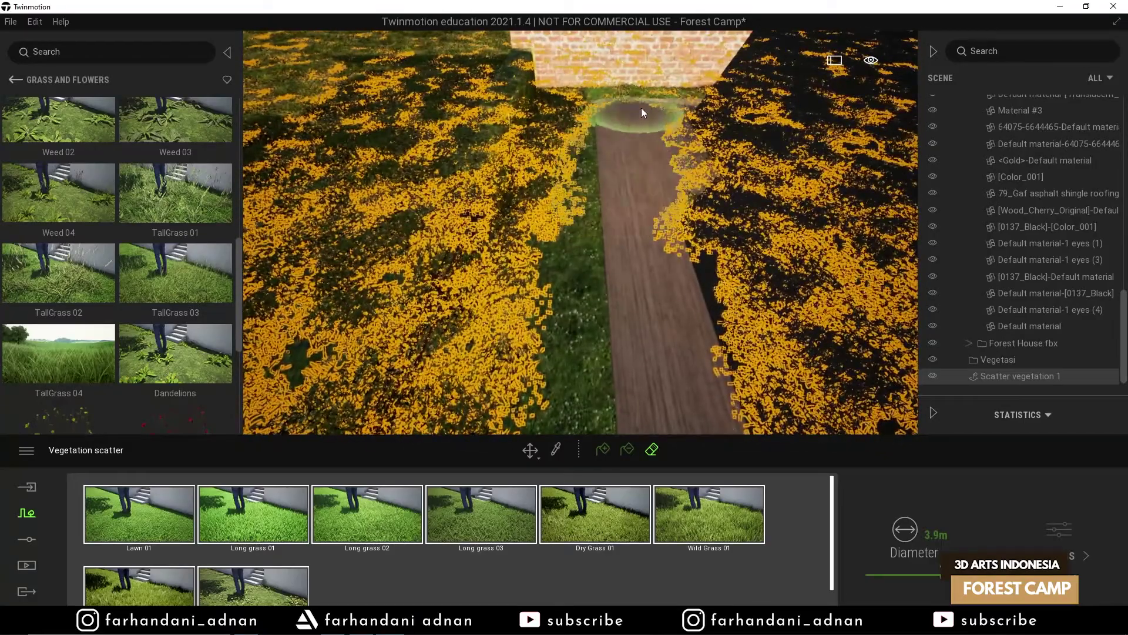
{"action": "right_click_drag", "start_coordinate": [654, 124], "coordinate": [655, 125]}
{"action": "right_click_drag", "start_coordinate": [644, 177], "coordinate": [644, 178]}
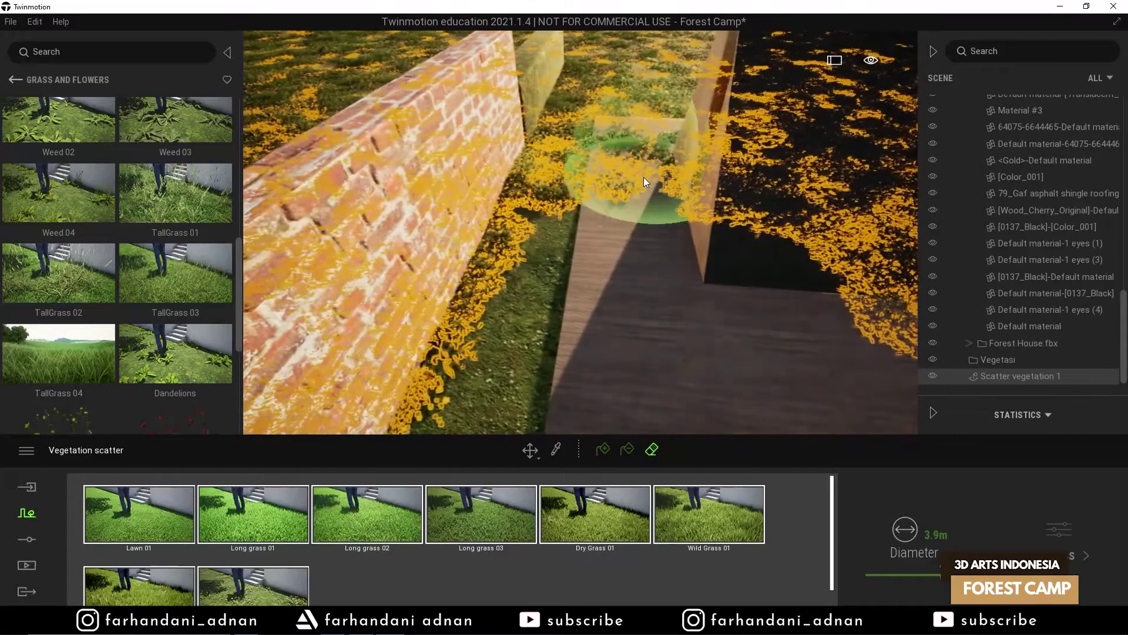
- Erase the scattered grass from the deck beyond the brick wall and along the side with the lounge chair
{"action": "right_click_drag", "start_coordinate": [614, 122], "coordinate": [614, 123]}
{"action": "left_click_drag", "start_coordinate": [650, 282], "coordinate": [651, 91]}
{"action": "right_click_drag", "start_coordinate": [611, 204], "coordinate": [611, 203]}
{"action": "left_click_drag", "start_coordinate": [611, 204], "coordinate": [615, 136]}
{"action": "right_click_drag", "start_coordinate": [651, 195], "coordinate": [651, 195]}
- Collapse the Import folder in the scene graph and hide it
{"action": "scroll", "coordinate": [1029, 121], "scroll_direction": "up", "scroll_amount": 4}
{"action": "scroll", "coordinate": [1028, 121], "scroll_direction": "up", "scroll_amount": 5}
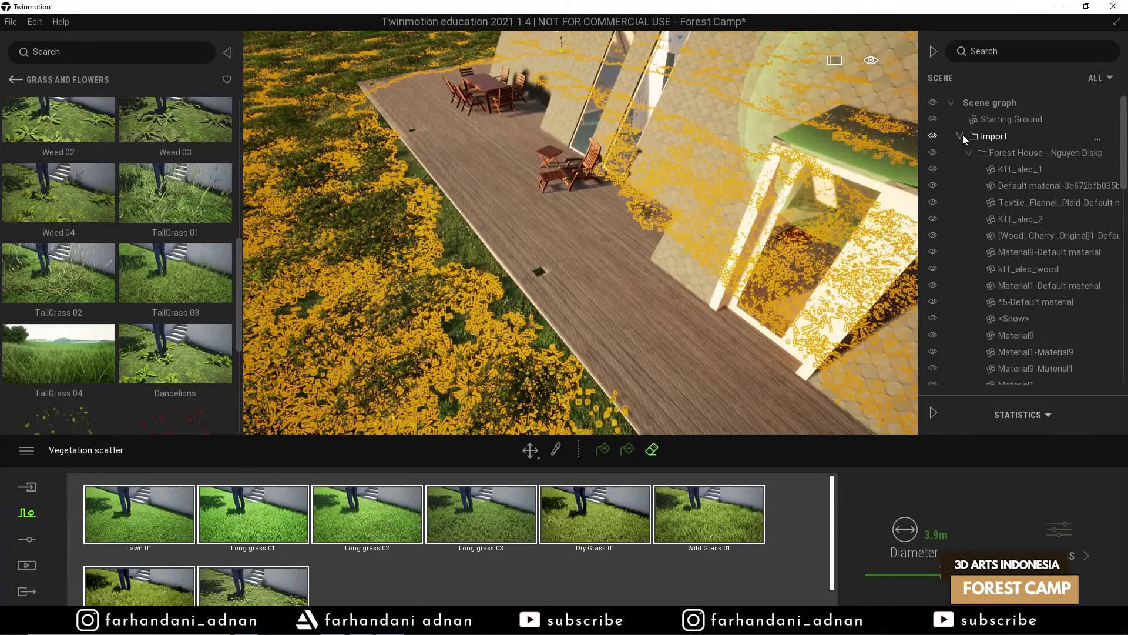
{"action": "left_click", "coordinate": [963, 135]}
{"action": "left_click", "coordinate": [933, 136]}
- Erase the scattered grass remaining inside the footprint of the house and deck, and show the Import folder again
{"action": "scroll", "coordinate": [558, 147], "scroll_direction": "up", "scroll_amount": 3}
{"action": "right_click_drag", "start_coordinate": [558, 144], "coordinate": [567, 138]}
{"action": "mouse_move", "coordinate": [775, 252]}
{"action": "left_mouse_down"}
{"action": "mouse_move", "coordinate": [630, 203]}
{"action": "mouse_move", "coordinate": [581, 156]}
{"action": "mouse_move", "coordinate": [428, 164]}
{"action": "mouse_move", "coordinate": [393, 135]}
{"action": "left_mouse_up"}
{"action": "scroll", "coordinate": [386, 128], "scroll_direction": "down", "scroll_amount": 3}
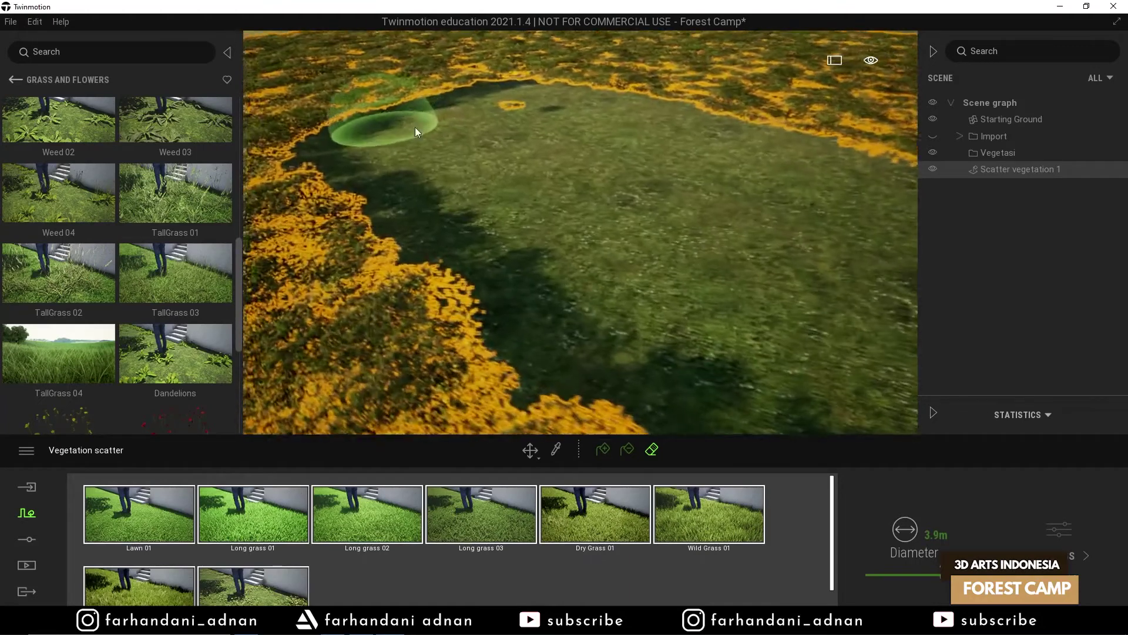
{"action": "right_click_drag", "start_coordinate": [493, 167], "coordinate": [493, 168]}
{"action": "left_click", "coordinate": [933, 136]}
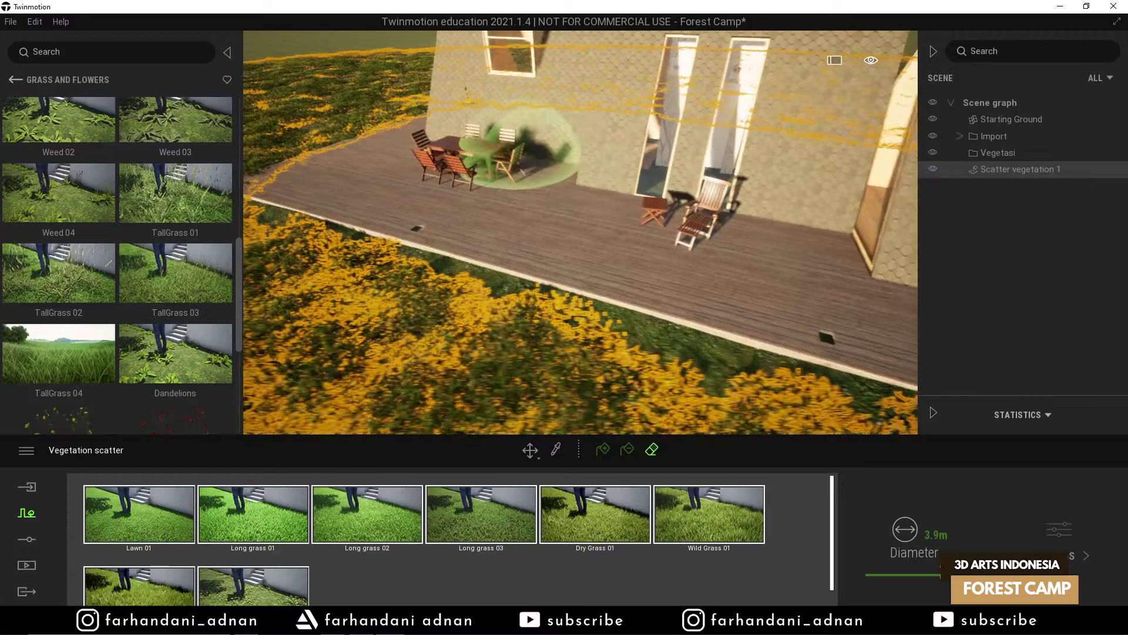
- Erase the leftover grass from the deck corner near the dining table and along the deck edges
{"action": "scroll", "coordinate": [517, 141], "scroll_direction": "up", "scroll_amount": 3}
{"action": "right_click_drag", "start_coordinate": [520, 171], "coordinate": [523, 170]}
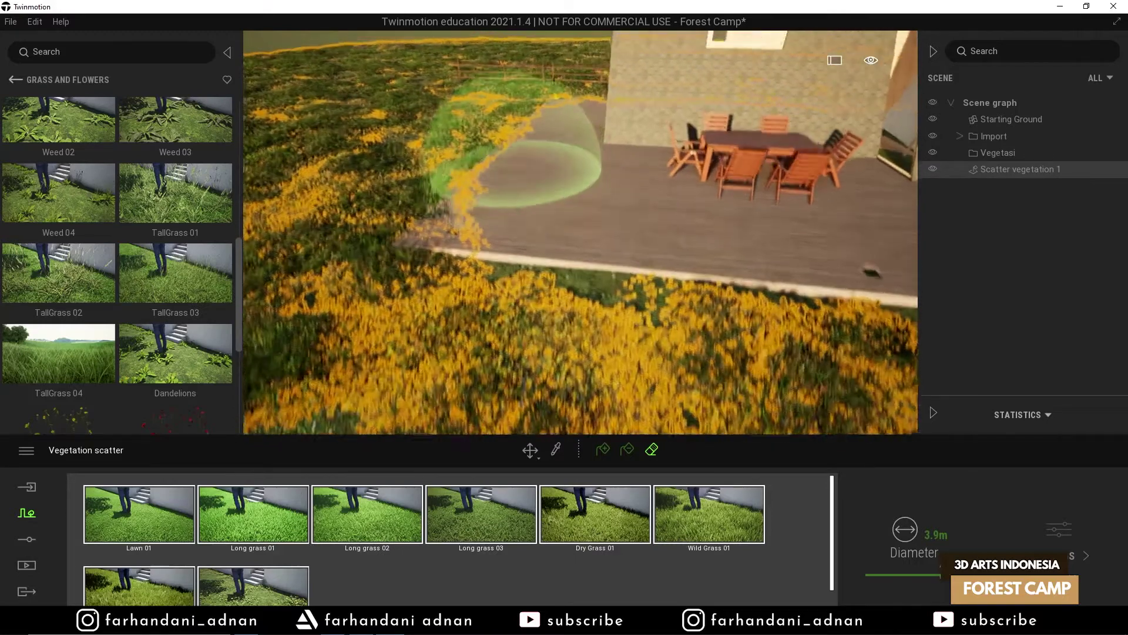
{"action": "scroll", "coordinate": [525, 183], "scroll_direction": "up", "scroll_amount": 3}
{"action": "left_click_drag", "start_coordinate": [520, 215], "coordinate": [482, 214]}
{"action": "mouse_move", "coordinate": [558, 183]}
{"action": "right_mouse_down"}
{"action": "mouse_move", "coordinate": [569, 185]}
{"action": "mouse_move", "coordinate": [584, 305]}
{"action": "mouse_move", "coordinate": [562, 258]}
{"action": "mouse_move", "coordinate": [629, 229]}
{"action": "mouse_move", "coordinate": [559, 288]}
{"action": "mouse_move", "coordinate": [604, 276]}
{"action": "mouse_move", "coordinate": [594, 230]}
{"action": "right_mouse_up"}
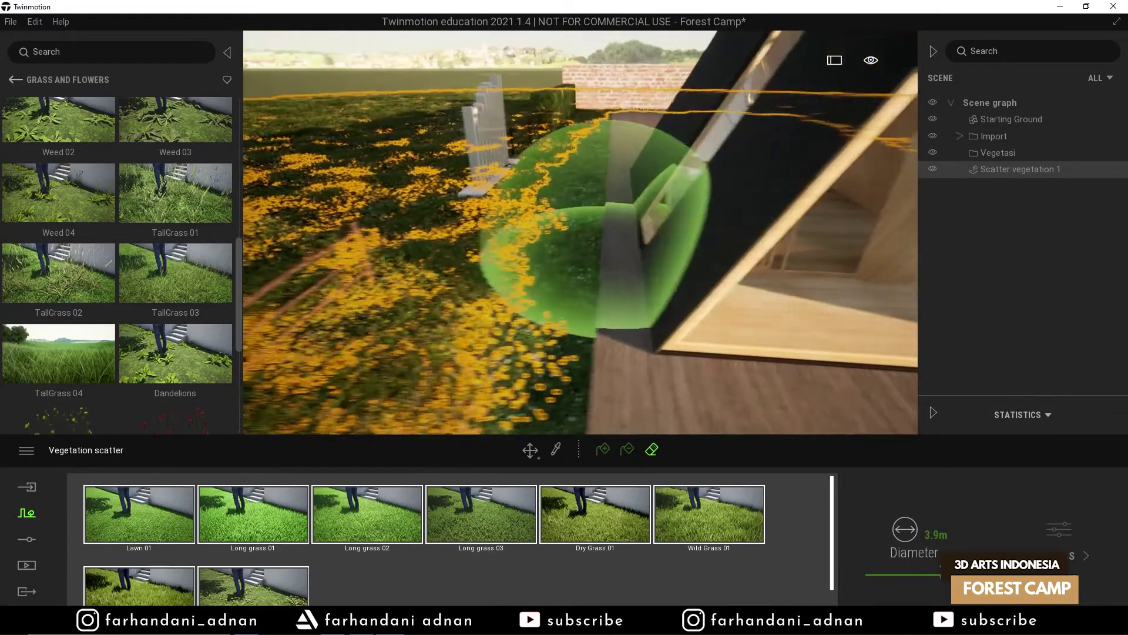
{"action": "left_click", "coordinate": [603, 448]}
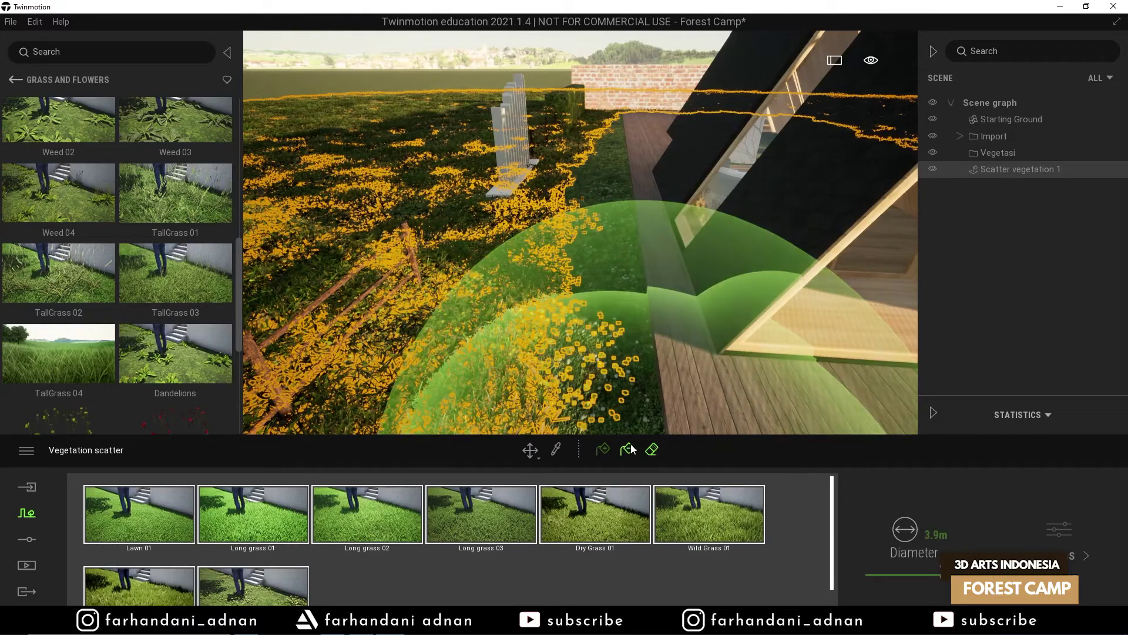
{"action": "left_click", "coordinate": [652, 449]}
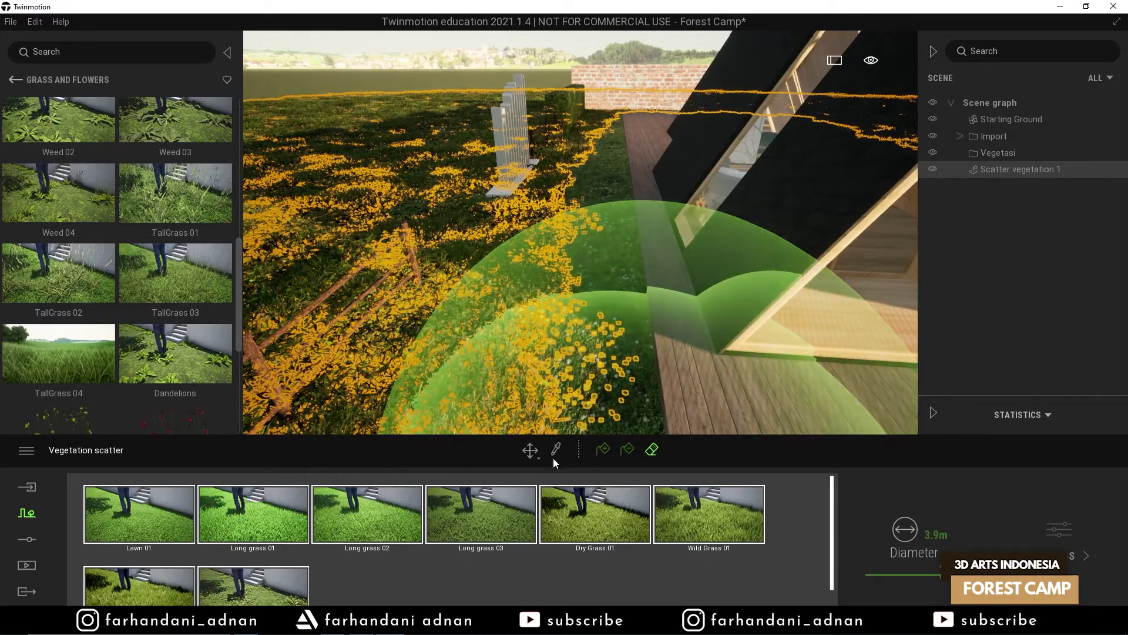
- Hide the asset library, leave the eraser and deselect the scattered vegetation
{"action": "key", "text": "s"}
{"action": "right_click_drag", "start_coordinate": [563, 170], "coordinate": [529, 165]}
{"action": "key", "text": "w"}
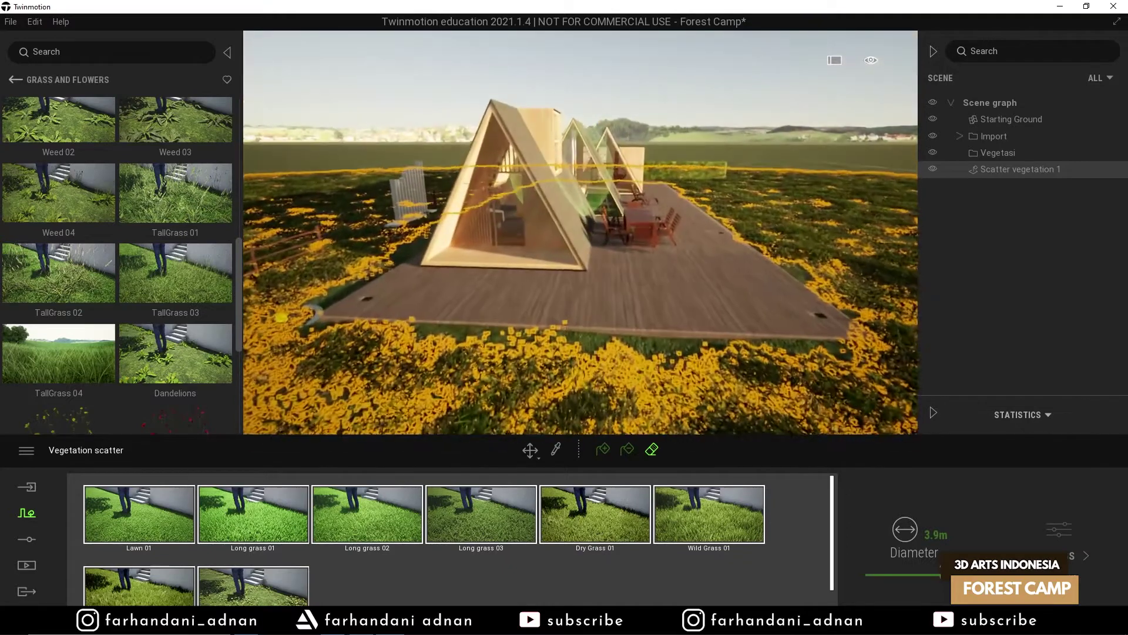
{"action": "left_click", "coordinate": [228, 52]}
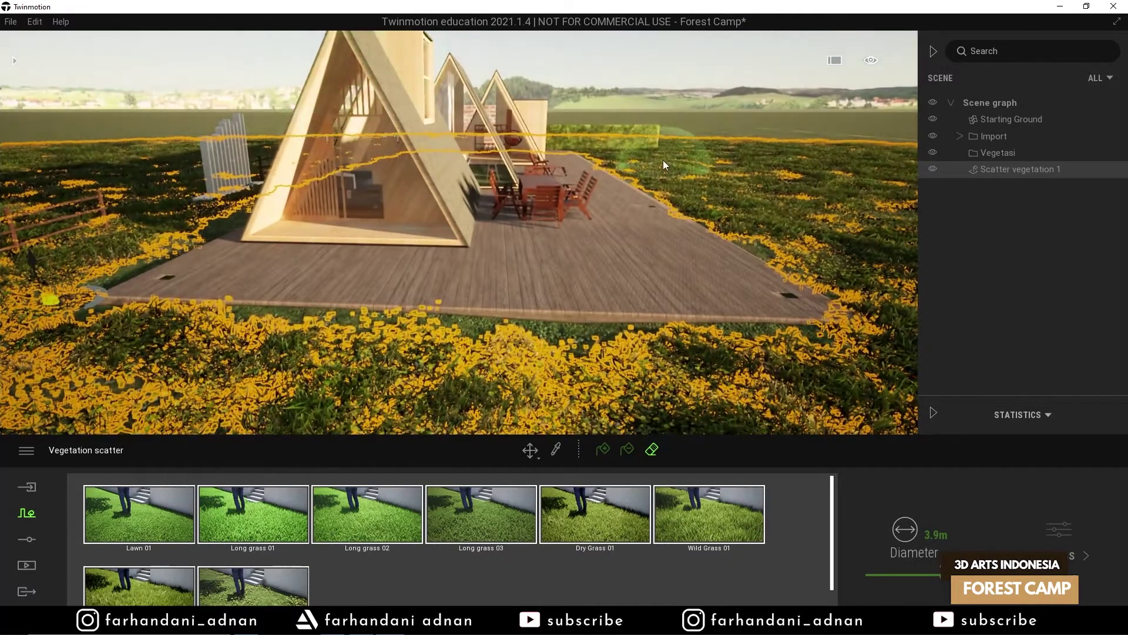
{"action": "left_click", "coordinate": [530, 452]}
{"action": "left_click", "coordinate": [623, 58]}
- Examine the cleared deck and the surrounding grass from low and raised viewpoints in front of the house
{"action": "right_click_drag", "start_coordinate": [641, 97], "coordinate": [641, 47]}
{"action": "key", "text": "s"}
{"action": "key", "text": "a"}
{"action": "key", "text": "q"}
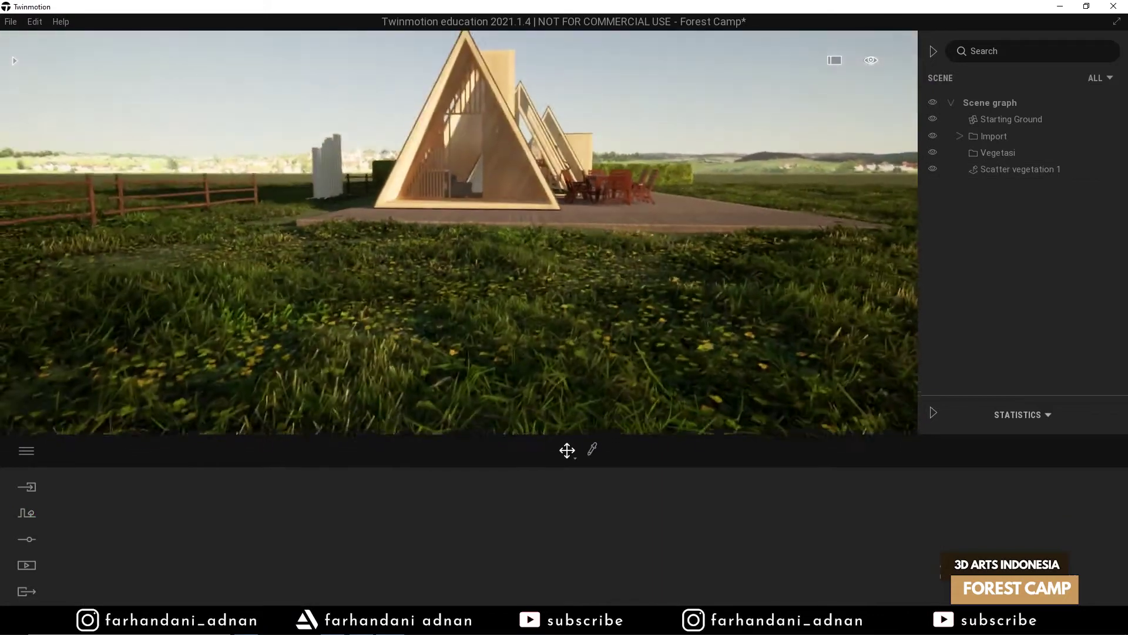
{"action": "key", "text": "w"}
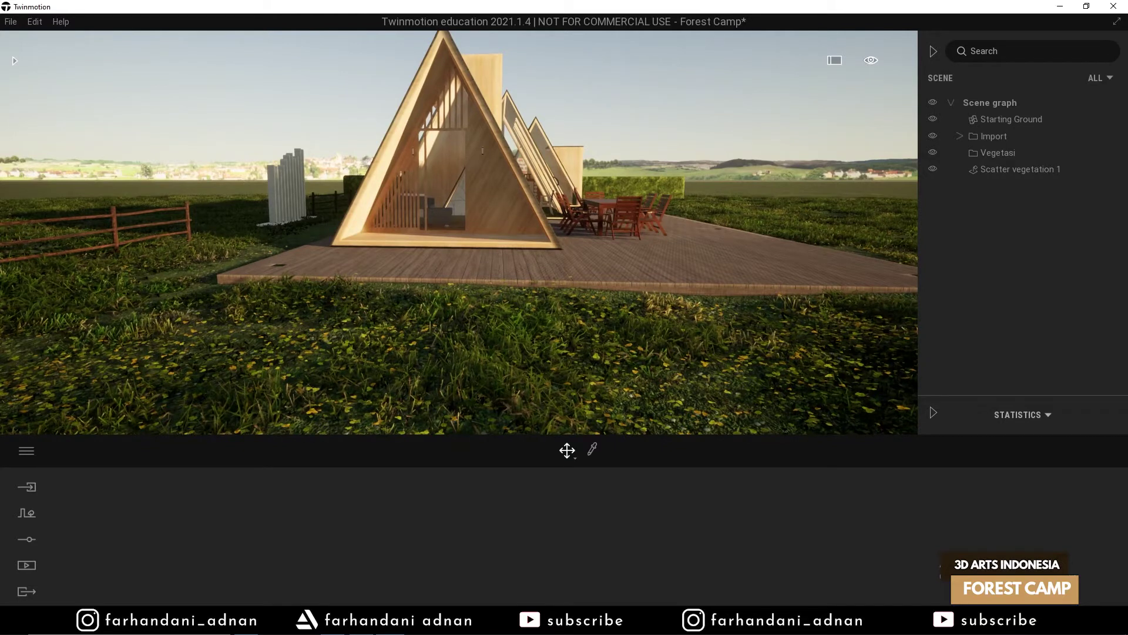
{"action": "right_click_drag", "start_coordinate": [627, 175], "coordinate": [627, 201]}
{"action": "key", "text": "e"}
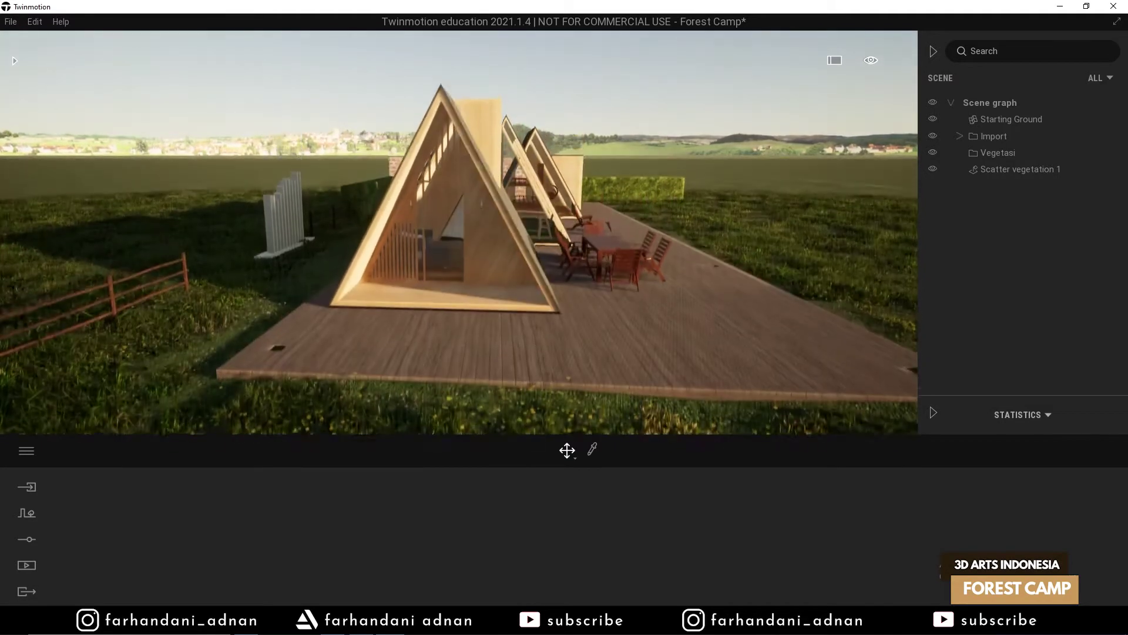
- Move the scattered vegetation layer into the Vegetasi folder of the scene graph
{"action": "key", "text": "w"}
{"action": "key", "text": "d"}
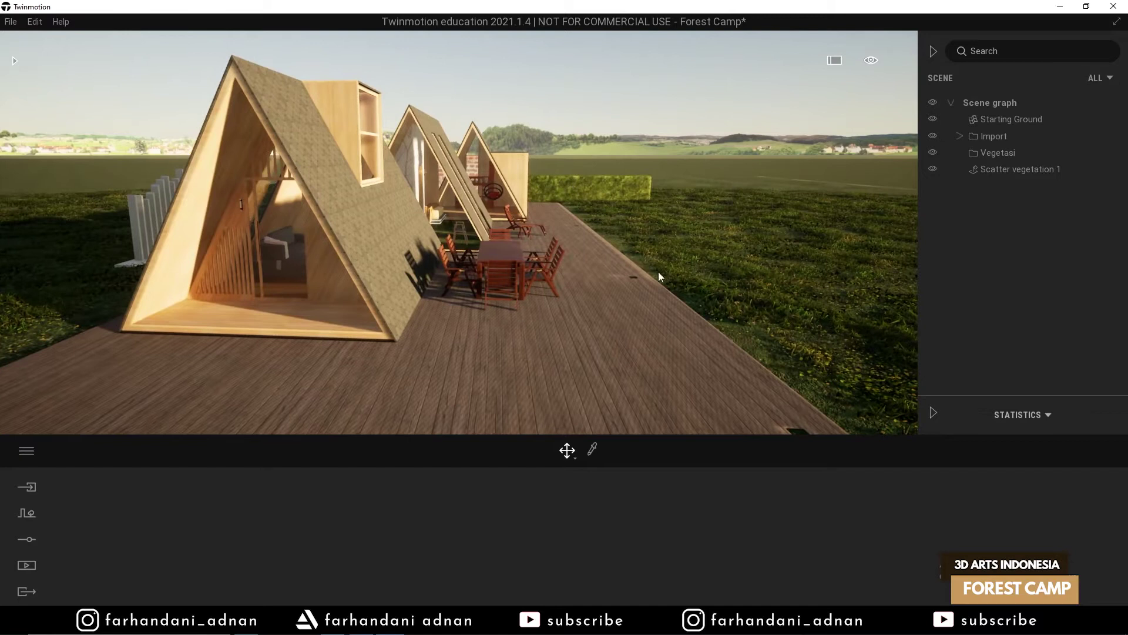
{"action": "key", "text": "e"}
{"action": "right_click_drag", "start_coordinate": [609, 219], "coordinate": [618, 256]}
{"action": "key", "text": "s"}
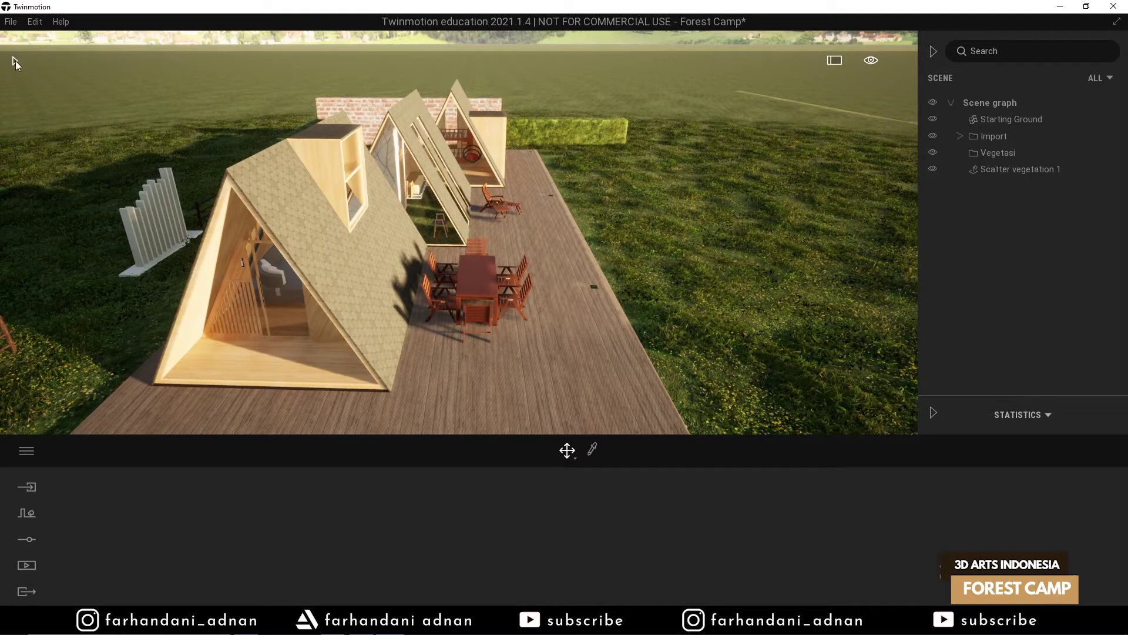
{"action": "left_click_drag", "start_coordinate": [992, 167], "coordinate": [1006, 155]}
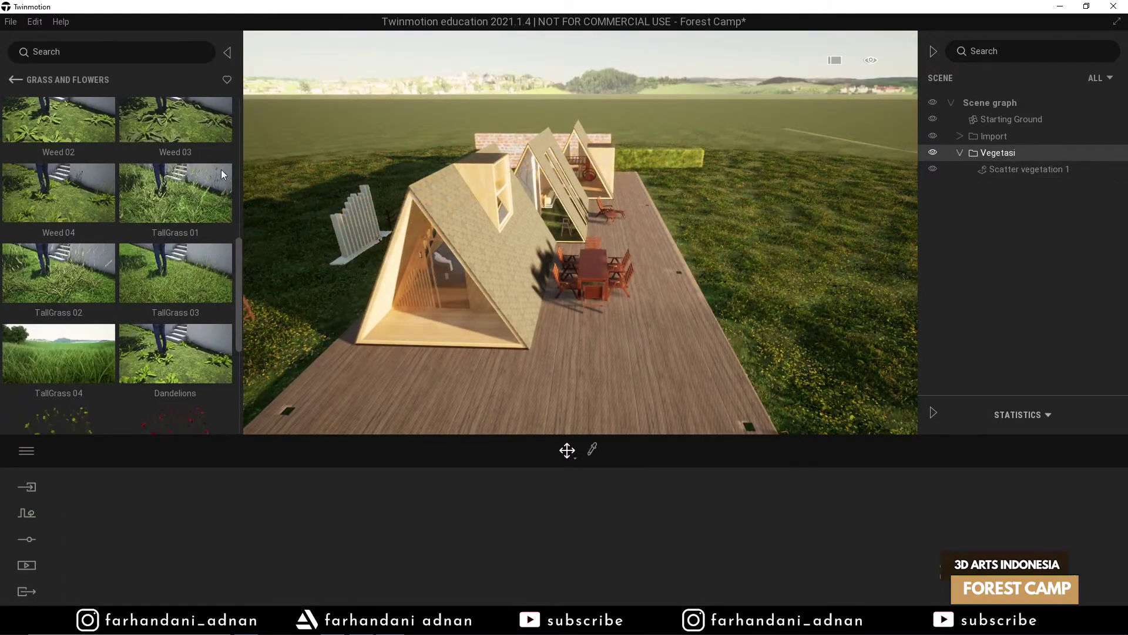
- Find the Laurel hedge among the miscellaneous vegetation assets and place one on the grass beside the deck
{"action": "left_click", "coordinate": [14, 80]}
{"action": "left_click", "coordinate": [43, 141]}
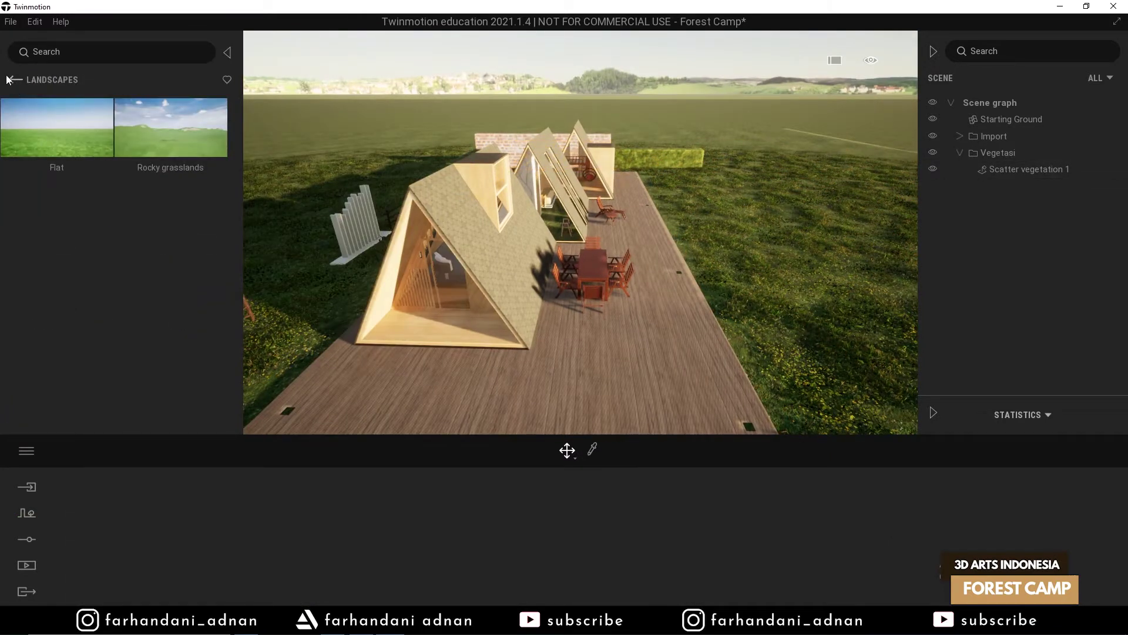
{"action": "left_click", "coordinate": [15, 81]}
{"action": "left_click", "coordinate": [72, 383]}
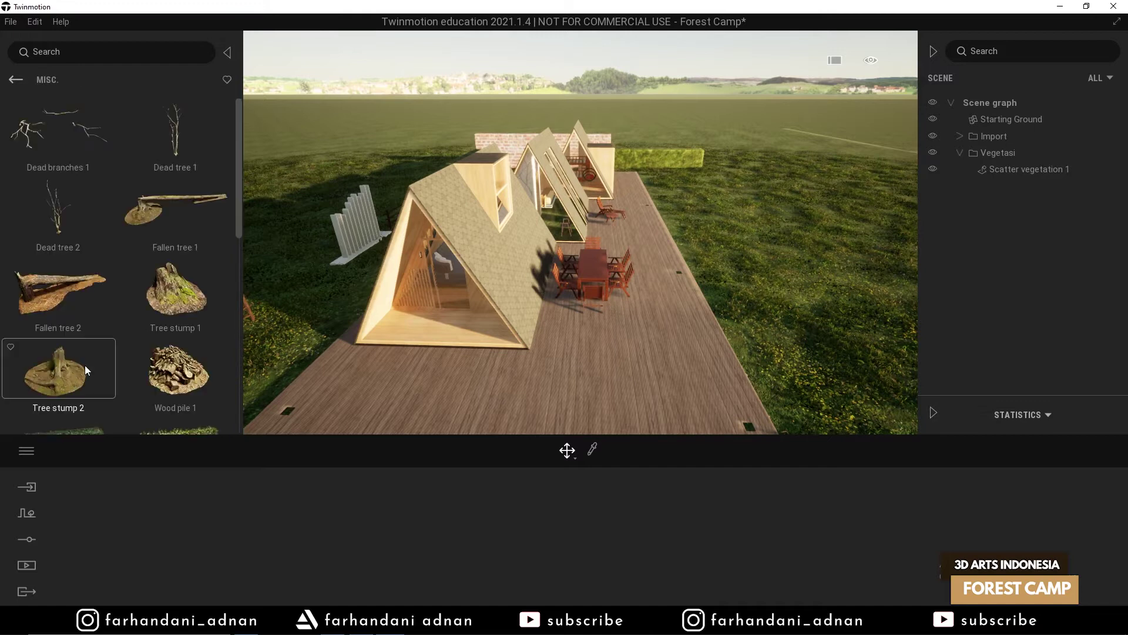
{"action": "scroll", "coordinate": [146, 202], "scroll_direction": "down", "scroll_amount": 3}
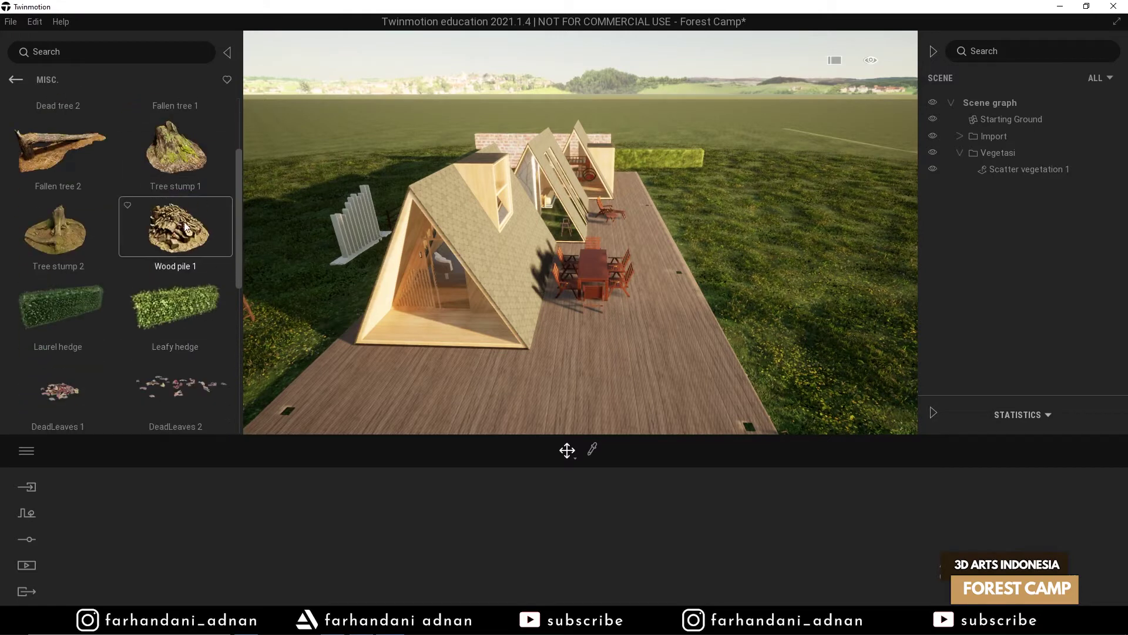
{"action": "left_click", "coordinate": [15, 81]}
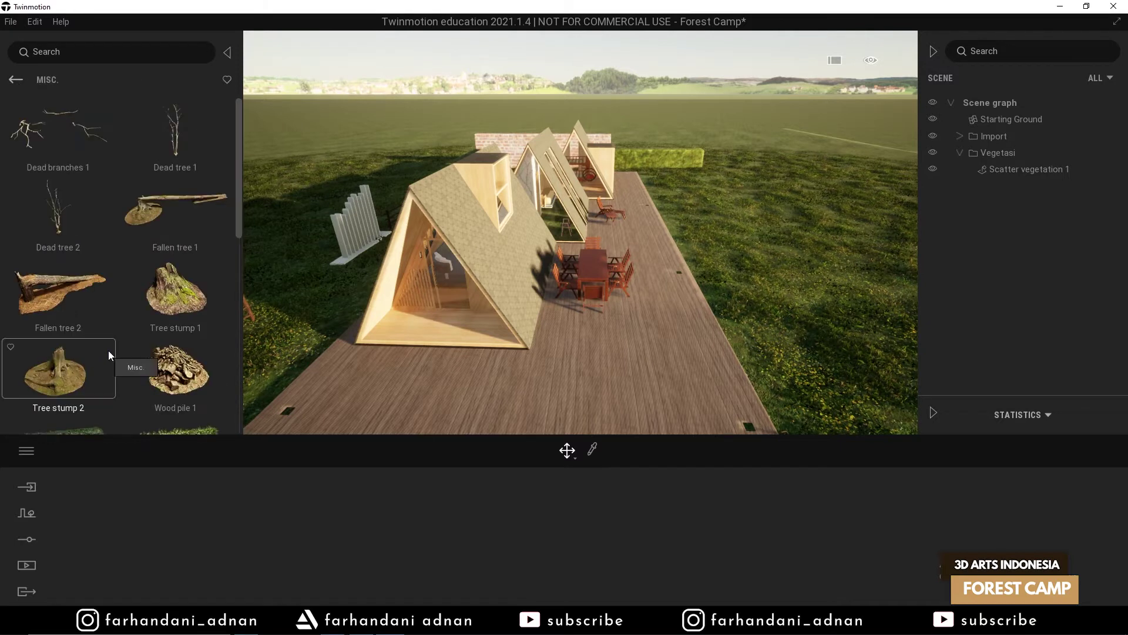
{"action": "scroll", "coordinate": [108, 350], "scroll_direction": "down", "scroll_amount": 2}
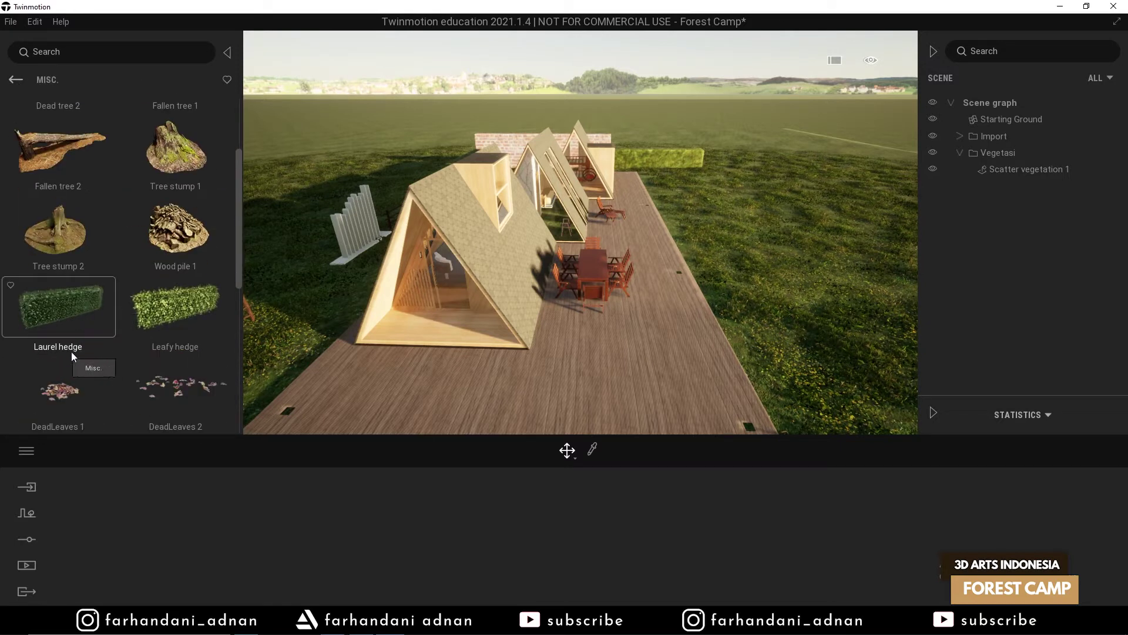
{"action": "mouse_move", "coordinate": [61, 321]}
{"action": "left_mouse_down"}
{"action": "mouse_move", "coordinate": [636, 303]}
{"action": "mouse_move", "coordinate": [775, 258]}
{"action": "mouse_move", "coordinate": [750, 252]}
{"action": "left_mouse_up"}
{"action": "key", "text": "w"}
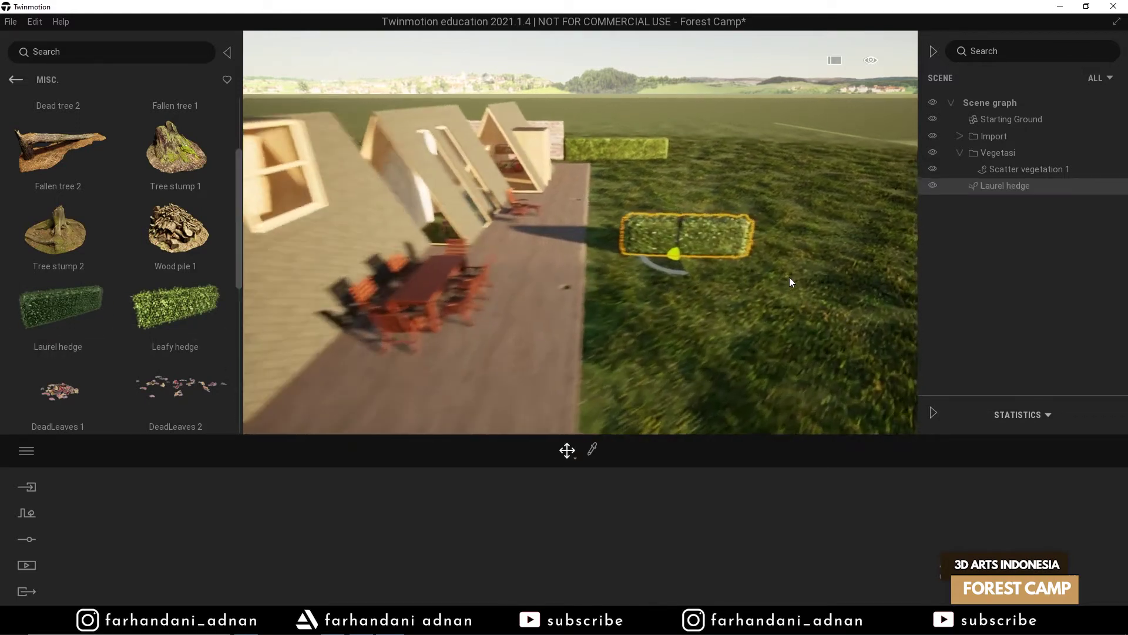
- Rotate the Laurel hedge by 90 degrees so it runs along the deck
{"action": "key", "text": "w"}
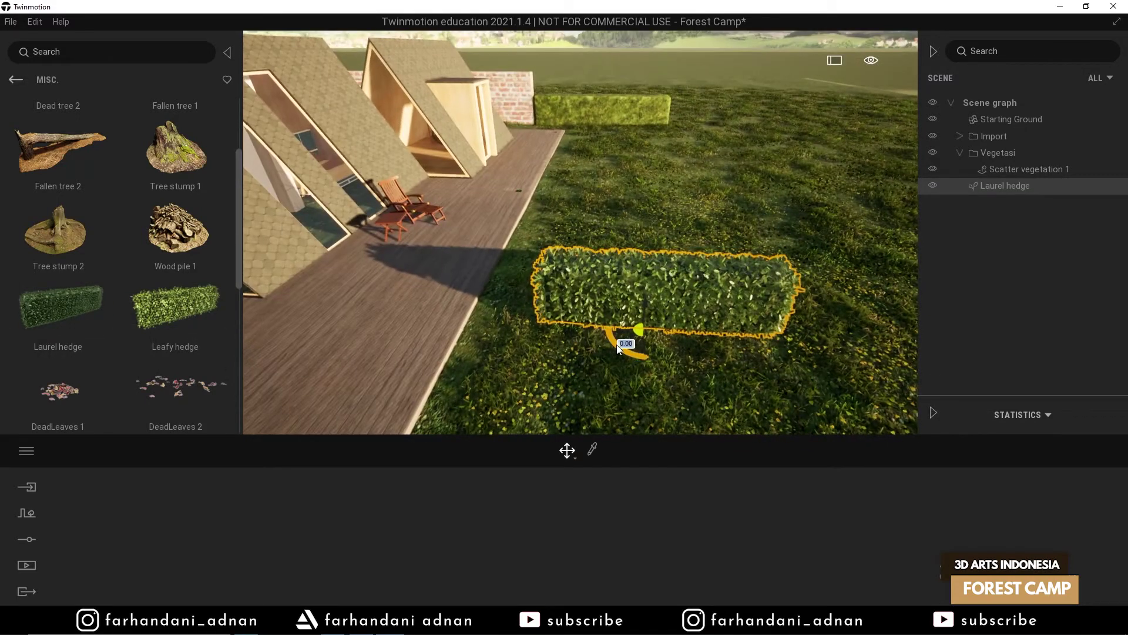
{"action": "left_click", "coordinate": [623, 344]}
{"action": "type", "text": "90"}
{"action": "key", "text": "Return"}
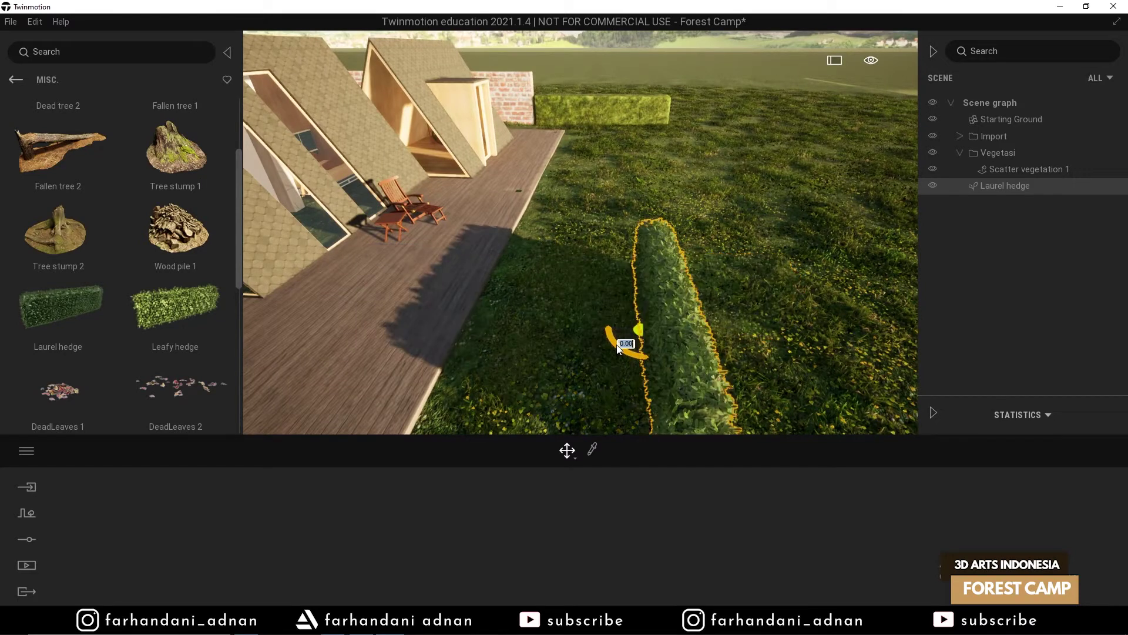
- Move the Laurel hedge to the far end of the deck, near the existing hedge by the brick wall
{"action": "right_click_drag", "start_coordinate": [618, 350], "coordinate": [647, 281]}
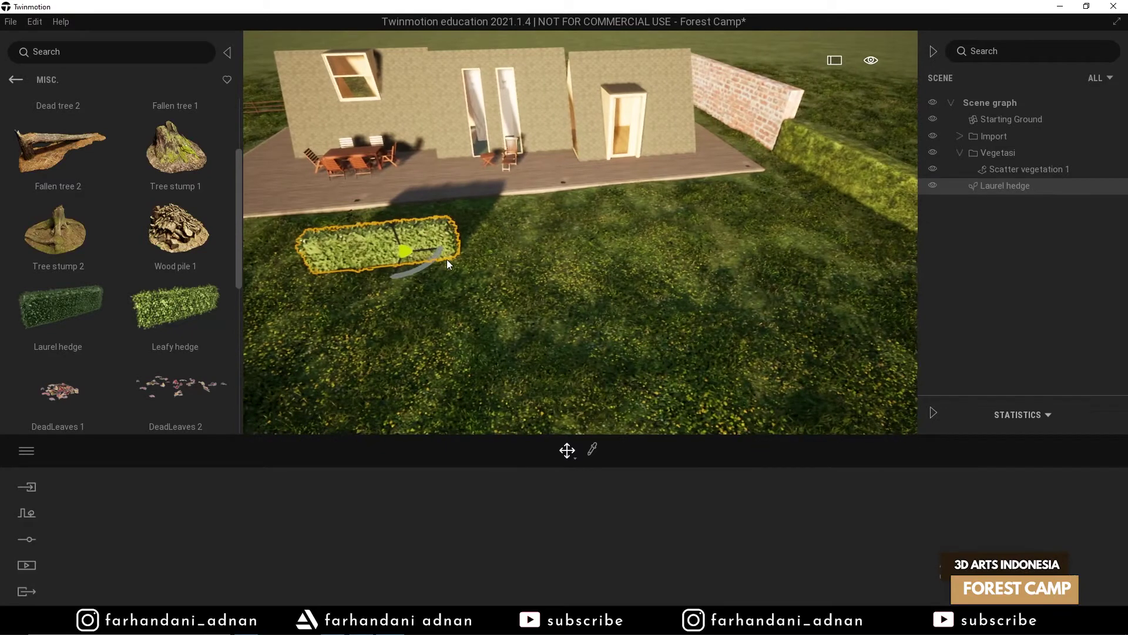
{"action": "left_click_drag", "start_coordinate": [432, 259], "coordinate": [801, 206]}
{"action": "right_click_drag", "start_coordinate": [707, 230], "coordinate": [899, 213]}
{"action": "key", "text": "w"}
{"action": "left_click_drag", "start_coordinate": [577, 238], "coordinate": [532, 240]}
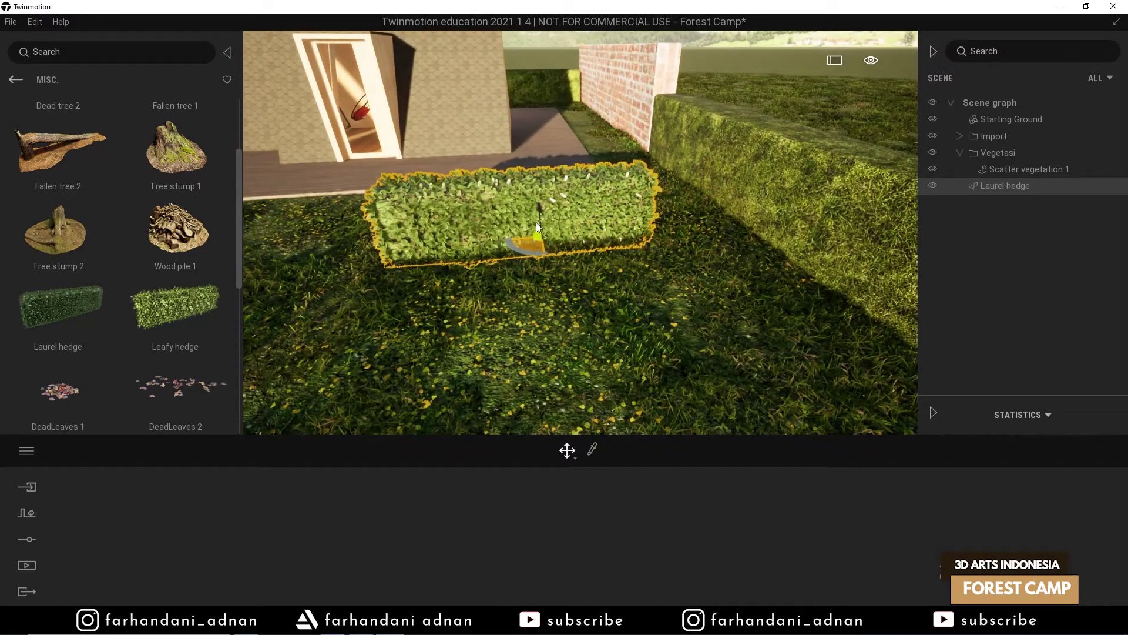
- Duplicate the Laurel hedge five times end to end to form a continuous row along the deck
{"action": "right_click_drag", "start_coordinate": [558, 213], "coordinate": [669, 231]}
{"action": "key", "text": "a"}
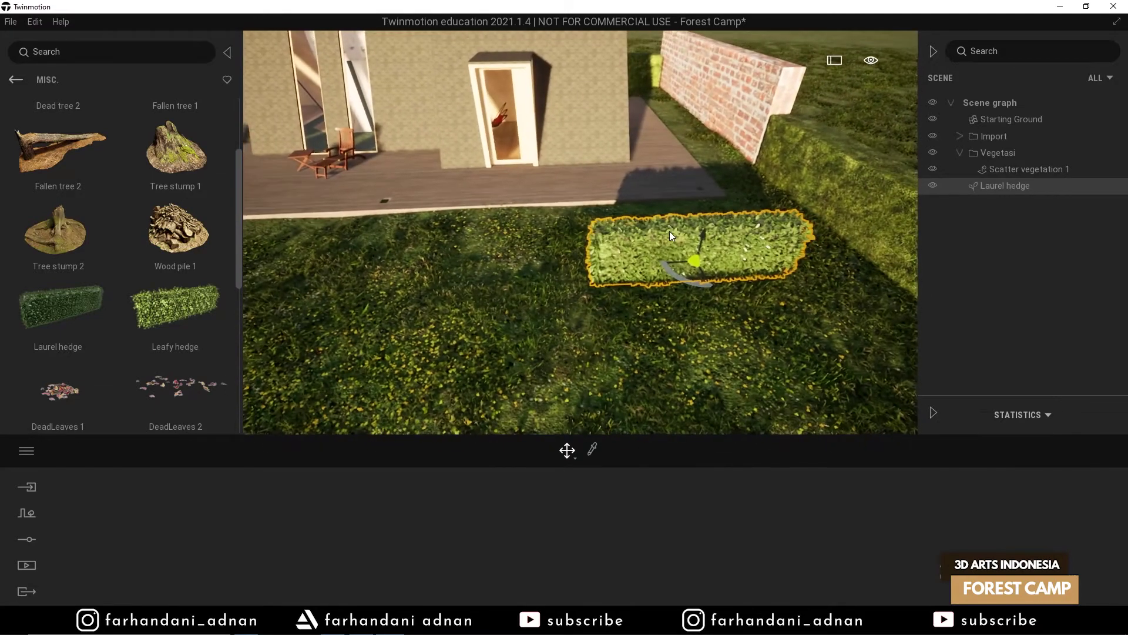
{"action": "left_click_drag", "start_coordinate": [676, 237], "coordinate": [478, 288], "text": "ctrl"}
{"action": "left_click", "coordinate": [527, 374]}
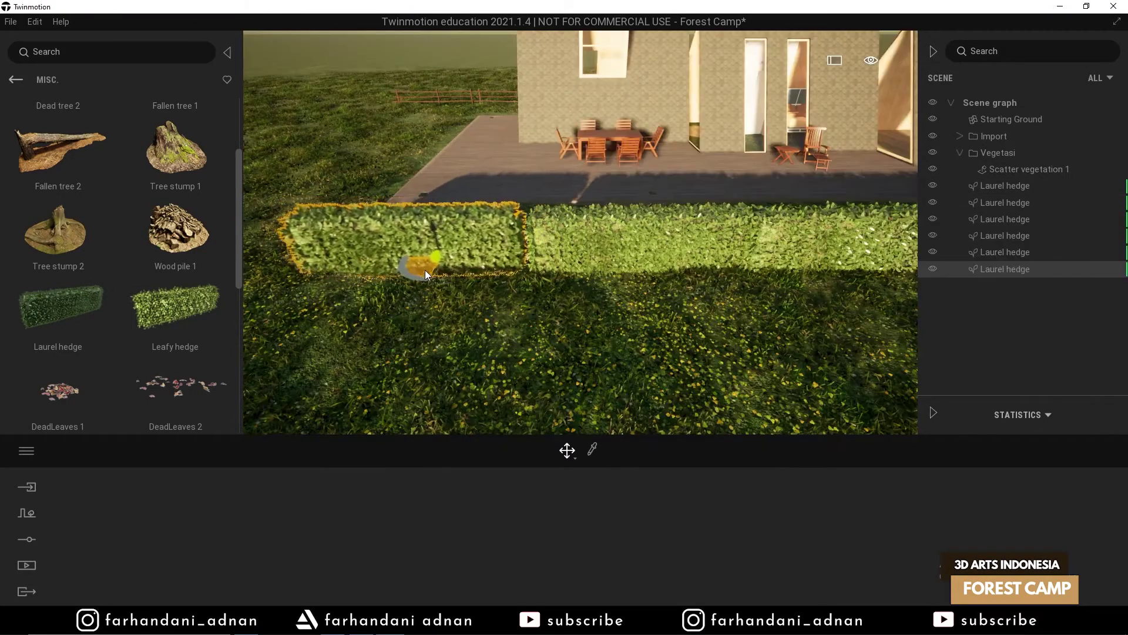
{"action": "left_click_drag", "start_coordinate": [425, 270], "coordinate": [429, 266]}
- Move all six Laurel hedges into the Vegetasi folder of the scene graph
{"action": "key", "text": "a"}
{"action": "right_click_drag", "start_coordinate": [548, 261], "coordinate": [726, 197]}
{"action": "key", "text": "s"}
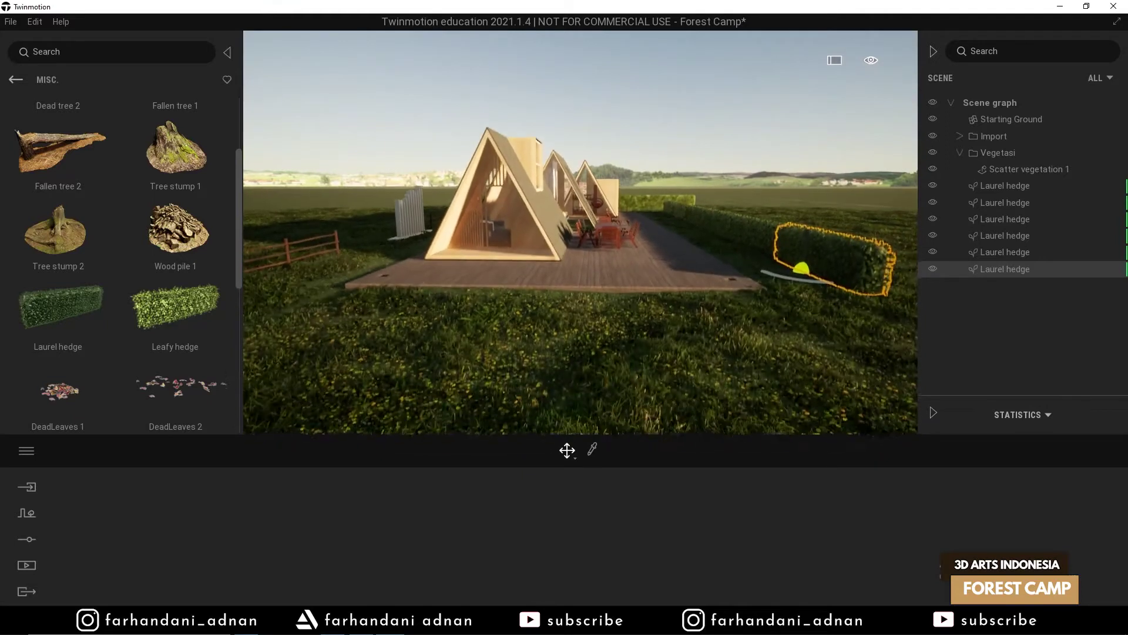
{"action": "left_click", "coordinate": [672, 108]}
{"action": "left_click", "coordinate": [999, 169]}
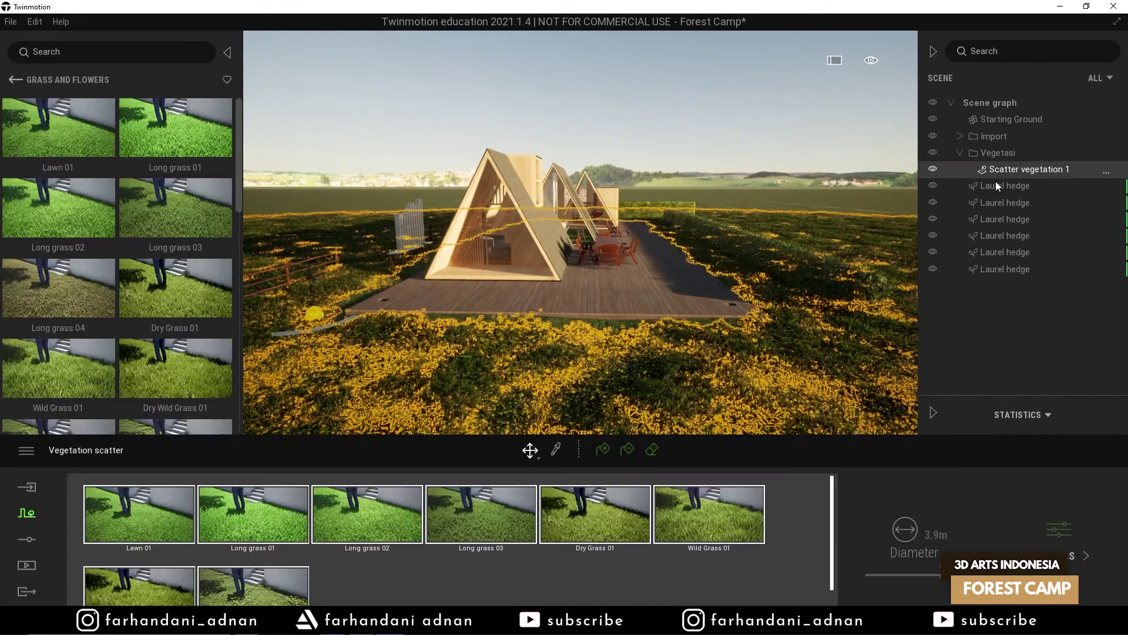
{"action": "left_click", "coordinate": [994, 185]}
{"action": "left_click", "coordinate": [996, 269], "text": "shift"}
{"action": "left_click_drag", "start_coordinate": [1007, 163], "coordinate": [1007, 156]}
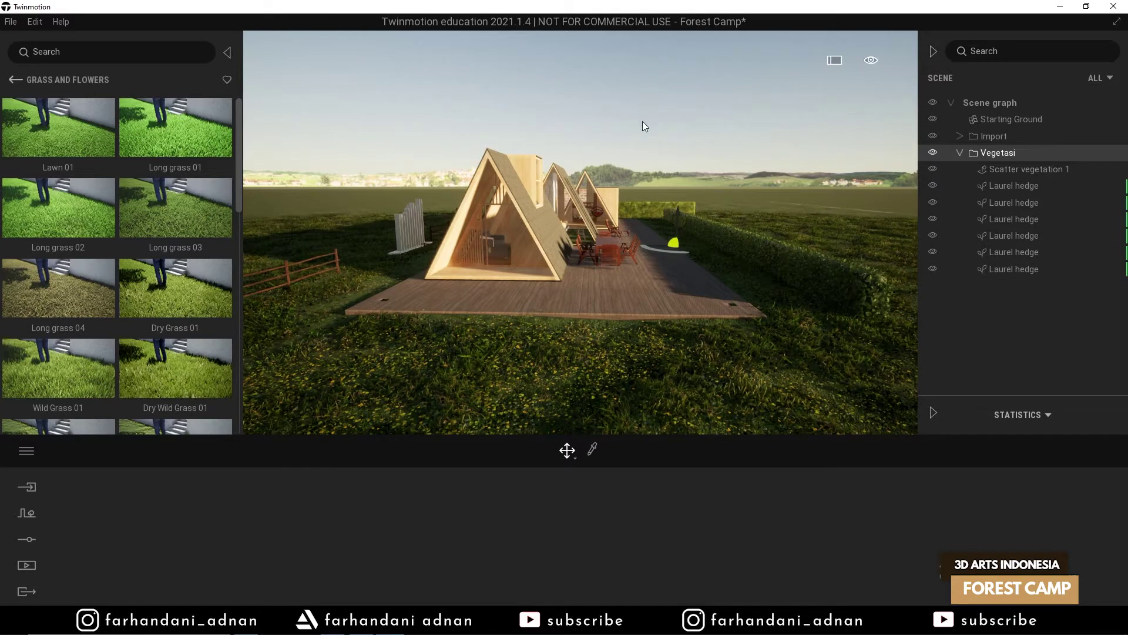
- Create a new container named Grass inside the Vegetasi folder
{"action": "middle_click_drag", "start_coordinate": [595, 273], "coordinate": [622, 261]}
{"action": "scroll", "coordinate": [580, 265], "scroll_direction": "up", "scroll_amount": 2}
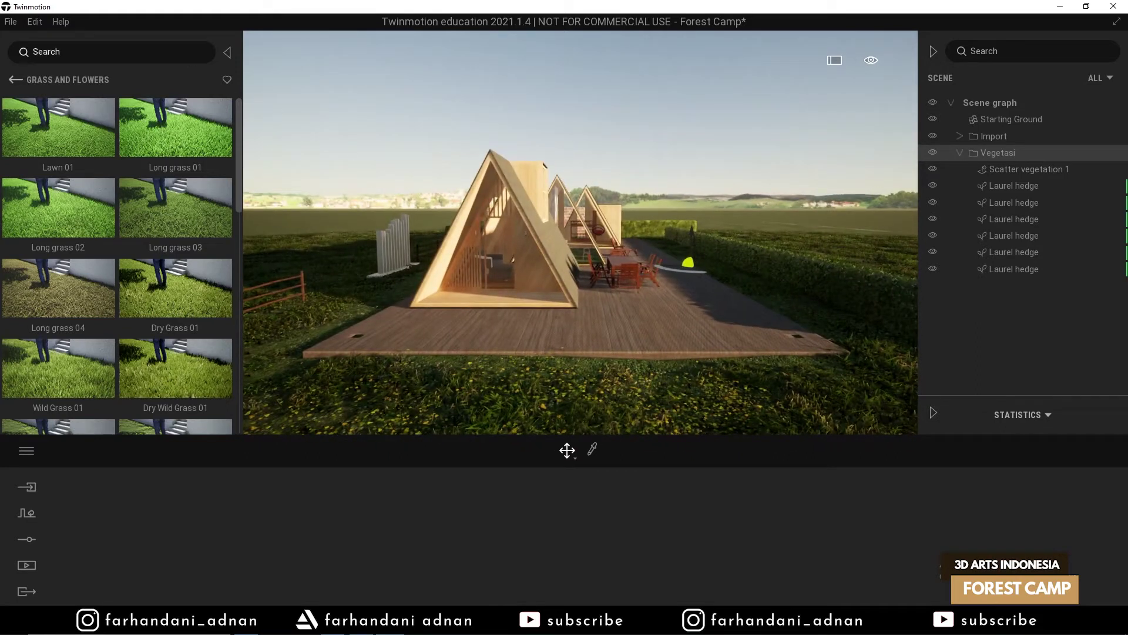
{"action": "left_click", "coordinate": [13, 80]}
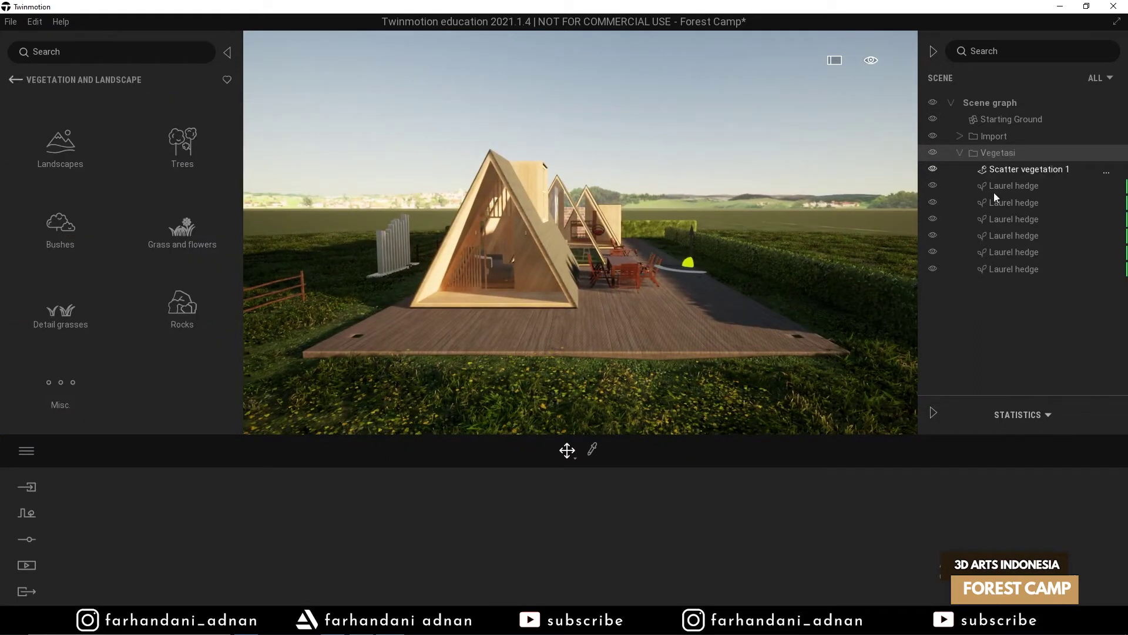
{"action": "right_click", "coordinate": [999, 154]}
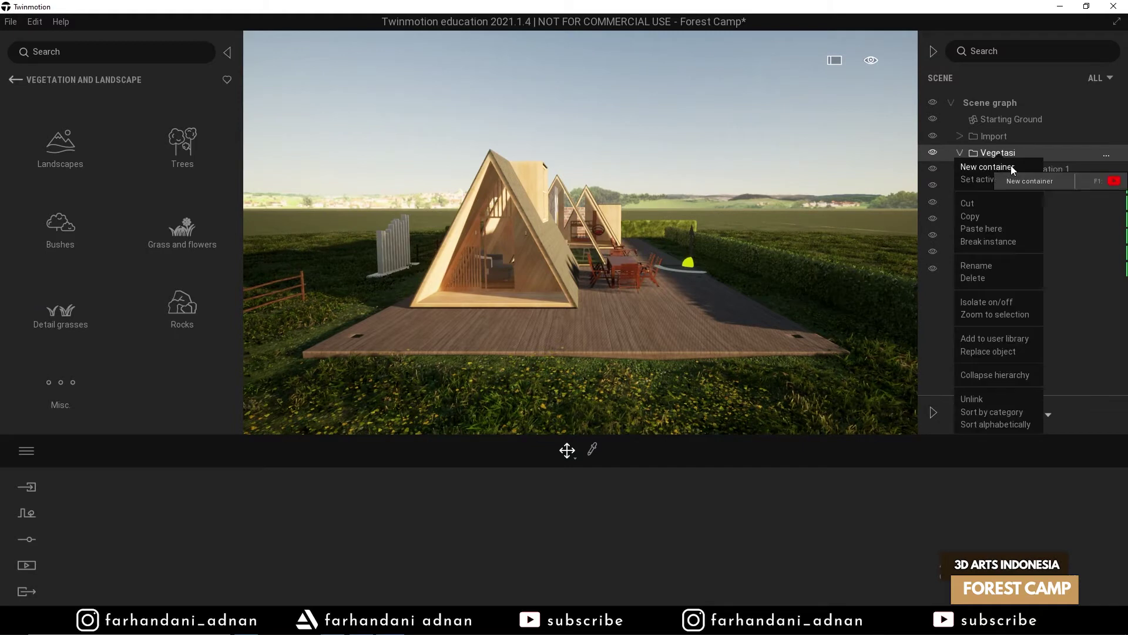
{"action": "left_click", "coordinate": [1012, 169]}
{"action": "type", "text": "Grass"}
{"action": "key", "text": "Return"}
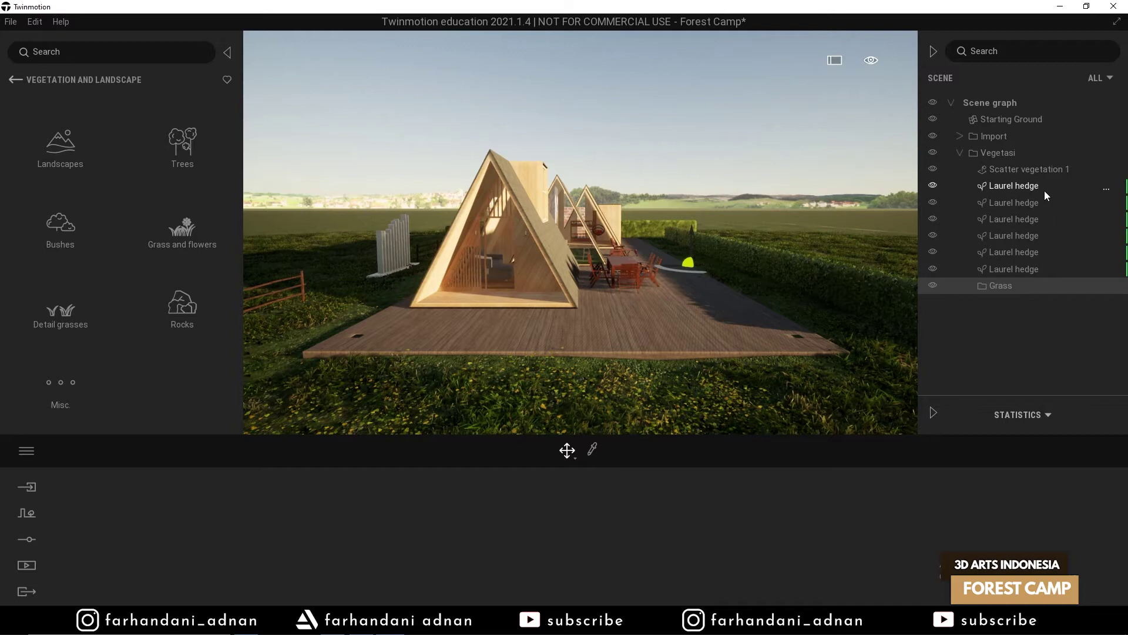
- Move the scattered vegetation and all the Laurel hedges into the Grass container and collapse it
{"action": "left_click", "coordinate": [1034, 169]}
{"action": "left_click", "coordinate": [1017, 270], "text": "shift"}
{"action": "left_click_drag", "start_coordinate": [1014, 315], "coordinate": [1011, 283]}
{"action": "left_click", "coordinate": [969, 170]}
- Create a second container named Tree inside the Vegetasi folder
{"action": "right_click", "coordinate": [1004, 152]}
{"action": "left_click", "coordinate": [994, 167]}
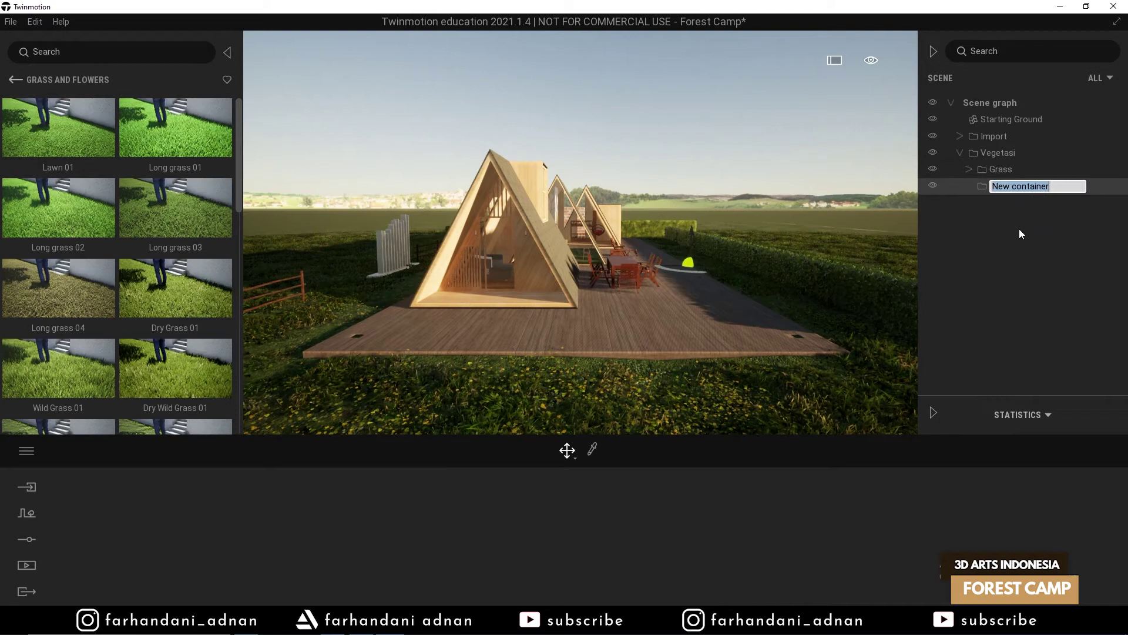
{"action": "type", "text": "Tr"}
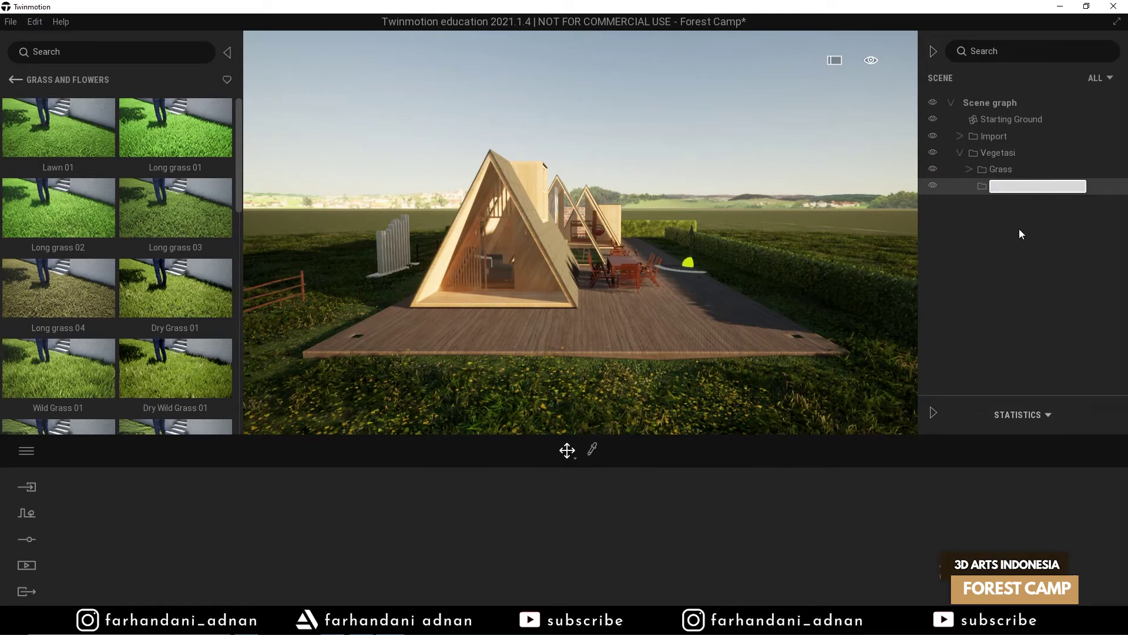
{"action": "type", "text": "ee"}
{"action": "key", "text": "Return"}
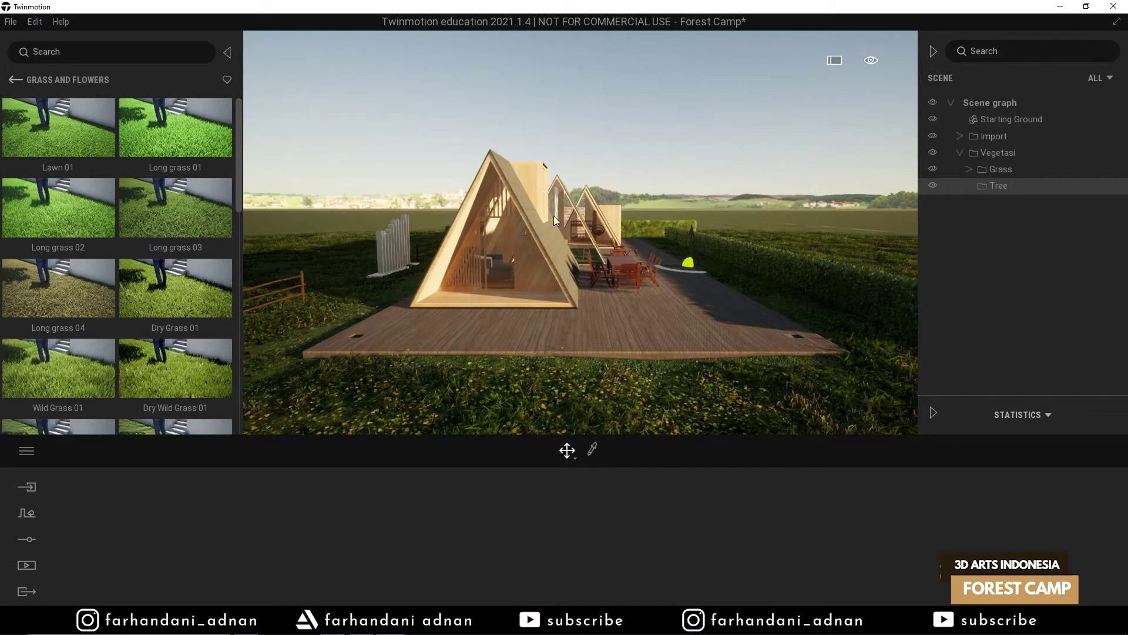
- Place a Balsam poplar from the tree assets on the grass strip between the deck and the hedge row
{"action": "left_click", "coordinate": [14, 76]}
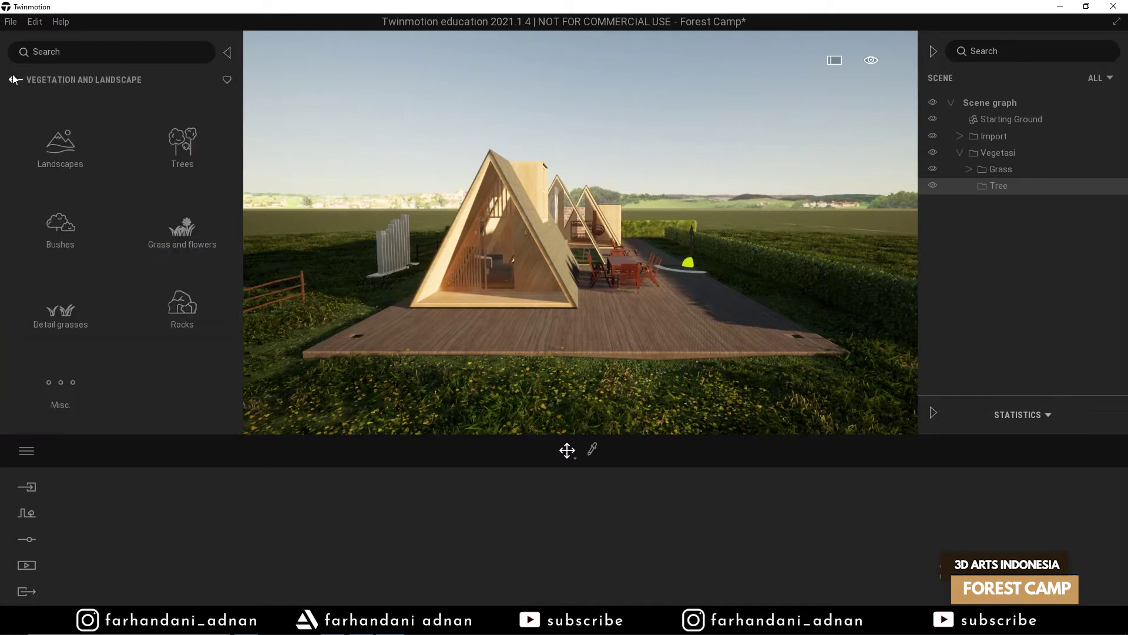
{"action": "left_click", "coordinate": [189, 151]}
{"action": "left_click_drag", "start_coordinate": [238, 111], "coordinate": [234, 163]}
{"action": "mouse_move", "coordinate": [158, 234]}
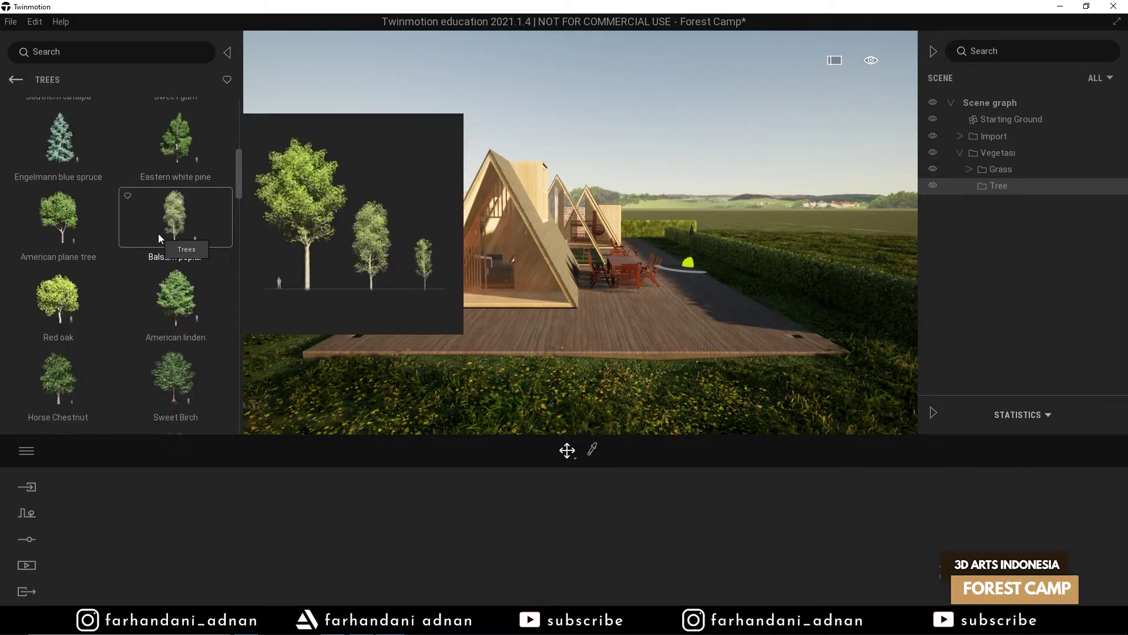
{"action": "left_click_drag", "start_coordinate": [157, 234], "coordinate": [837, 319]}
{"action": "right_click_drag", "start_coordinate": [838, 319], "coordinate": [662, 326]}
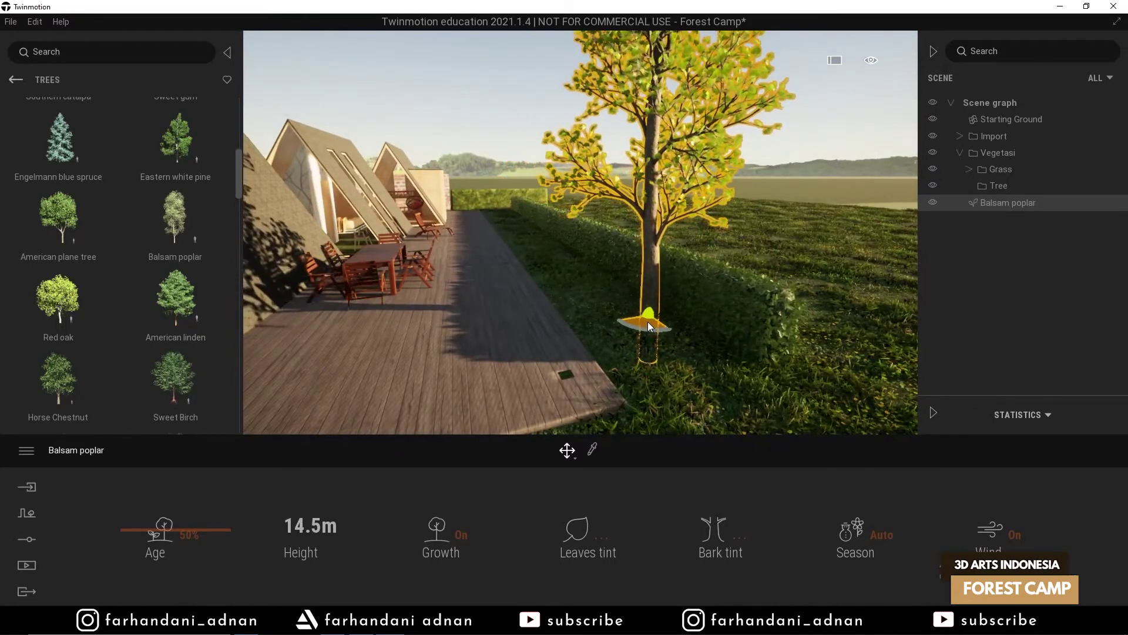
{"action": "left_click_drag", "start_coordinate": [661, 302], "coordinate": [654, 318]}
{"action": "right_click_drag", "start_coordinate": [654, 319], "coordinate": [722, 269]}
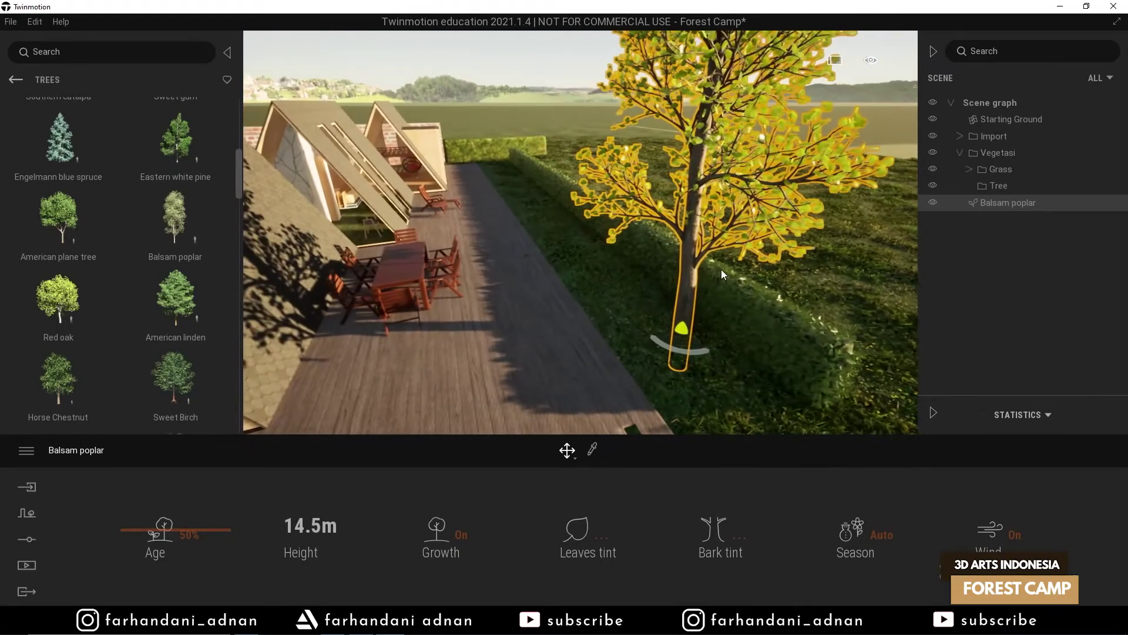
- Duplicate the Balsam poplar twice in a row along the hedge and rotate the middle copy by 100 degrees
{"action": "key", "text": "ctrl+v"}
{"action": "left_click", "coordinate": [554, 374]}
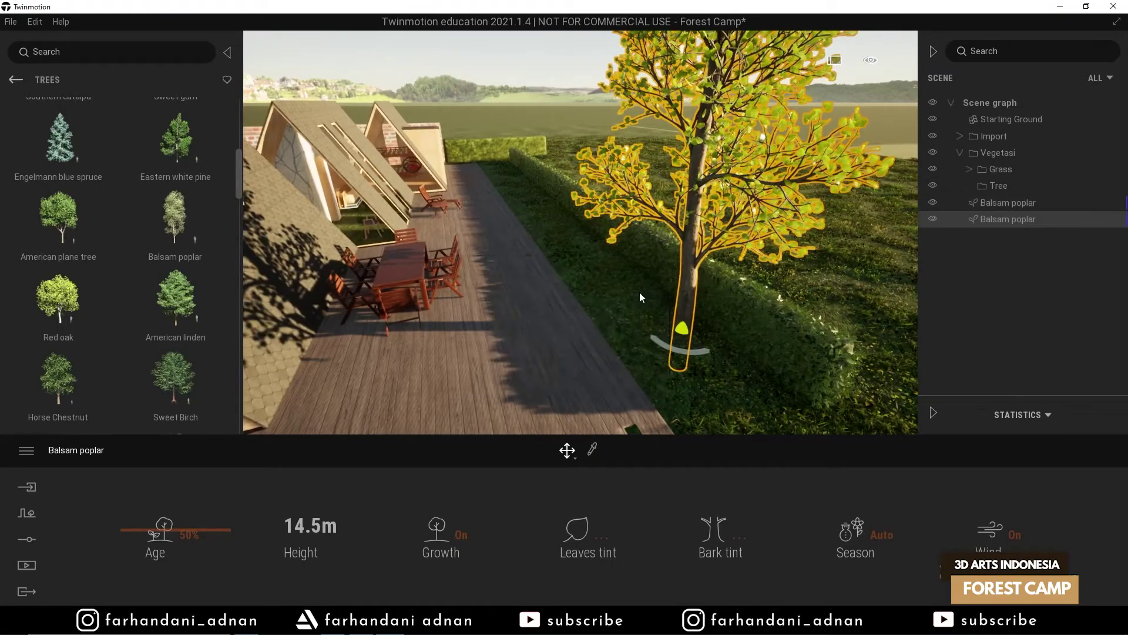
{"action": "right_click_drag", "start_coordinate": [639, 293], "coordinate": [645, 292]}
{"action": "left_click_drag", "start_coordinate": [746, 298], "coordinate": [536, 223]}
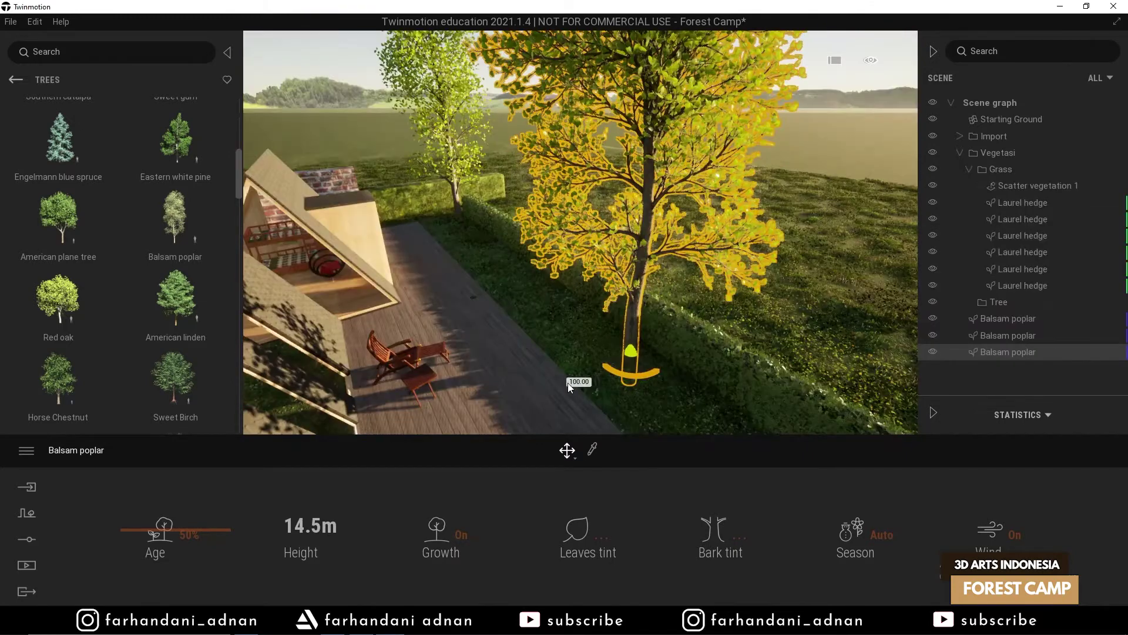
{"action": "mouse_move", "coordinate": [619, 270]}
{"action": "right_mouse_down"}
{"action": "mouse_move", "coordinate": [676, 282]}
{"action": "mouse_move", "coordinate": [619, 270]}
{"action": "right_mouse_up"}
{"action": "right_click_drag", "start_coordinate": [669, 361], "coordinate": [544, 147]}
- Adjust the position of the farthest Balsam poplar slightly at the far end of the deck
{"action": "left_click", "coordinate": [572, 97]}
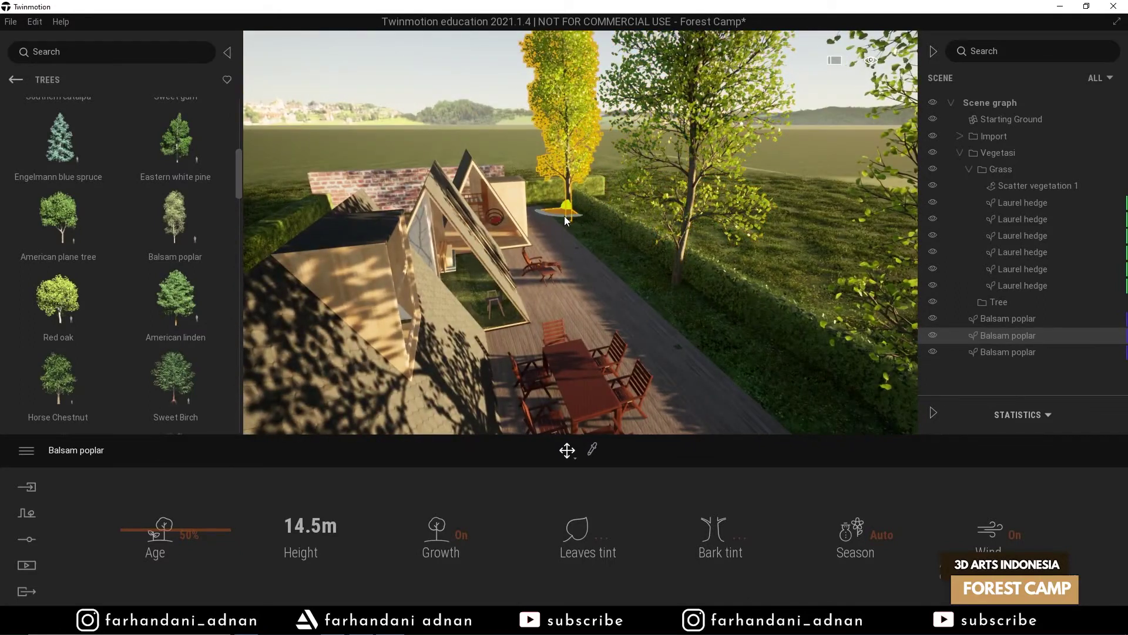
{"action": "mouse_move", "coordinate": [566, 215]}
{"action": "left_mouse_down"}
{"action": "mouse_move", "coordinate": [581, 215]}
{"action": "mouse_move", "coordinate": [564, 217]}
{"action": "left_mouse_up"}
{"action": "right_click_drag", "start_coordinate": [769, 140], "coordinate": [569, 154]}
{"action": "key", "text": "s"}
{"action": "key", "text": "w"}
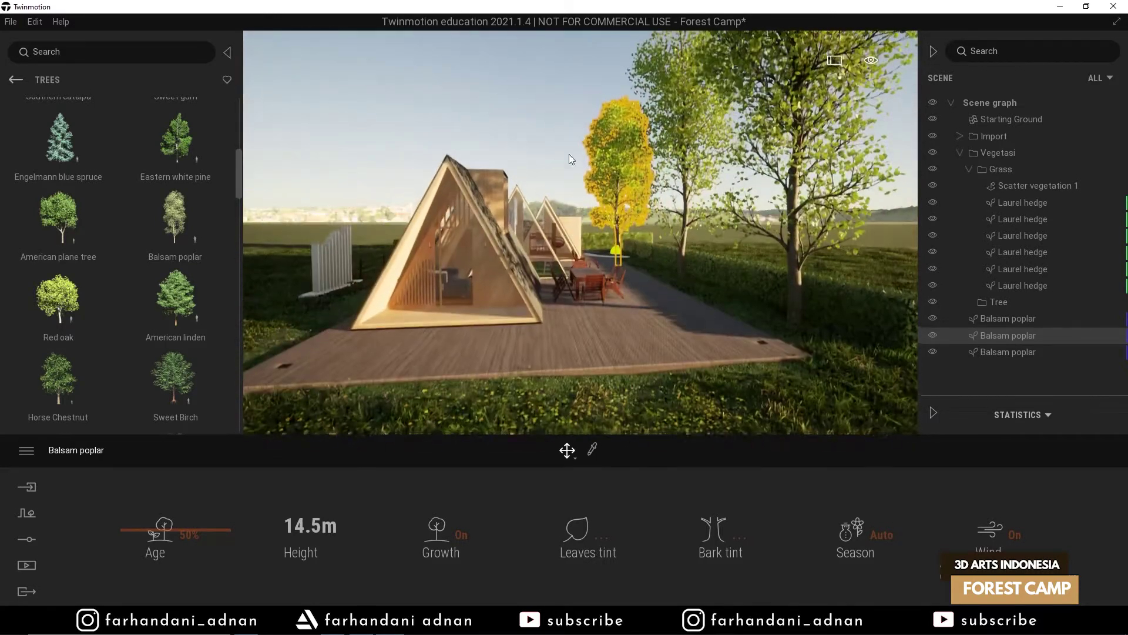
- Move the three Balsam poplars into the Tree container
{"action": "left_click", "coordinate": [581, 327]}
{"action": "right_click_drag", "start_coordinate": [581, 327], "coordinate": [564, 317]}
{"action": "left_click", "coordinate": [1007, 346]}
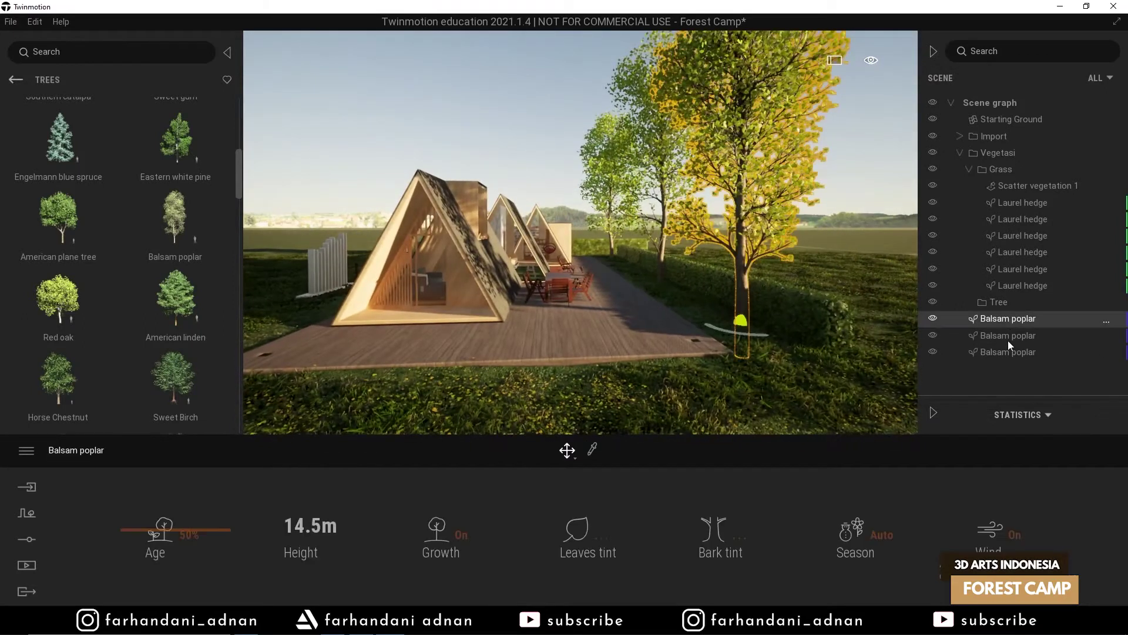
{"action": "left_click", "coordinate": [1007, 317], "text": "shift"}
{"action": "left_click_drag", "start_coordinate": [1007, 318], "coordinate": [1025, 301]}
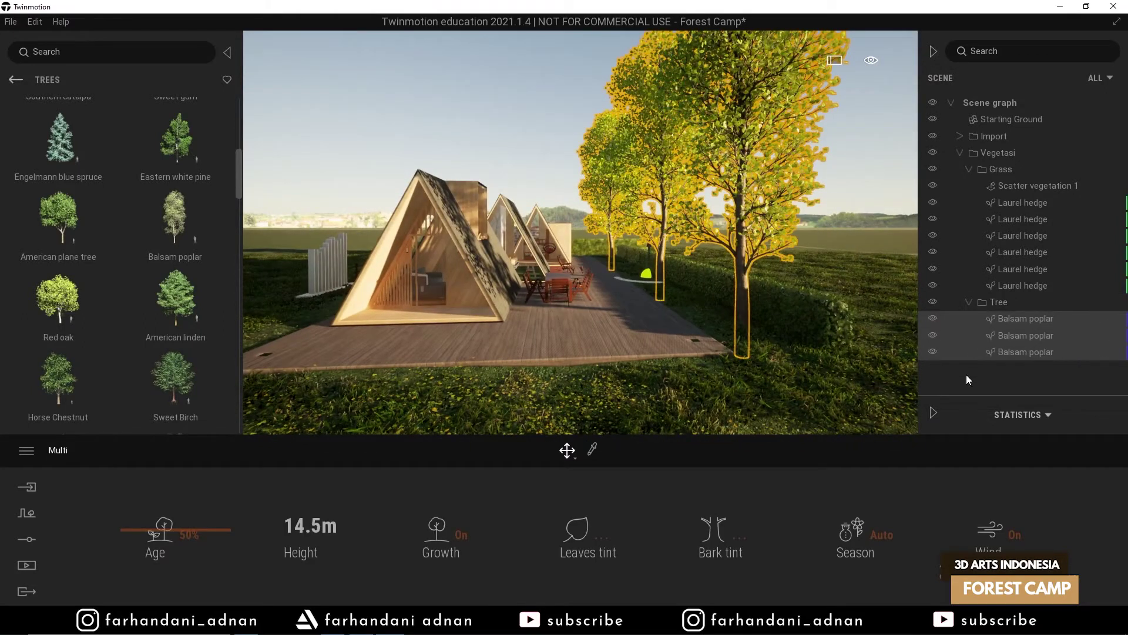
- Set up a vegetation scatter and add Balsam poplar and Vine maple from the tree assets to its model list
{"action": "left_click", "coordinate": [972, 379]}
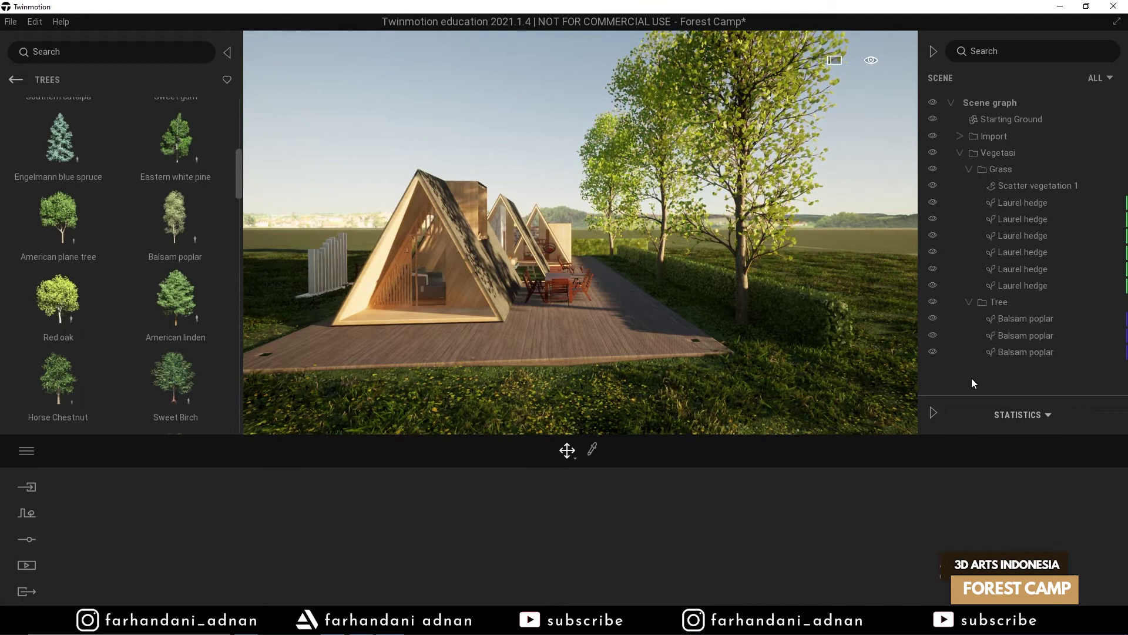
{"action": "left_click", "coordinate": [23, 514]}
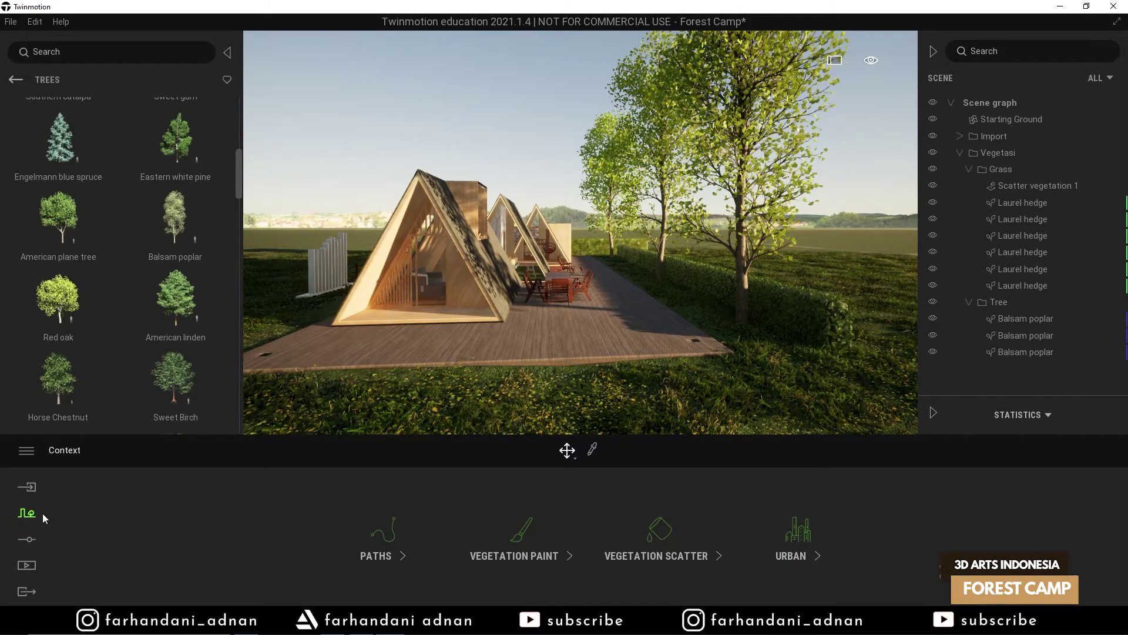
{"action": "left_click", "coordinate": [657, 556]}
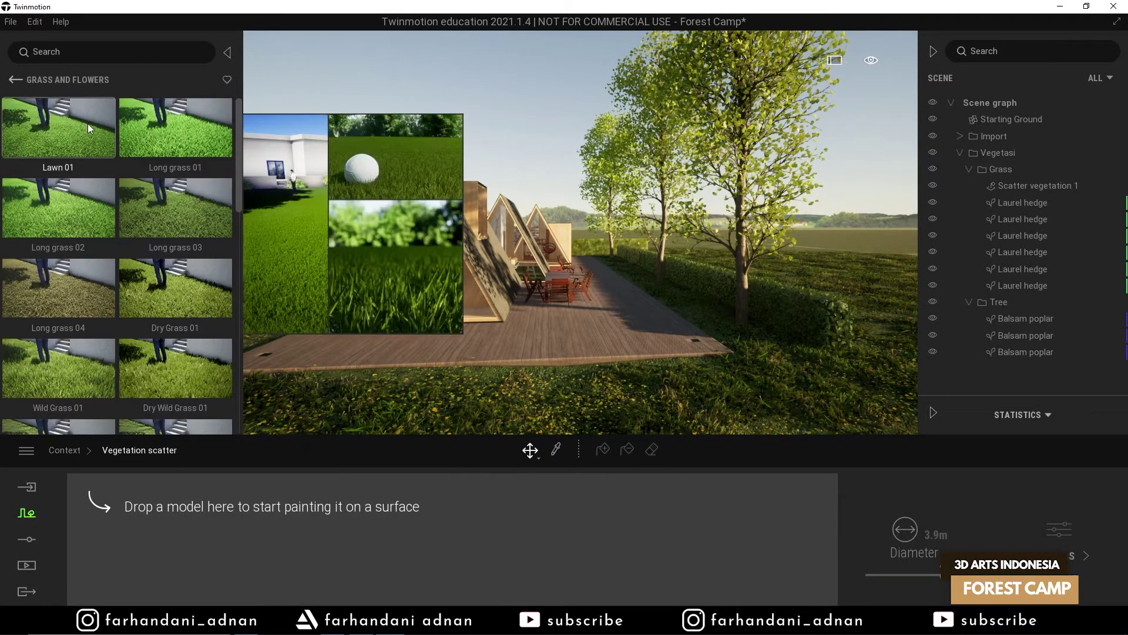
{"action": "left_click", "coordinate": [17, 80]}
{"action": "left_click", "coordinate": [193, 149]}
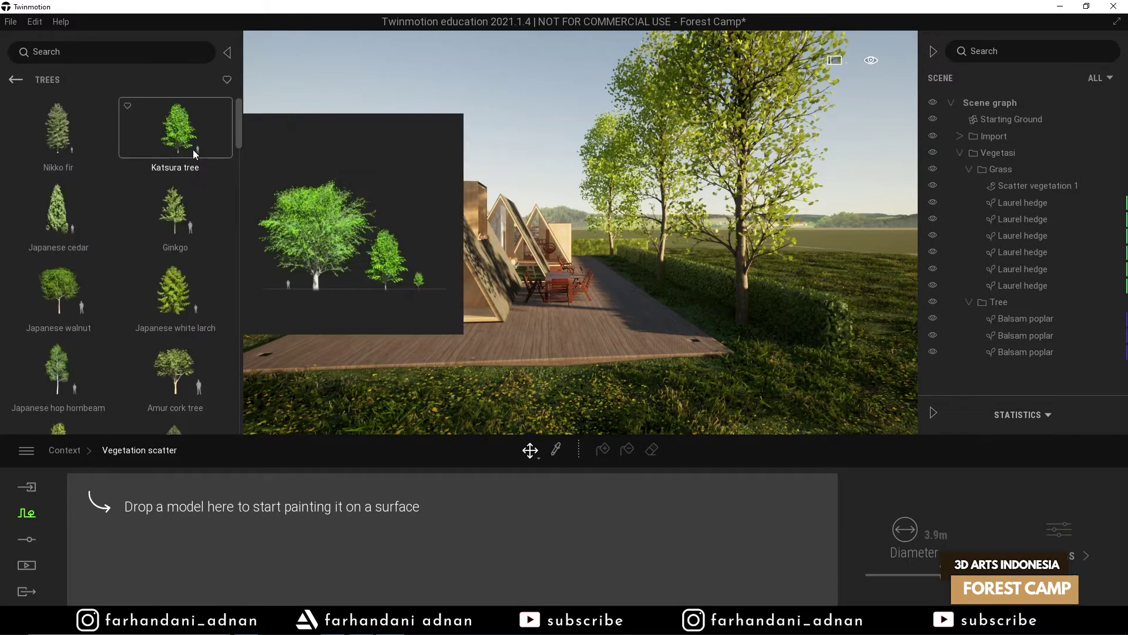
{"action": "scroll", "coordinate": [188, 281], "scroll_direction": "down", "scroll_amount": 10}
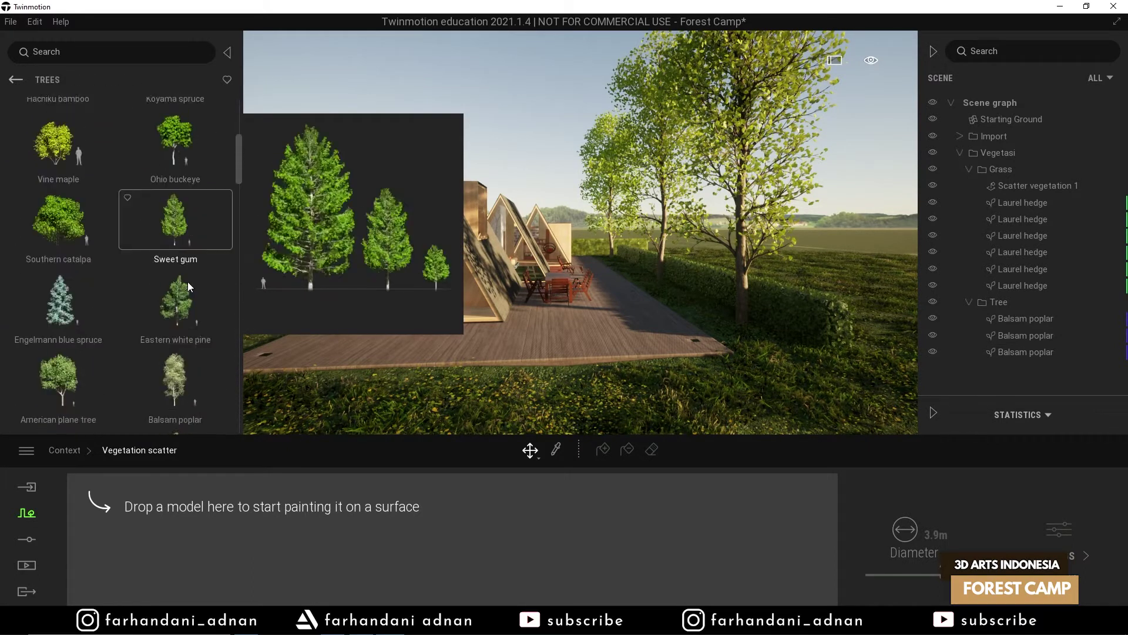
{"action": "left_click_drag", "start_coordinate": [183, 351], "coordinate": [202, 482]}
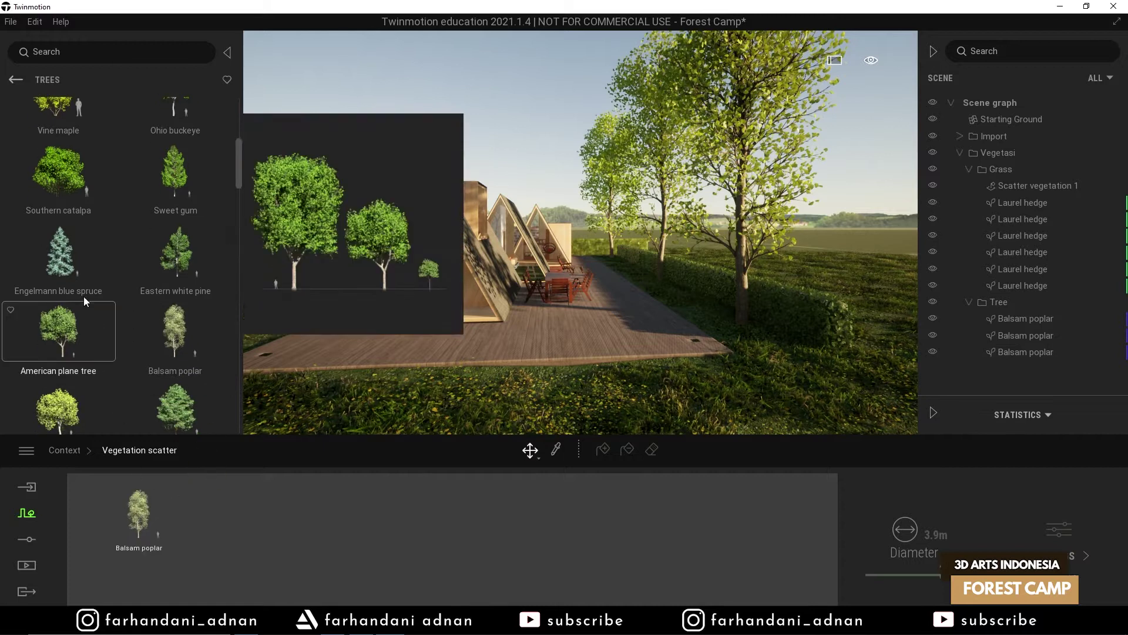
{"action": "scroll", "coordinate": [65, 220], "scroll_direction": "up", "scroll_amount": 2}
{"action": "left_click_drag", "start_coordinate": [64, 214], "coordinate": [252, 567]}
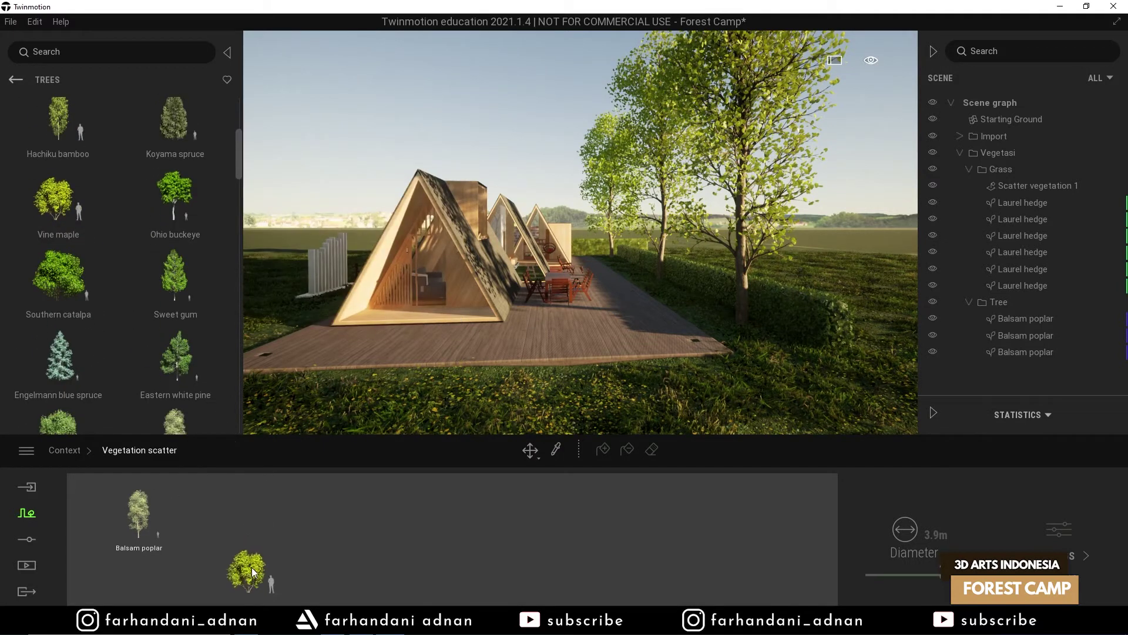
- Add American linden, Sweet Birch and Pecan to the vegetation scatter's model list
{"action": "mouse_move", "coordinate": [157, 348]}
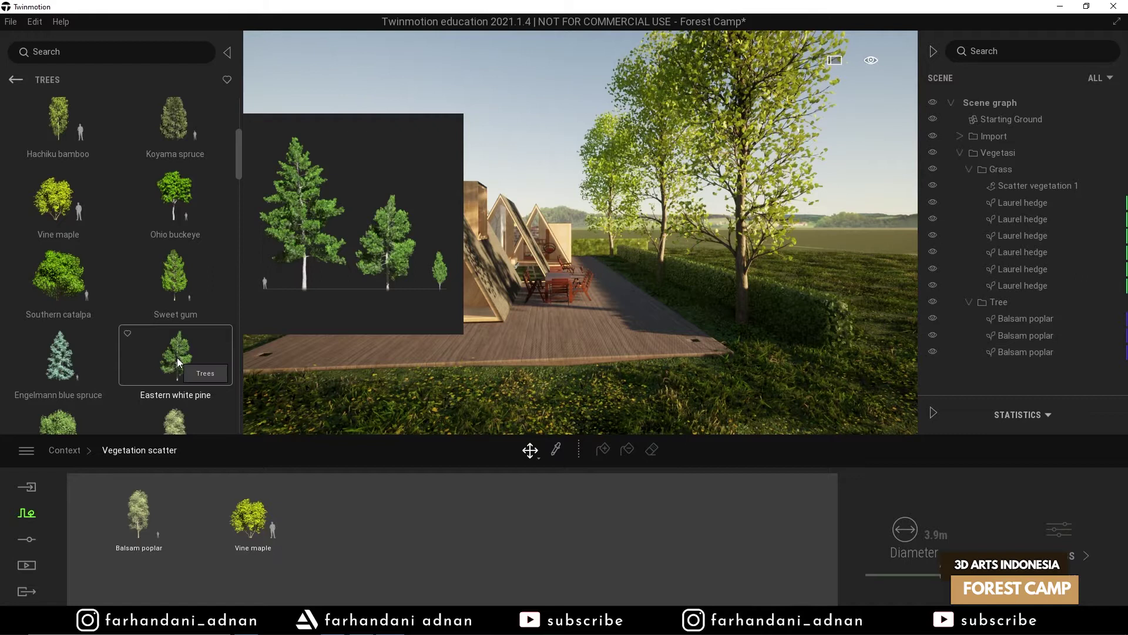
{"action": "scroll", "coordinate": [173, 335], "scroll_direction": "down", "scroll_amount": 4}
{"action": "left_click_drag", "start_coordinate": [160, 245], "coordinate": [337, 524]}
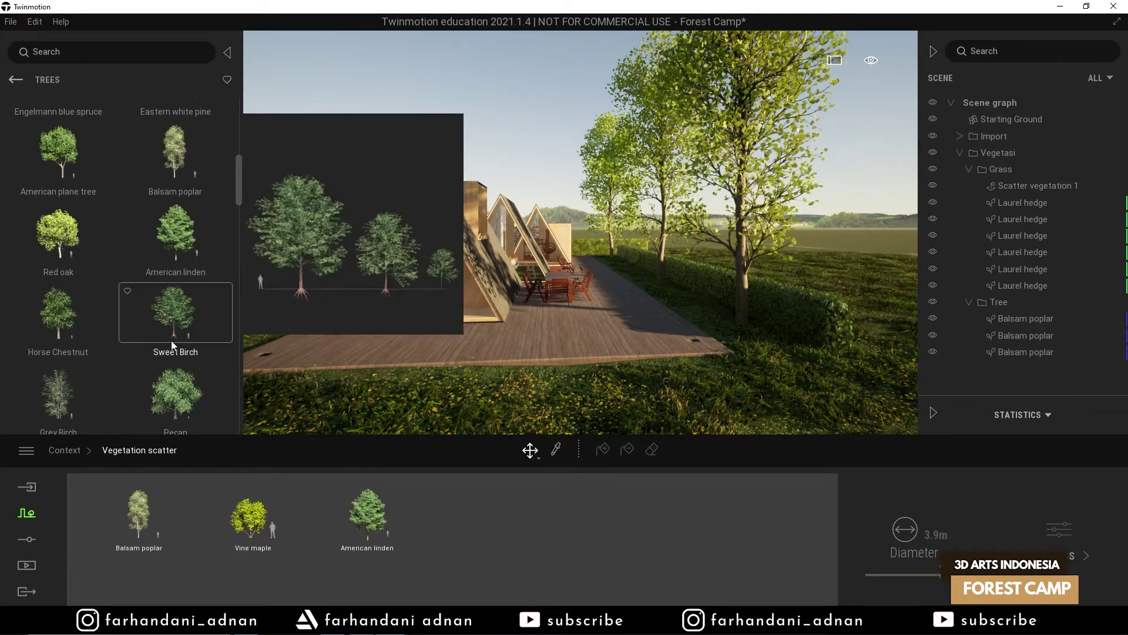
{"action": "left_click_drag", "start_coordinate": [174, 329], "coordinate": [418, 485]}
{"action": "scroll", "coordinate": [111, 362], "scroll_direction": "down", "scroll_amount": 2}
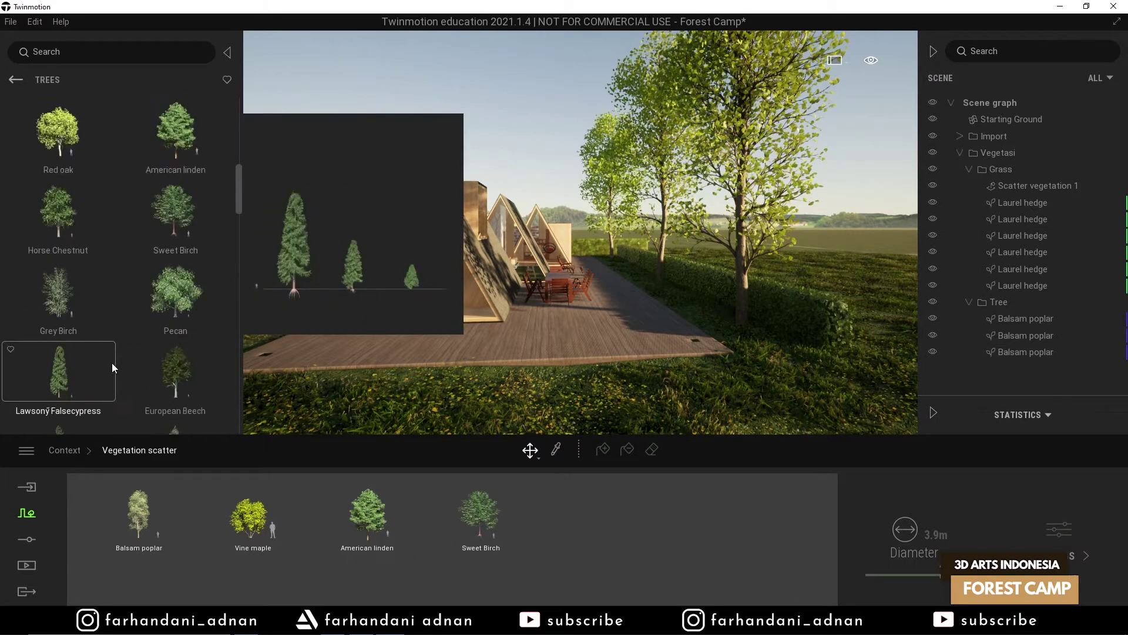
{"action": "scroll", "coordinate": [135, 332], "scroll_direction": "down", "scroll_amount": 2}
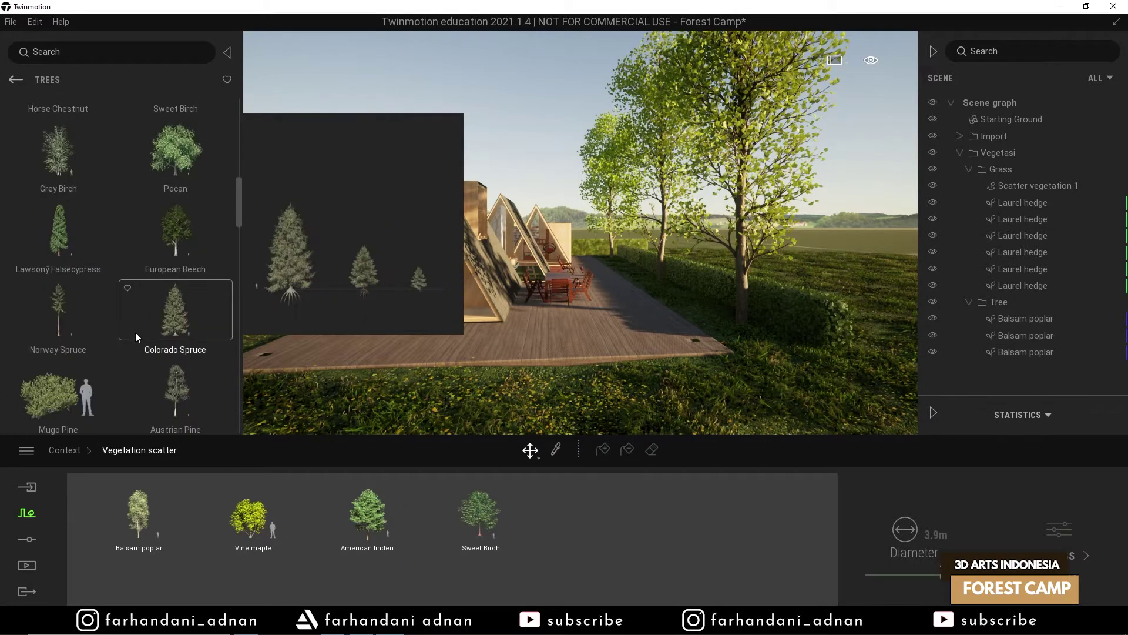
{"action": "left_click_drag", "start_coordinate": [176, 176], "coordinate": [533, 535]}
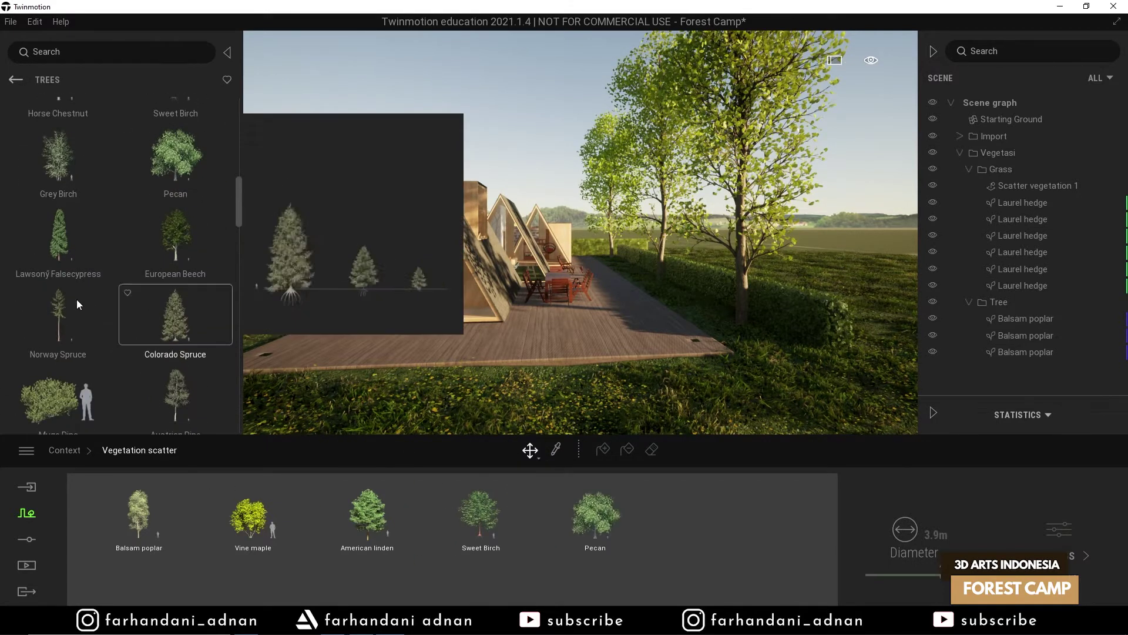
- Add London Planetree and Fig Tree to the vegetation scatter's model list
{"action": "scroll", "coordinate": [77, 323], "scroll_direction": "down", "scroll_amount": 5}
{"action": "left_click_drag", "start_coordinate": [49, 177], "coordinate": [656, 517]}
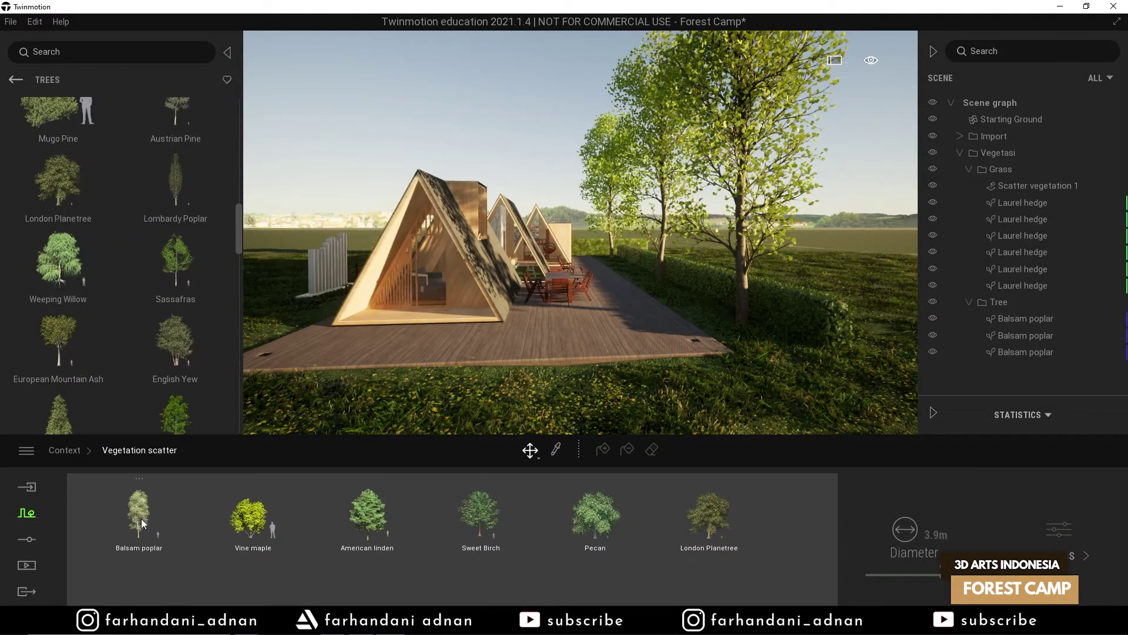
{"action": "scroll", "coordinate": [167, 379], "scroll_direction": "down", "scroll_amount": 4}
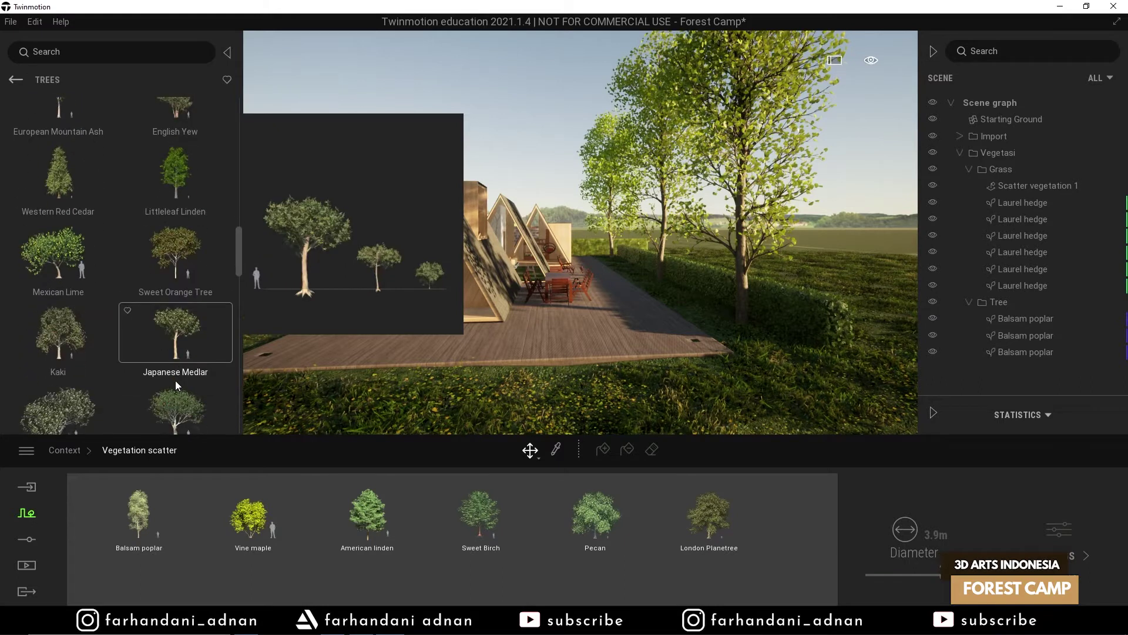
{"action": "scroll", "coordinate": [176, 380], "scroll_direction": "down", "scroll_amount": 2}
{"action": "left_click_drag", "start_coordinate": [69, 292], "coordinate": [755, 522]}
- Scatter all seven listed tree species together over the terrain around the house
{"action": "left_click", "coordinate": [135, 514]}
{"action": "left_click", "coordinate": [153, 584], "text": "shift"}
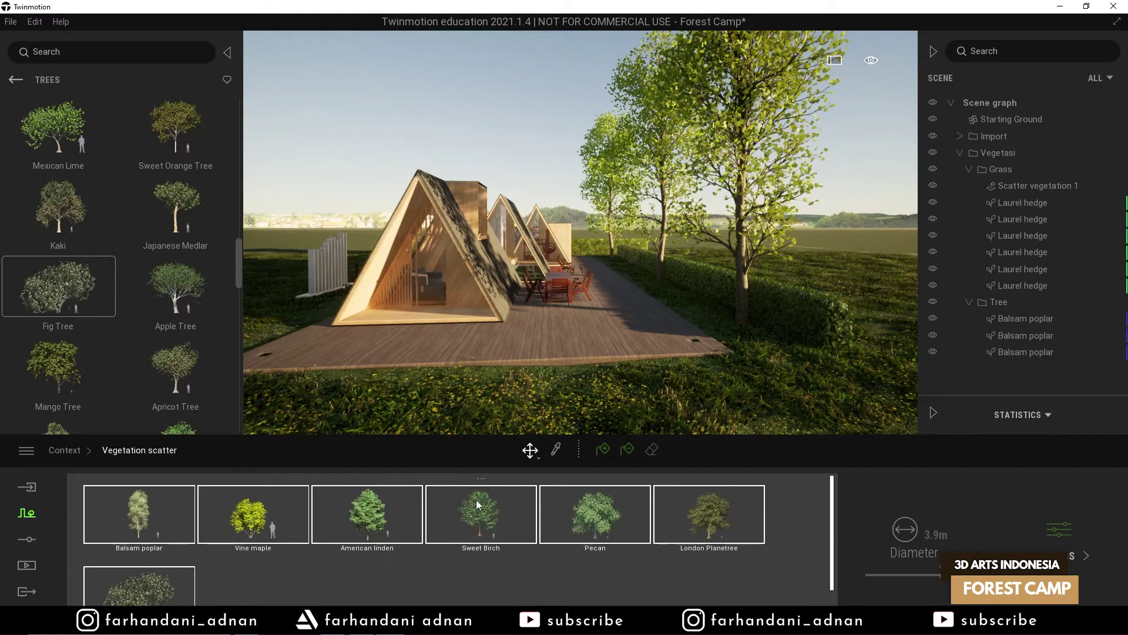
{"action": "left_click", "coordinate": [607, 453]}
{"action": "key", "text": "s"}
{"action": "mouse_move", "coordinate": [687, 307]}
{"action": "right_mouse_down"}
{"action": "mouse_move", "coordinate": [681, 352]}
{"action": "mouse_move", "coordinate": [669, 320]}
{"action": "right_mouse_up"}
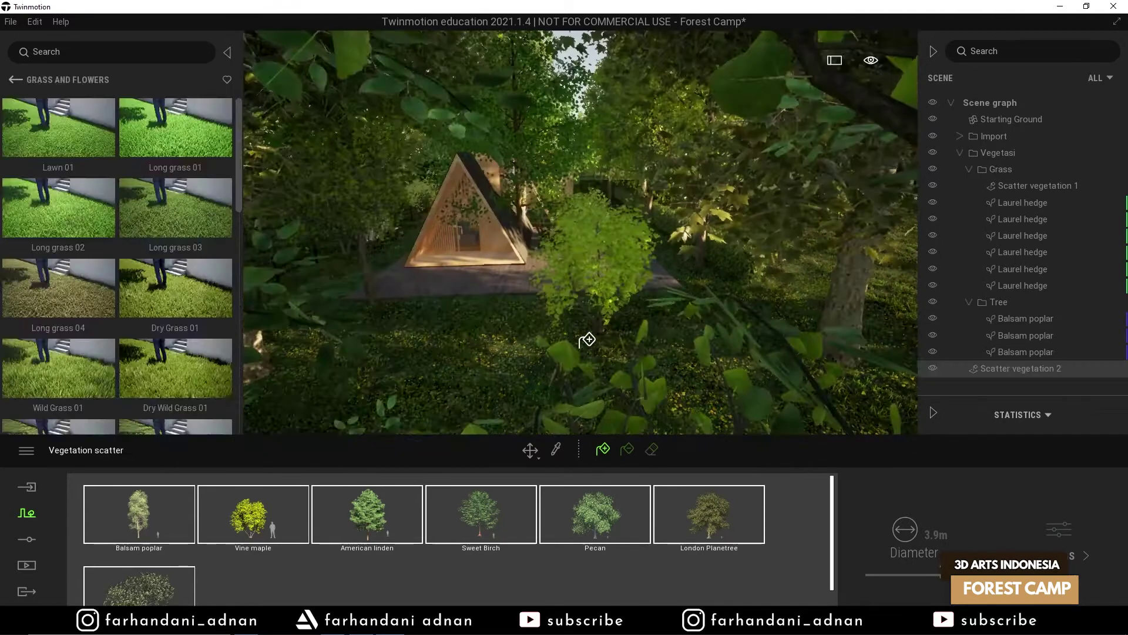
- Erase the scattered trees standing on the deck and close around it, using a 3.9 m eraser diameter
{"action": "mouse_move", "coordinate": [610, 313]}
{"action": "right_mouse_down"}
{"action": "mouse_move", "coordinate": [601, 339]}
{"action": "mouse_move", "coordinate": [644, 332]}
{"action": "mouse_move", "coordinate": [526, 333]}
{"action": "mouse_move", "coordinate": [606, 336]}
{"action": "mouse_move", "coordinate": [598, 330]}
{"action": "right_mouse_up"}
{"action": "key", "text": "w"}
{"action": "key", "text": "w"}
{"action": "key", "text": "s"}
{"action": "key", "text": "w"}
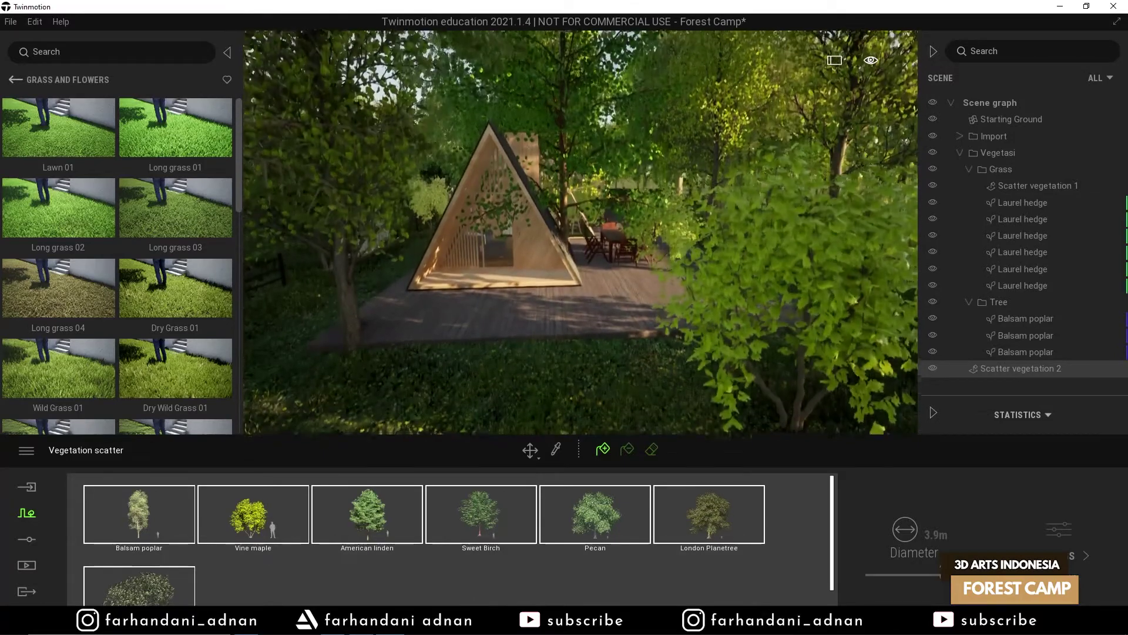
{"action": "key", "text": "s"}
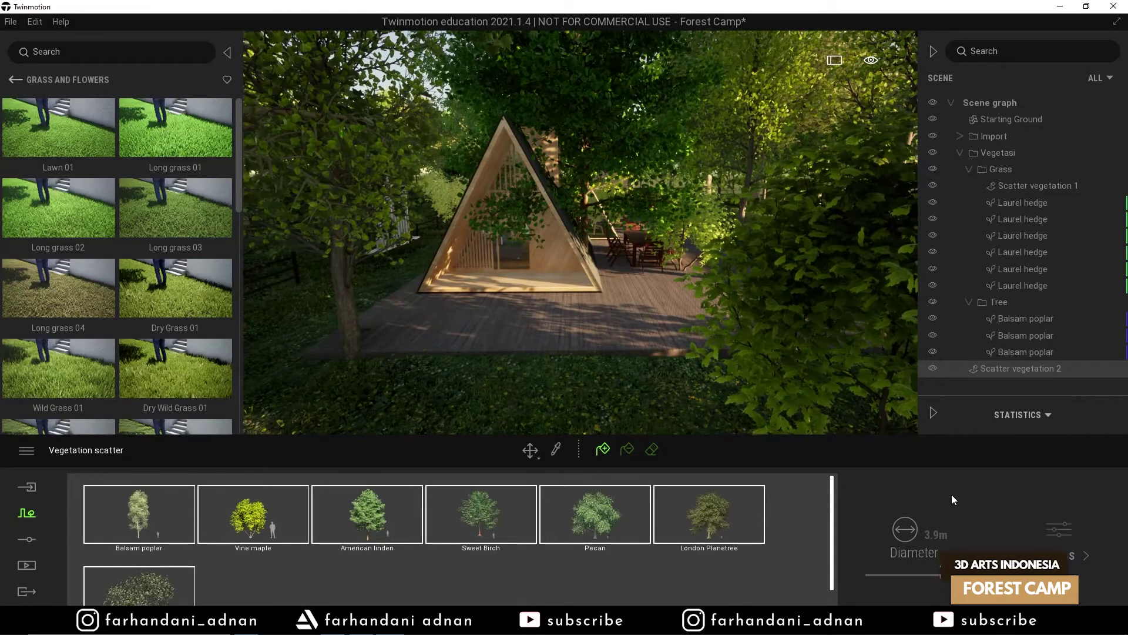
{"action": "left_click", "coordinate": [658, 449]}
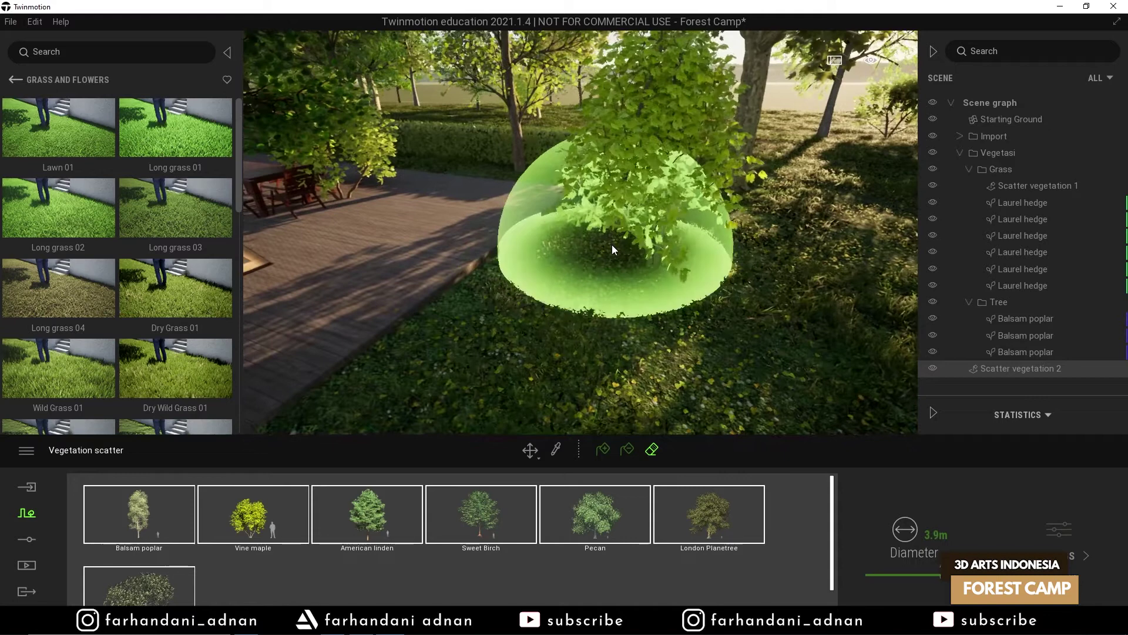
{"action": "mouse_move", "coordinate": [575, 222]}
{"action": "right_mouse_down"}
{"action": "mouse_move", "coordinate": [517, 222]}
{"action": "mouse_move", "coordinate": [511, 258]}
{"action": "right_mouse_up"}
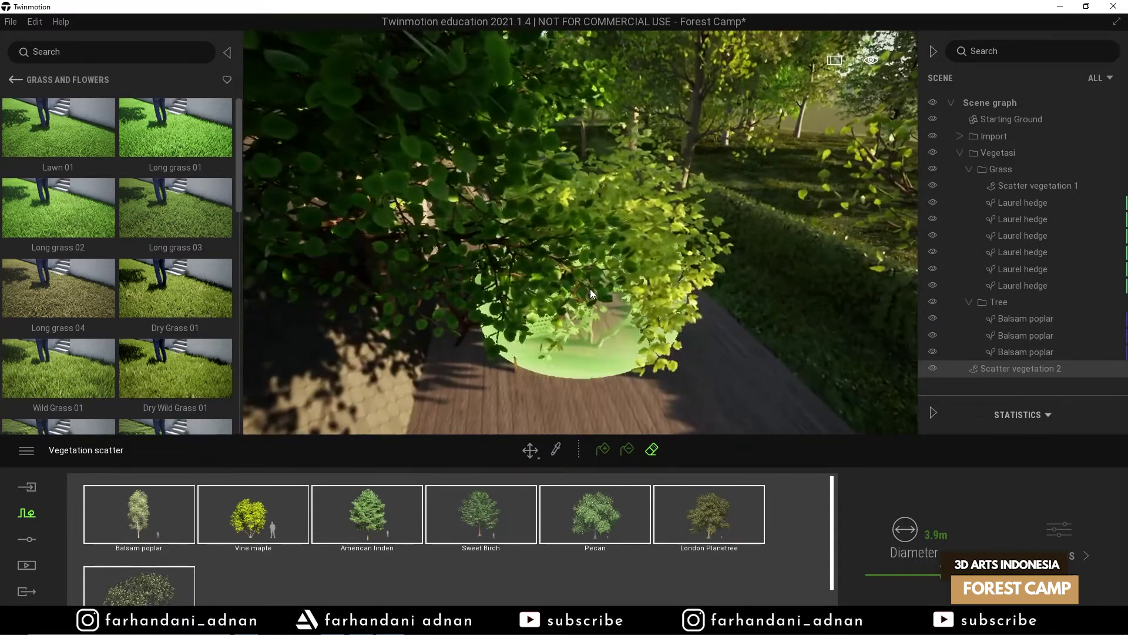
{"action": "mouse_move", "coordinate": [590, 288]}
{"action": "right_mouse_down"}
{"action": "mouse_move", "coordinate": [564, 294]}
{"action": "mouse_move", "coordinate": [583, 312]}
{"action": "right_mouse_up"}
{"action": "right_click_drag", "start_coordinate": [682, 264], "coordinate": [660, 323]}
{"action": "mouse_move", "coordinate": [708, 222]}
{"action": "right_mouse_down"}
{"action": "mouse_move", "coordinate": [717, 250]}
{"action": "mouse_move", "coordinate": [734, 253]}
{"action": "mouse_move", "coordinate": [699, 275]}
{"action": "mouse_move", "coordinate": [647, 267]}
{"action": "mouse_move", "coordinate": [701, 294]}
{"action": "mouse_move", "coordinate": [412, 235]}
{"action": "mouse_move", "coordinate": [416, 312]}
{"action": "mouse_move", "coordinate": [636, 270]}
{"action": "mouse_move", "coordinate": [413, 298]}
{"action": "mouse_move", "coordinate": [492, 260]}
{"action": "mouse_move", "coordinate": [550, 339]}
{"action": "mouse_move", "coordinate": [529, 247]}
{"action": "mouse_move", "coordinate": [541, 203]}
{"action": "mouse_move", "coordinate": [565, 247]}
{"action": "mouse_move", "coordinate": [573, 218]}
{"action": "mouse_move", "coordinate": [542, 264]}
{"action": "mouse_move", "coordinate": [441, 230]}
{"action": "mouse_move", "coordinate": [565, 197]}
{"action": "mouse_move", "coordinate": [570, 185]}
{"action": "mouse_move", "coordinate": [541, 189]}
{"action": "mouse_move", "coordinate": [567, 176]}
{"action": "mouse_move", "coordinate": [477, 289]}
{"action": "mouse_move", "coordinate": [480, 378]}
{"action": "mouse_move", "coordinate": [446, 370]}
{"action": "mouse_move", "coordinate": [734, 357]}
{"action": "mouse_move", "coordinate": [720, 346]}
{"action": "mouse_move", "coordinate": [699, 364]}
{"action": "mouse_move", "coordinate": [708, 368]}
{"action": "right_mouse_up"}
{"action": "key", "text": "w"}
{"action": "left_click", "coordinate": [731, 352]}
{"action": "right_click_drag", "start_coordinate": [705, 294], "coordinate": [711, 300]}
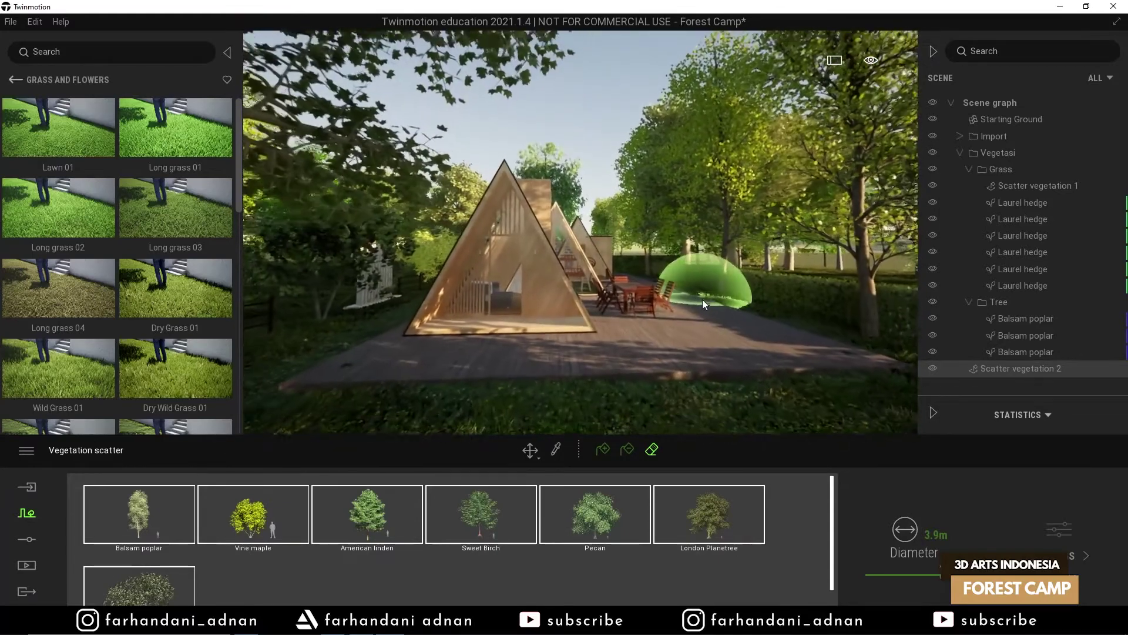
- Move Scatter vegetation 2 into the Tree container and save the scene
{"action": "left_click", "coordinate": [226, 52]}
{"action": "right_click_drag", "start_coordinate": [322, 80], "coordinate": [317, 80]}
{"action": "key", "text": "s"}
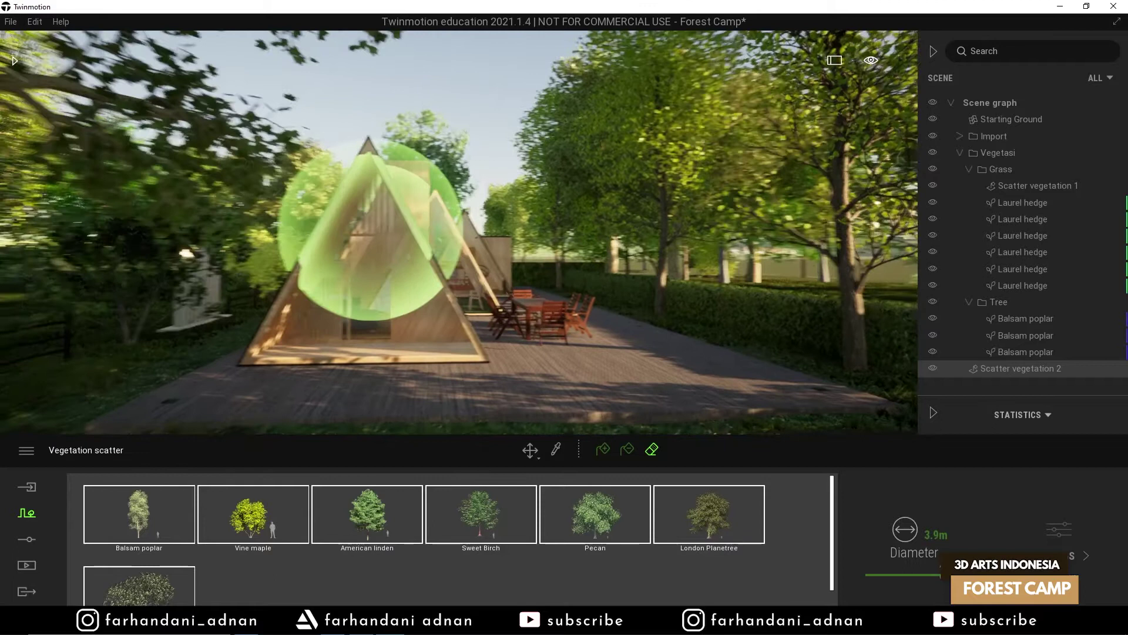
{"action": "left_click_drag", "start_coordinate": [1050, 370], "coordinate": [1036, 304]}
{"action": "left_click", "coordinate": [10, 22]}
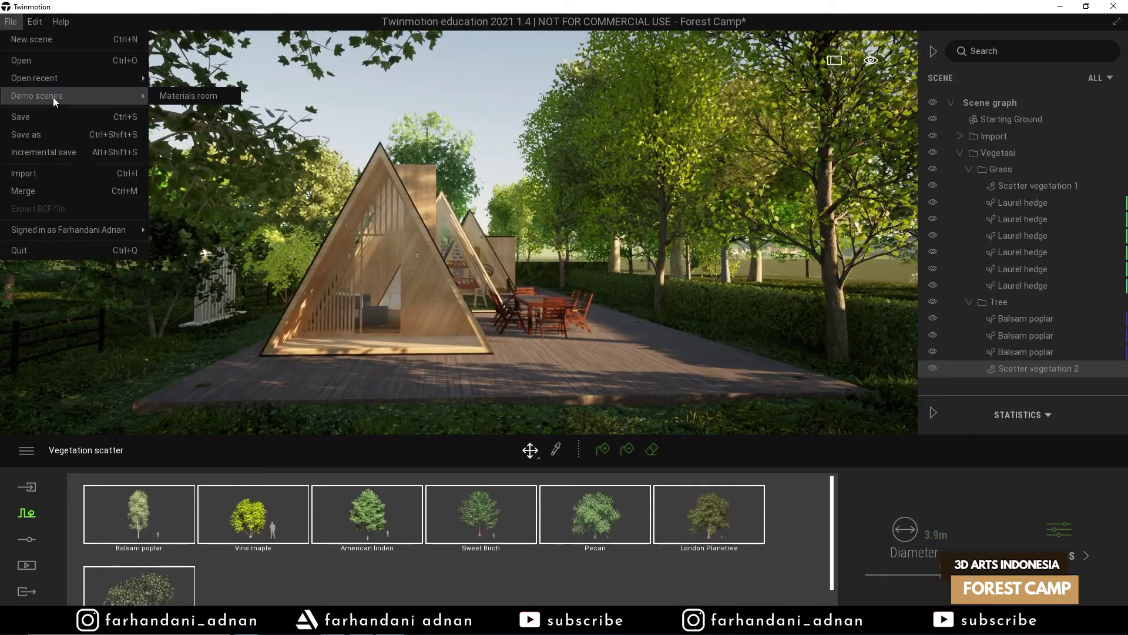
{"action": "left_click", "coordinate": [51, 117]}
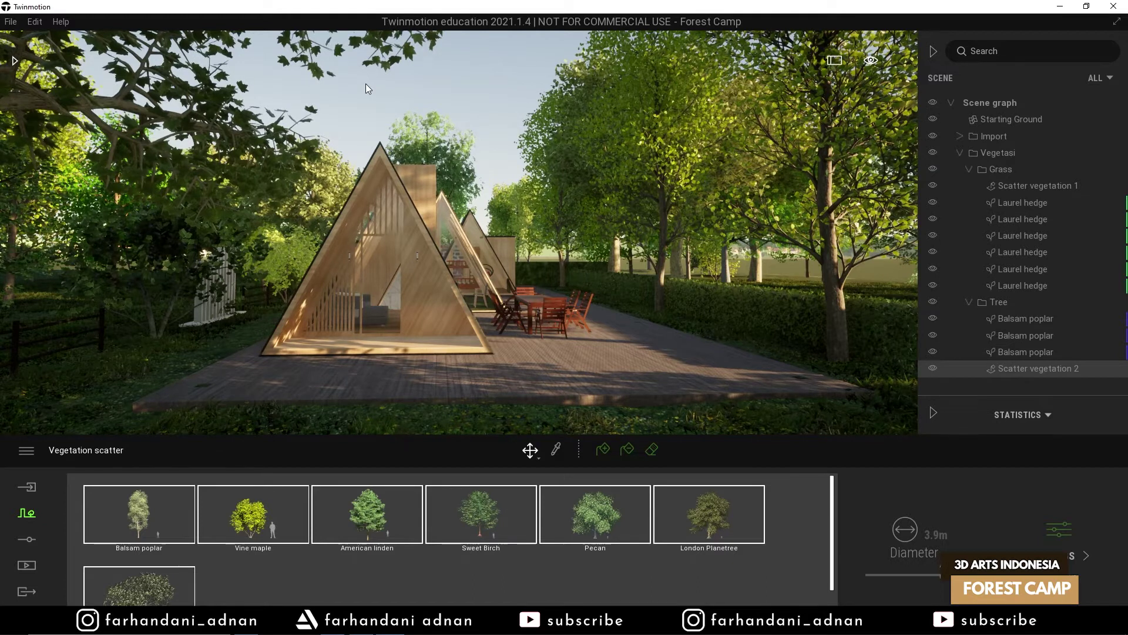
- Examine the scattered trees around the house, deck and hedge from several viewpoints
{"action": "key", "text": "s"}
{"action": "key", "text": "a"}
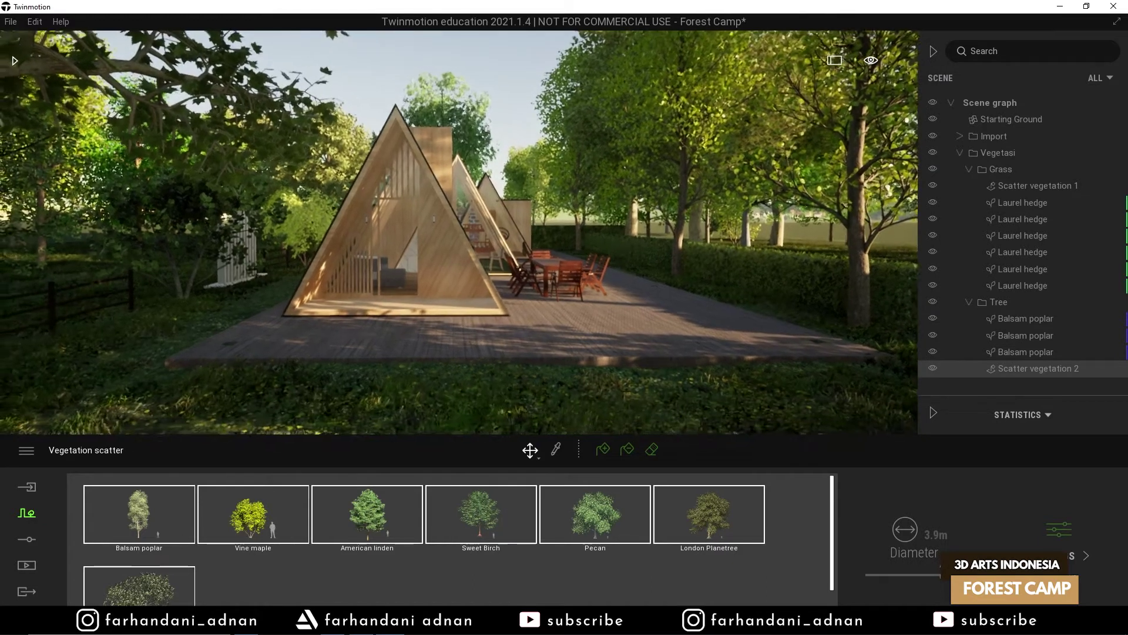
{"action": "key", "text": "d"}
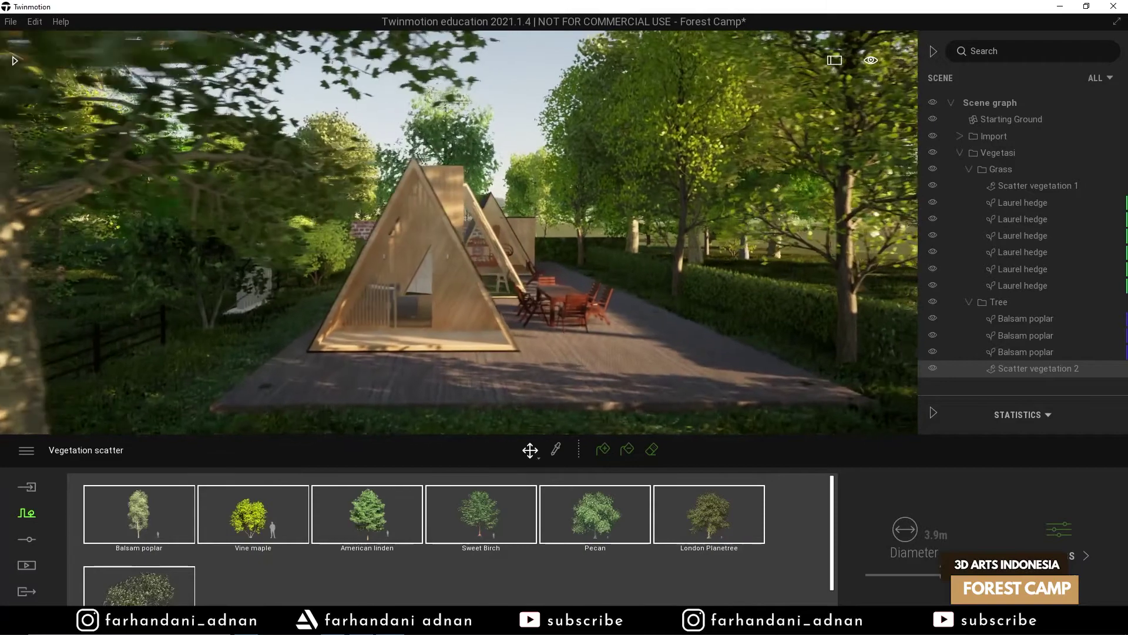
{"action": "key", "text": "s"}
{"action": "key", "text": "w"}
{"action": "key", "text": "w"}
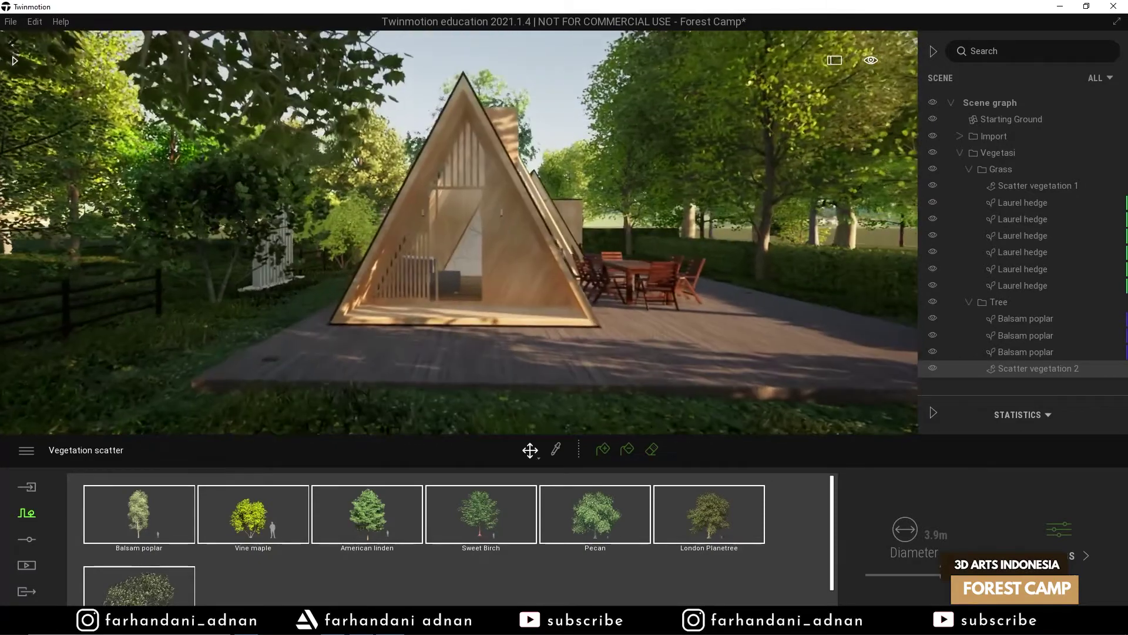
{"action": "key", "text": "s"}
{"action": "key", "text": "d"}
{"action": "key", "text": "d"}
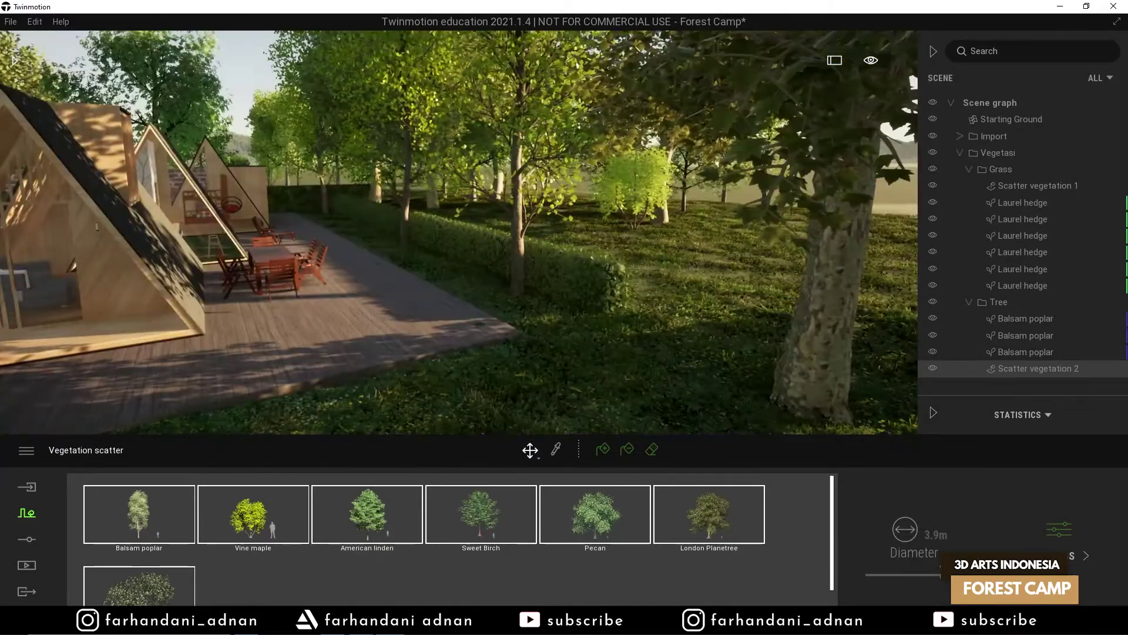
{"action": "key", "text": "w"}
{"action": "key", "text": "s"}
{"action": "key", "text": "s"}
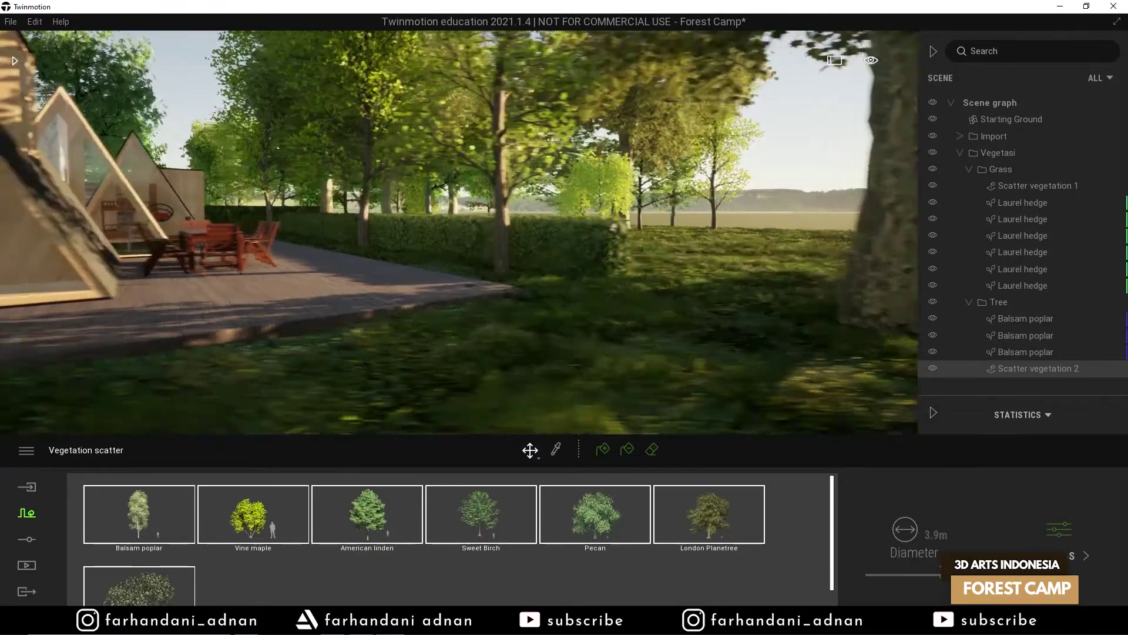
{"action": "key", "text": "a"}
{"action": "key", "text": "a"}
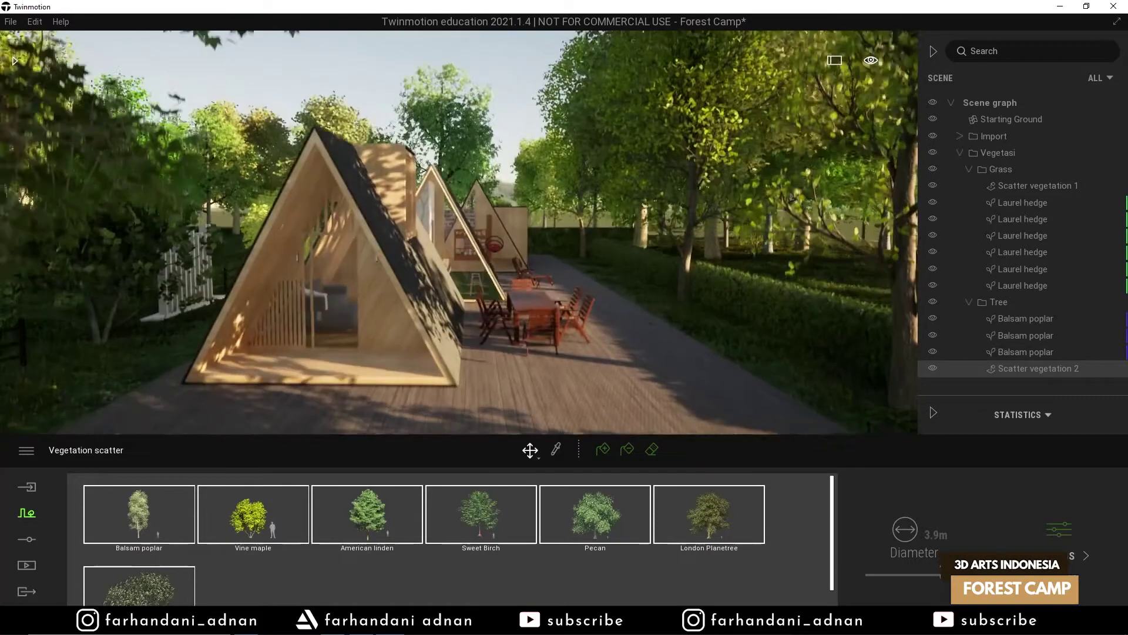
{"action": "key", "text": "a"}
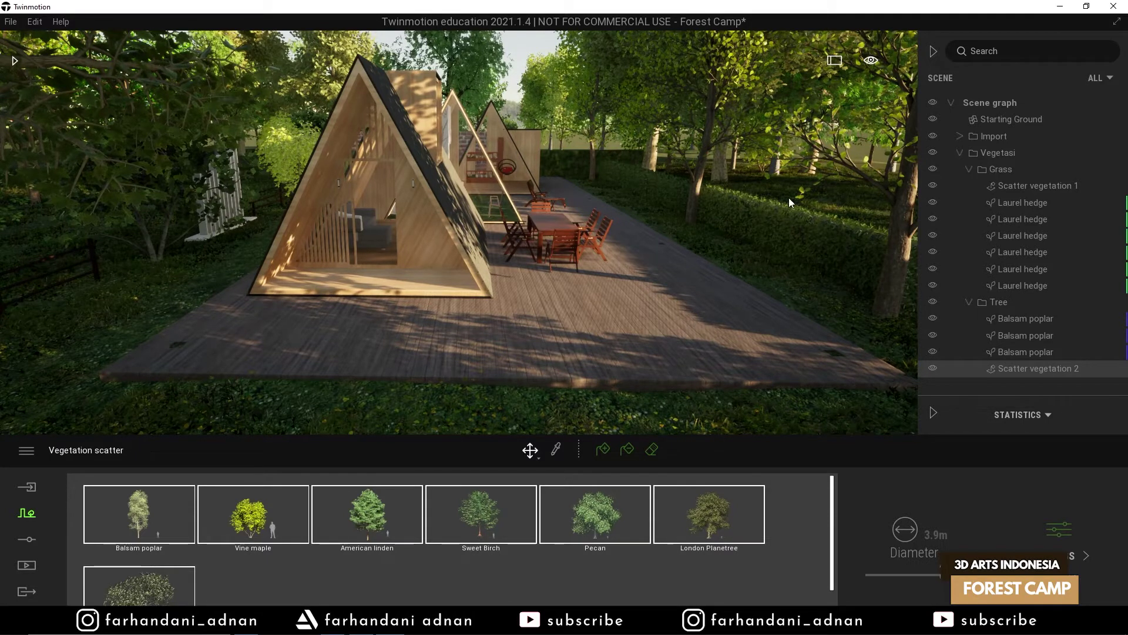
- Collapse the Grass and Tree containers and create a new container named Misc directly under the scene graph root
{"action": "left_click", "coordinate": [974, 304]}
{"action": "left_click", "coordinate": [968, 170]}
{"action": "left_click", "coordinate": [969, 169]}
{"action": "left_click", "coordinate": [969, 186]}
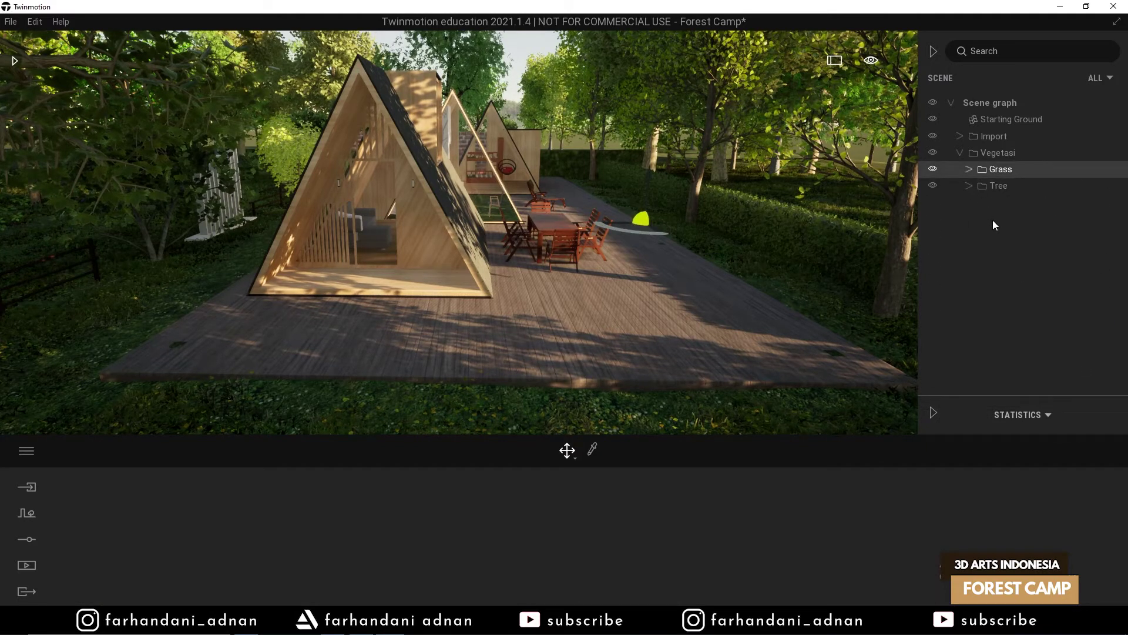
{"action": "right_click", "coordinate": [973, 259]}
{"action": "right_click", "coordinate": [985, 106]}
{"action": "left_click", "coordinate": [993, 117]}
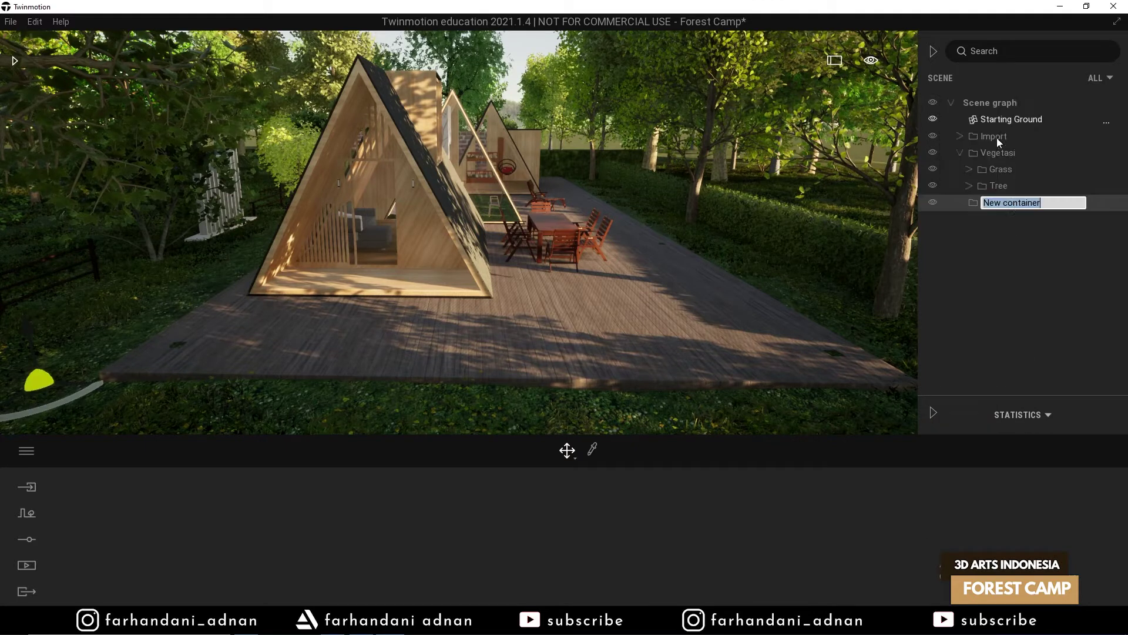
{"action": "type", "text": "Misc"}
{"action": "key", "text": "Return"}
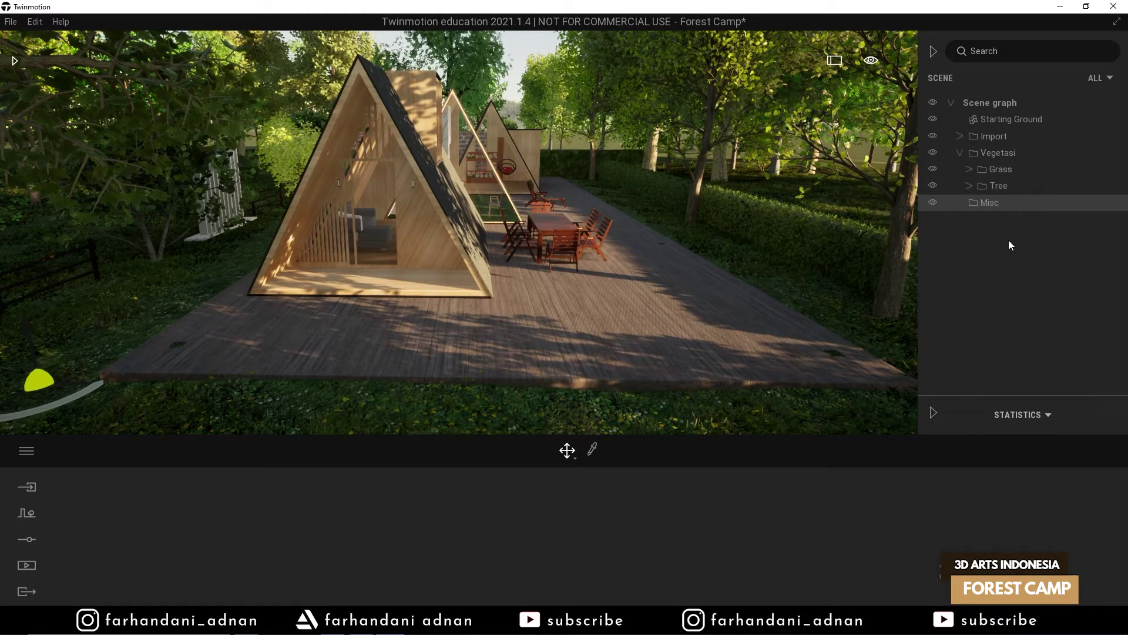
- Browse the object library to the City streetlights to find a low bollard-style lamp
{"action": "left_click", "coordinate": [13, 59]}
{"action": "left_click", "coordinate": [13, 83]}
{"action": "left_click", "coordinate": [12, 83]}
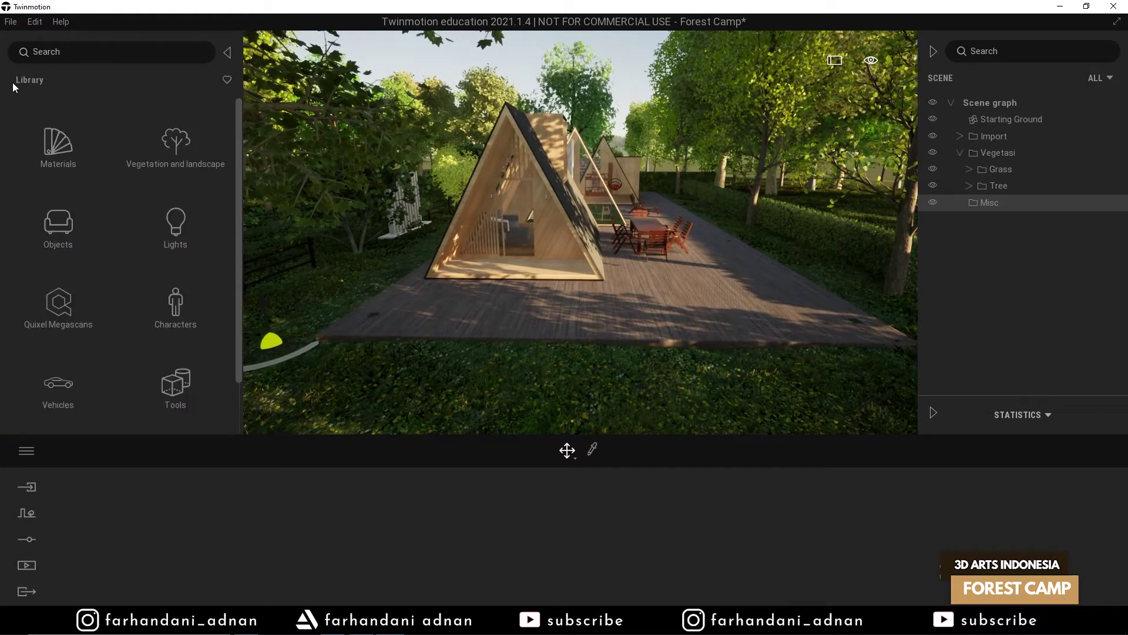
{"action": "left_click", "coordinate": [51, 227]}
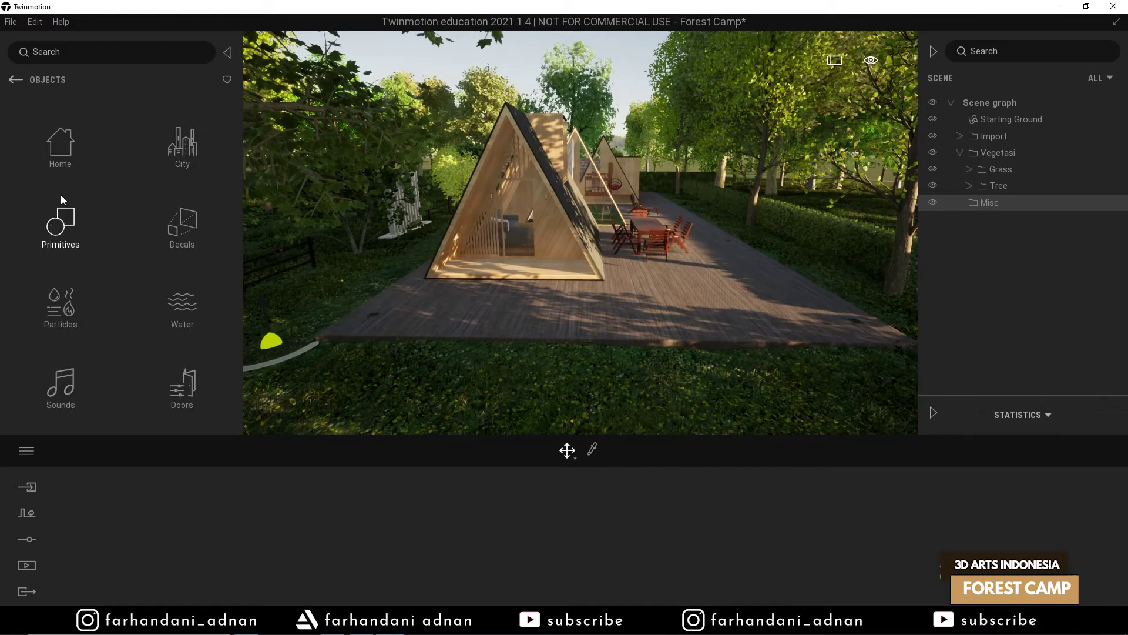
{"action": "left_click", "coordinate": [191, 155]}
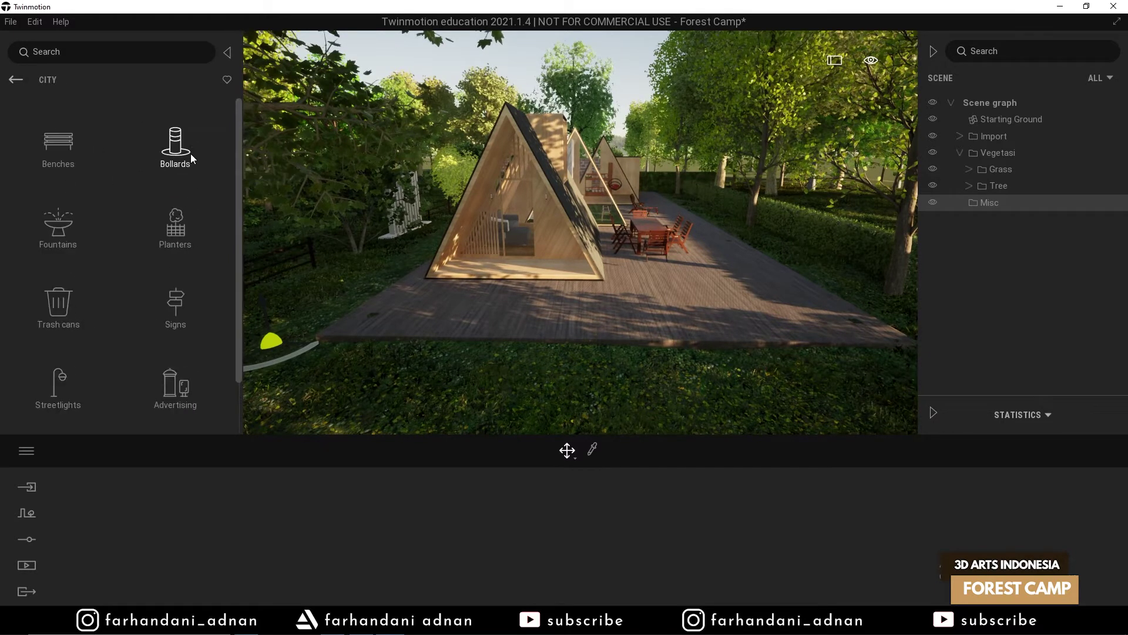
{"action": "key", "text": "w"}
{"action": "right_click_drag", "start_coordinate": [479, 214], "coordinate": [520, 220]}
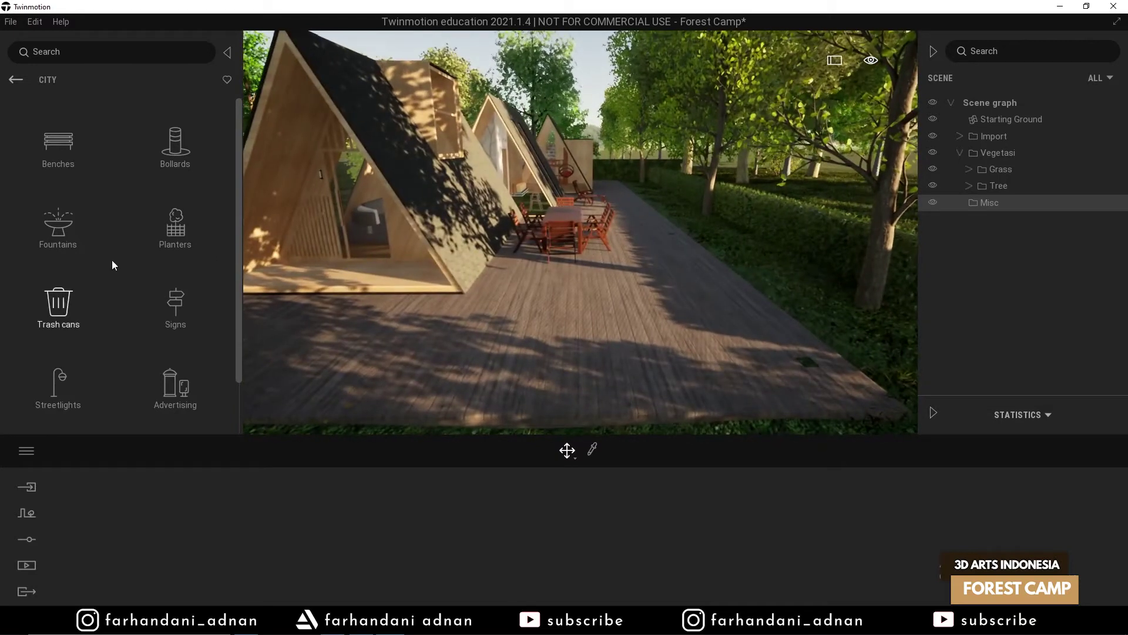
{"action": "scroll", "coordinate": [115, 261], "scroll_direction": "down", "scroll_amount": 1}
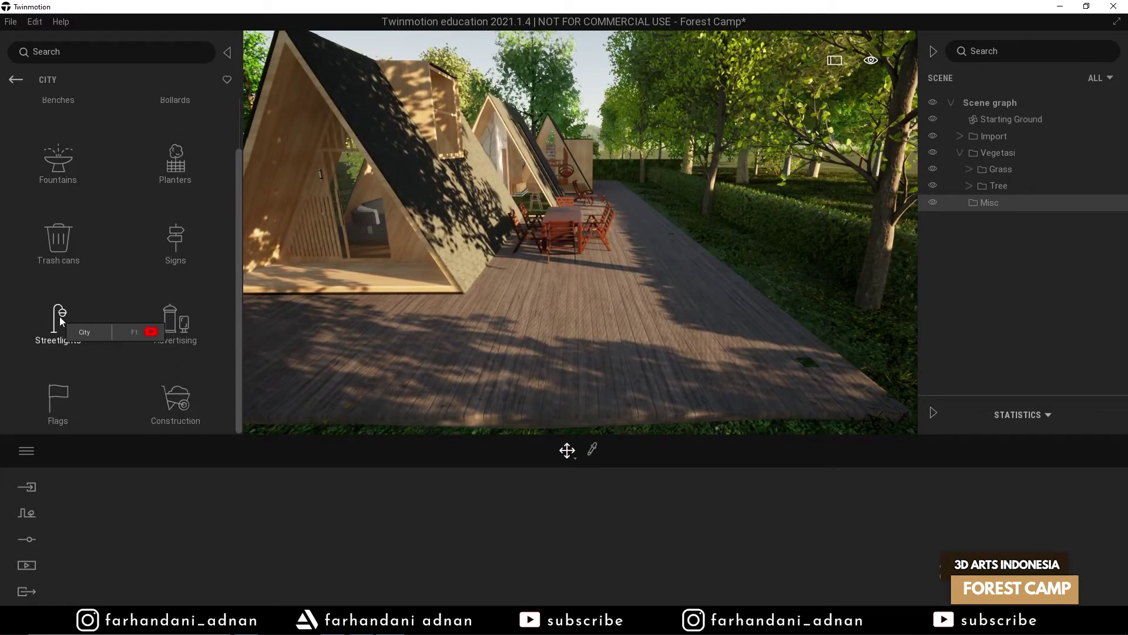
{"action": "left_click", "coordinate": [65, 333]}
{"action": "scroll", "coordinate": [192, 263], "scroll_direction": "down", "scroll_amount": 1}
- Place an Enticing streetlight on the deck's front corner, near the dark square inset beside the A-frame house
{"action": "right_click_drag", "start_coordinate": [499, 282], "coordinate": [370, 311]}
{"action": "key", "text": "s"}
{"action": "key", "text": "a"}
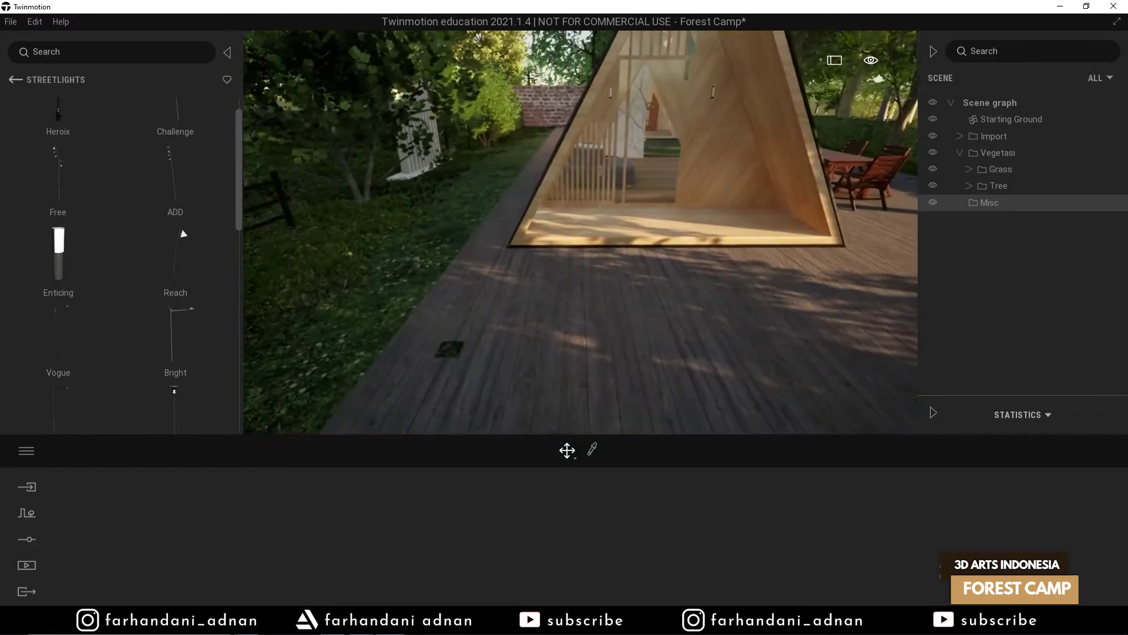
{"action": "left_click_drag", "start_coordinate": [77, 269], "coordinate": [471, 346]}
{"action": "key", "text": "s"}
{"action": "key", "text": "w"}
{"action": "mouse_move", "coordinate": [635, 412]}
{"action": "right_mouse_down"}
{"action": "mouse_move", "coordinate": [655, 419]}
{"action": "mouse_move", "coordinate": [645, 419]}
{"action": "right_mouse_up"}
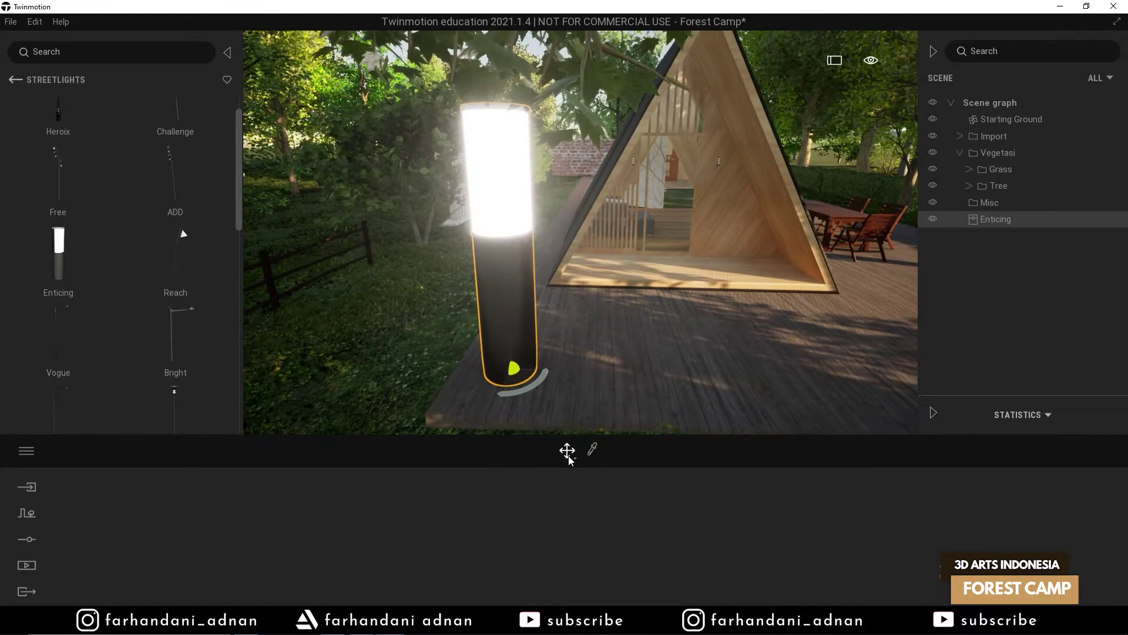
- Scale the Enticing streetlight down uniformly on all axes to a much smaller bollard
{"action": "mouse_move", "coordinate": [567, 450]}
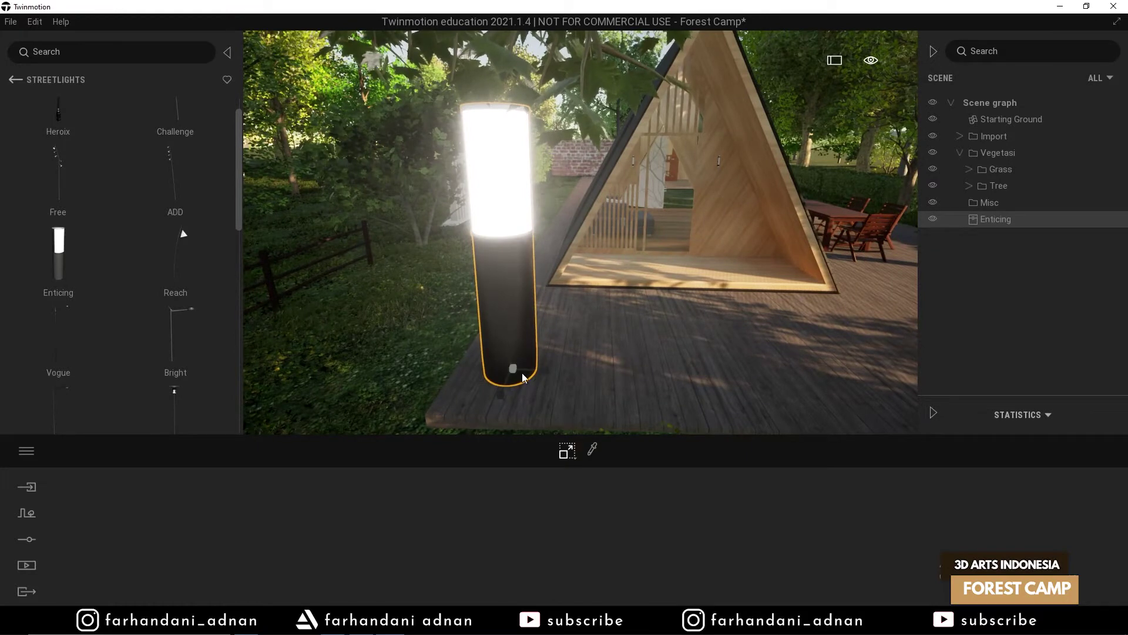
{"action": "mouse_move", "coordinate": [513, 370]}
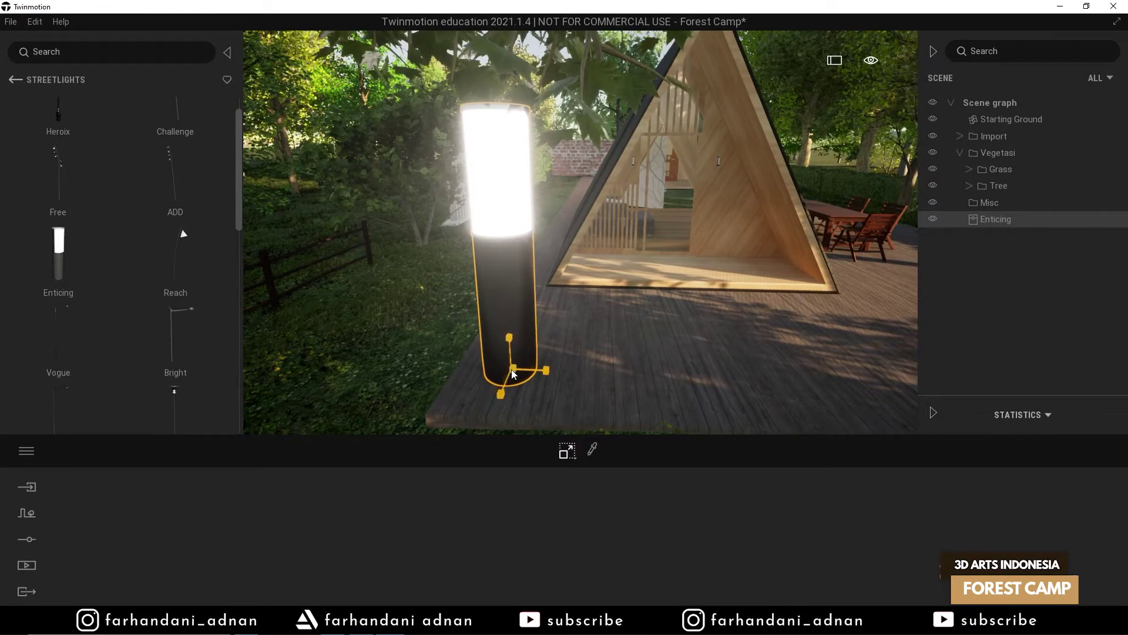
{"action": "left_click_drag", "start_coordinate": [516, 365], "coordinate": [411, 461]}
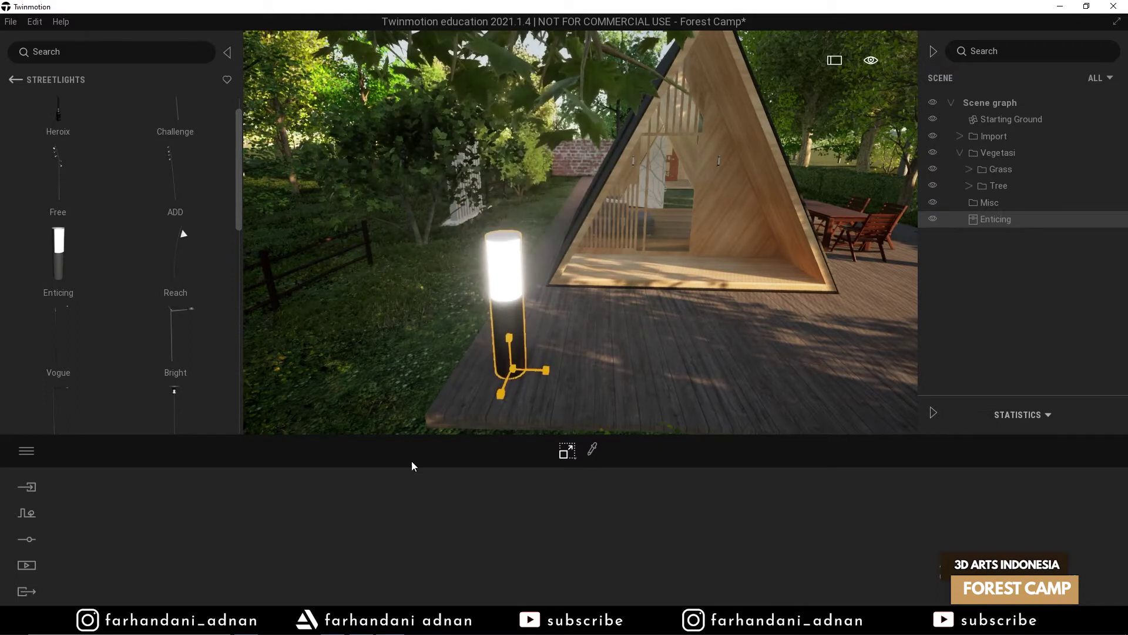
{"action": "left_click_drag", "start_coordinate": [512, 369], "coordinate": [512, 513]}
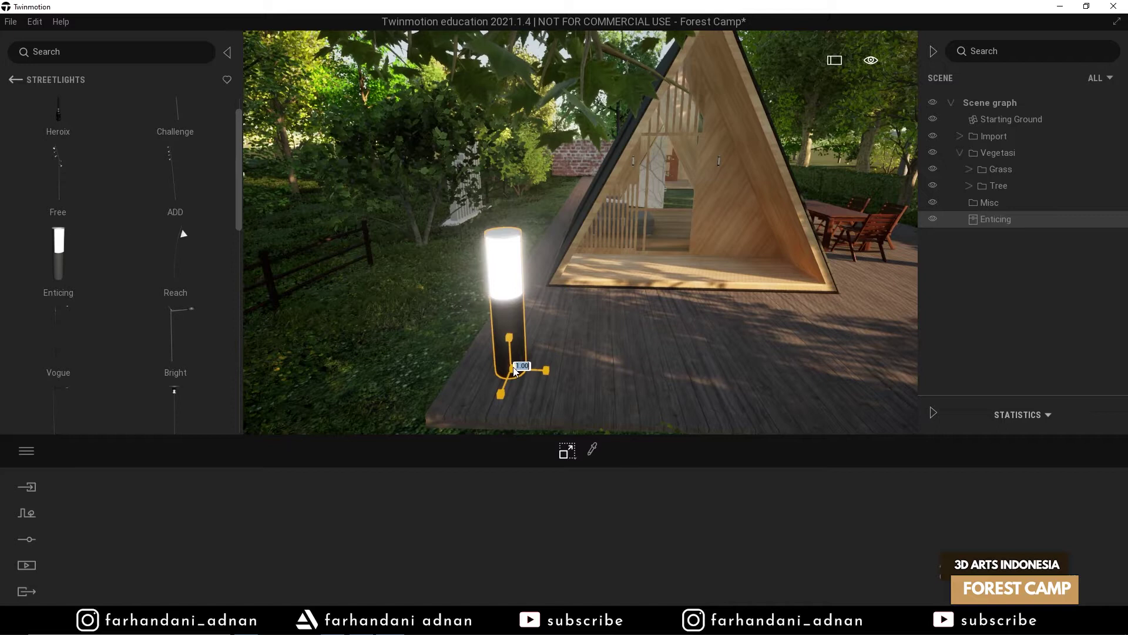
{"action": "left_click_drag", "start_coordinate": [513, 368], "coordinate": [491, 428]}
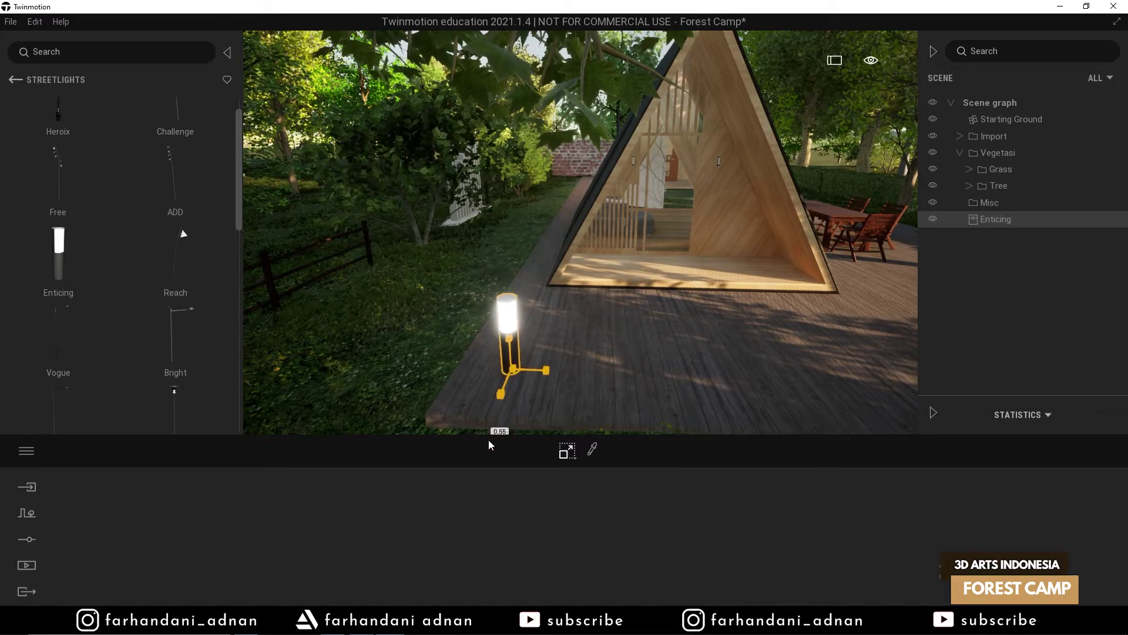
{"action": "left_click_drag", "start_coordinate": [517, 368], "coordinate": [492, 434]}
- Move the Enticing streetlight onto the dark square inset at the deck corner and check its position from another side
{"action": "right_click_drag", "start_coordinate": [570, 353], "coordinate": [625, 429]}
{"action": "key", "text": "w"}
{"action": "left_click", "coordinate": [568, 450]}
{"action": "left_click_drag", "start_coordinate": [576, 370], "coordinate": [555, 352]}
{"action": "right_click_drag", "start_coordinate": [660, 331], "coordinate": [729, 335]}
{"action": "key", "text": "a"}
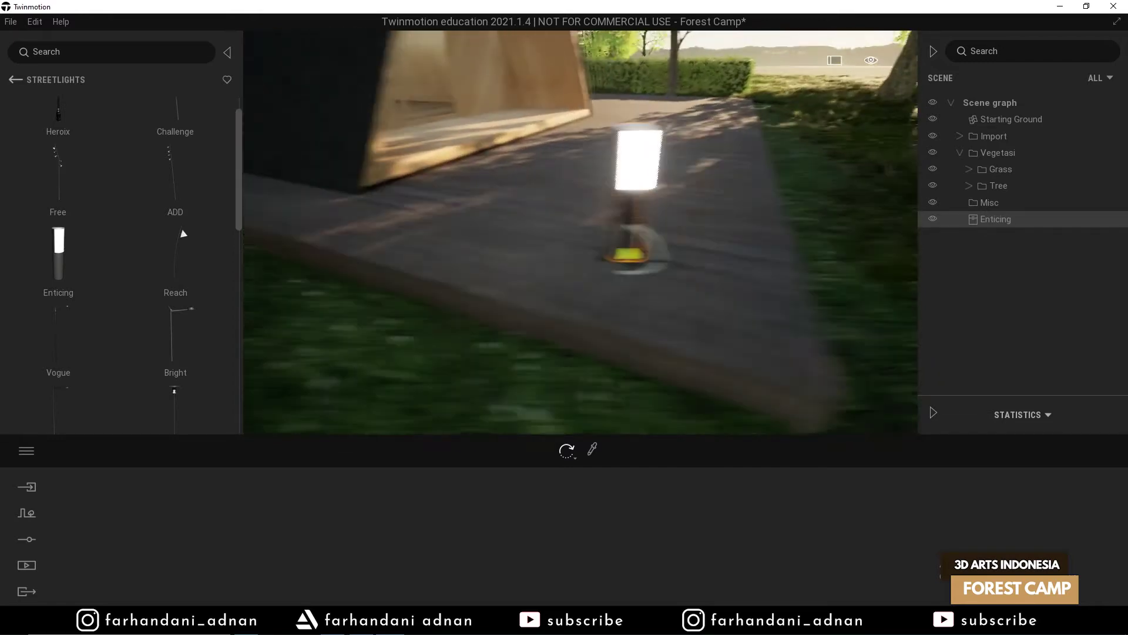
- Shrink the Enticing streetlight uniformly a bit further to suit the deck, then return to the move gizmo
{"action": "left_click", "coordinate": [562, 459]}
{"action": "left_click", "coordinate": [564, 381]}
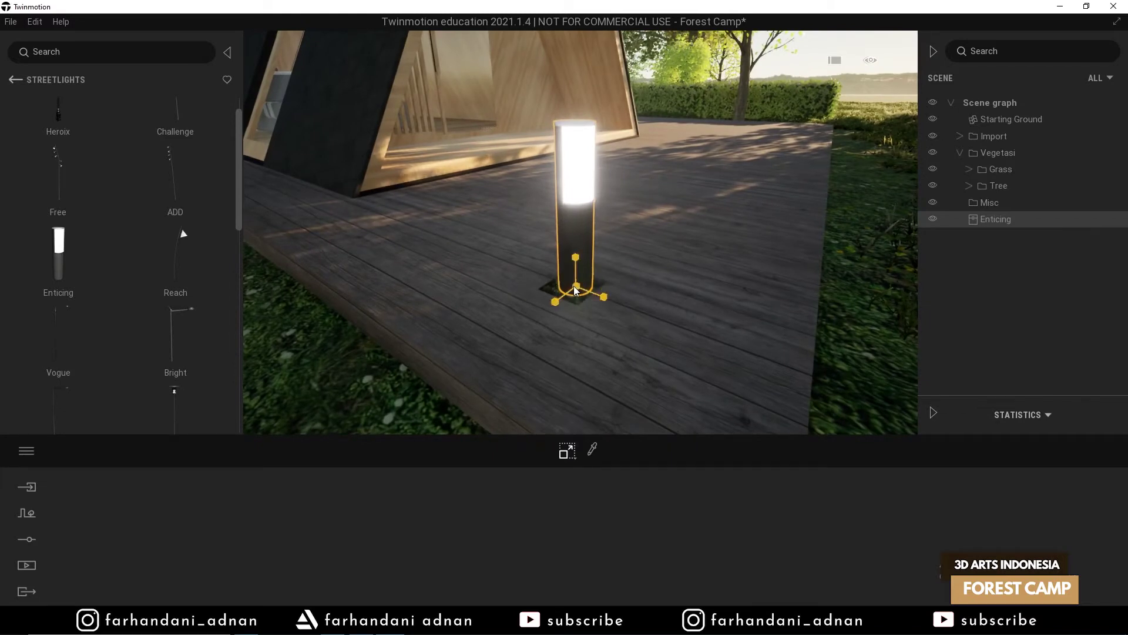
{"action": "left_click_drag", "start_coordinate": [583, 282], "coordinate": [605, 363]}
{"action": "right_click_drag", "start_coordinate": [604, 362], "coordinate": [668, 269]}
{"action": "key", "text": "s"}
{"action": "key", "text": "w"}
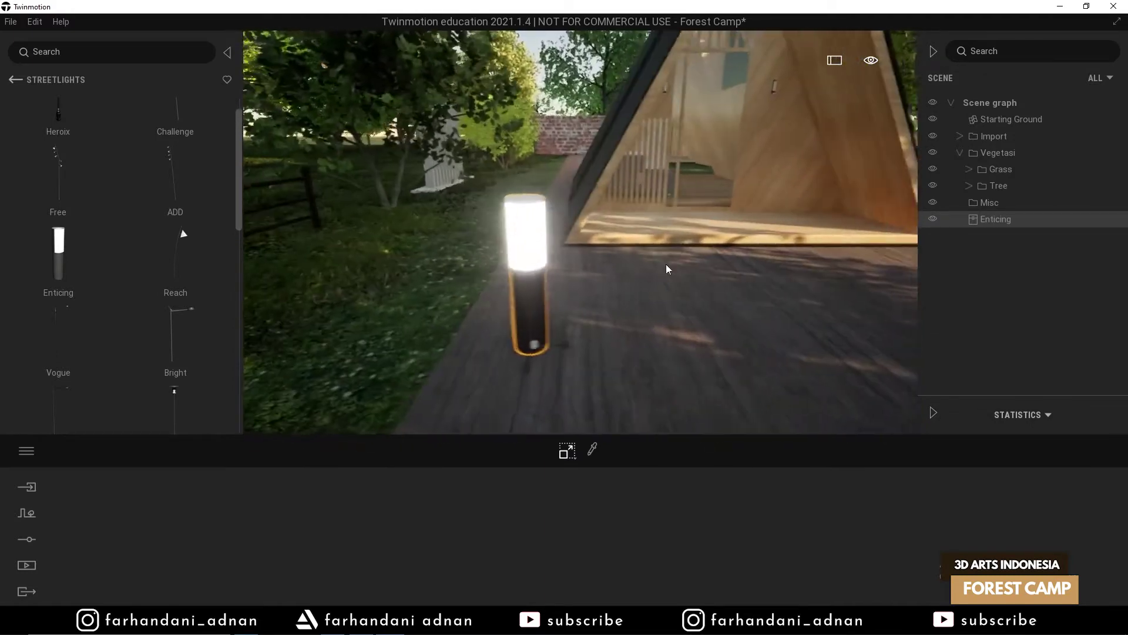
{"action": "left_click_drag", "start_coordinate": [552, 354], "coordinate": [543, 378]}
{"action": "key", "text": "a"}
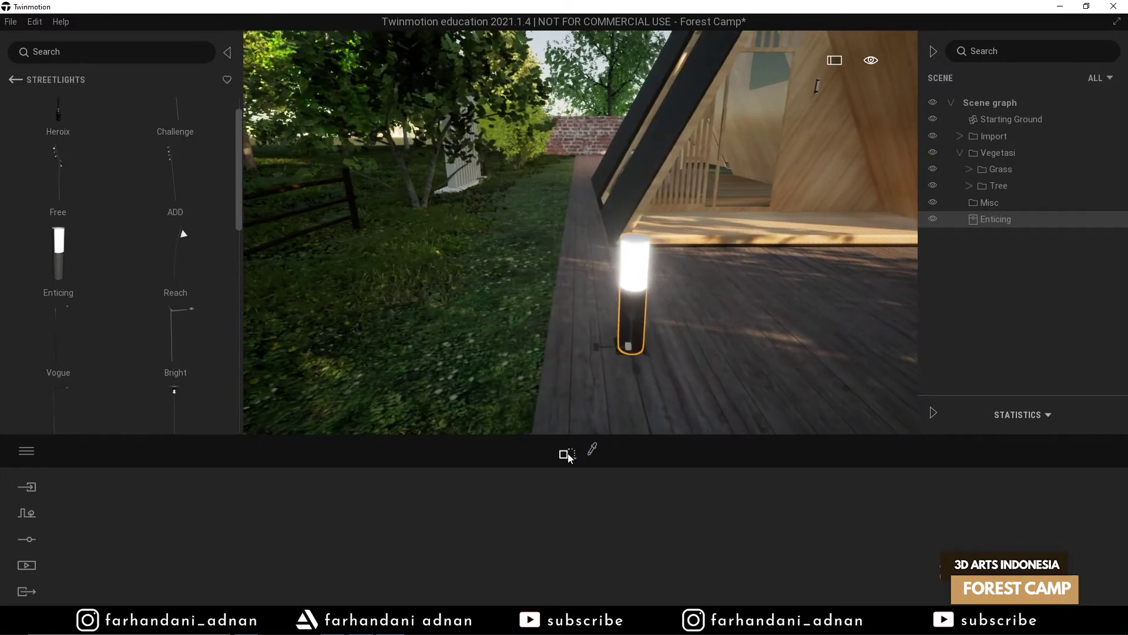
{"action": "left_click", "coordinate": [567, 454]}
{"action": "left_click", "coordinate": [574, 418]}
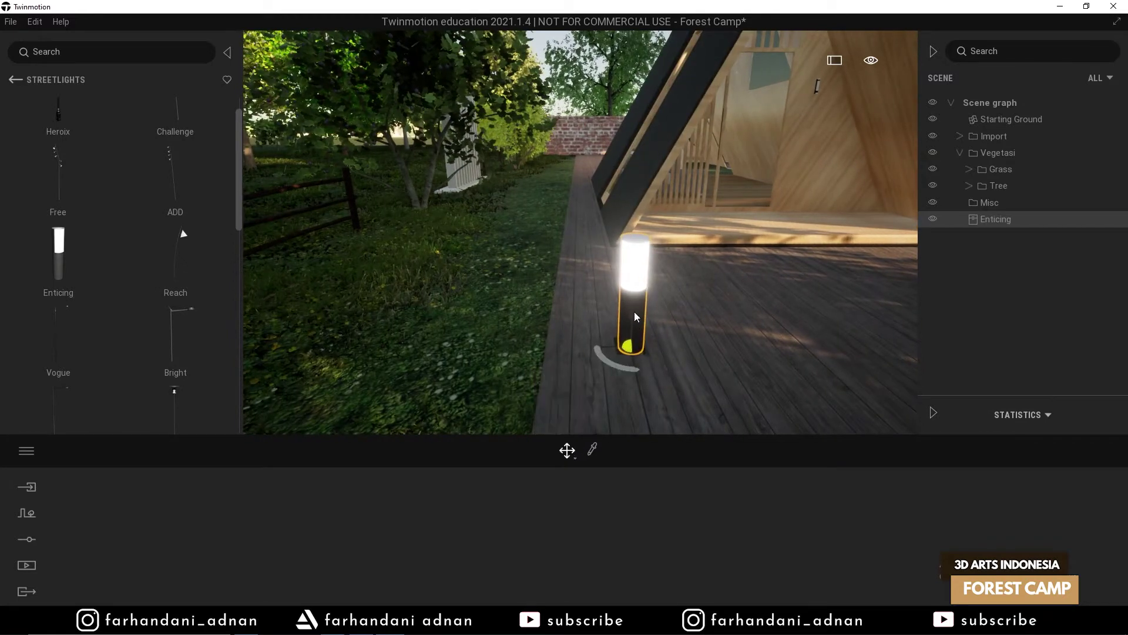
- Duplicate the Enticing lamp on the front deck and place the copy on the opposite side of the A-frame entrance
{"action": "left_click", "coordinate": [555, 279]}
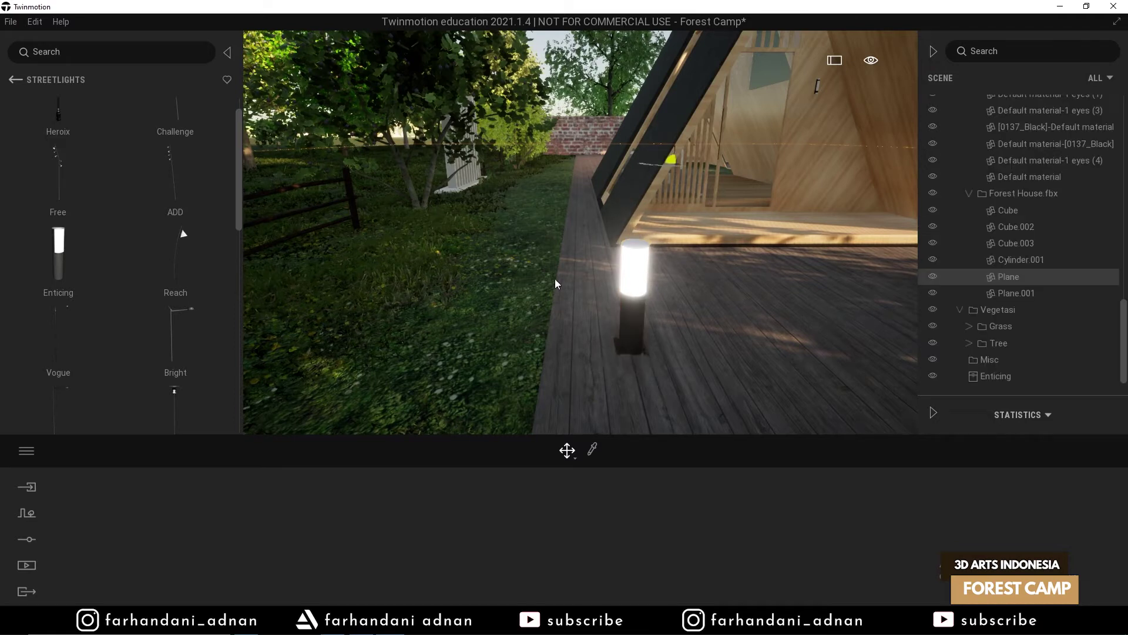
{"action": "key", "text": "d"}
{"action": "key", "text": "s"}
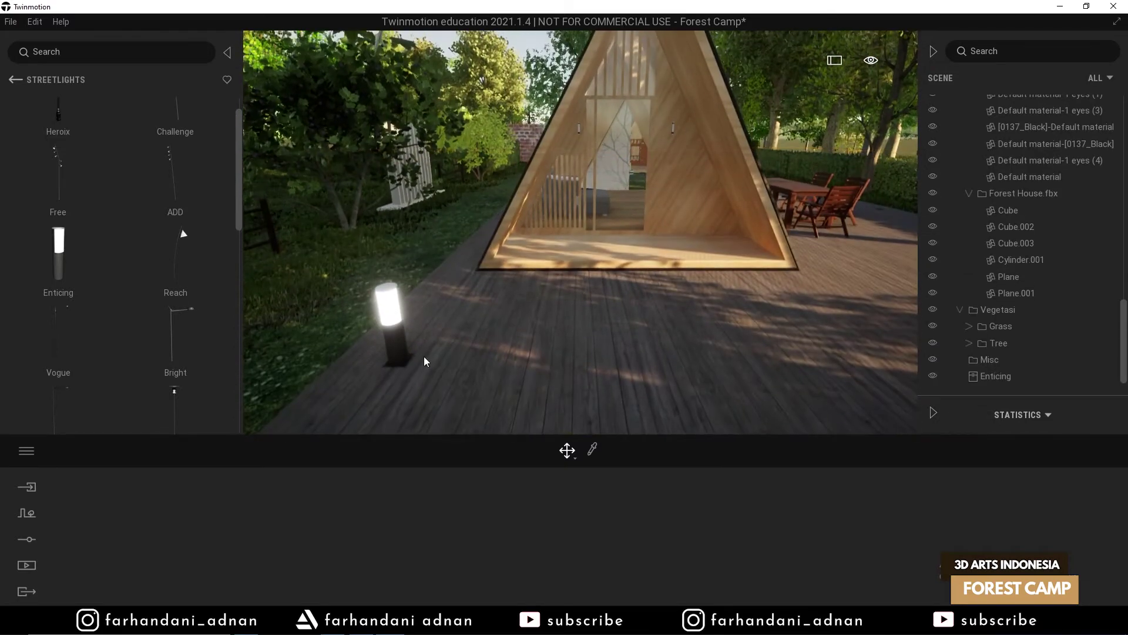
{"action": "left_click", "coordinate": [423, 360]}
{"action": "key", "text": "s"}
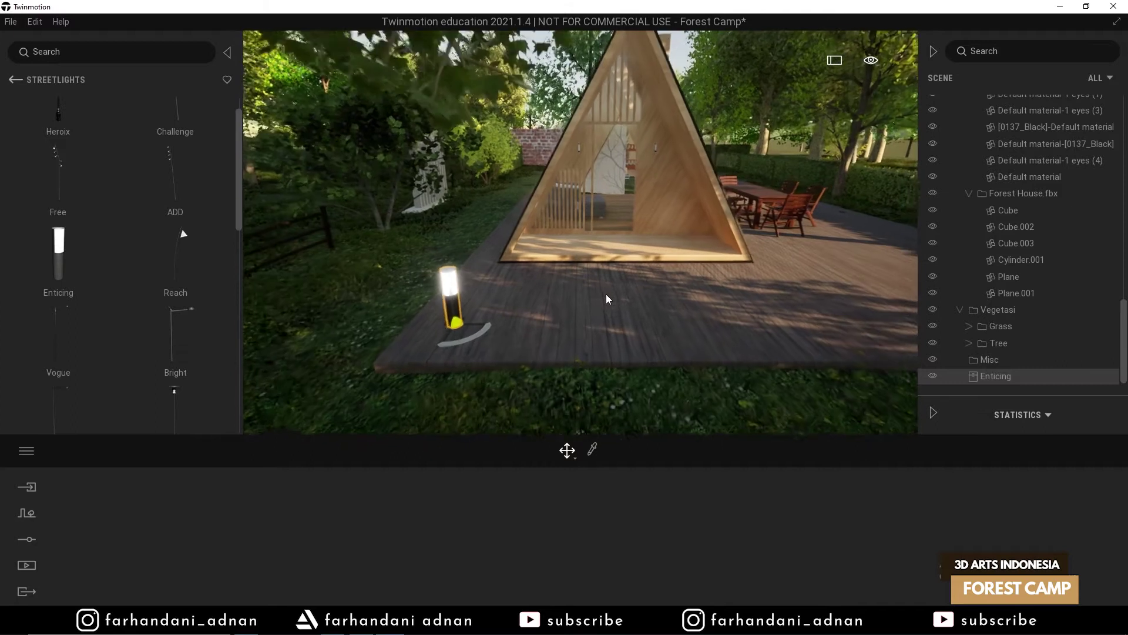
{"action": "key", "text": "Escape"}
{"action": "left_click", "coordinate": [460, 305]}
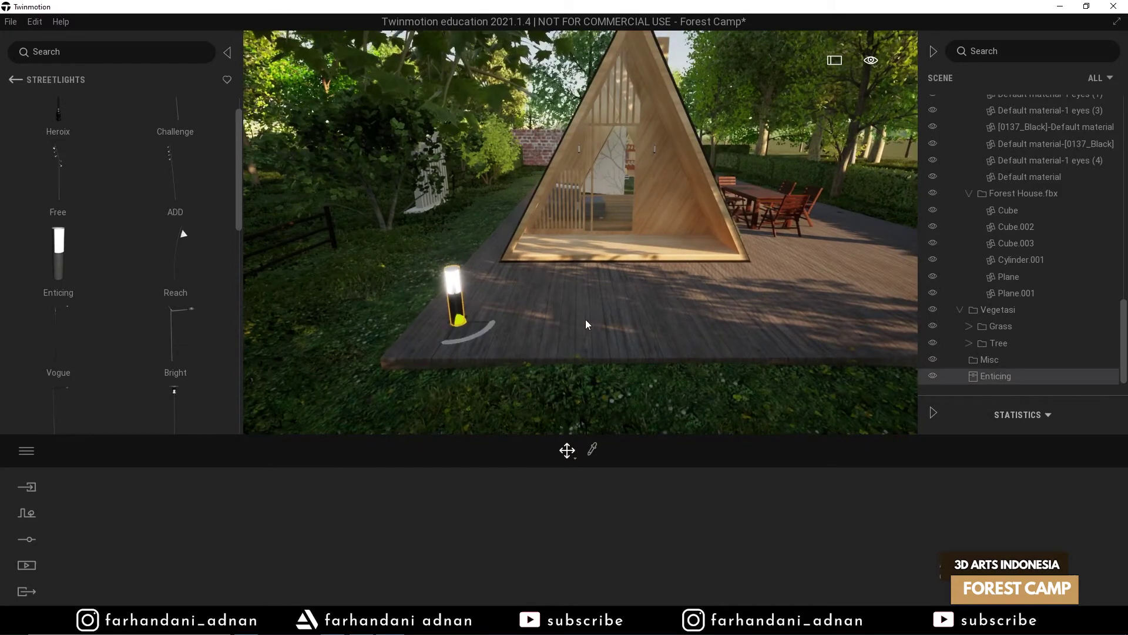
{"action": "key", "text": "ctrl+v"}
{"action": "left_click", "coordinate": [544, 379]}
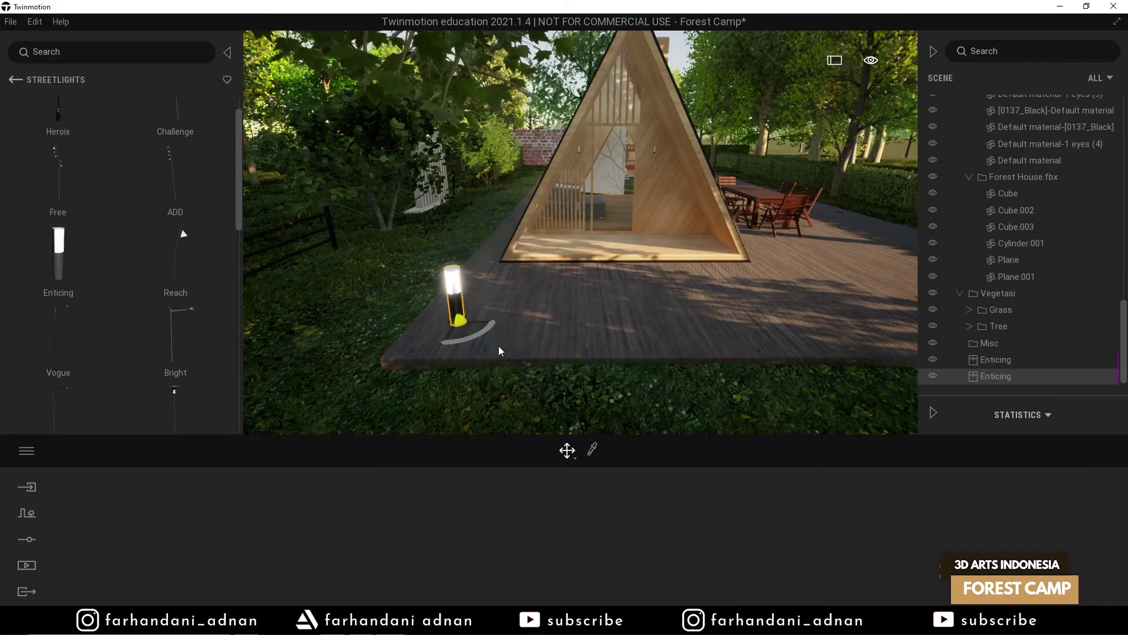
{"action": "left_click", "coordinate": [820, 329]}
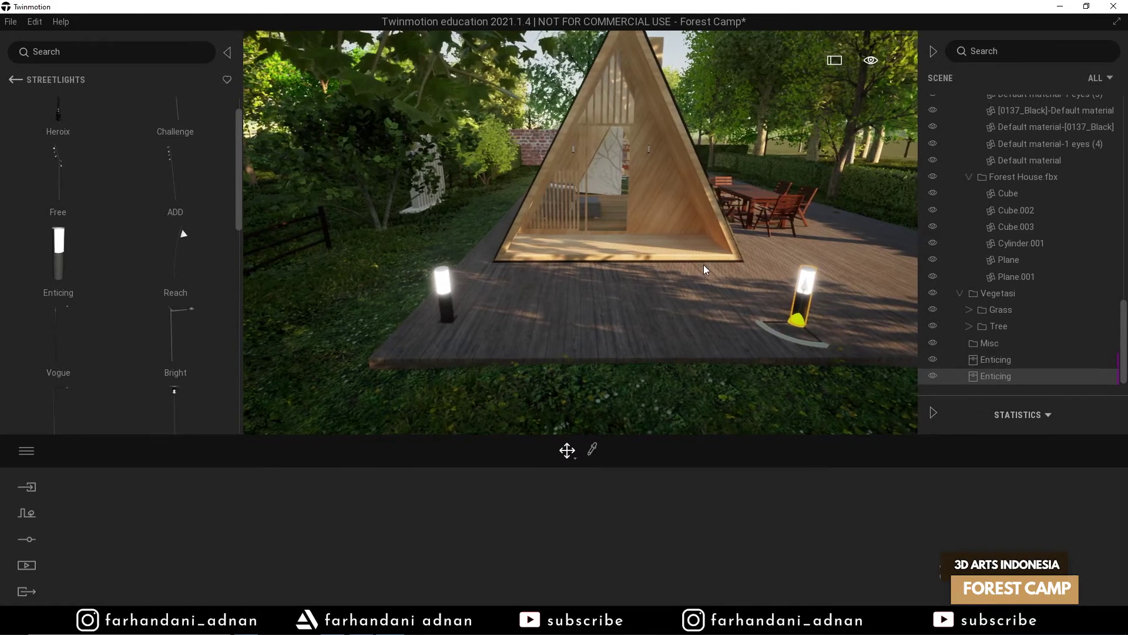
- Move the copied Enticing lamp to the deck's front corner on the hedge side
{"action": "key", "text": "d"}
{"action": "left_click", "coordinate": [372, 319]}
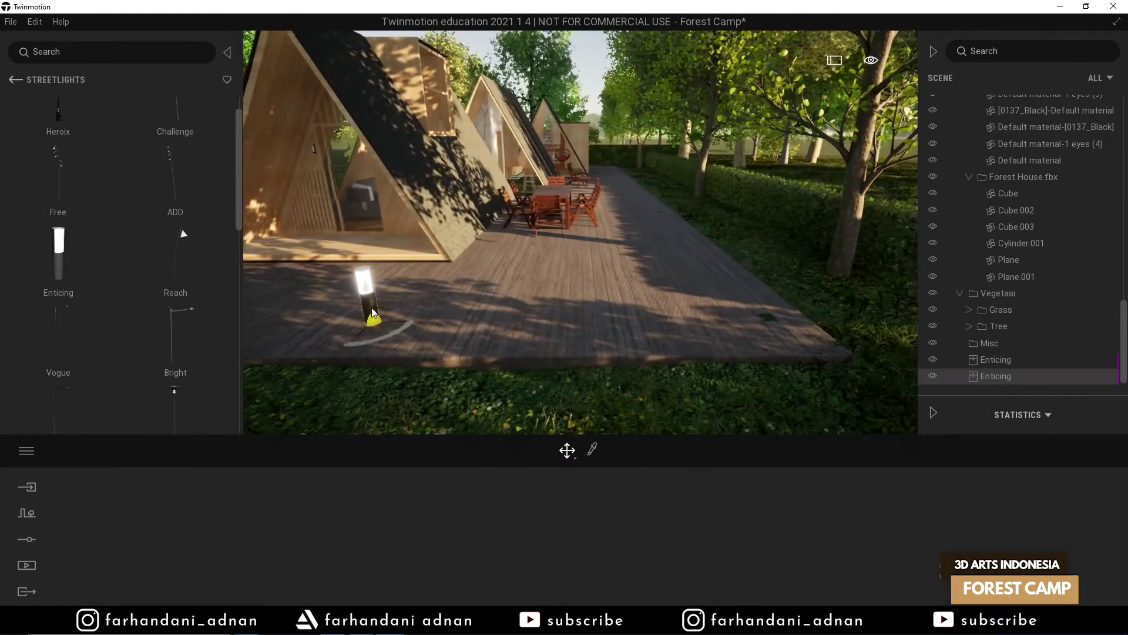
{"action": "left_click_drag", "start_coordinate": [370, 332], "coordinate": [785, 325]}
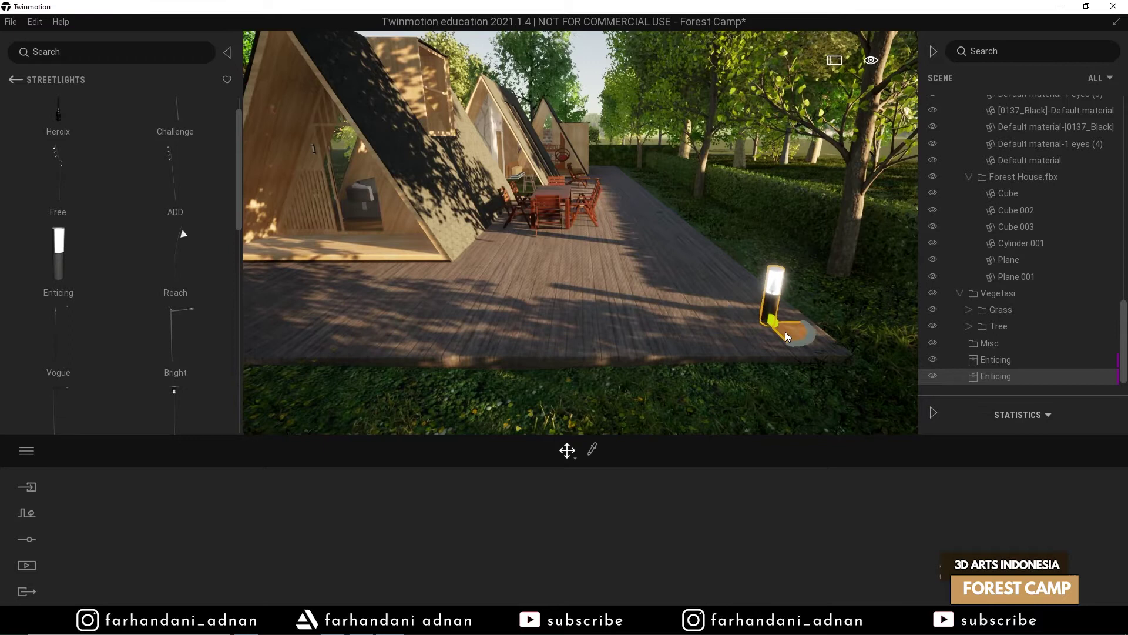
{"action": "key", "text": "w"}
{"action": "right_click_drag", "start_coordinate": [829, 295], "coordinate": [832, 304]}
{"action": "key", "text": "d"}
{"action": "key", "text": "s"}
{"action": "key", "text": "a"}
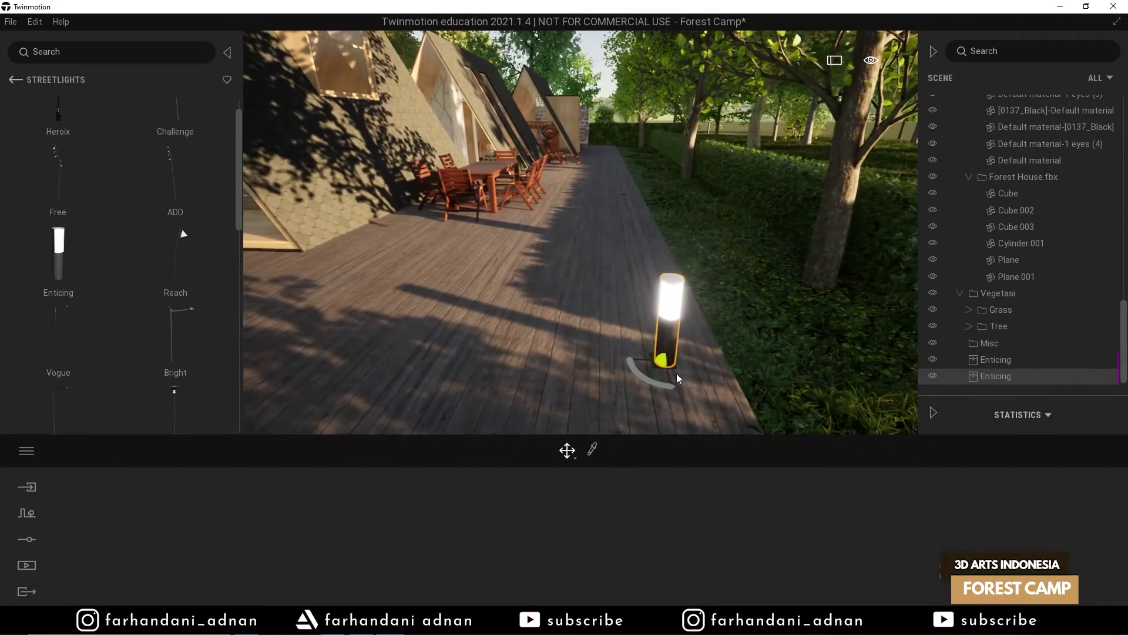
{"action": "left_click_drag", "start_coordinate": [652, 375], "coordinate": [647, 375]}
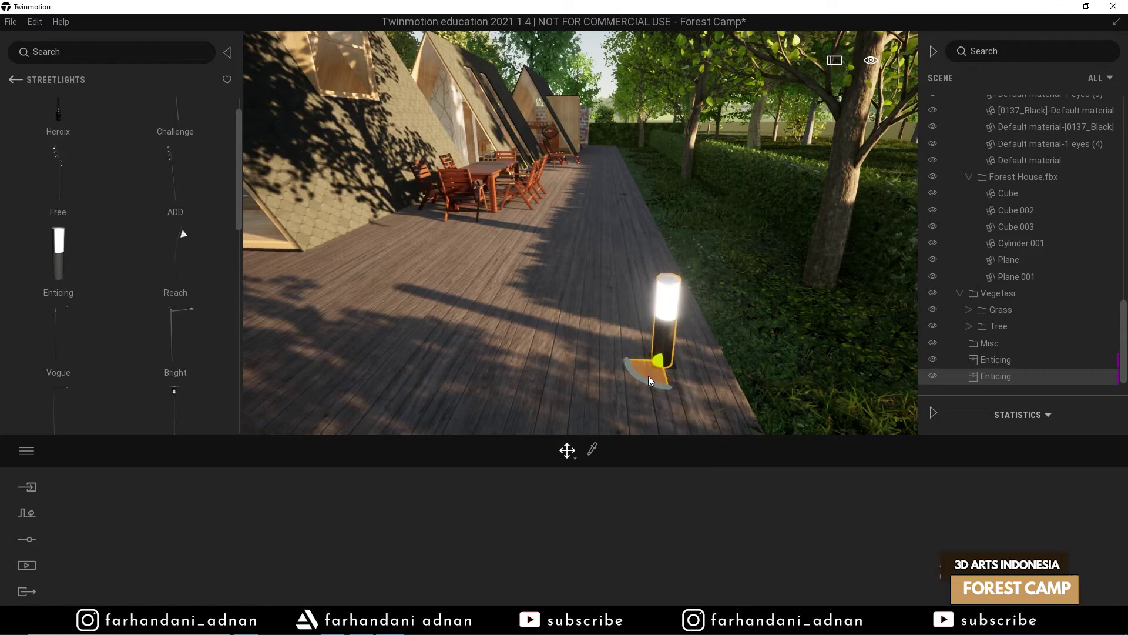
- Copy the front-corner Enticing lamp farther along the hedge-side edge of the deck
{"action": "left_click", "coordinate": [746, 340]}
{"action": "key", "text": "d"}
{"action": "key", "text": "s"}
{"action": "right_click_drag", "start_coordinate": [746, 340], "coordinate": [601, 296]}
{"action": "key", "text": "w"}
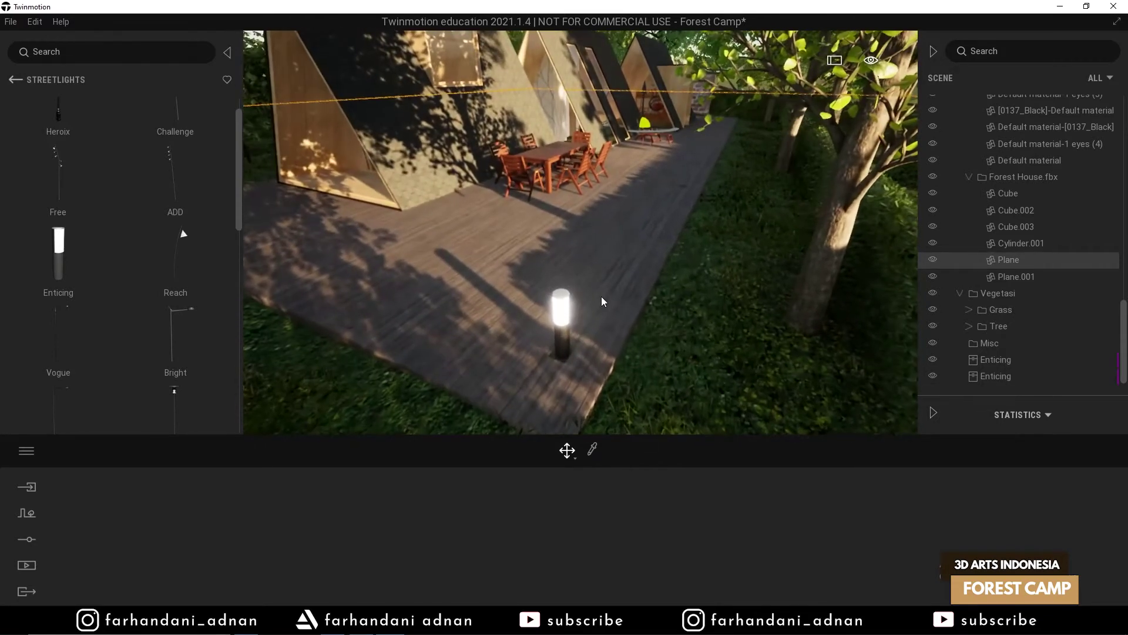
{"action": "left_click", "coordinate": [560, 315]}
{"action": "left_click_drag", "start_coordinate": [564, 354], "coordinate": [583, 415], "text": "shift"}
{"action": "left_click", "coordinate": [546, 372]}
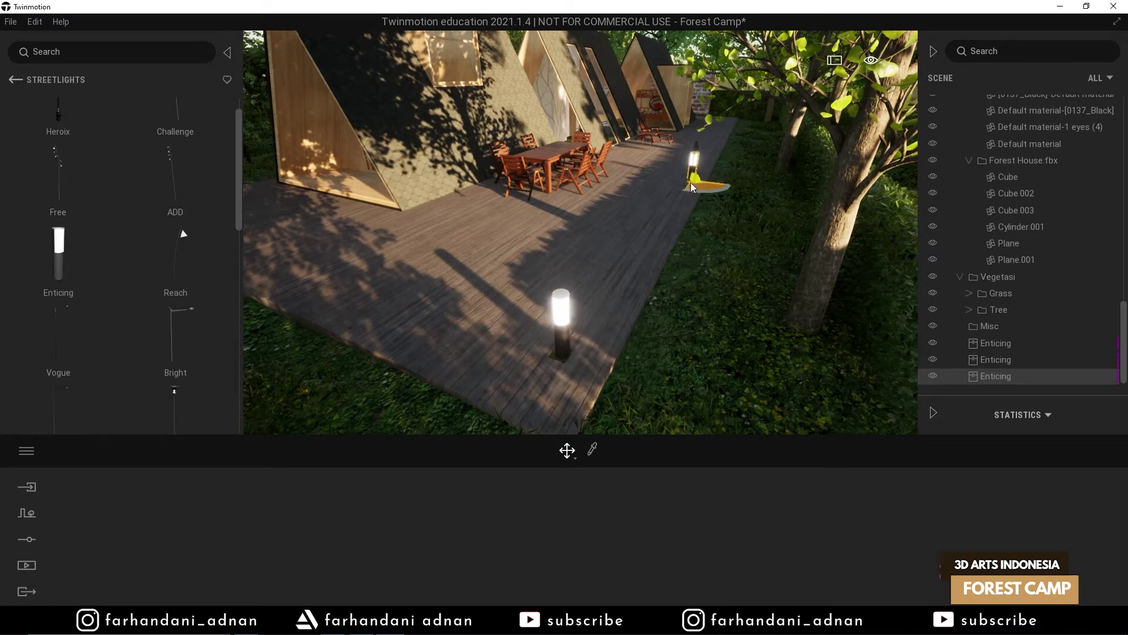
- Rotate the copied Enticing lamp beside the dining set by -90 degrees
{"action": "key", "text": "w"}
{"action": "right_click_drag", "start_coordinate": [686, 188], "coordinate": [626, 341]}
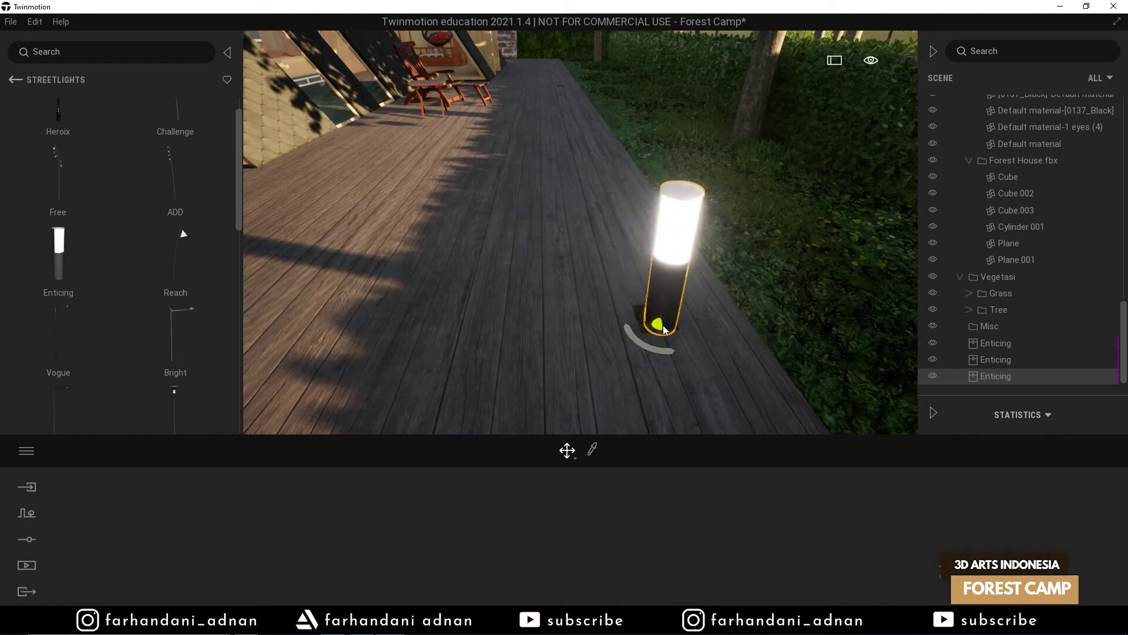
{"action": "type", "text": "-90"}
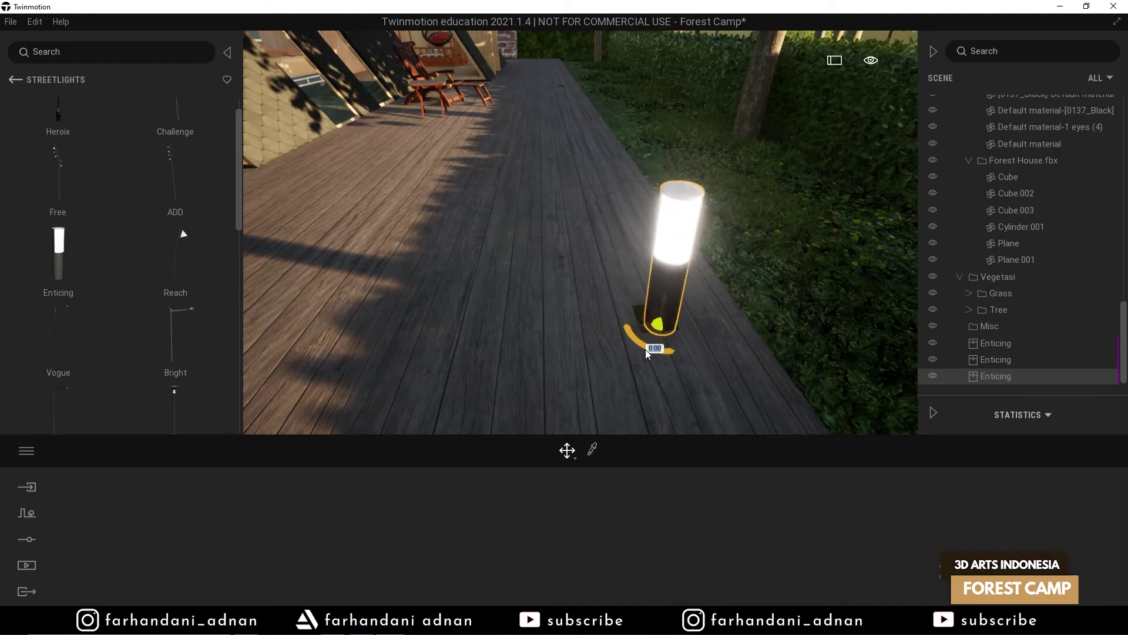
{"action": "key", "text": "Return"}
- Add two more copies of the rotated Enticing lamp along the hedge-side deck edge, ending near the far corner
{"action": "right_click_drag", "start_coordinate": [646, 349], "coordinate": [553, 300]}
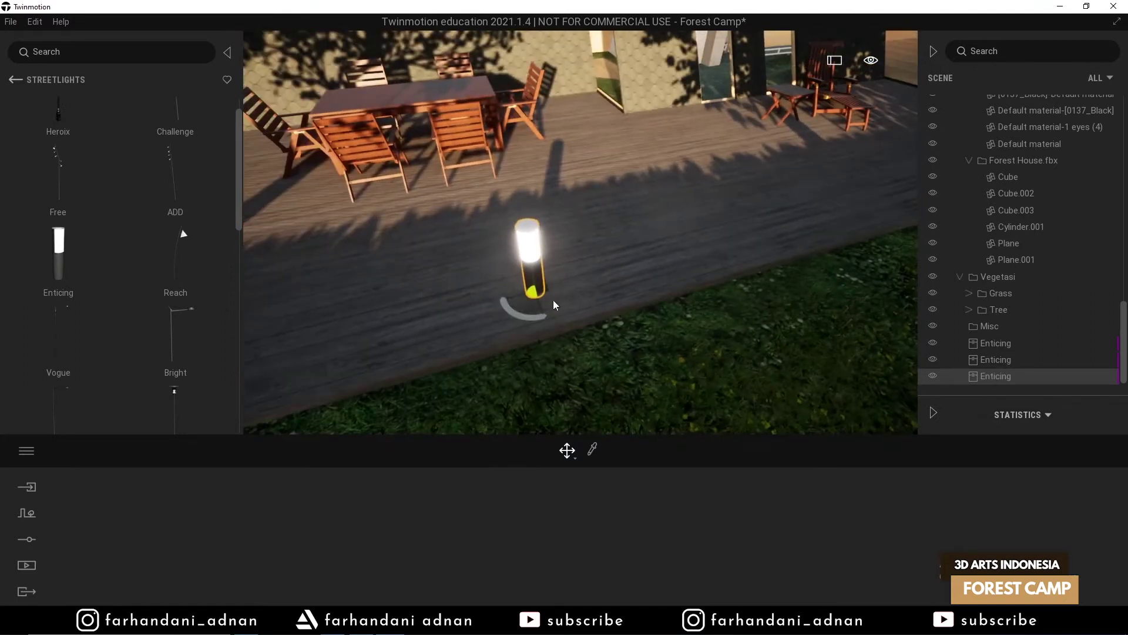
{"action": "key", "text": "ctrl+c"}
{"action": "key", "text": "ctrl+v"}
{"action": "left_click_drag", "start_coordinate": [526, 306], "coordinate": [830, 230]}
{"action": "right_click_drag", "start_coordinate": [830, 229], "coordinate": [494, 306]}
{"action": "left_click_drag", "start_coordinate": [805, 140], "coordinate": [728, 159]}
{"action": "key", "text": "ctrl+v"}
{"action": "key", "text": "f"}
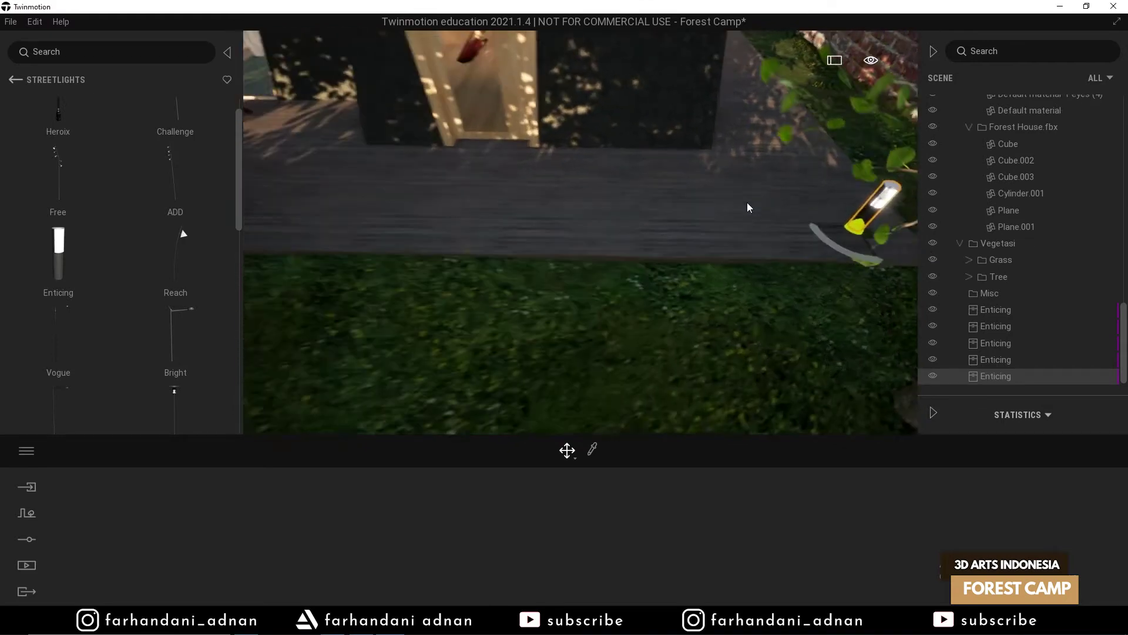
{"action": "right_click_drag", "start_coordinate": [467, 256], "coordinate": [419, 262]}
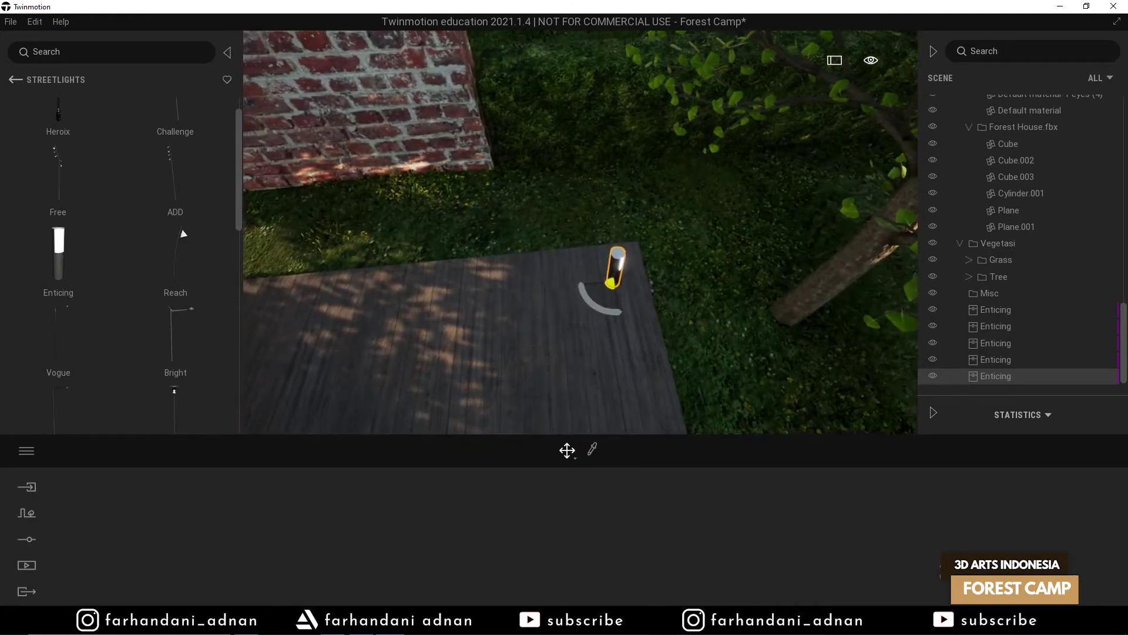
- Copy the far-corner Enticing lamp to the opposite rear corner of the deck and rotate it
{"action": "left_click_drag", "start_coordinate": [592, 302], "coordinate": [435, 297], "text": "ctrl"}
{"action": "left_click", "coordinate": [527, 373]}
{"action": "right_click_drag", "start_coordinate": [297, 297], "coordinate": [644, 214]}
{"action": "right_click_drag", "start_coordinate": [352, 283], "coordinate": [506, 235]}
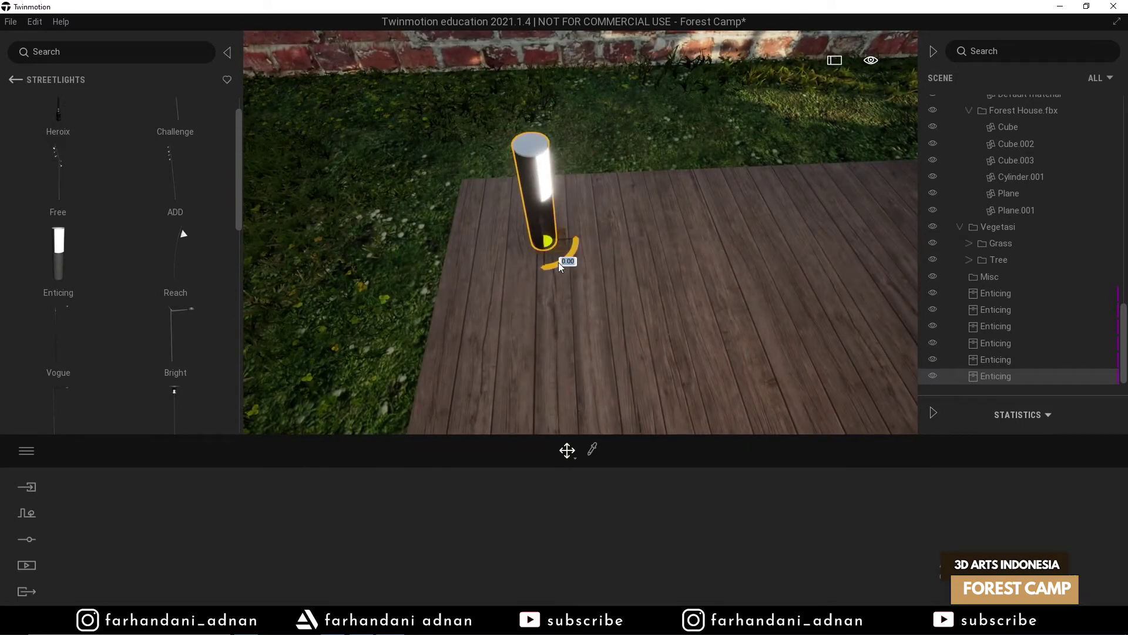
{"action": "left_click_drag", "start_coordinate": [559, 262], "coordinate": [562, 245]}
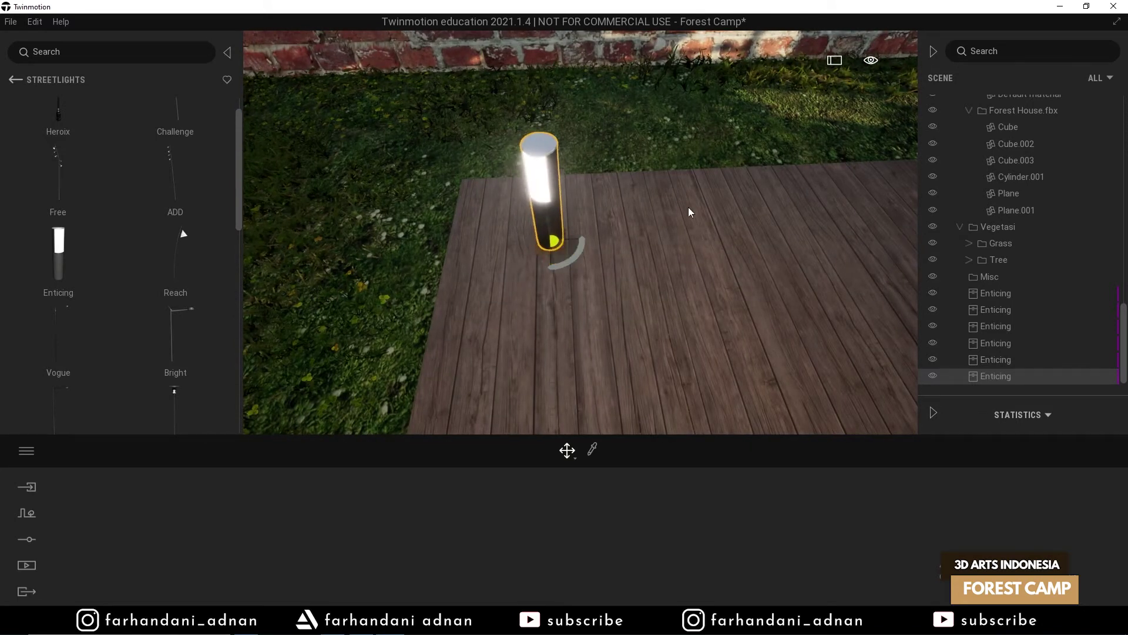
- Paste another Enticing lamp partway along the narrow side of the deck behind the houses
{"action": "scroll", "coordinate": [676, 215], "scroll_direction": "down", "scroll_amount": 5}
{"action": "key", "text": "ctrl+v"}
{"action": "left_click", "coordinate": [523, 372]}
{"action": "scroll", "coordinate": [563, 96], "scroll_direction": "up", "scroll_amount": 3}
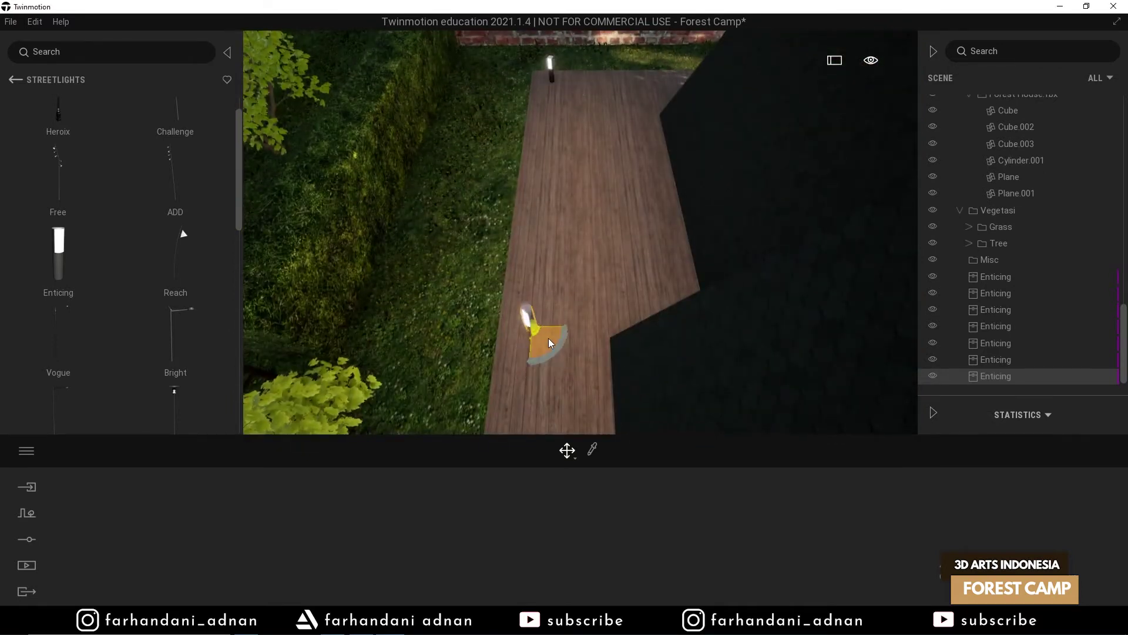
{"action": "scroll", "coordinate": [539, 329], "scroll_direction": "down", "scroll_amount": 5}
{"action": "scroll", "coordinate": [560, 299], "scroll_direction": "up", "scroll_amount": 3}
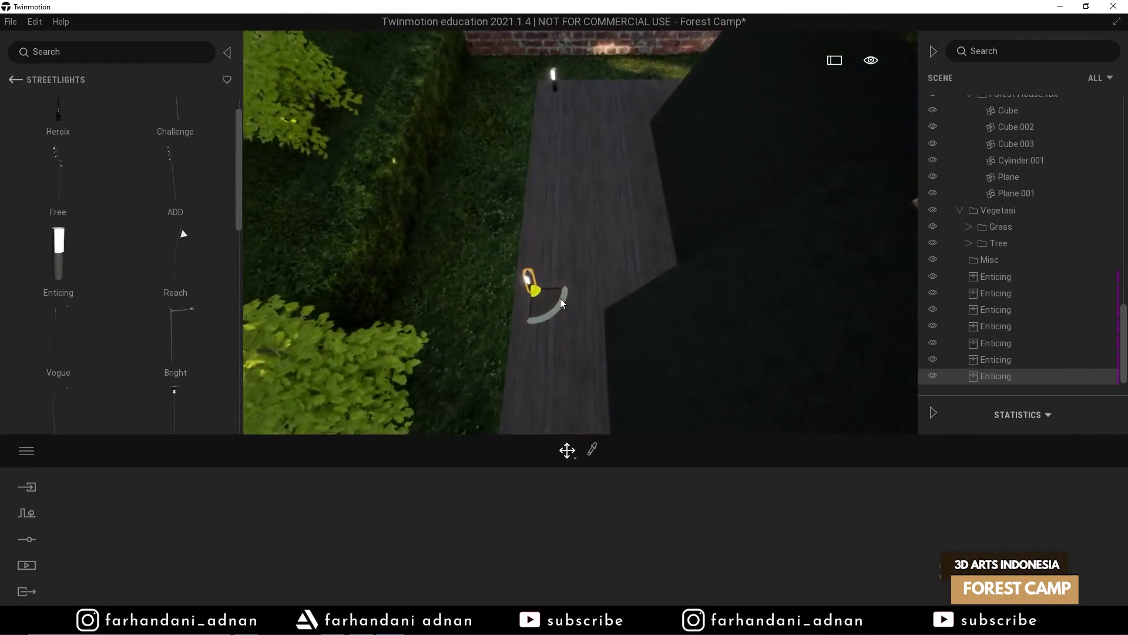
{"action": "middle_click_drag", "start_coordinate": [560, 295], "coordinate": [627, 63]}
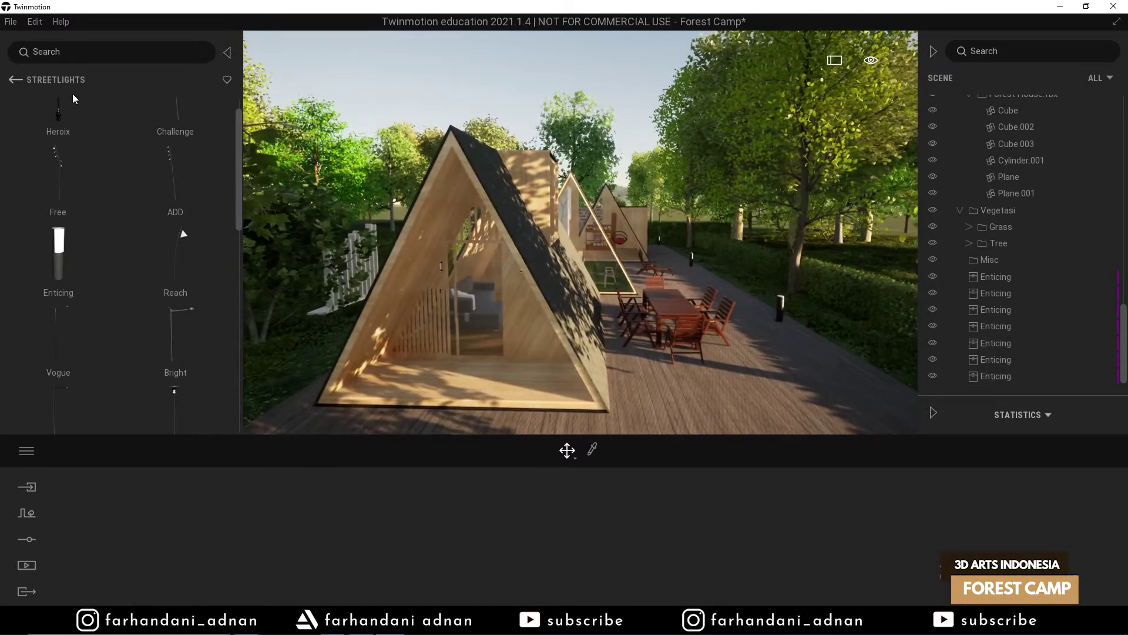
- Move all the Enticing lamps into the Misc folder of the scene graph
{"action": "scroll", "coordinate": [178, 185], "scroll_direction": "down", "scroll_amount": 3}
{"action": "scroll", "coordinate": [209, 273], "scroll_direction": "down", "scroll_amount": 3}
{"action": "right_click_drag", "start_coordinate": [411, 258], "coordinate": [517, 294]}
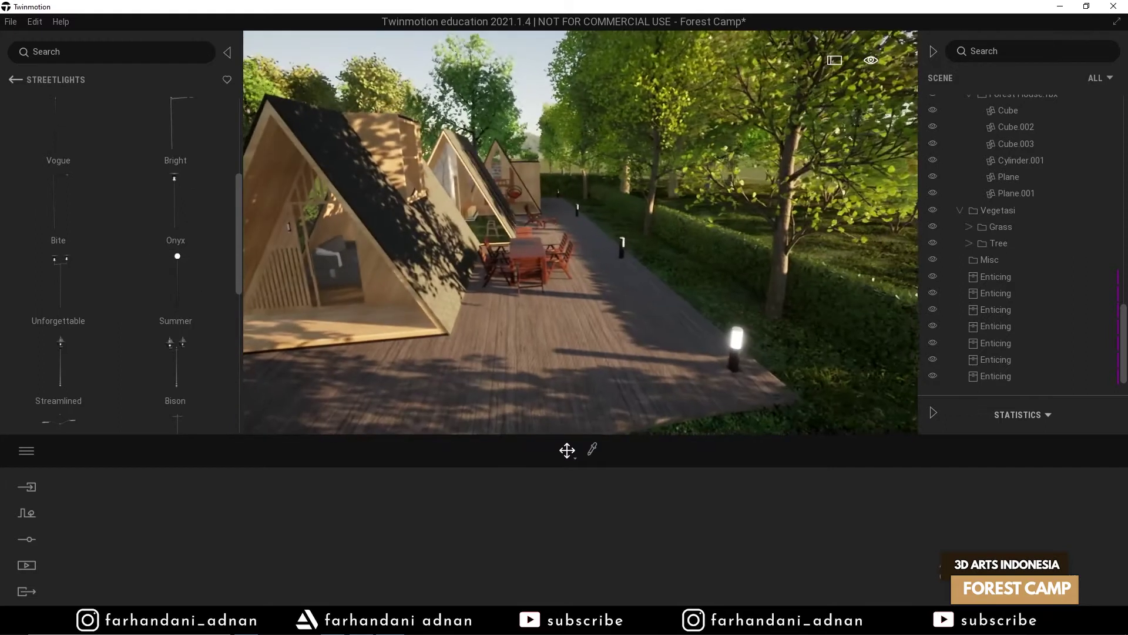
{"action": "left_click", "coordinate": [1004, 382], "text": "shift"}
{"action": "left_click_drag", "start_coordinate": [989, 272], "coordinate": [1007, 261]}
- Place a Summer streetlight on the grass beside the deck's hedge-side front corner
{"action": "left_click_drag", "start_coordinate": [158, 259], "coordinate": [771, 370]}
{"action": "key", "text": "Up"}
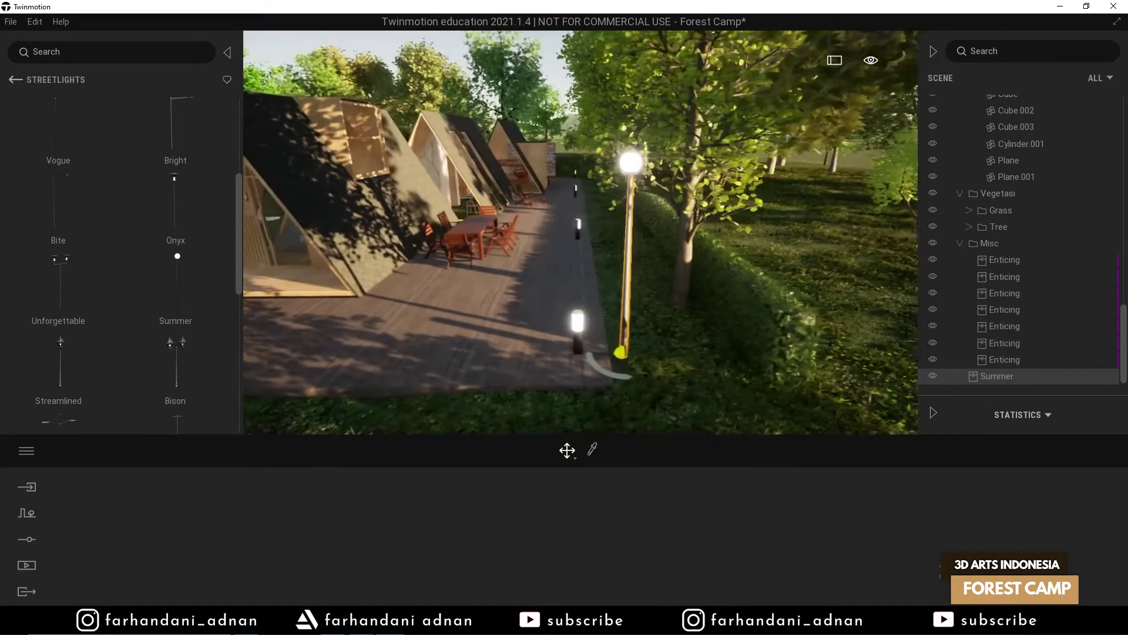
{"action": "key", "text": "Down"}
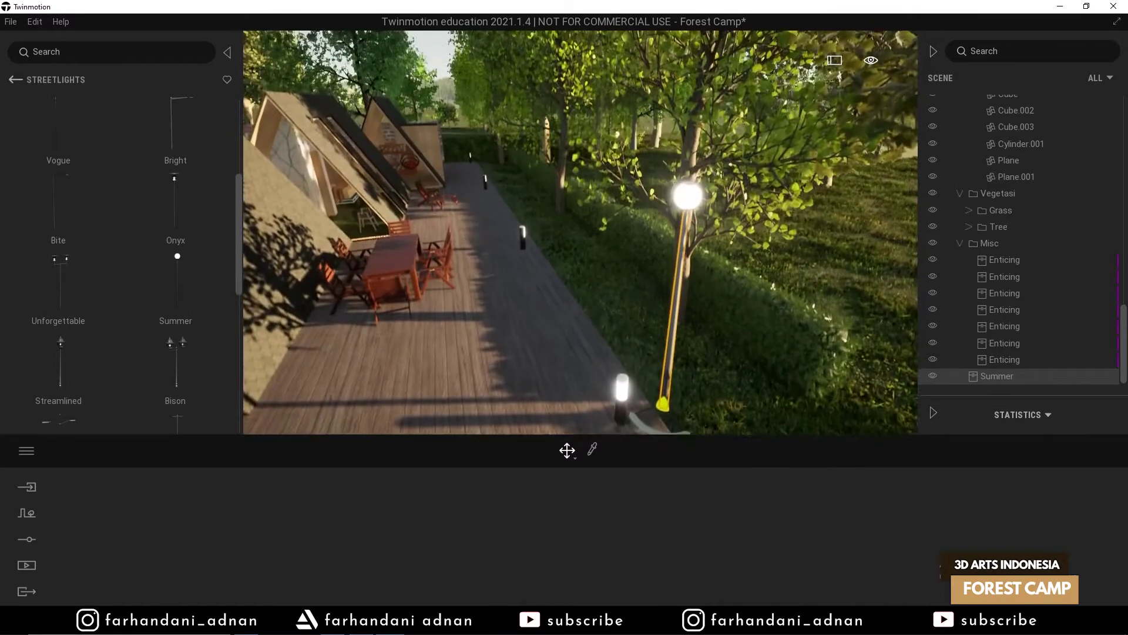
{"action": "left_click_drag", "start_coordinate": [669, 382], "coordinate": [644, 338]}
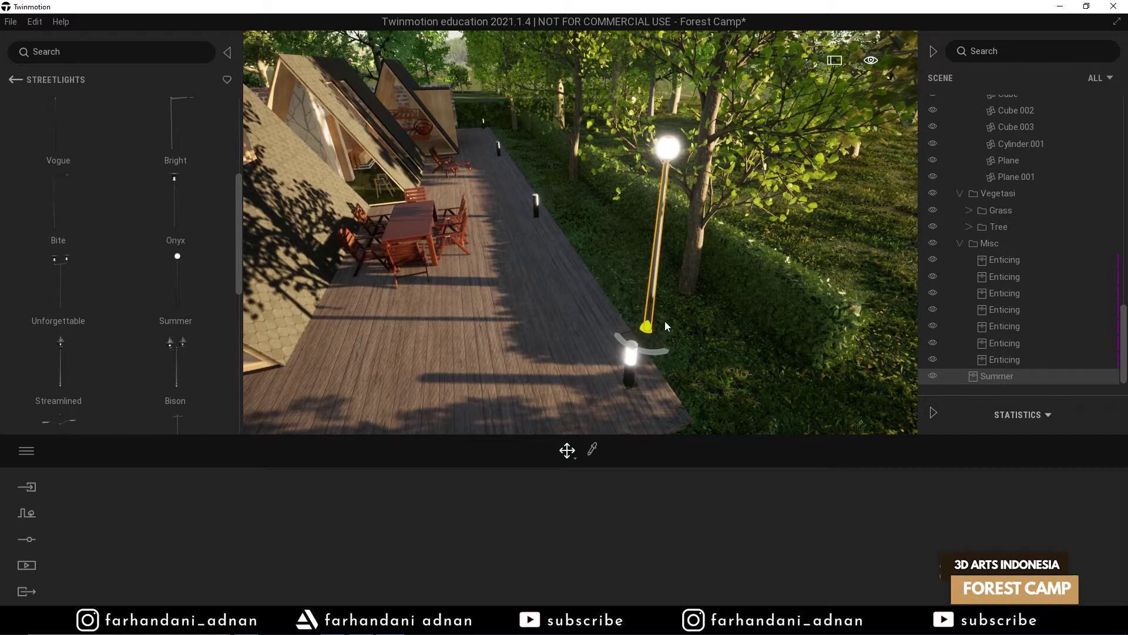
- Paste two more Summer streetlights at intervals along the grass strip between the deck and the hedge
{"action": "key", "text": "ctrl+v"}
{"action": "left_click", "coordinate": [530, 374]}
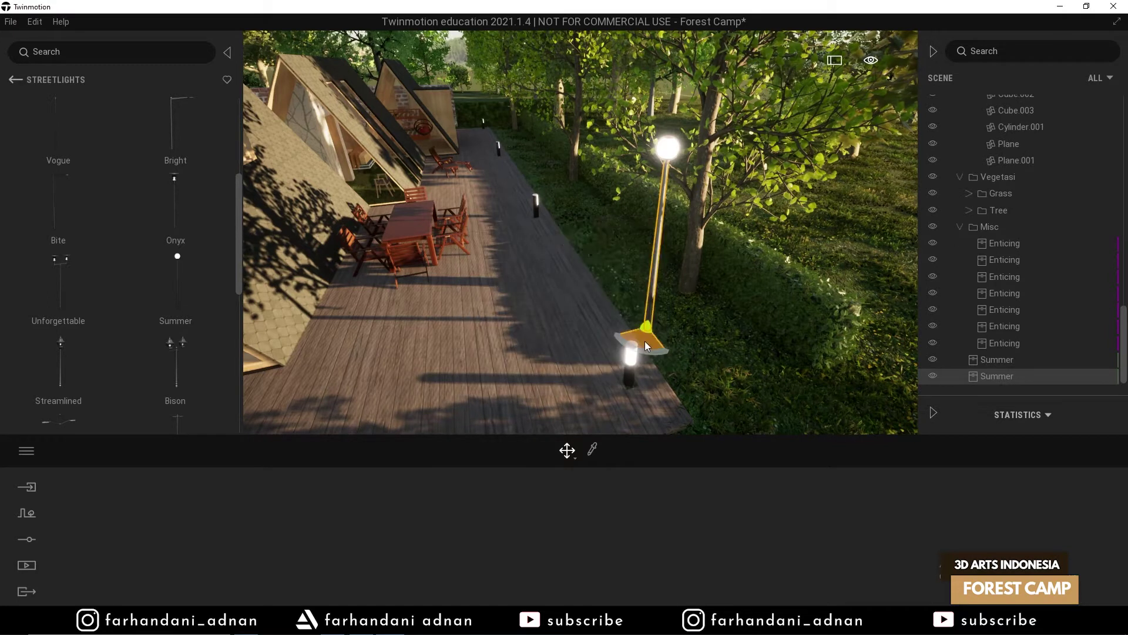
{"action": "key", "text": "w"}
{"action": "right_click_drag", "start_coordinate": [544, 186], "coordinate": [631, 248]}
{"action": "key", "text": "ctrl+v"}
{"action": "left_click", "coordinate": [529, 374]}
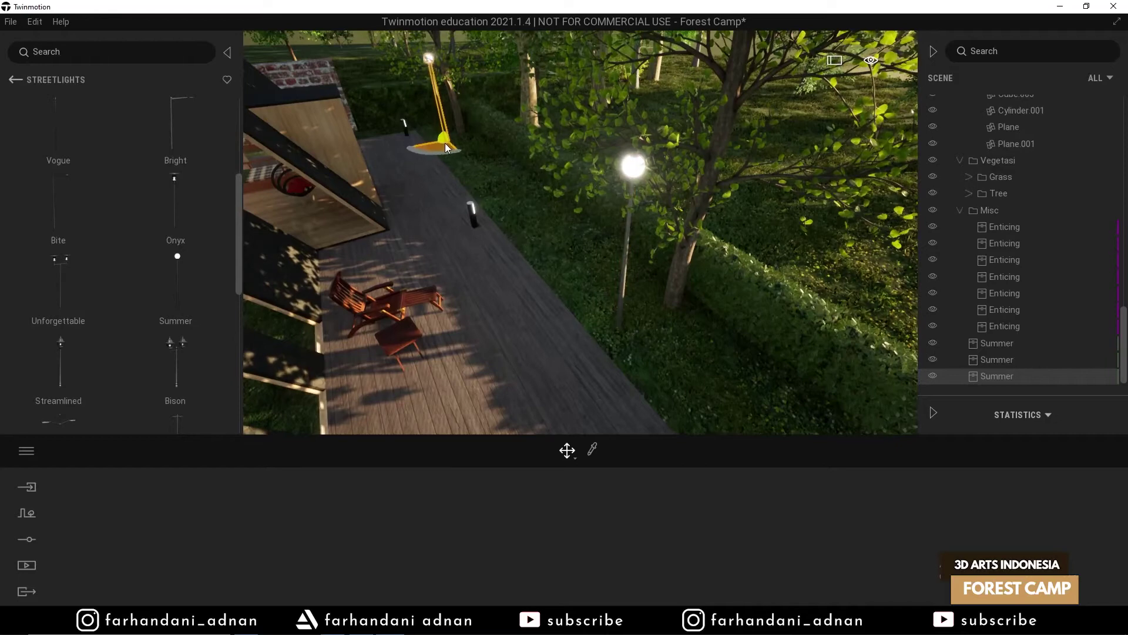
{"action": "right_click_drag", "start_coordinate": [690, 205], "coordinate": [834, 218]}
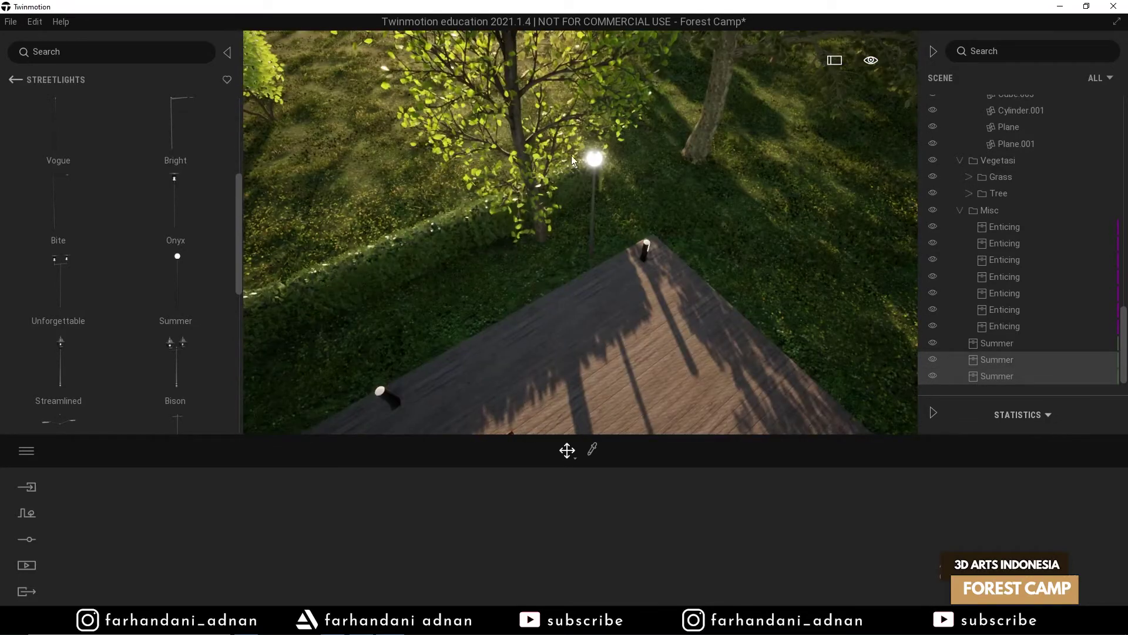
- Select the three Summer streetlights and copy the row to the opposite side of the houses
{"action": "left_click", "coordinate": [595, 164], "text": "ctrl"}
{"action": "right_click_drag", "start_coordinate": [594, 164], "coordinate": [388, 147]}
{"action": "key", "text": "s"}
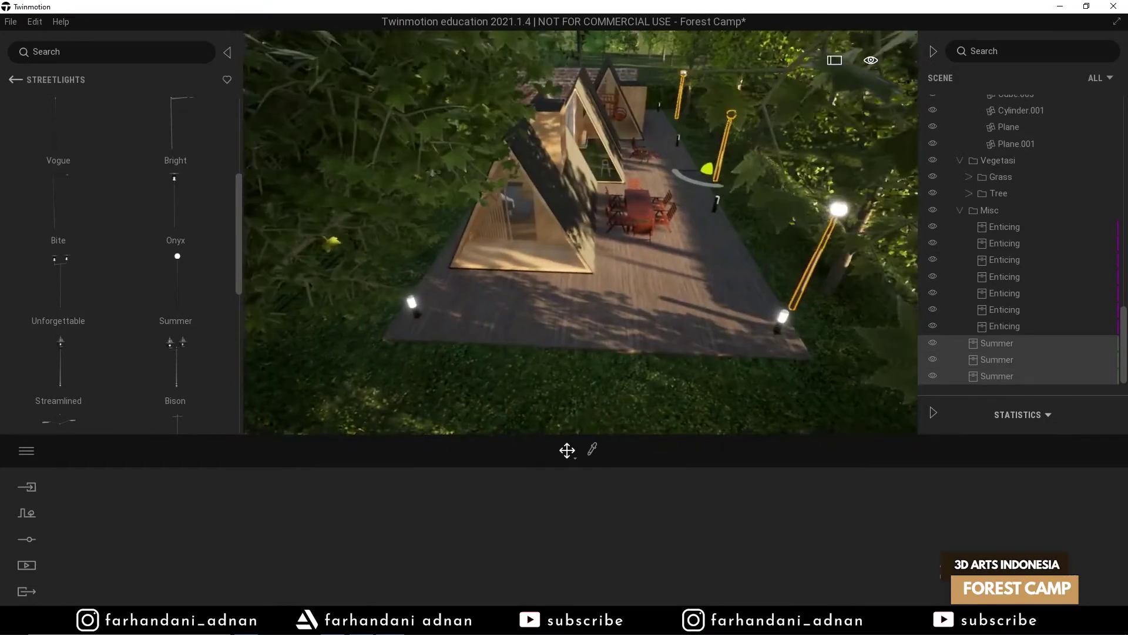
{"action": "key", "text": "w"}
{"action": "key", "text": "ctrl+v"}
{"action": "left_click", "coordinate": [529, 374]}
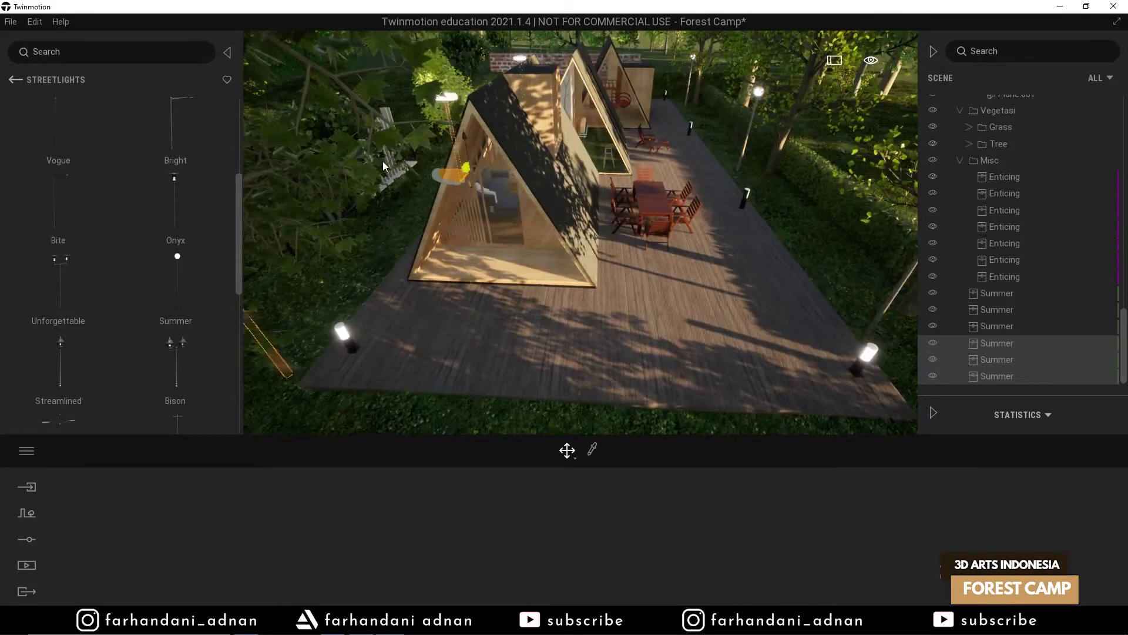
{"action": "left_click_drag", "start_coordinate": [462, 168], "coordinate": [460, 168]}
- Adjust the copied streetlight row along the deck edge, including the position of the nearest Summer light
{"action": "right_click_drag", "start_coordinate": [566, 184], "coordinate": [495, 201]}
{"action": "key", "text": "w"}
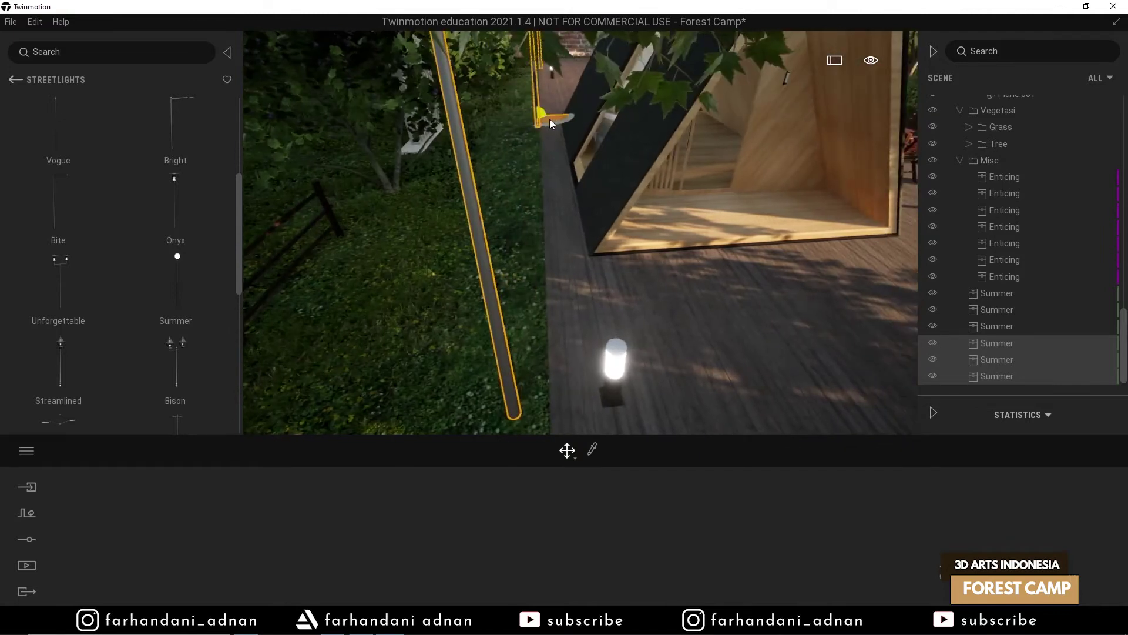
{"action": "left_click_drag", "start_coordinate": [549, 118], "coordinate": [540, 118]}
{"action": "left_click", "coordinate": [480, 333]}
{"action": "left_click", "coordinate": [471, 393]}
{"action": "left_click_drag", "start_coordinate": [499, 416], "coordinate": [512, 414]}
- Place a Teaser trash can from the city objects on the grass beside the hedge-side streetlight
{"action": "right_click_drag", "start_coordinate": [512, 414], "coordinate": [652, 270]}
{"action": "key", "text": "s"}
{"action": "key", "text": "d"}
{"action": "key", "text": "s"}
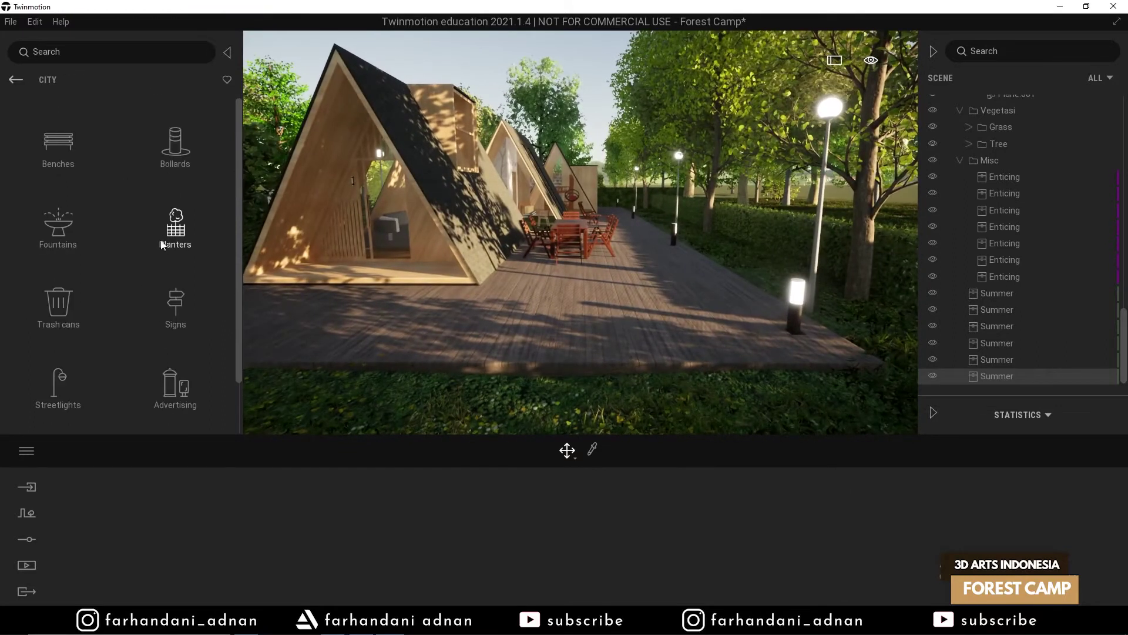
{"action": "left_click", "coordinate": [58, 303]}
{"action": "right_click_drag", "start_coordinate": [411, 253], "coordinate": [492, 175]}
{"action": "key", "text": "w"}
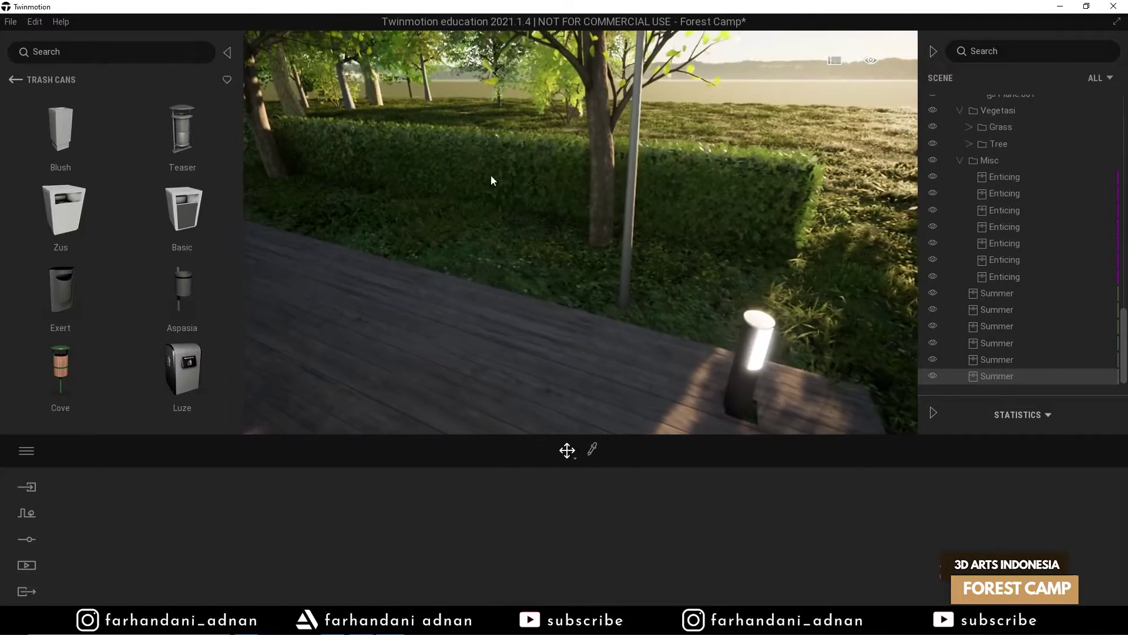
{"action": "left_click_drag", "start_coordinate": [581, 302], "coordinate": [589, 298]}
{"action": "key", "text": "d"}
{"action": "right_click_drag", "start_coordinate": [589, 297], "coordinate": [823, 250]}
{"action": "key", "text": "d"}
{"action": "key", "text": "w"}
{"action": "key", "text": "a"}
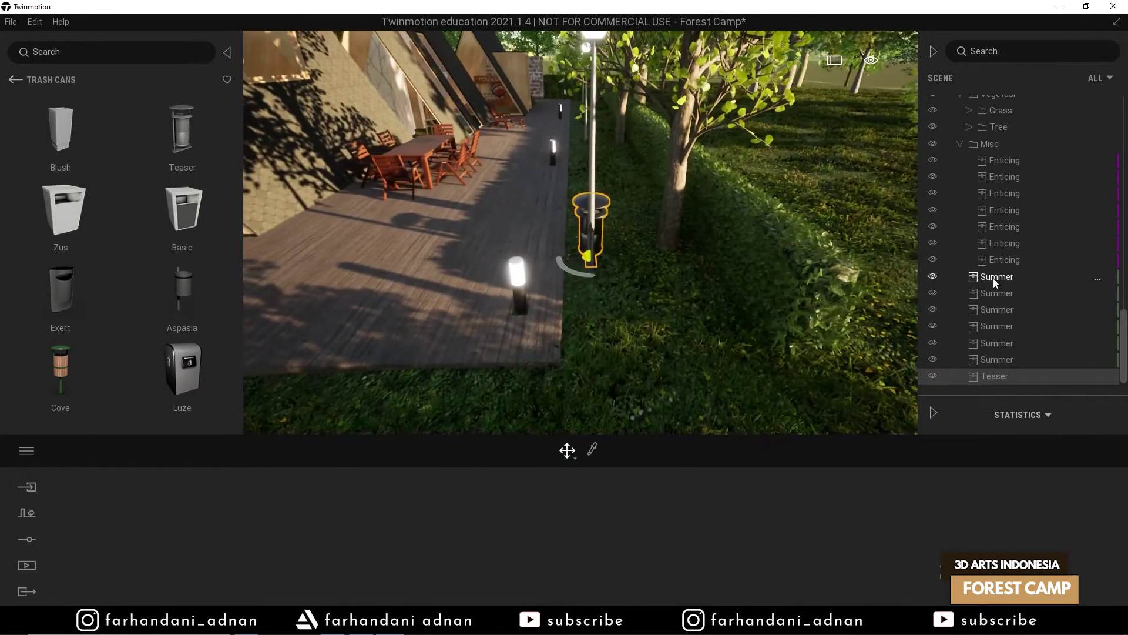
- Move the six Summer streetlights and the Teaser trash can into the Misc folder
{"action": "left_click", "coordinate": [1008, 370], "text": "shift"}
{"action": "left_click_drag", "start_coordinate": [995, 277], "coordinate": [992, 210]}
{"action": "key", "text": "a"}
{"action": "right_click_drag", "start_coordinate": [581, 233], "coordinate": [458, 139]}
{"action": "key", "text": "w"}
{"action": "key", "text": "w"}
{"action": "key", "text": "w"}
{"action": "right_click_drag", "start_coordinate": [877, 224], "coordinate": [894, 224]}
{"action": "left_click", "coordinate": [958, 210]}
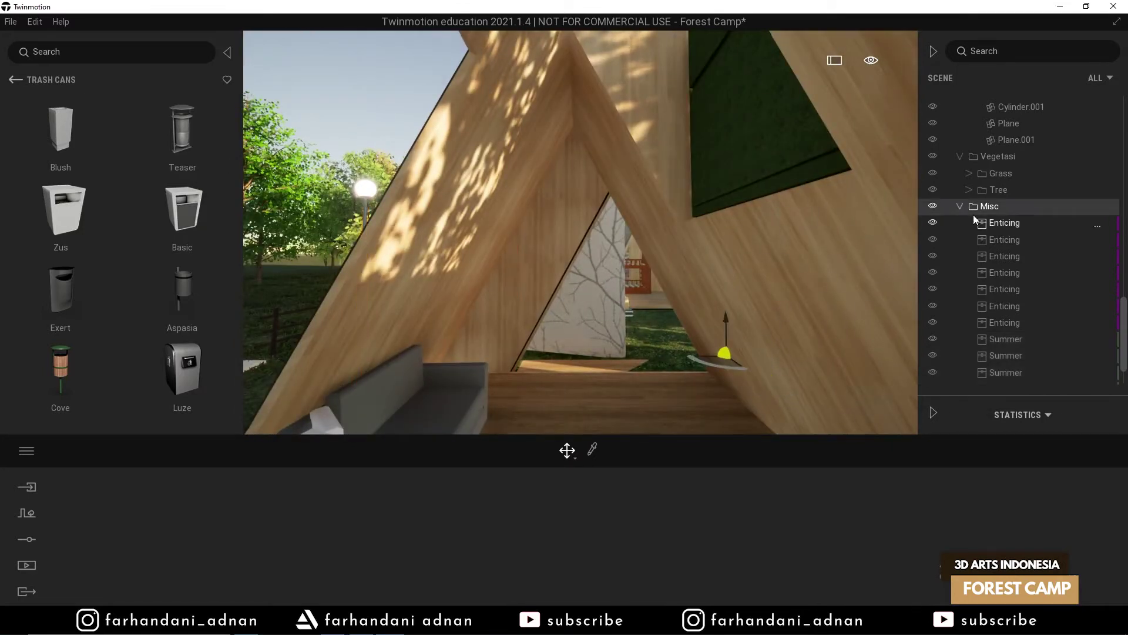
{"action": "left_click", "coordinate": [958, 209]}
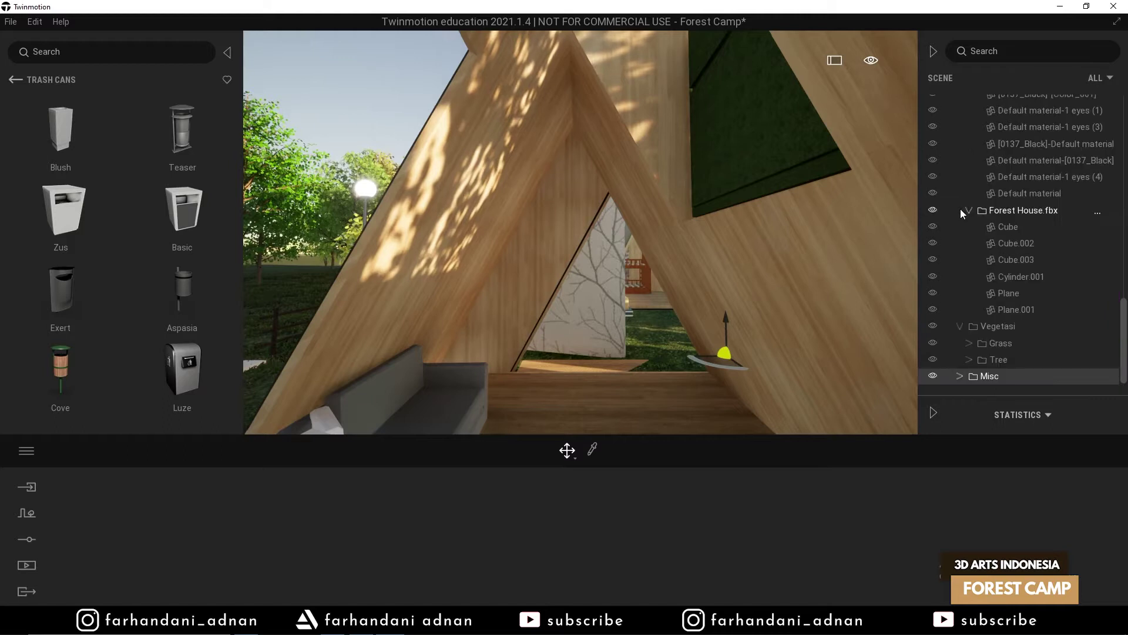
{"action": "scroll", "coordinate": [1014, 354], "scroll_direction": "up", "scroll_amount": 1}
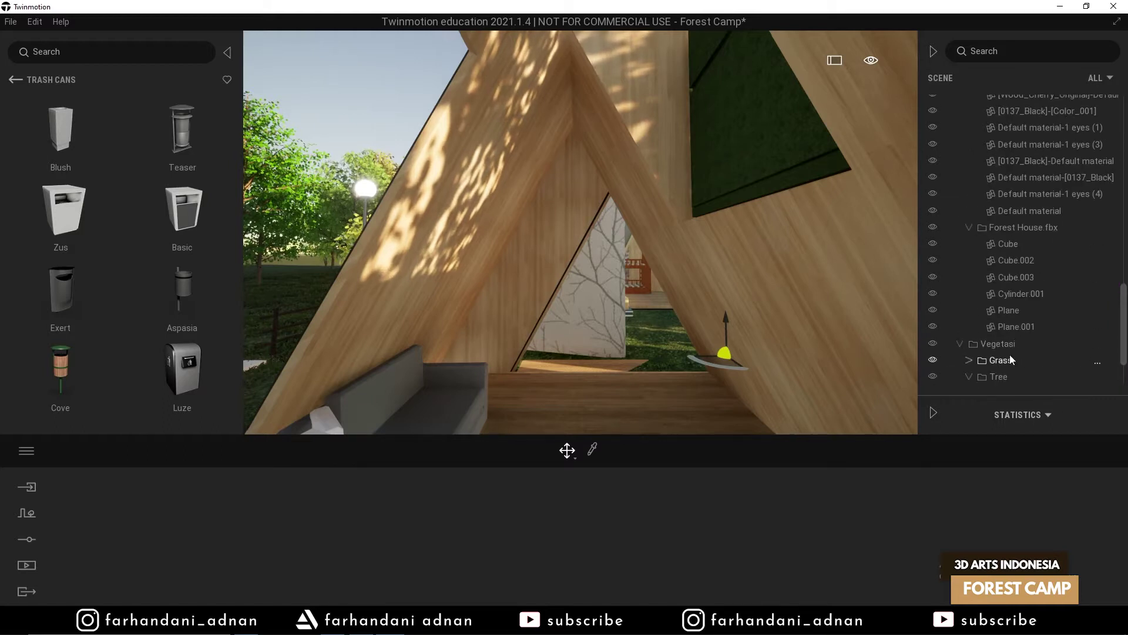
{"action": "scroll", "coordinate": [1002, 360], "scroll_direction": "down", "scroll_amount": 1}
{"action": "left_click", "coordinate": [959, 378]}
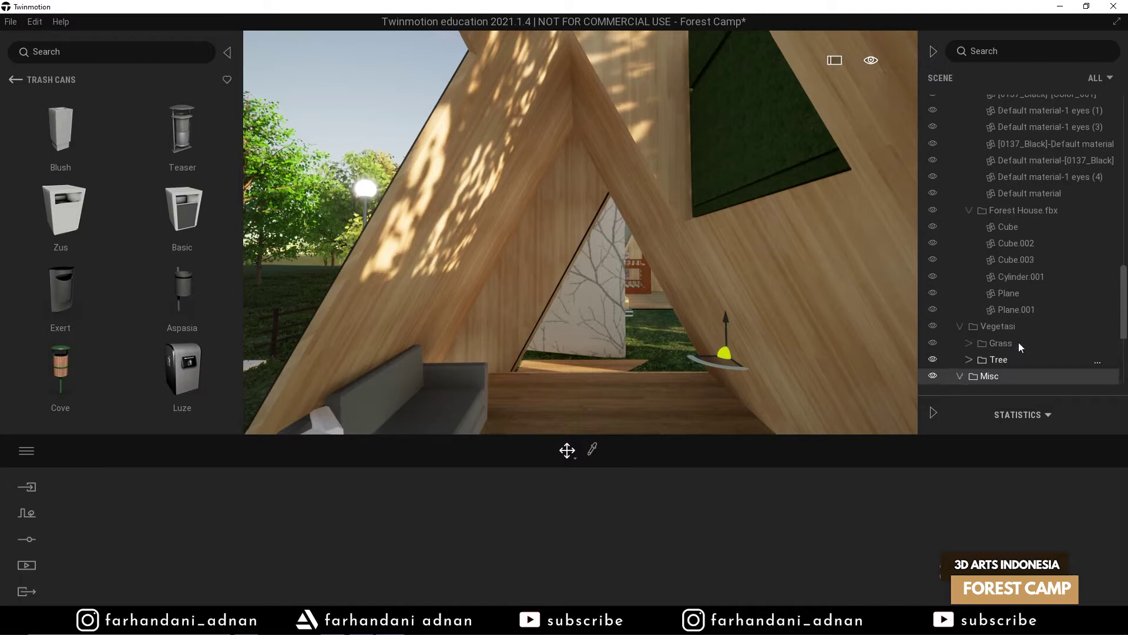
{"action": "scroll", "coordinate": [1018, 342], "scroll_direction": "down", "scroll_amount": 3}
{"action": "scroll", "coordinate": [1008, 271], "scroll_direction": "down", "scroll_amount": 3}
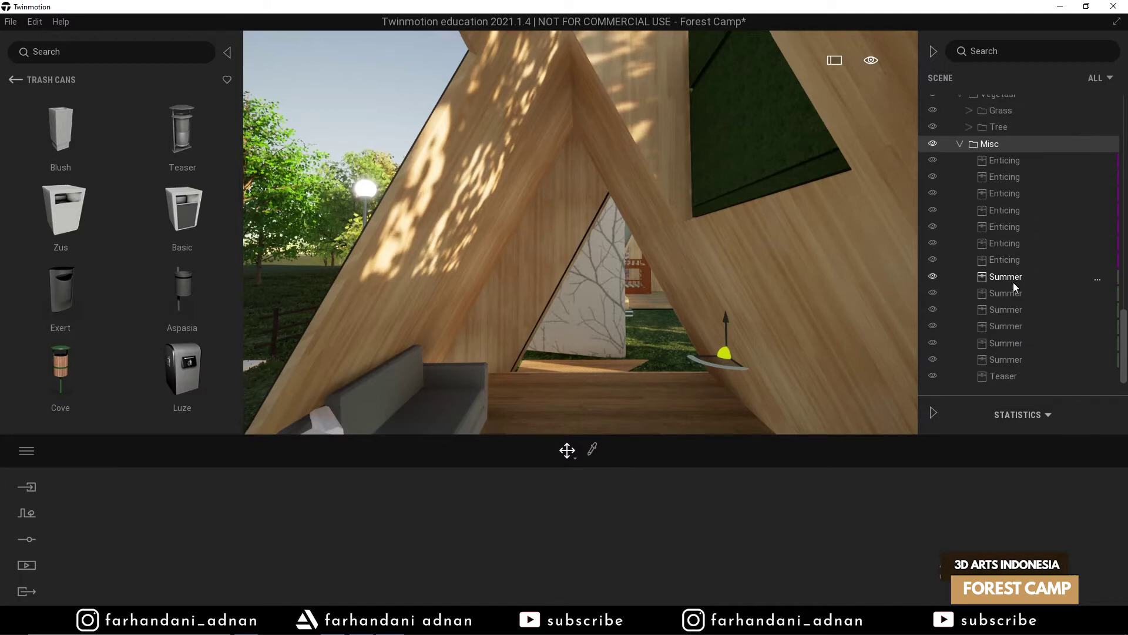
- Place an Omnidirectional light from the library's lights inside the A-frame house with the grey sofa
{"action": "left_click", "coordinate": [15, 80]}
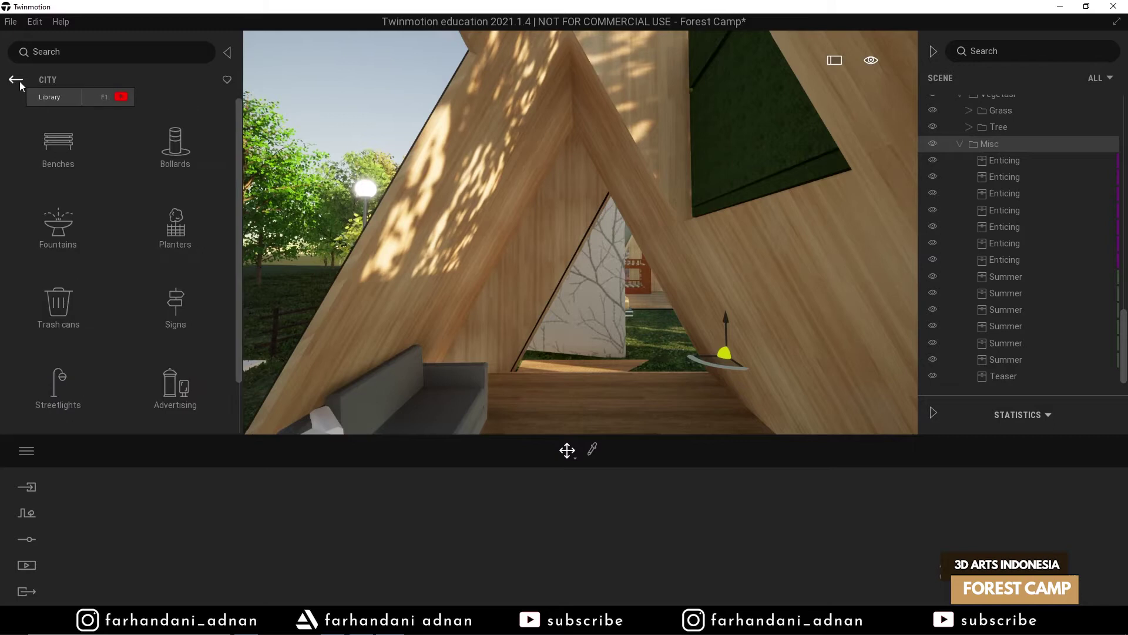
{"action": "left_click", "coordinate": [15, 80]}
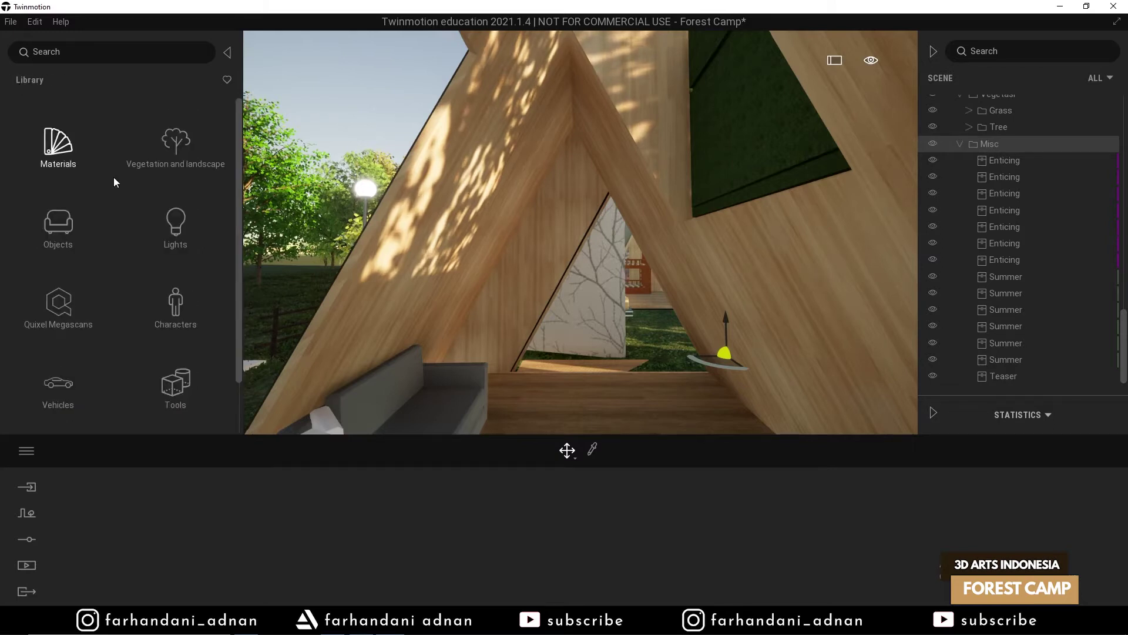
{"action": "left_click", "coordinate": [174, 226]}
{"action": "left_click_drag", "start_coordinate": [104, 150], "coordinate": [602, 415]}
{"action": "middle_click_drag", "start_coordinate": [655, 305], "coordinate": [529, 305], "text": "shift"}
{"action": "scroll", "coordinate": [553, 315], "scroll_direction": "up", "scroll_amount": 5}
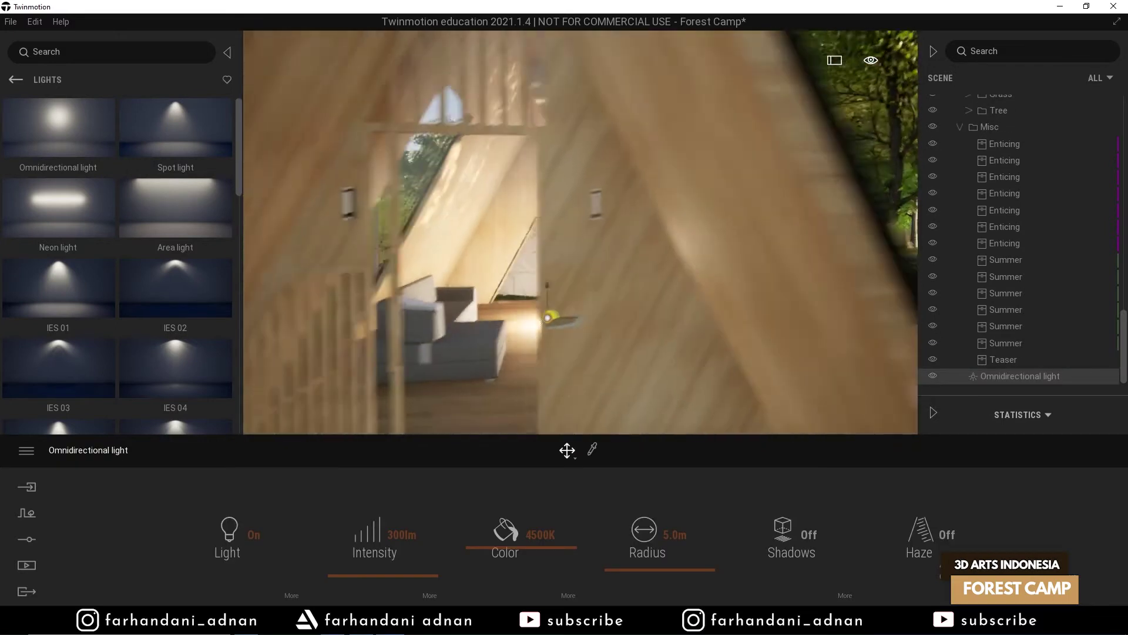
- Raise the omnidirectional light and reposition it under the roof near the green upper window
{"action": "left_click_drag", "start_coordinate": [550, 320], "coordinate": [534, 407]}
{"action": "left_click_drag", "start_coordinate": [547, 364], "coordinate": [523, 74]}
{"action": "right_click_drag", "start_coordinate": [633, 221], "coordinate": [717, 159]}
{"action": "middle_click_drag", "start_coordinate": [517, 235], "coordinate": [793, 220], "text": "shift"}
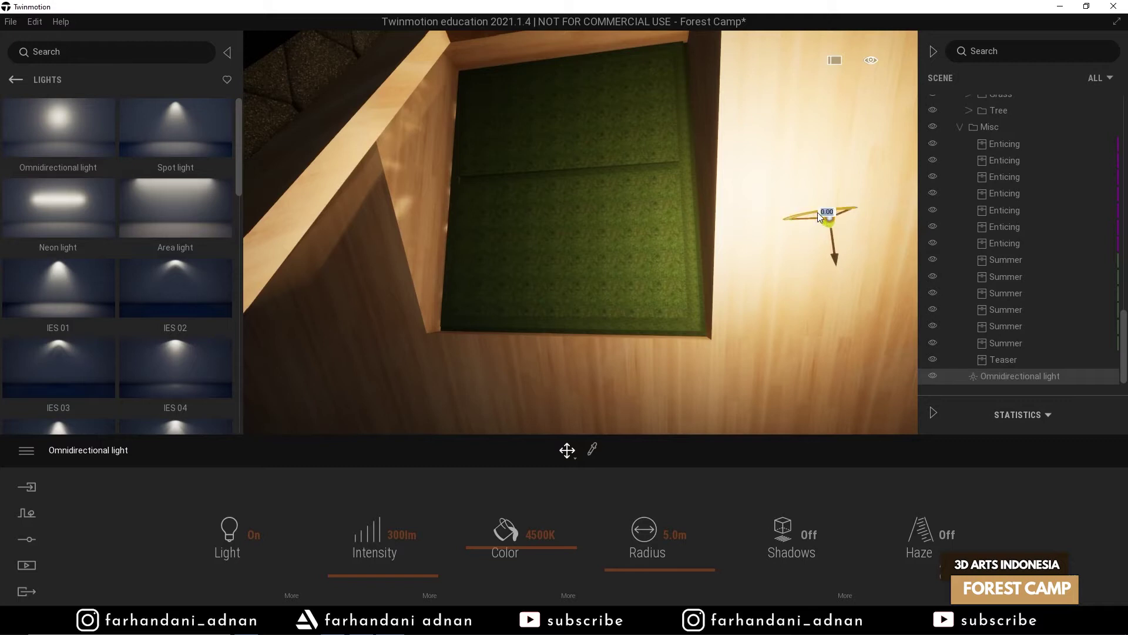
{"action": "left_click_drag", "start_coordinate": [819, 214], "coordinate": [525, 240]}
{"action": "middle_click_drag", "start_coordinate": [526, 240], "coordinate": [713, 331], "text": "shift"}
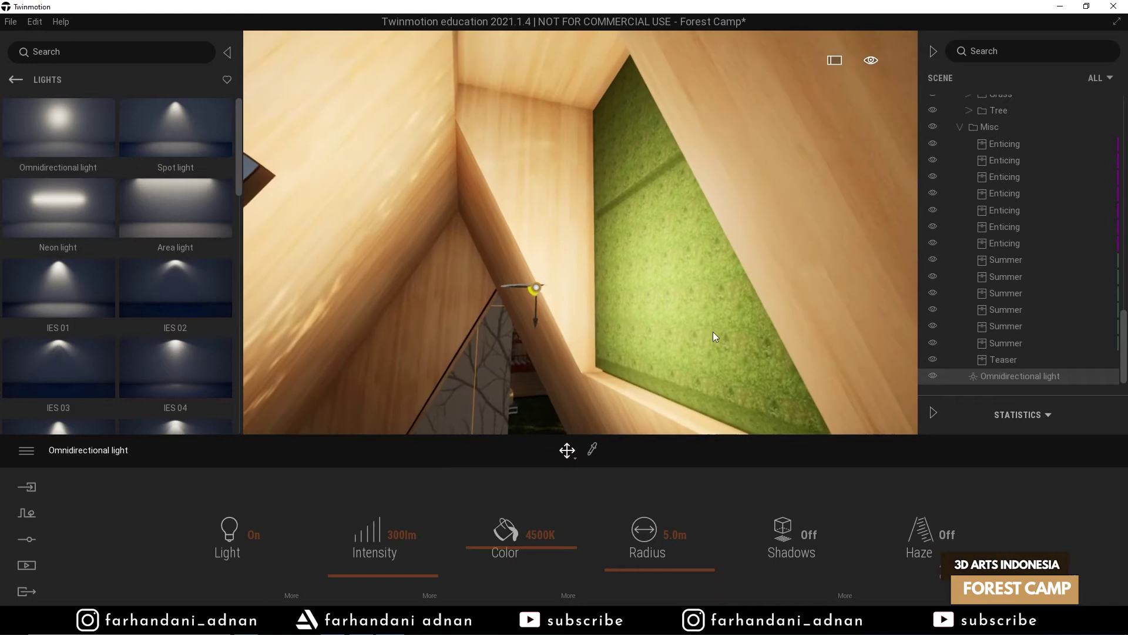
{"action": "middle_click_drag", "start_coordinate": [554, 273], "coordinate": [583, 277], "text": "shift"}
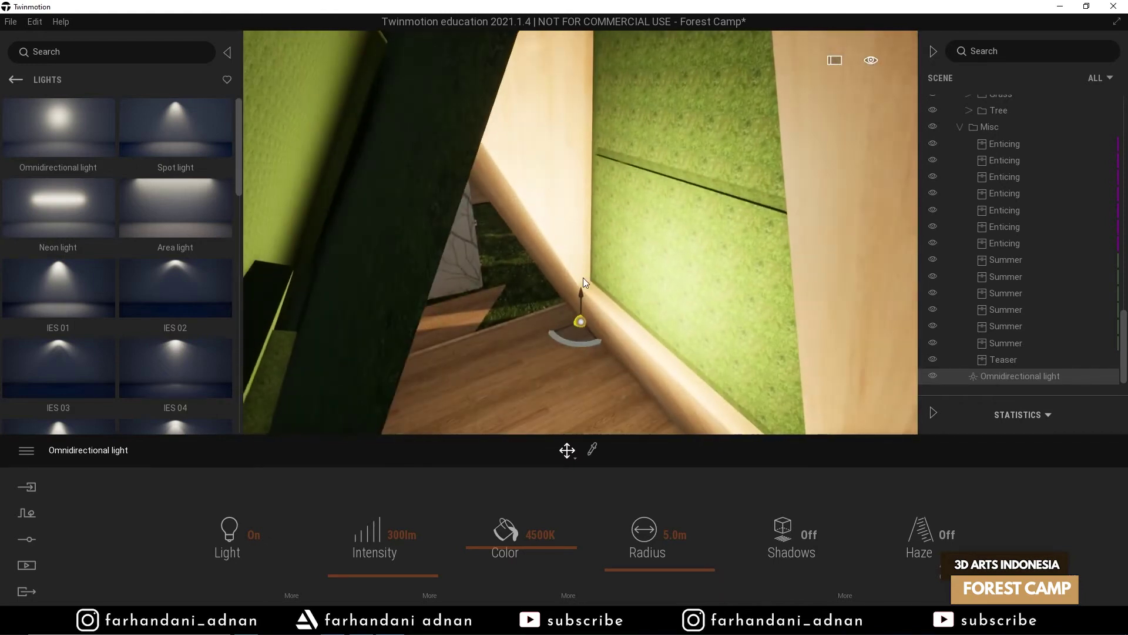
{"action": "left_click_drag", "start_coordinate": [578, 335], "coordinate": [521, 363]}
- Set the omnidirectional light's intensity to 0 lm
{"action": "middle_click_drag", "start_coordinate": [591, 305], "coordinate": [547, 282], "text": "shift"}
{"action": "scroll", "coordinate": [581, 264], "scroll_direction": "down", "scroll_amount": 5}
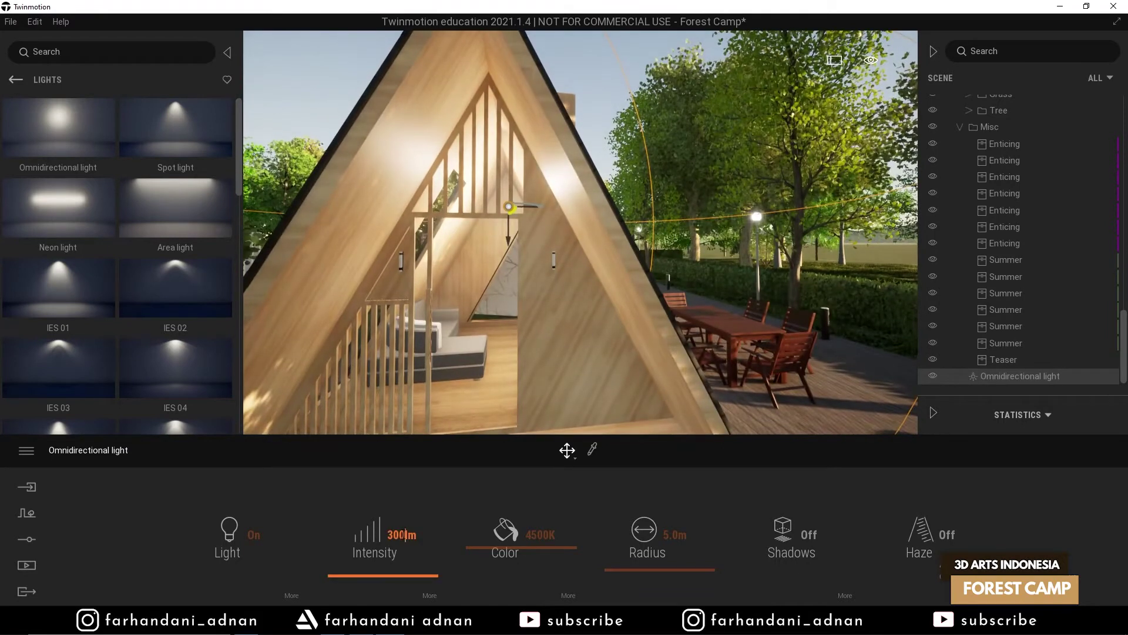
{"action": "key", "text": "Return"}
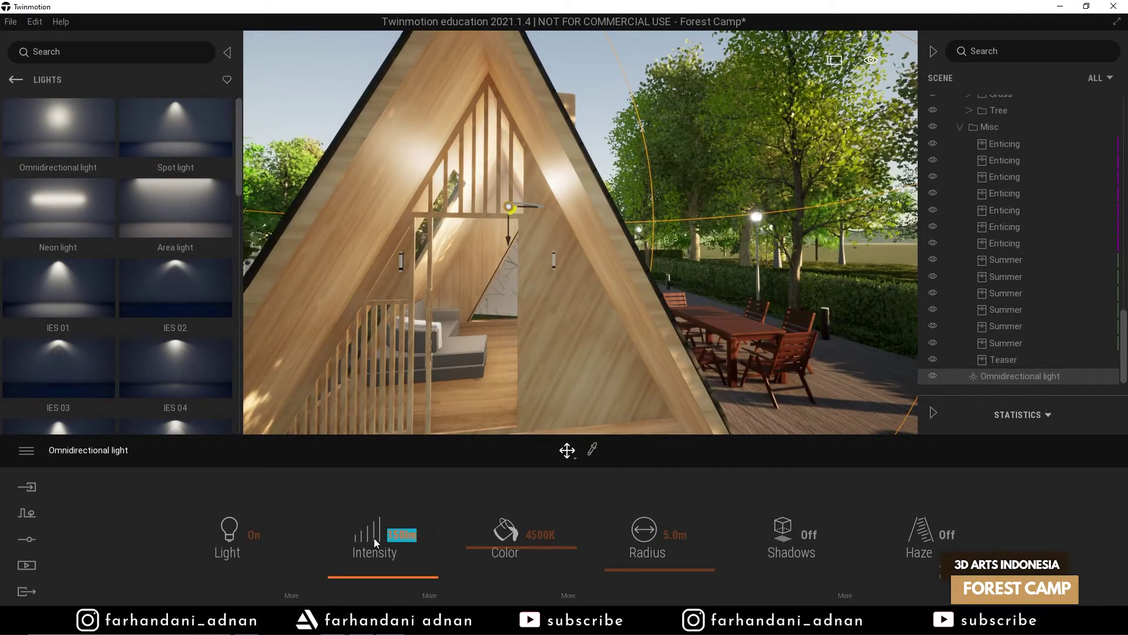
{"action": "right_click_drag", "start_coordinate": [486, 378], "coordinate": [493, 379]}
{"action": "middle_click_drag", "start_coordinate": [494, 379], "coordinate": [676, 370], "text": "shift"}
{"action": "right_click_drag", "start_coordinate": [581, 264], "coordinate": [611, 300]}
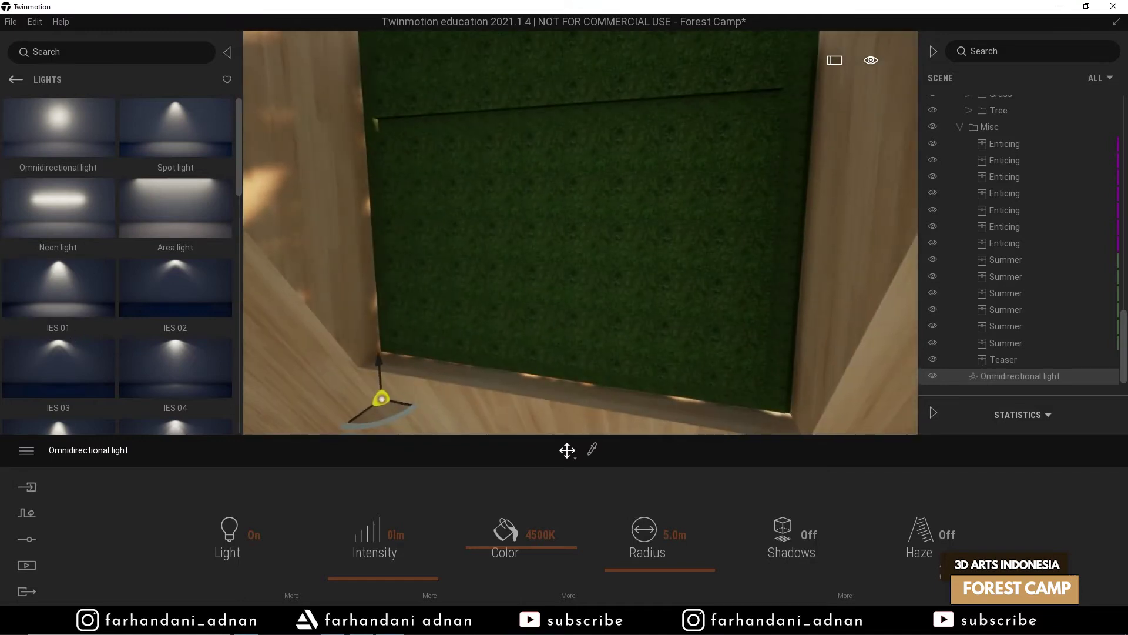
- Switch the material application mode and apply Clear glass to the green upper window panes of the house
{"action": "left_click", "coordinate": [15, 80]}
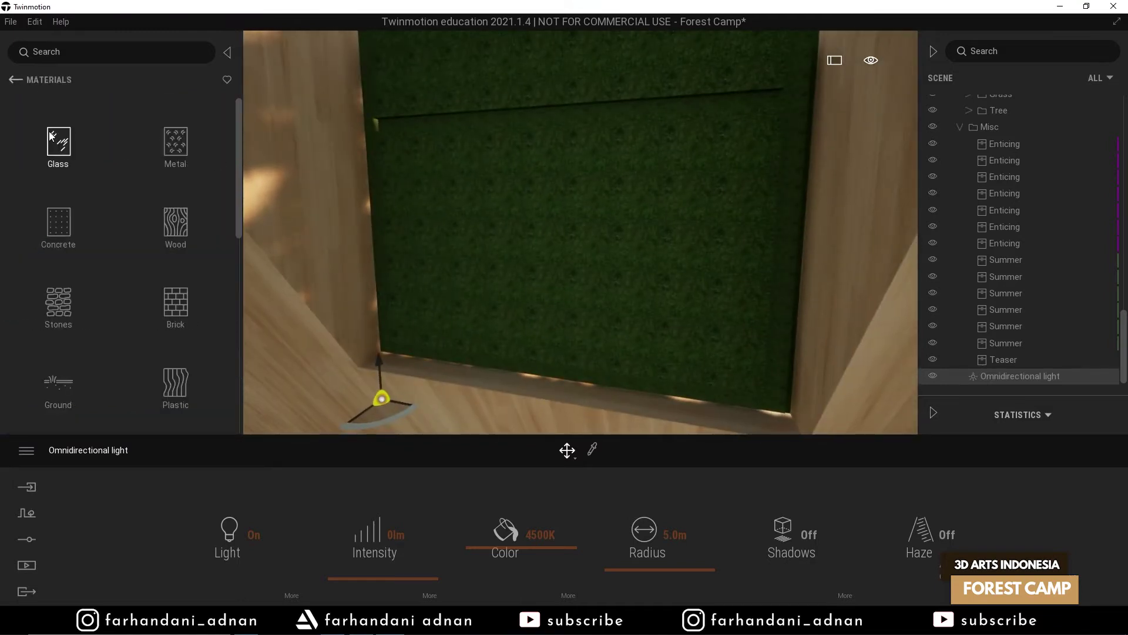
{"action": "left_click", "coordinate": [81, 149]}
{"action": "left_click_drag", "start_coordinate": [112, 150], "coordinate": [69, 138]}
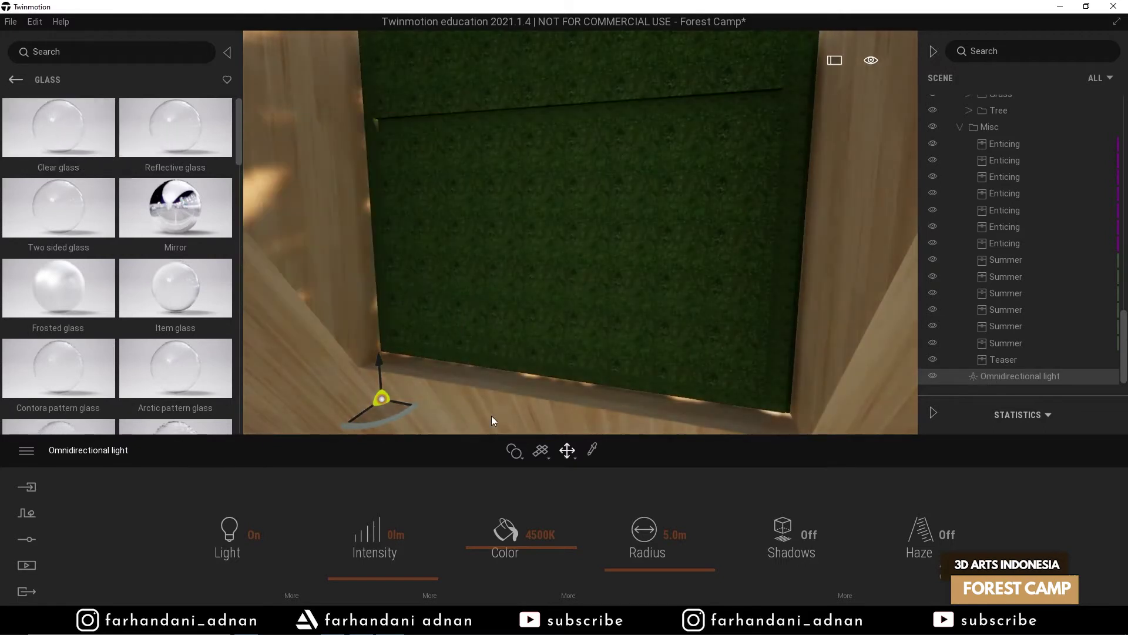
{"action": "left_click", "coordinate": [503, 422]}
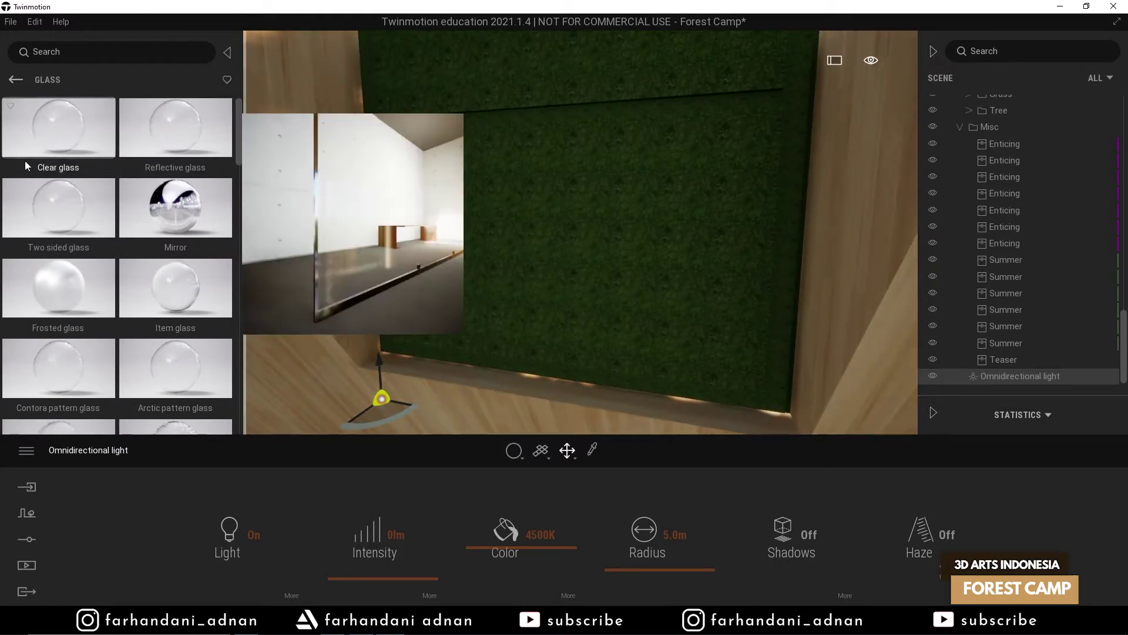
{"action": "right_click_drag", "start_coordinate": [704, 213], "coordinate": [805, 198]}
{"action": "key", "text": "s"}
{"action": "key", "text": "w"}
{"action": "key", "text": "w"}
{"action": "key", "text": "a"}
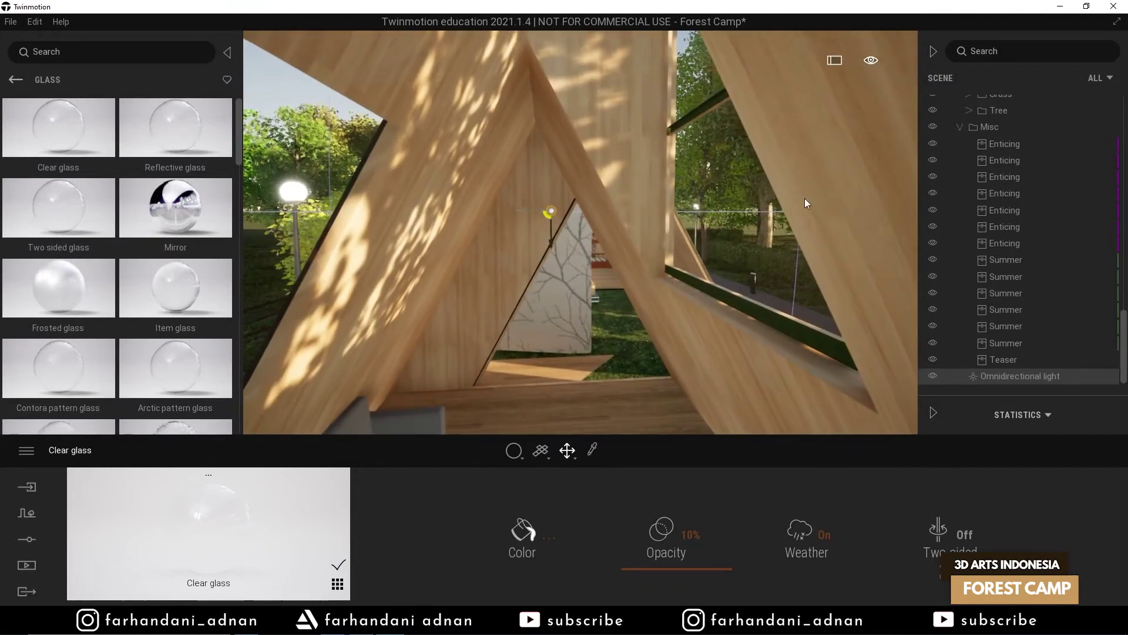
- Select the omnidirectional light under the roof and set its intensity to 100 lm
{"action": "left_click", "coordinate": [546, 210]}
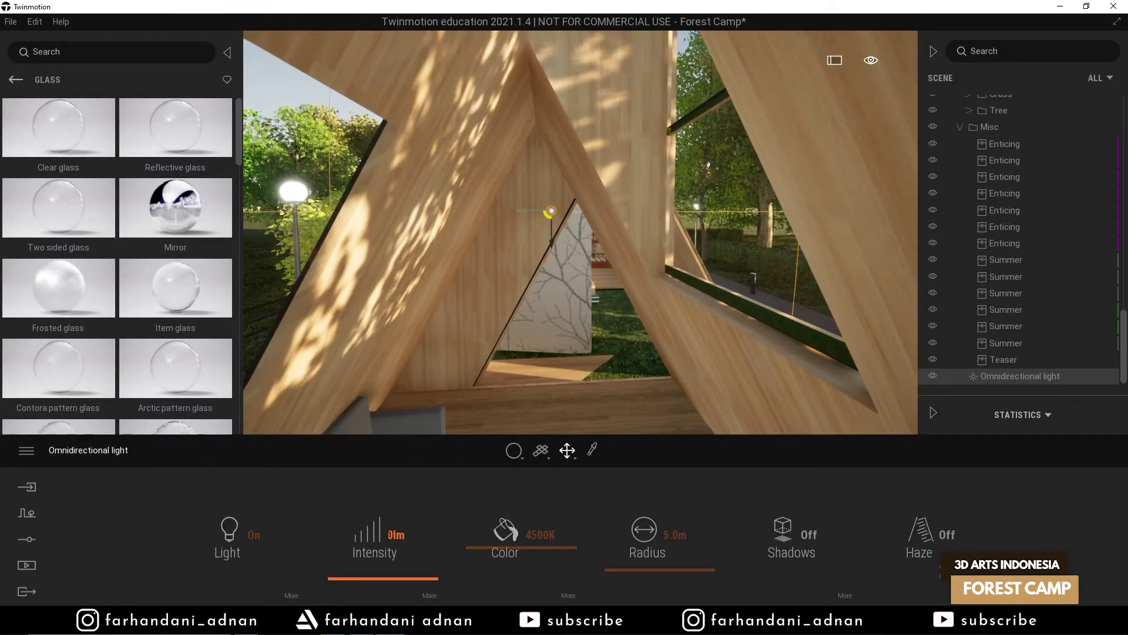
{"action": "scroll", "coordinate": [432, 516], "scroll_direction": "up", "scroll_amount": 1}
{"action": "type", "text": "0"}
{"action": "key", "text": "Return"}
{"action": "key", "text": "d"}
{"action": "right_click_drag", "start_coordinate": [507, 237], "coordinate": [495, 394]}
{"action": "key", "text": "s"}
{"action": "key", "text": "w"}
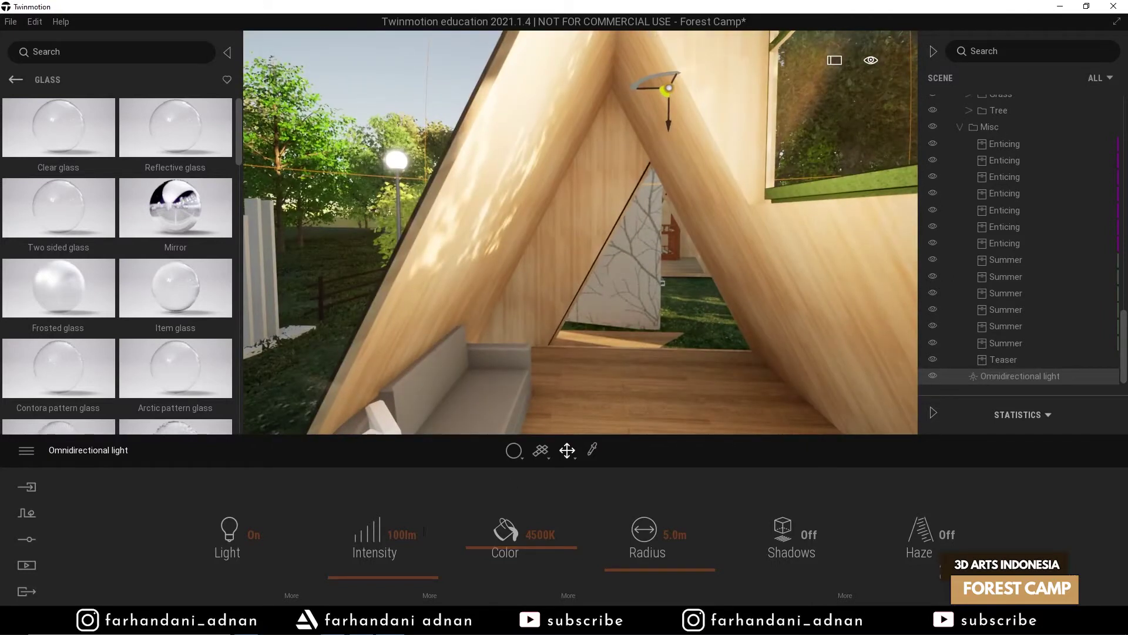
- Set the sofa-room light's intensity to 200 lm
{"action": "left_click", "coordinate": [390, 534]}
{"action": "key", "text": "s"}
{"action": "mouse_move", "coordinate": [581, 232]}
{"action": "right_mouse_down"}
{"action": "mouse_move", "coordinate": [538, 244]}
{"action": "mouse_move", "coordinate": [579, 238]}
{"action": "right_mouse_up"}
{"action": "key", "text": "a"}
{"action": "key", "text": "w"}
{"action": "right_click_drag", "start_coordinate": [623, 419], "coordinate": [637, 419]}
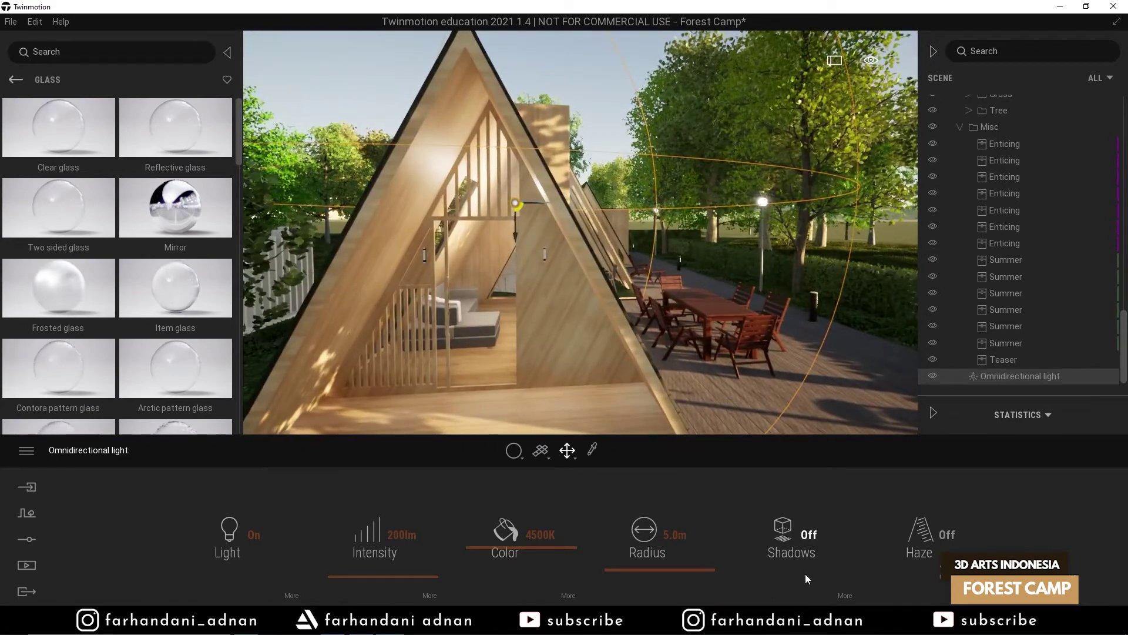
- Turn on shadows for the sofa-room omnidirectional light
{"action": "left_click", "coordinate": [801, 540]}
{"action": "mouse_move", "coordinate": [615, 264]}
{"action": "right_mouse_down"}
{"action": "mouse_move", "coordinate": [589, 262]}
{"action": "mouse_move", "coordinate": [630, 268]}
{"action": "right_mouse_up"}
{"action": "key", "text": "w"}
{"action": "key", "text": "w"}
{"action": "key", "text": "s"}
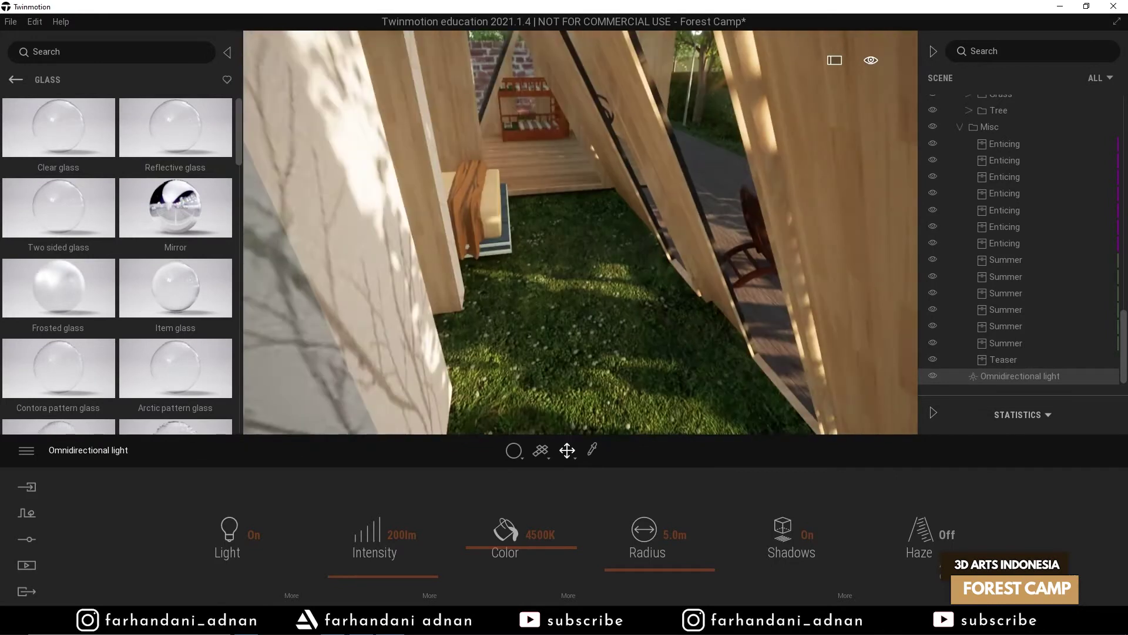
- Place a second Omnidirectional light in the section with the bed and eye artwork, and raise it toward the roof
{"action": "mouse_move", "coordinate": [27, 125]}
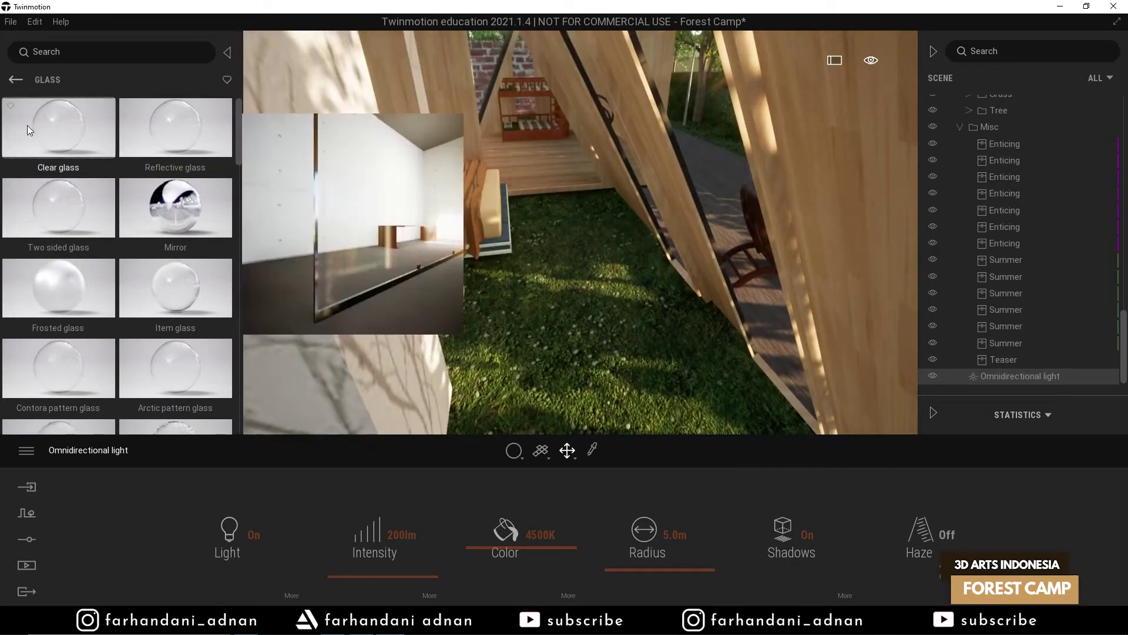
{"action": "left_click", "coordinate": [16, 80]}
{"action": "left_click", "coordinate": [13, 80]}
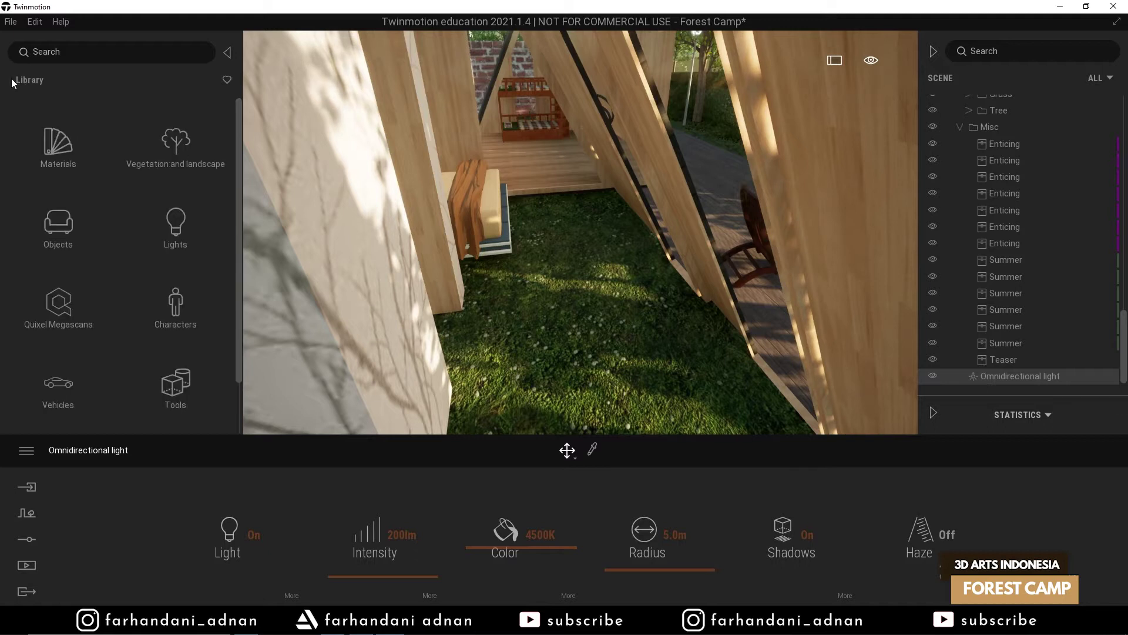
{"action": "left_click", "coordinate": [184, 224]}
{"action": "left_click_drag", "start_coordinate": [75, 139], "coordinate": [526, 114]}
{"action": "right_click_drag", "start_coordinate": [525, 115], "coordinate": [572, 294]}
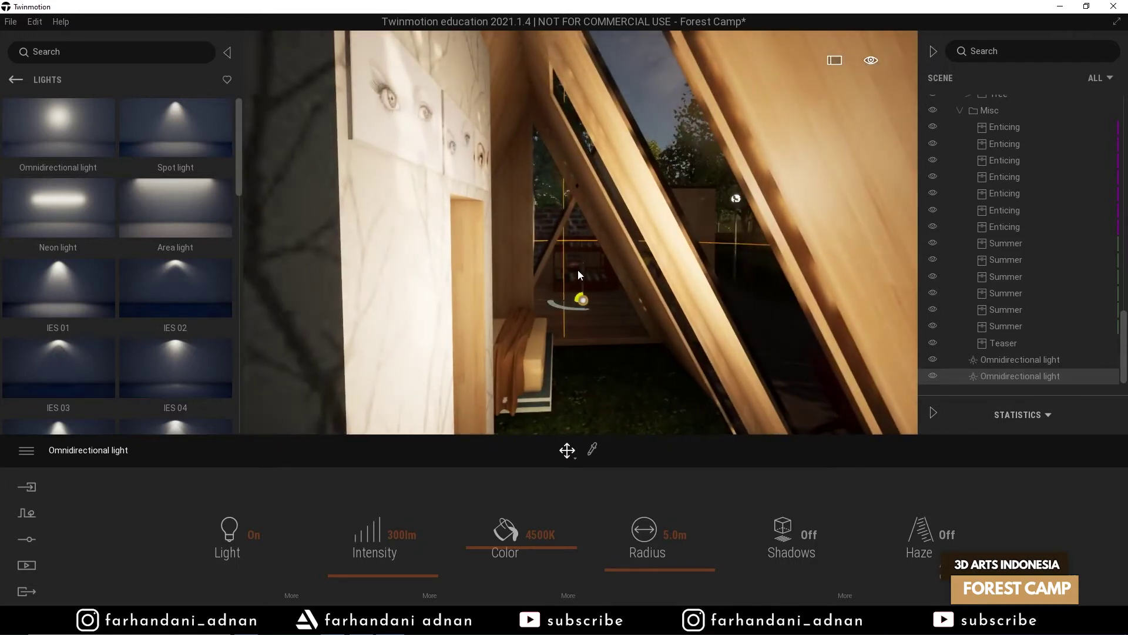
{"action": "mouse_move", "coordinate": [586, 269]}
{"action": "left_mouse_down"}
{"action": "mouse_move", "coordinate": [577, 159]}
{"action": "mouse_move", "coordinate": [576, 264]}
{"action": "left_mouse_up"}
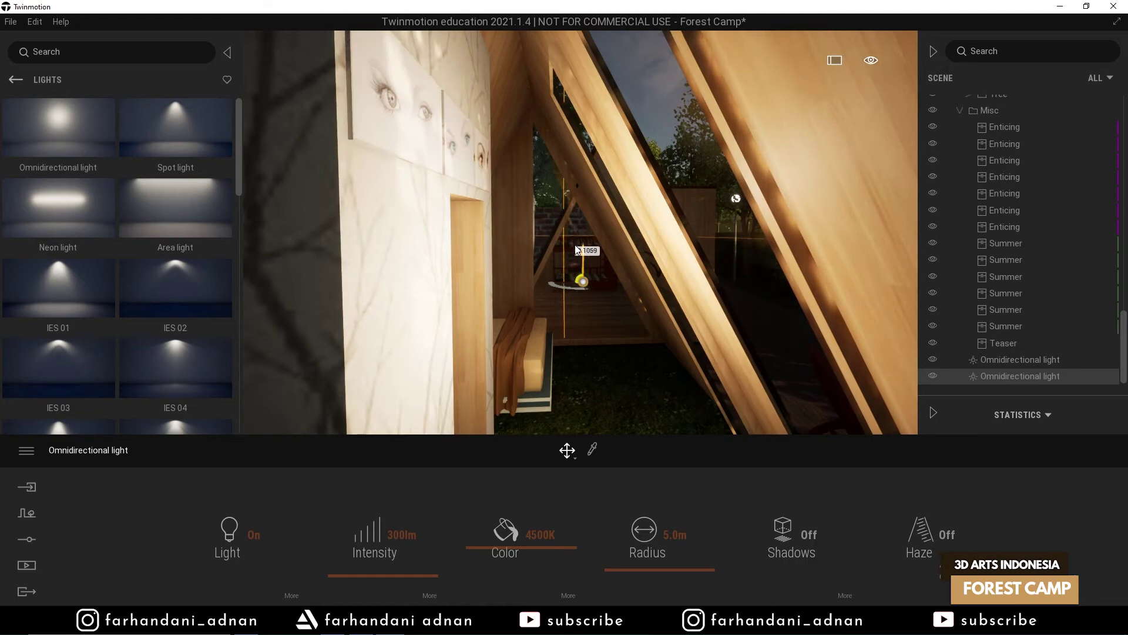
{"action": "right_click_drag", "start_coordinate": [694, 237], "coordinate": [680, 295]}
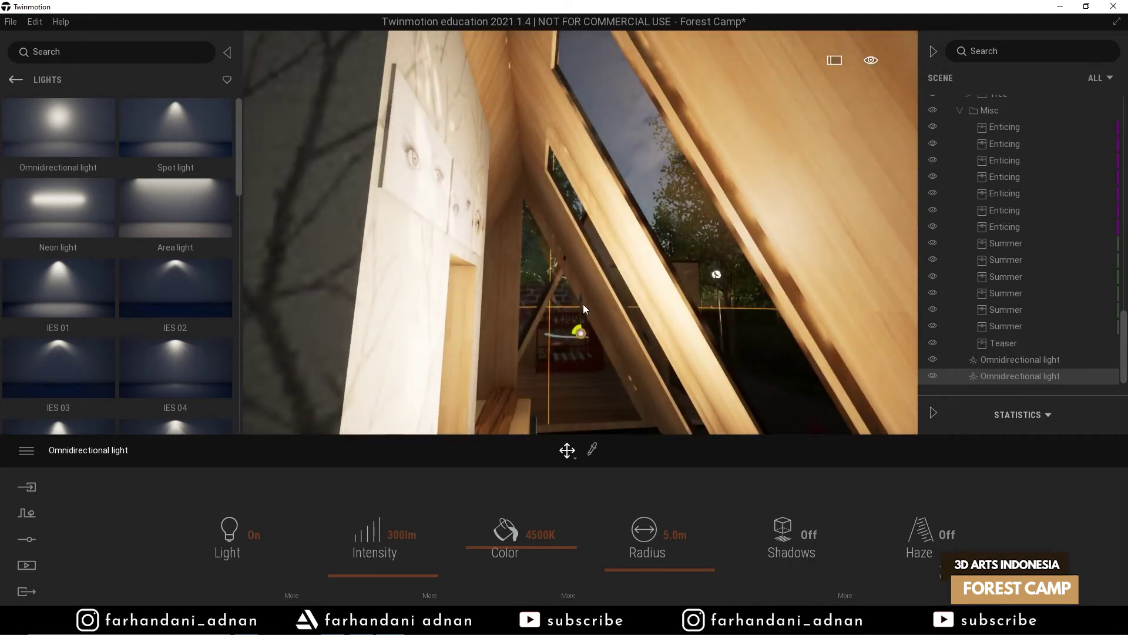
{"action": "left_click_drag", "start_coordinate": [582, 294], "coordinate": [552, 269]}
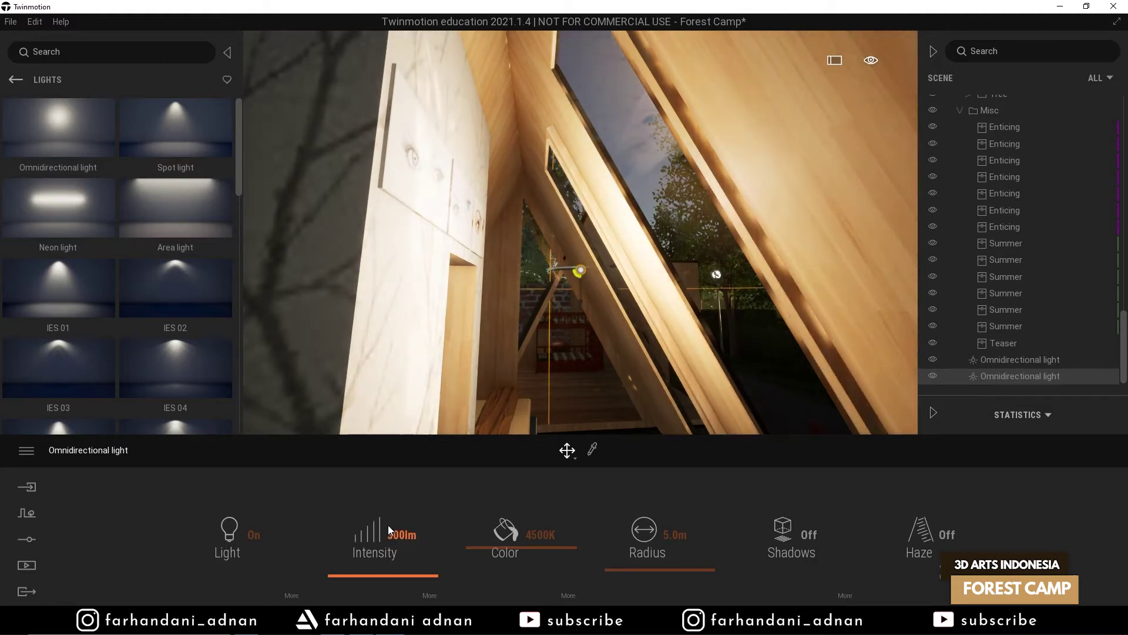
- Set the second omnidirectional light's intensity to 150 lm
{"action": "type", "text": "1500"}
{"action": "key", "text": "Return"}
{"action": "left_click", "coordinate": [402, 535]}
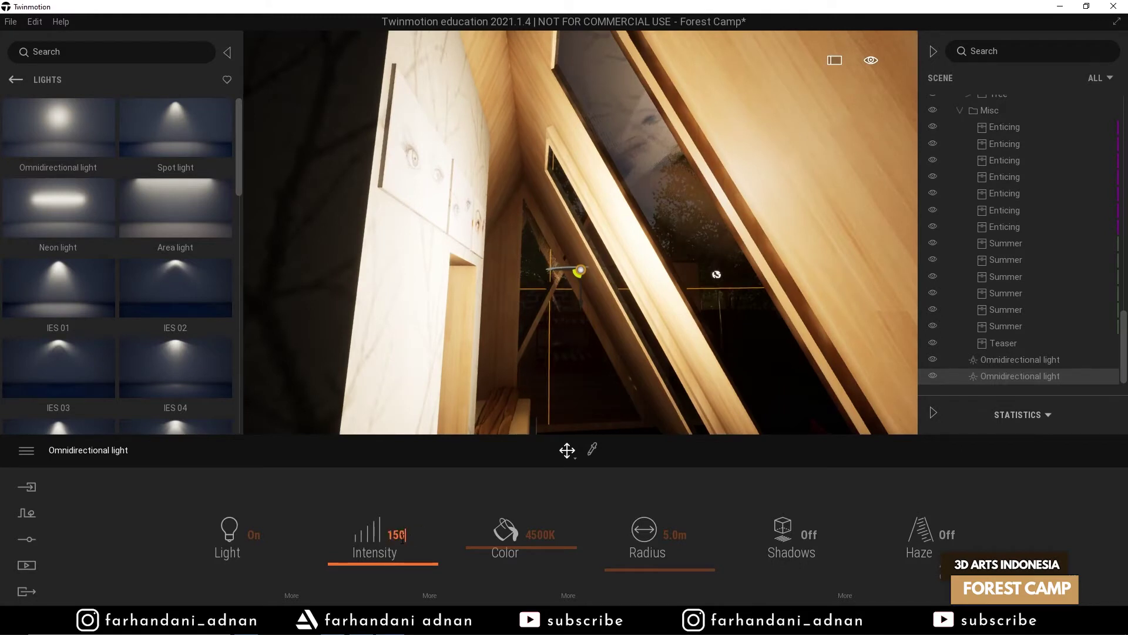
{"action": "type", "text": "150"}
{"action": "key", "text": "Return"}
{"action": "key", "text": "Down"}
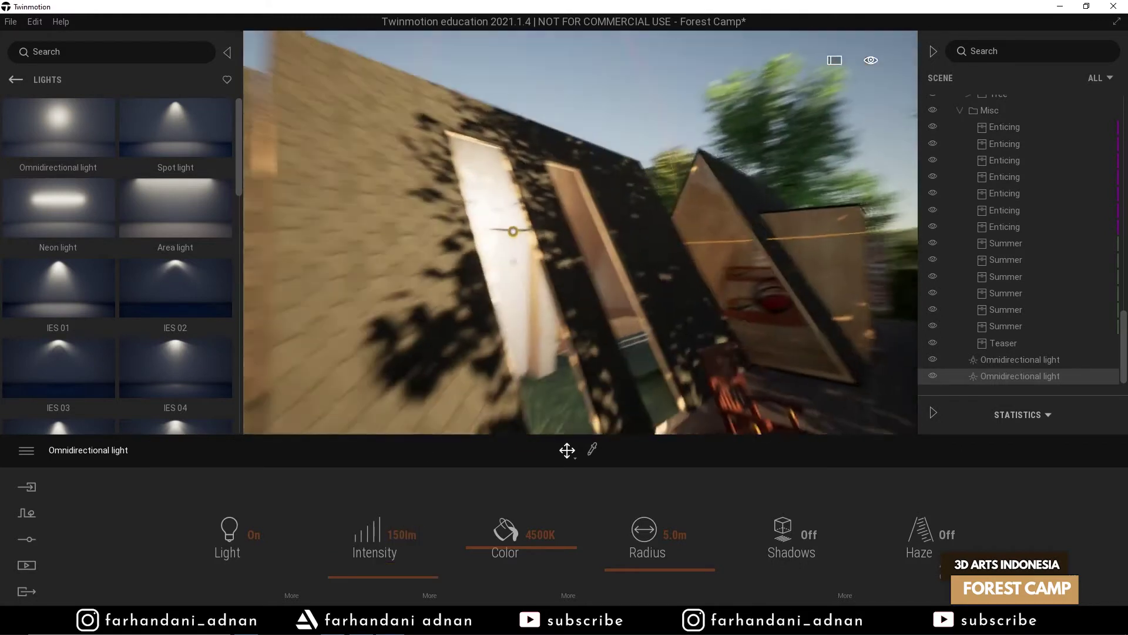
- Delete the round black-framed chair and its red cushions from the house with the red shelf
{"action": "key", "text": "w"}
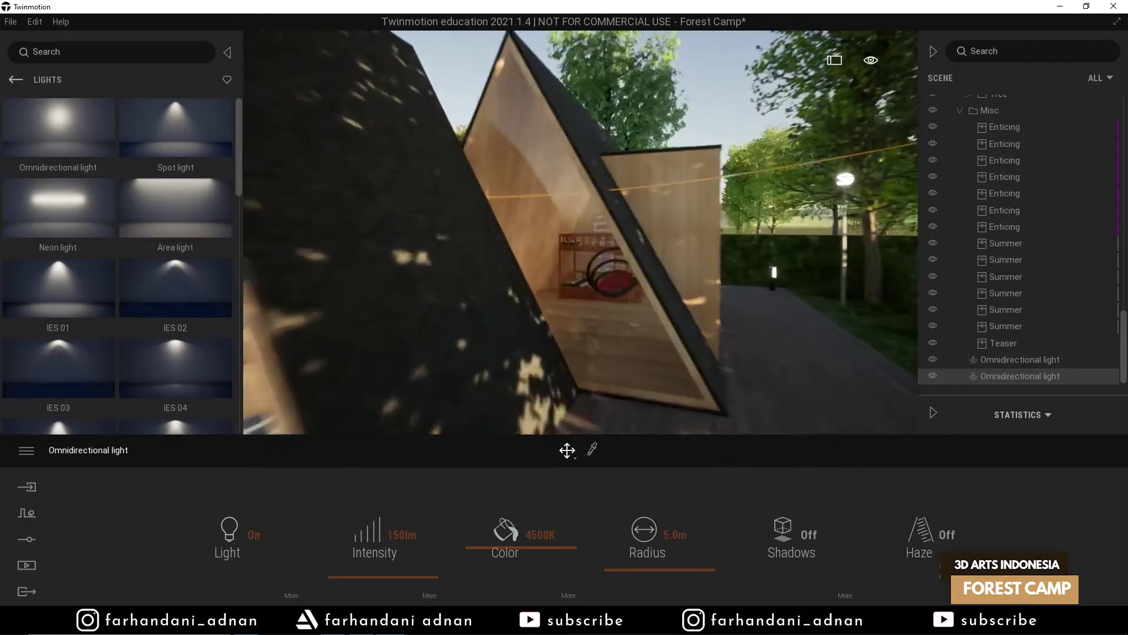
{"action": "key", "text": "w"}
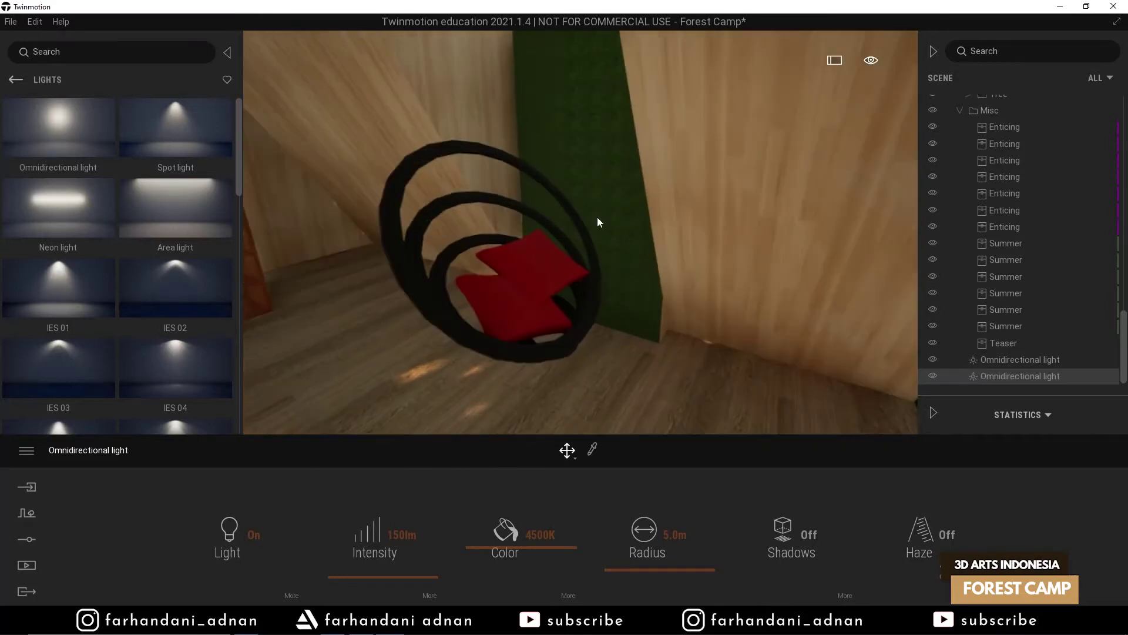
{"action": "left_click", "coordinate": [543, 315]}
{"action": "left_click", "coordinate": [582, 333]}
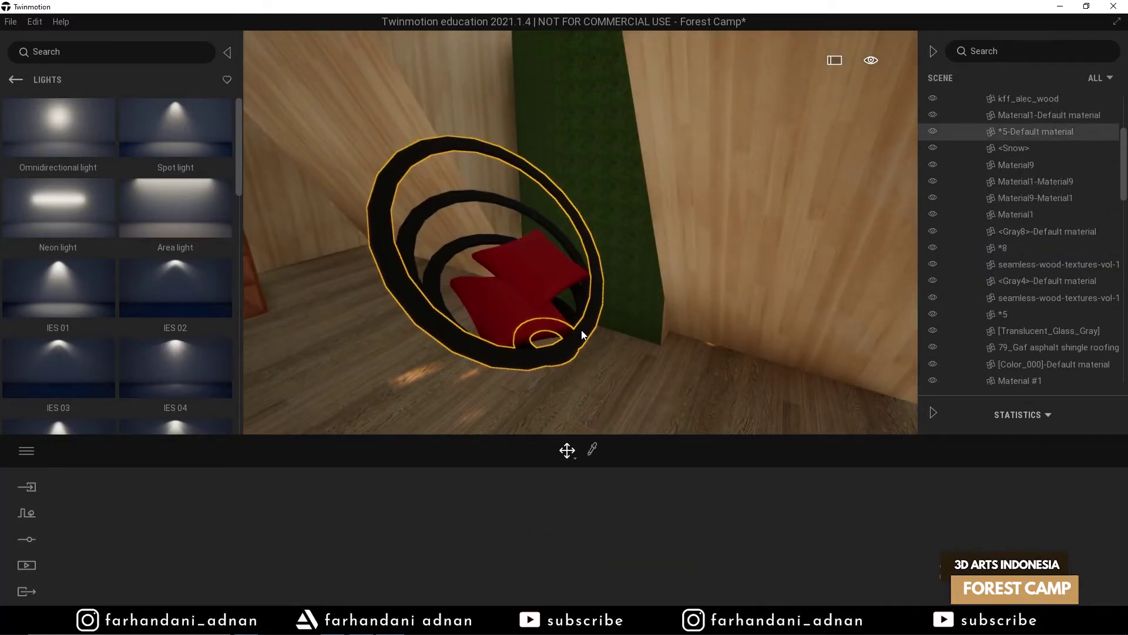
{"action": "key", "text": "Delete"}
{"action": "left_click", "coordinate": [572, 330]}
{"action": "key", "text": "Delete"}
{"action": "left_click", "coordinate": [532, 320]}
{"action": "key", "text": "Delete"}
{"action": "right_click_drag", "start_coordinate": [579, 285], "coordinate": [642, 421]}
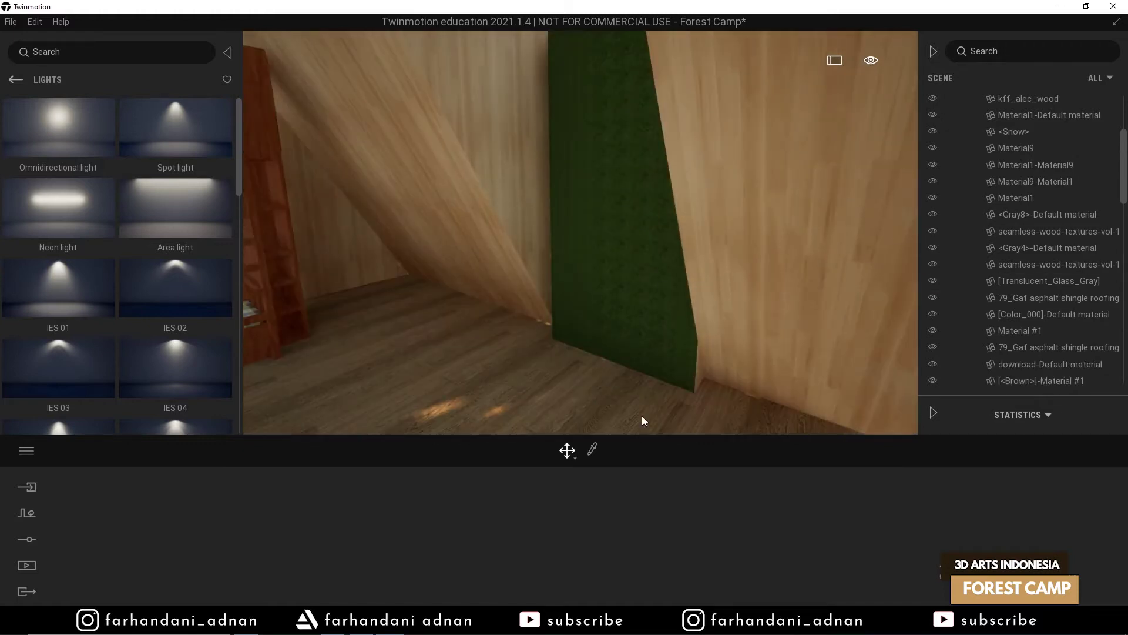
- Sample the seamless wood texture from the interior wall and apply it to the green surround of the window panel
{"action": "left_click", "coordinate": [593, 450]}
{"action": "left_click", "coordinate": [729, 183]}
{"action": "left_click_drag", "start_coordinate": [208, 521], "coordinate": [581, 258]}
{"action": "mouse_move", "coordinate": [580, 259]}
{"action": "right_mouse_down"}
{"action": "mouse_move", "coordinate": [734, 259]}
{"action": "mouse_move", "coordinate": [581, 258]}
{"action": "right_mouse_up"}
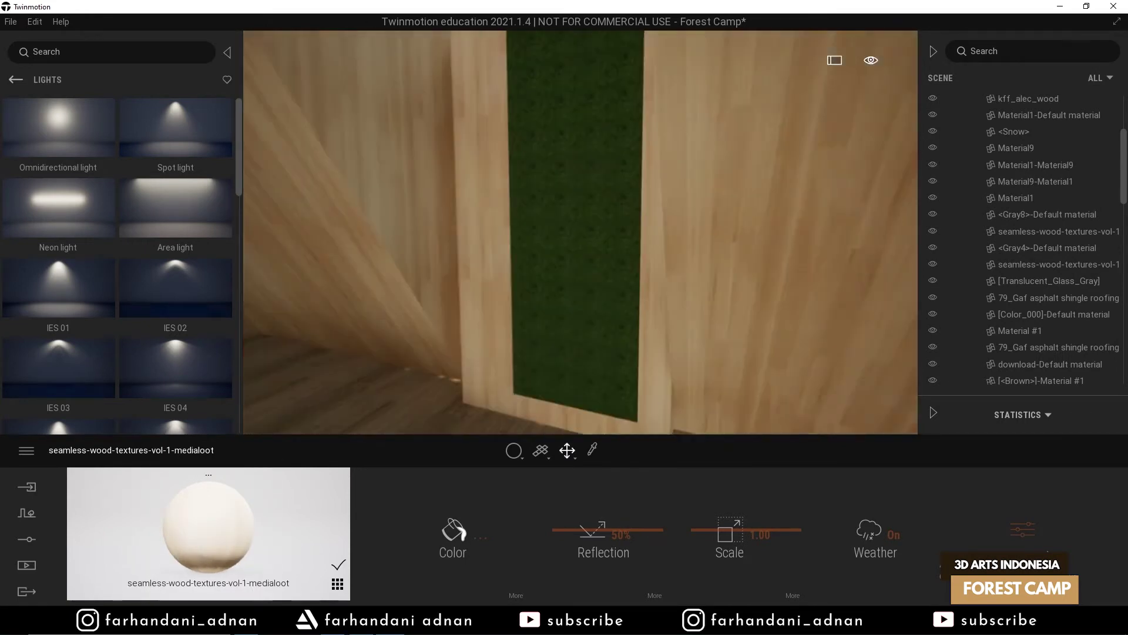
- Apply the Clear glass material to the green pane of the interior window panel
{"action": "left_click", "coordinate": [340, 587]}
{"action": "left_click_drag", "start_coordinate": [152, 509], "coordinate": [549, 316]}
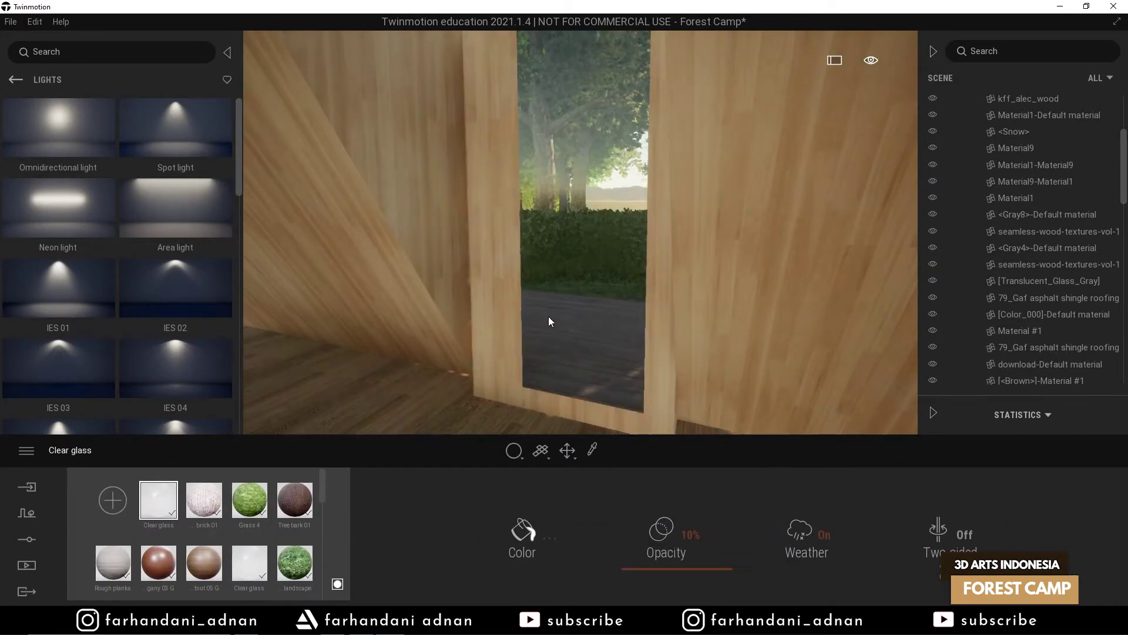
- Place a third Omnidirectional light in the bunk-bed room and position it high under the sloping roof
{"action": "right_click_drag", "start_coordinate": [550, 315], "coordinate": [585, 297]}
{"action": "key", "text": "w"}
{"action": "key", "text": "s"}
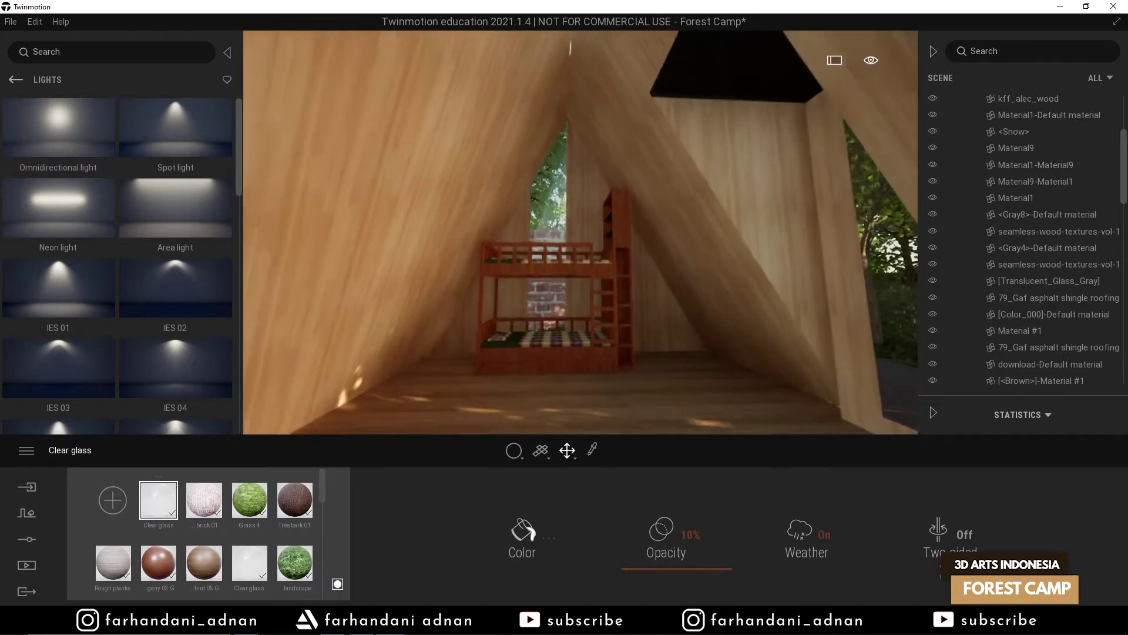
{"action": "left_click_drag", "start_coordinate": [69, 133], "coordinate": [529, 444]}
{"action": "right_click_drag", "start_coordinate": [569, 360], "coordinate": [569, 394]}
{"action": "left_click_drag", "start_coordinate": [88, 139], "coordinate": [541, 52]}
{"action": "right_click_drag", "start_coordinate": [540, 52], "coordinate": [568, 265]}
{"action": "left_click_drag", "start_coordinate": [525, 271], "coordinate": [524, 193]}
{"action": "right_click_drag", "start_coordinate": [672, 275], "coordinate": [728, 132]}
{"action": "left_click_drag", "start_coordinate": [732, 139], "coordinate": [576, 126]}
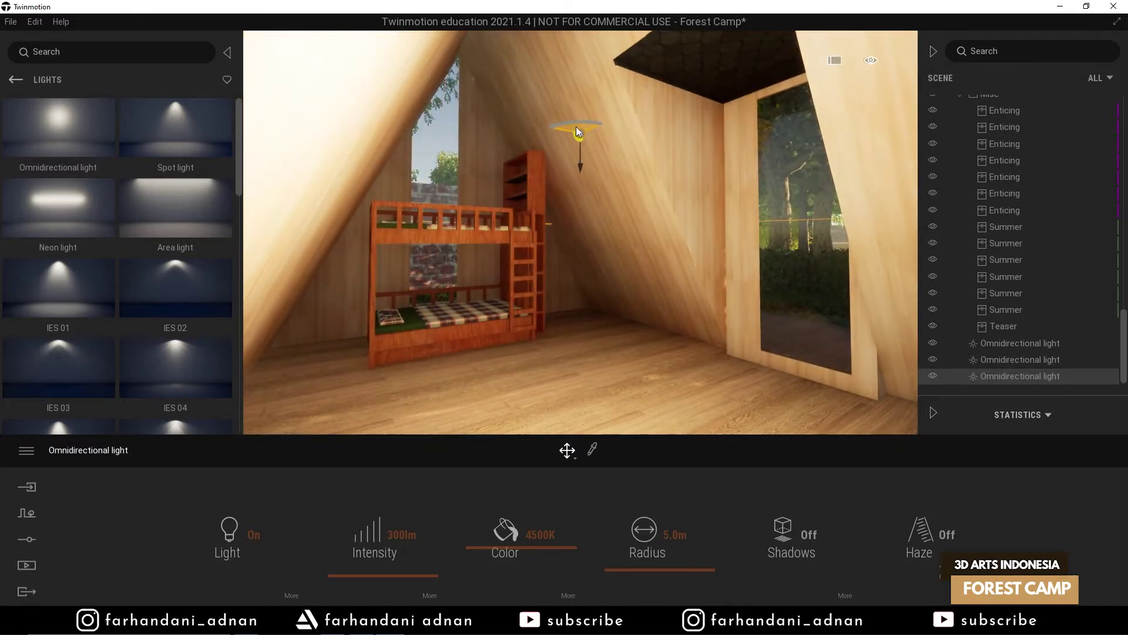
- Take the seamless wood texture from the interior wall and apply it to the dormer's black ceiling and outer side
{"action": "left_click", "coordinate": [697, 191]}
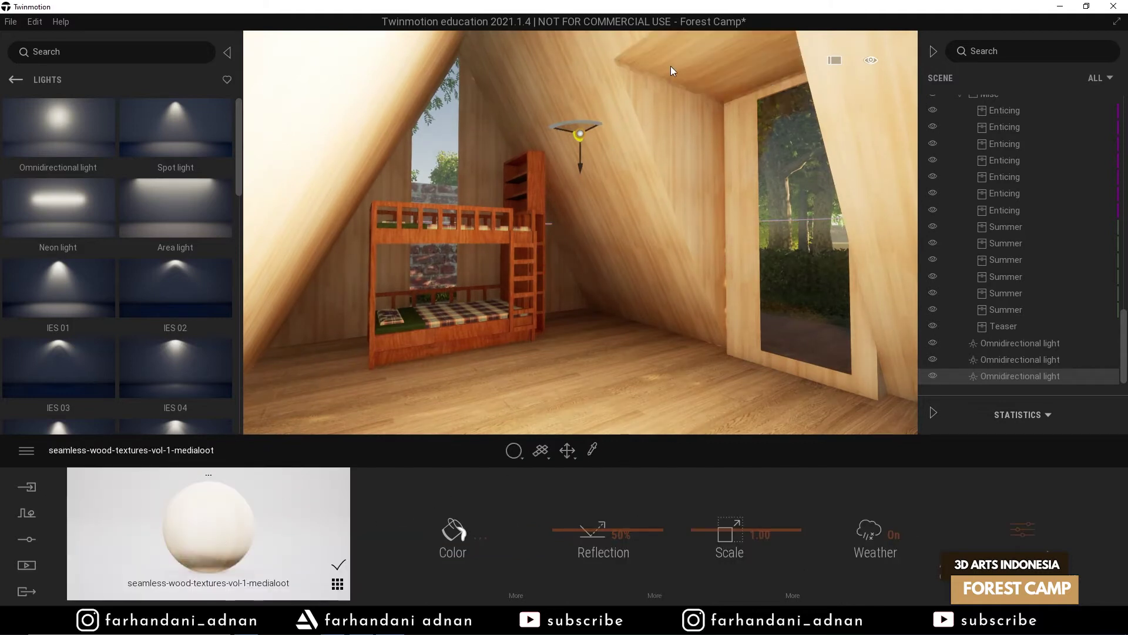
{"action": "scroll", "coordinate": [672, 65], "scroll_direction": "down", "scroll_amount": 4}
{"action": "scroll", "coordinate": [581, 232], "scroll_direction": "down", "scroll_amount": 5}
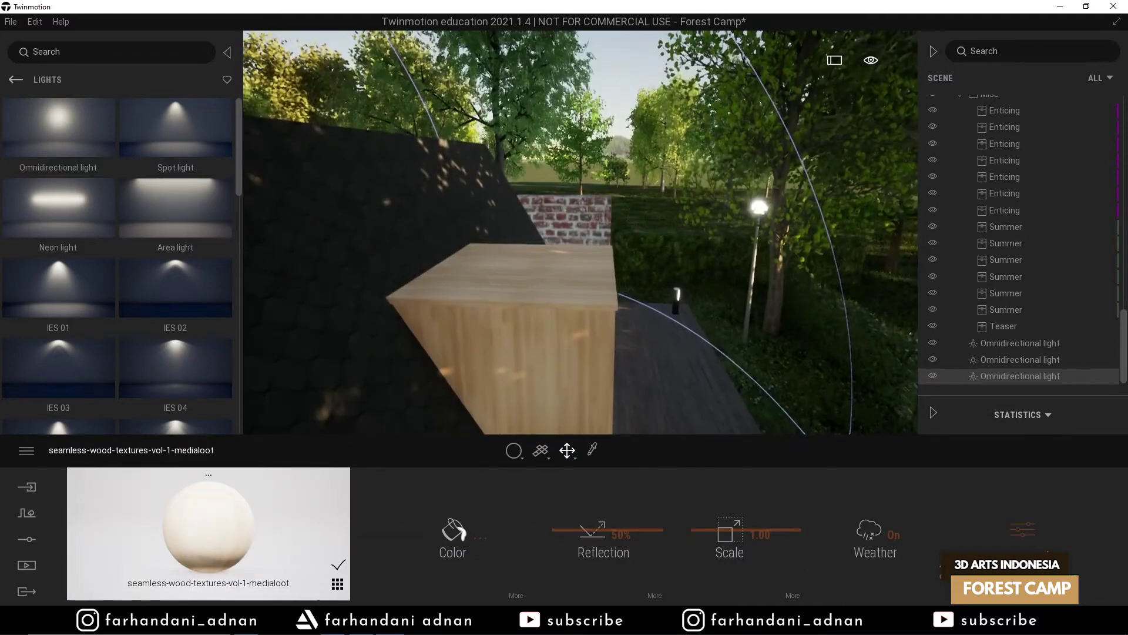
{"action": "right_click_drag", "start_coordinate": [580, 232], "coordinate": [294, 244]}
{"action": "right_click_drag", "start_coordinate": [310, 305], "coordinate": [610, 236]}
{"action": "left_click_drag", "start_coordinate": [265, 506], "coordinate": [541, 391]}
{"action": "right_click_drag", "start_coordinate": [541, 391], "coordinate": [675, 343]}
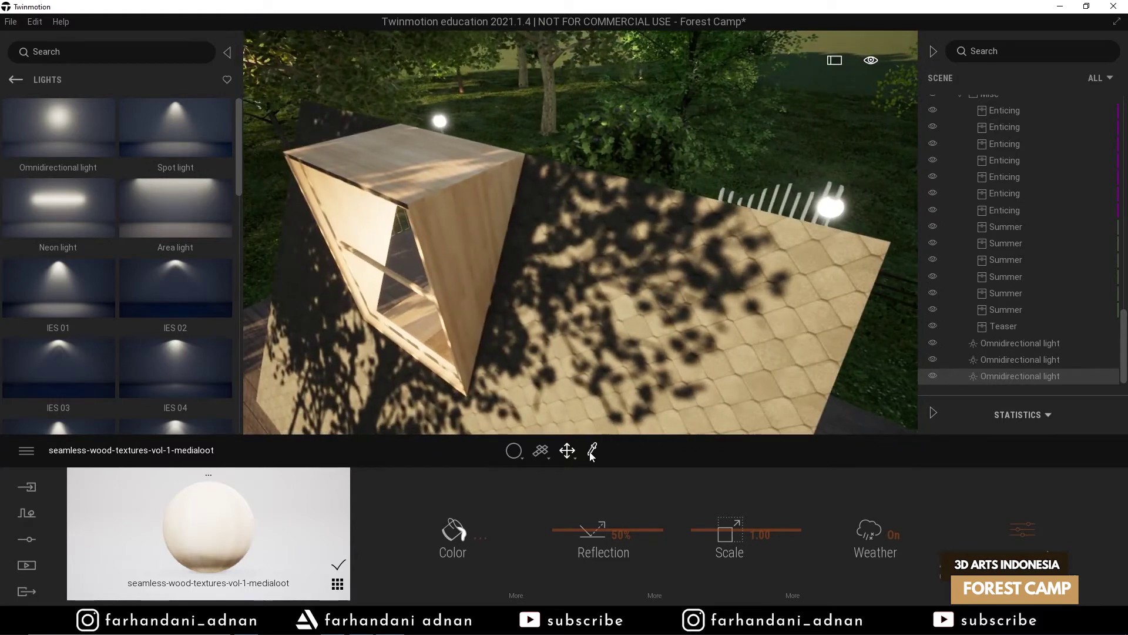
- Sample the Gaf asphalt shingle roofing texture from the main roof and apply it to the top of the dormer
{"action": "left_click", "coordinate": [611, 346]}
{"action": "left_click_drag", "start_coordinate": [294, 405], "coordinate": [419, 157]}
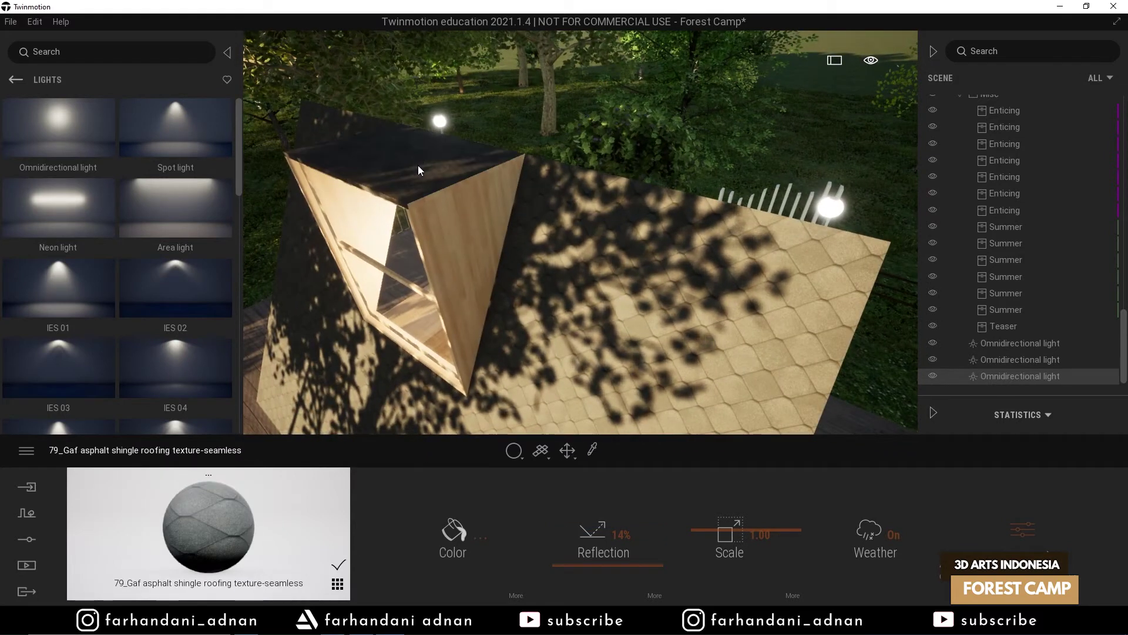
{"action": "right_click_drag", "start_coordinate": [566, 242], "coordinate": [664, 247]}
{"action": "left_click_drag", "start_coordinate": [277, 526], "coordinate": [614, 301]}
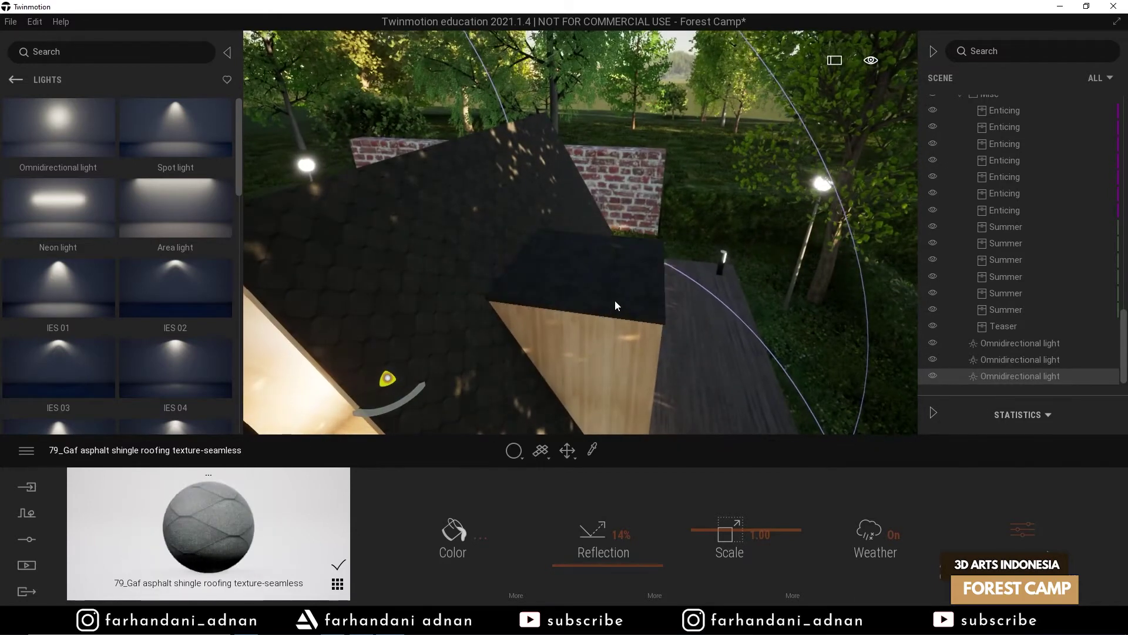
- Try to raise the third omnidirectional light above the bunk bed, and undo the move
{"action": "key", "text": "q"}
{"action": "right_click_drag", "start_coordinate": [680, 273], "coordinate": [590, 289]}
{"action": "key", "text": "s"}
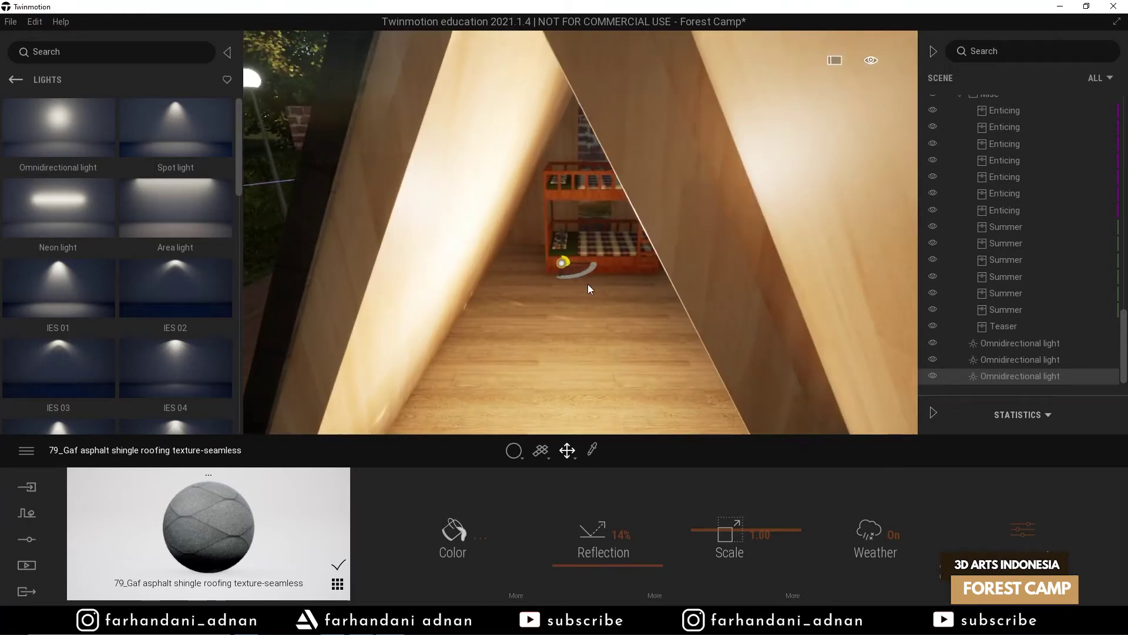
{"action": "left_click_drag", "start_coordinate": [565, 268], "coordinate": [559, 111]}
{"action": "key", "text": "w"}
{"action": "right_click_drag", "start_coordinate": [575, 194], "coordinate": [542, 201]}
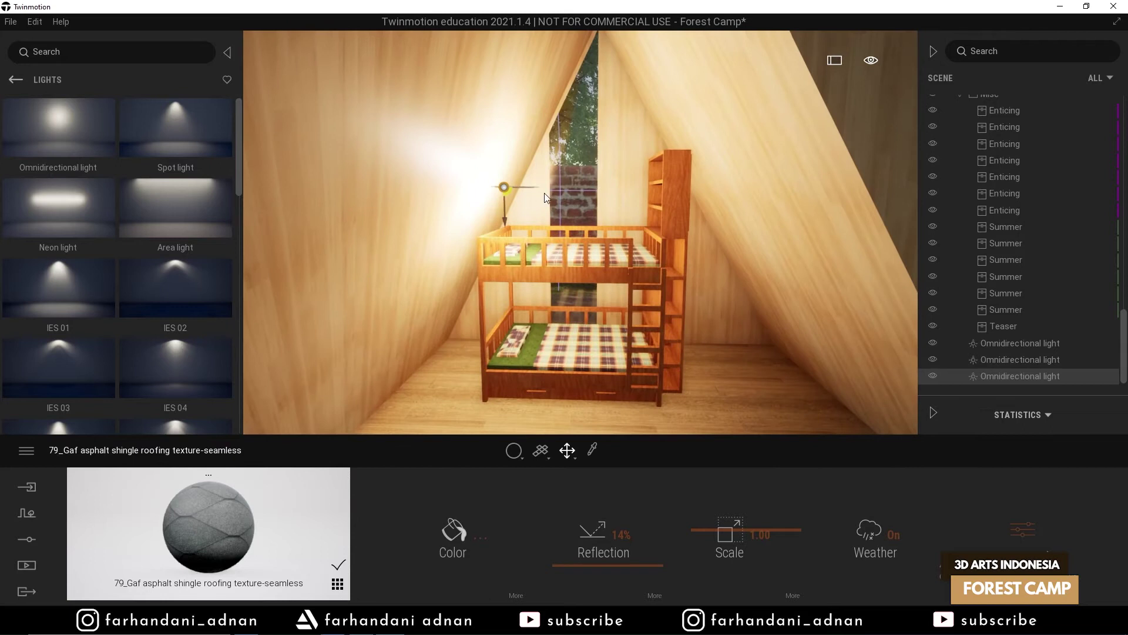
{"action": "key", "text": "ctrl+z"}
- Move the third omnidirectional light across the room toward the bunk bed and check its effect from outside the house
{"action": "key", "text": "s"}
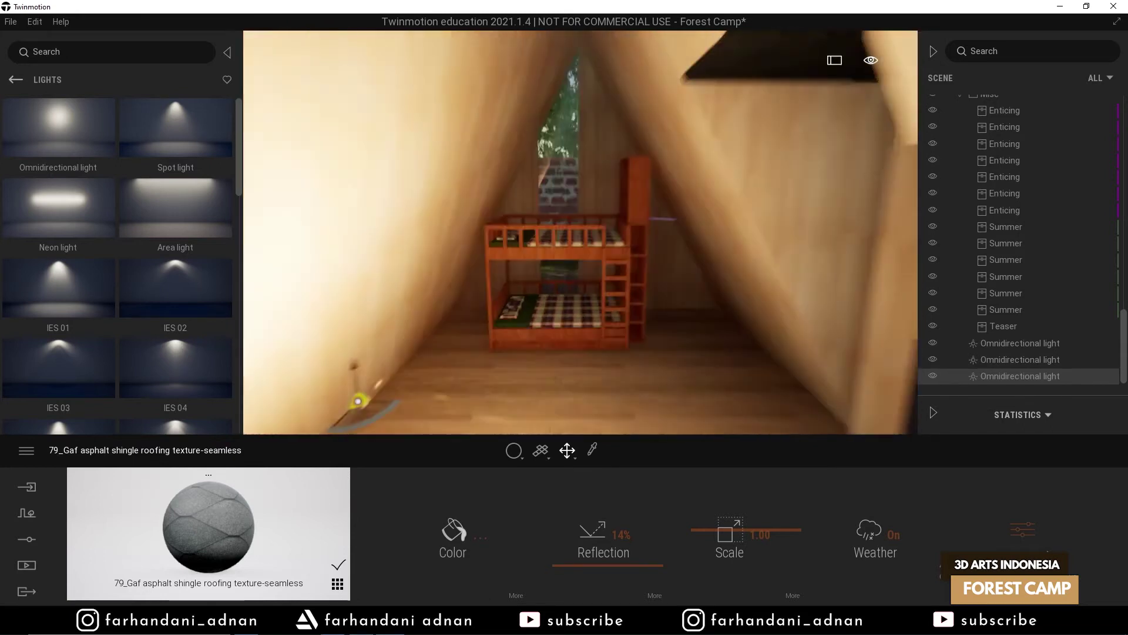
{"action": "left_click_drag", "start_coordinate": [536, 360], "coordinate": [603, 327]}
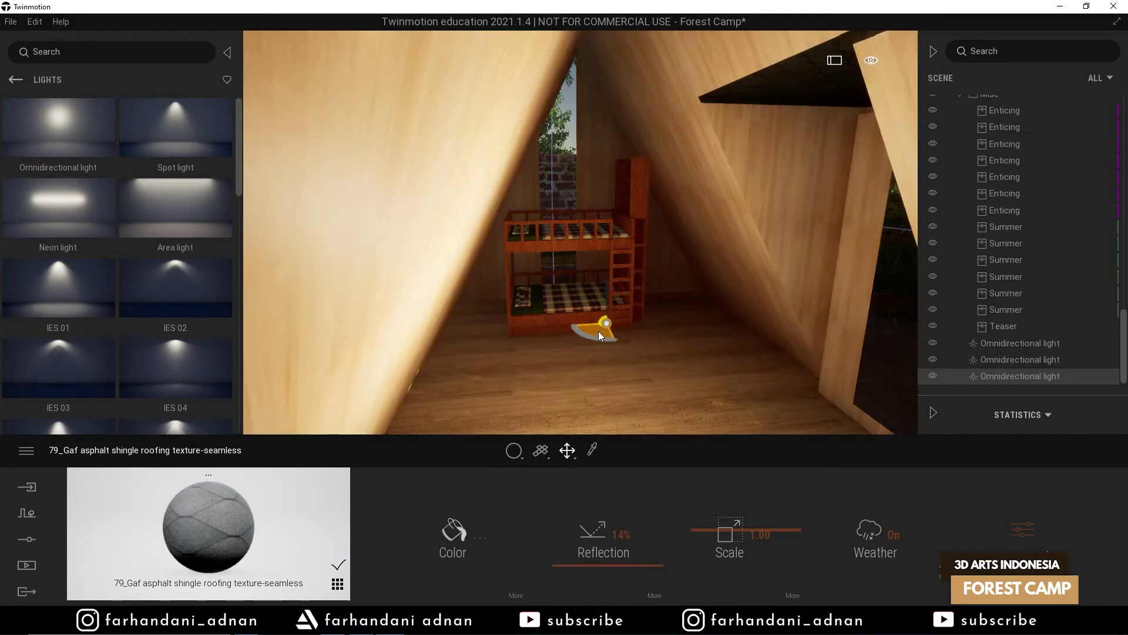
{"action": "key", "text": "d"}
{"action": "right_click_drag", "start_coordinate": [599, 330], "coordinate": [458, 326]}
{"action": "key", "text": "s"}
{"action": "key", "text": "s"}
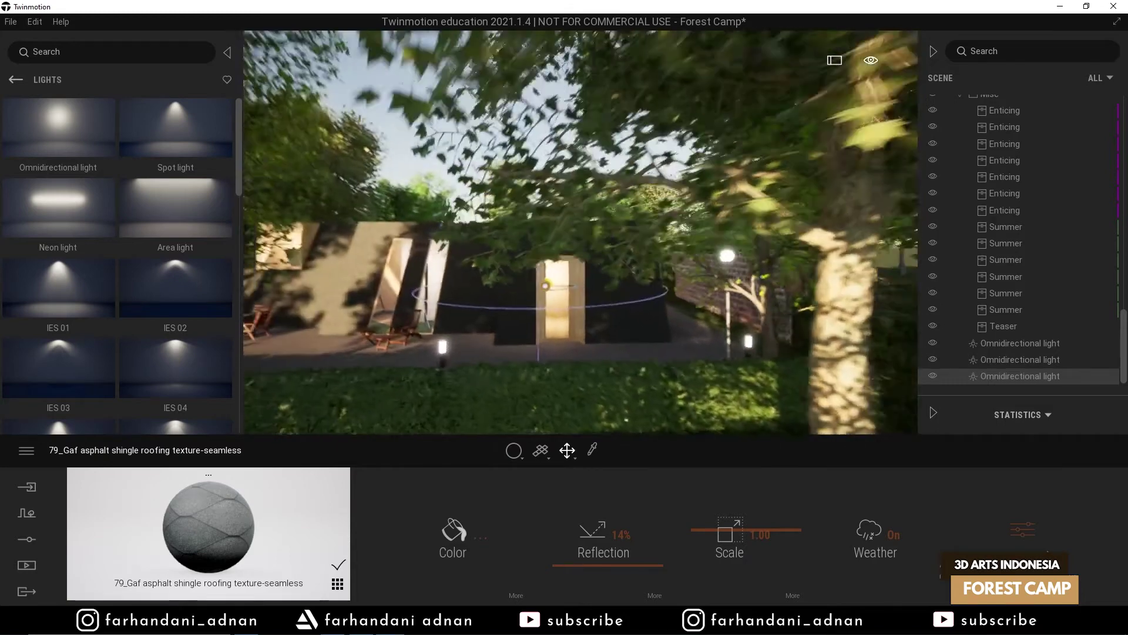
{"action": "key", "text": "w"}
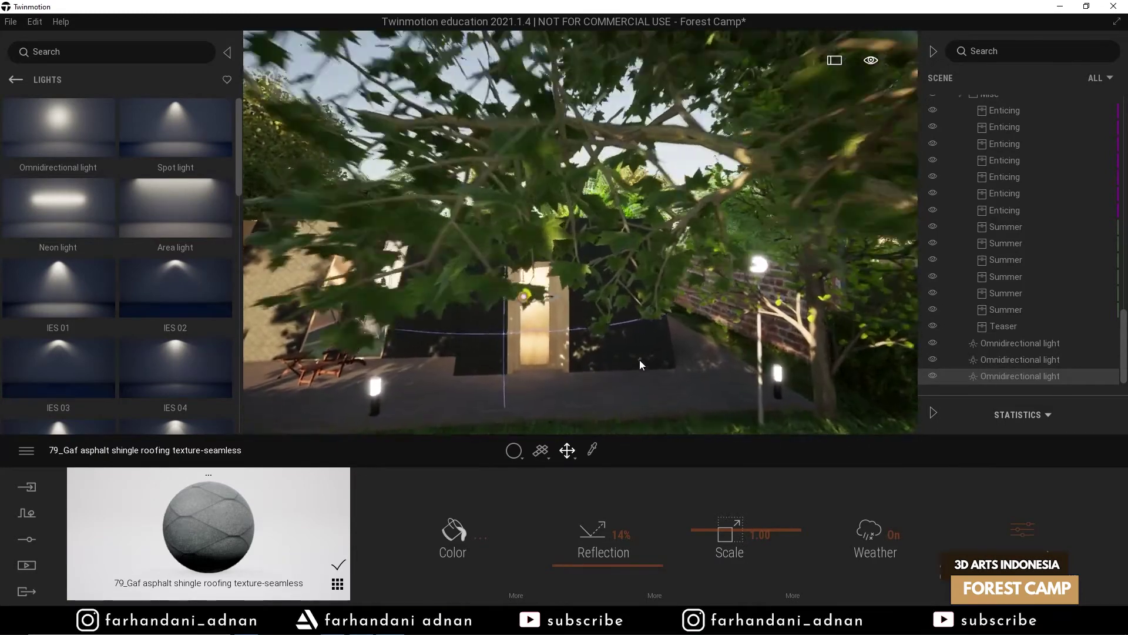
{"action": "key", "text": "w"}
{"action": "right_click_drag", "start_coordinate": [639, 359], "coordinate": [699, 391]}
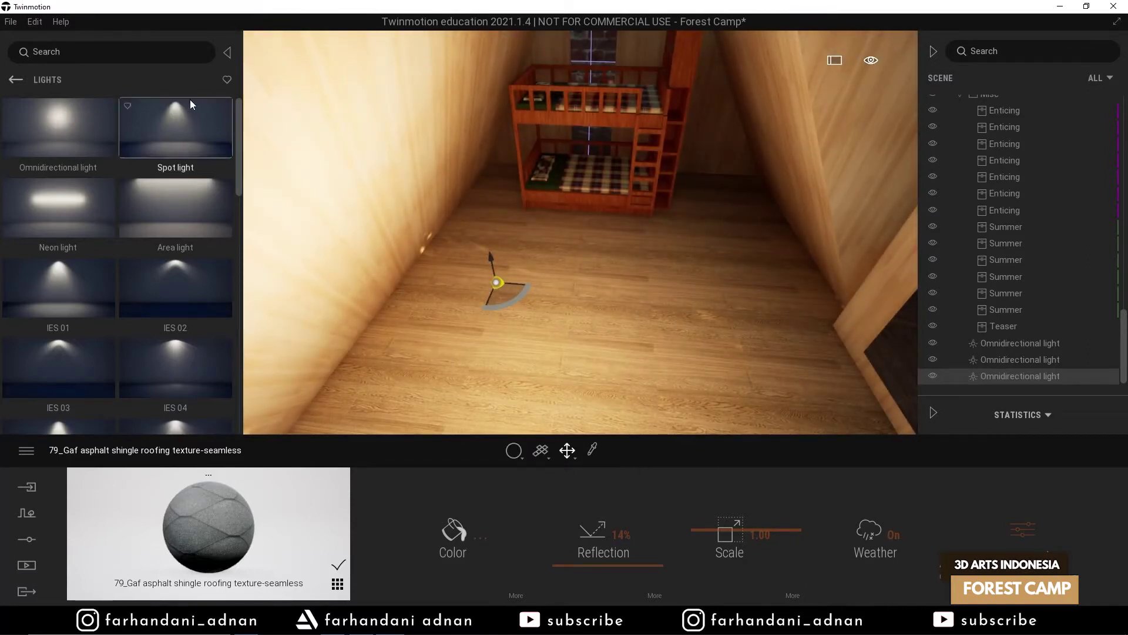
- Shift the third omnidirectional light across the floor in front of the bunk bed, and delete it from the scene
{"action": "left_click", "coordinate": [227, 54]}
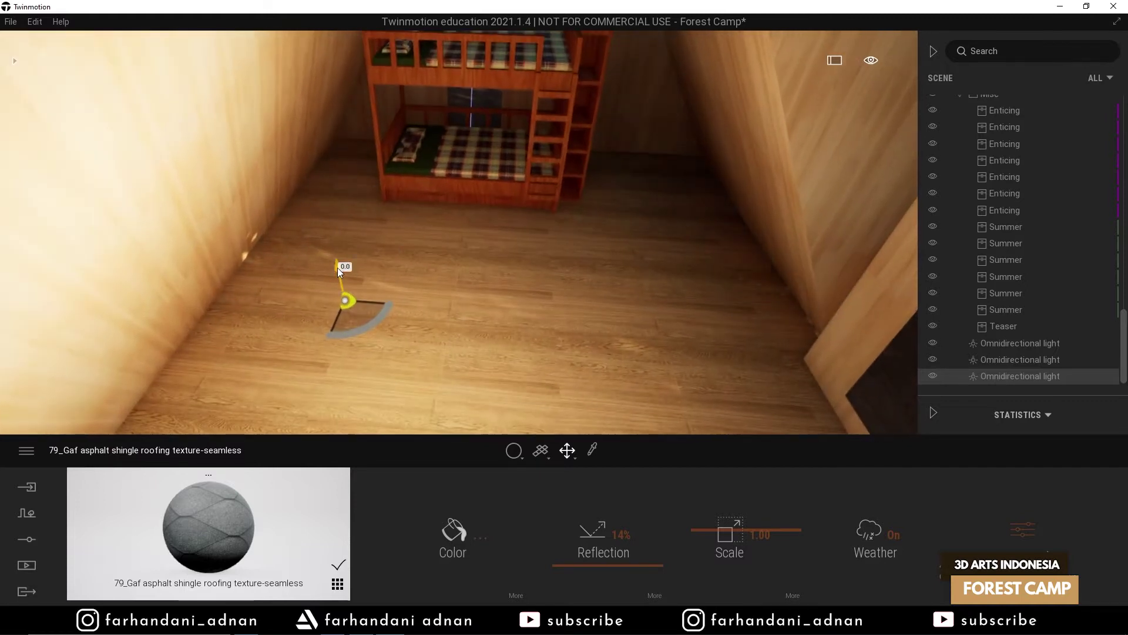
{"action": "left_click_drag", "start_coordinate": [358, 313], "coordinate": [404, 318]}
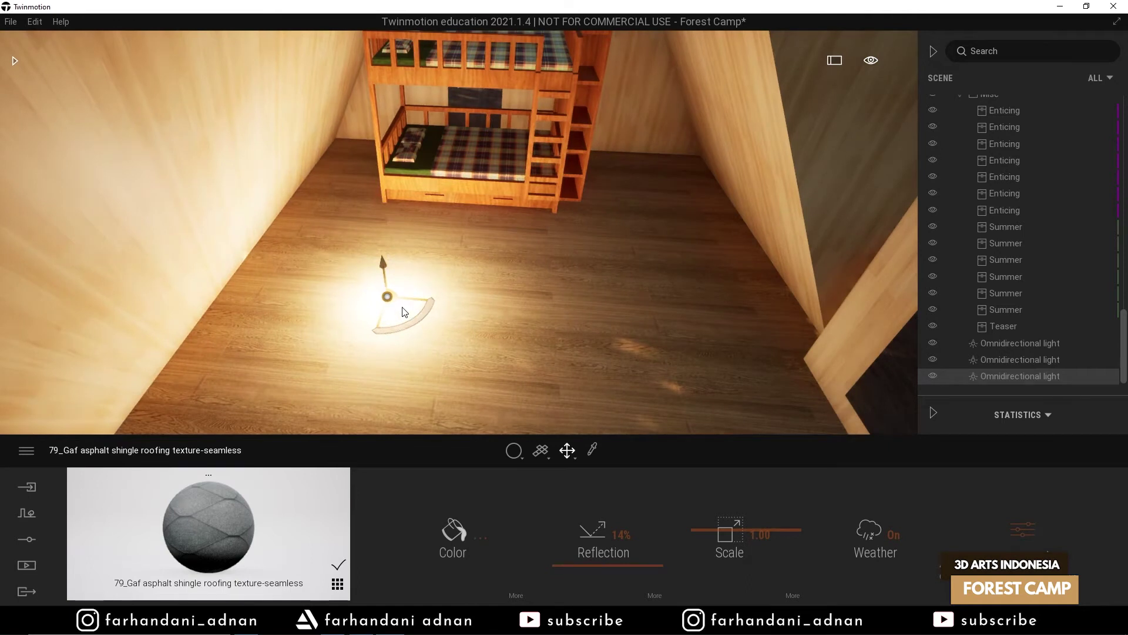
{"action": "left_click_drag", "start_coordinate": [410, 318], "coordinate": [410, 324]}
{"action": "left_click_drag", "start_coordinate": [465, 347], "coordinate": [462, 353]}
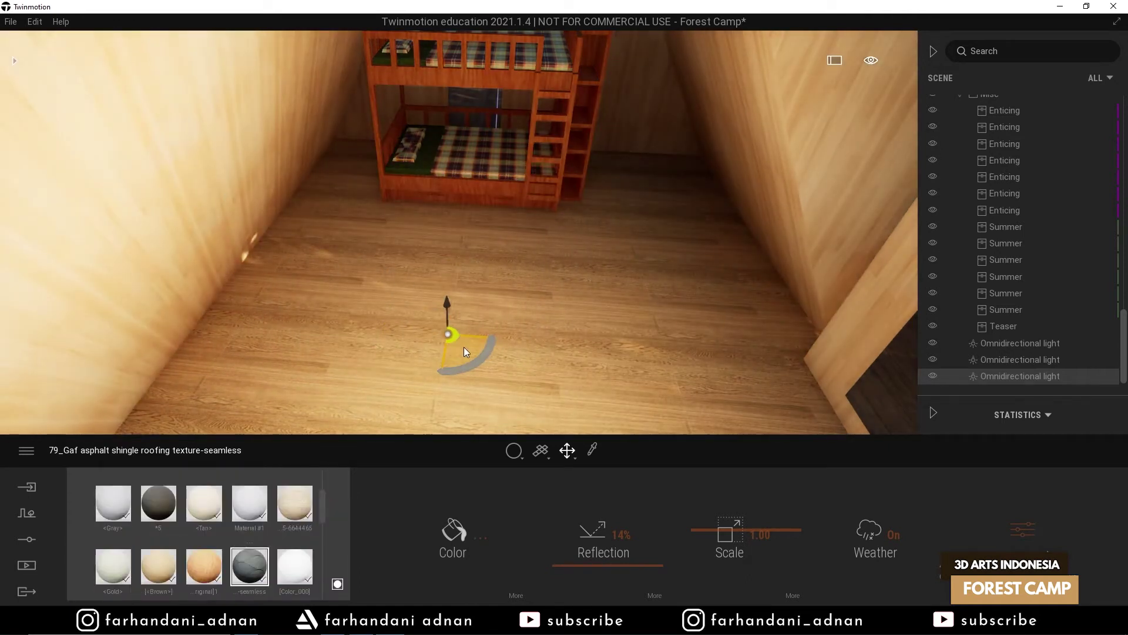
{"action": "key", "text": "ctrl+z"}
{"action": "left_click_drag", "start_coordinate": [402, 325], "coordinate": [393, 314]}
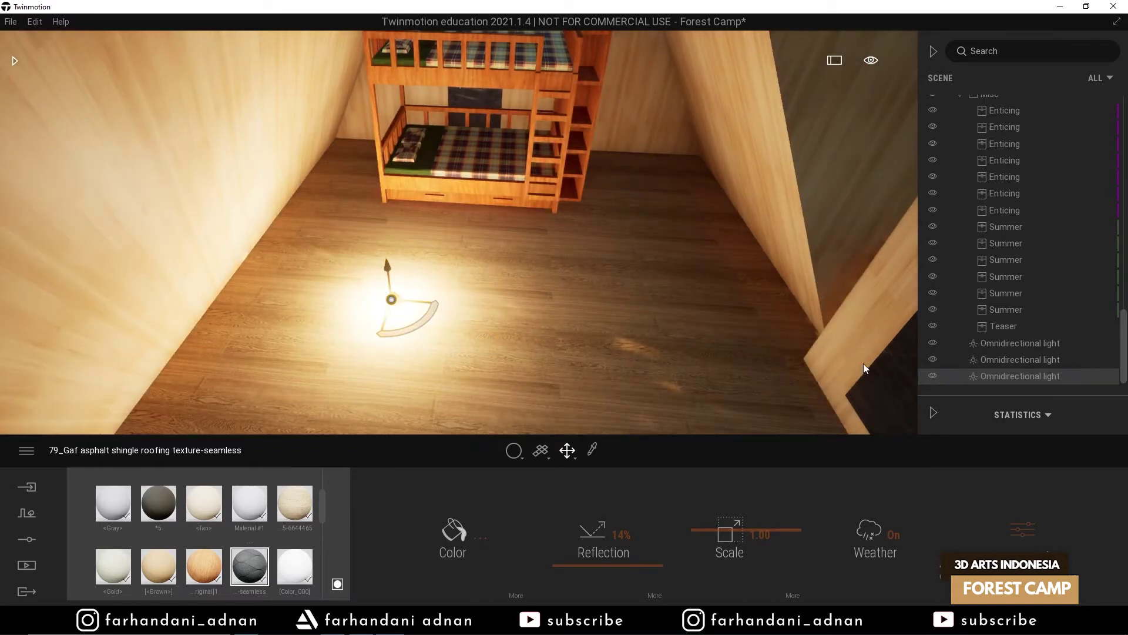
{"action": "right_click", "coordinate": [1015, 375]}
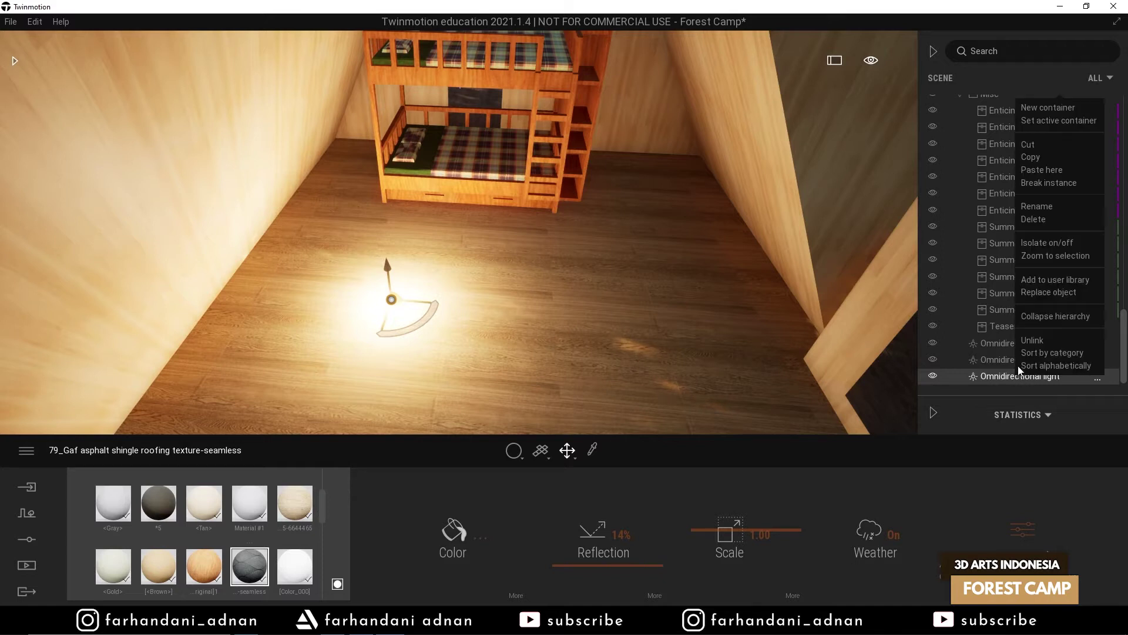
{"action": "left_click", "coordinate": [1044, 219]}
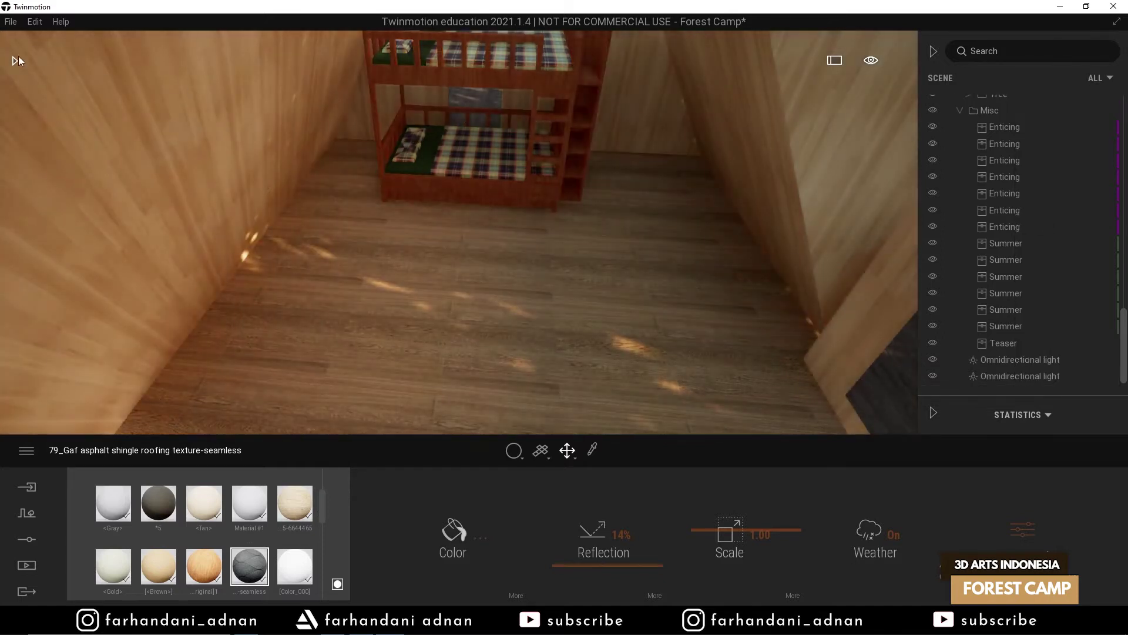
- Place a new Omnidirectional light in the bunk-bed room and raise it close to the roof ridge
{"action": "left_click", "coordinate": [16, 61]}
{"action": "left_click_drag", "start_coordinate": [73, 132], "coordinate": [583, 127]}
{"action": "right_click_drag", "start_coordinate": [583, 127], "coordinate": [591, 57]}
{"action": "middle_click_drag", "start_coordinate": [562, 337], "coordinate": [562, 187]}
{"action": "left_click_drag", "start_coordinate": [563, 188], "coordinate": [590, 134]}
- Turn on shadows for the bunk-bed room light and set its intensity to 150 lm
{"action": "left_click", "coordinate": [785, 534]}
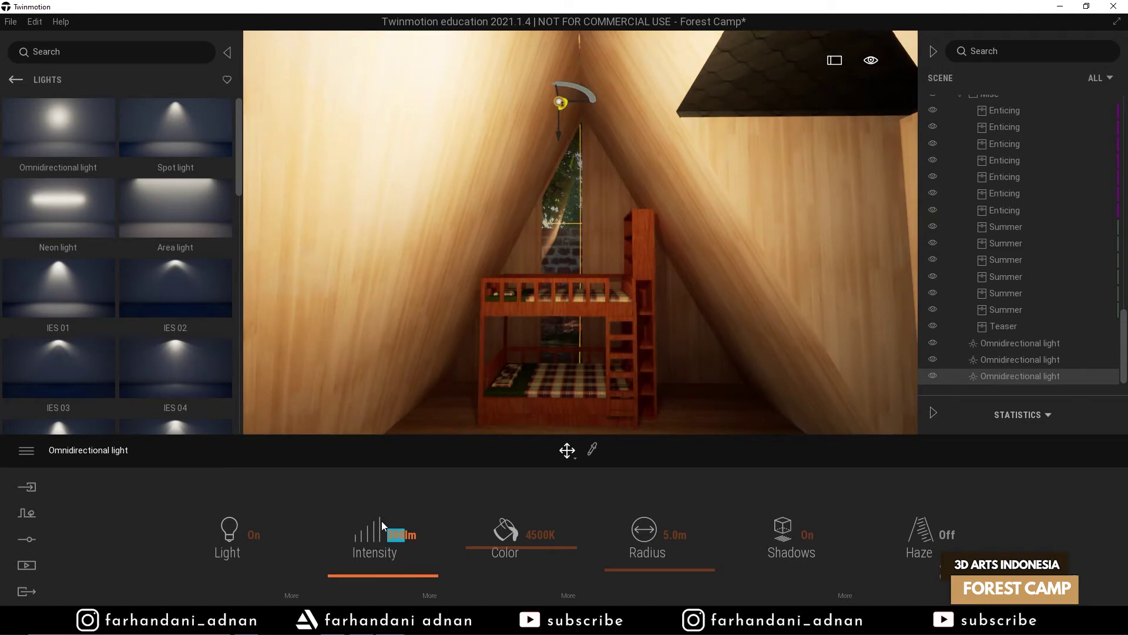
{"action": "key", "text": "Return"}
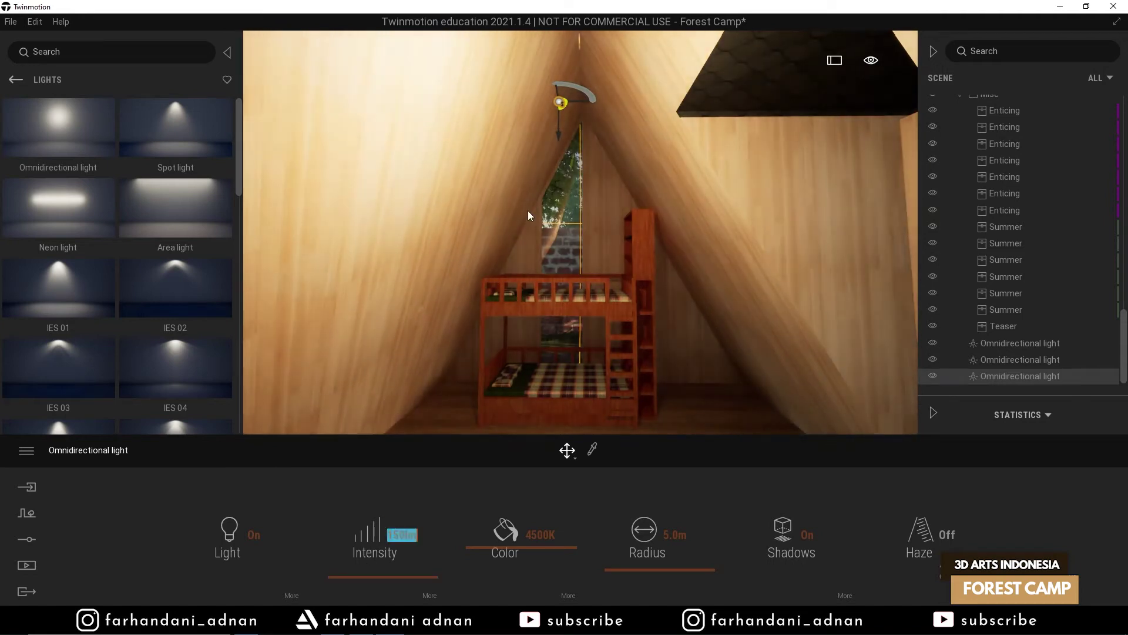
- Select the second omnidirectional light in the house and turn on its shadows
{"action": "right_click_drag", "start_coordinate": [528, 211], "coordinate": [412, 214]}
{"action": "key", "text": "s"}
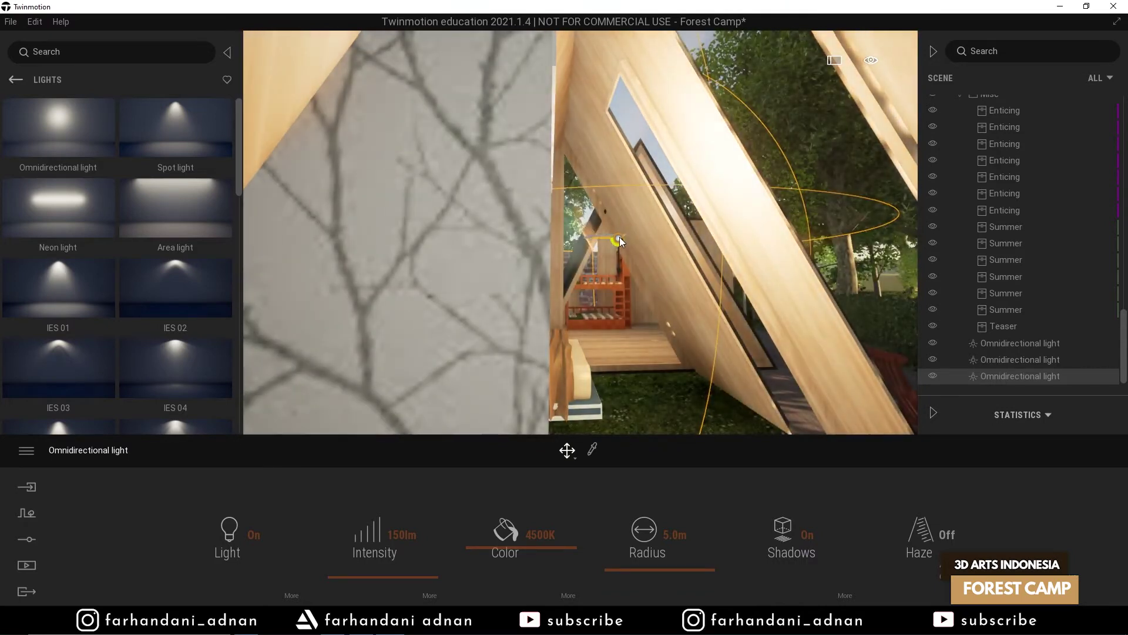
{"action": "key", "text": "d"}
{"action": "right_click_drag", "start_coordinate": [632, 242], "coordinate": [718, 243]}
{"action": "key", "text": "w"}
{"action": "key", "text": "w"}
{"action": "key", "text": "s"}
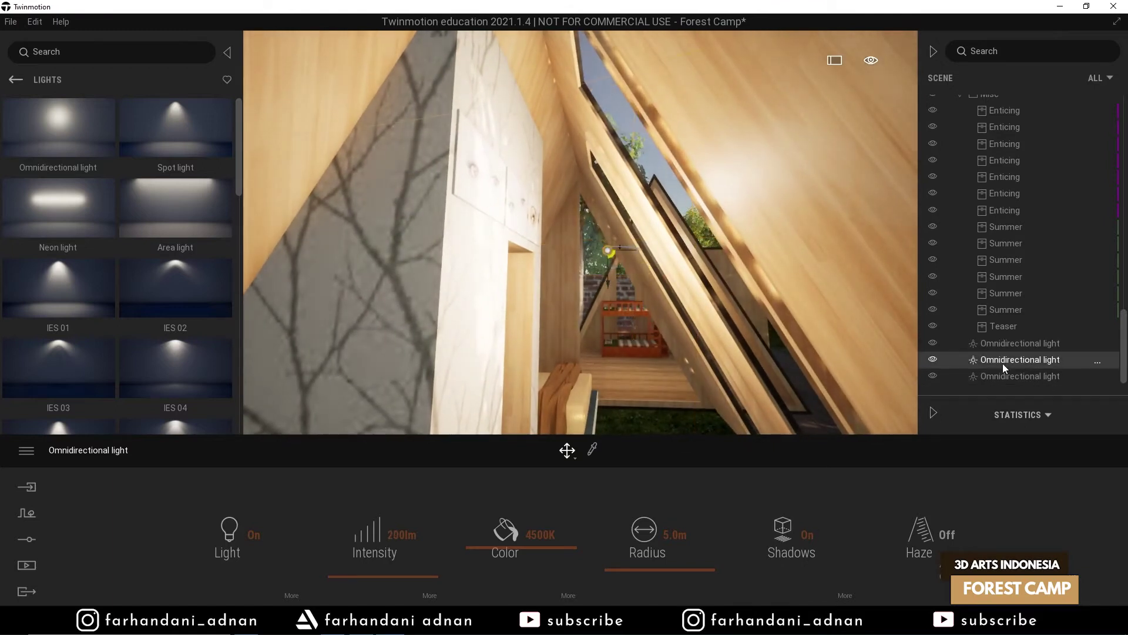
{"action": "left_click", "coordinate": [1008, 377]}
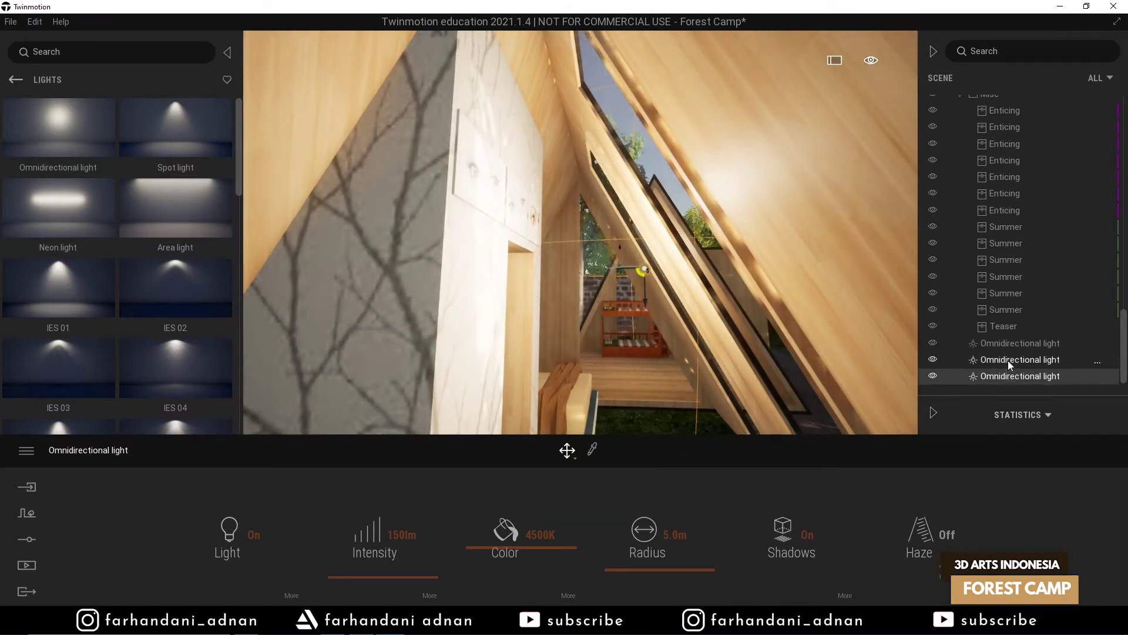
{"action": "double_click", "coordinate": [1007, 360]}
{"action": "key", "text": "d"}
{"action": "key", "text": "a"}
{"action": "mouse_move", "coordinate": [549, 357]}
{"action": "middle_mouse_down"}
{"action": "mouse_move", "coordinate": [606, 358]}
{"action": "mouse_move", "coordinate": [569, 356]}
{"action": "middle_mouse_up"}
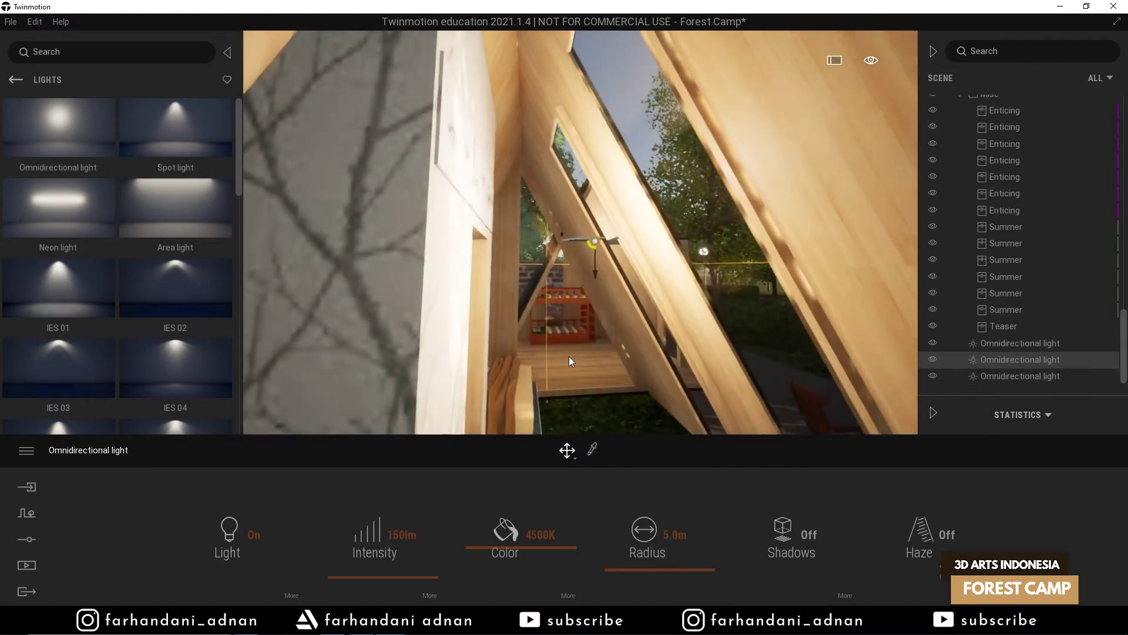
{"action": "left_click", "coordinate": [787, 538]}
- Inspect the house from the deck side and examine the interior floor leading toward the bunk-bed room
{"action": "middle_click_drag", "start_coordinate": [715, 322], "coordinate": [564, 382], "text": "shift"}
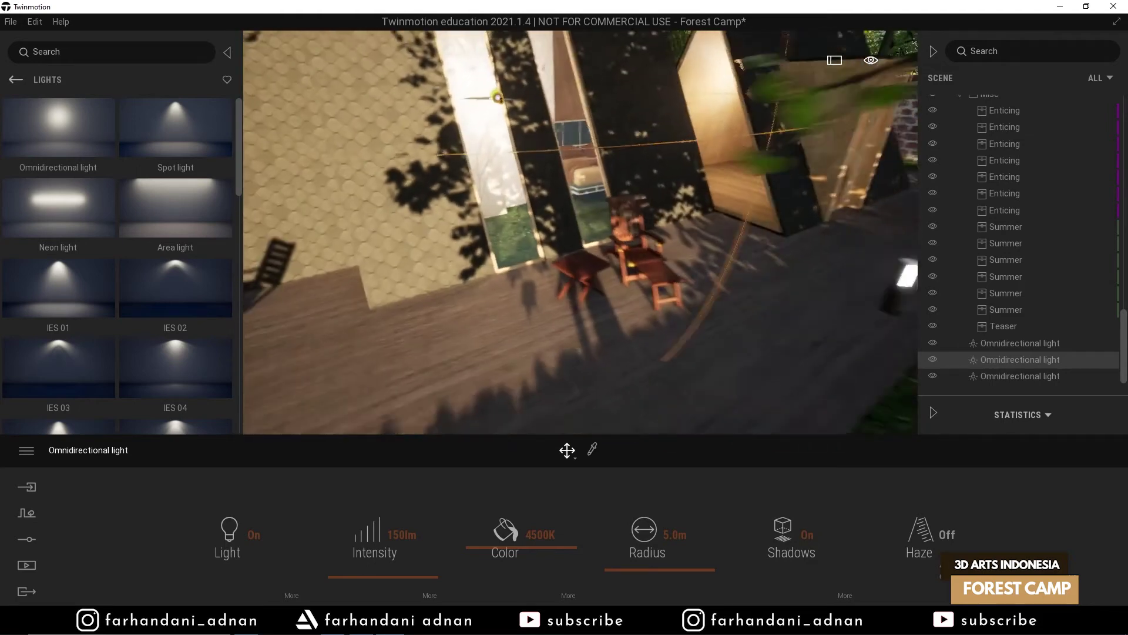
{"action": "key", "text": "s"}
{"action": "right_click_drag", "start_coordinate": [564, 294], "coordinate": [517, 265]}
{"action": "key", "text": "w"}
{"action": "key", "text": "w"}
{"action": "right_click_drag", "start_coordinate": [551, 215], "coordinate": [596, 199]}
{"action": "left_click", "coordinate": [551, 215]}
{"action": "key", "text": "a"}
{"action": "key", "text": "s"}
{"action": "key", "text": "d"}
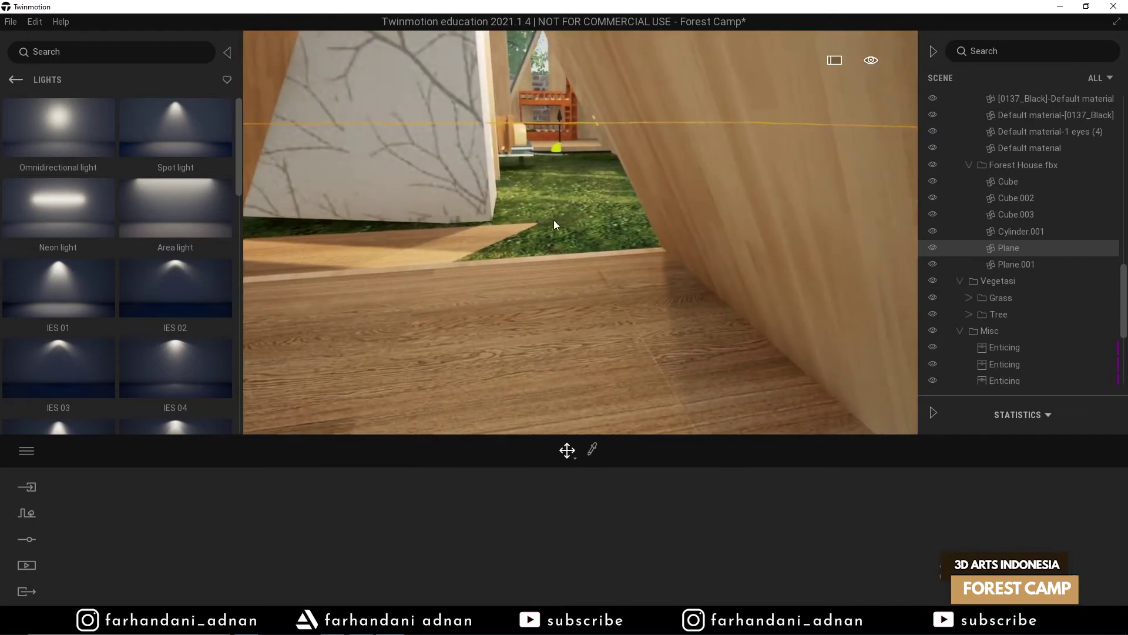
- Select the wooden deck around the A-frame house and raise it by about 0.11
{"action": "left_click", "coordinate": [456, 245]}
{"action": "key", "text": "a"}
{"action": "right_click_drag", "start_coordinate": [456, 245], "coordinate": [526, 203]}
{"action": "key", "text": "s"}
{"action": "key", "text": "s"}
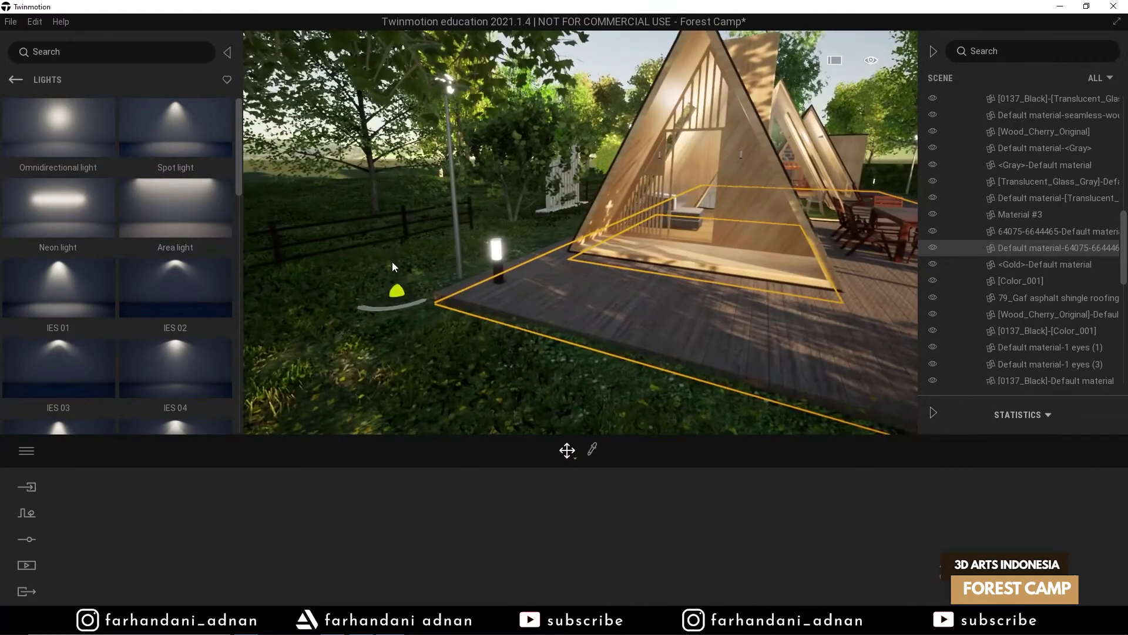
{"action": "left_click_drag", "start_coordinate": [396, 263], "coordinate": [395, 254]}
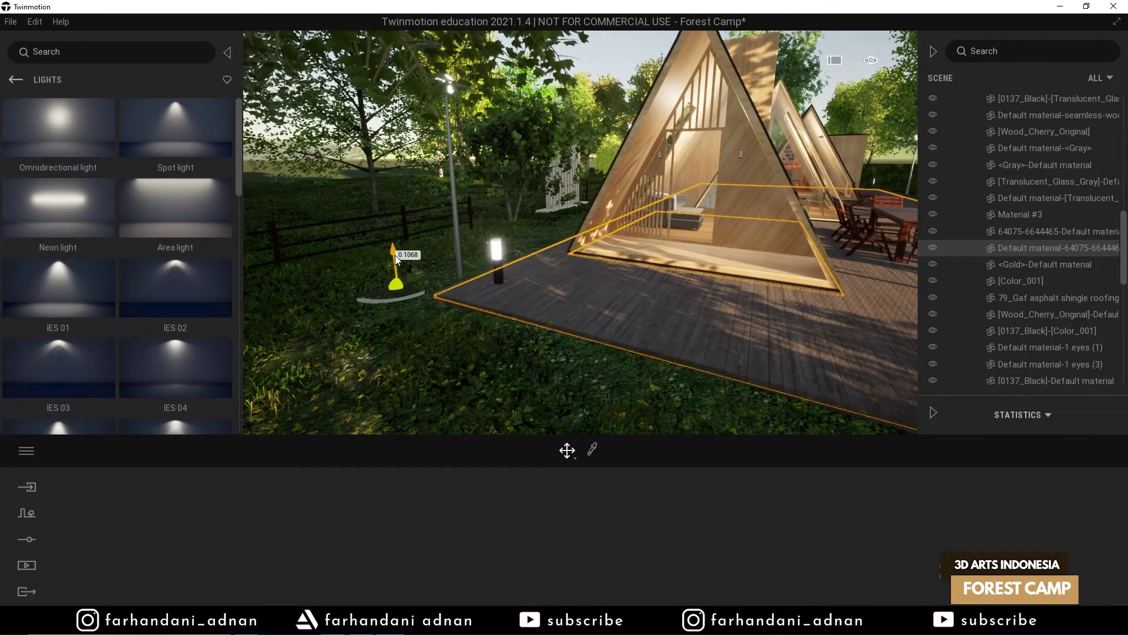
- Place an IES 04 light on the grass at the base of the white slatted structure
{"action": "scroll", "coordinate": [719, 200], "scroll_direction": "down", "scroll_amount": 5}
{"action": "scroll", "coordinate": [581, 232], "scroll_direction": "down", "scroll_amount": 6}
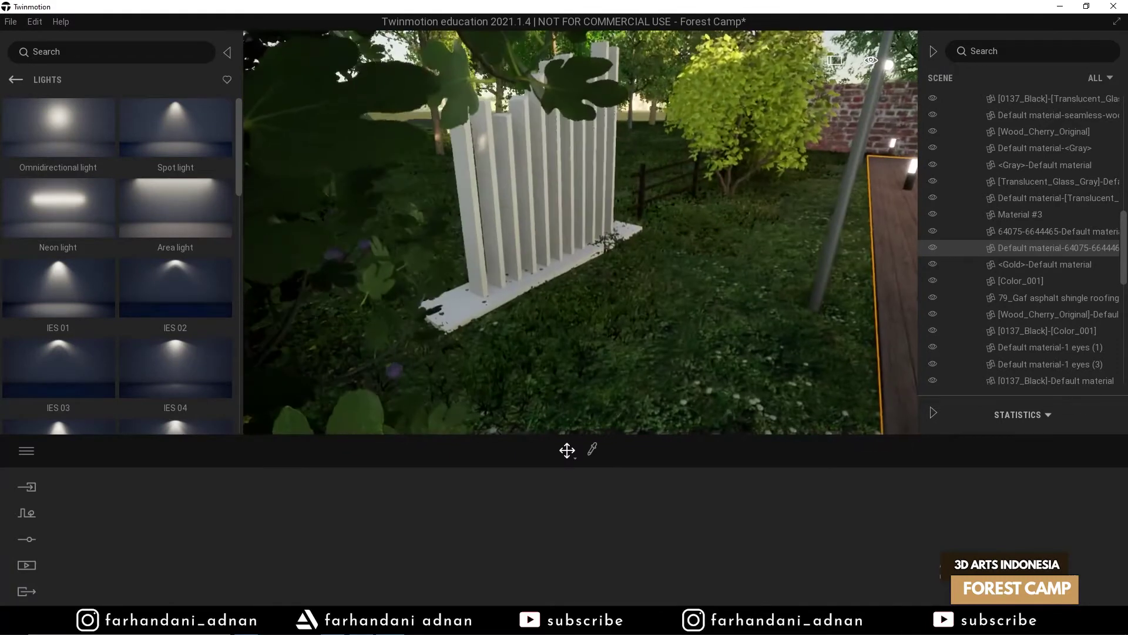
{"action": "left_click_drag", "start_coordinate": [204, 382], "coordinate": [506, 345]}
{"action": "middle_click_drag", "start_coordinate": [506, 344], "coordinate": [513, 350], "text": "shift"}
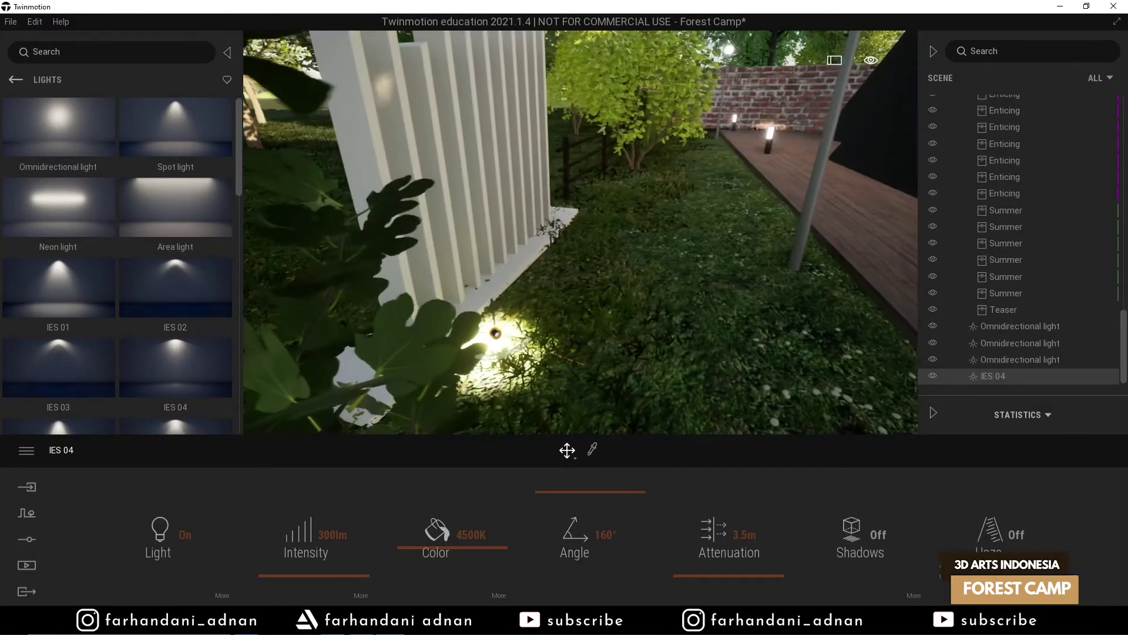
- Rotate the IES 04 light so that it shines up onto the white slats
{"action": "middle_click_drag", "start_coordinate": [572, 312], "coordinate": [600, 382], "text": "shift"}
{"action": "mouse_move", "coordinate": [565, 436]}
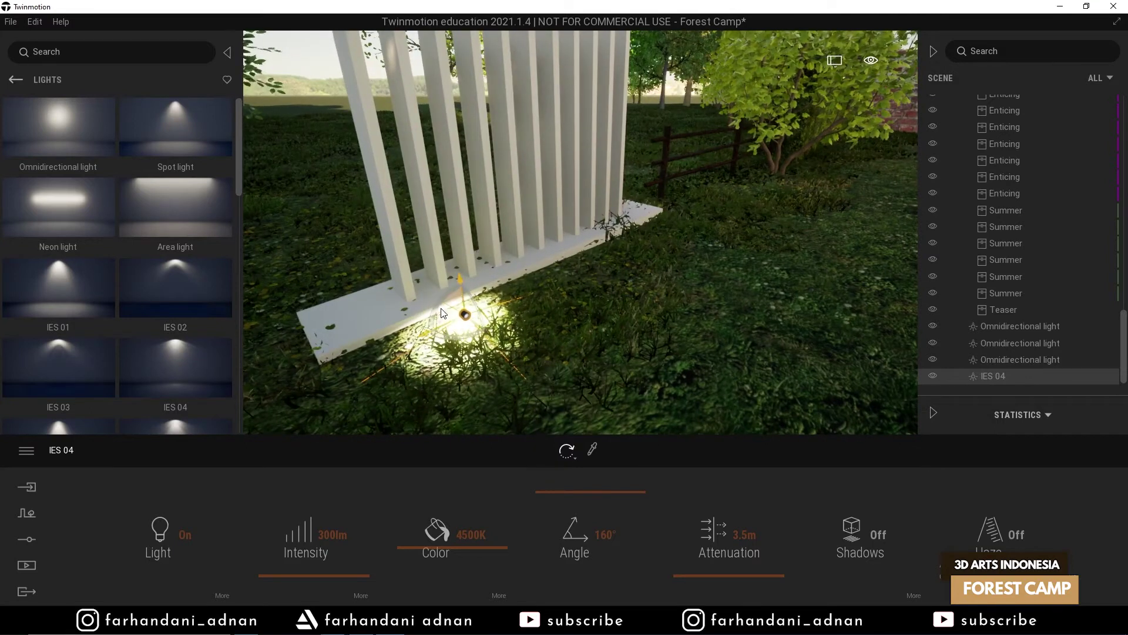
{"action": "left_click_drag", "start_coordinate": [437, 319], "coordinate": [557, 192]}
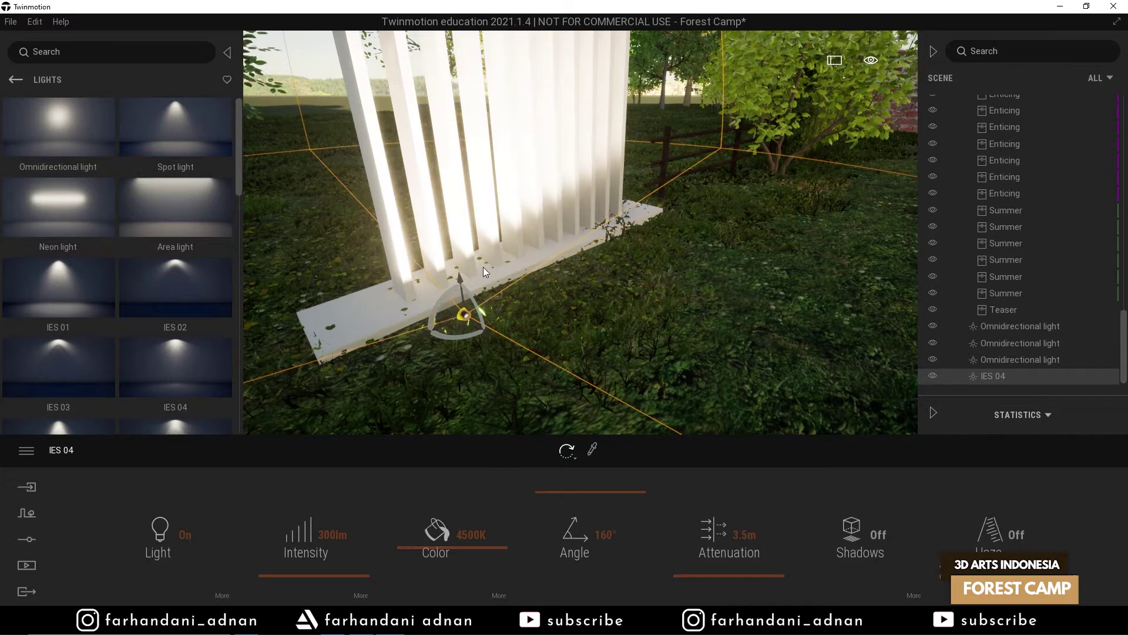
- Lower the IES 04 light by about 0.15 and place a copy at the other end of the slatted structure's base
{"action": "left_click_drag", "start_coordinate": [463, 279], "coordinate": [460, 298]}
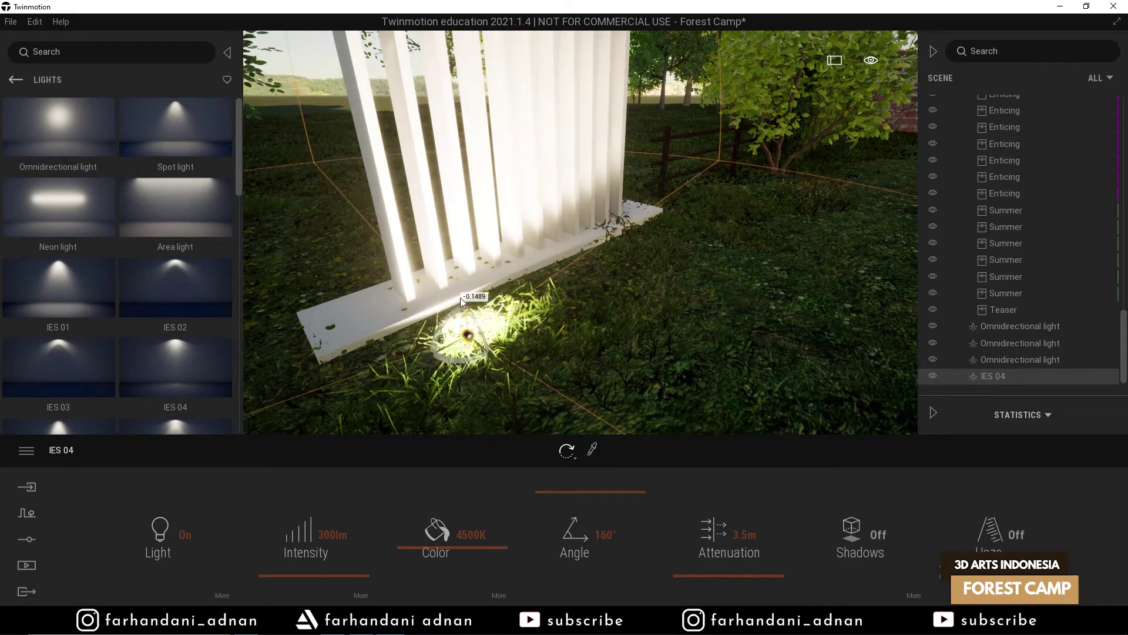
{"action": "right_click_drag", "start_coordinate": [460, 297], "coordinate": [591, 272]}
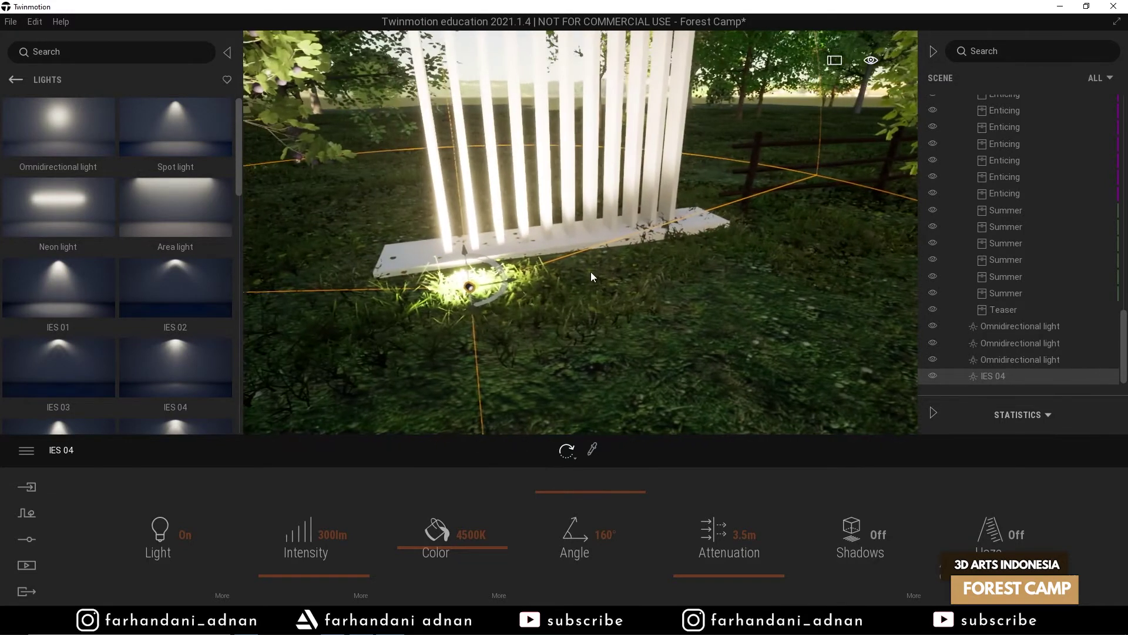
{"action": "key", "text": "ctrl+v"}
{"action": "left_click", "coordinate": [532, 373]}
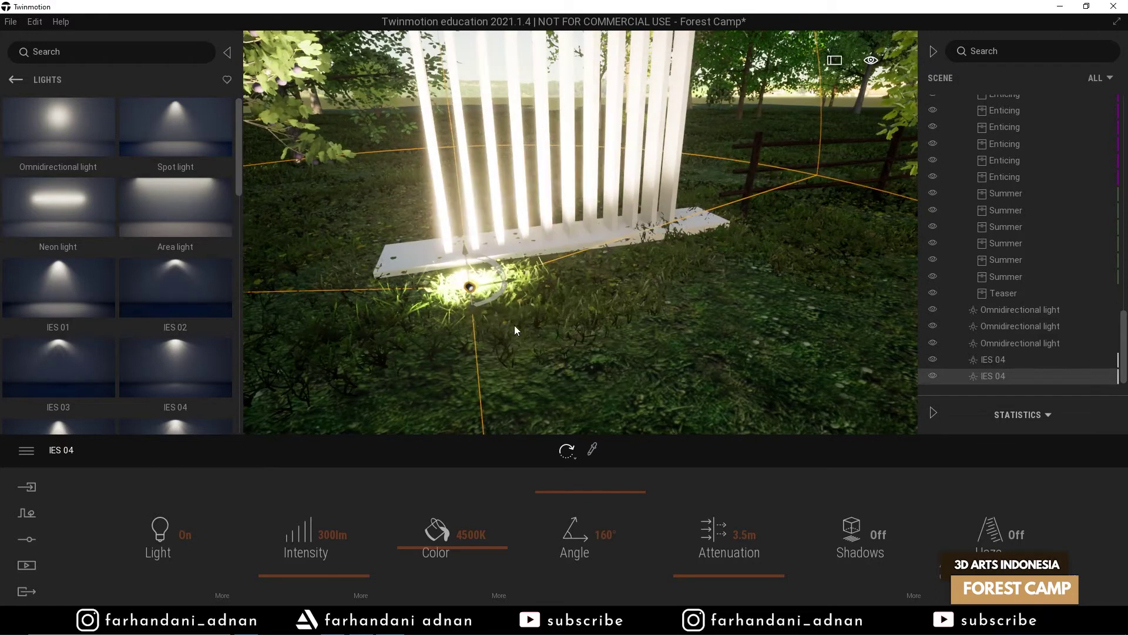
{"action": "left_click_drag", "start_coordinate": [487, 294], "coordinate": [668, 269]}
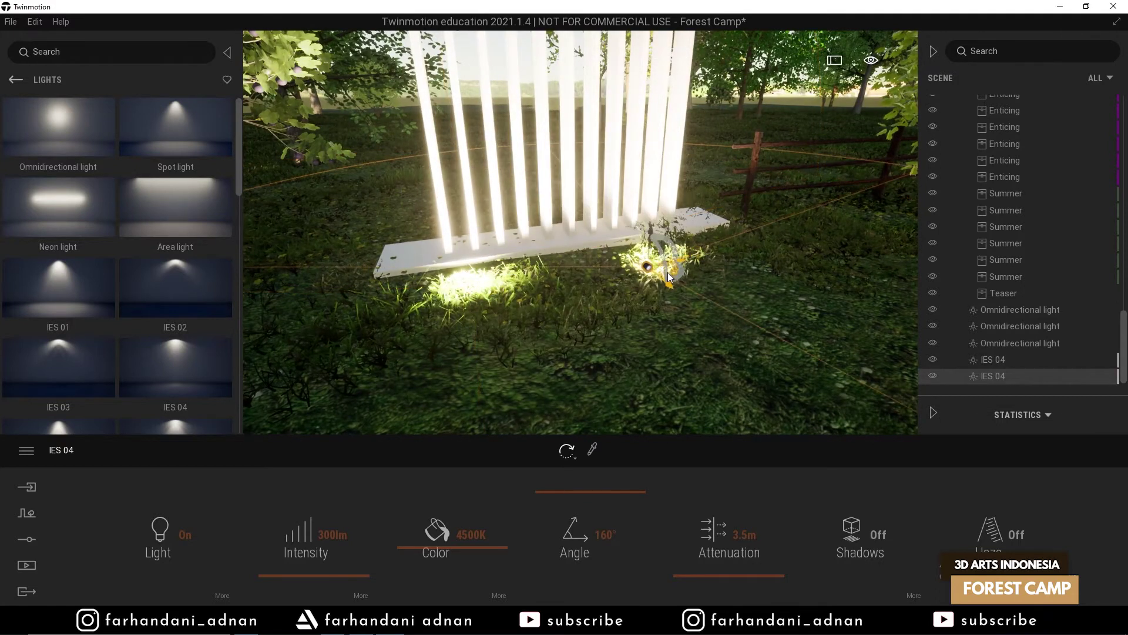
- Set the intensity of the copied IES 04 light to 100 lm
{"action": "right_click_drag", "start_coordinate": [723, 205], "coordinate": [564, 329]}
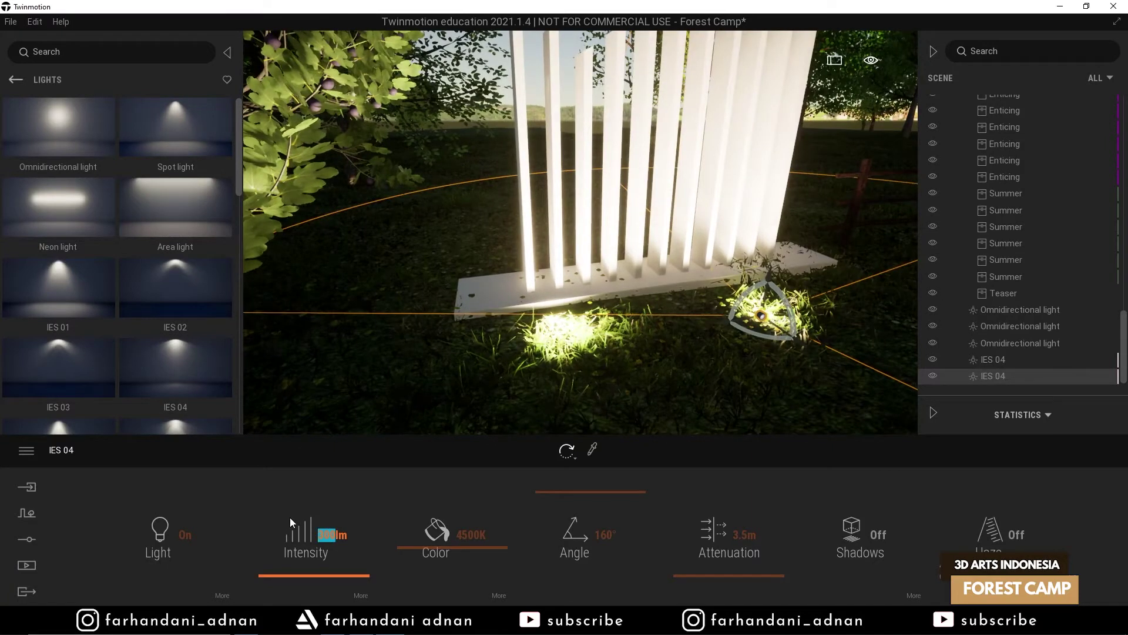
{"action": "type", "text": "100"}
{"action": "key", "text": "Return"}
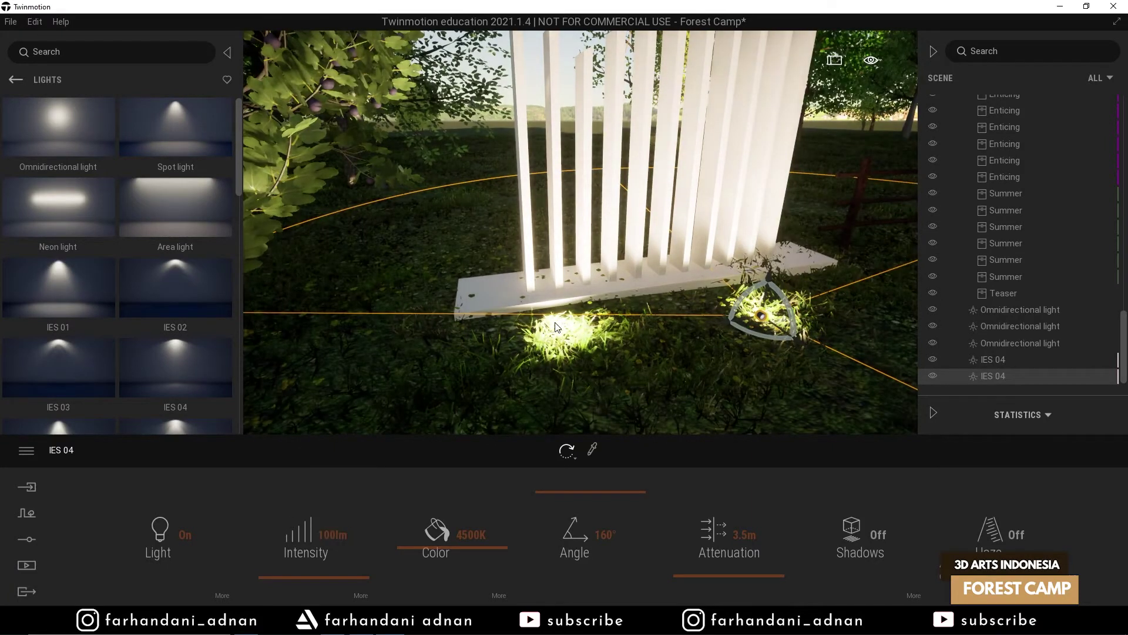
- Select the original IES 04 light and reduce its intensity, trying 50 lm before setting 30 lm
{"action": "left_click", "coordinate": [557, 327]}
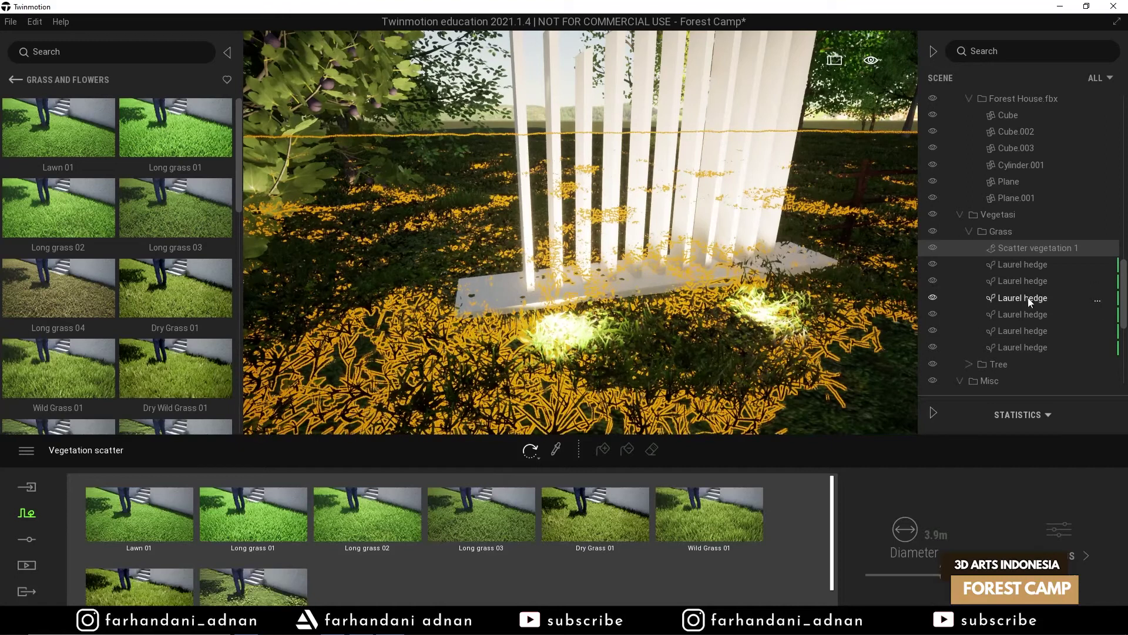
{"action": "scroll", "coordinate": [1004, 373], "scroll_direction": "down", "scroll_amount": 10}
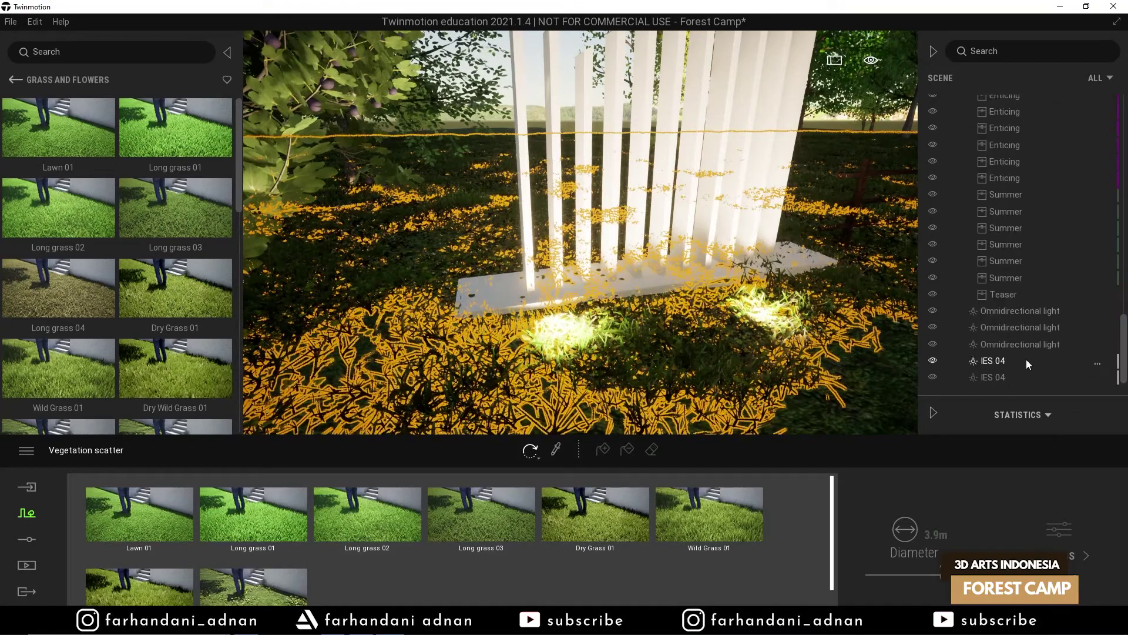
{"action": "left_click", "coordinate": [1003, 374]}
{"action": "left_click", "coordinate": [1004, 359]}
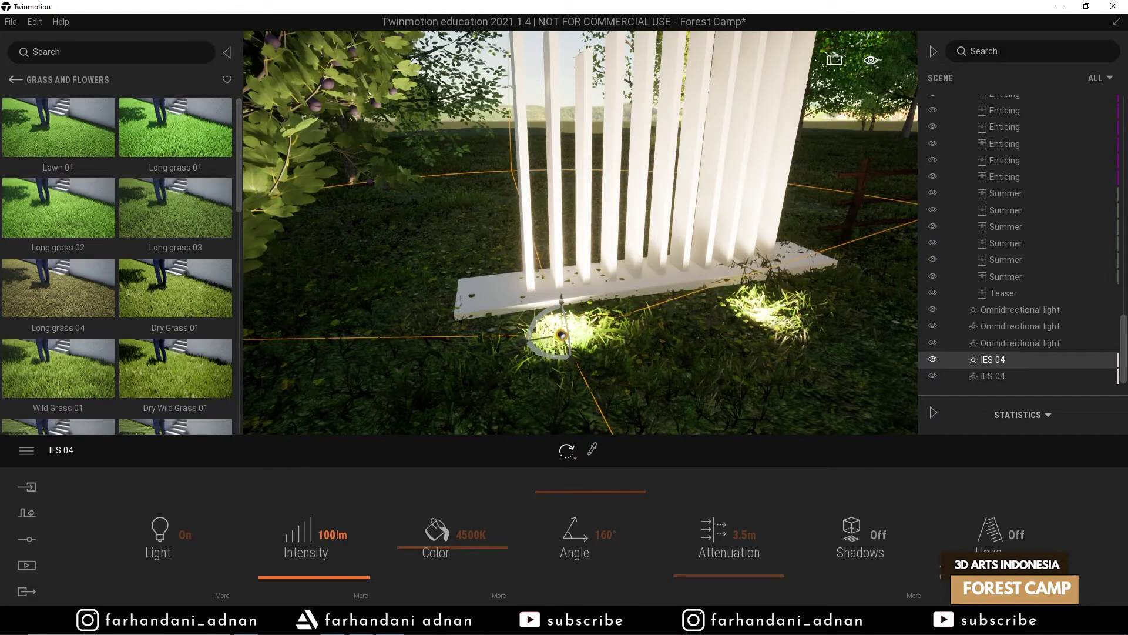
{"action": "type", "text": "50"}
{"action": "key", "text": "Return"}
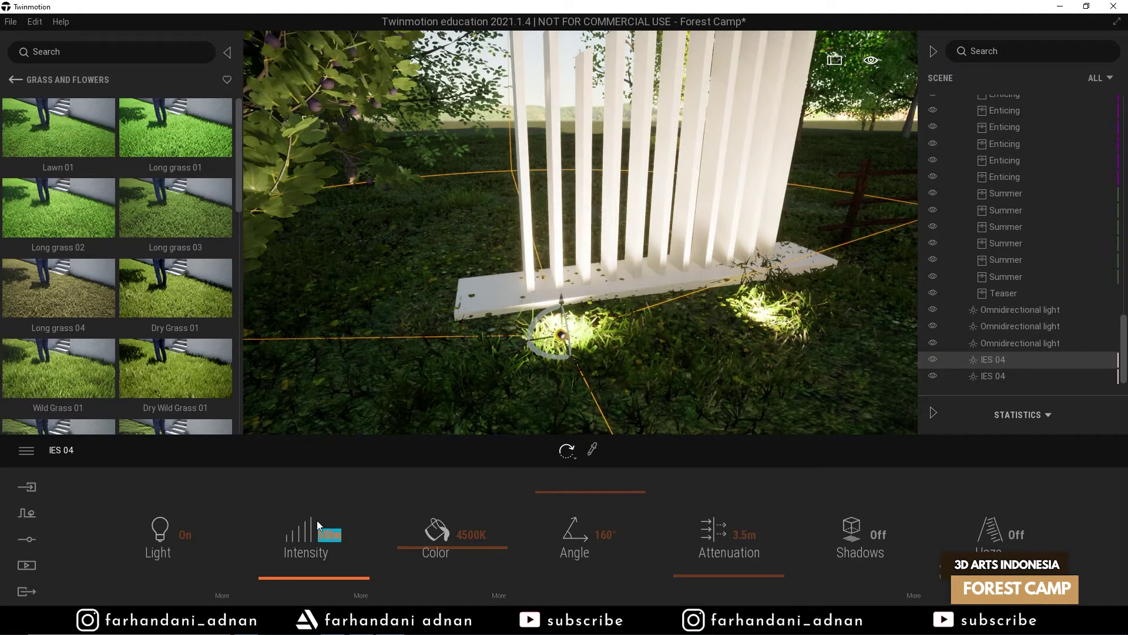
{"action": "type", "text": "3"}
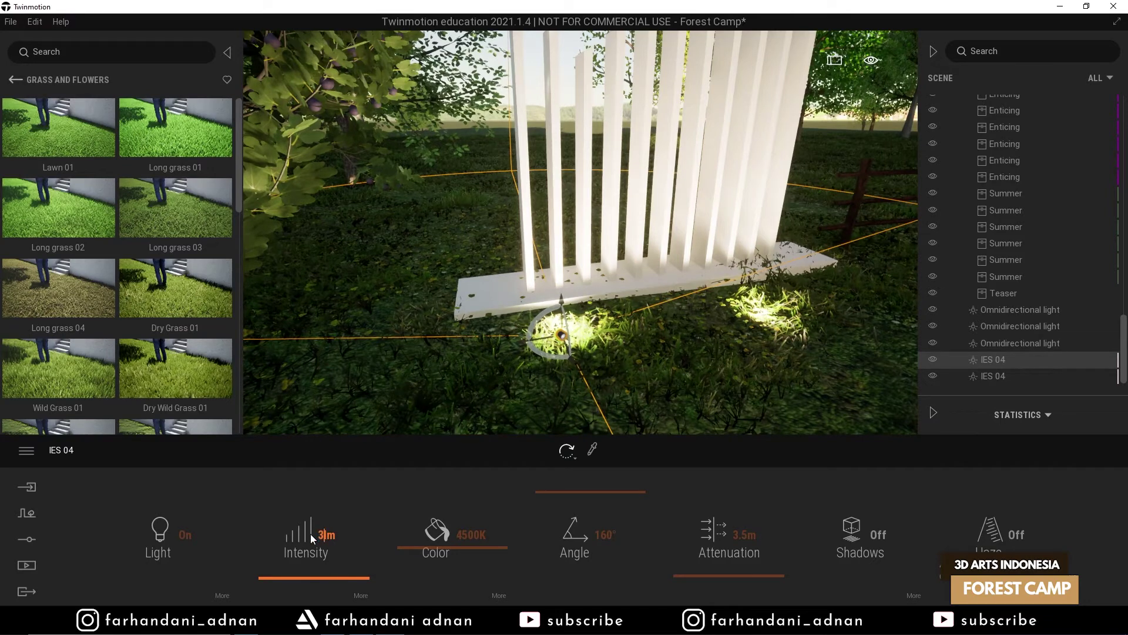
{"action": "type", "text": "0"}
{"action": "key", "text": "Return"}
- Frame the front of the A-frame house, hide the asset library and save the Forest Camp scene
{"action": "left_click_drag", "start_coordinate": [443, 380], "coordinate": [617, 353]}
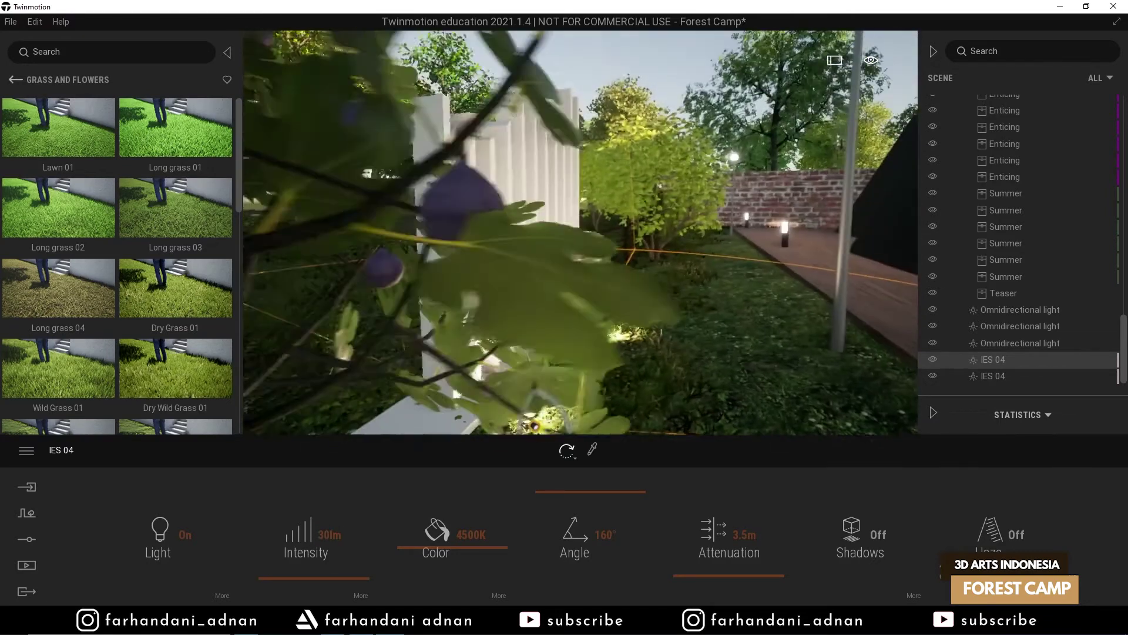
{"action": "key", "text": "s"}
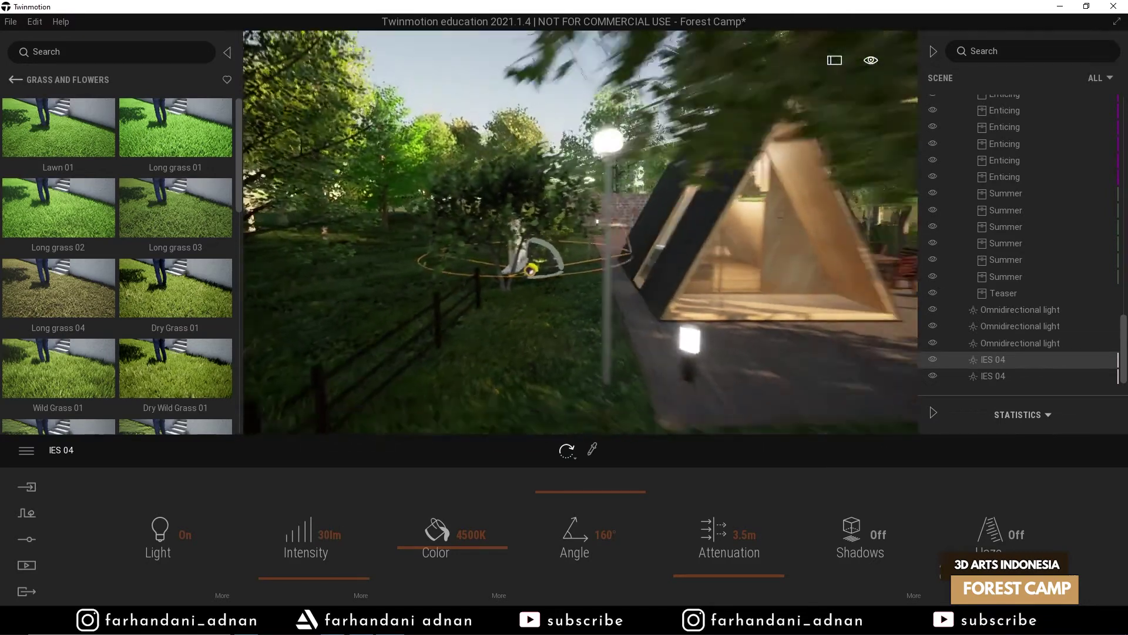
{"action": "key", "text": "s"}
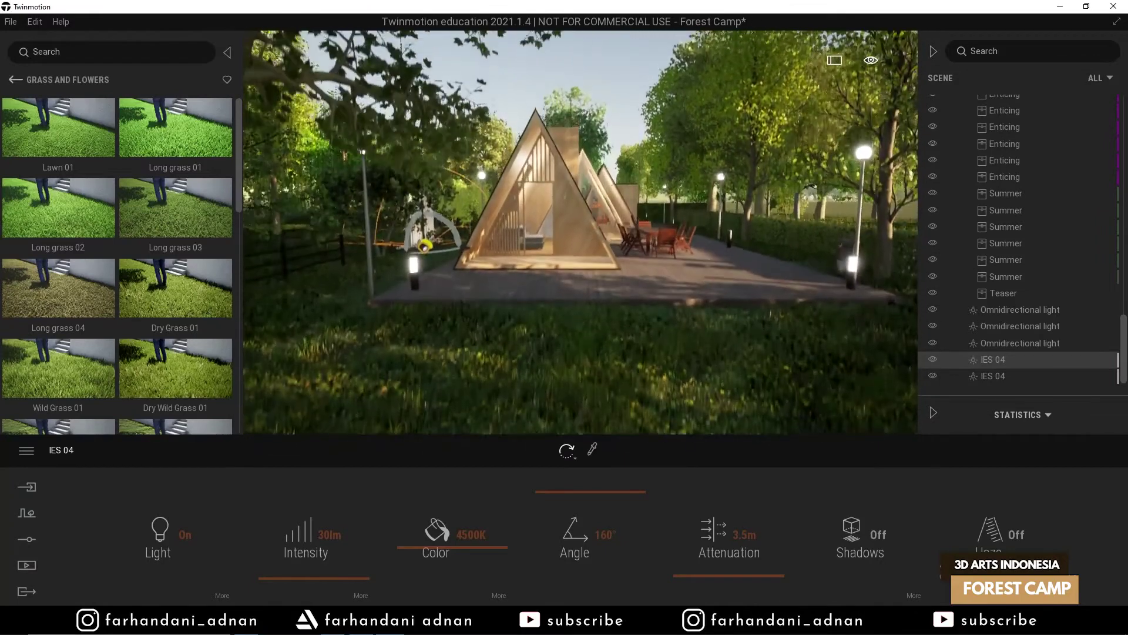
{"action": "left_click", "coordinate": [227, 52]}
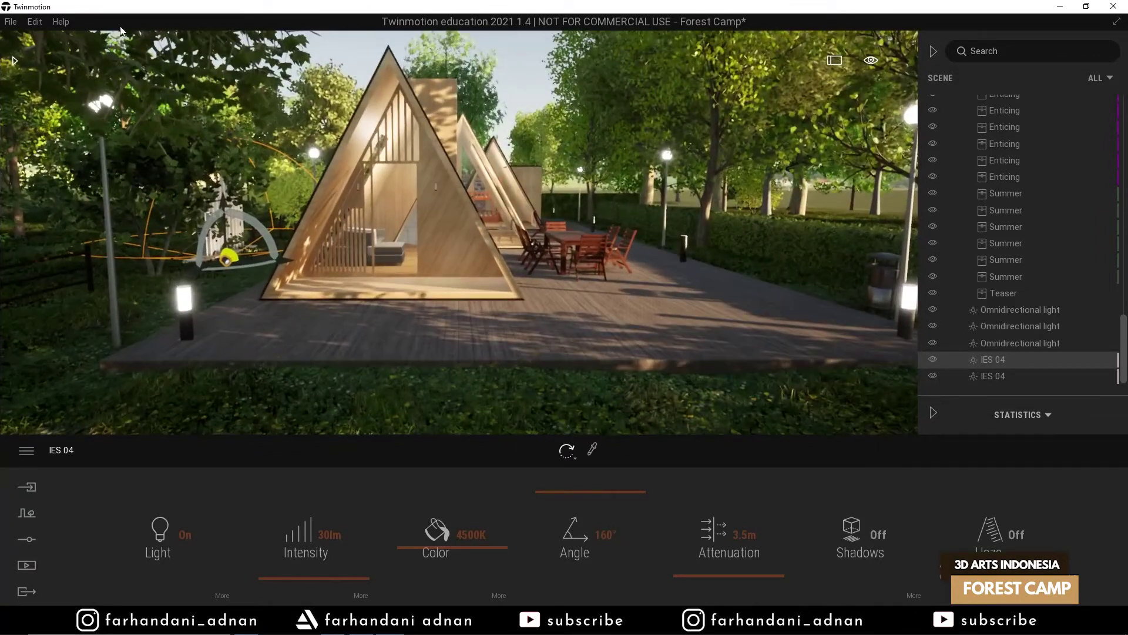
{"action": "left_click", "coordinate": [10, 22]}
{"action": "left_click", "coordinate": [52, 111]}
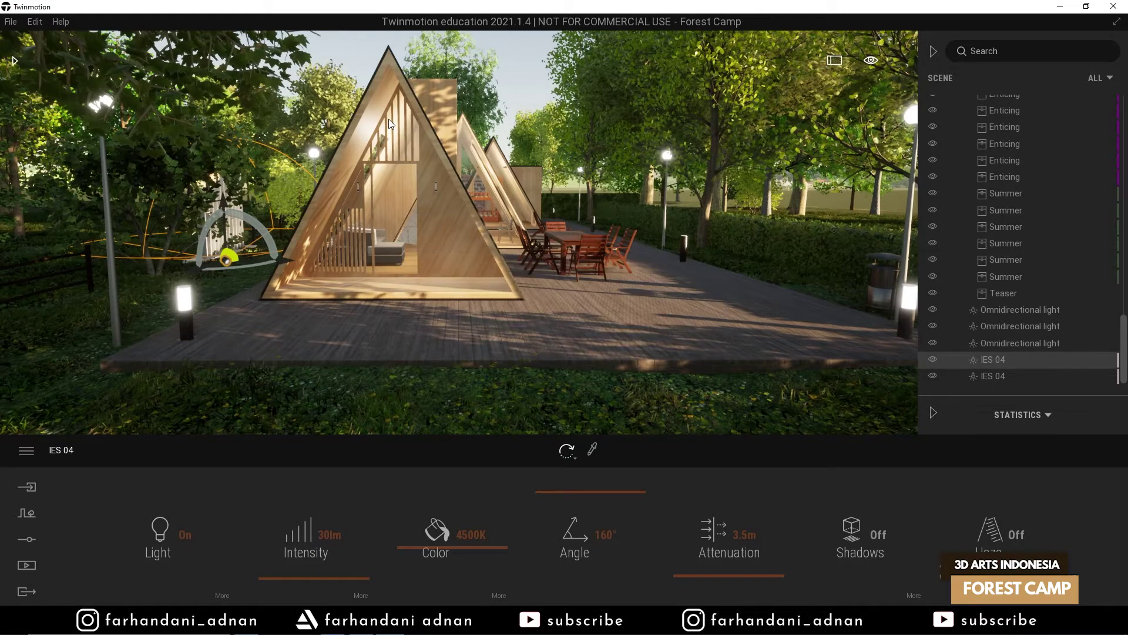
- Set the time of day in the location settings to 07:34 and deselect the IES 04 light
{"action": "left_click", "coordinate": [23, 513]}
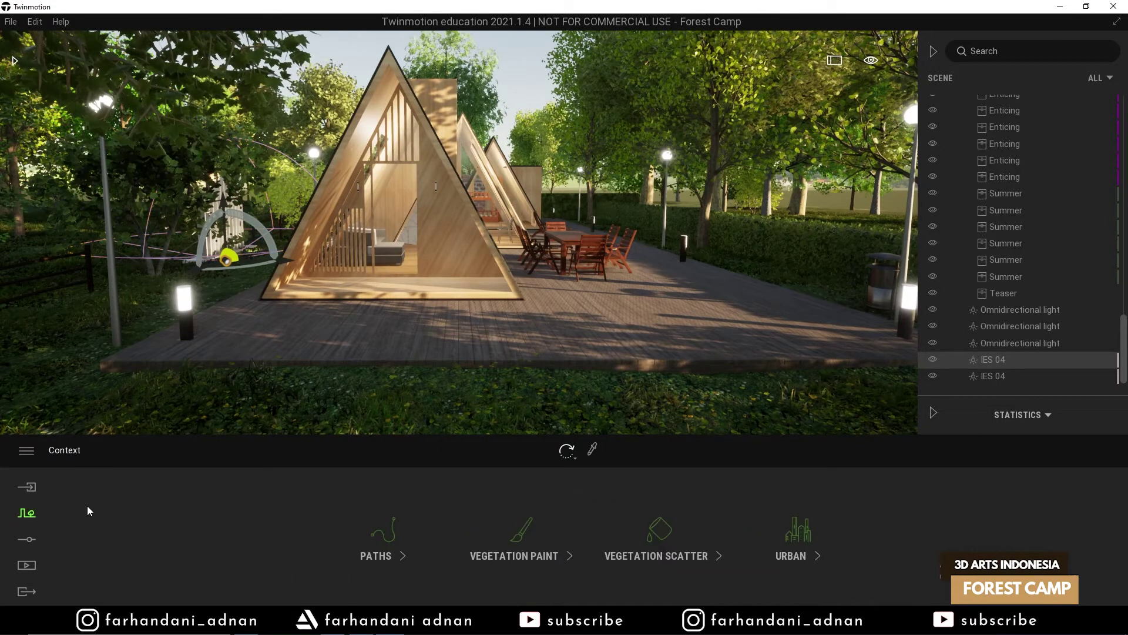
{"action": "left_click", "coordinate": [29, 540]}
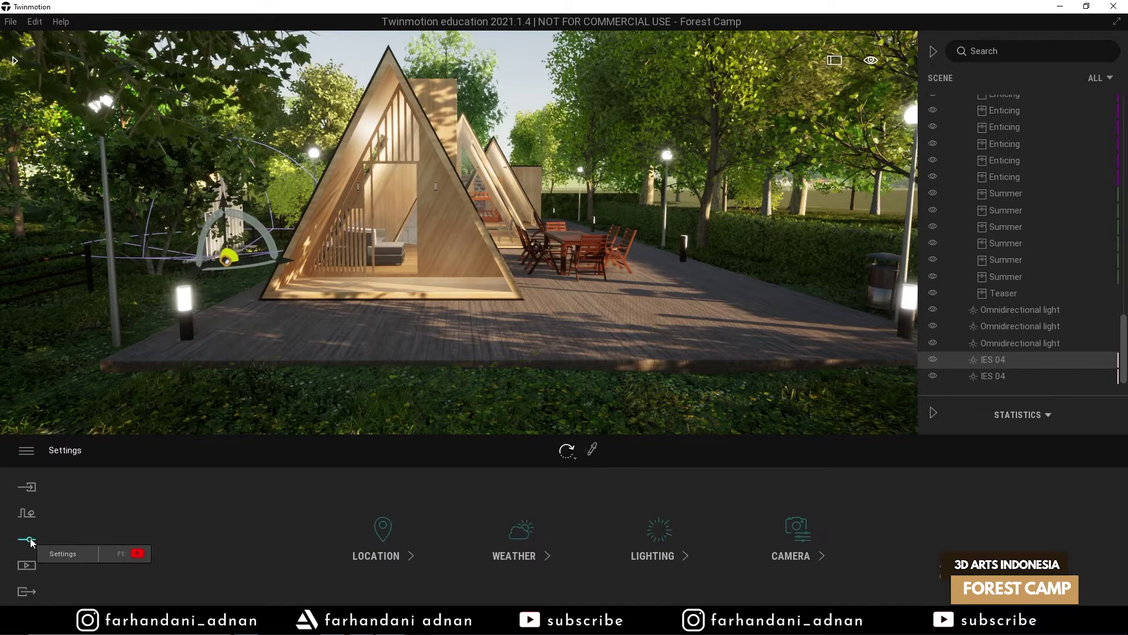
{"action": "left_click", "coordinate": [383, 532]}
{"action": "mouse_move", "coordinate": [635, 511]}
{"action": "left_mouse_down"}
{"action": "mouse_move", "coordinate": [570, 510]}
{"action": "mouse_move", "coordinate": [621, 511]}
{"action": "left_mouse_up"}
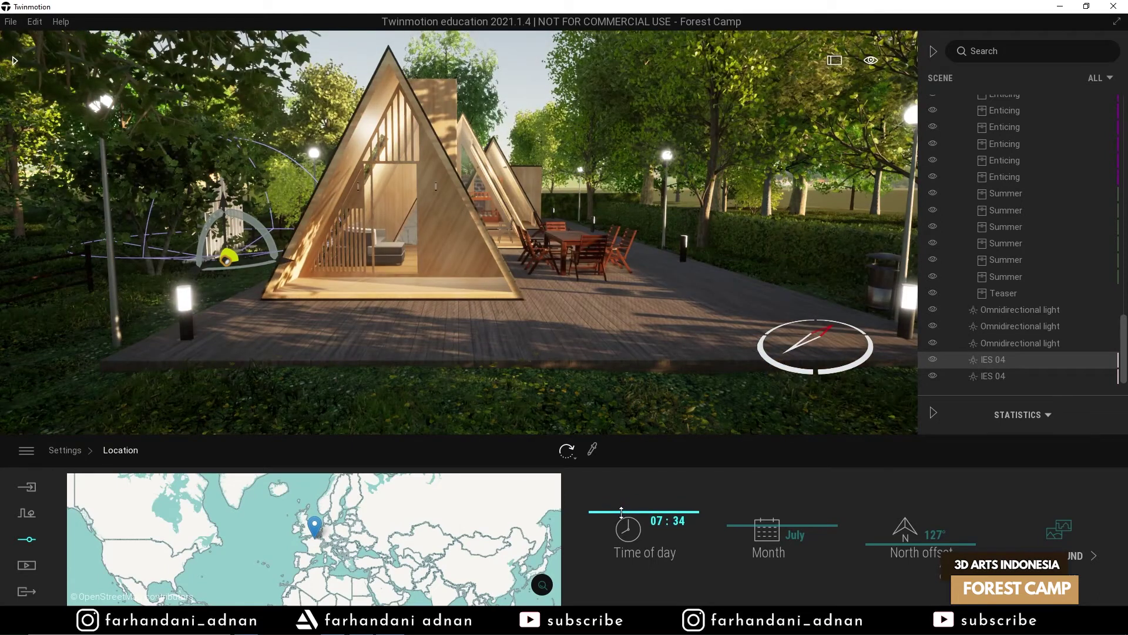
{"action": "mouse_move", "coordinate": [665, 203]}
{"action": "right_mouse_down"}
{"action": "mouse_move", "coordinate": [663, 186]}
{"action": "mouse_move", "coordinate": [666, 199]}
{"action": "right_mouse_up"}
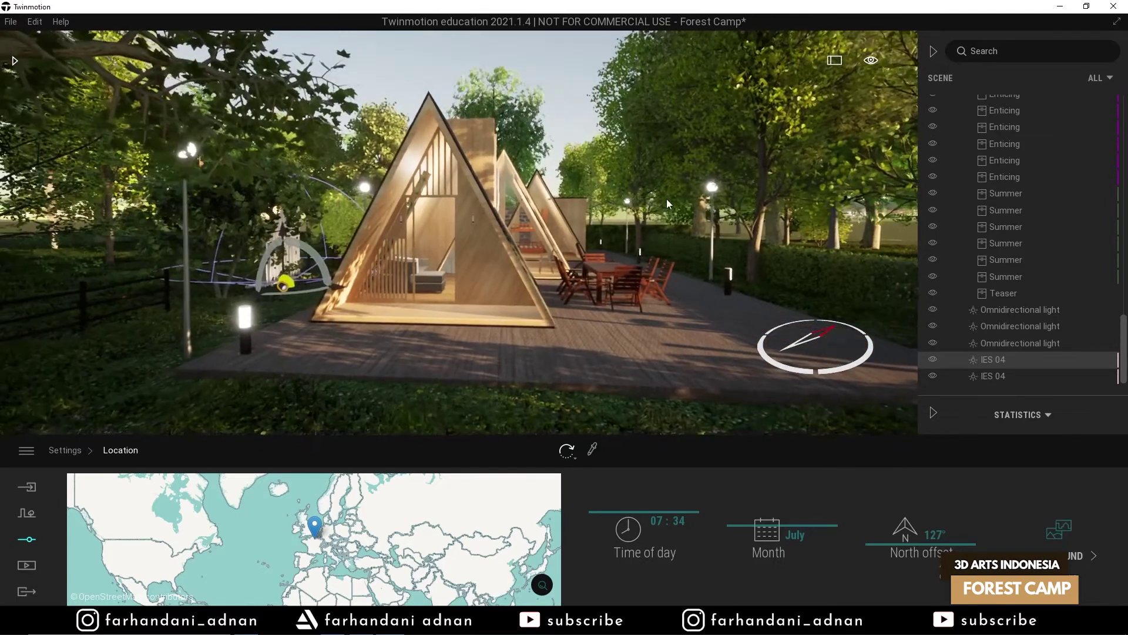
{"action": "left_click", "coordinate": [585, 90]}
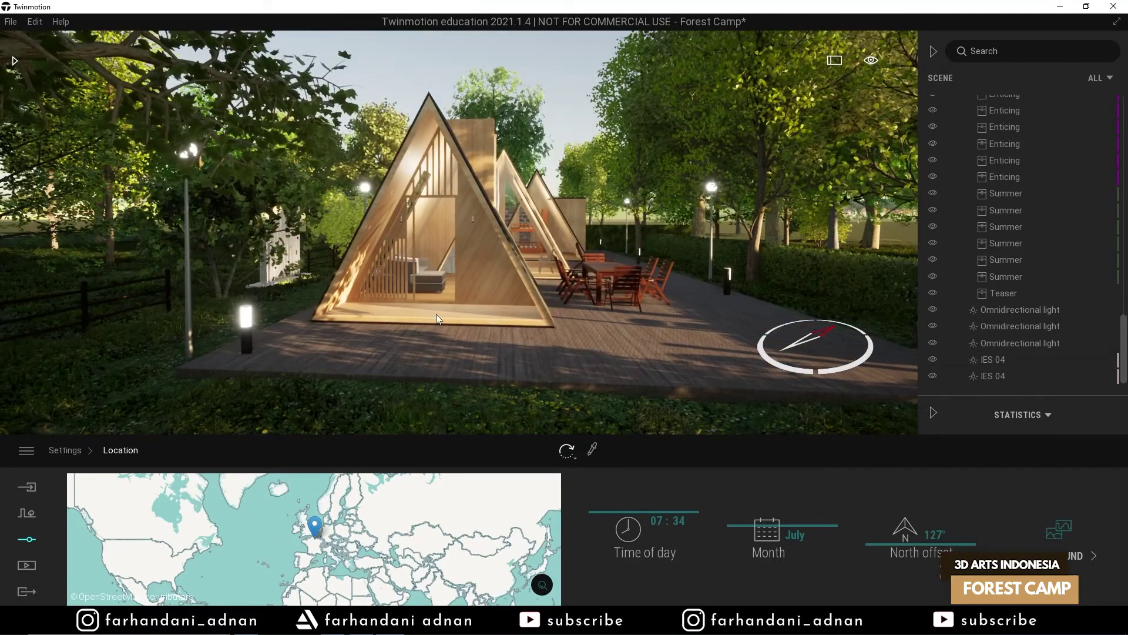
- Adjust the scene lighting's shadow distance to 174 m, judging the shadows around the deck's table and chairs
{"action": "left_click", "coordinate": [27, 516]}
{"action": "left_click", "coordinate": [27, 539]}
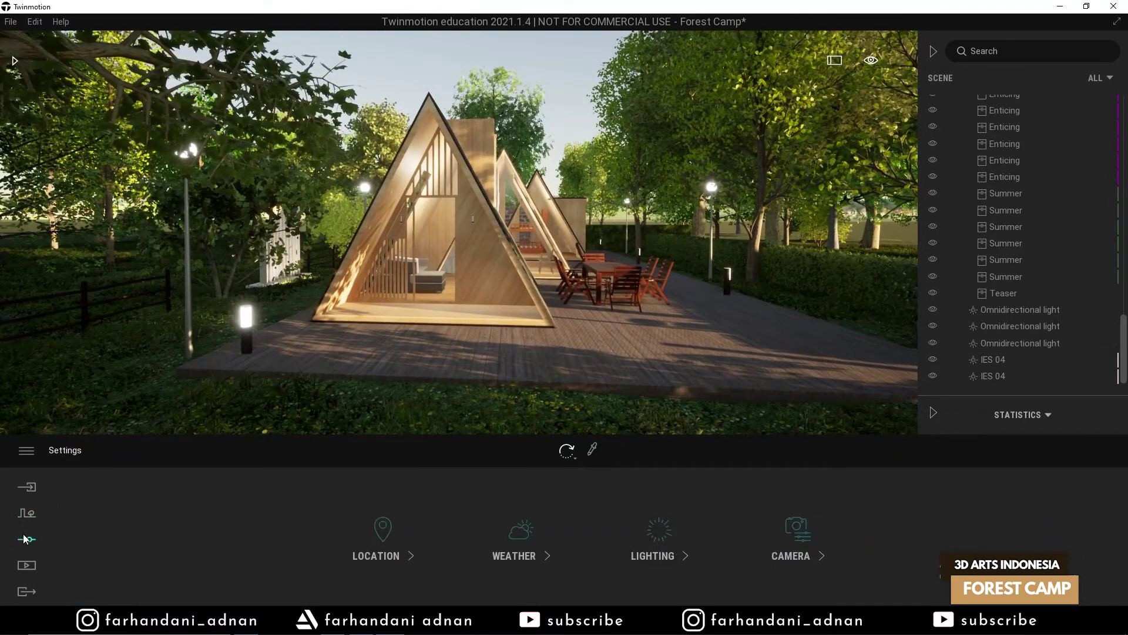
{"action": "left_click", "coordinate": [654, 543]}
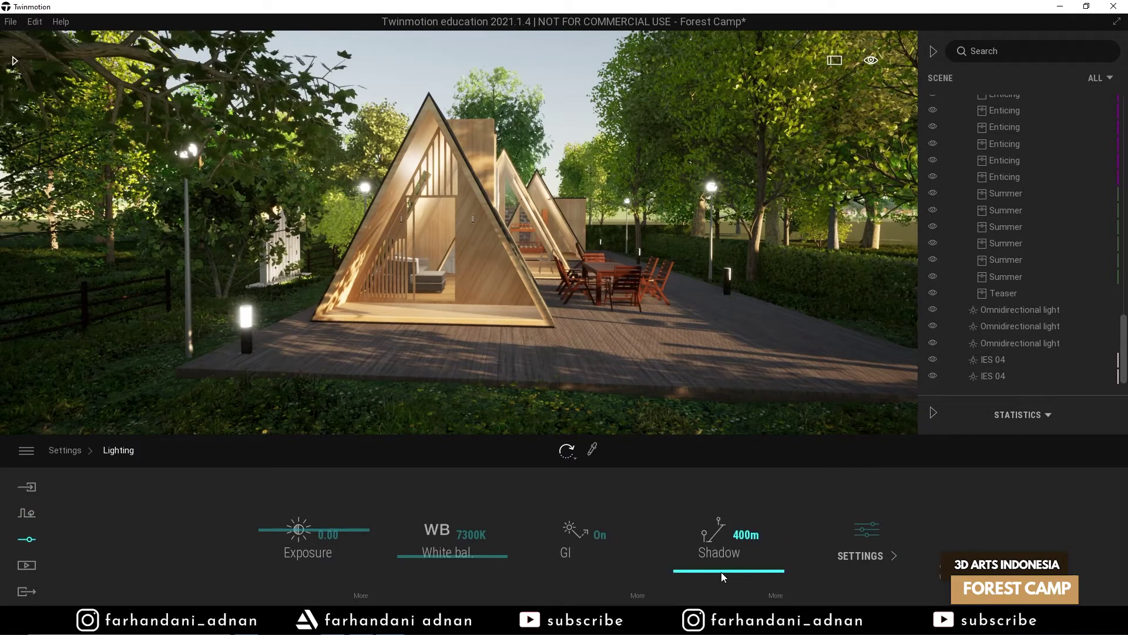
{"action": "left_click_drag", "start_coordinate": [729, 576], "coordinate": [732, 575]}
{"action": "key", "text": "w"}
{"action": "right_click_drag", "start_coordinate": [693, 260], "coordinate": [717, 276]}
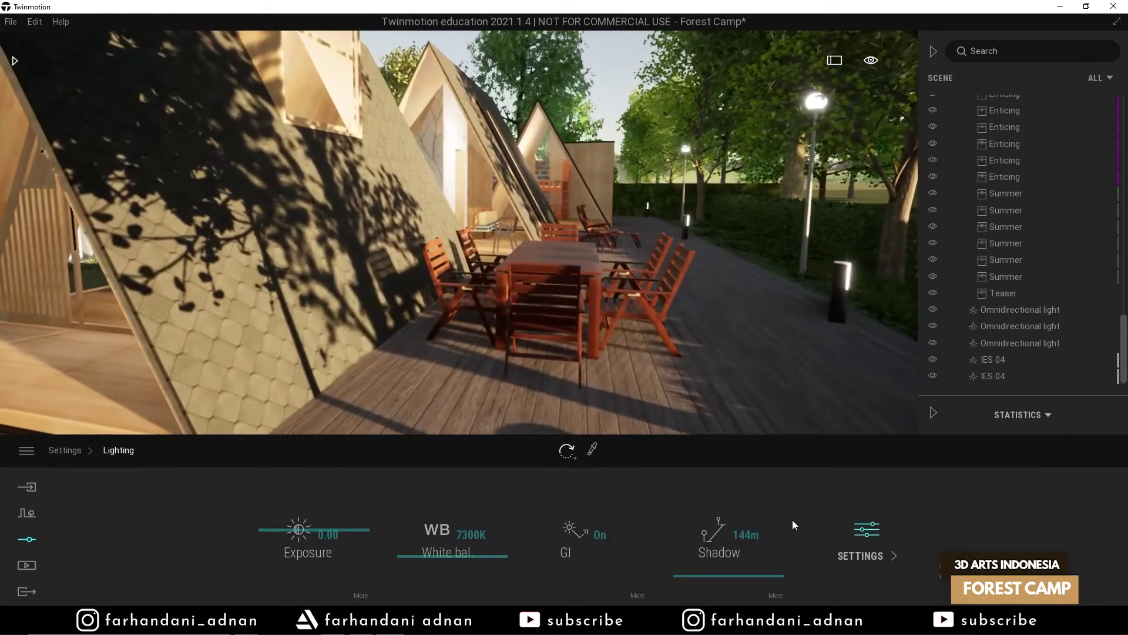
{"action": "mouse_move", "coordinate": [709, 569]}
{"action": "left_mouse_down"}
{"action": "mouse_move", "coordinate": [716, 524]}
{"action": "mouse_move", "coordinate": [699, 569]}
{"action": "mouse_move", "coordinate": [699, 536]}
{"action": "mouse_move", "coordinate": [699, 563]}
{"action": "left_mouse_up"}
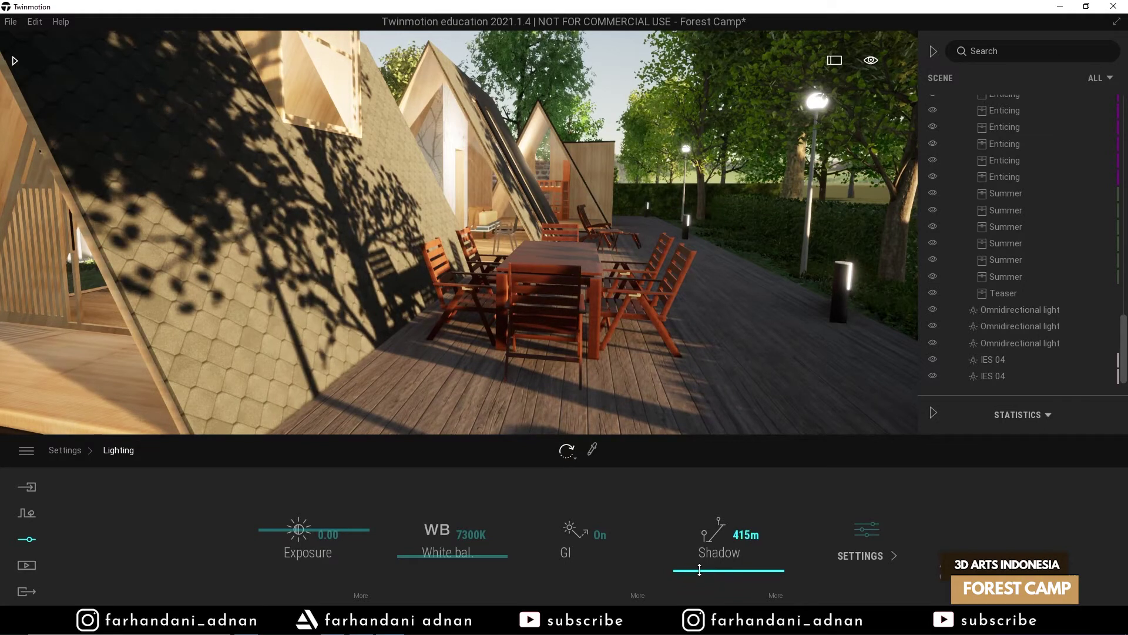
{"action": "left_click_drag", "start_coordinate": [701, 566], "coordinate": [701, 574]}
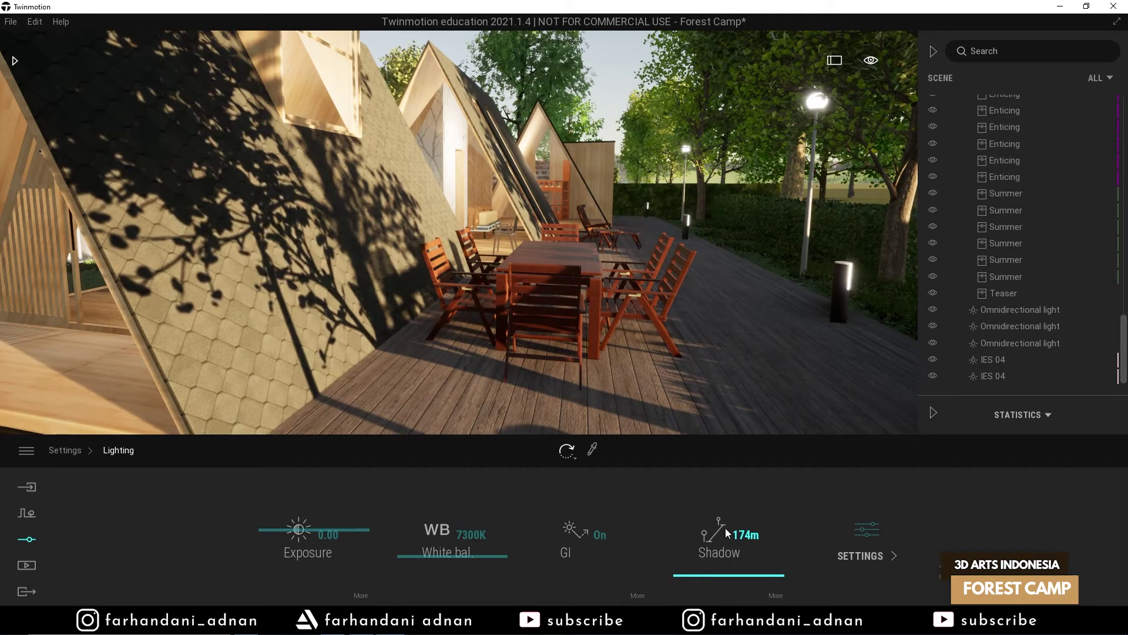
- Examine the A-frame house, deck and surrounding lamps from several viewpoints under the current lighting
{"action": "key", "text": "s"}
{"action": "right_click_drag", "start_coordinate": [737, 283], "coordinate": [694, 256]}
{"action": "key", "text": "s"}
{"action": "key", "text": "w"}
{"action": "key", "text": "e"}
{"action": "key", "text": "w"}
{"action": "key", "text": "s"}
{"action": "key", "text": "e"}
{"action": "key", "text": "s"}
{"action": "key", "text": "q"}
- Select all the Omnidirectional and IES 04 lights in the scene graph and move them into the Misc folder
{"action": "left_click", "coordinate": [1021, 310]}
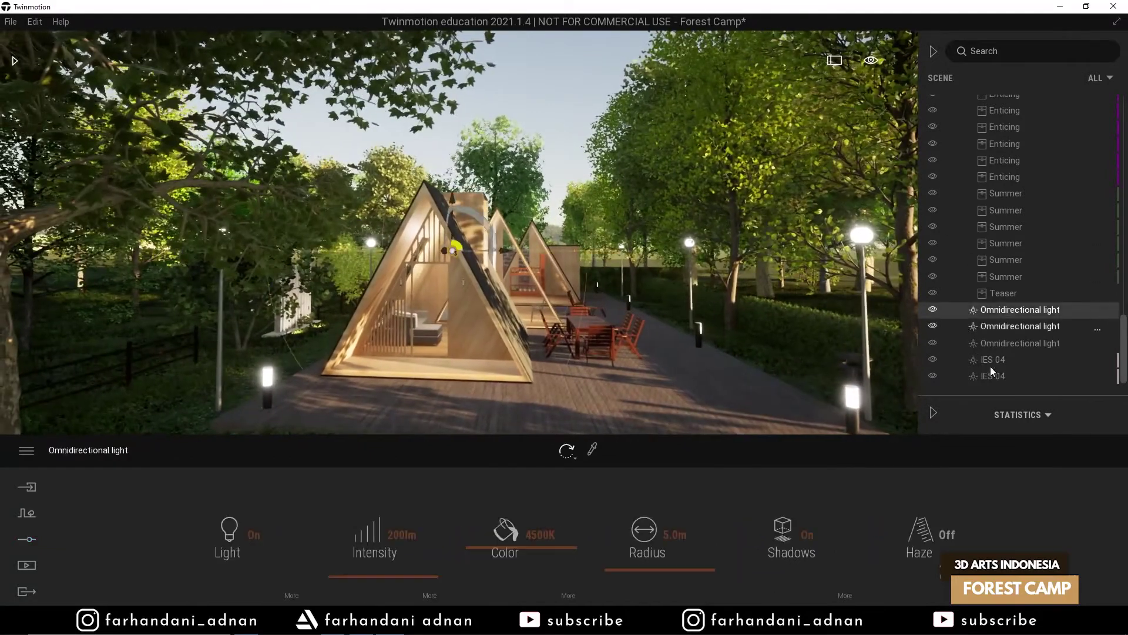
{"action": "left_click", "coordinate": [993, 376], "text": "shift"}
{"action": "scroll", "coordinate": [1002, 367], "scroll_direction": "up", "scroll_amount": 2}
{"action": "scroll", "coordinate": [1002, 367], "scroll_direction": "down", "scroll_amount": 2}
{"action": "left_click_drag", "start_coordinate": [1002, 347], "coordinate": [999, 214]}
- Collapse the Misc, Vegetasi, Forest House.fbx and Import folders in the scene graph and deselect the lights
{"action": "scroll", "coordinate": [985, 201], "scroll_direction": "up", "scroll_amount": 10}
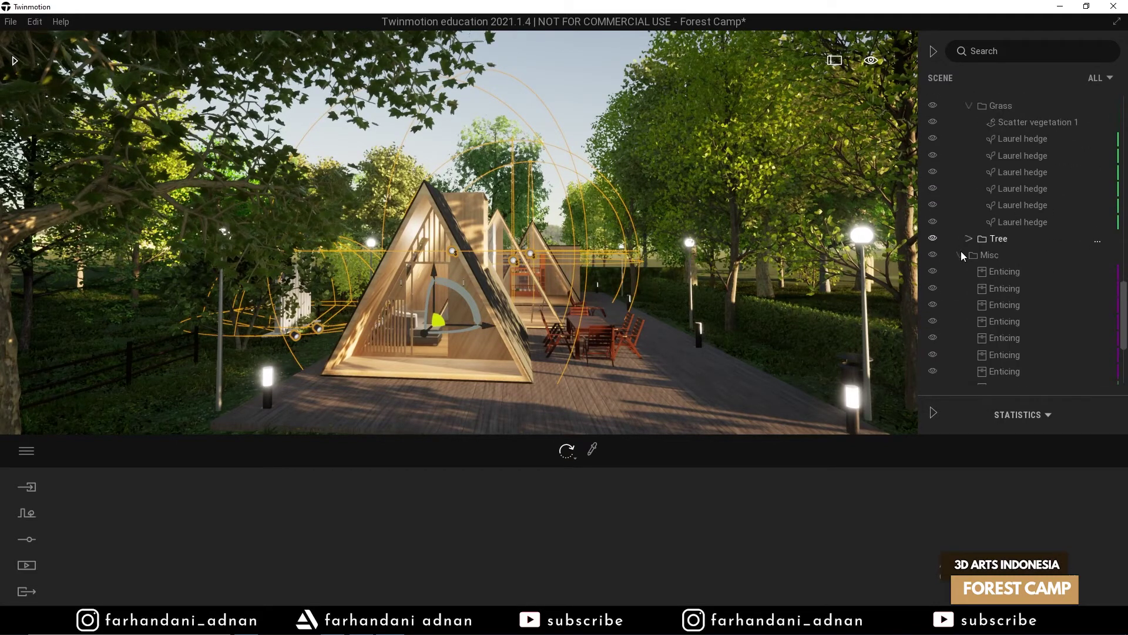
{"action": "left_click", "coordinate": [968, 271]}
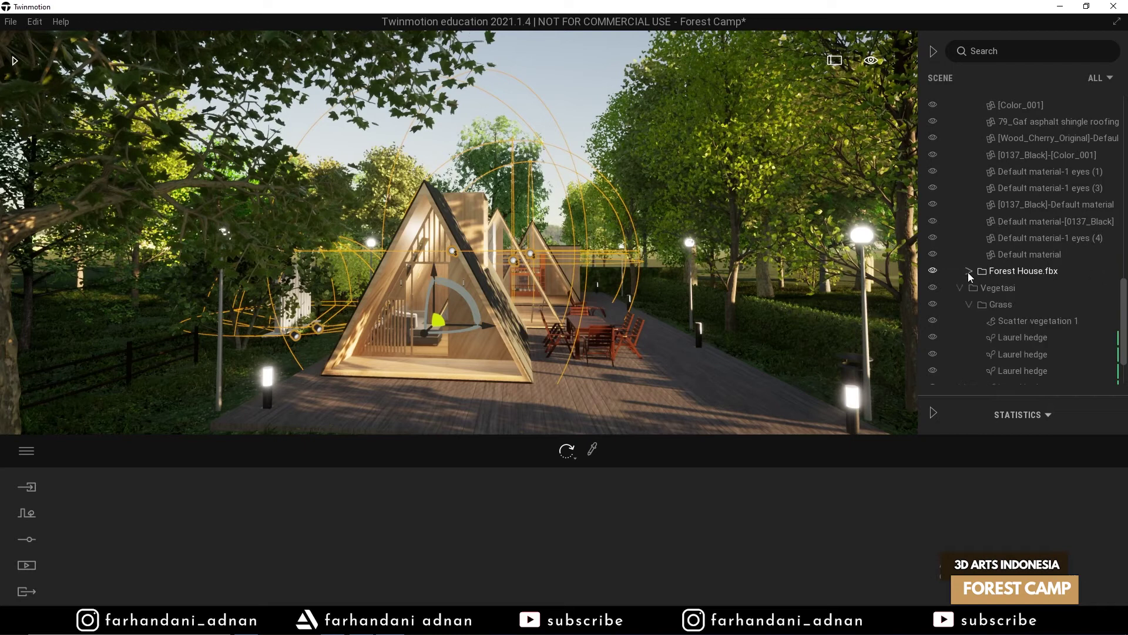
{"action": "scroll", "coordinate": [976, 254], "scroll_direction": "up", "scroll_amount": 10}
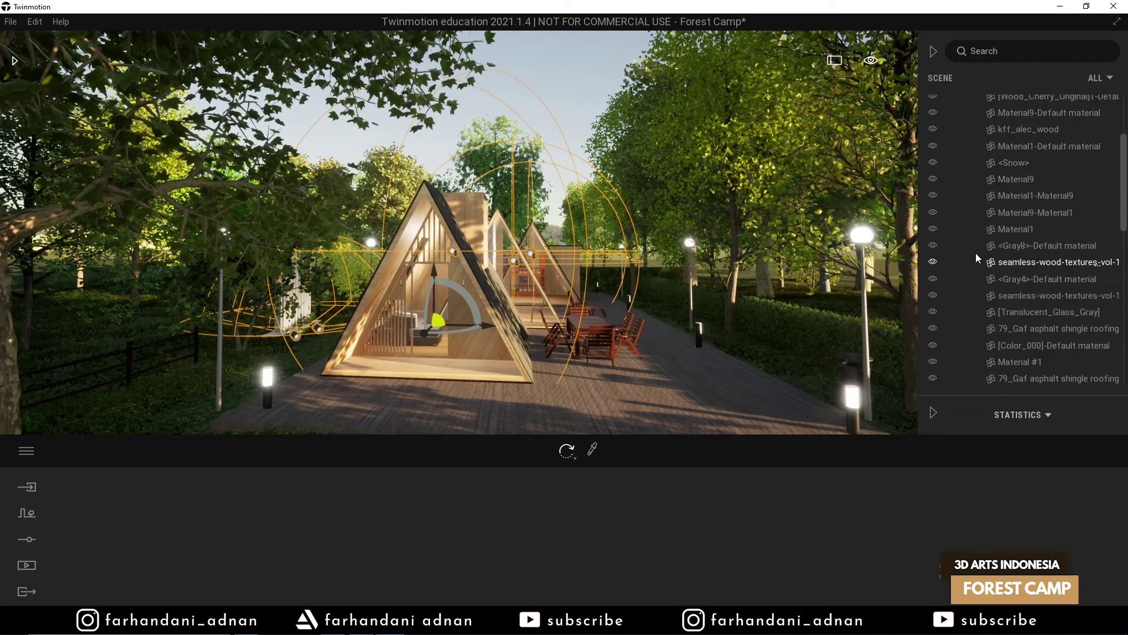
{"action": "left_click", "coordinate": [961, 138]}
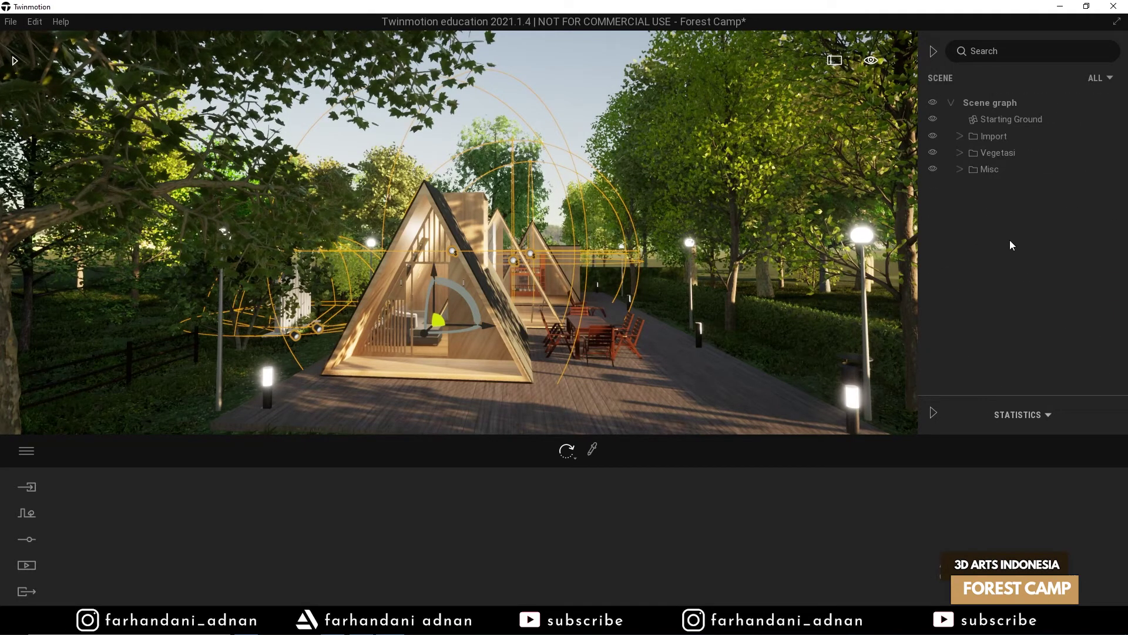
{"action": "left_click", "coordinate": [346, 141]}
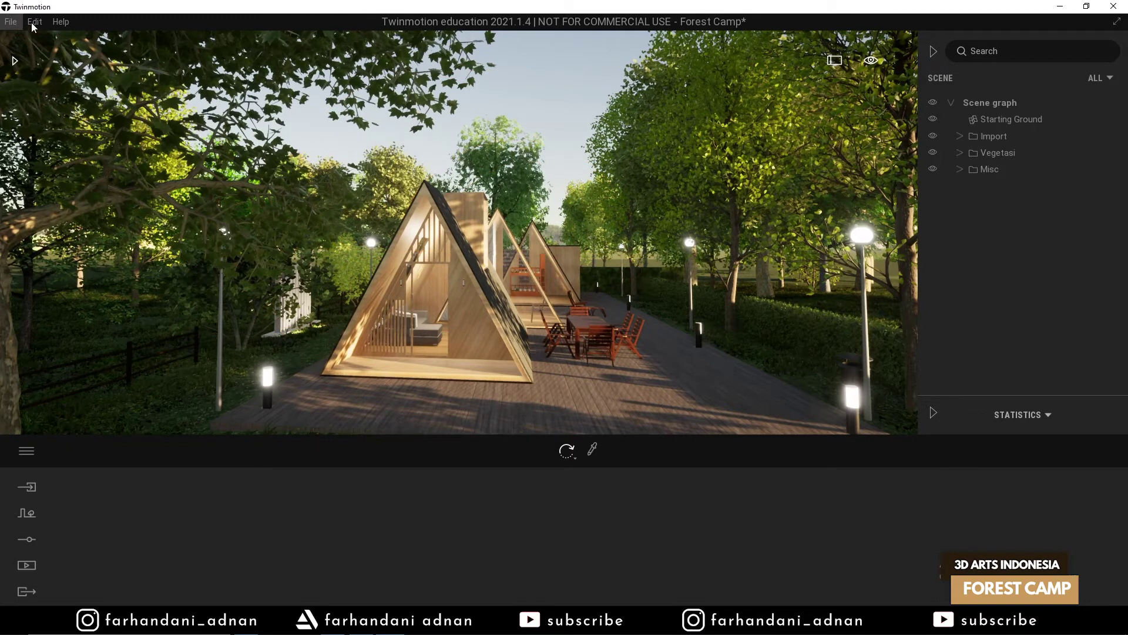
- Import the Skysphere FBX model from the project's Asset > Model > FBX folder, keeping the default geometry options
{"action": "left_click", "coordinate": [10, 24]}
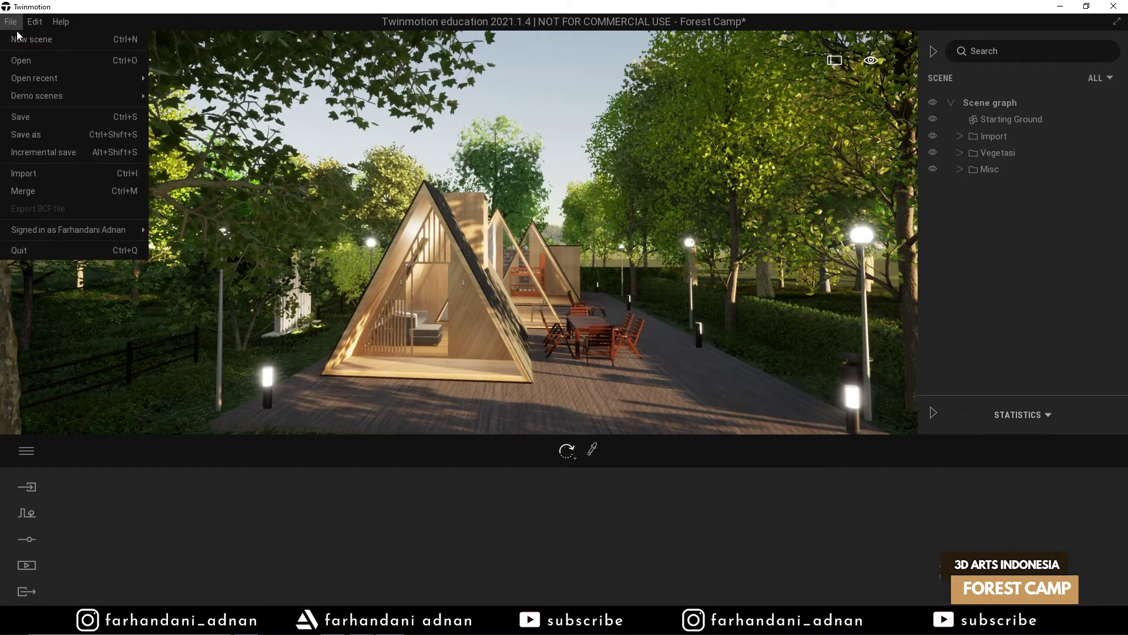
{"action": "left_click", "coordinate": [29, 490]}
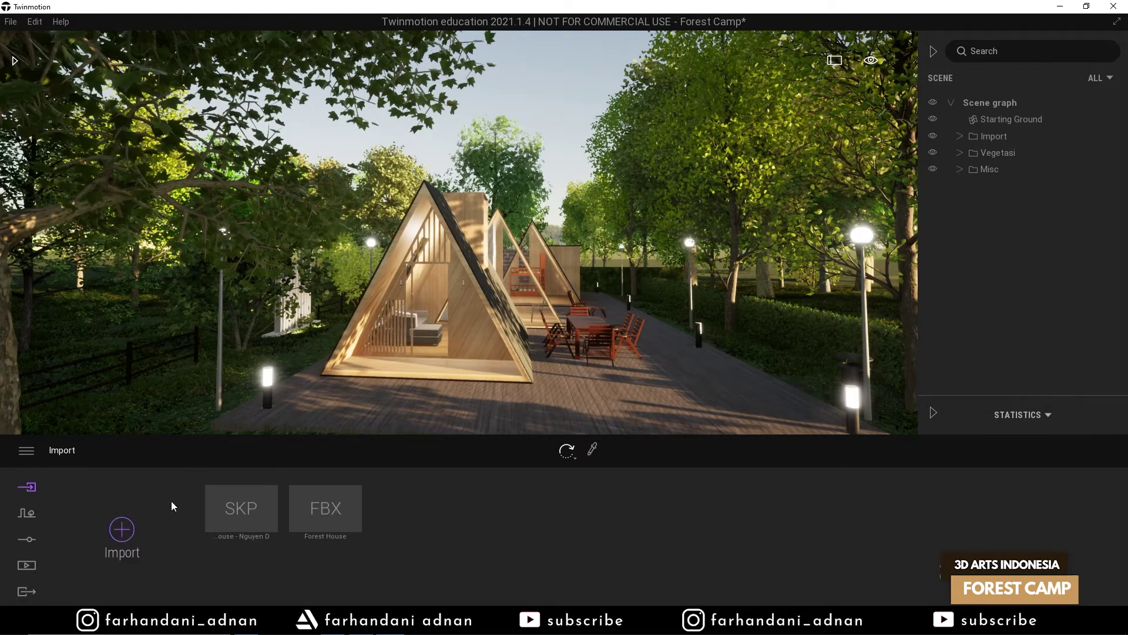
{"action": "left_click", "coordinate": [120, 528]}
{"action": "left_click", "coordinate": [614, 278]}
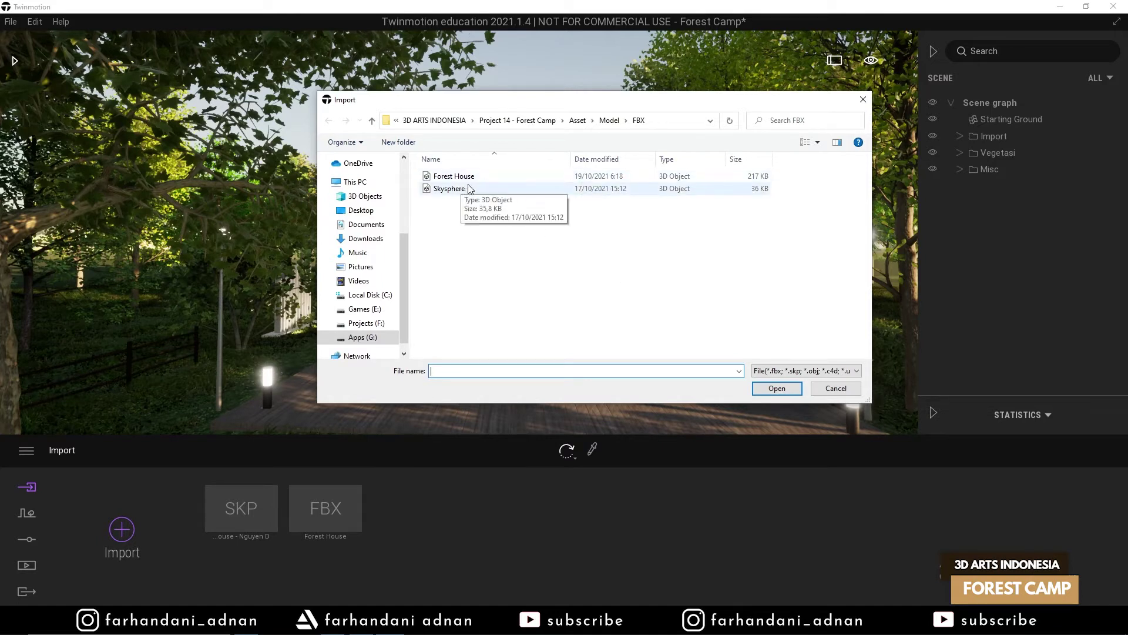
{"action": "left_click", "coordinate": [577, 120]}
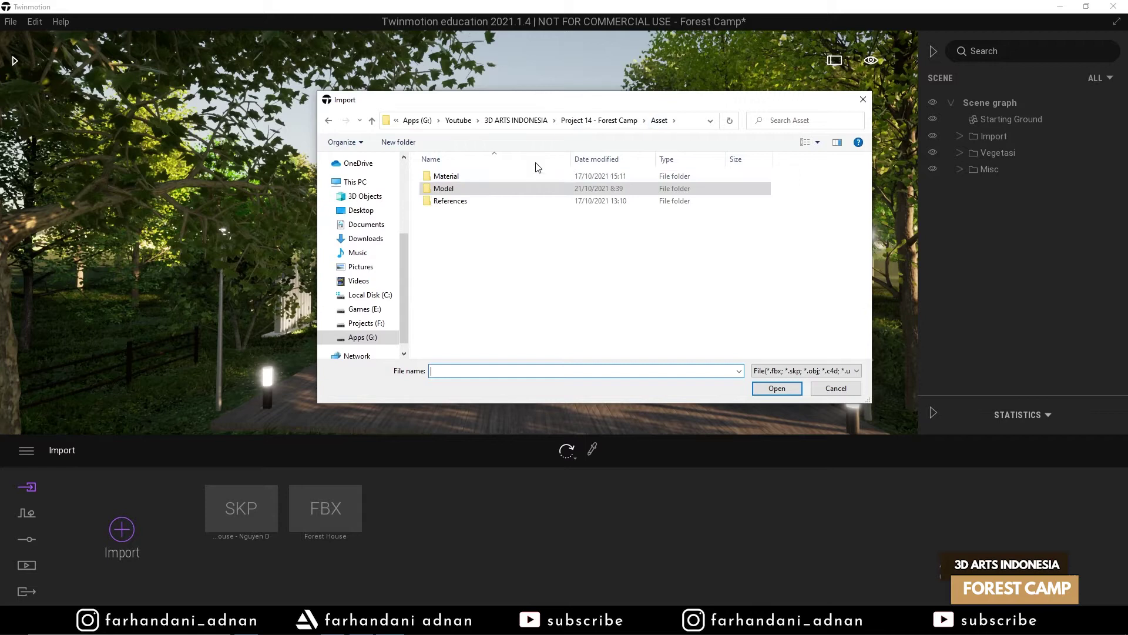
{"action": "double_click", "coordinate": [442, 188]}
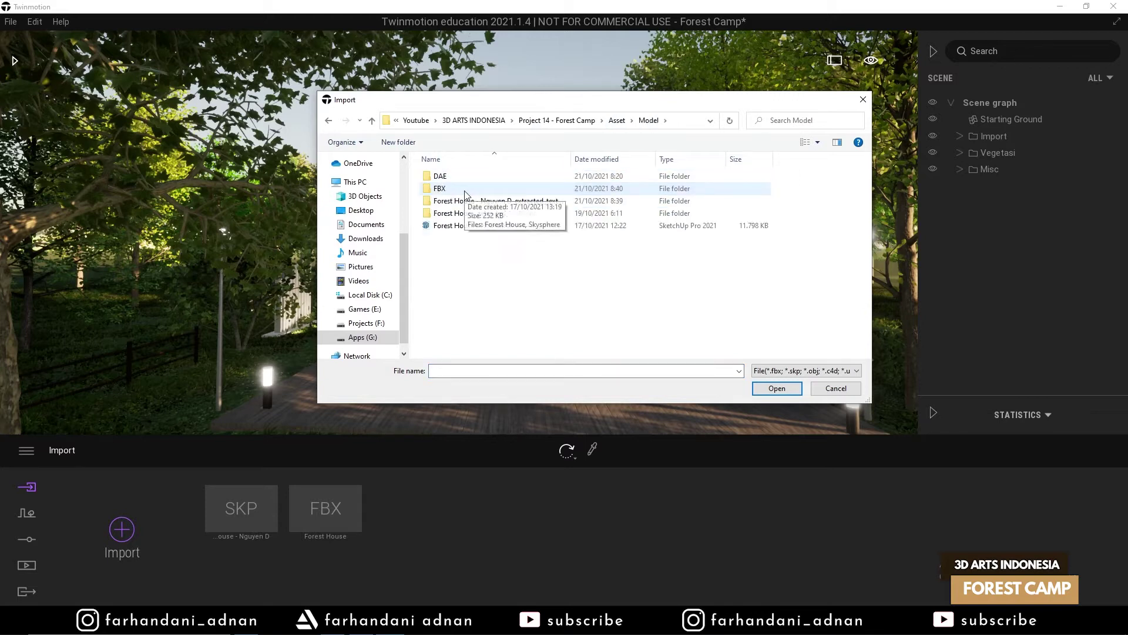
{"action": "double_click", "coordinate": [445, 191]}
{"action": "left_click", "coordinate": [446, 189]}
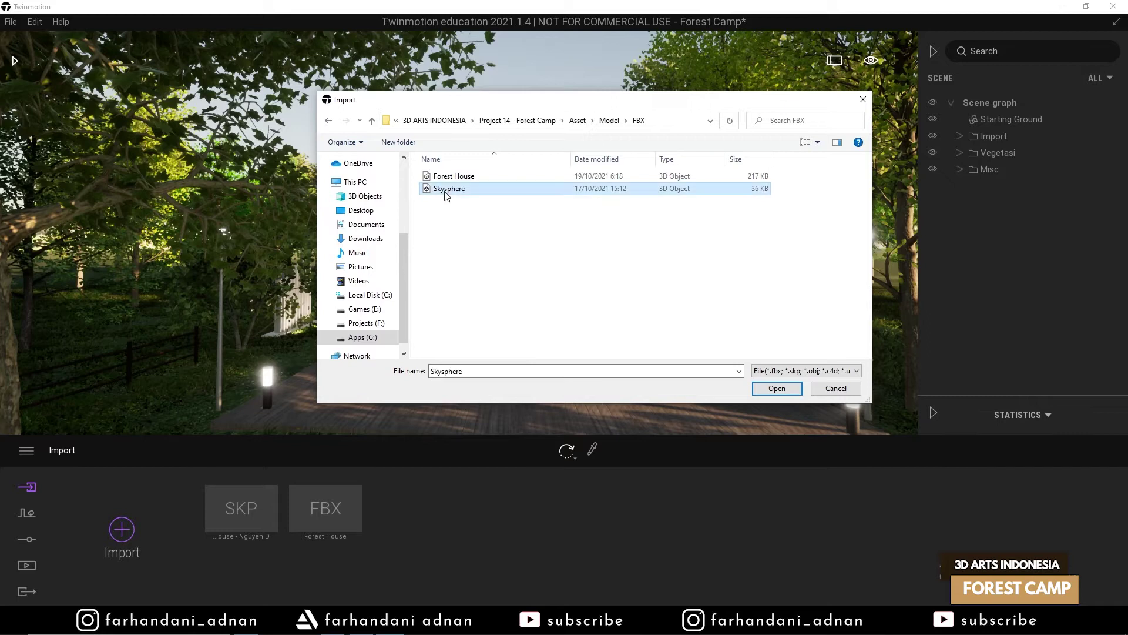
{"action": "left_click", "coordinate": [759, 393]}
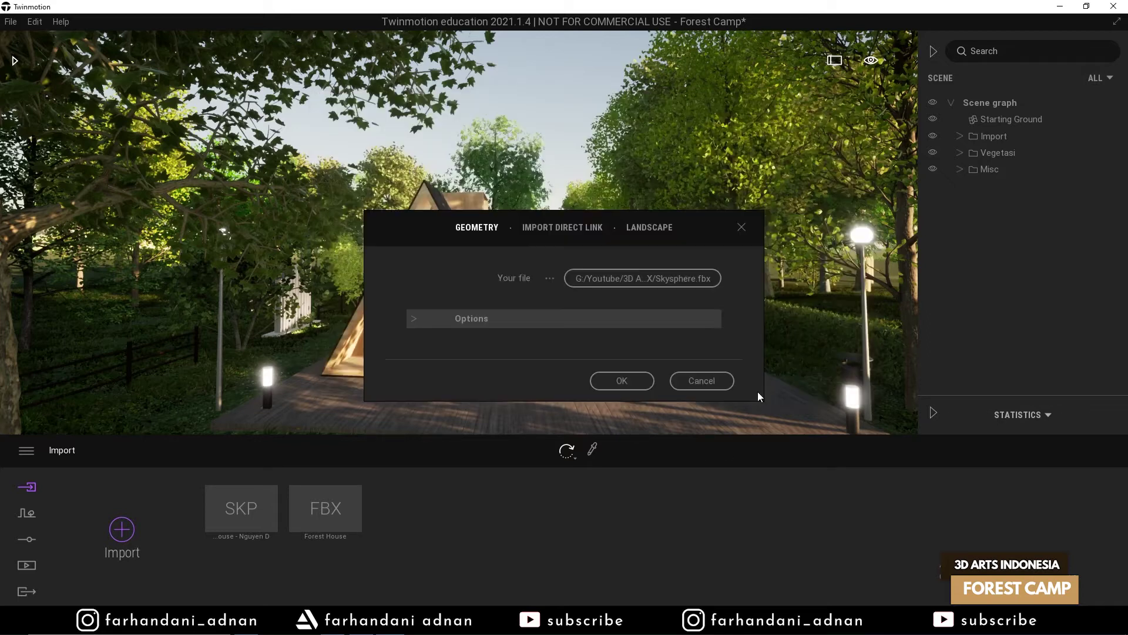
{"action": "left_click", "coordinate": [434, 323]}
{"action": "left_click", "coordinate": [434, 323]}
{"action": "left_click", "coordinate": [613, 383]}
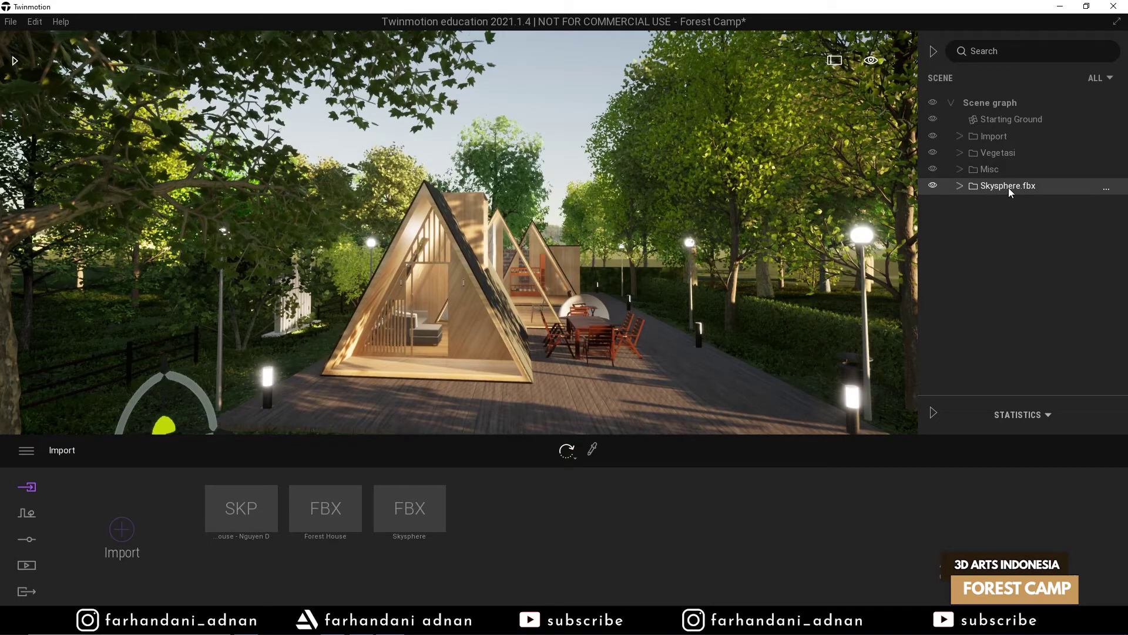
- Select the imported Skysphere on the deck and inspect it from outside and inside around the outdoor chairs
{"action": "key", "text": "w"}
{"action": "right_click_drag", "start_coordinate": [570, 281], "coordinate": [635, 365]}
{"action": "key", "text": "w"}
{"action": "key", "text": "e"}
{"action": "left_click", "coordinate": [580, 268]}
{"action": "right_click_drag", "start_coordinate": [590, 266], "coordinate": [588, 291]}
{"action": "key", "text": "a"}
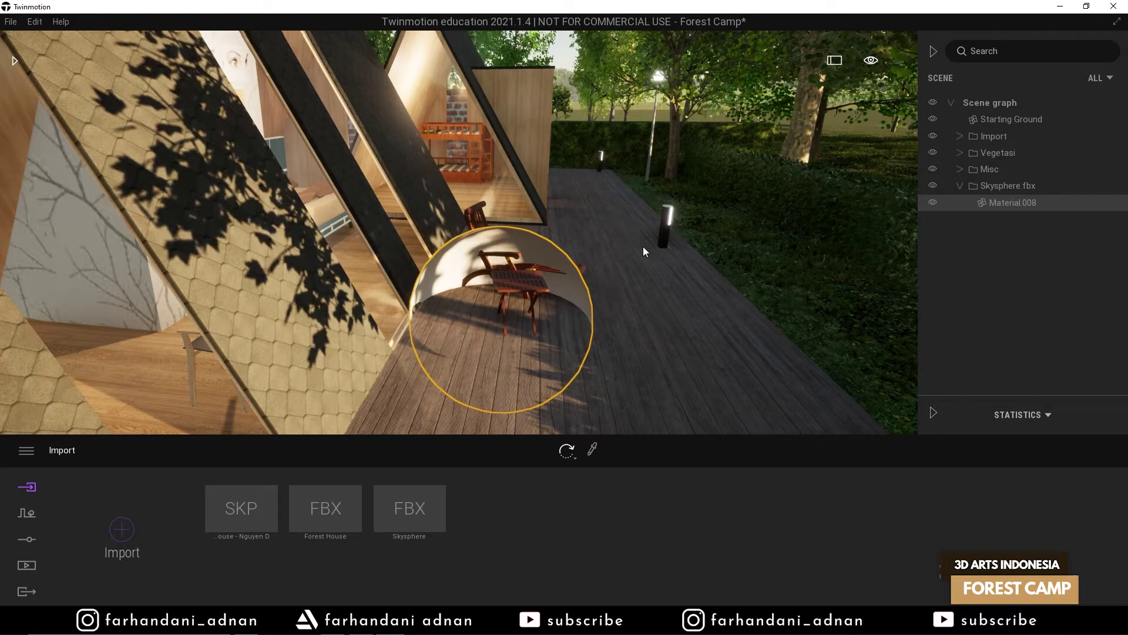
{"action": "left_click_drag", "start_coordinate": [643, 246], "coordinate": [493, 196]}
{"action": "key", "text": "w"}
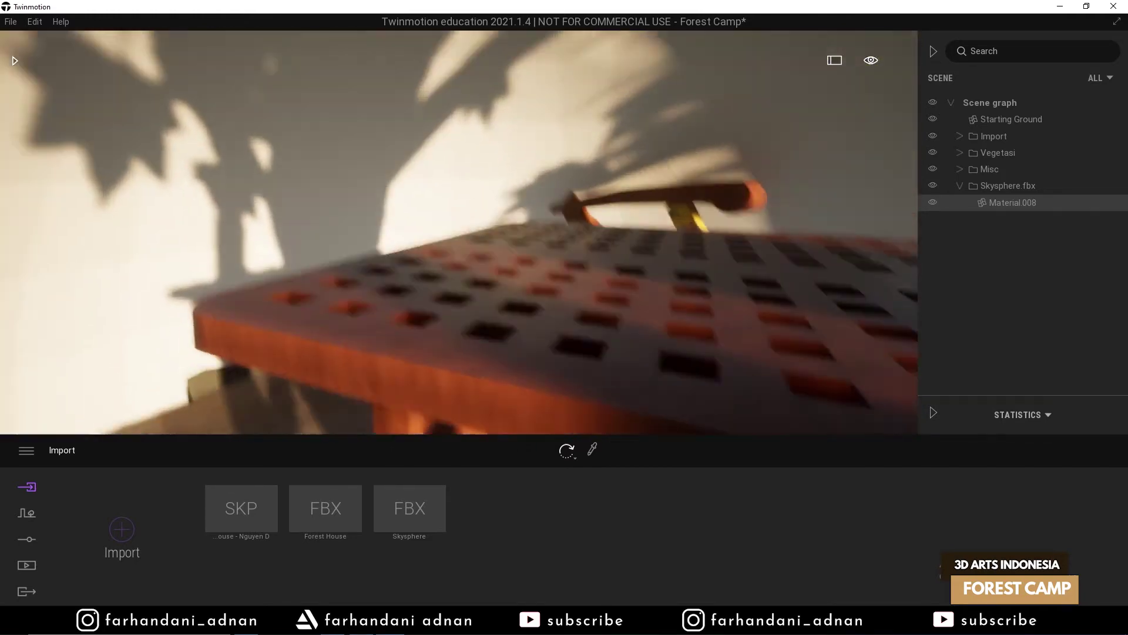
{"action": "mouse_move", "coordinate": [493, 197]}
{"action": "right_mouse_down"}
{"action": "mouse_move", "coordinate": [564, 188]}
{"action": "mouse_move", "coordinate": [499, 191]}
{"action": "right_mouse_up"}
{"action": "right_click_drag", "start_coordinate": [675, 154], "coordinate": [588, 142]}
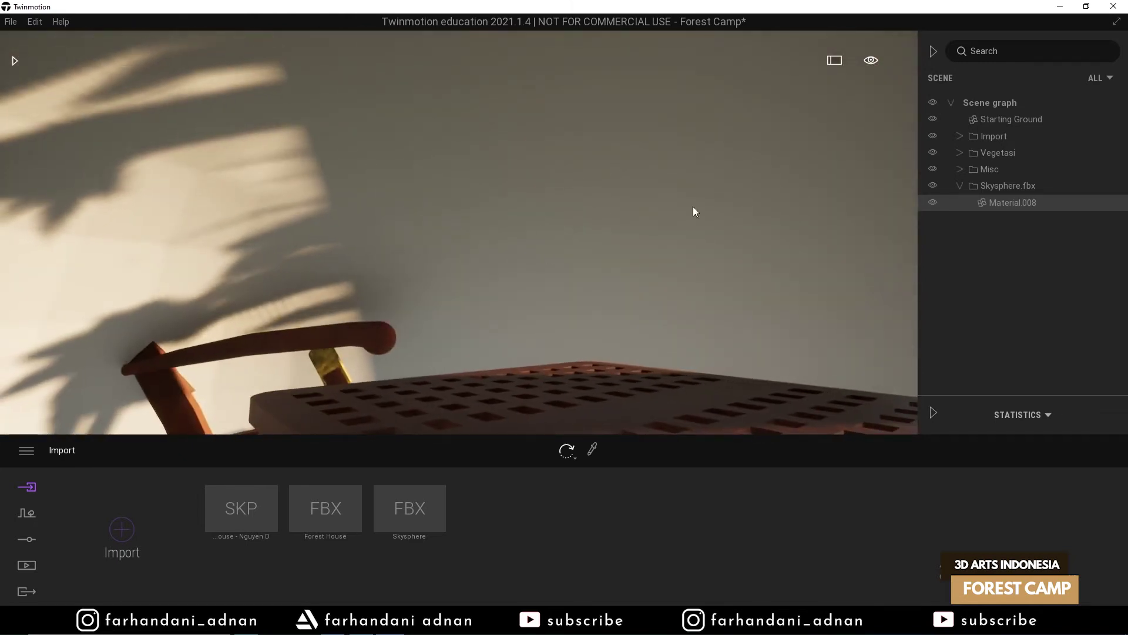
{"action": "right_click_drag", "start_coordinate": [458, 232], "coordinate": [493, 236]}
{"action": "key", "text": "s"}
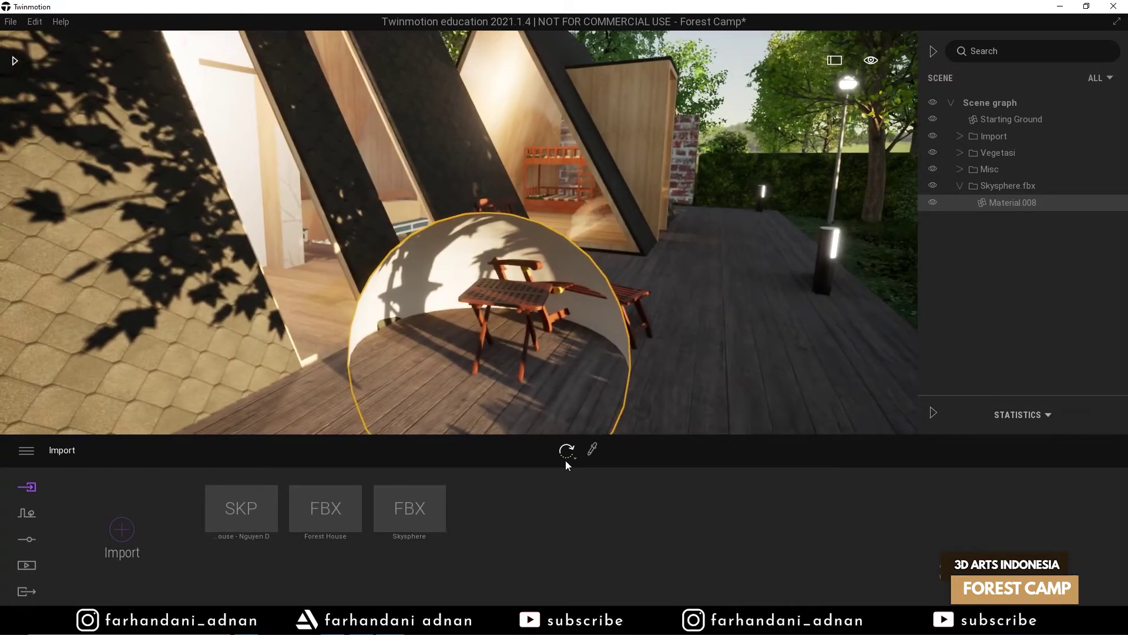
- Try the Scale and Move tools on the Skysphere's Material.008 object
{"action": "mouse_move", "coordinate": [565, 461]}
{"action": "left_click", "coordinate": [568, 388]}
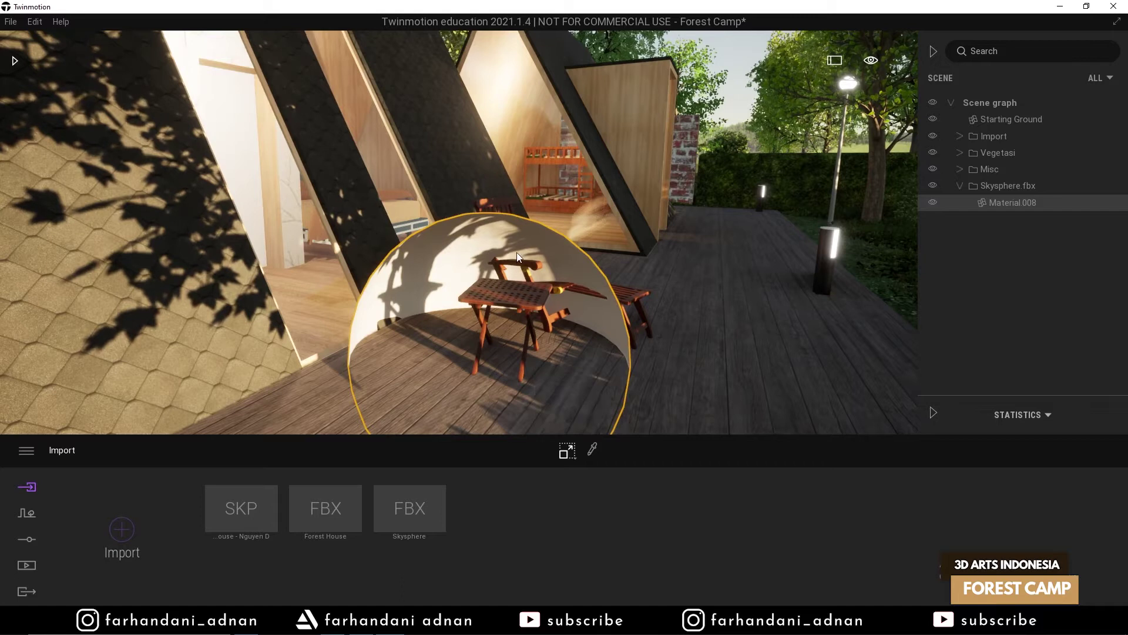
{"action": "double_click", "coordinate": [1006, 202]}
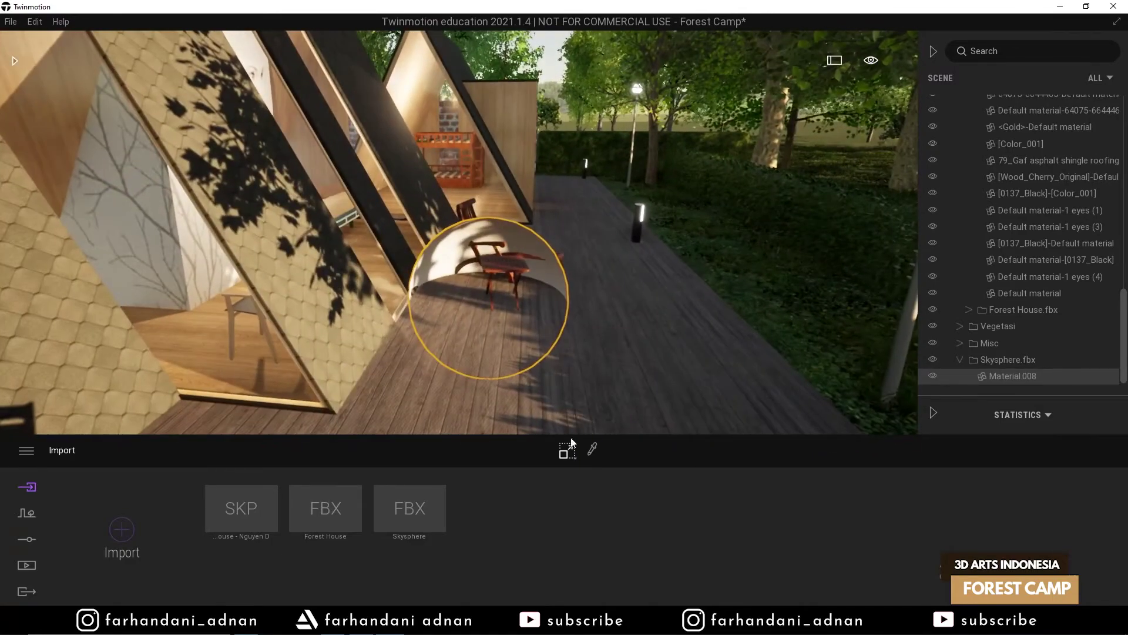
{"action": "mouse_move", "coordinate": [569, 453]}
{"action": "left_click", "coordinate": [570, 419]}
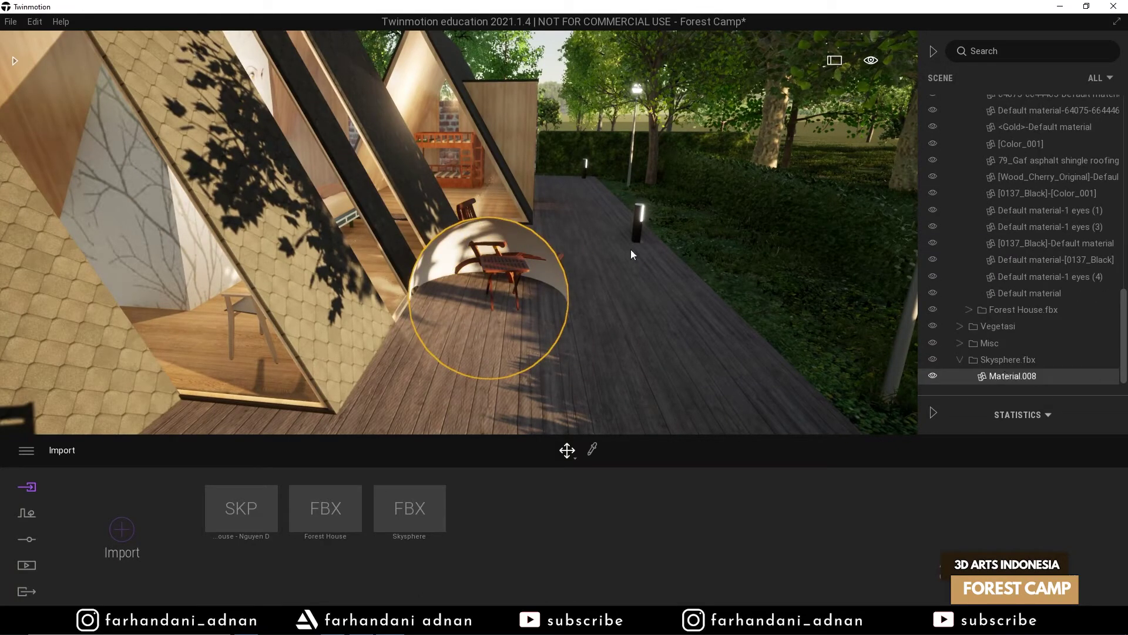
- Delete the Skysphere's Material.008 object from the scene and reload the Skysphere import to place it again
{"action": "key", "text": "Delete"}
{"action": "left_click", "coordinate": [1012, 375]}
{"action": "key", "text": "Delete"}
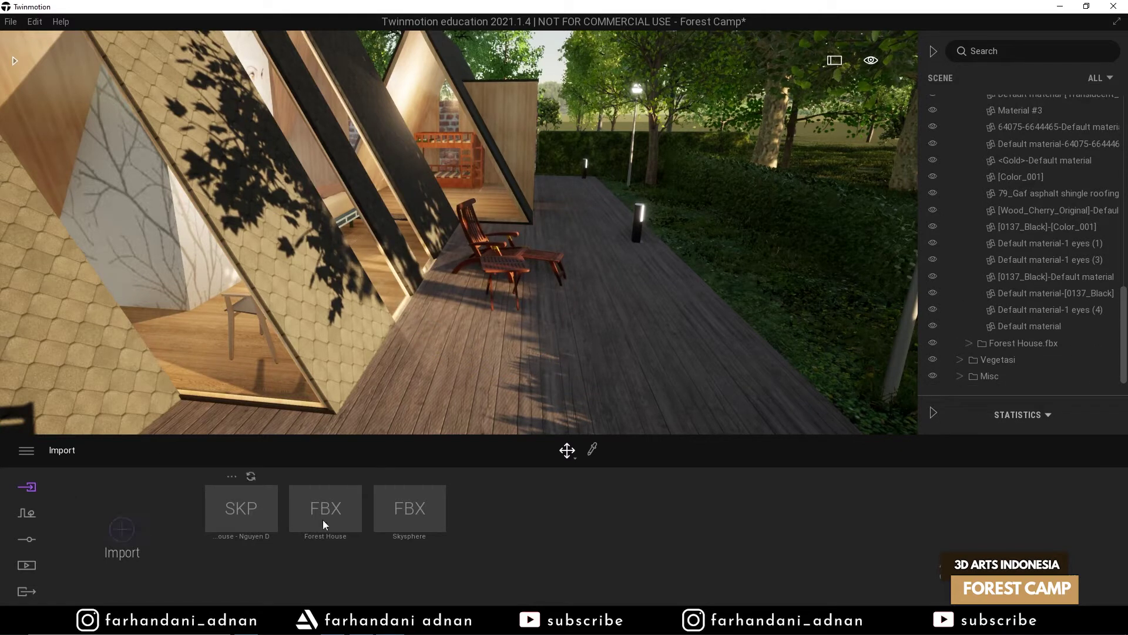
{"action": "left_click", "coordinate": [419, 475]}
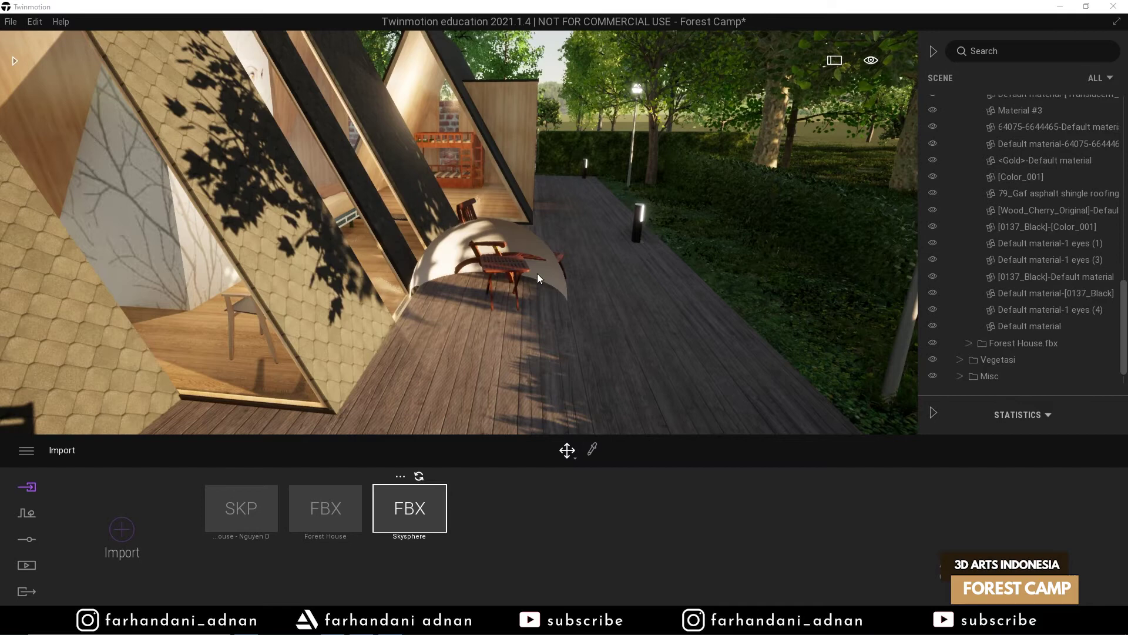
- Try to scale the reloaded Skysphere uniformly with the Scale tool's central handle beside the deck
{"action": "left_click", "coordinate": [539, 245]}
{"action": "left_click_drag", "start_coordinate": [599, 244], "coordinate": [658, 246]}
{"action": "right_click_drag", "start_coordinate": [659, 245], "coordinate": [376, 271]}
{"action": "key", "text": "s"}
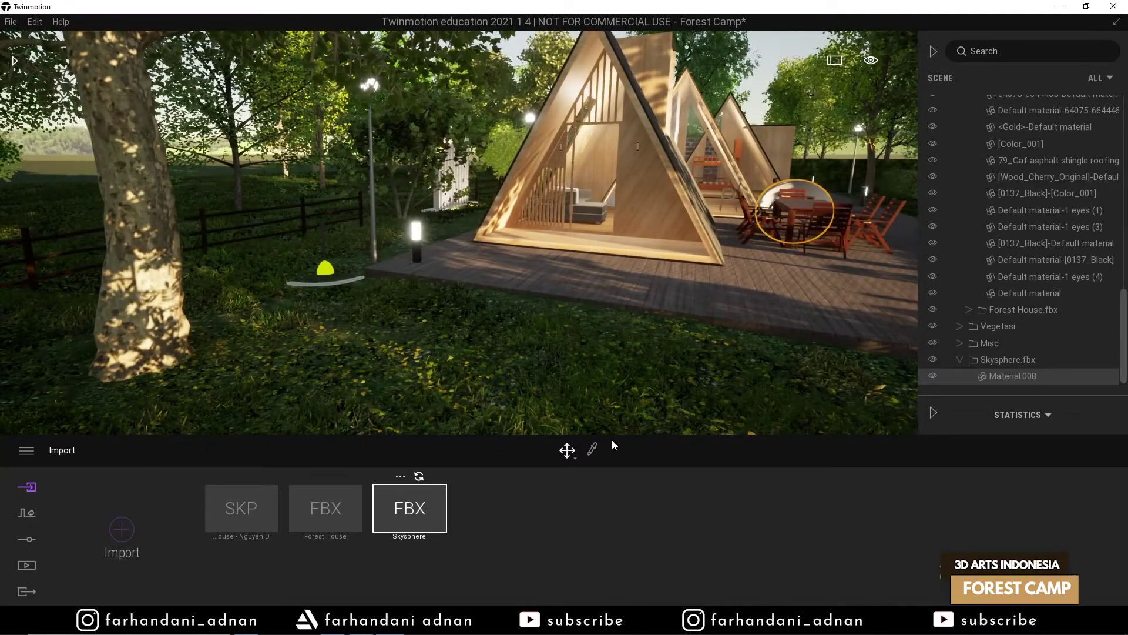
{"action": "left_click", "coordinate": [566, 459]}
{"action": "left_click", "coordinate": [563, 385]}
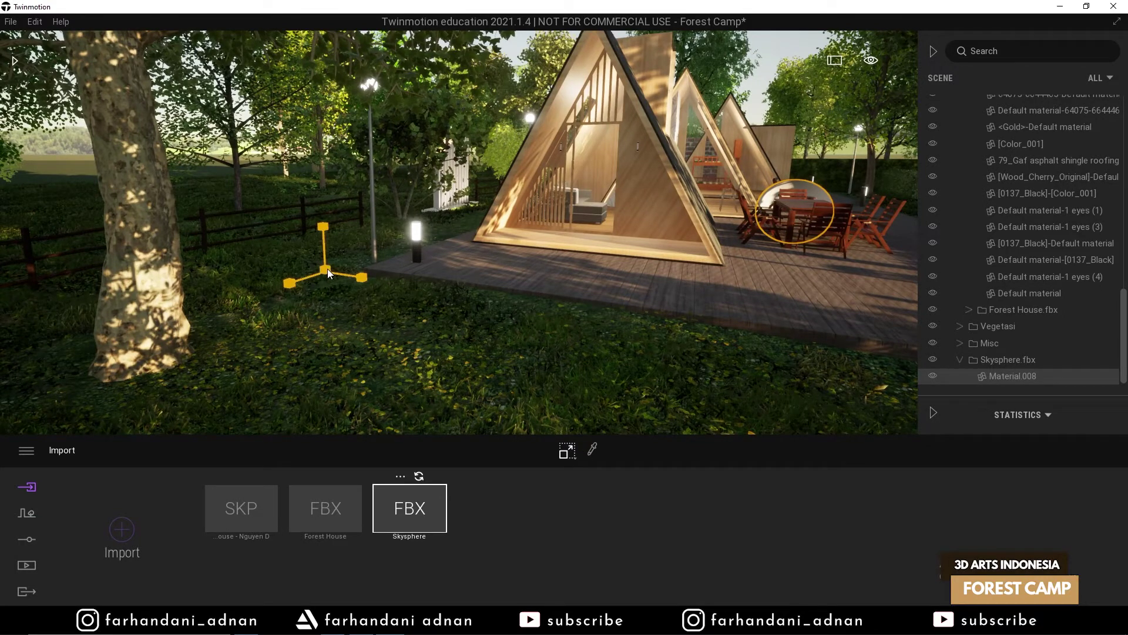
{"action": "left_click", "coordinate": [323, 270]}
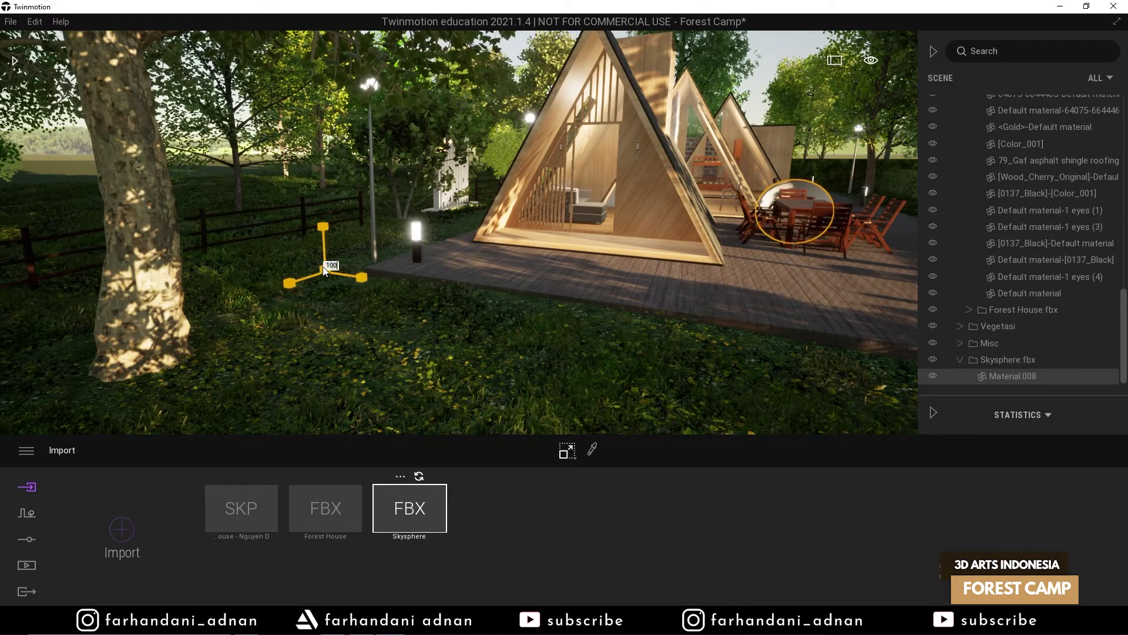
{"action": "mouse_move", "coordinate": [649, 174]}
{"action": "right_mouse_down"}
{"action": "mouse_move", "coordinate": [822, 170]}
{"action": "mouse_move", "coordinate": [638, 176]}
{"action": "right_mouse_up"}
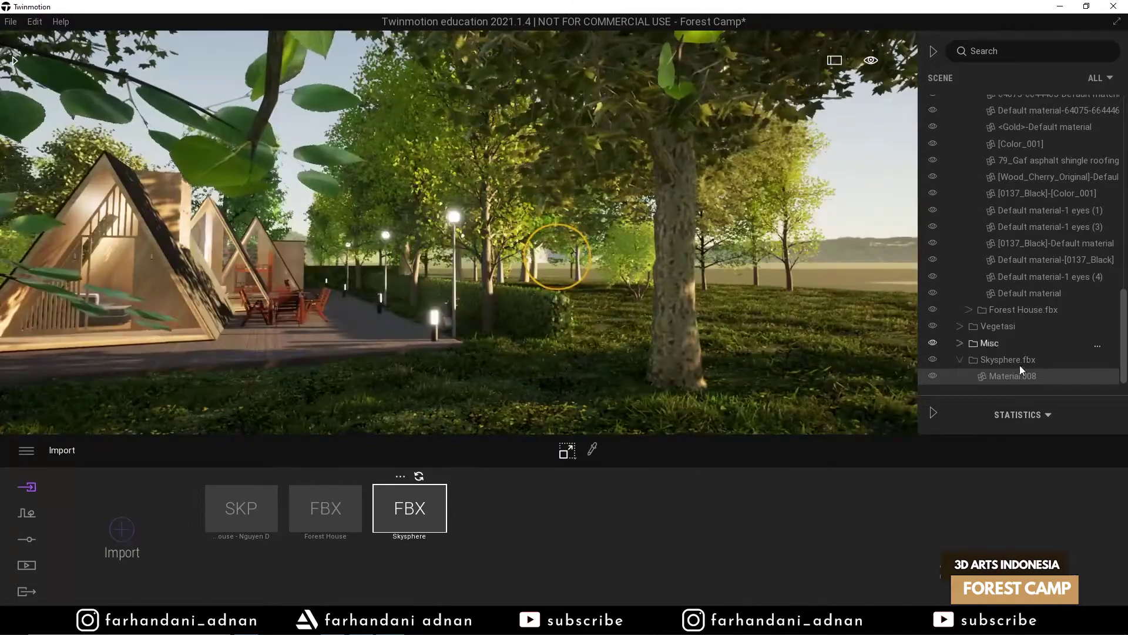
- Examine the A-frame house, deck and trees against the Skysphere backdrop from several viewpoints
{"action": "right_click_drag", "start_coordinate": [758, 294], "coordinate": [726, 308]}
{"action": "key", "text": "w"}
{"action": "middle_click_drag", "start_coordinate": [579, 237], "coordinate": [581, 204]}
{"action": "key", "text": "s"}
{"action": "right_click_drag", "start_coordinate": [580, 203], "coordinate": [541, 270]}
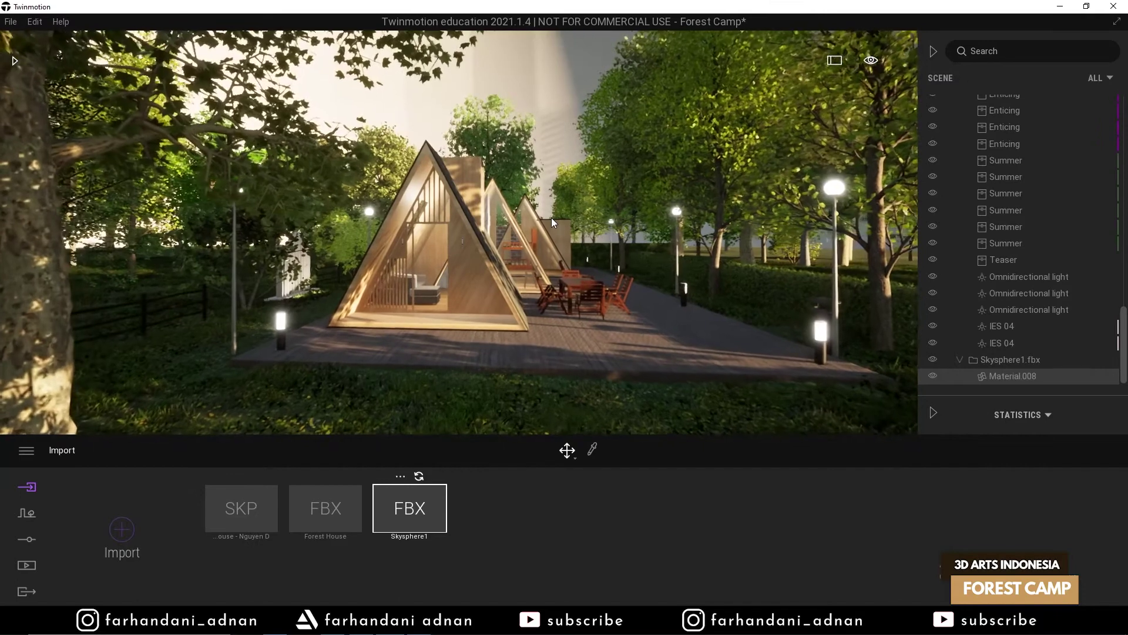
{"action": "key", "text": "e"}
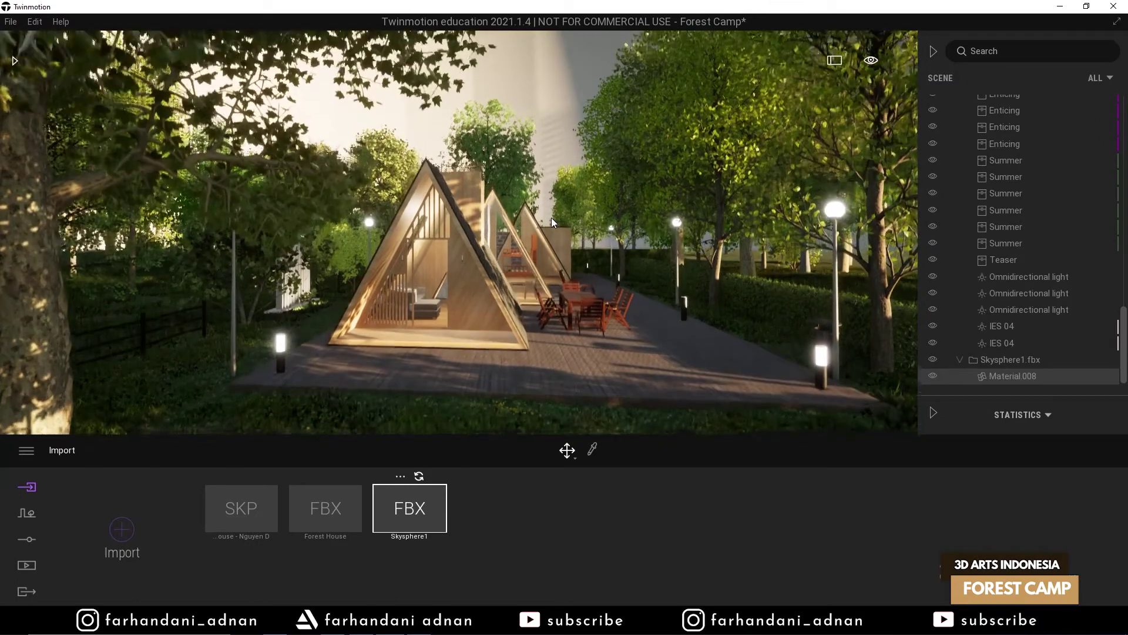
{"action": "key", "text": "q"}
{"action": "key", "text": "e"}
{"action": "key", "text": "d"}
{"action": "right_click_drag", "start_coordinate": [552, 217], "coordinate": [552, 181]}
{"action": "key", "text": "w"}
{"action": "key", "text": "s"}
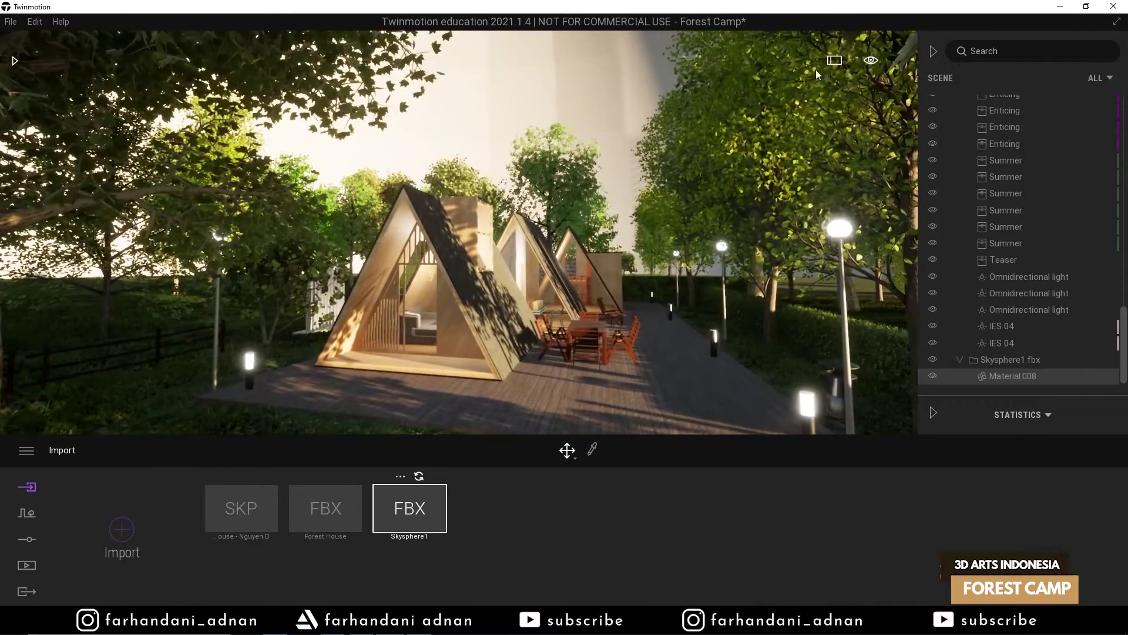
- Set the navigation speed to Plane speed 4 and frame the whole Skysphere in the view
{"action": "left_click", "coordinate": [870, 61]}
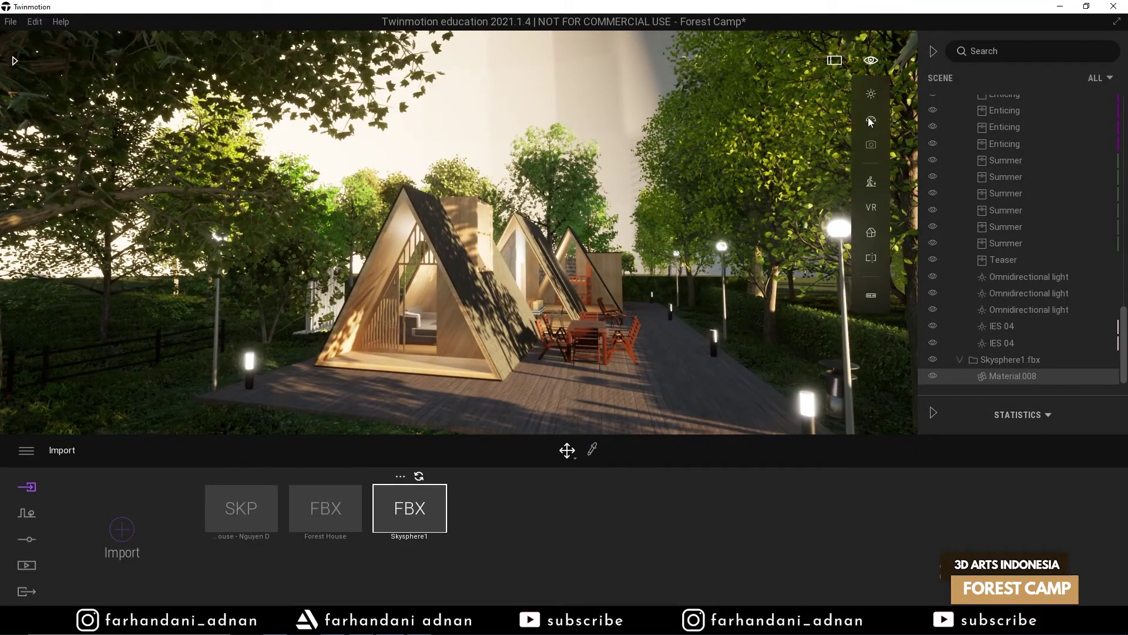
{"action": "mouse_move", "coordinate": [870, 126]}
{"action": "left_click", "coordinate": [794, 119]}
{"action": "right_click_drag", "start_coordinate": [706, 122], "coordinate": [688, 124]}
{"action": "key", "text": "f"}
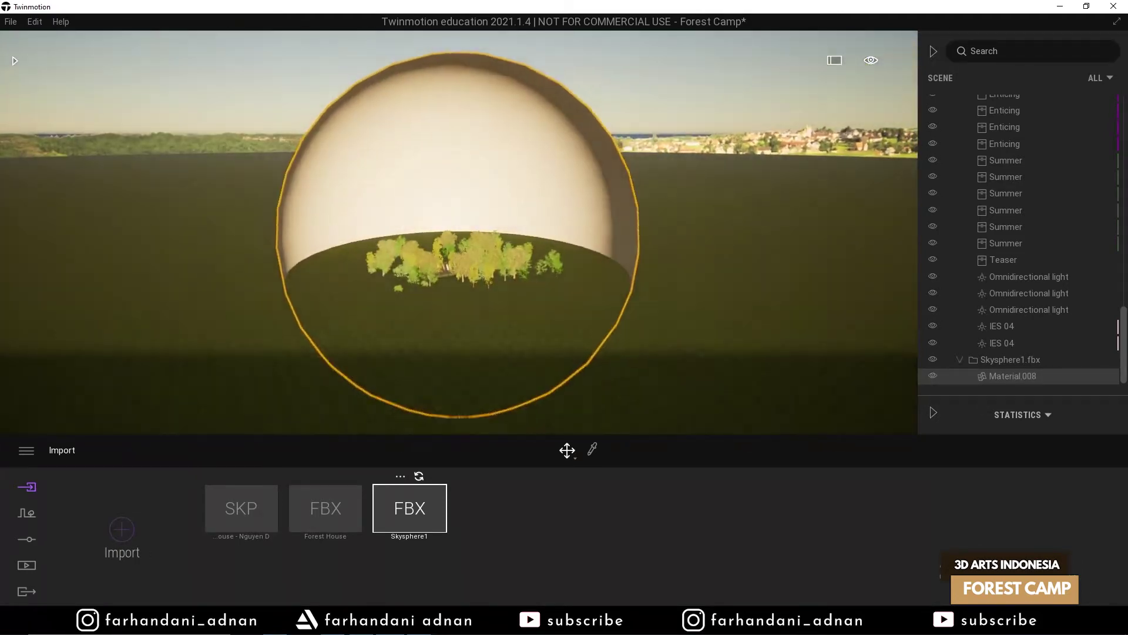
- Examine from several outside viewpoints how the Skysphere encloses the camp's trees and ground
{"action": "key", "text": "w"}
{"action": "right_click_drag", "start_coordinate": [459, 232], "coordinate": [453, 271]}
{"action": "key", "text": "s"}
{"action": "right_click_drag", "start_coordinate": [544, 79], "coordinate": [532, 101]}
{"action": "key", "text": "d"}
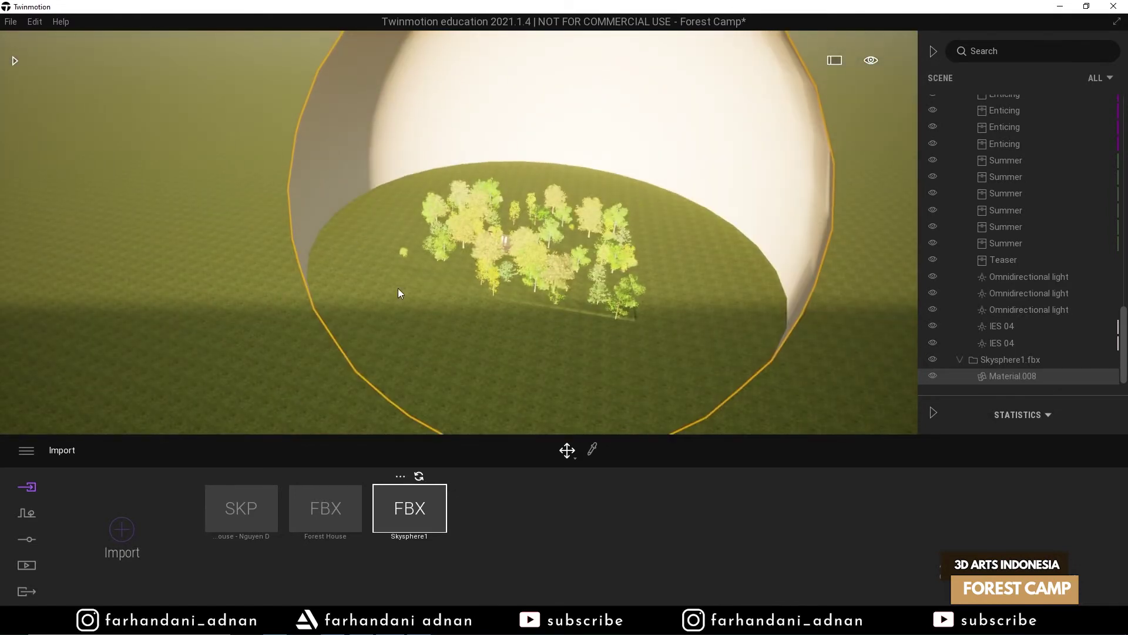
{"action": "key", "text": "a"}
{"action": "right_click_drag", "start_coordinate": [542, 199], "coordinate": [622, 146]}
{"action": "key", "text": "a"}
{"action": "right_click_drag", "start_coordinate": [622, 187], "coordinate": [609, 188]}
{"action": "key", "text": "d"}
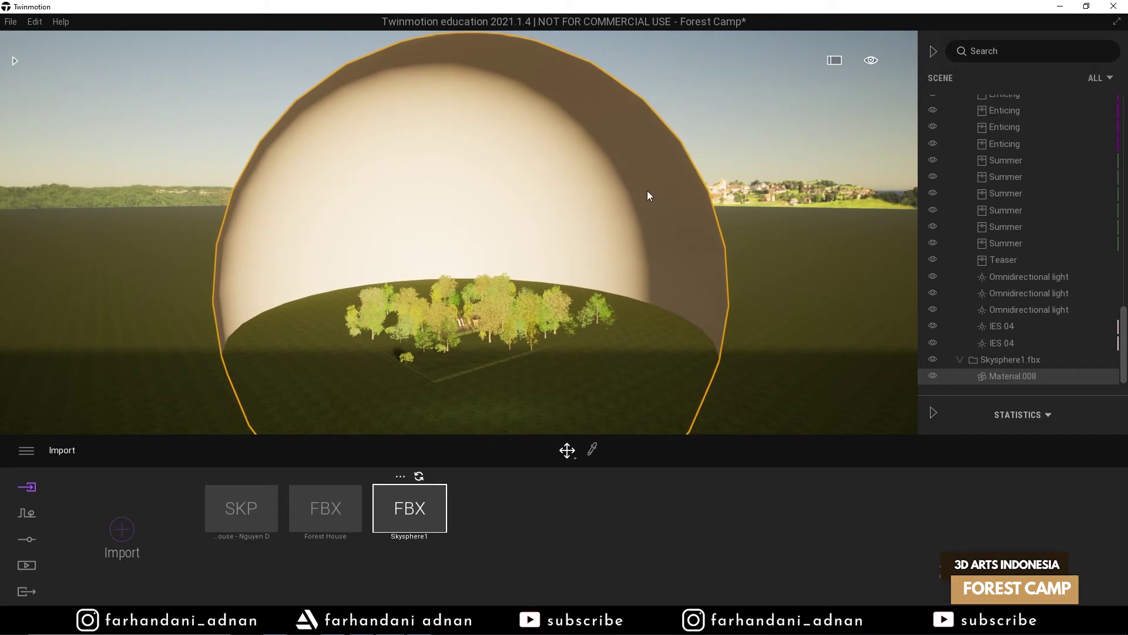
- Fly back into the Skysphere over the treetops and down to the camp, facing the A-frame house
{"action": "key", "text": "w"}
{"action": "right_click_drag", "start_coordinate": [547, 203], "coordinate": [591, 169]}
{"action": "key", "text": "s"}
{"action": "key", "text": "w"}
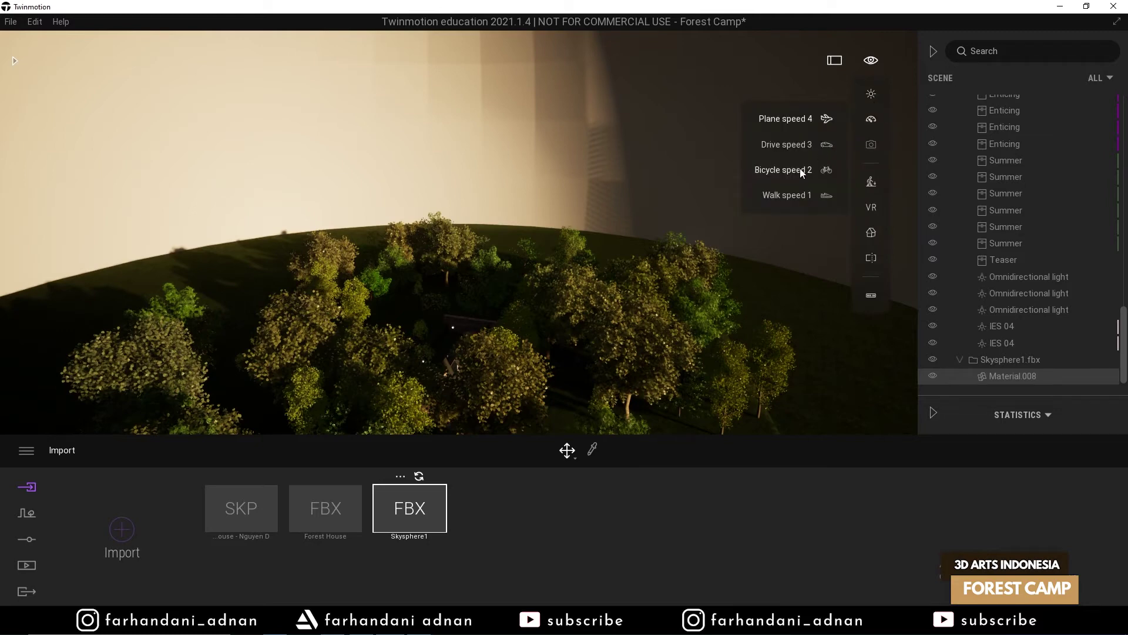
{"action": "right_click_drag", "start_coordinate": [547, 203], "coordinate": [545, 238]}
{"action": "key", "text": "w"}
{"action": "key", "text": "w"}
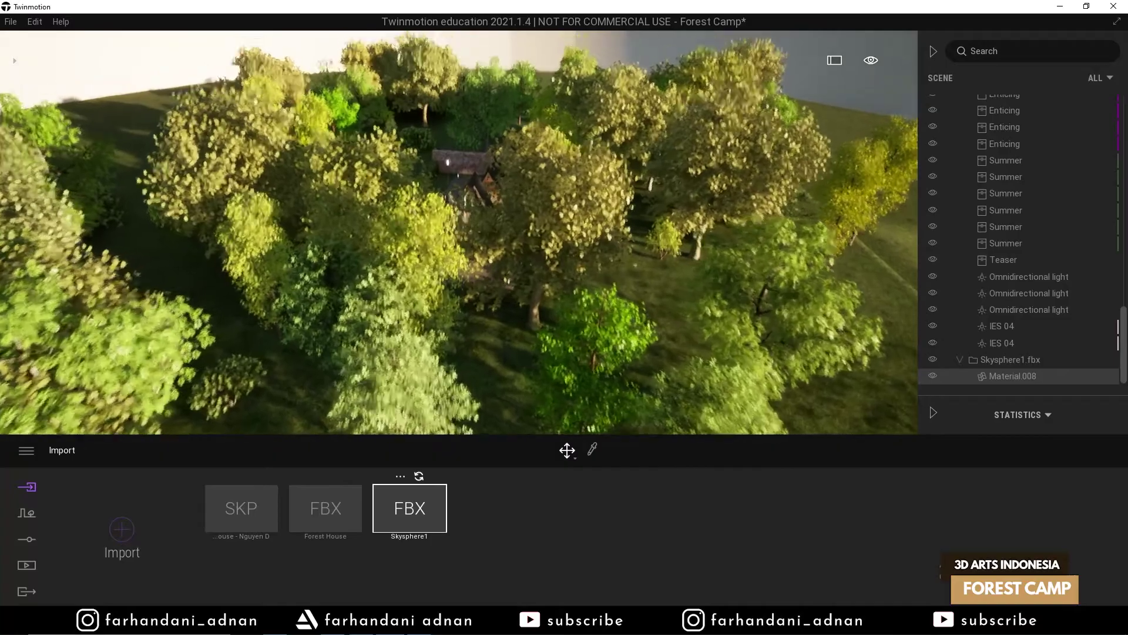
{"action": "key", "text": "w"}
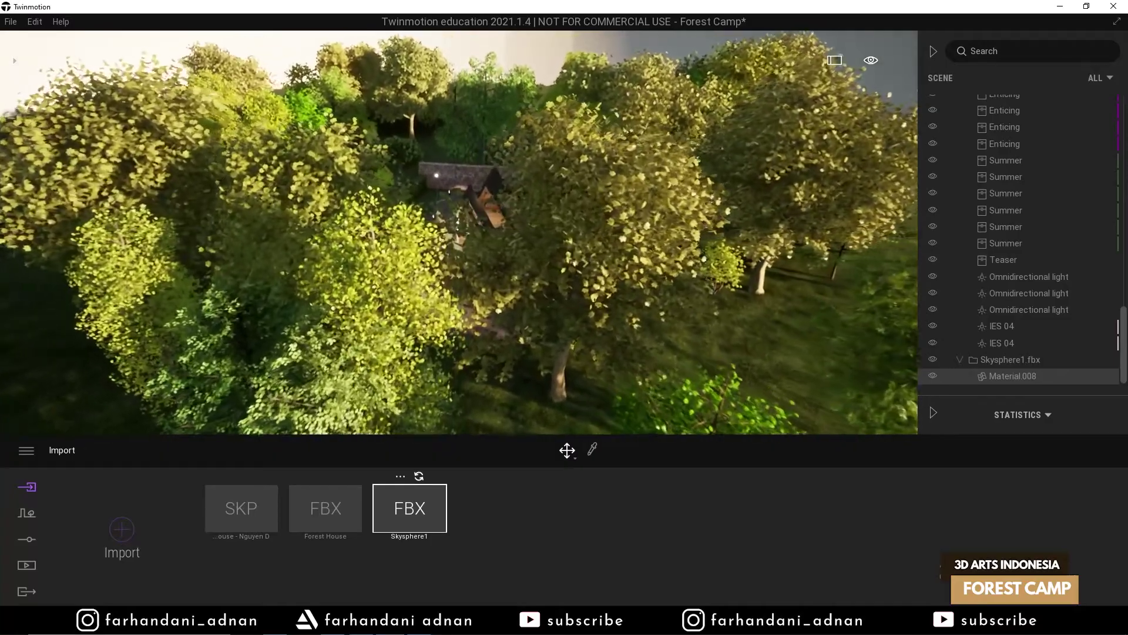
{"action": "key", "text": "w"}
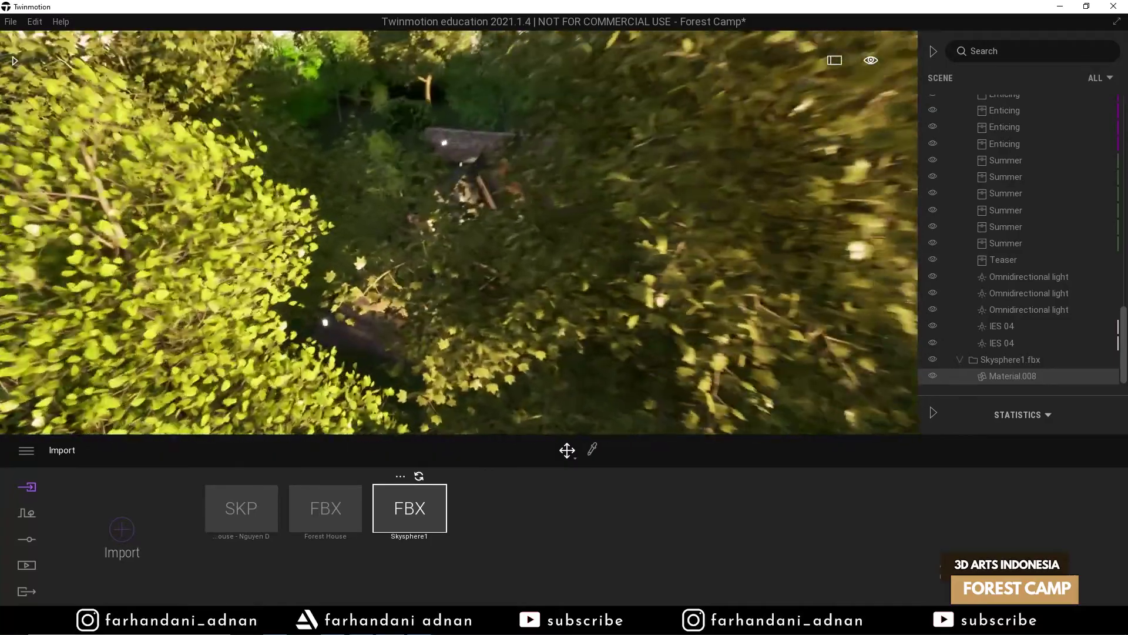
{"action": "key", "text": "w"}
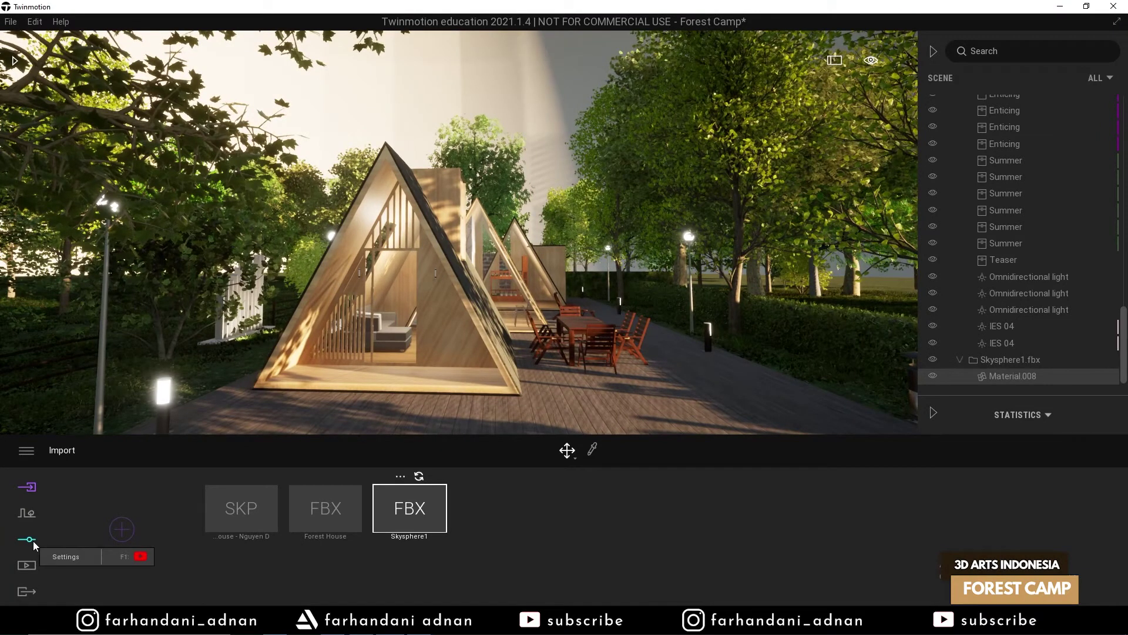
- Pick the Skysphere's Material.008 in the sky area with the Material picker to show its settings
{"action": "left_click", "coordinate": [592, 450]}
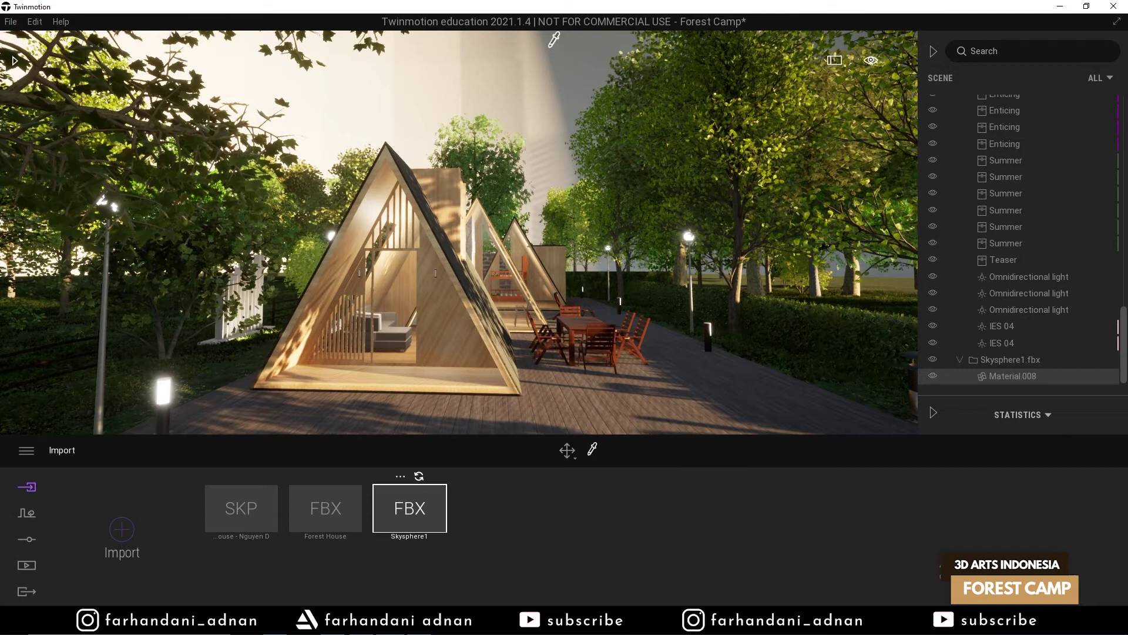
{"action": "left_click", "coordinate": [548, 41]}
{"action": "right_click_drag", "start_coordinate": [544, 330], "coordinate": [570, 332]}
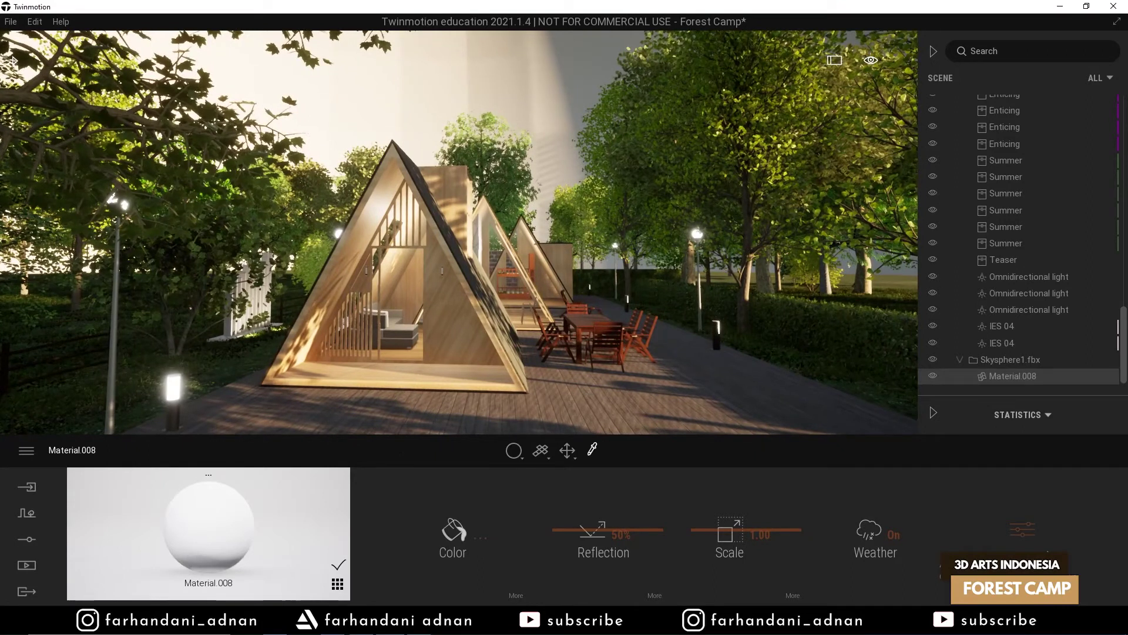
- Browse the Project 14 - Forest Camp folders in File Explorer to locate the lilienstein_4k image in Asset > Material
{"action": "mouse_move", "coordinate": [284, 593]}
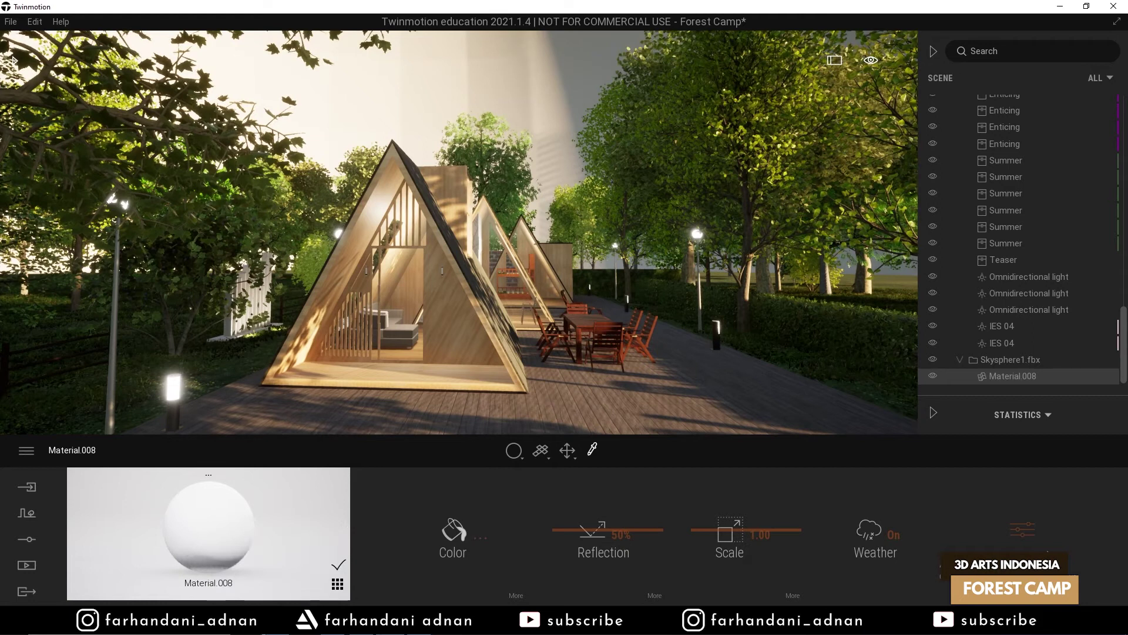
{"action": "key", "text": "super+e"}
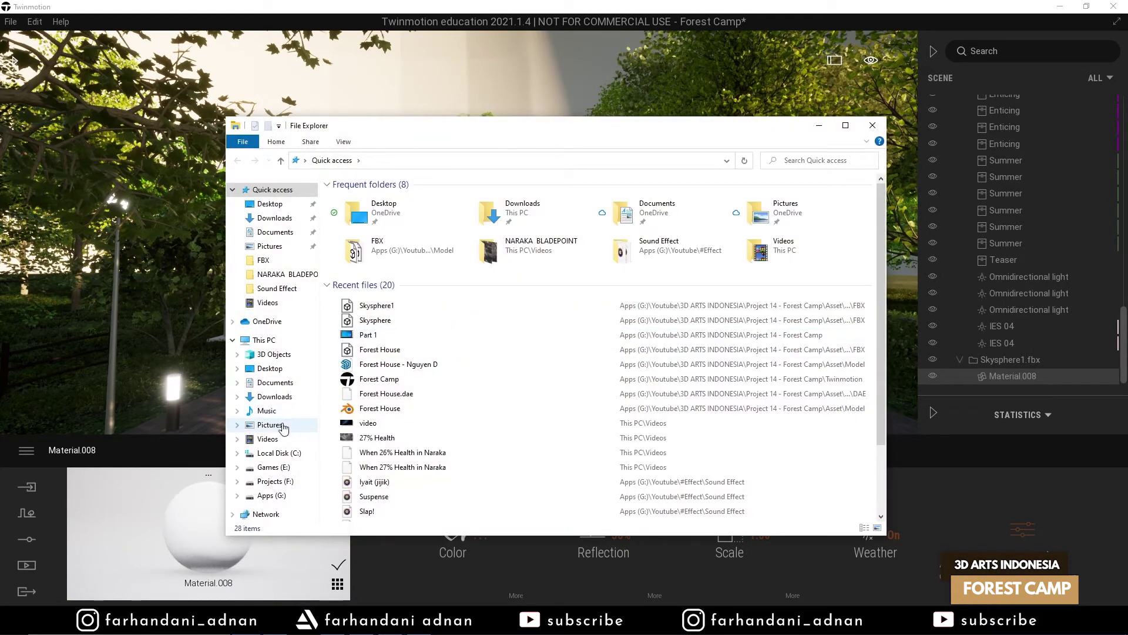
{"action": "left_click", "coordinate": [272, 497]}
{"action": "double_click", "coordinate": [365, 469]}
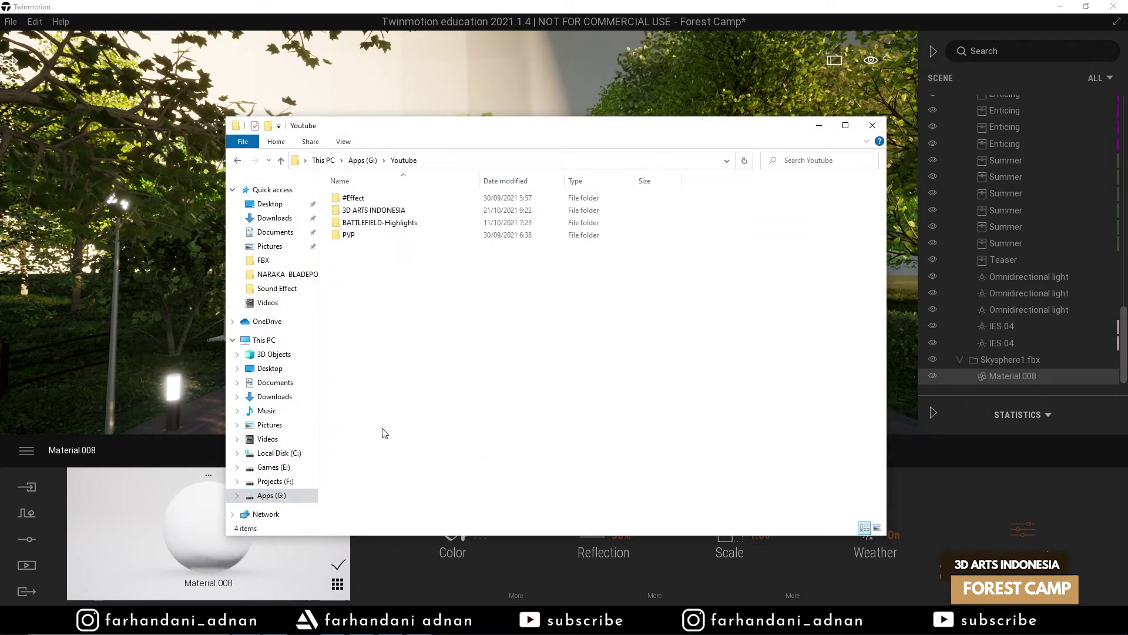
{"action": "double_click", "coordinate": [389, 211]}
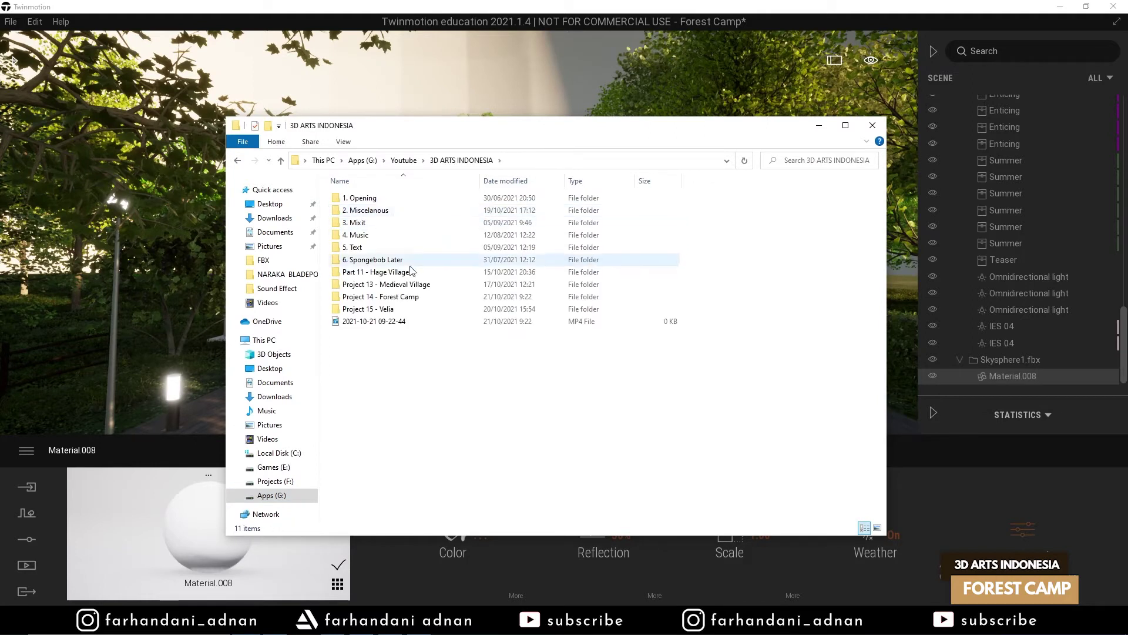
{"action": "double_click", "coordinate": [405, 297]}
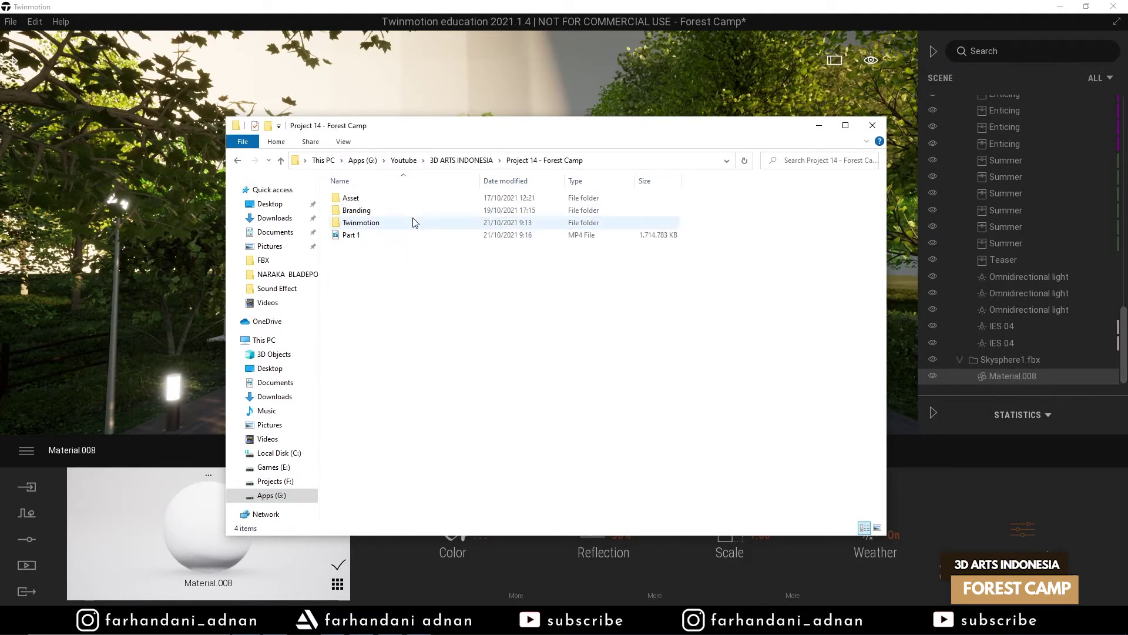
{"action": "double_click", "coordinate": [383, 199]}
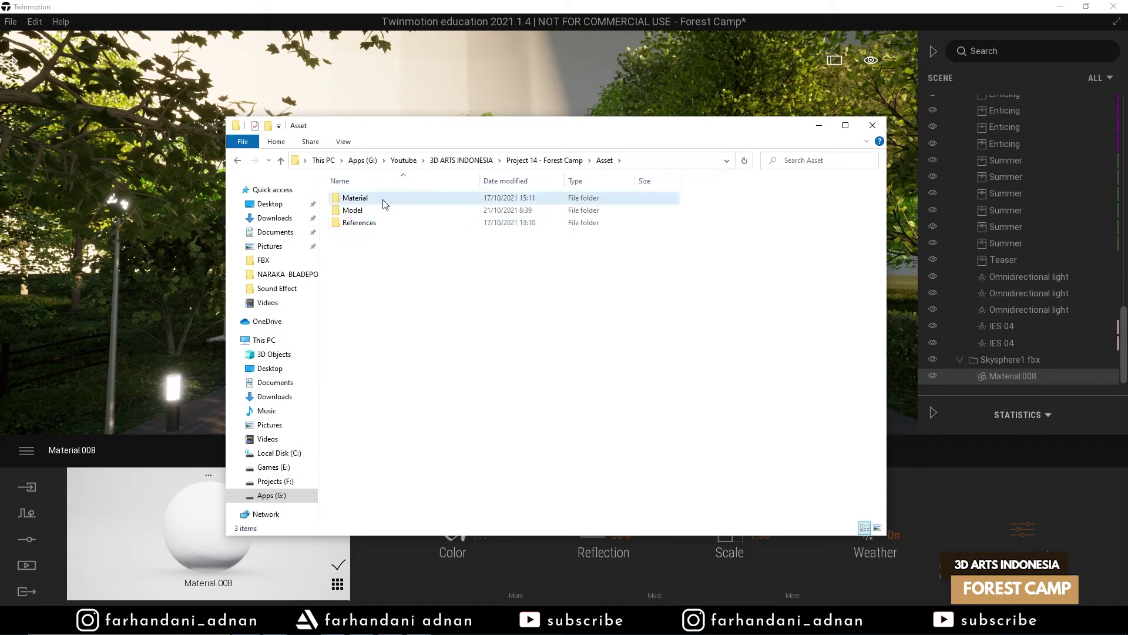
{"action": "double_click", "coordinate": [383, 199]}
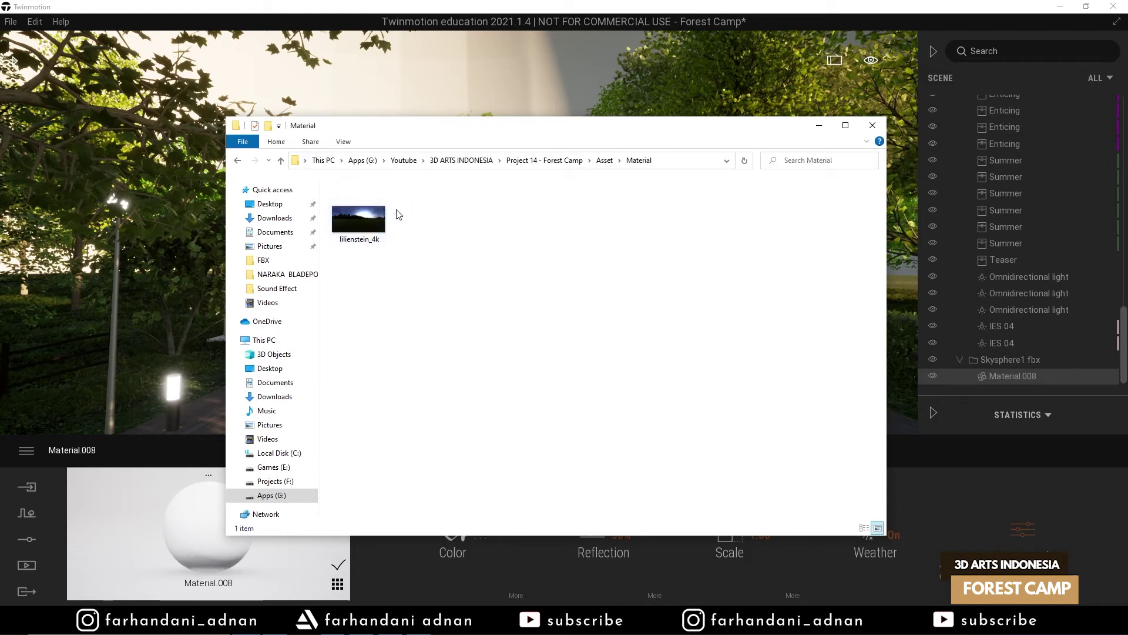
{"action": "left_click", "coordinate": [368, 236]}
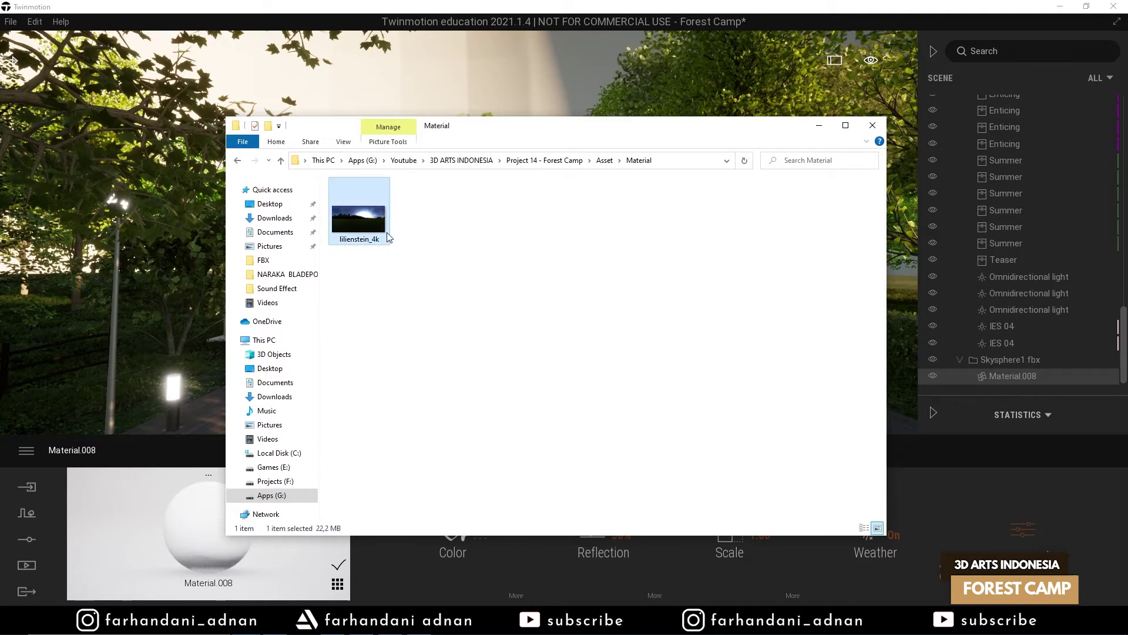
{"action": "left_click", "coordinate": [819, 125]}
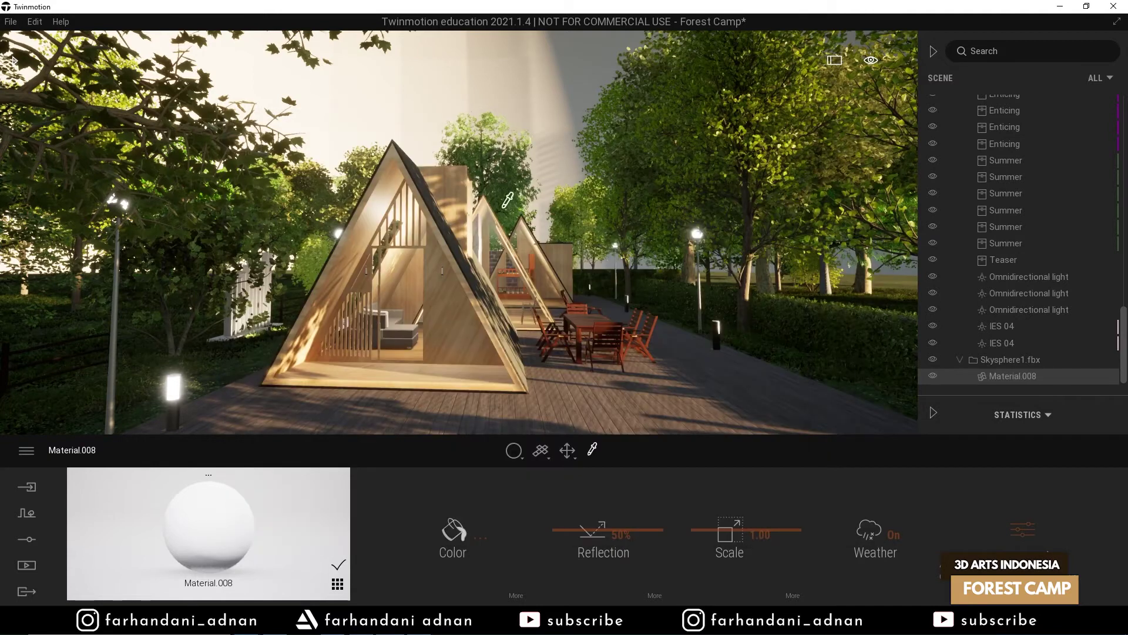
- Replace the Skysphere's Material.008 with the Translucent library's White styrofoam and set its Translucency to 0.00
{"action": "left_click", "coordinate": [593, 449]}
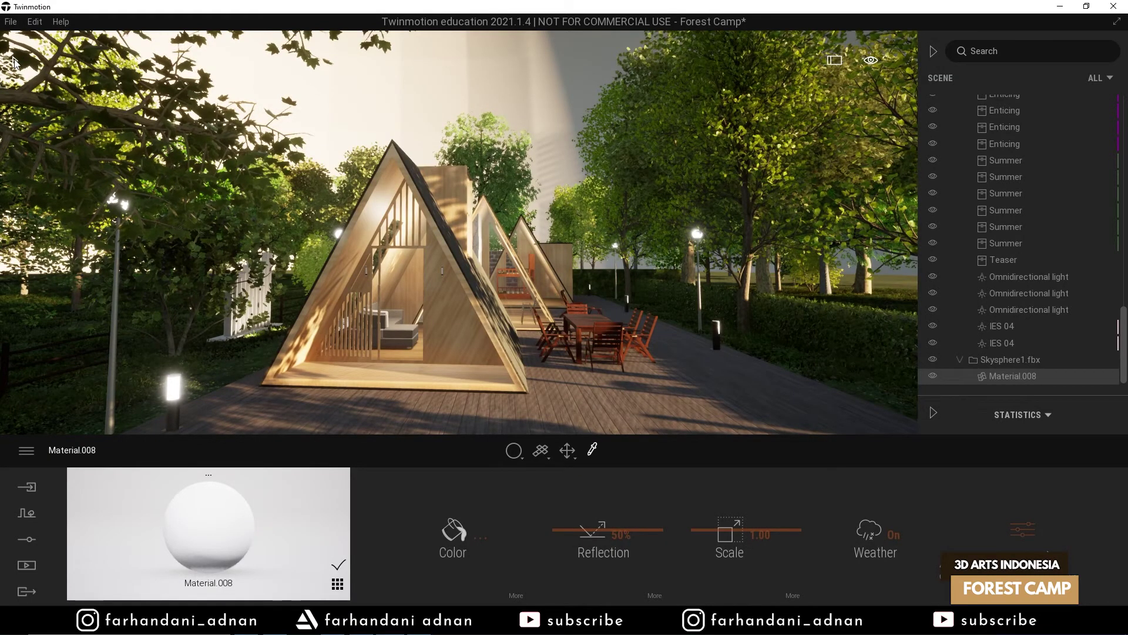
{"action": "left_click", "coordinate": [13, 63]}
{"action": "left_click", "coordinate": [15, 81]}
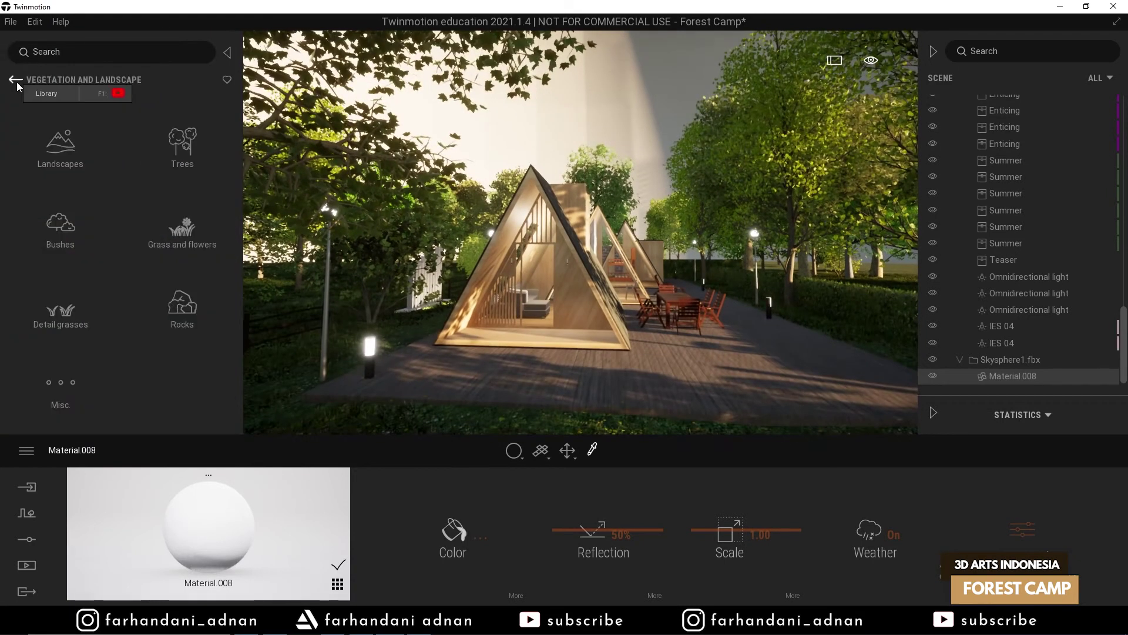
{"action": "left_click", "coordinate": [19, 78]}
{"action": "left_click", "coordinate": [64, 145]}
{"action": "scroll", "coordinate": [65, 205], "scroll_direction": "down", "scroll_amount": 8}
{"action": "scroll", "coordinate": [82, 226], "scroll_direction": "down", "scroll_amount": 2}
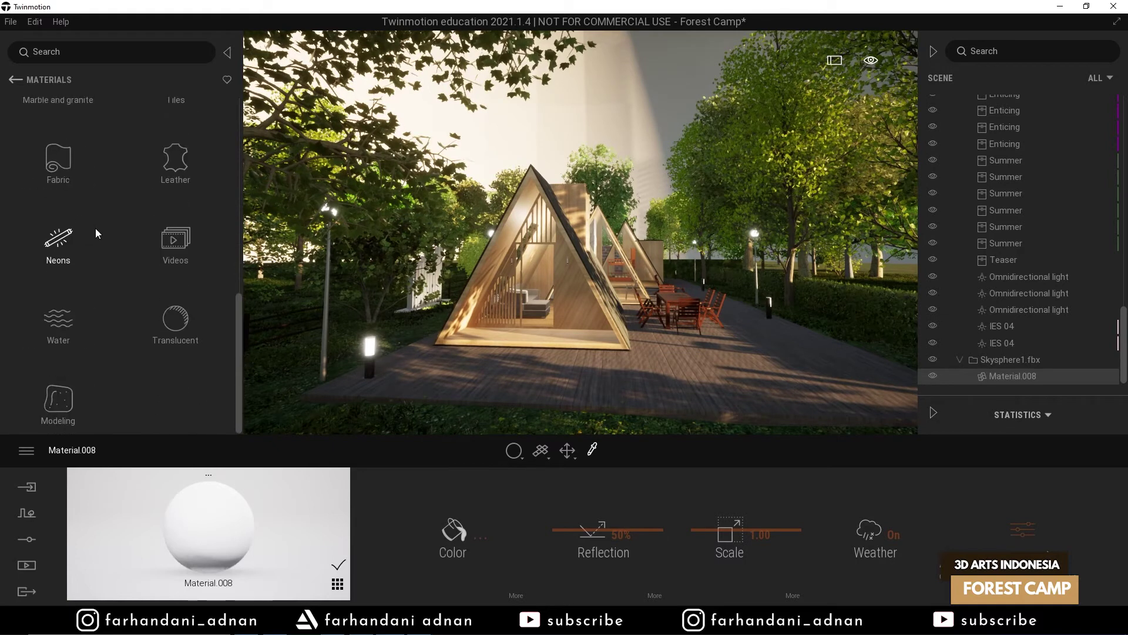
{"action": "left_click", "coordinate": [176, 320]}
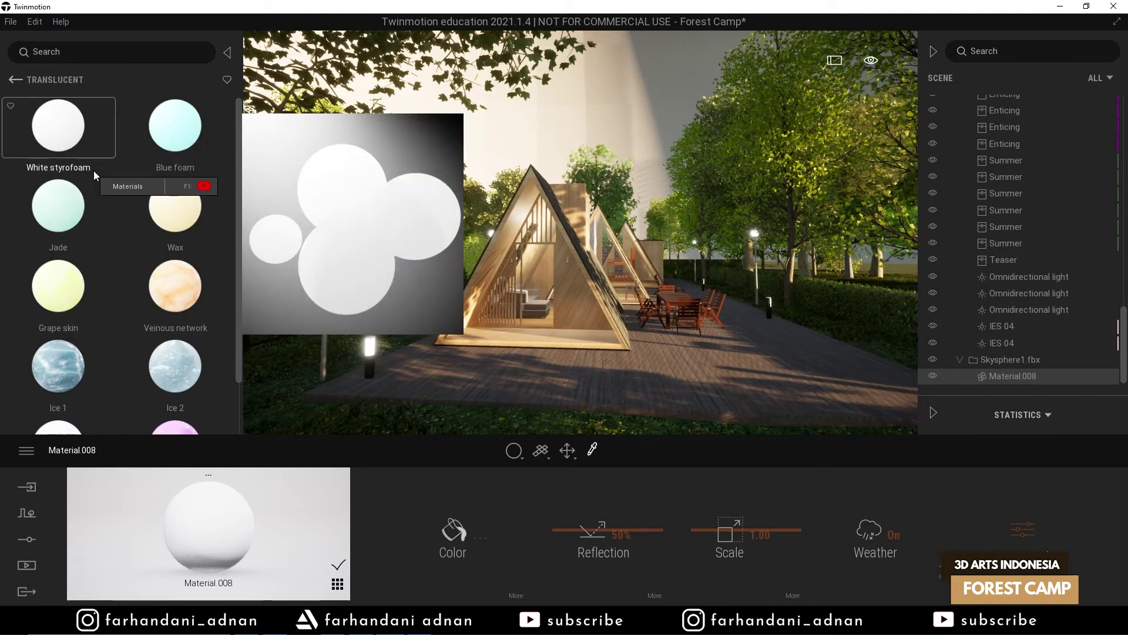
{"action": "left_click_drag", "start_coordinate": [64, 131], "coordinate": [219, 537]}
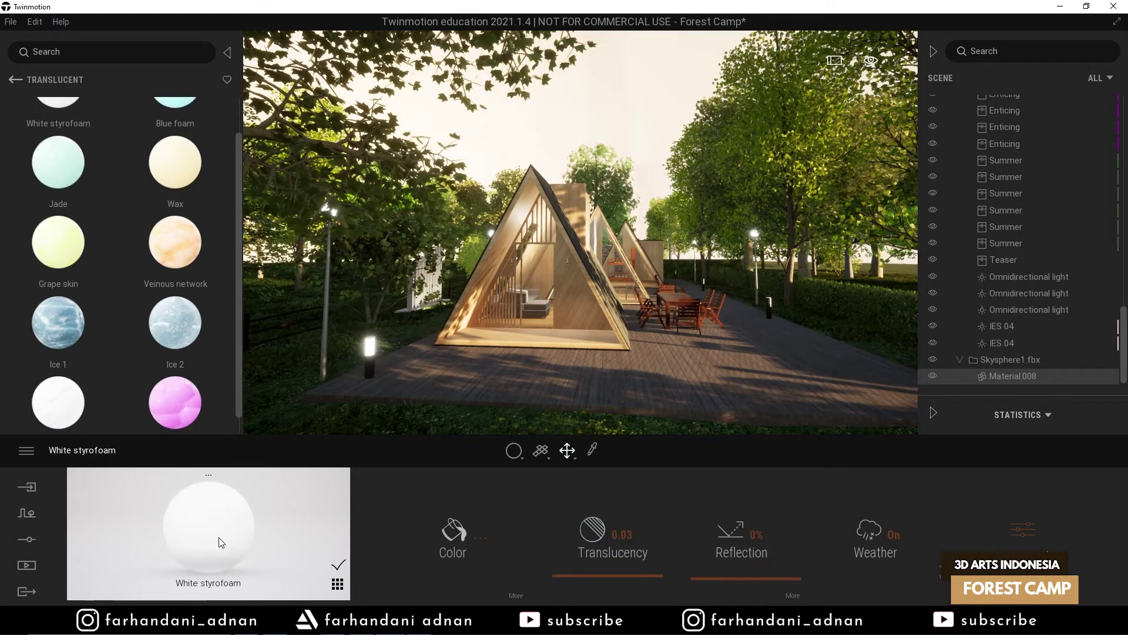
{"action": "right_click_drag", "start_coordinate": [644, 181], "coordinate": [654, 211]}
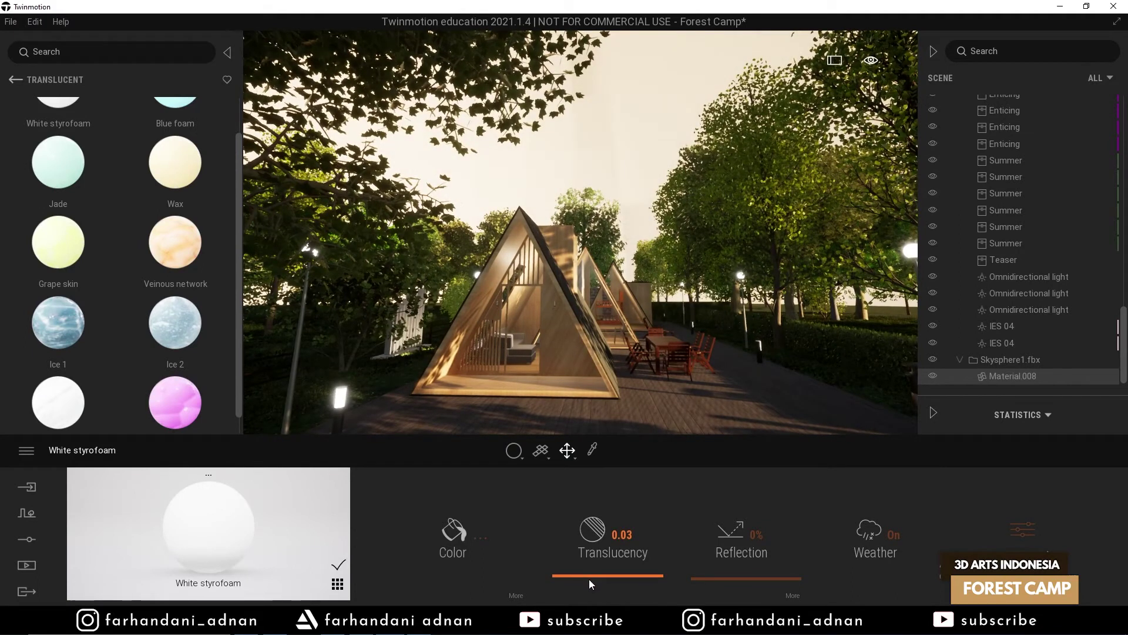
{"action": "left_click_drag", "start_coordinate": [589, 579], "coordinate": [591, 591]}
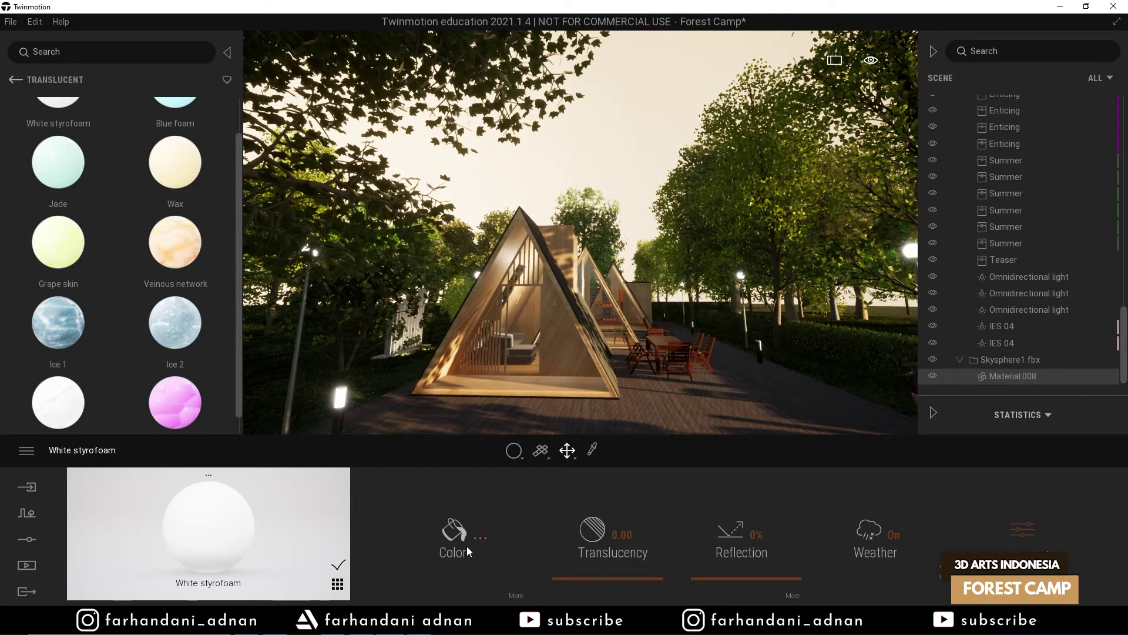
- Load the lilienstein_4k image from the project's Asset > Material folder as the White styrofoam material's color texture
{"action": "left_click", "coordinate": [517, 594]}
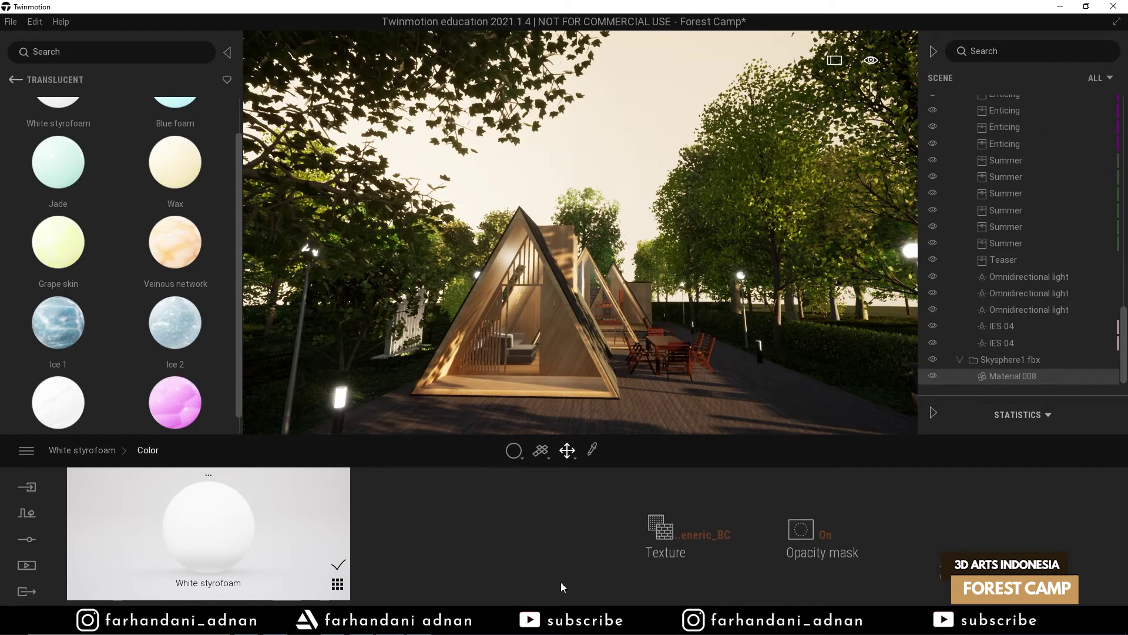
{"action": "right_click", "coordinate": [669, 532]}
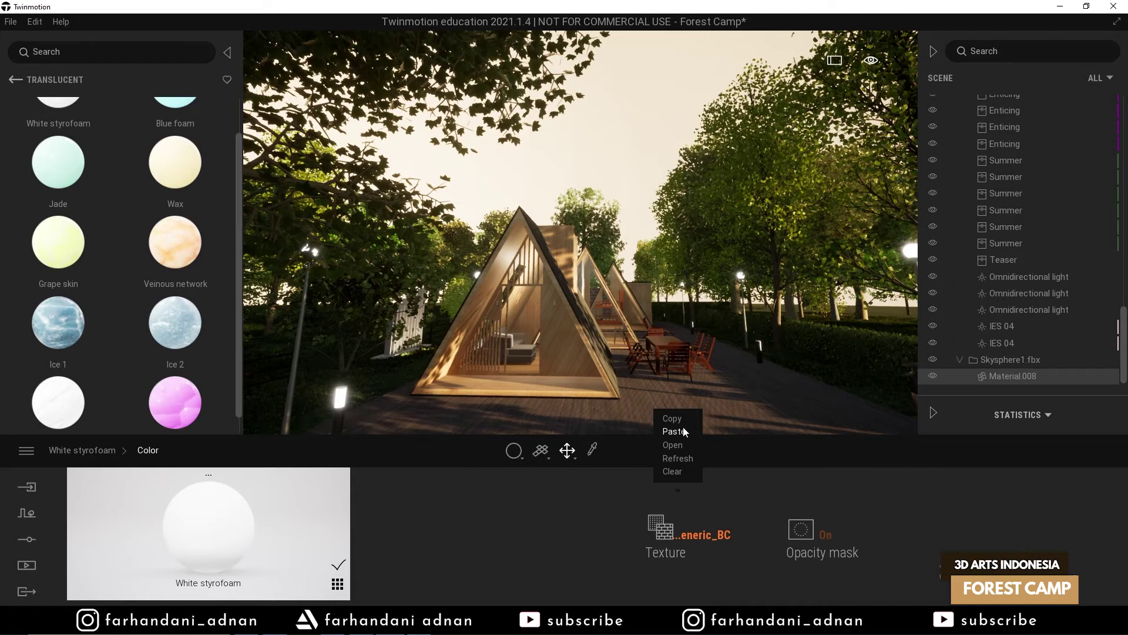
{"action": "left_click", "coordinate": [673, 445]}
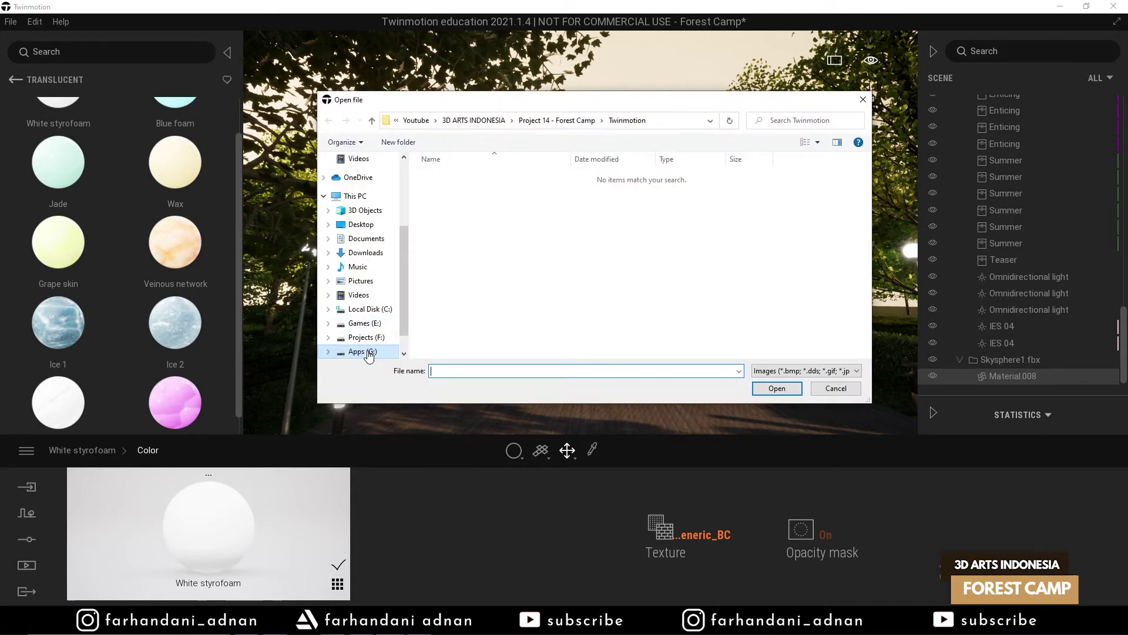
{"action": "left_click", "coordinate": [363, 351]}
{"action": "double_click", "coordinate": [448, 352]}
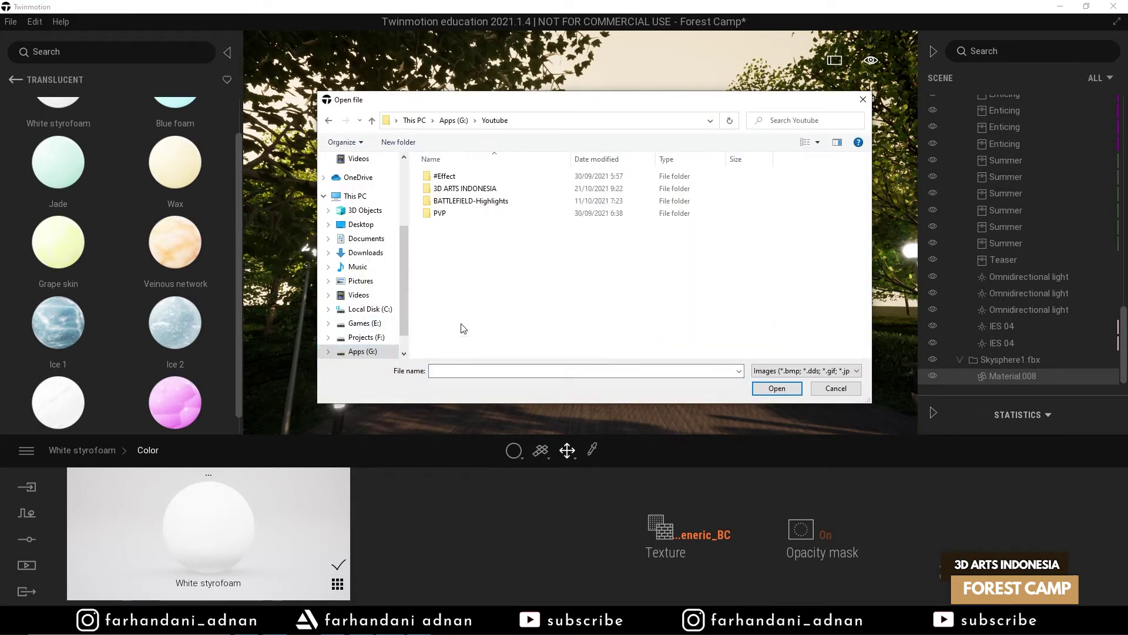
{"action": "left_click", "coordinate": [473, 191]}
{"action": "double_click", "coordinate": [473, 191]}
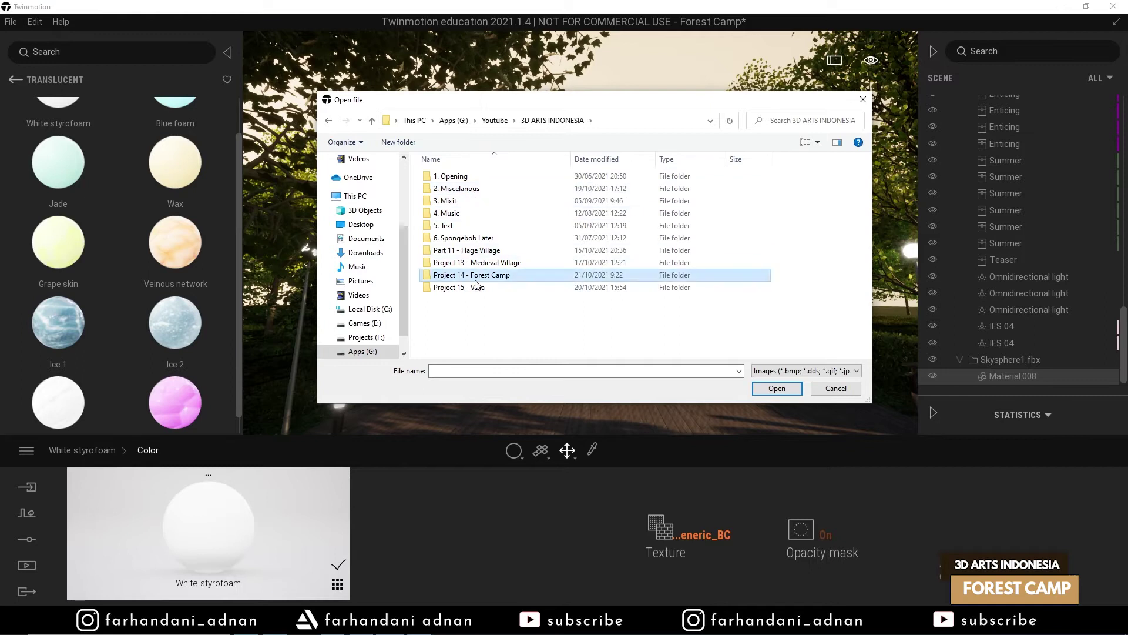
{"action": "double_click", "coordinate": [470, 275]}
{"action": "double_click", "coordinate": [467, 178]}
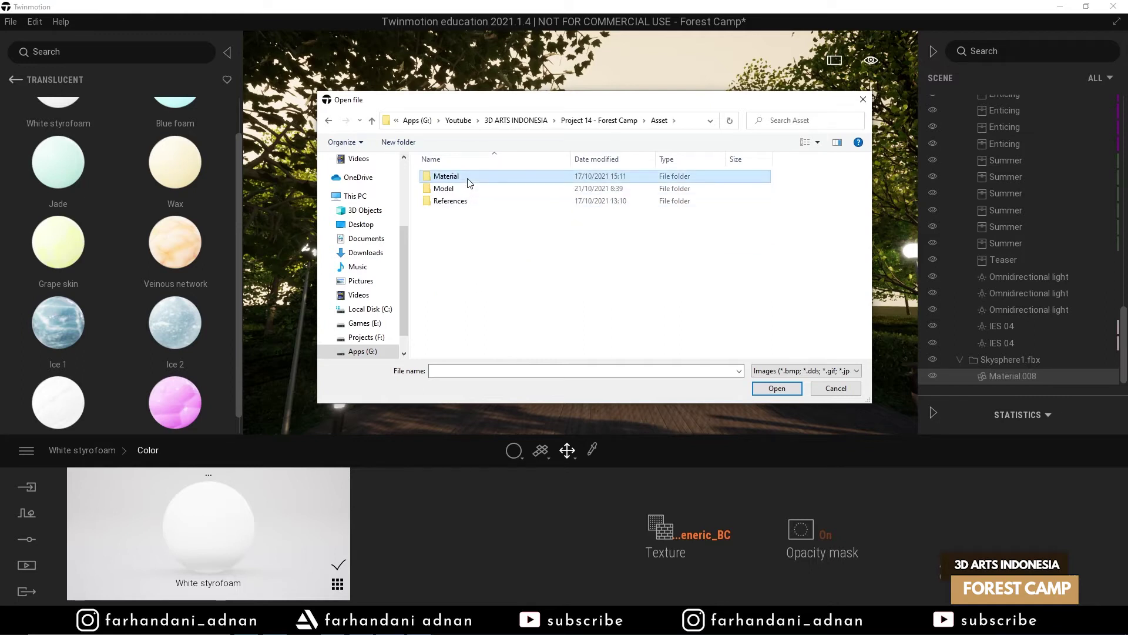
{"action": "double_click", "coordinate": [468, 178]}
{"action": "left_click", "coordinate": [468, 178]}
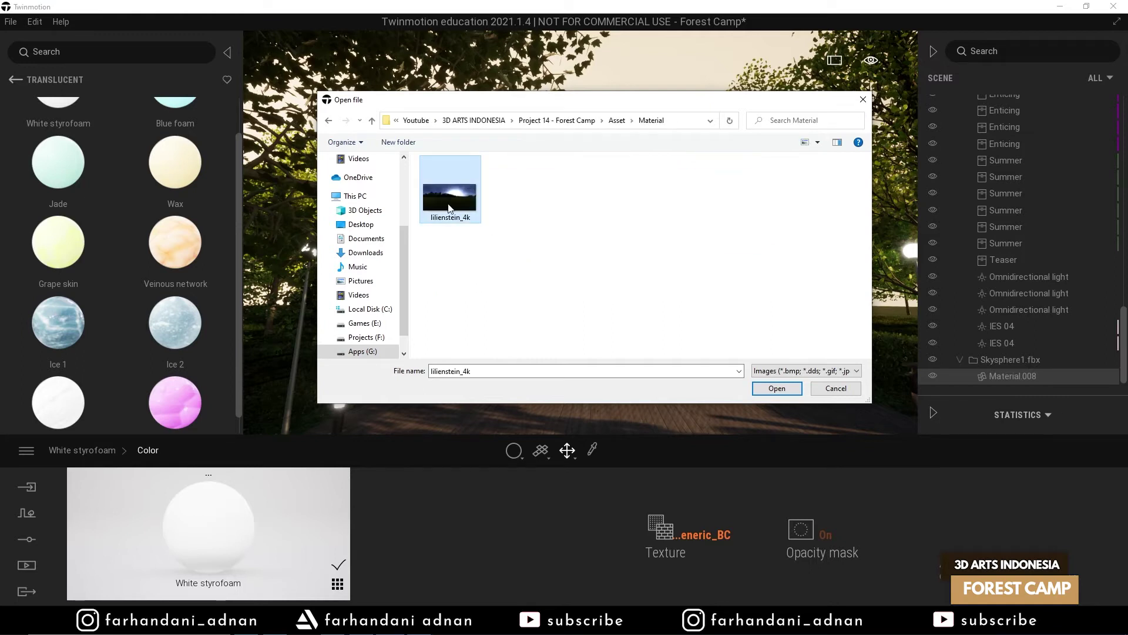
{"action": "left_click", "coordinate": [800, 389]}
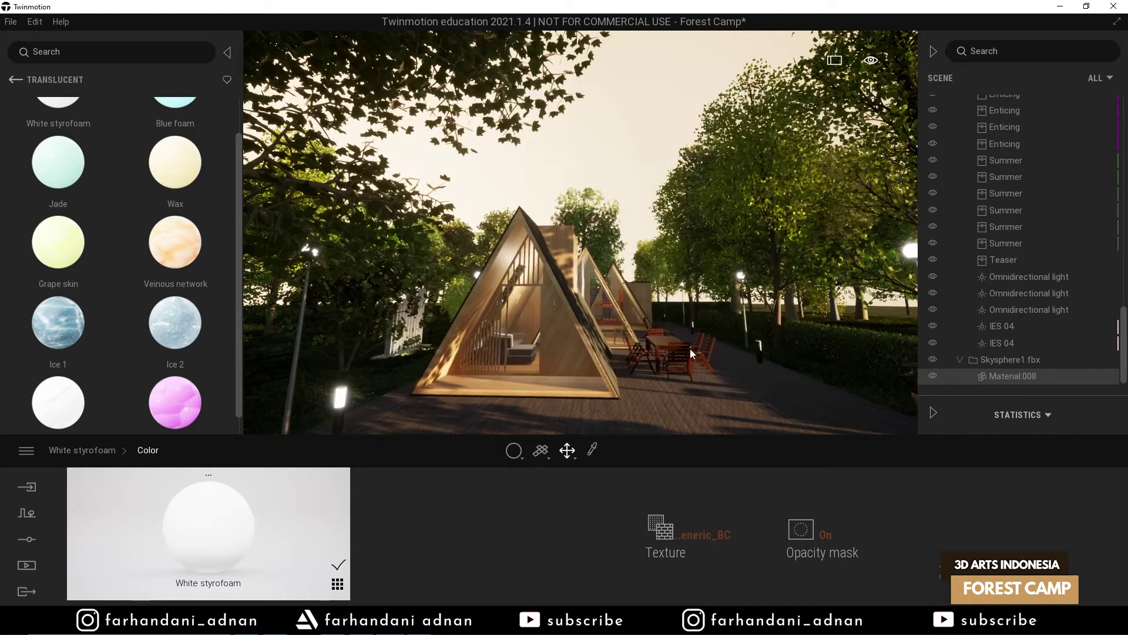
- Fly up above the treetops and look around at the image mapped onto the Skysphere
{"action": "right_click_drag", "start_coordinate": [654, 341], "coordinate": [793, 353]}
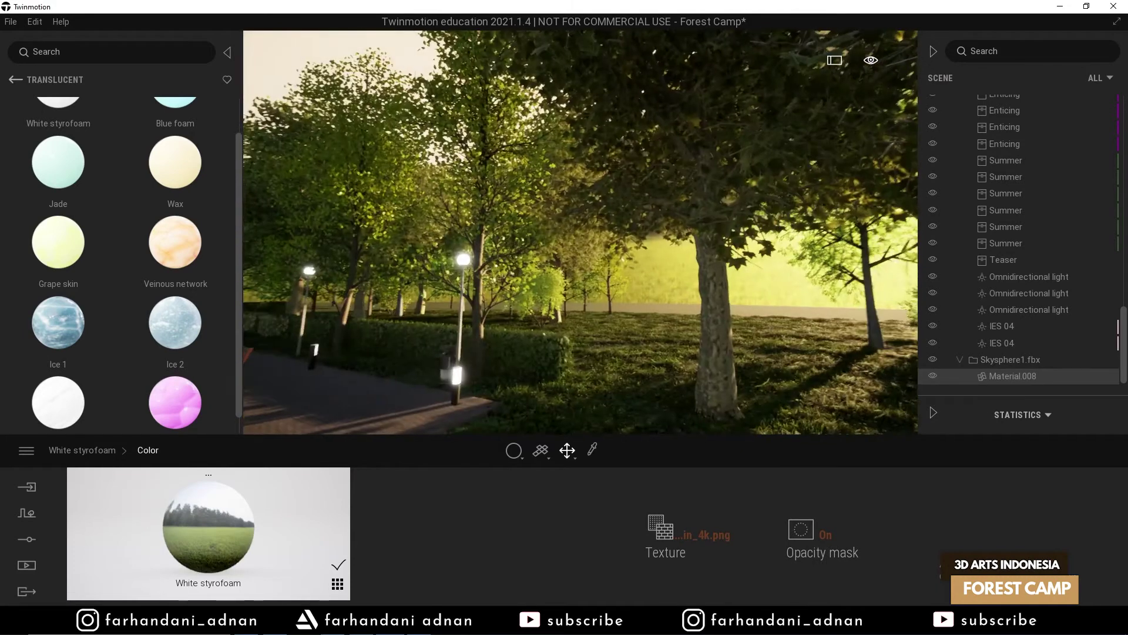
{"action": "key", "text": "e"}
{"action": "right_click_drag", "start_coordinate": [580, 233], "coordinate": [476, 236]}
{"action": "right_click_drag", "start_coordinate": [642, 340], "coordinate": [650, 340]}
{"action": "key", "text": "q"}
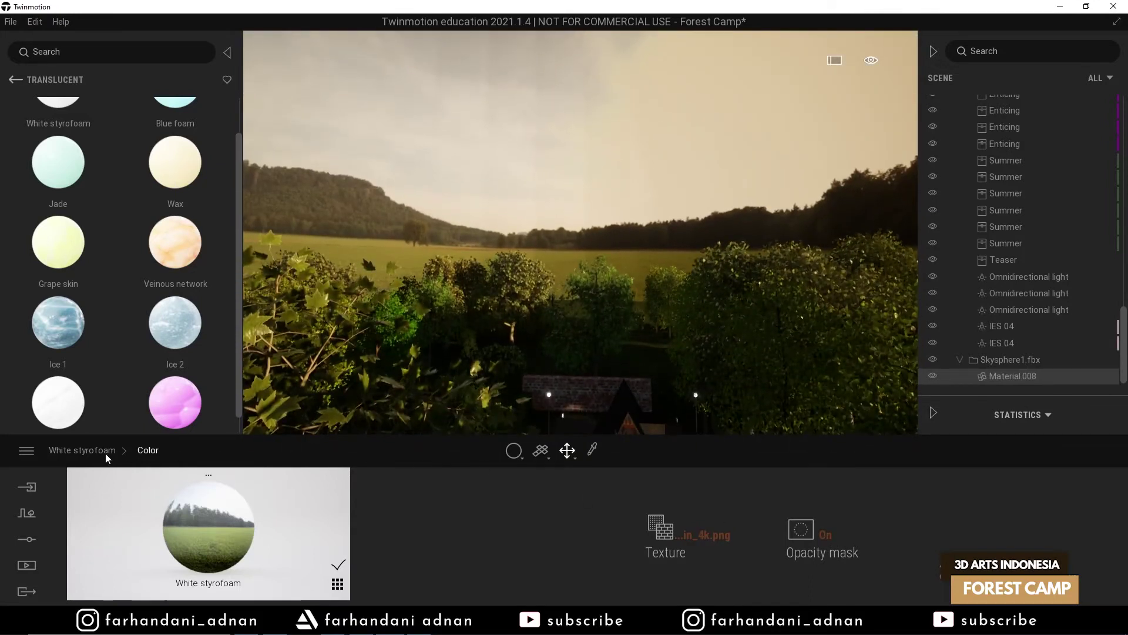
- Try out different Translucency amounts on the sky material and return it to 0.00
{"action": "left_click", "coordinate": [105, 451]}
{"action": "mouse_move", "coordinate": [627, 578]}
{"action": "left_mouse_down"}
{"action": "mouse_move", "coordinate": [652, 577]}
{"action": "mouse_move", "coordinate": [628, 577]}
{"action": "left_mouse_up"}
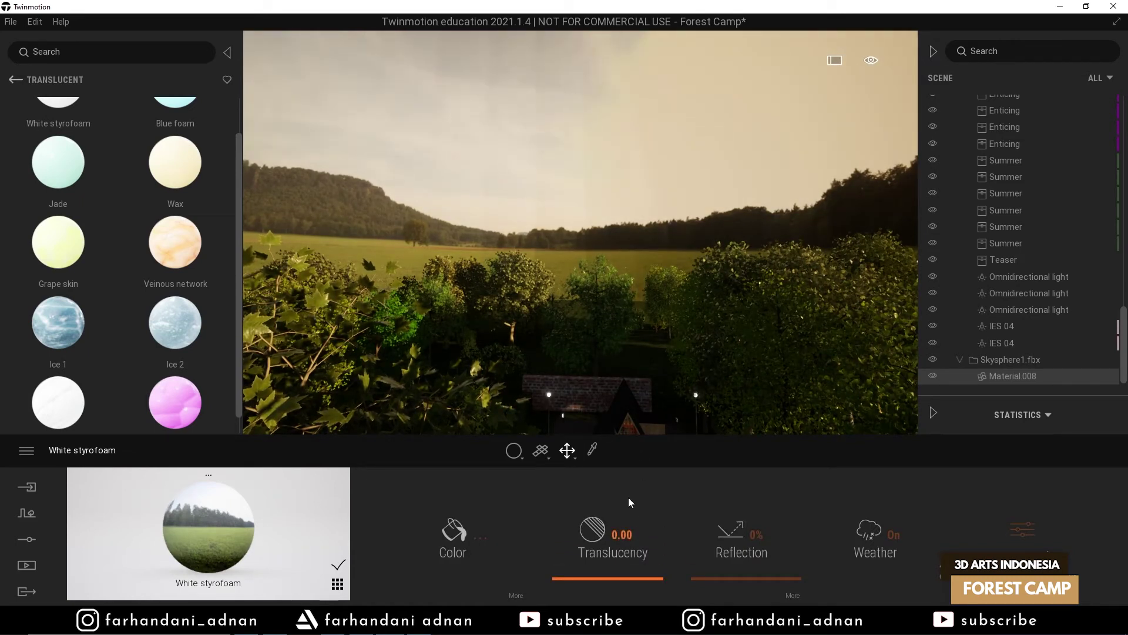
{"action": "key", "text": "q"}
{"action": "left_click_drag", "start_coordinate": [587, 548], "coordinate": [603, 548]}
{"action": "right_click_drag", "start_coordinate": [603, 315], "coordinate": [318, 302]}
{"action": "left_click_drag", "start_coordinate": [587, 548], "coordinate": [552, 548]}
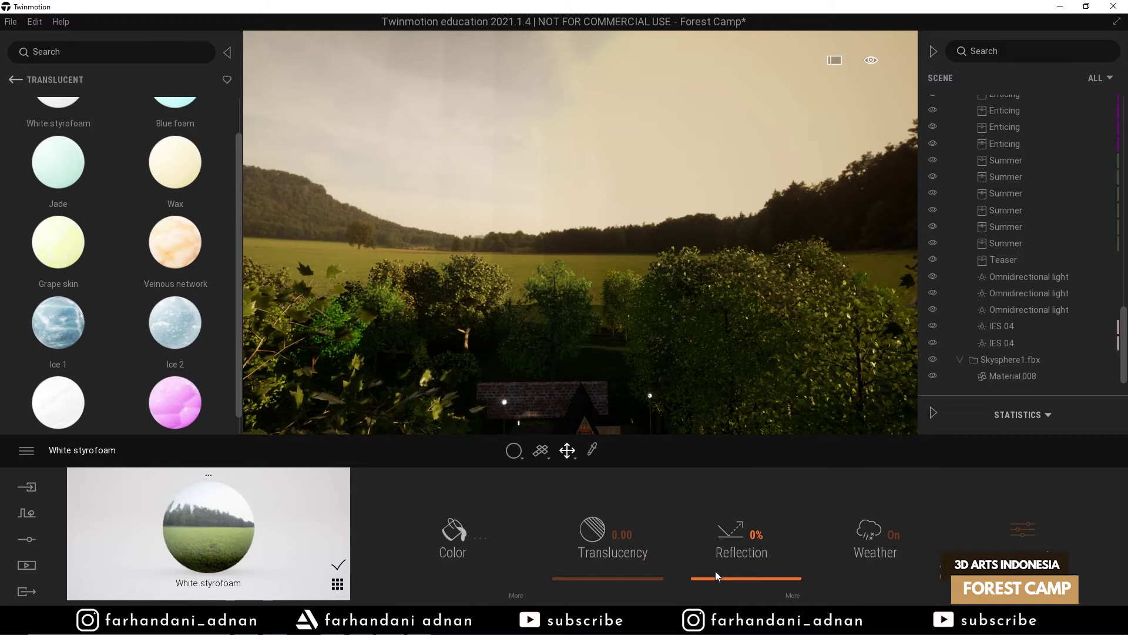
- Return the view to the A-frame house and set the sky material's Bump to 0%
{"action": "right_click_drag", "start_coordinate": [505, 187], "coordinate": [512, 229]}
{"action": "key", "text": "s"}
{"action": "key", "text": "q"}
{"action": "key", "text": "w"}
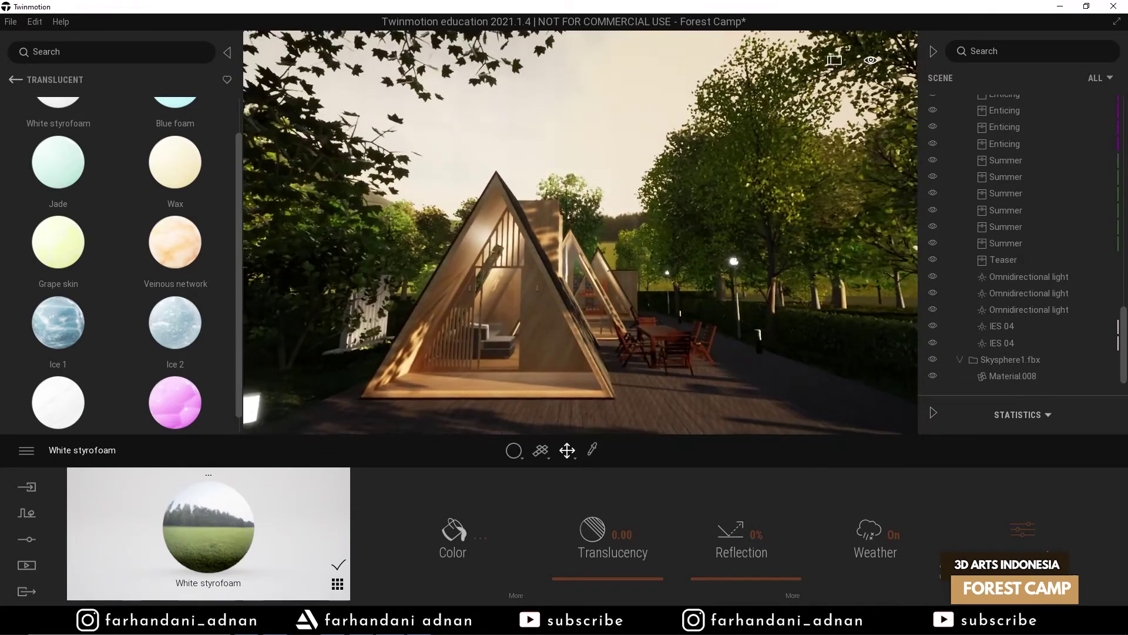
{"action": "left_click", "coordinate": [1032, 517]}
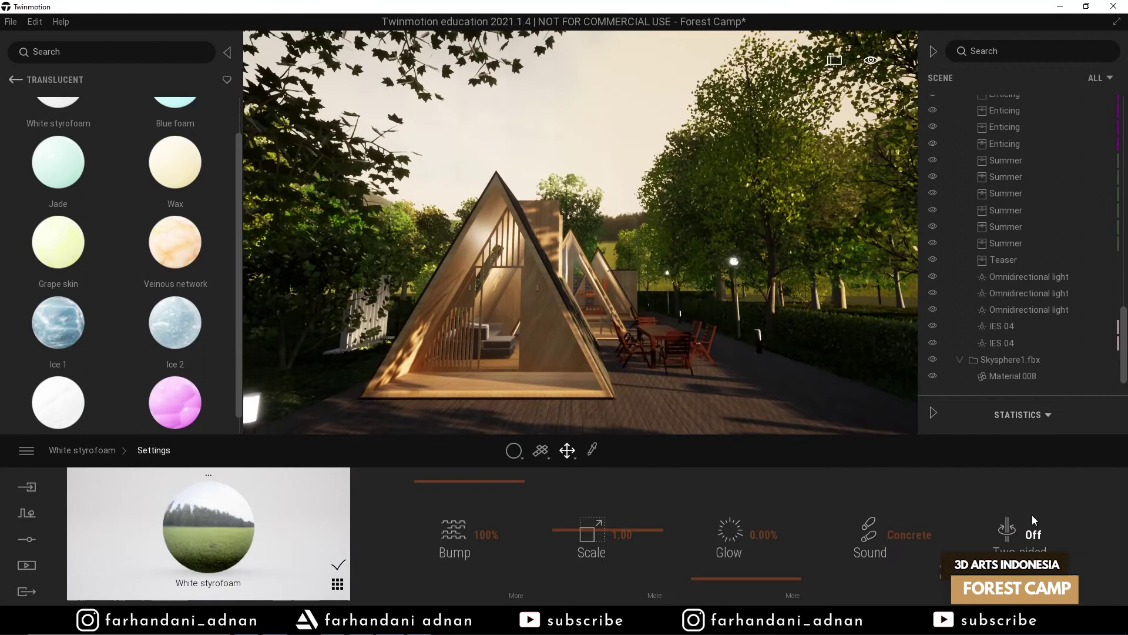
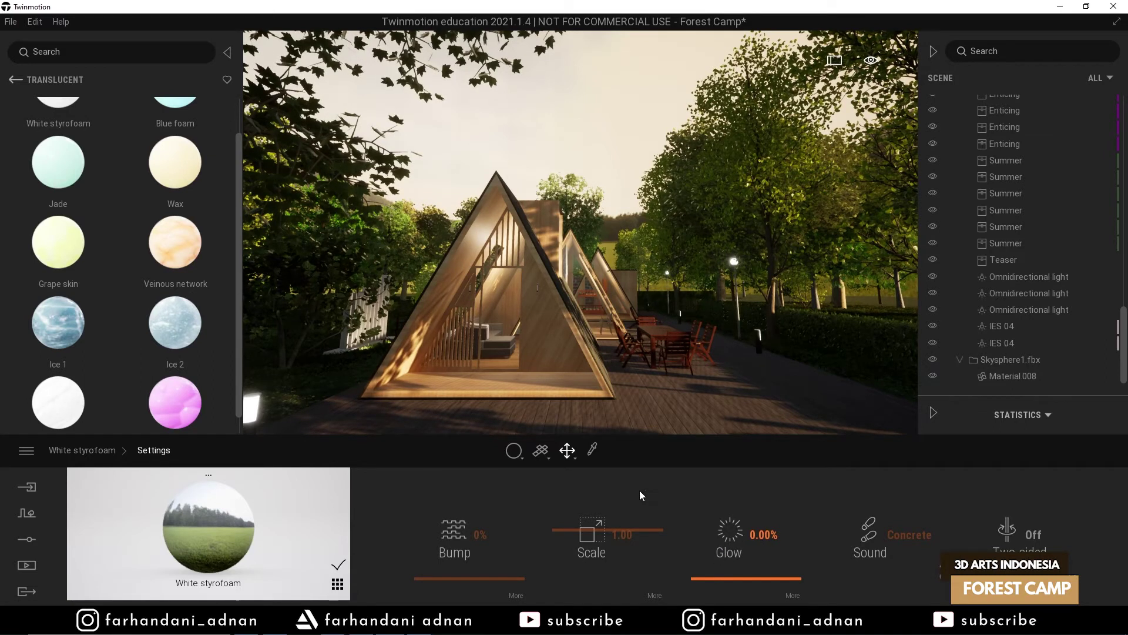
{"action": "right_click_drag", "start_coordinate": [544, 288], "coordinate": [598, 310]}
{"action": "key", "text": "d"}
{"action": "left_click", "coordinate": [88, 450]}
- Select the Skysphere and examine its background from several viewpoints around the trees and the A-frame house
{"action": "key", "text": "e"}
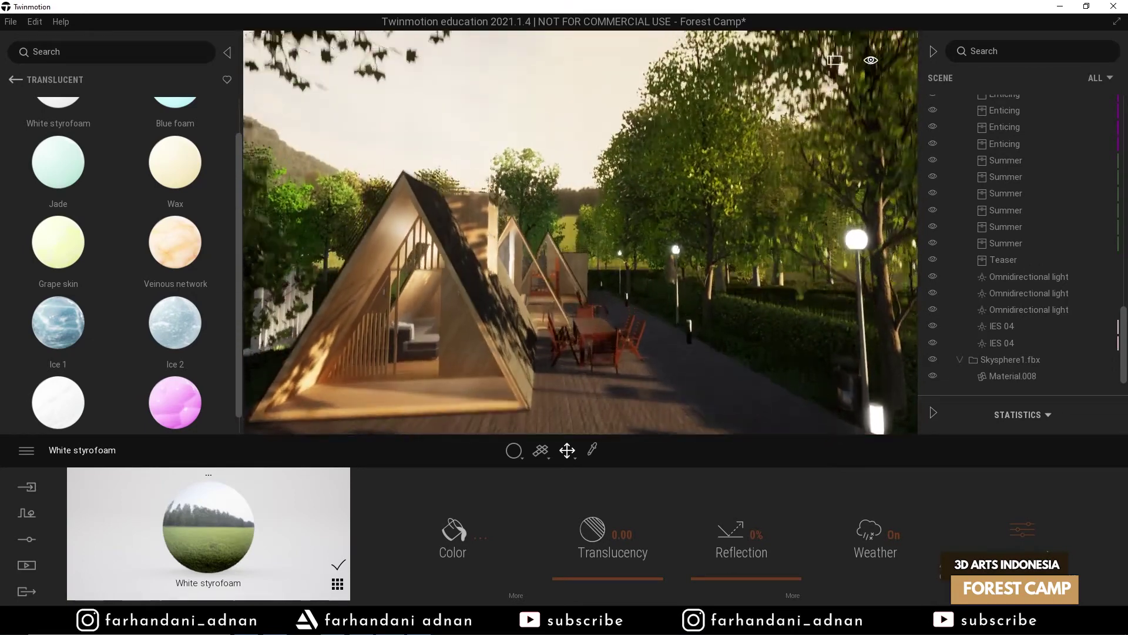
{"action": "key", "text": "q"}
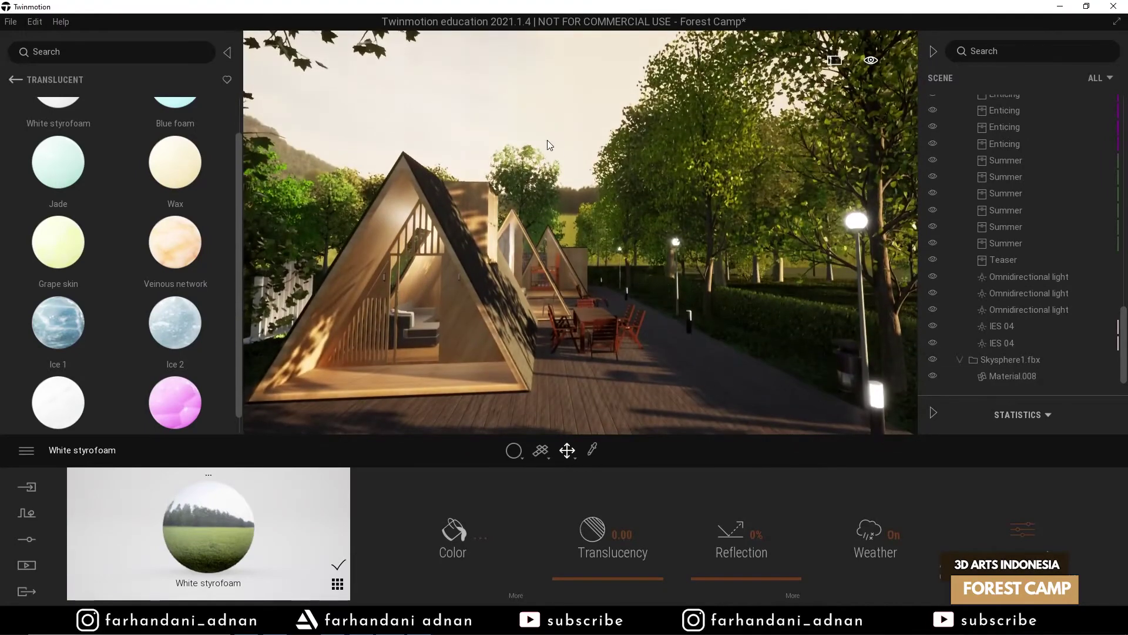
{"action": "left_click", "coordinate": [548, 140]}
{"action": "right_click_drag", "start_coordinate": [548, 140], "coordinate": [353, 150]}
{"action": "key", "text": "w"}
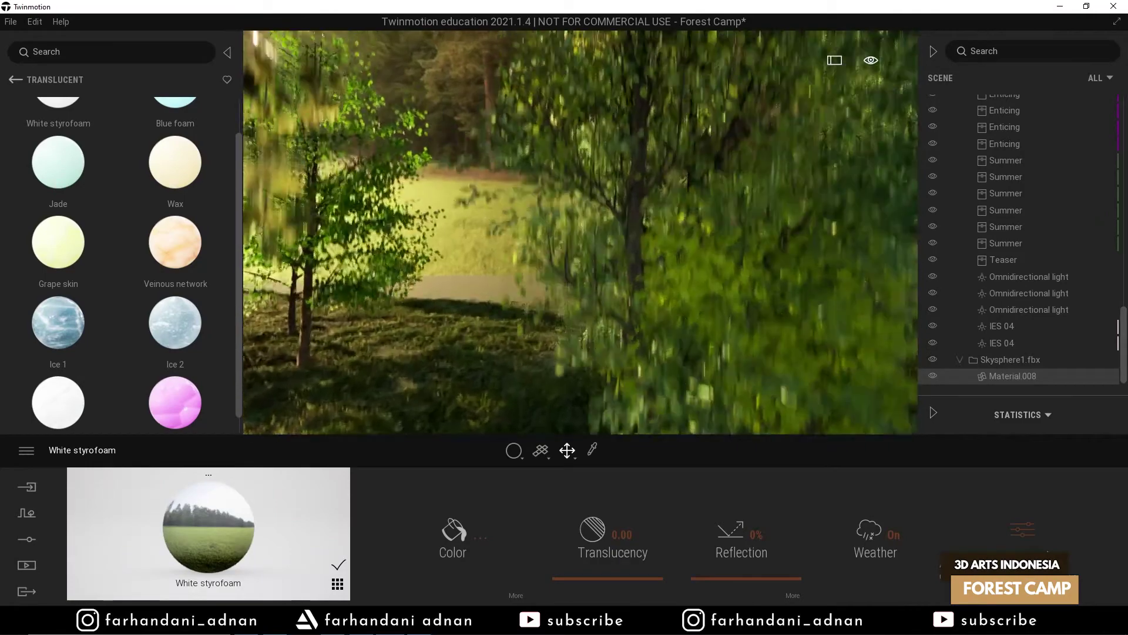
{"action": "right_click_drag", "start_coordinate": [412, 150], "coordinate": [729, 170]}
{"action": "key", "text": "w"}
{"action": "right_click_drag", "start_coordinate": [580, 176], "coordinate": [525, 144]}
{"action": "key", "text": "d"}
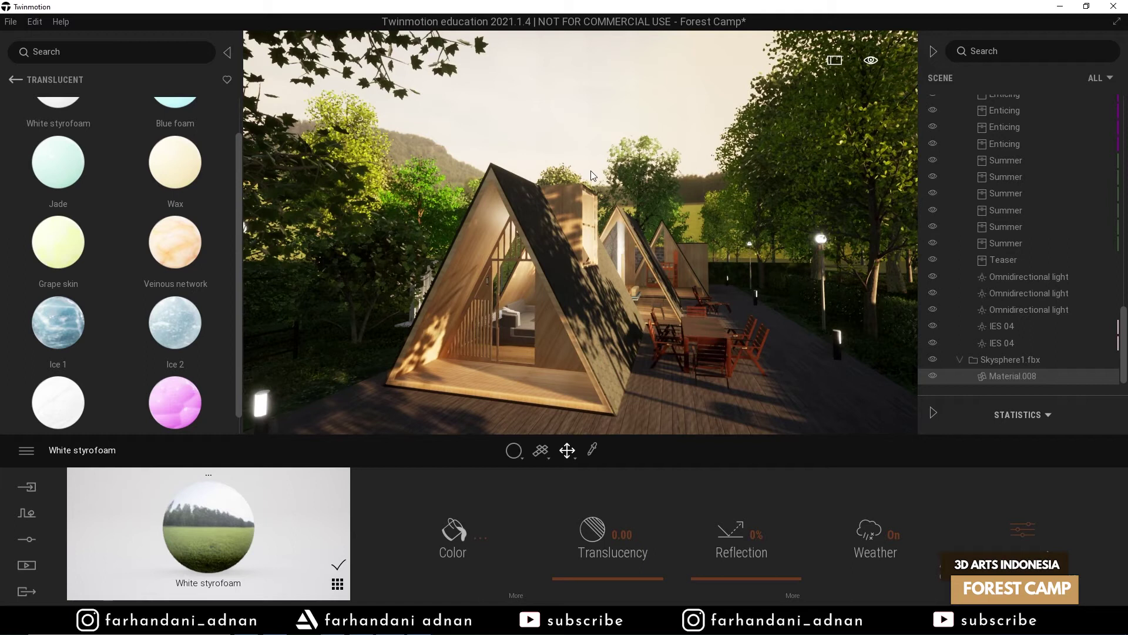
- Switch the Skysphere to the Rotate gizmo and examine its background above the A-frame houses with the library hidden
{"action": "left_click", "coordinate": [228, 53]}
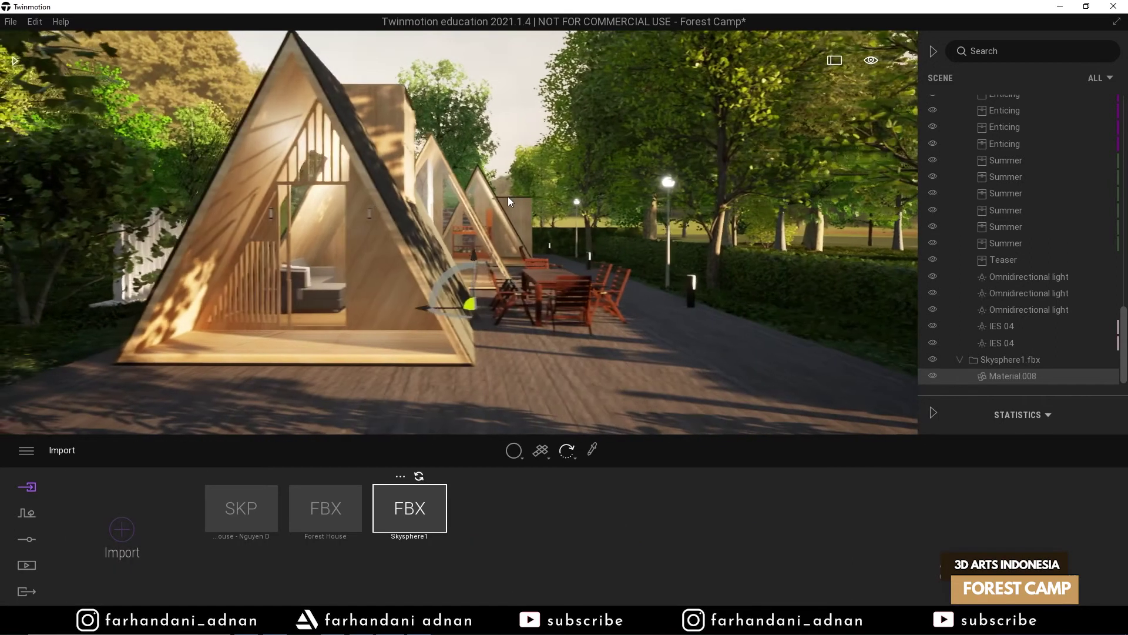
{"action": "right_click_drag", "start_coordinate": [507, 196], "coordinate": [520, 274]}
{"action": "key", "text": "a"}
{"action": "key", "text": "e"}
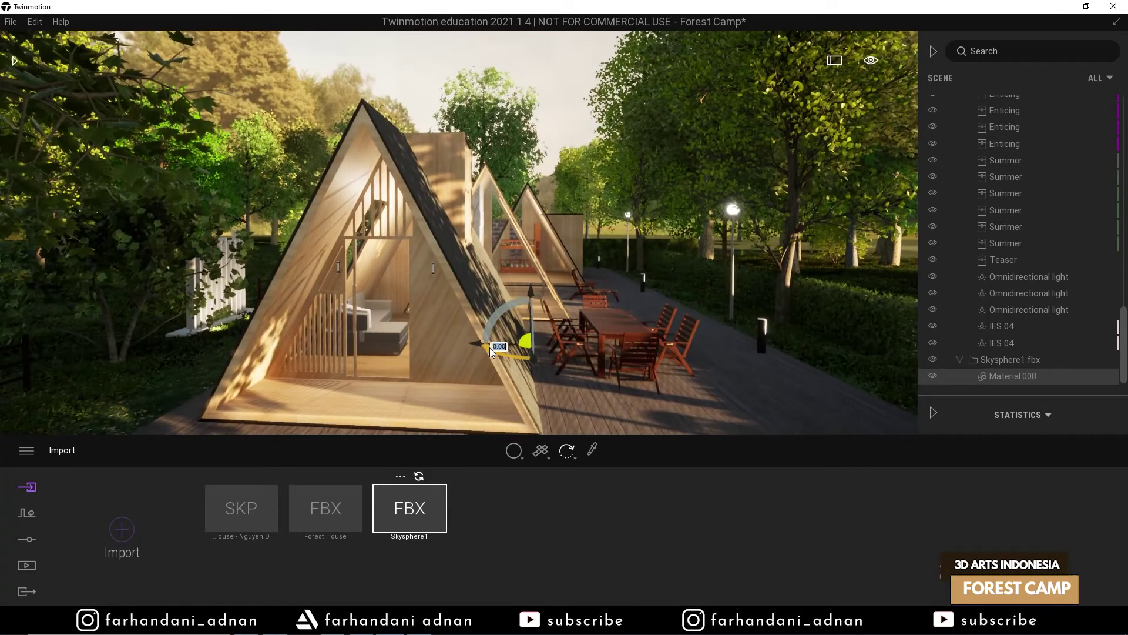
{"action": "left_click_drag", "start_coordinate": [493, 351], "coordinate": [474, 368]}
{"action": "right_click_drag", "start_coordinate": [607, 278], "coordinate": [614, 214]}
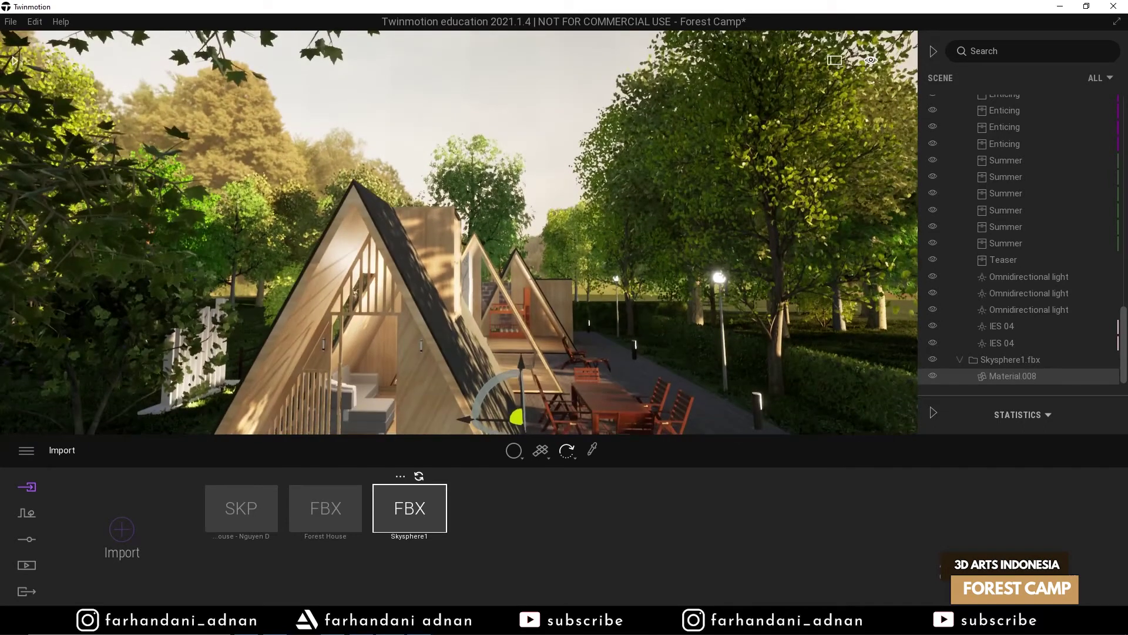
{"action": "mouse_move", "coordinate": [614, 214]}
{"action": "right_mouse_down"}
{"action": "mouse_move", "coordinate": [726, 203]}
{"action": "mouse_move", "coordinate": [620, 204]}
{"action": "right_mouse_up"}
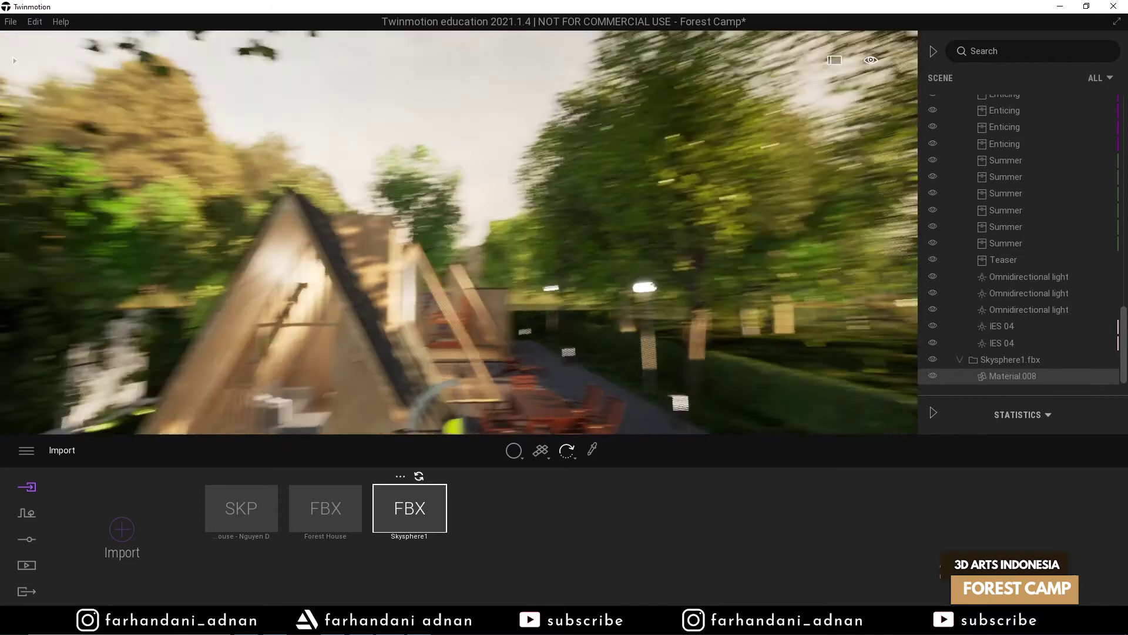
{"action": "key", "text": "w"}
{"action": "key", "text": "Tab"}
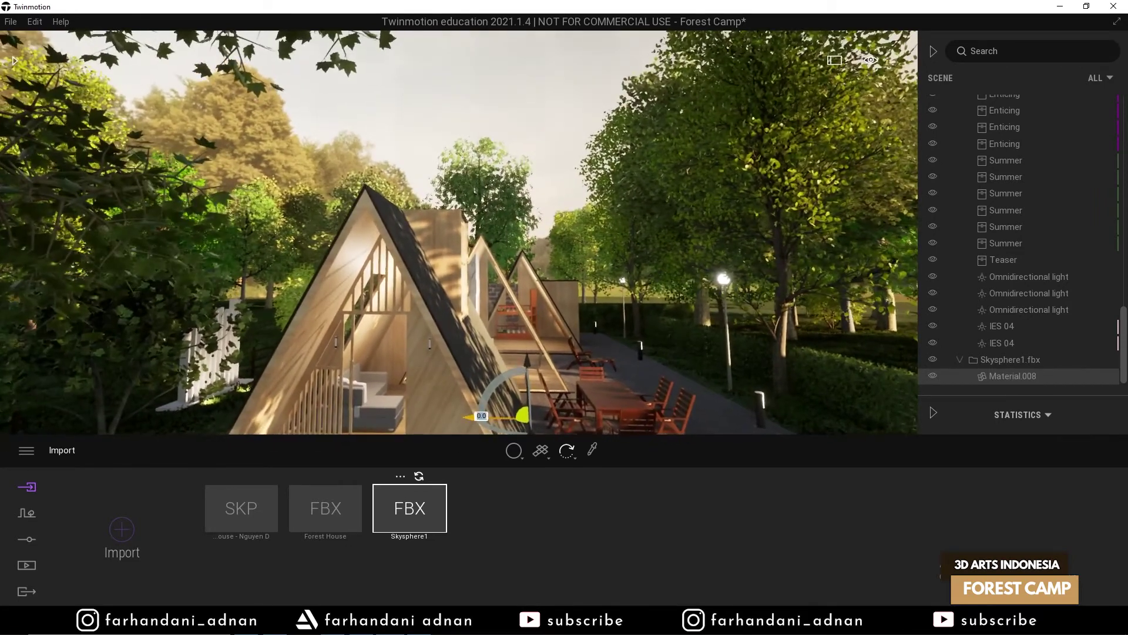
- Open the lilienstein_4k image in Photos to examine the full panorama, and return to Twinmotion
{"action": "left_click", "coordinate": [275, 622]}
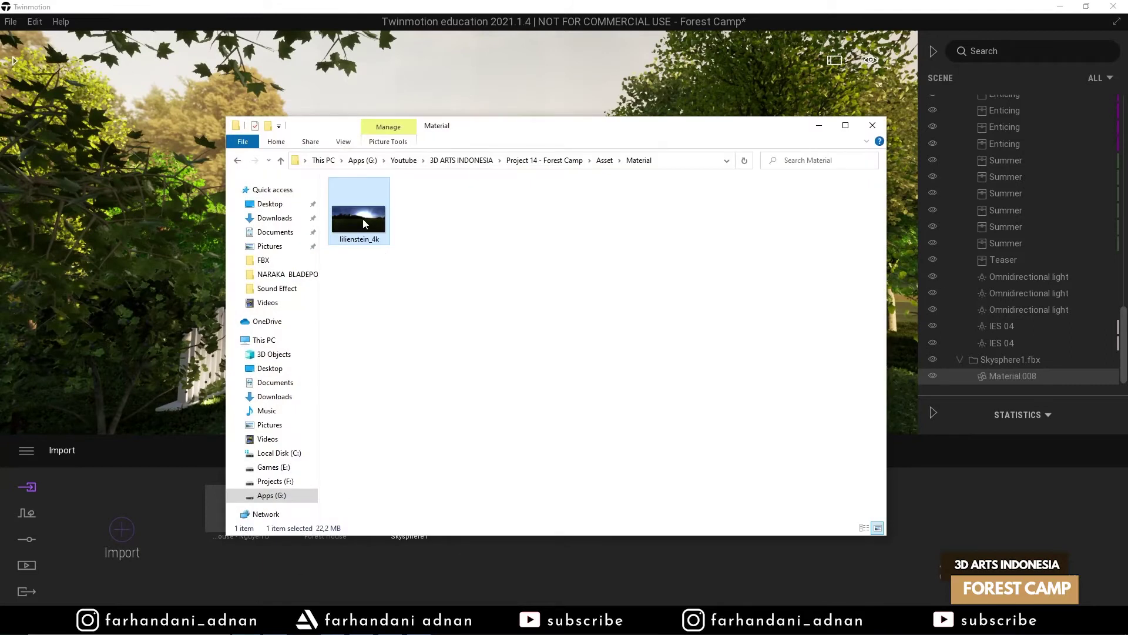
{"action": "double_click", "coordinate": [363, 220]}
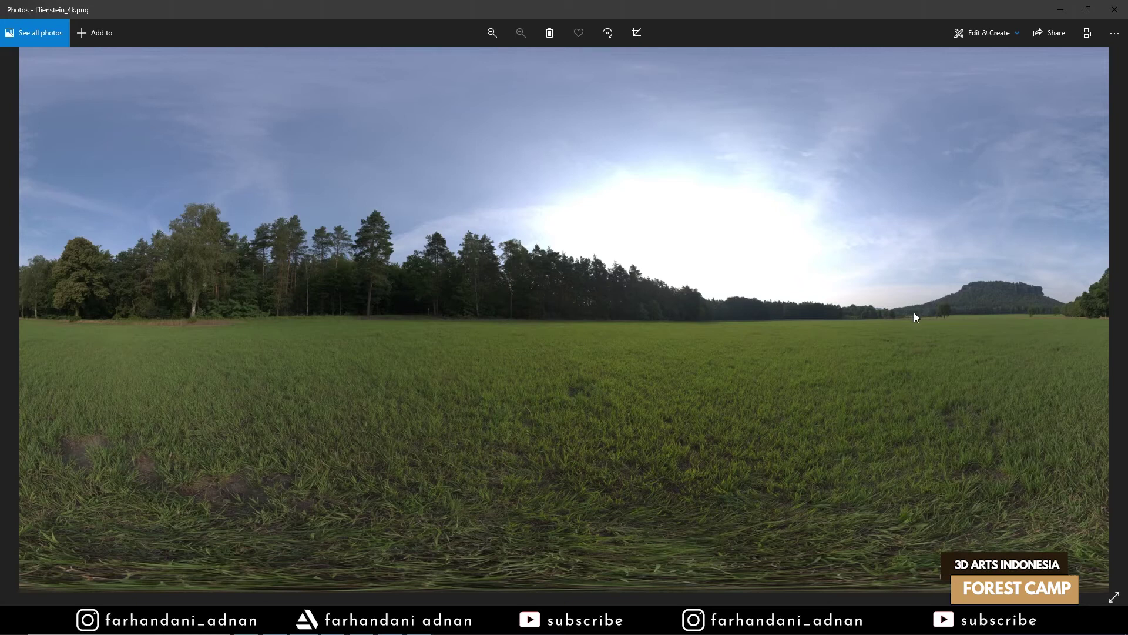
{"action": "left_click", "coordinate": [1060, 10]}
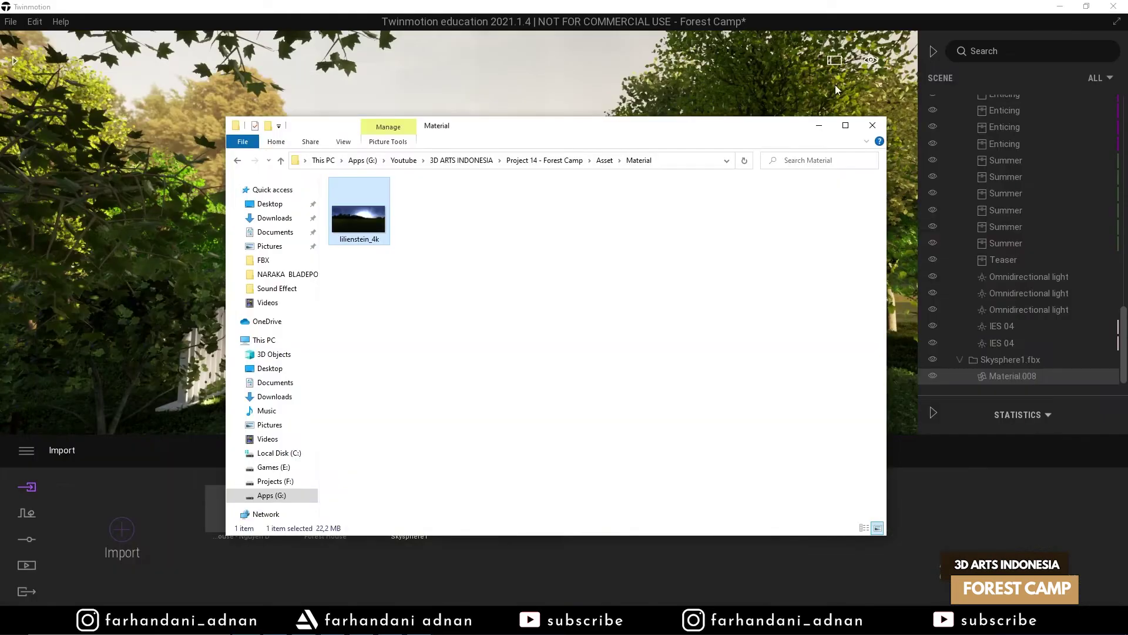
{"action": "left_click", "coordinate": [819, 128]}
- Examine the A-frame houses and the sky background from above, from the front and from the terrace side
{"action": "key", "text": "s"}
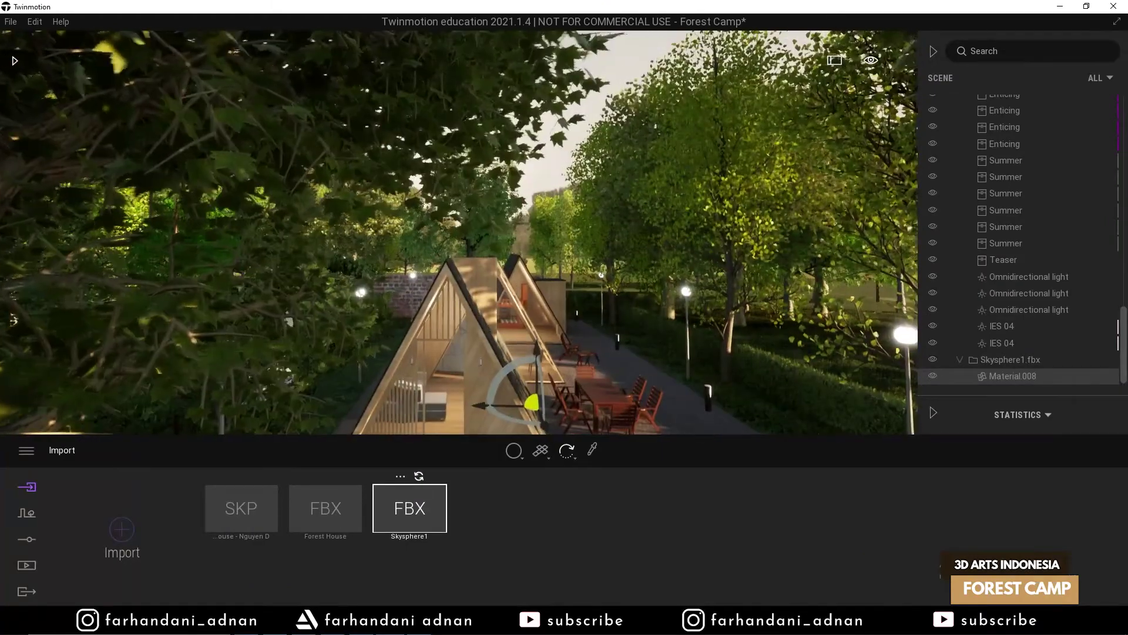
{"action": "key", "text": "q"}
{"action": "key", "text": "w"}
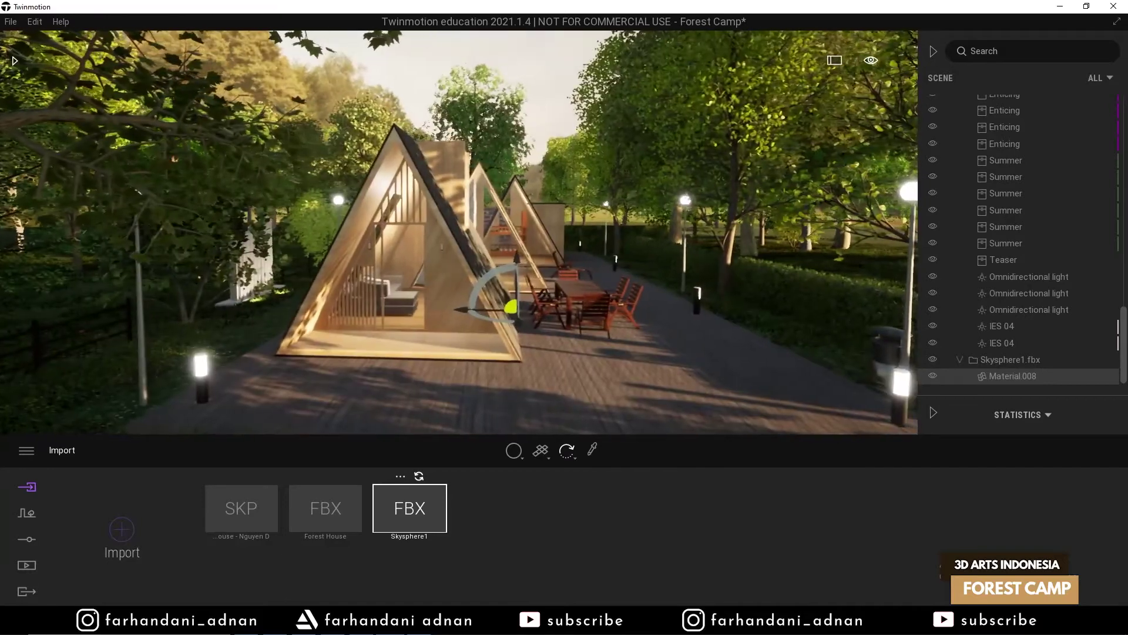
{"action": "key", "text": "a"}
{"action": "key", "text": "w"}
{"action": "key", "text": "s"}
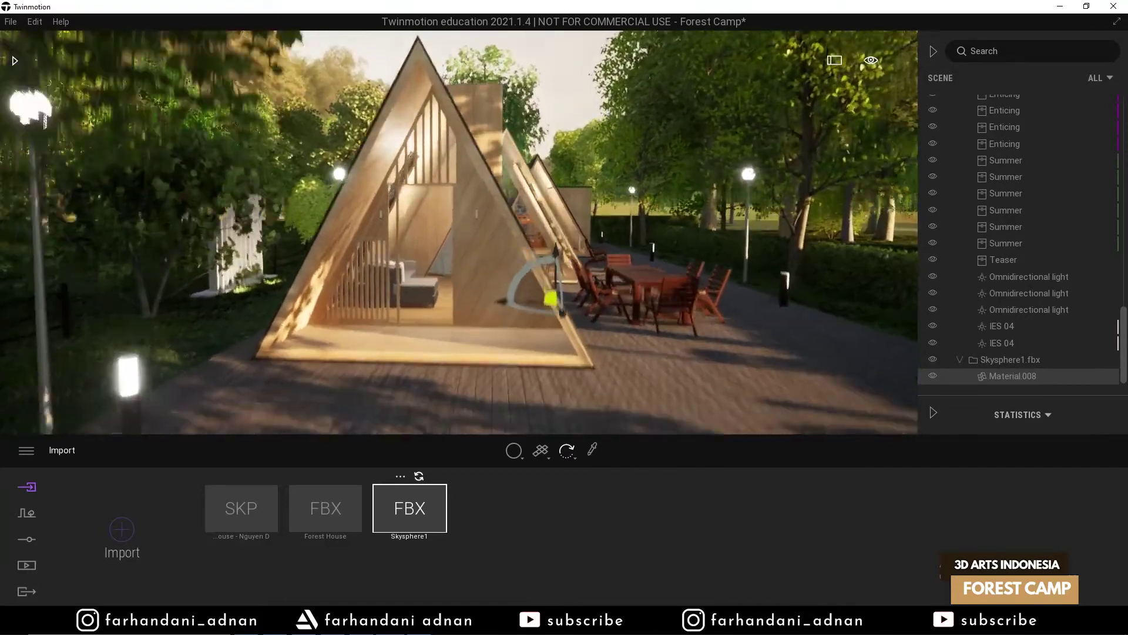
{"action": "key", "text": "w"}
{"action": "key", "text": "s"}
{"action": "key", "text": "e"}
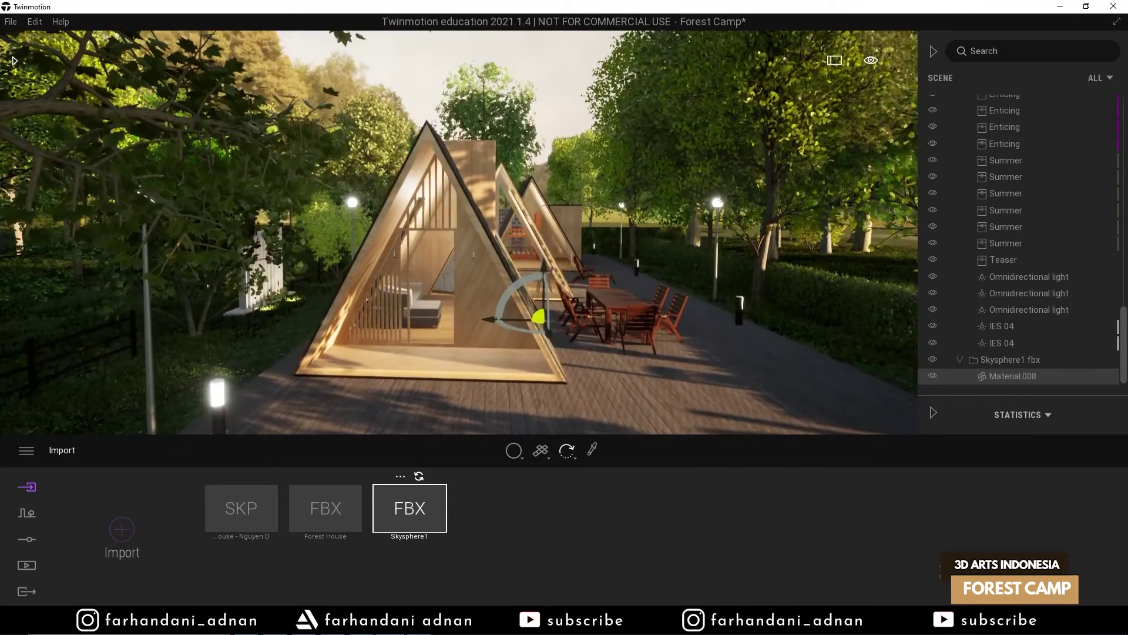
{"action": "key", "text": "d"}
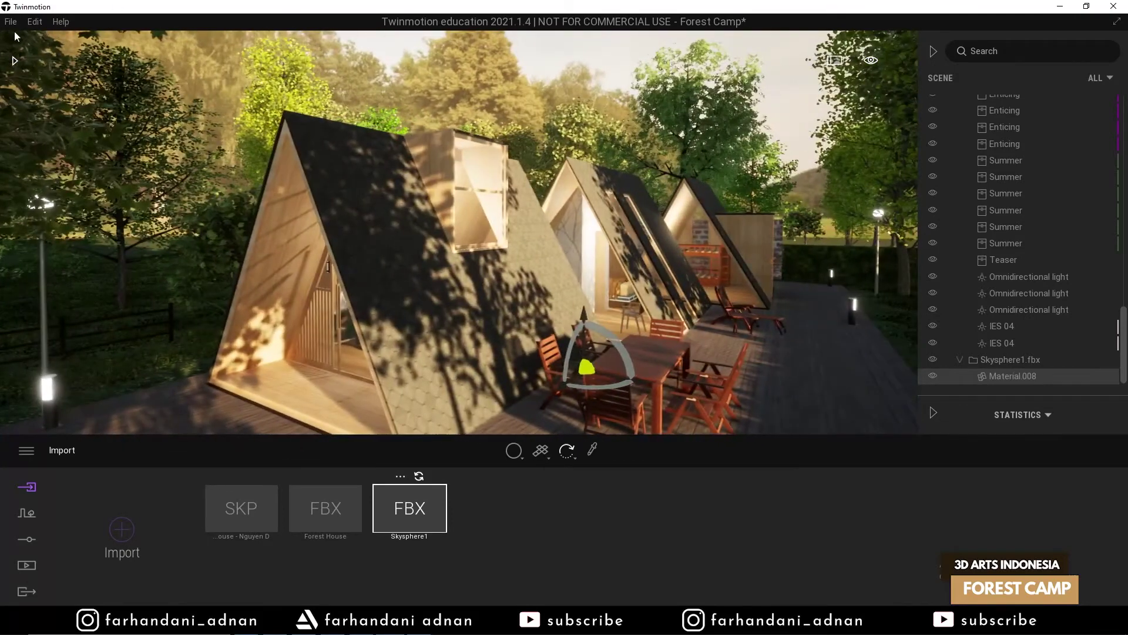
- Save the Forest Camp project and bring the view back to the front of the A-frame house
{"action": "left_click", "coordinate": [11, 21]}
{"action": "left_click", "coordinate": [37, 115]}
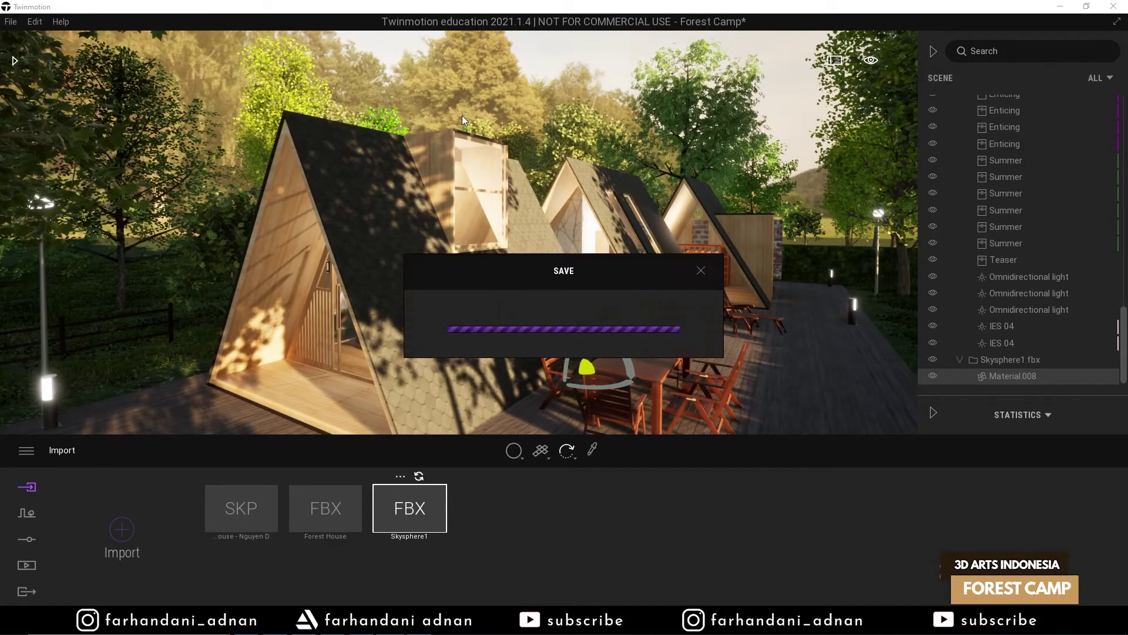
{"action": "key", "text": "d"}
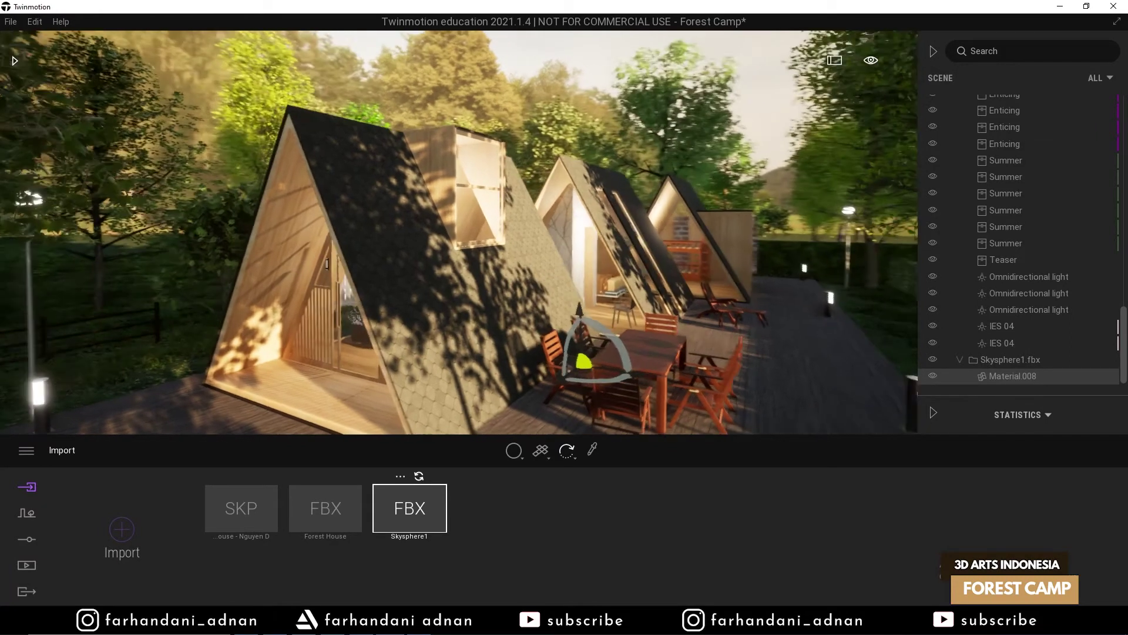
{"action": "key", "text": "a"}
{"action": "key", "text": "s"}
{"action": "key", "text": "d"}
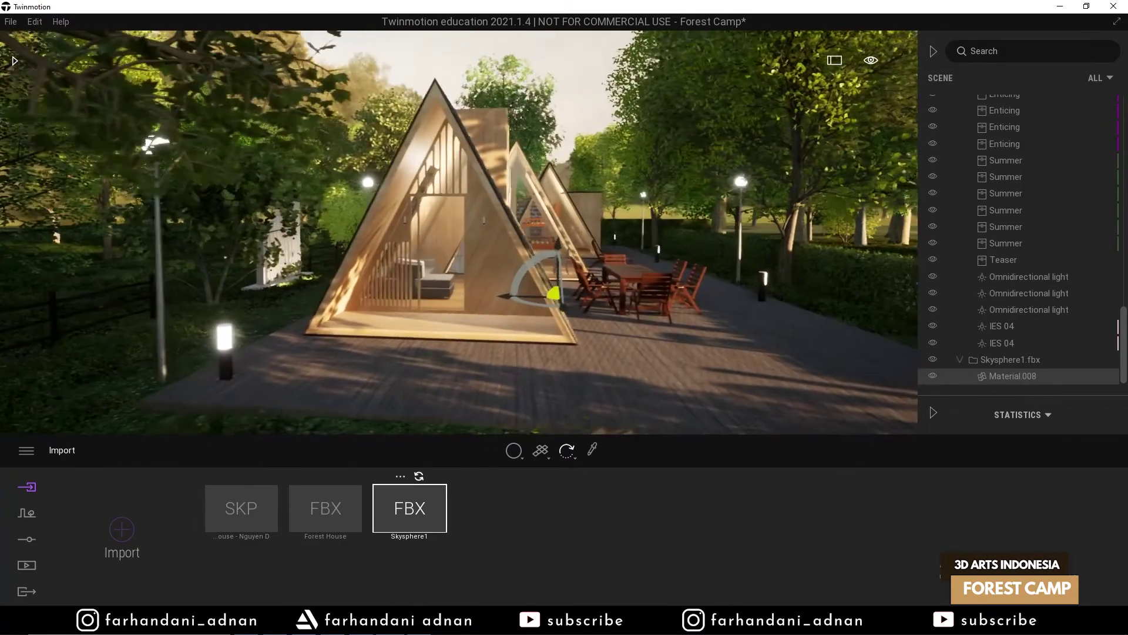
{"action": "key", "text": "w"}
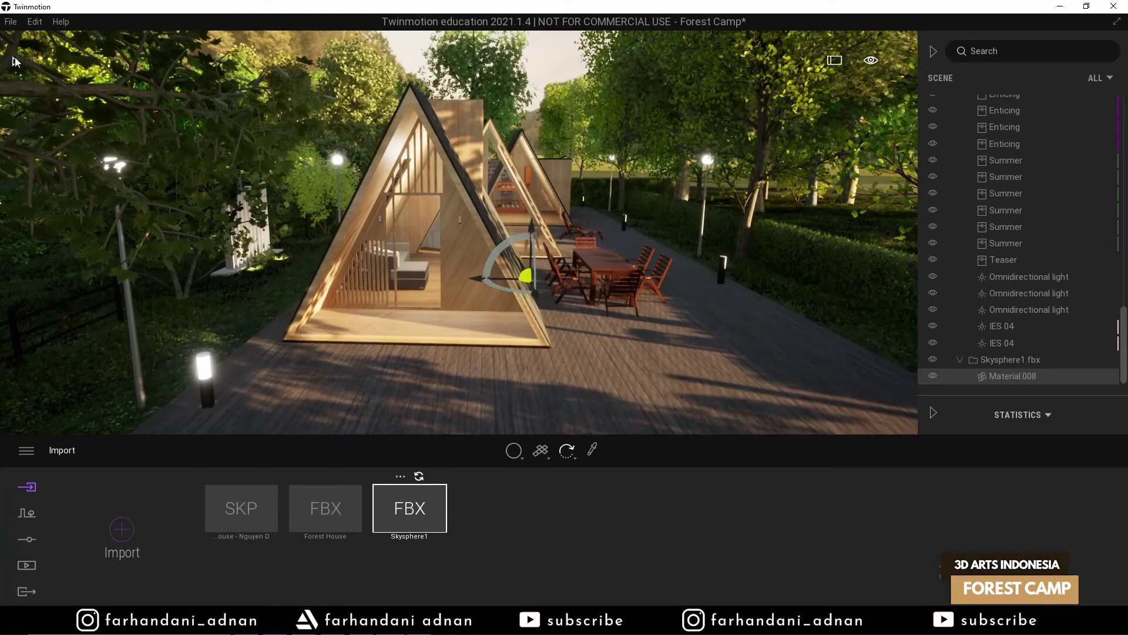
- Place a Sphere Reflection Probe from the library's tools beside the first A-frame house, near the outdoor dining table
{"action": "left_click", "coordinate": [15, 61]}
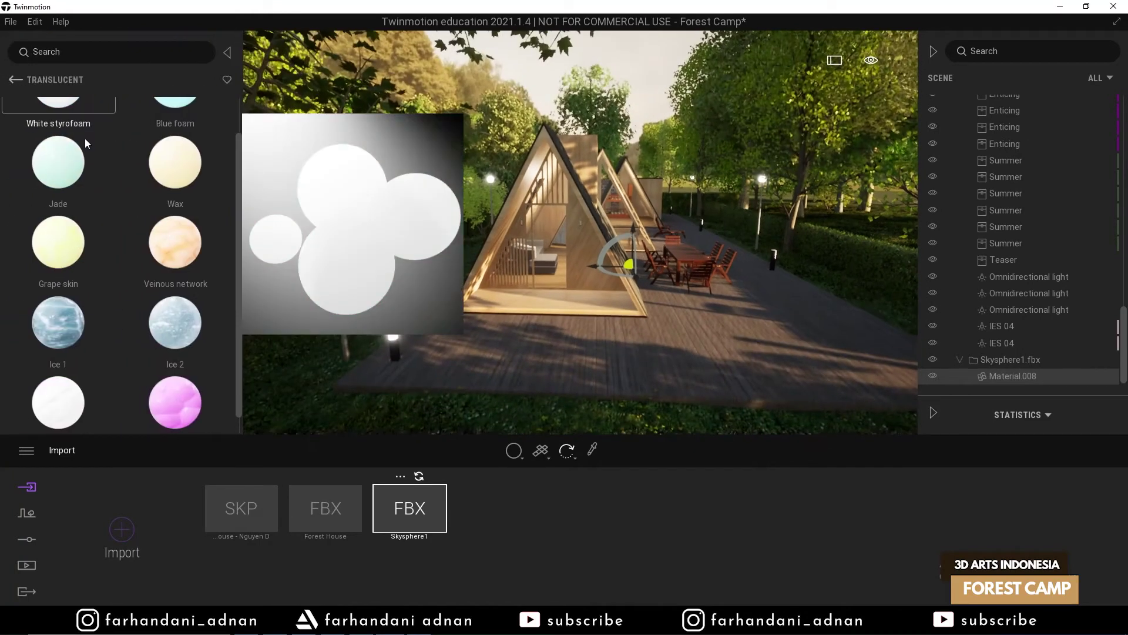
{"action": "left_click", "coordinate": [15, 80]}
{"action": "key", "text": "w"}
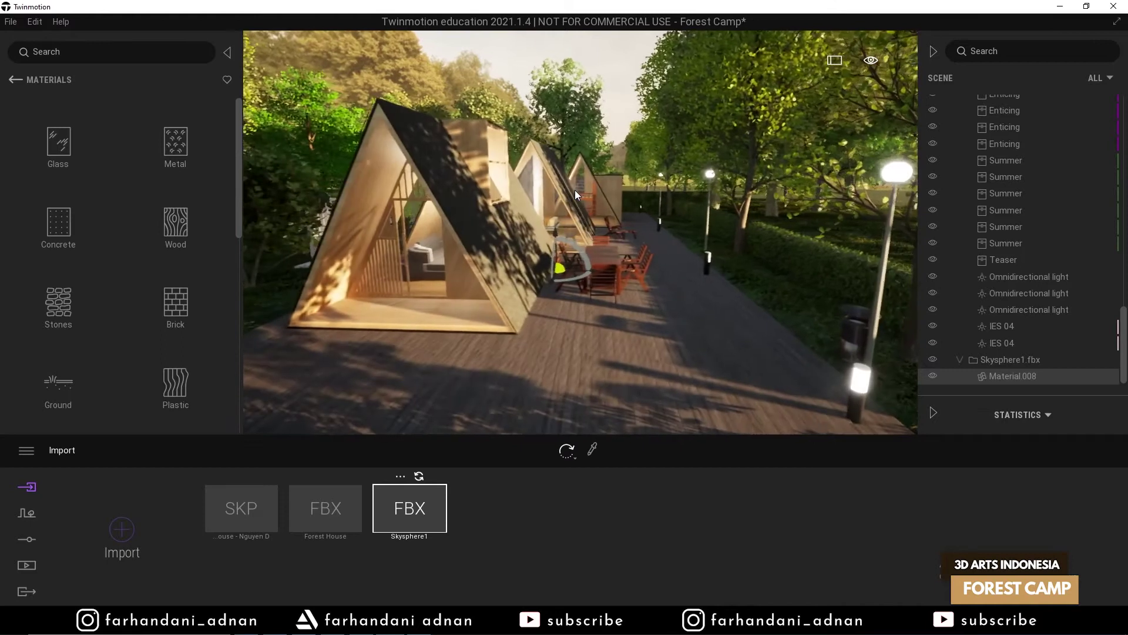
{"action": "key", "text": "a"}
{"action": "right_click_drag", "start_coordinate": [575, 189], "coordinate": [572, 193]}
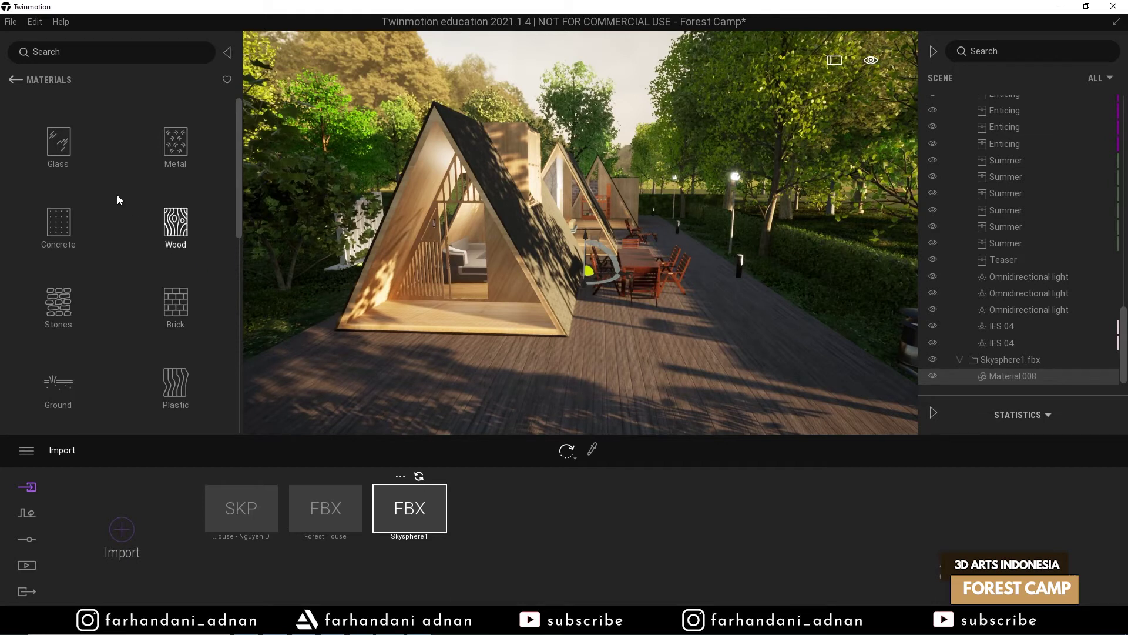
{"action": "scroll", "coordinate": [123, 242], "scroll_direction": "down", "scroll_amount": 5}
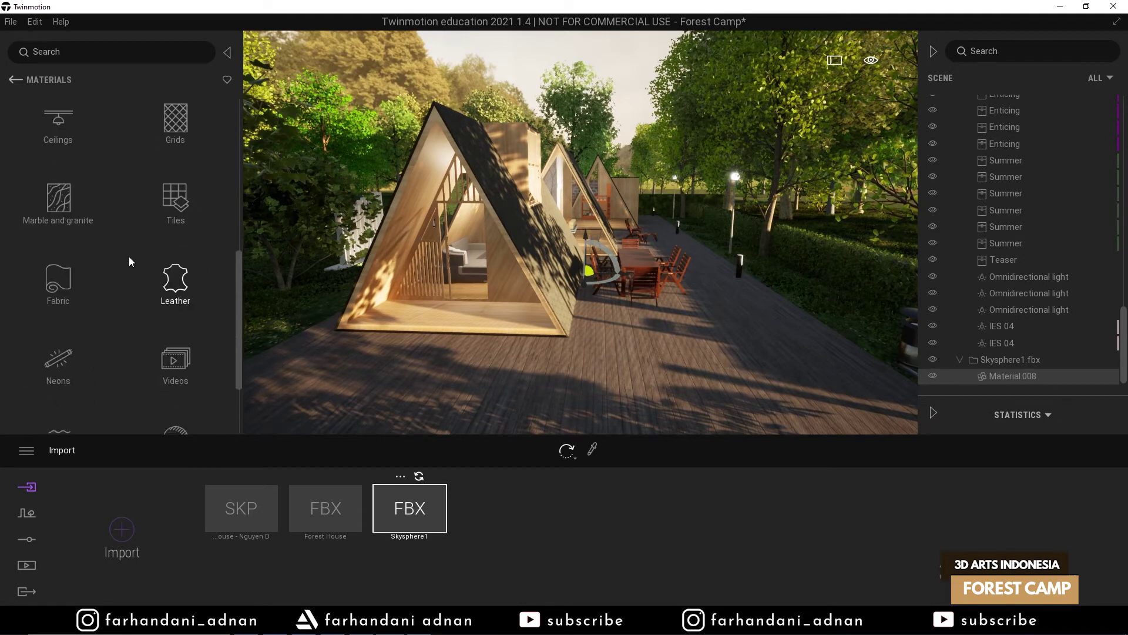
{"action": "scroll", "coordinate": [128, 261], "scroll_direction": "down", "scroll_amount": 2}
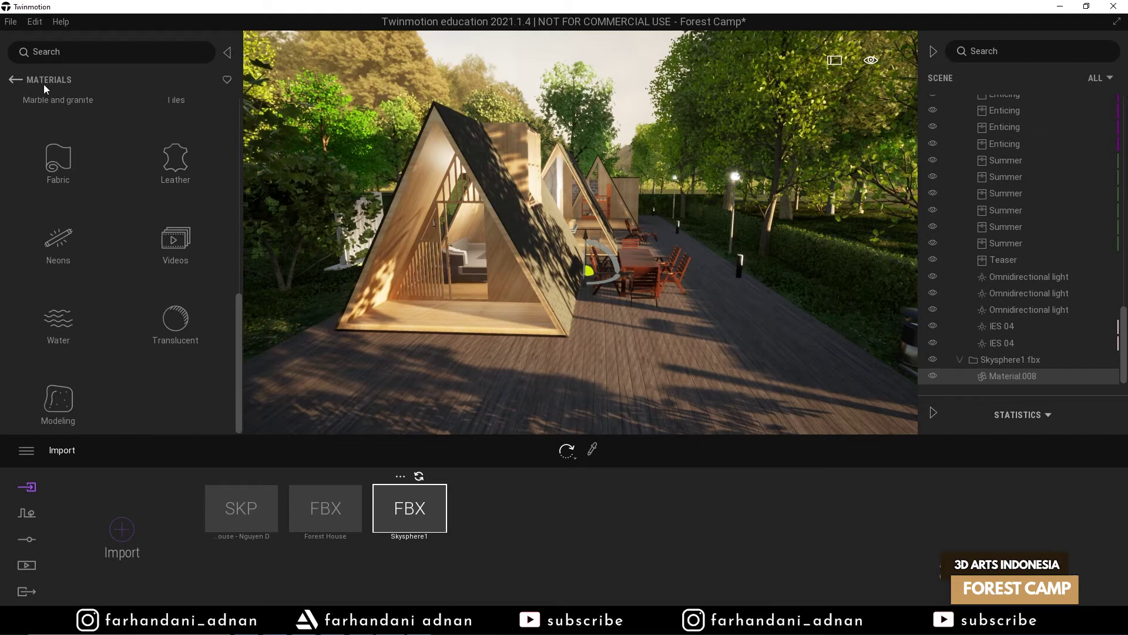
{"action": "left_click", "coordinate": [17, 81]}
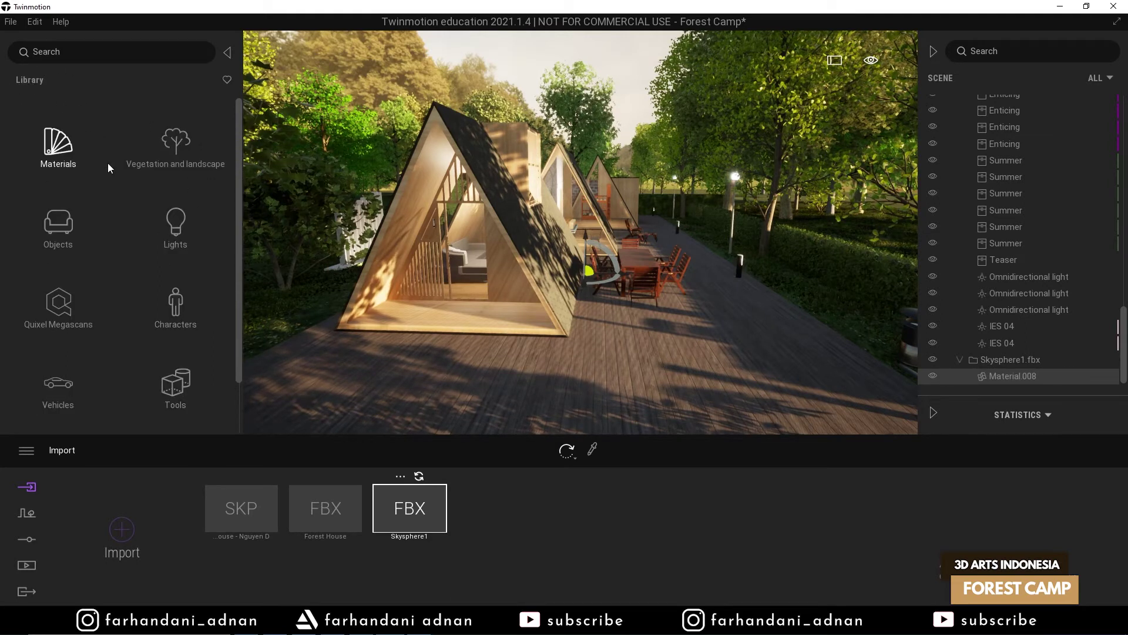
{"action": "left_click", "coordinate": [176, 385]}
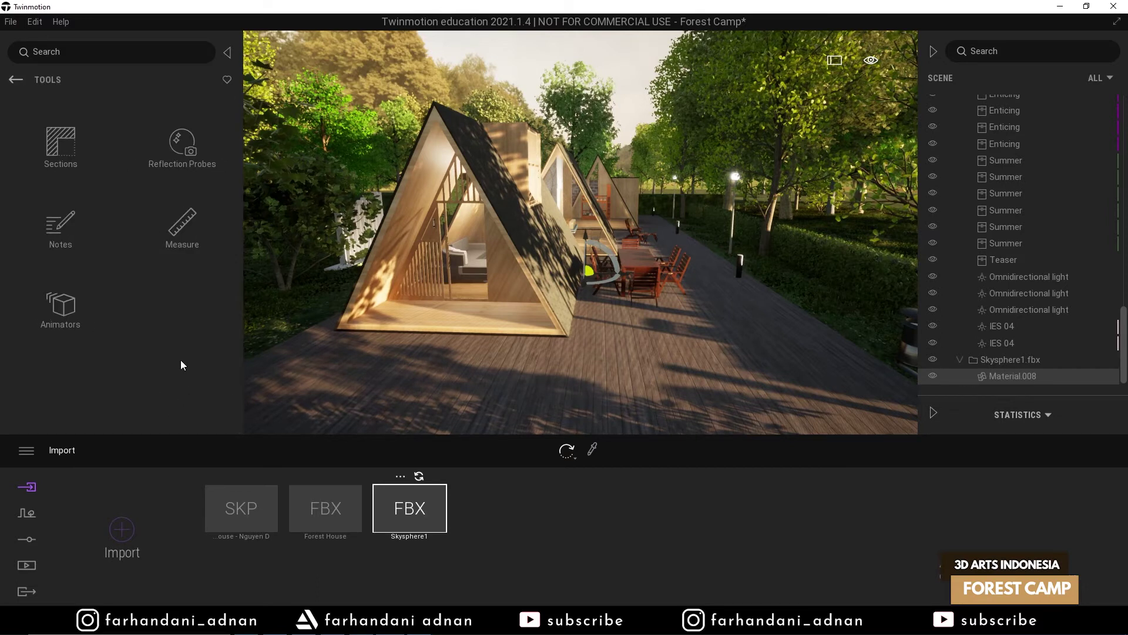
{"action": "left_click", "coordinate": [179, 154]}
{"action": "left_click_drag", "start_coordinate": [67, 137], "coordinate": [587, 283]}
{"action": "left_click_drag", "start_coordinate": [997, 379], "coordinate": [1001, 214]}
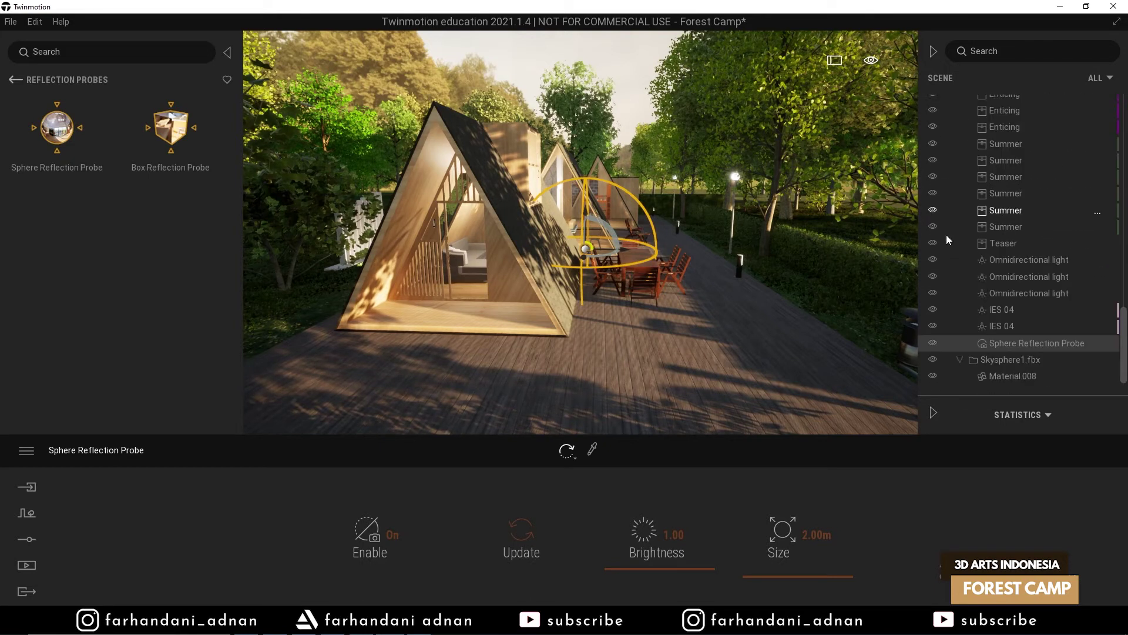
- Try to enlarge the Sphere Reflection Probe beside the dining table with the Scale gizmo
{"action": "left_click", "coordinate": [568, 452]}
{"action": "left_click", "coordinate": [559, 381]}
{"action": "middle_click_drag", "start_coordinate": [635, 293], "coordinate": [522, 288], "text": "shift"}
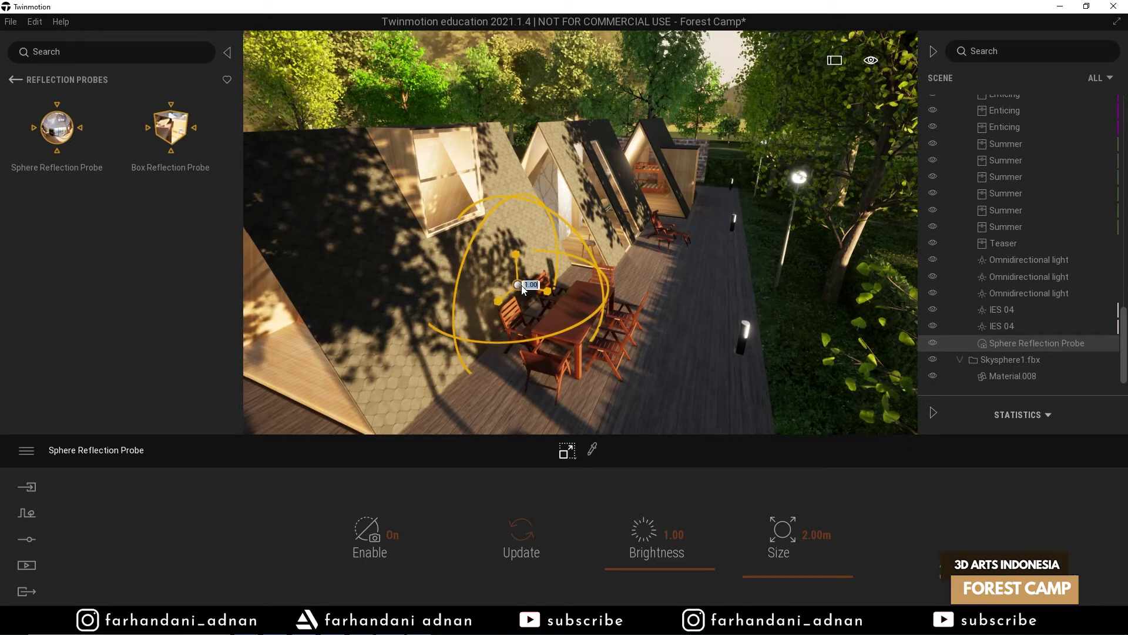
{"action": "mouse_move", "coordinate": [525, 288]}
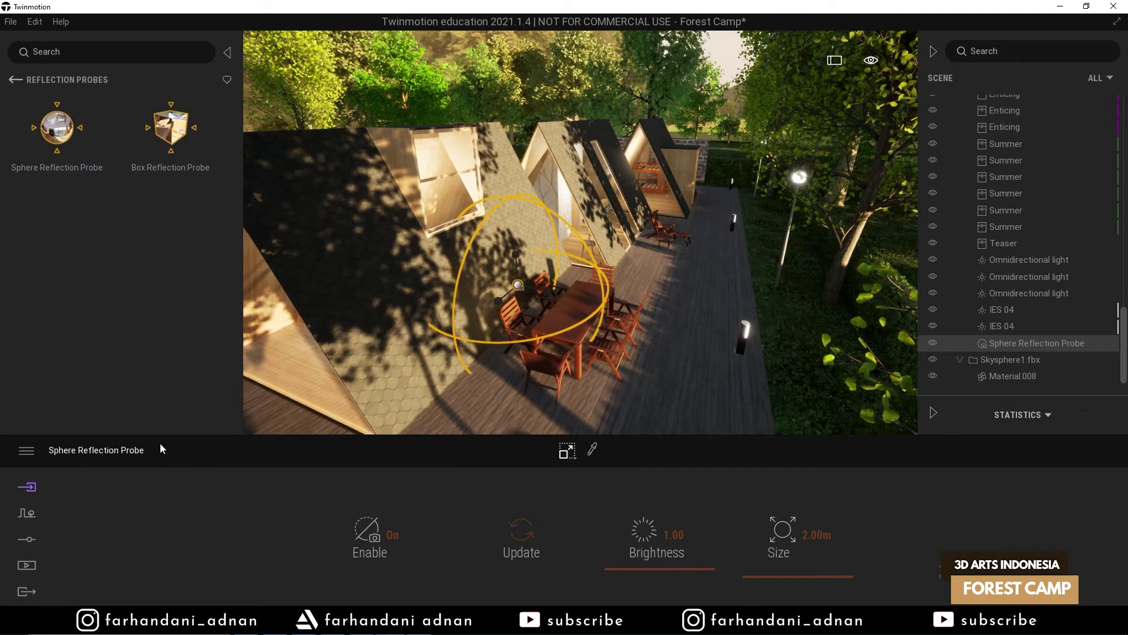
{"action": "scroll", "coordinate": [572, 246], "scroll_direction": "up", "scroll_amount": 5}
{"action": "mouse_move", "coordinate": [473, 232]}
{"action": "left_click_drag", "start_coordinate": [473, 231], "coordinate": [473, 195]}
{"action": "scroll", "coordinate": [710, 202], "scroll_direction": "down", "scroll_amount": 3}
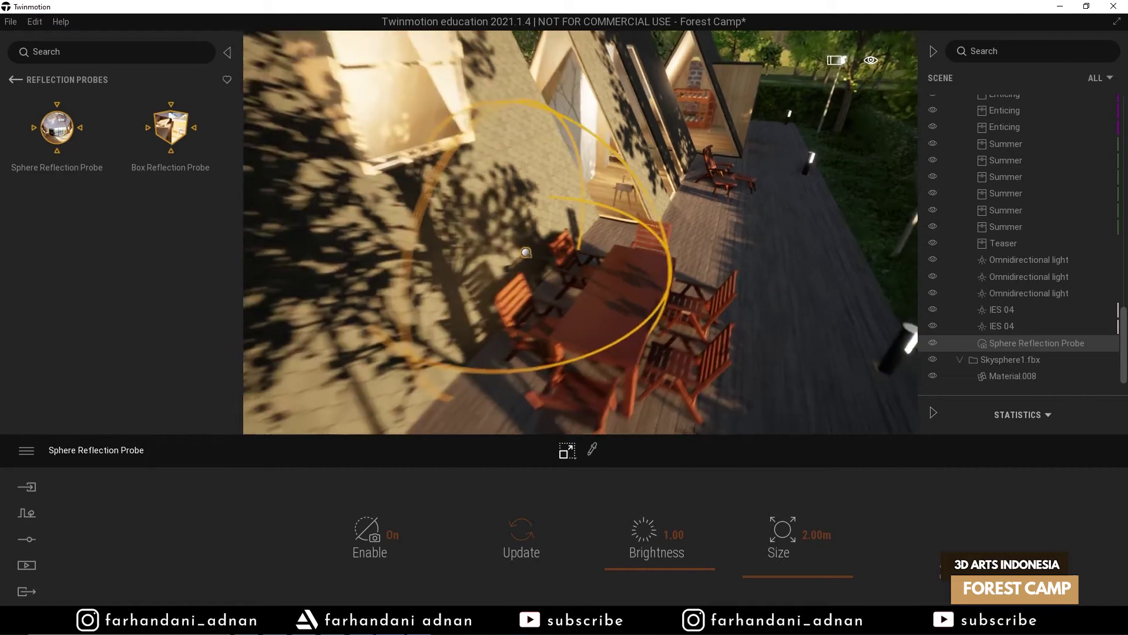
- Switch the Sphere Reflection Probe back to the Move gizmo and set its Size to 20.94 m
{"action": "left_click", "coordinate": [570, 452]}
{"action": "left_click", "coordinate": [570, 421]}
{"action": "left_click_drag", "start_coordinate": [552, 264], "coordinate": [602, 303]}
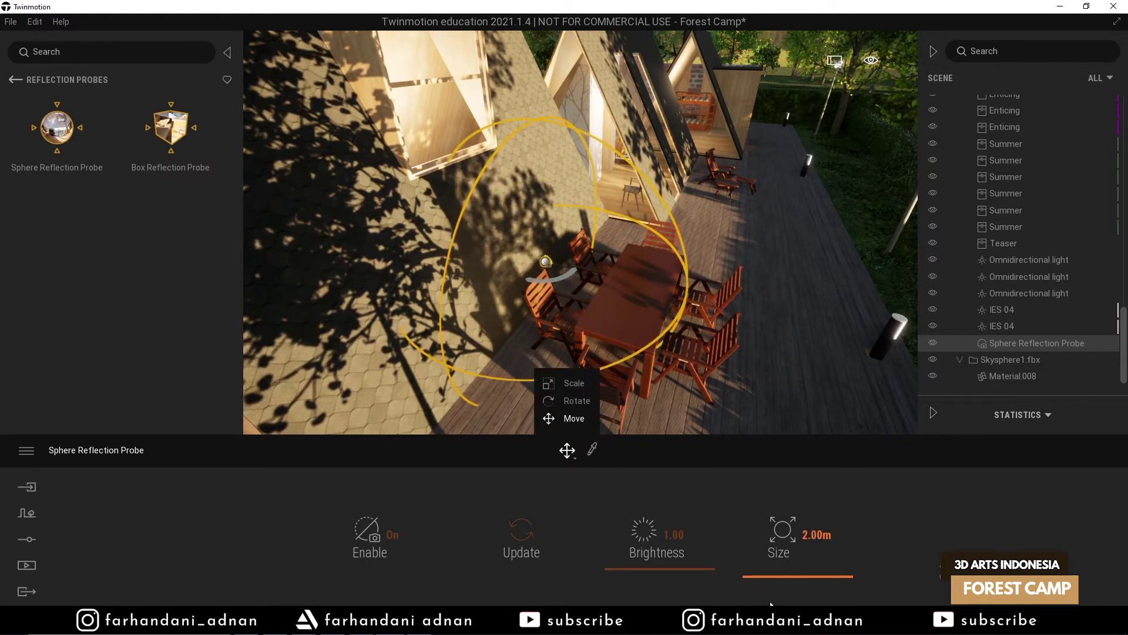
{"action": "left_click_drag", "start_coordinate": [773, 570], "coordinate": [778, 538]}
{"action": "scroll", "coordinate": [659, 220], "scroll_direction": "down", "scroll_amount": 8}
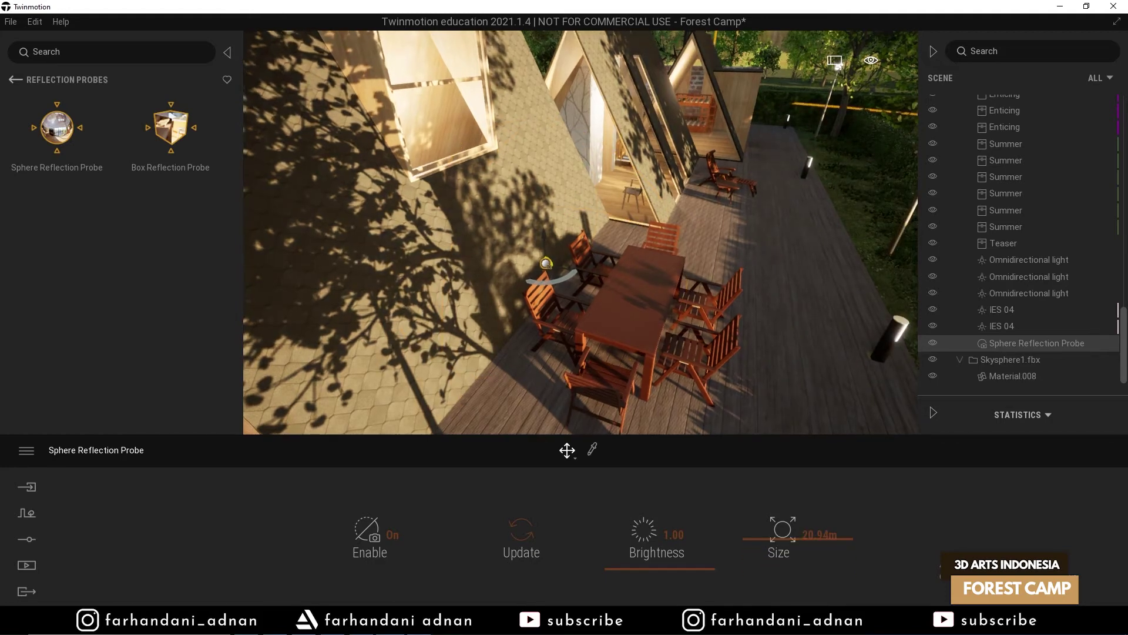
- Update the Sphere Reflection Probe's capture with the A-frame houses and terrace in view
{"action": "middle_click_drag", "start_coordinate": [659, 220], "coordinate": [577, 229], "text": "shift"}
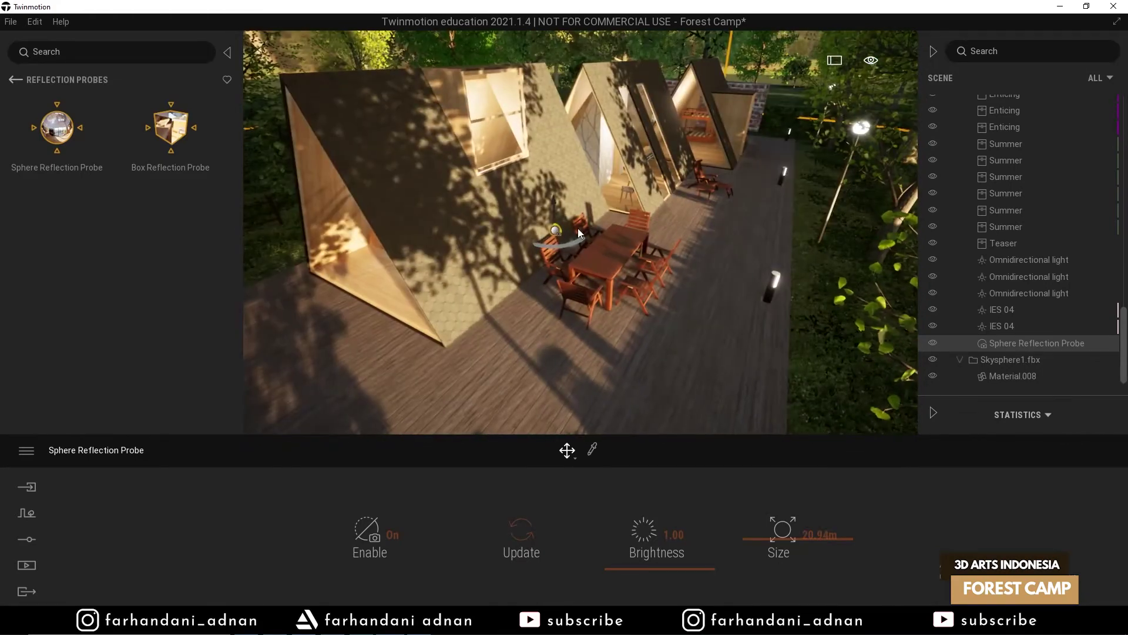
{"action": "left_click_drag", "start_coordinate": [593, 187], "coordinate": [564, 212]}
{"action": "mouse_move", "coordinate": [562, 214]}
{"action": "right_mouse_down"}
{"action": "mouse_move", "coordinate": [400, 227]}
{"action": "mouse_move", "coordinate": [571, 216]}
{"action": "right_mouse_up"}
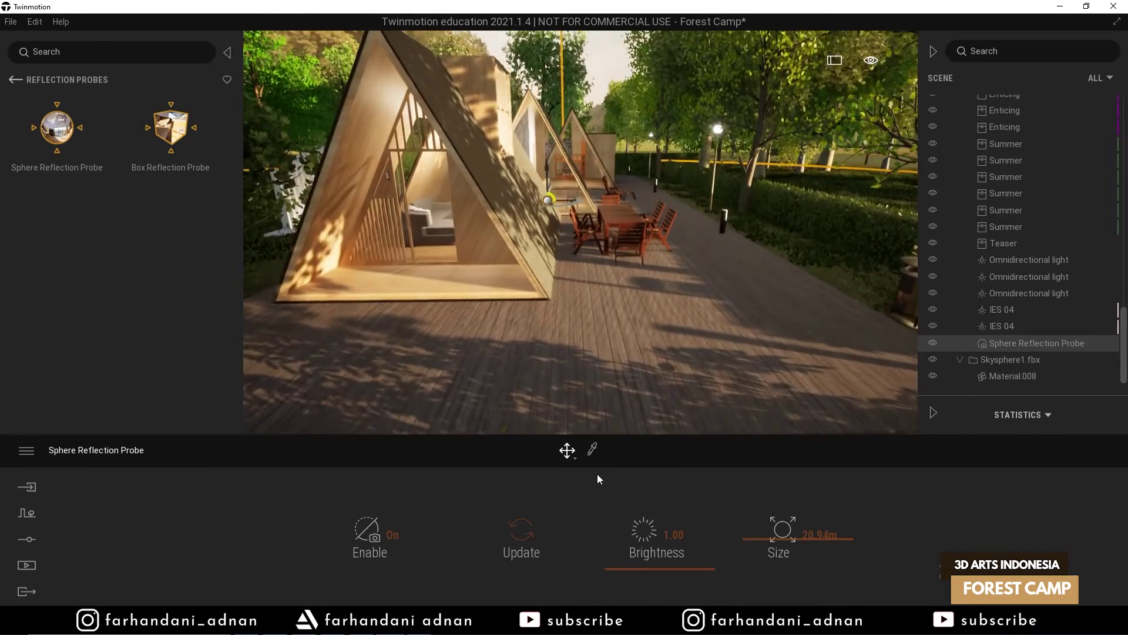
{"action": "left_click", "coordinate": [525, 527]}
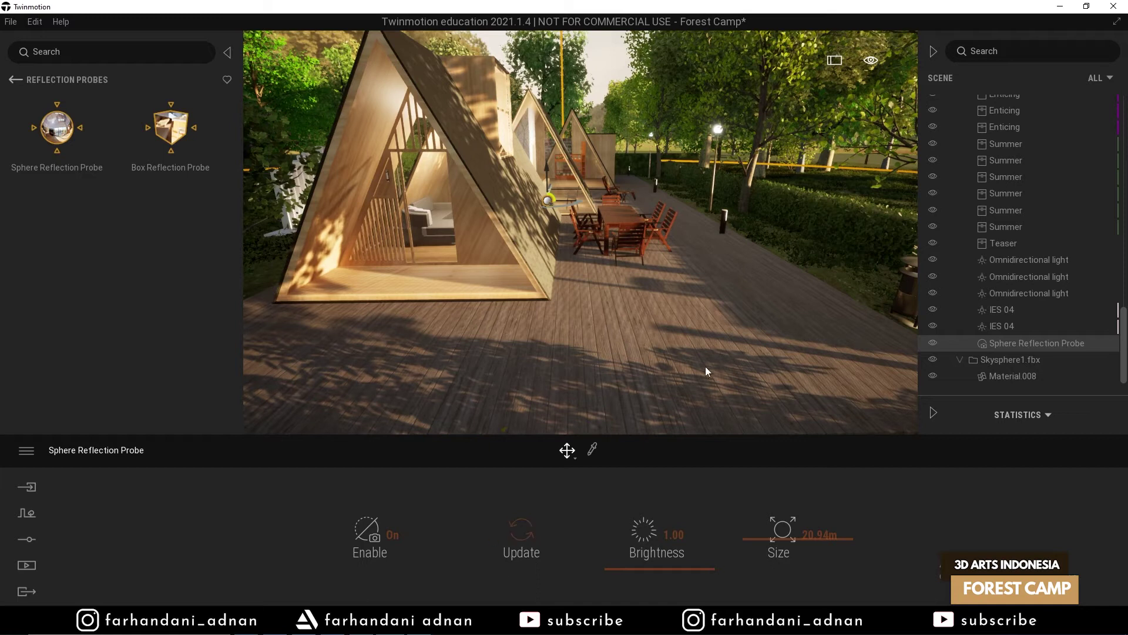
{"action": "right_click_drag", "start_coordinate": [666, 189], "coordinate": [665, 188]}
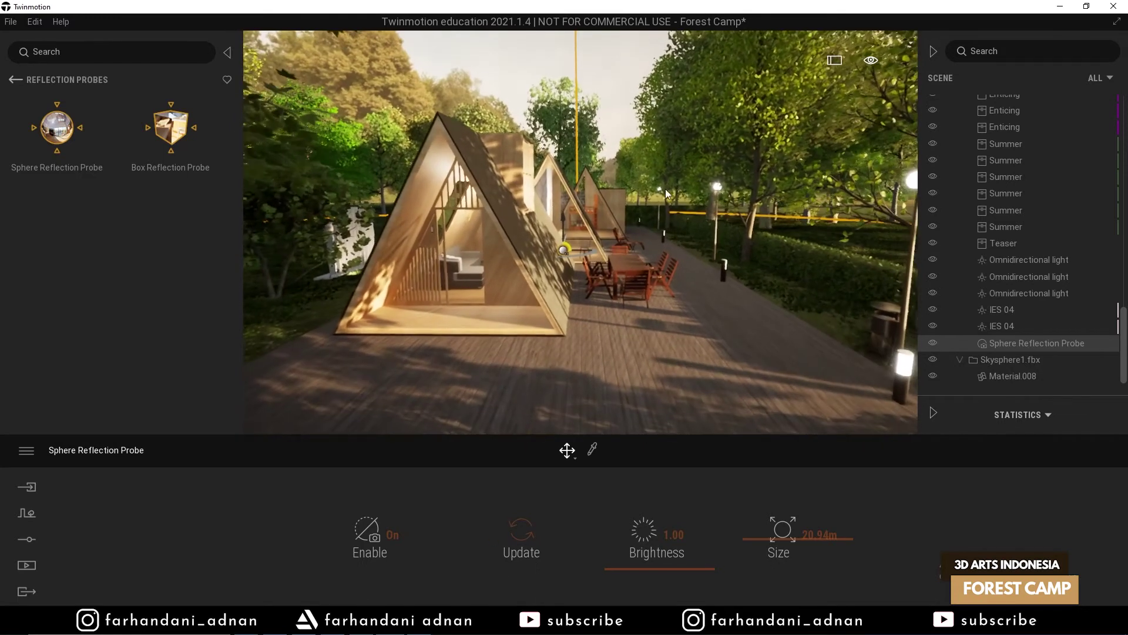
- Select the Skysphere and check the A-frame house and wooden deck from lower and closer viewpoints
{"action": "left_click", "coordinate": [630, 101]}
{"action": "key", "text": "q"}
{"action": "key", "text": "e"}
{"action": "key", "text": "w"}
{"action": "key", "text": "q"}
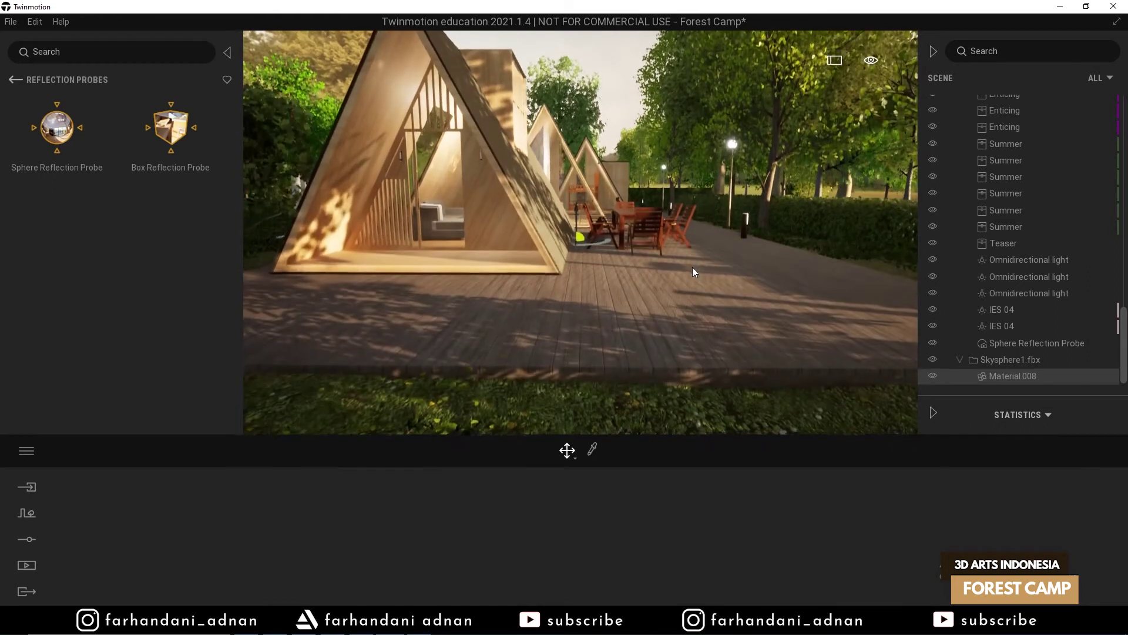
- Examine the front A-frame house, dining area and deck from several camera positions and heights
{"action": "key", "text": "a"}
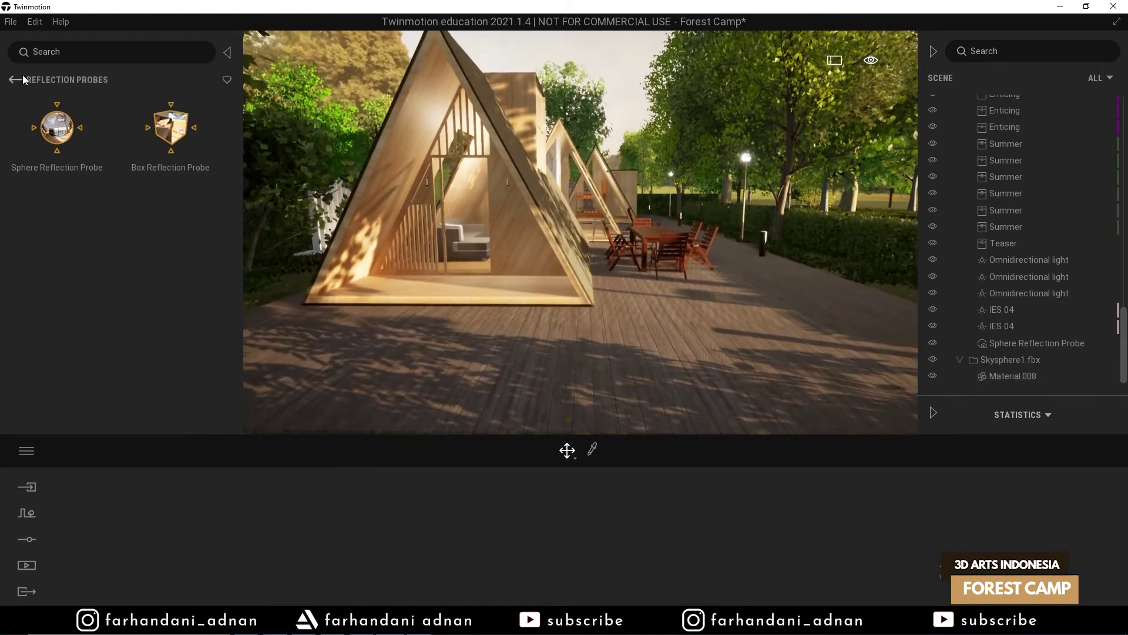
{"action": "left_click", "coordinate": [15, 79]}
{"action": "key", "text": "s"}
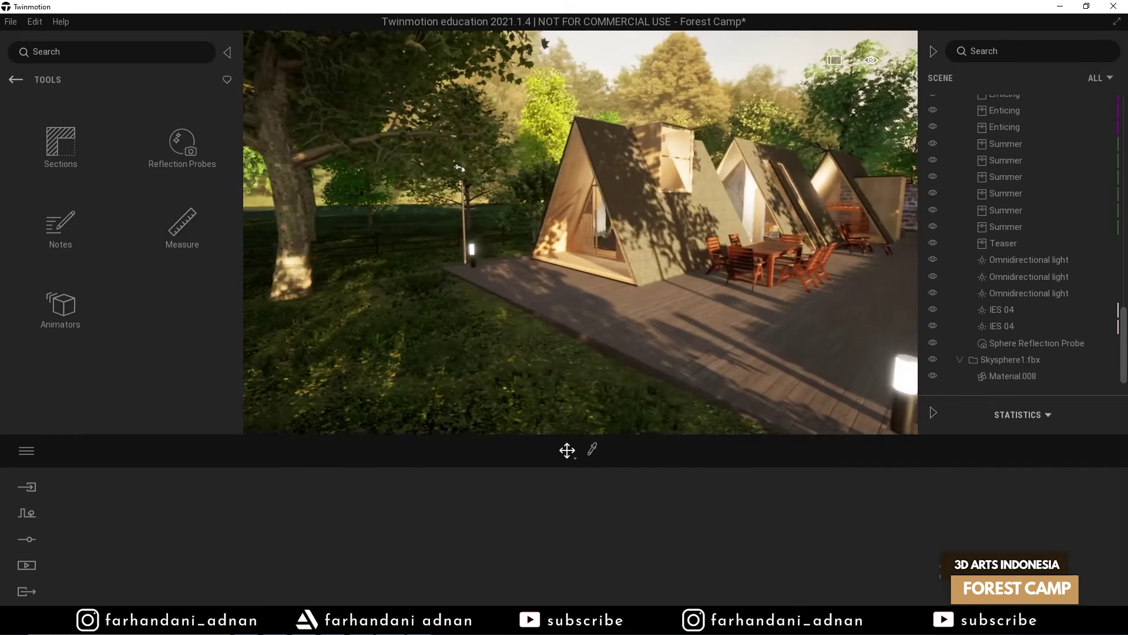
{"action": "key", "text": "a"}
{"action": "key", "text": "w"}
{"action": "key", "text": "a"}
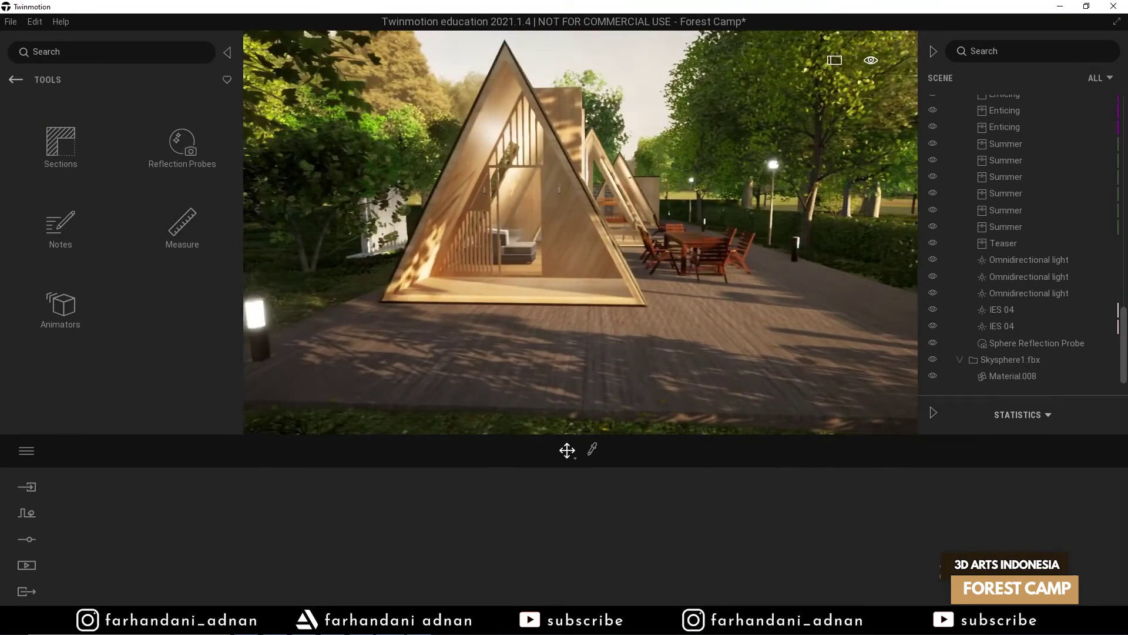
{"action": "key", "text": "d"}
{"action": "key", "text": "q"}
{"action": "key", "text": "e"}
{"action": "key", "text": "q"}
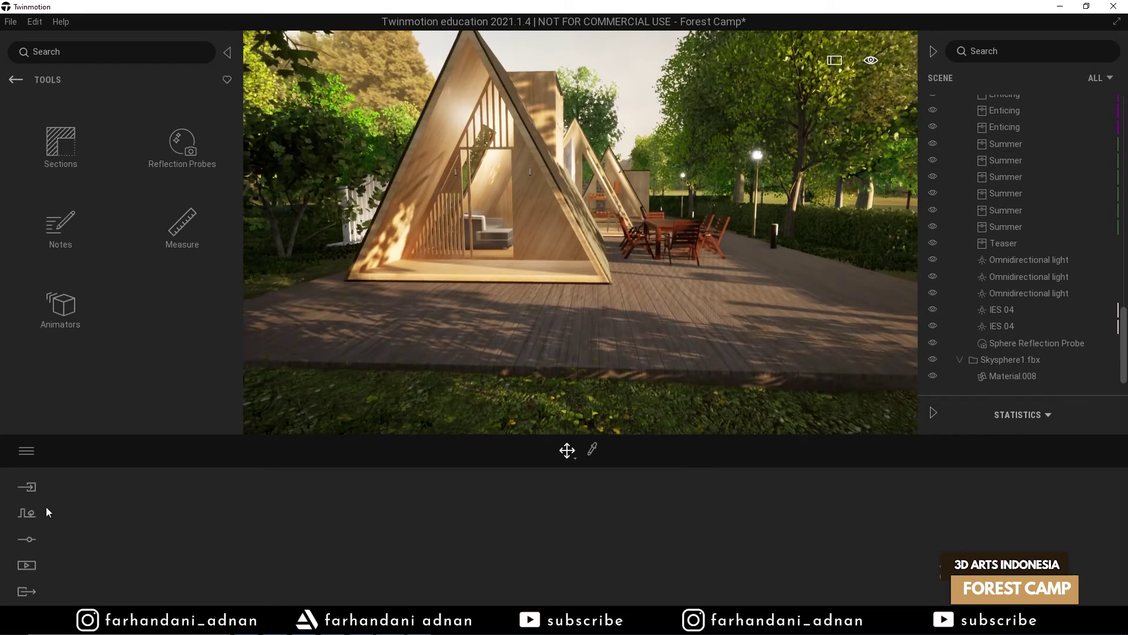
- Set the scene lighting's Exposure to -0.26 with Auto-exposure left on
{"action": "left_click", "coordinate": [24, 544]}
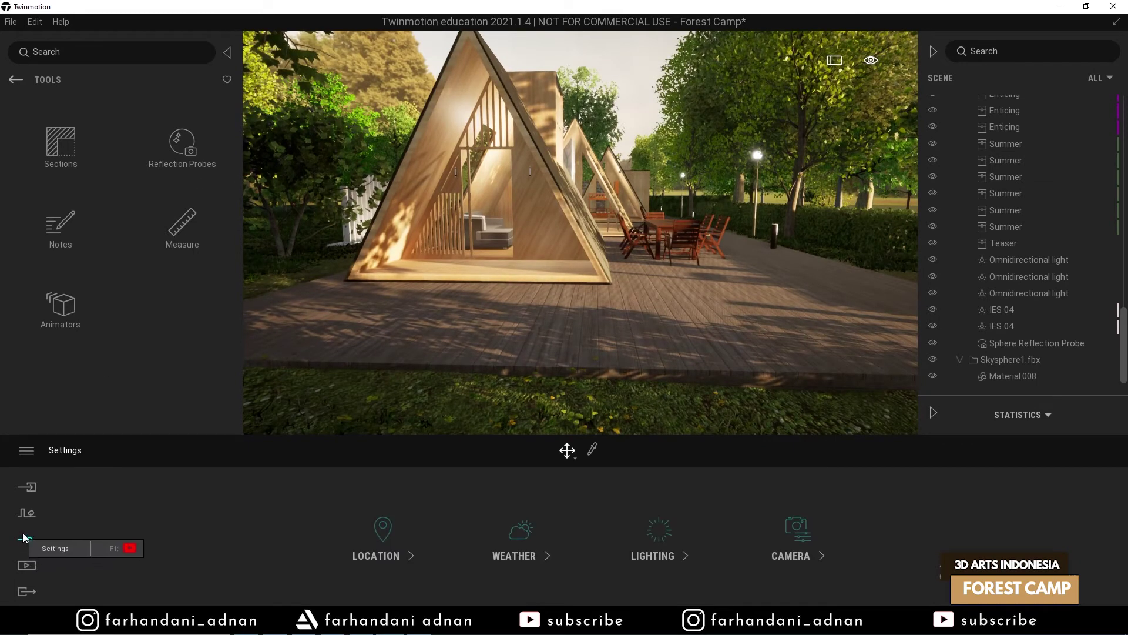
{"action": "left_click", "coordinate": [652, 532]}
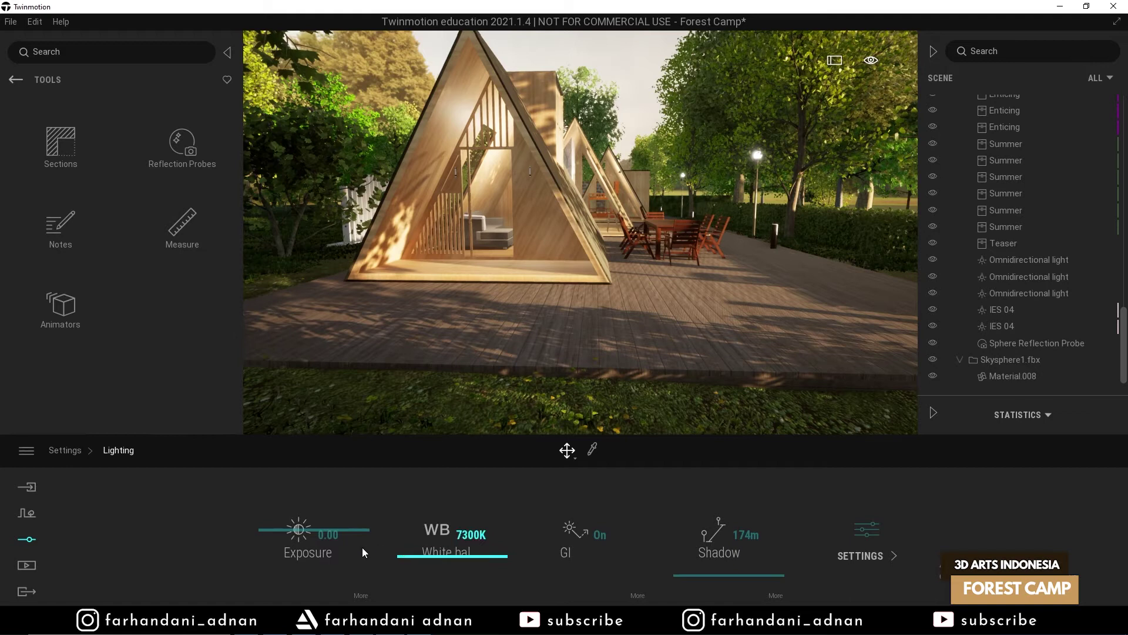
{"action": "left_click", "coordinate": [359, 591]}
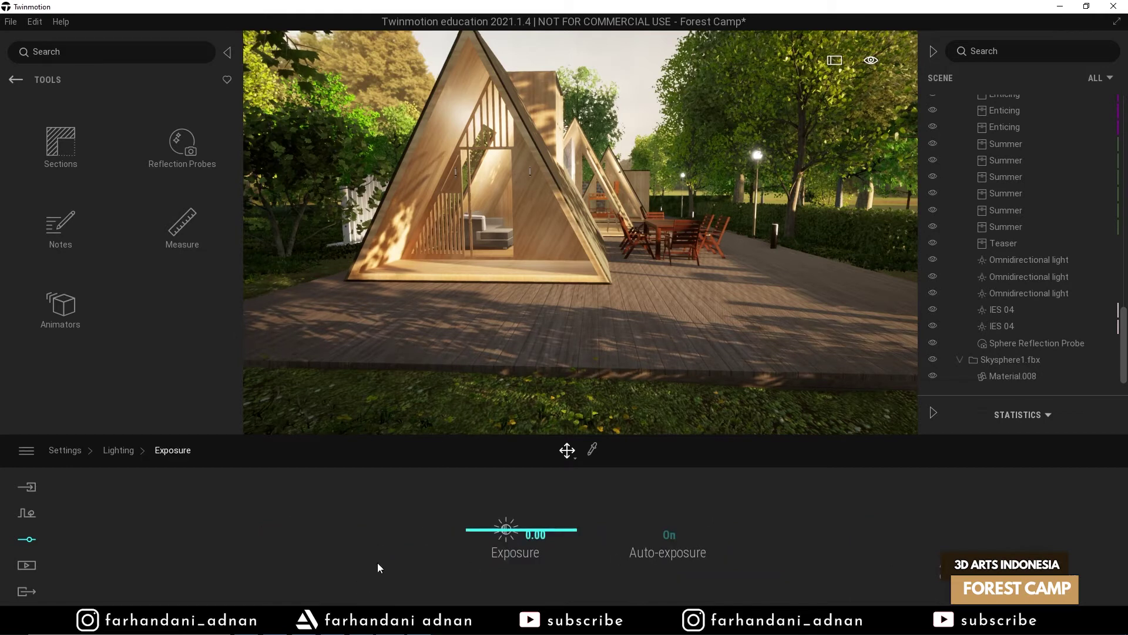
{"action": "left_click", "coordinate": [666, 546]}
{"action": "left_click", "coordinate": [670, 544]}
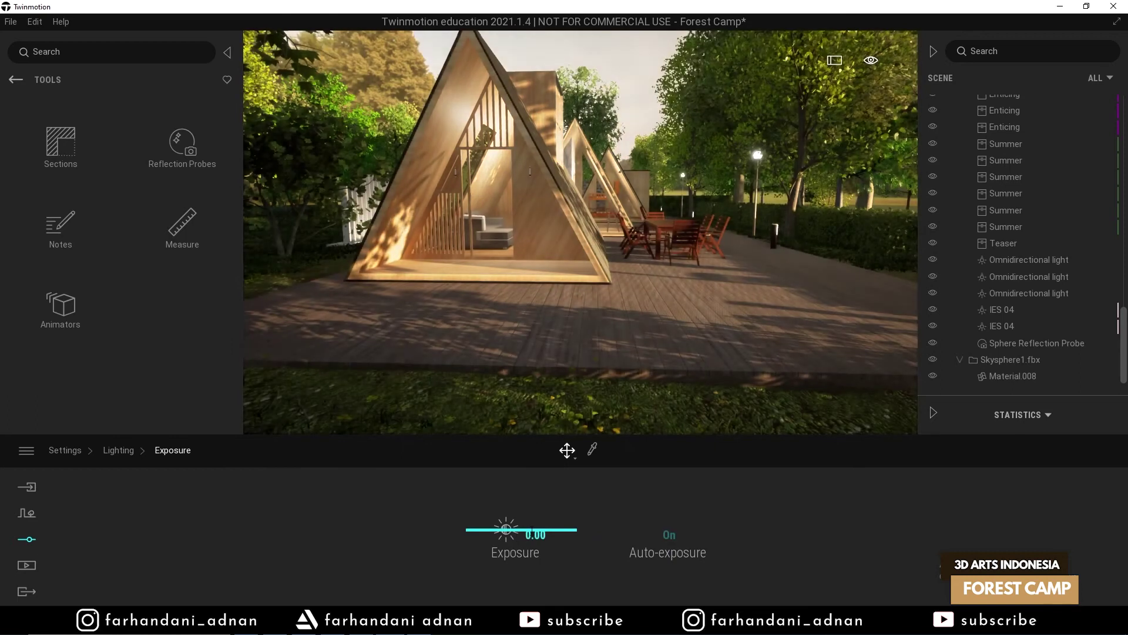
{"action": "left_click", "coordinate": [541, 534]}
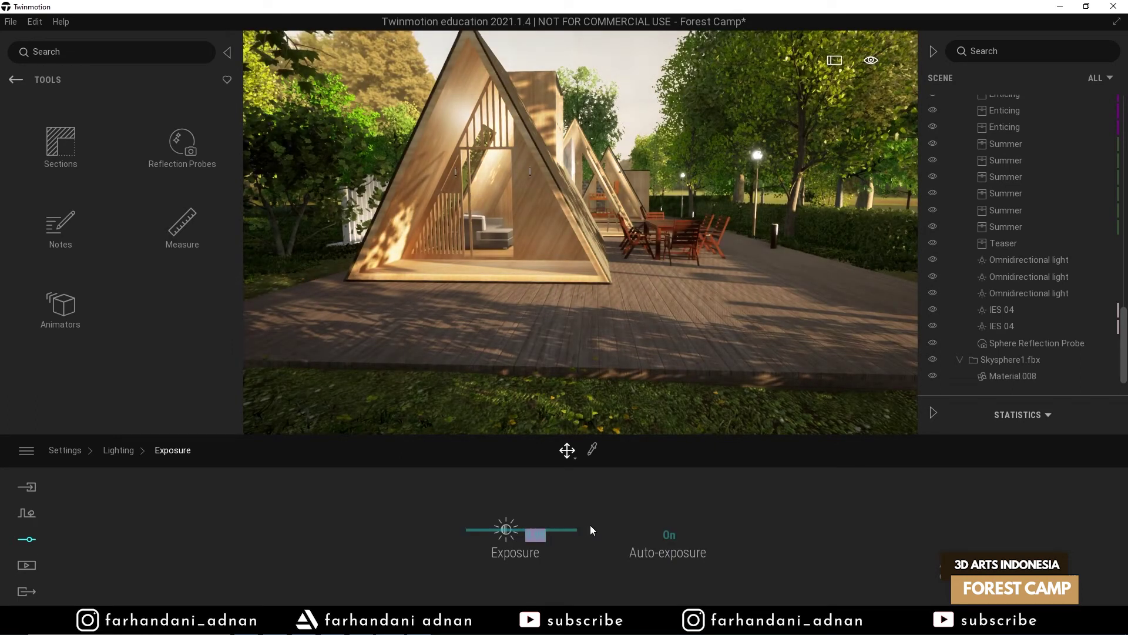
{"action": "type", "text": "1"}
{"action": "key", "text": "Return"}
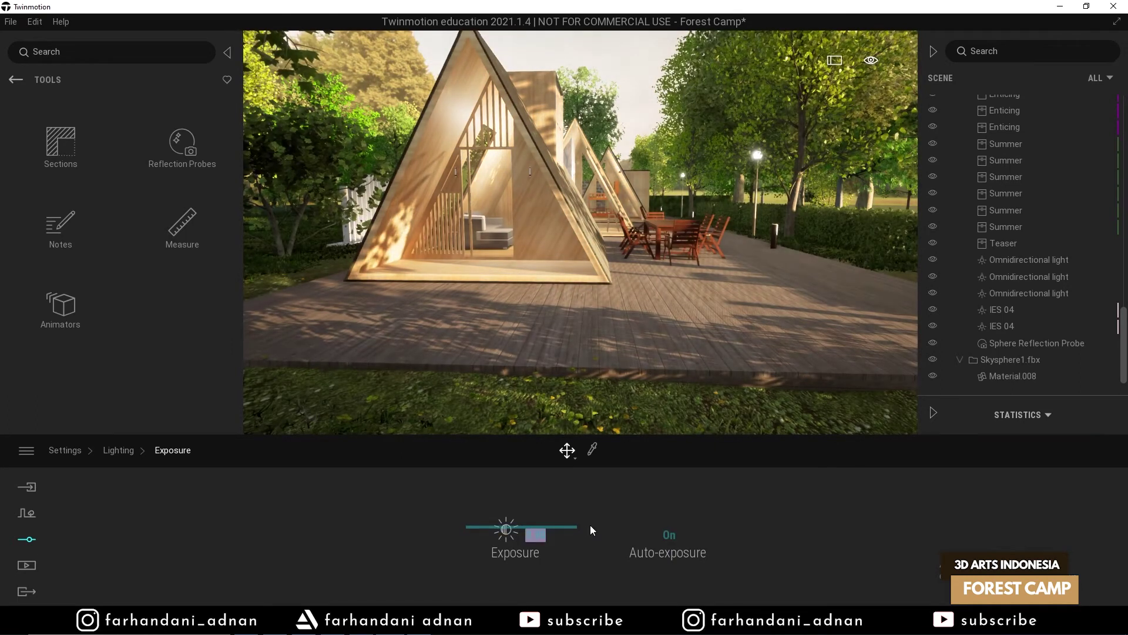
{"action": "mouse_move", "coordinate": [513, 530]}
{"action": "left_mouse_down"}
{"action": "mouse_move", "coordinate": [512, 540]}
{"action": "mouse_move", "coordinate": [517, 527]}
{"action": "mouse_move", "coordinate": [501, 532]}
{"action": "left_mouse_up"}
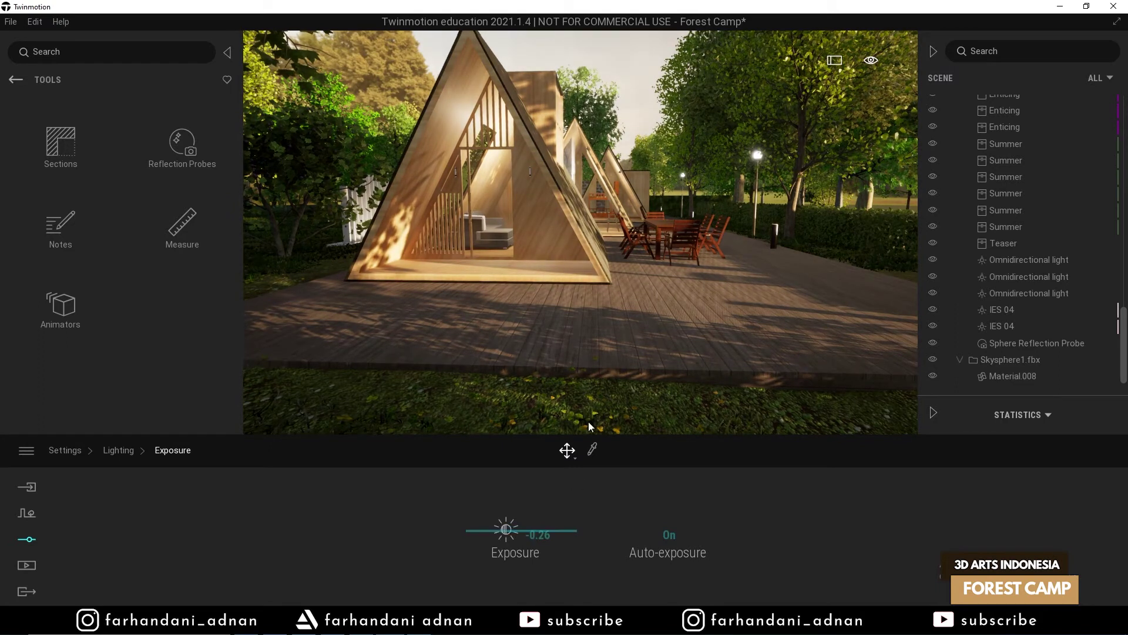
{"action": "middle_click_drag", "start_coordinate": [671, 295], "coordinate": [696, 317]}
{"action": "mouse_move", "coordinate": [697, 317]}
{"action": "right_mouse_down"}
{"action": "mouse_move", "coordinate": [696, 297]}
{"action": "mouse_move", "coordinate": [694, 317]}
{"action": "right_mouse_up"}
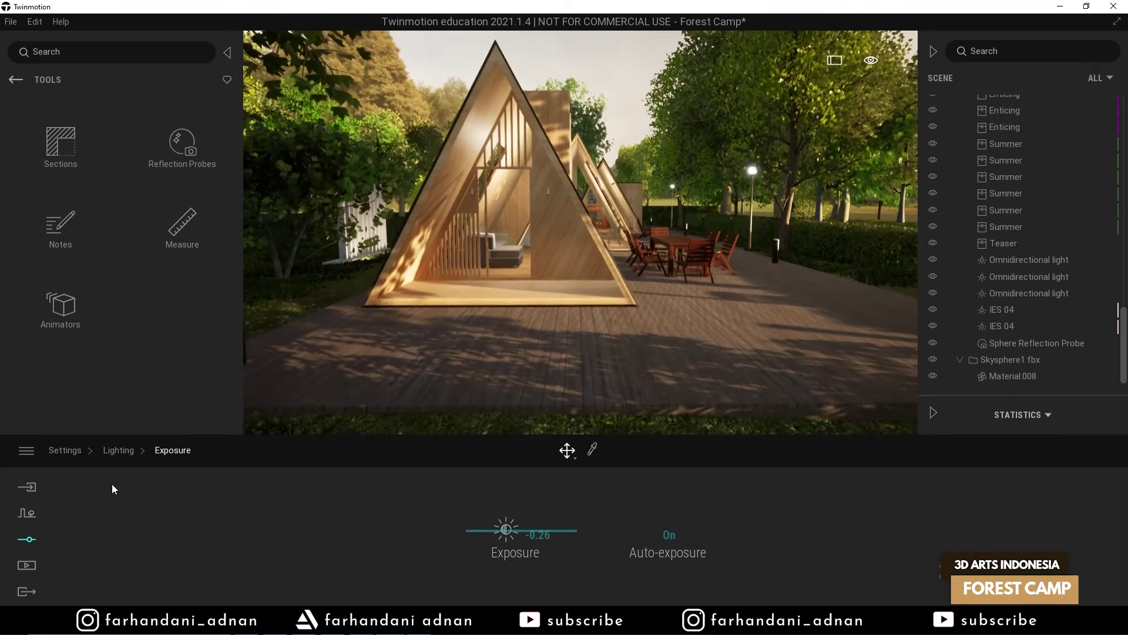
- Set the location's Time of day to 07:16 and check the light on the A-frame house and deck
{"action": "left_click", "coordinate": [26, 538]}
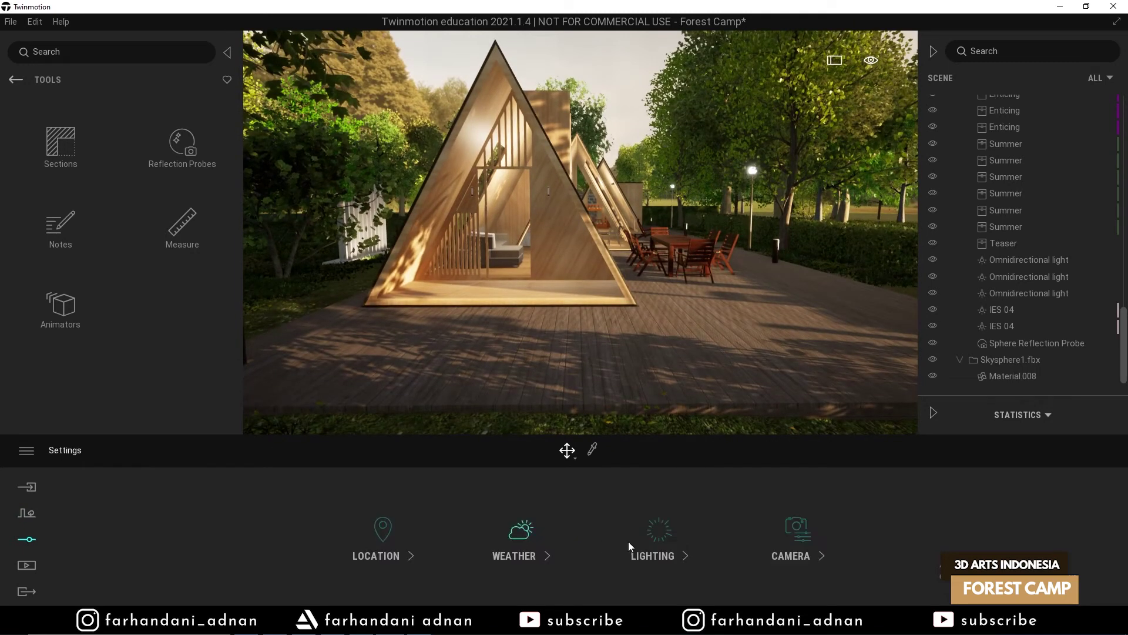
{"action": "left_click", "coordinate": [395, 539]}
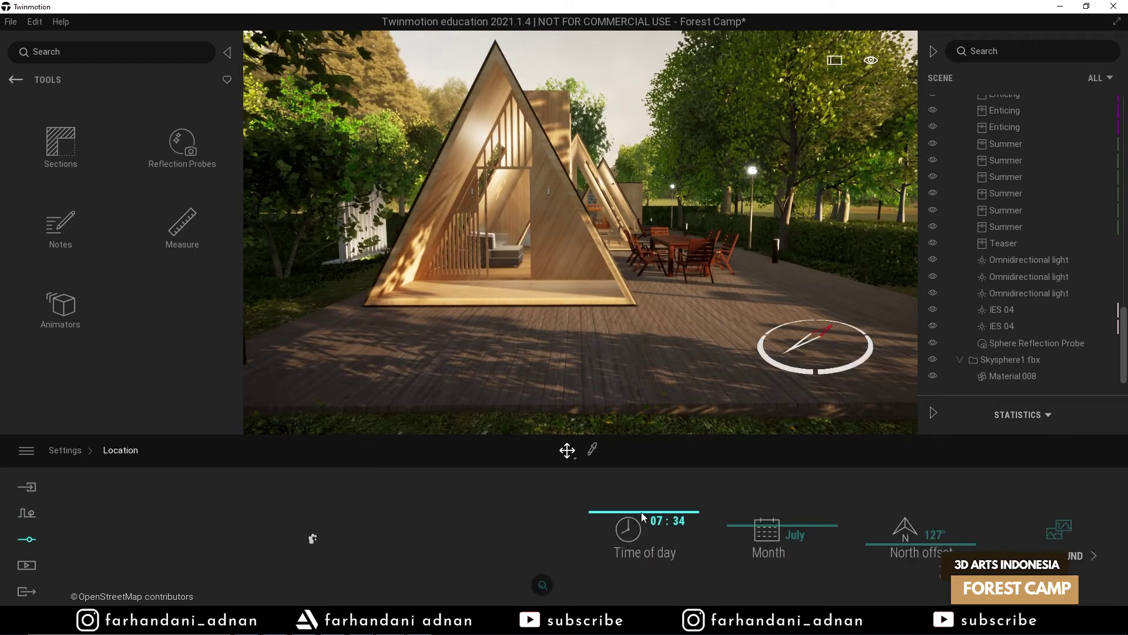
{"action": "left_click_drag", "start_coordinate": [642, 512], "coordinate": [643, 512]}
{"action": "scroll", "coordinate": [656, 253], "scroll_direction": "down", "scroll_amount": 5}
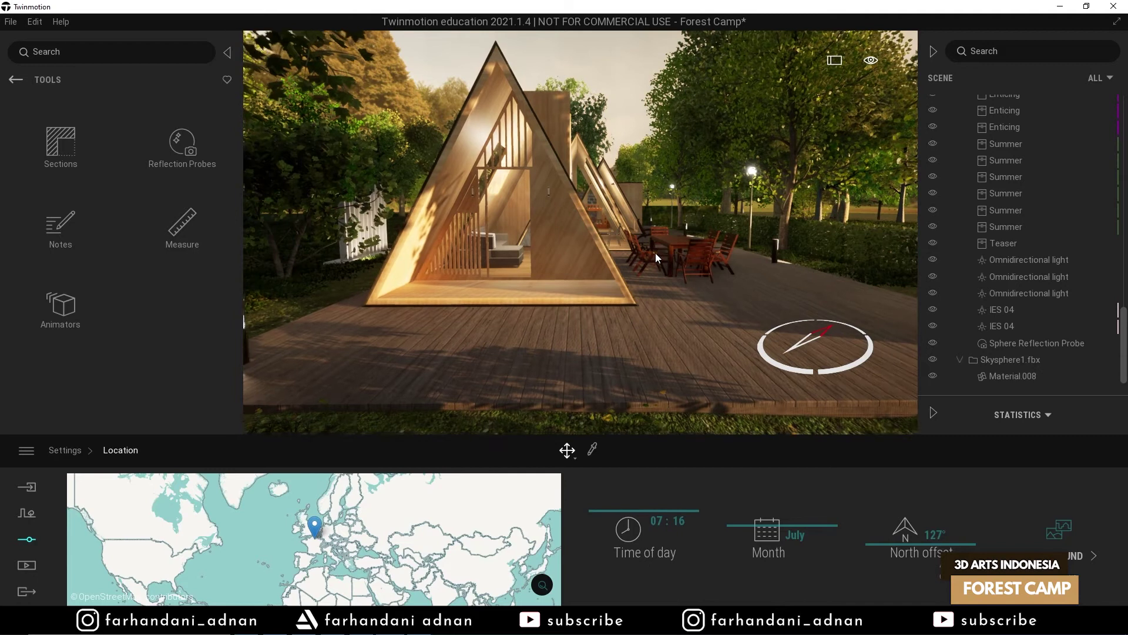
{"action": "scroll", "coordinate": [655, 253], "scroll_direction": "up", "scroll_amount": 5}
{"action": "scroll", "coordinate": [655, 253], "scroll_direction": "down", "scroll_amount": 3}
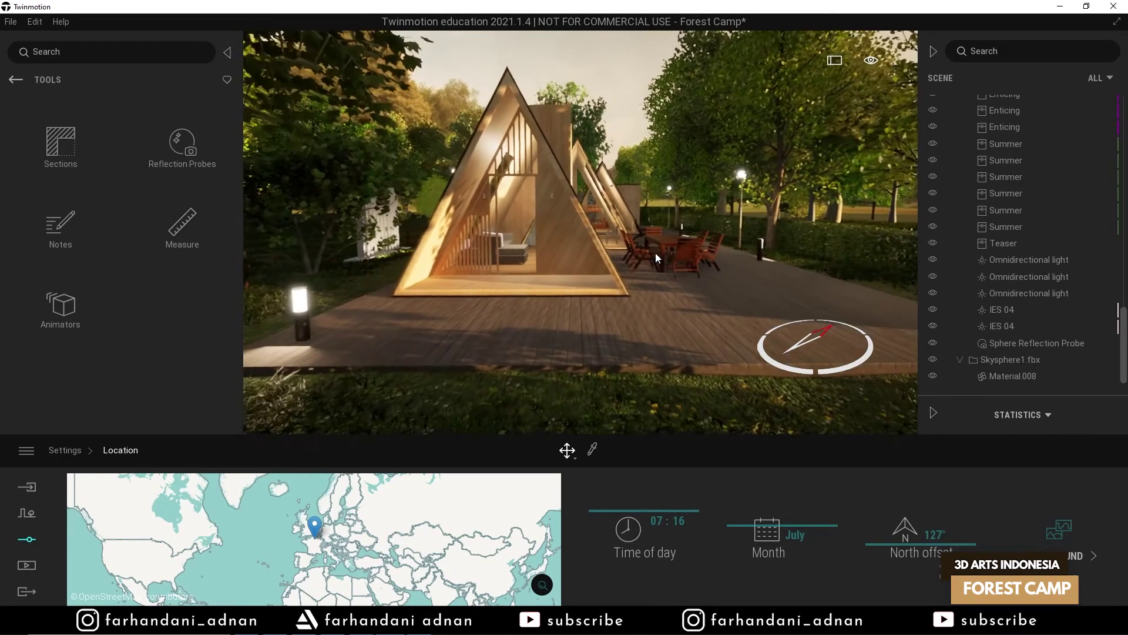
- Open the Decals collection of the object library with the front house and its deck in view
{"action": "left_click", "coordinate": [15, 80]}
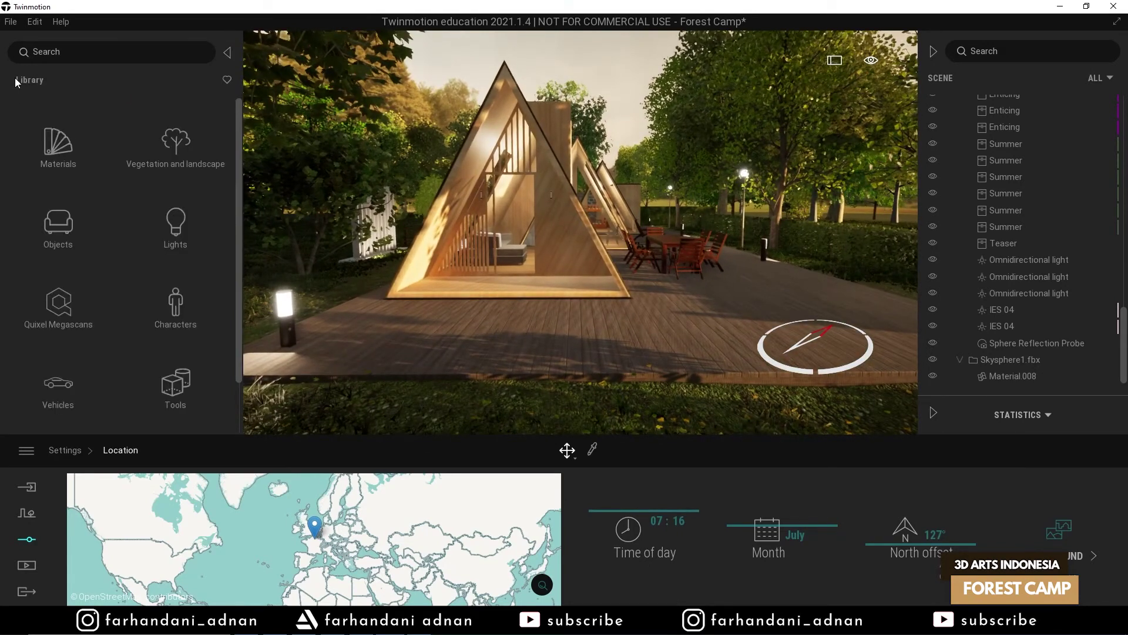
{"action": "scroll", "coordinate": [352, 163], "scroll_direction": "up", "scroll_amount": 3}
{"action": "right_click_drag", "start_coordinate": [351, 163], "coordinate": [299, 164]}
{"action": "key", "text": "w"}
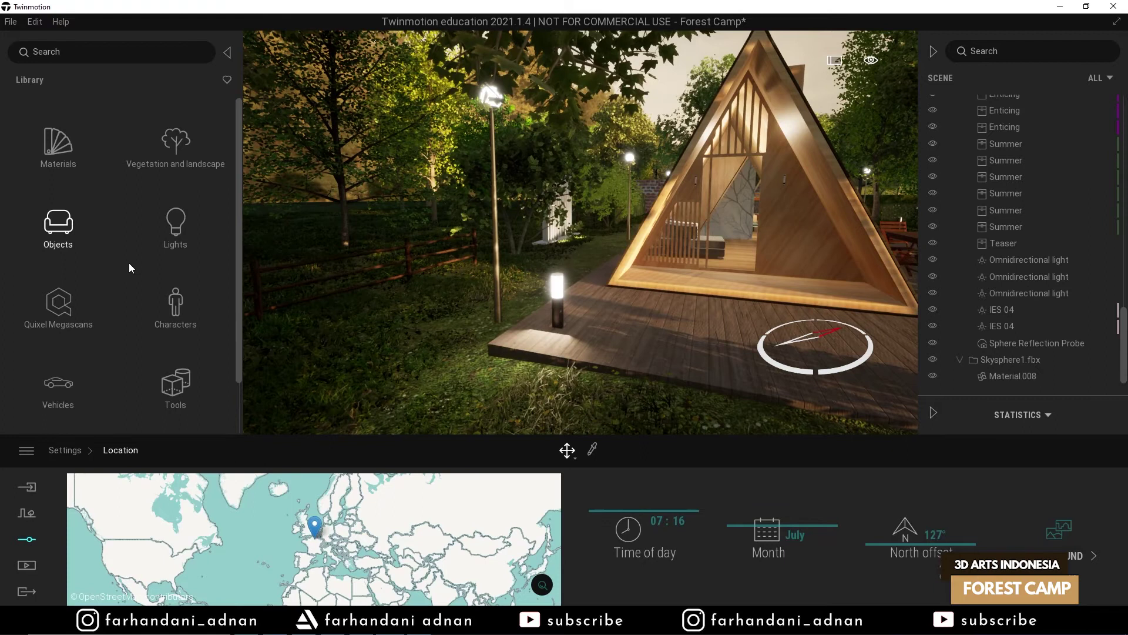
{"action": "left_click", "coordinate": [63, 237]}
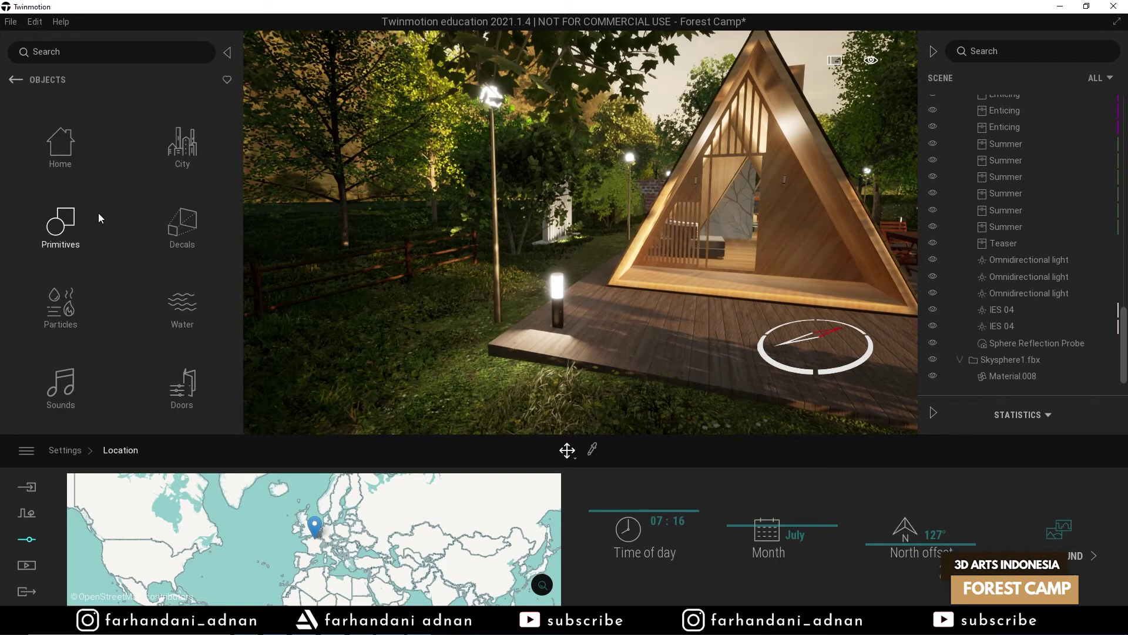
{"action": "left_click", "coordinate": [172, 227]}
{"action": "right_click_drag", "start_coordinate": [508, 234], "coordinate": [670, 250]}
{"action": "mouse_move", "coordinate": [465, 226]}
{"action": "right_mouse_down"}
{"action": "mouse_move", "coordinate": [446, 242]}
{"action": "mouse_move", "coordinate": [466, 242]}
{"action": "right_mouse_up"}
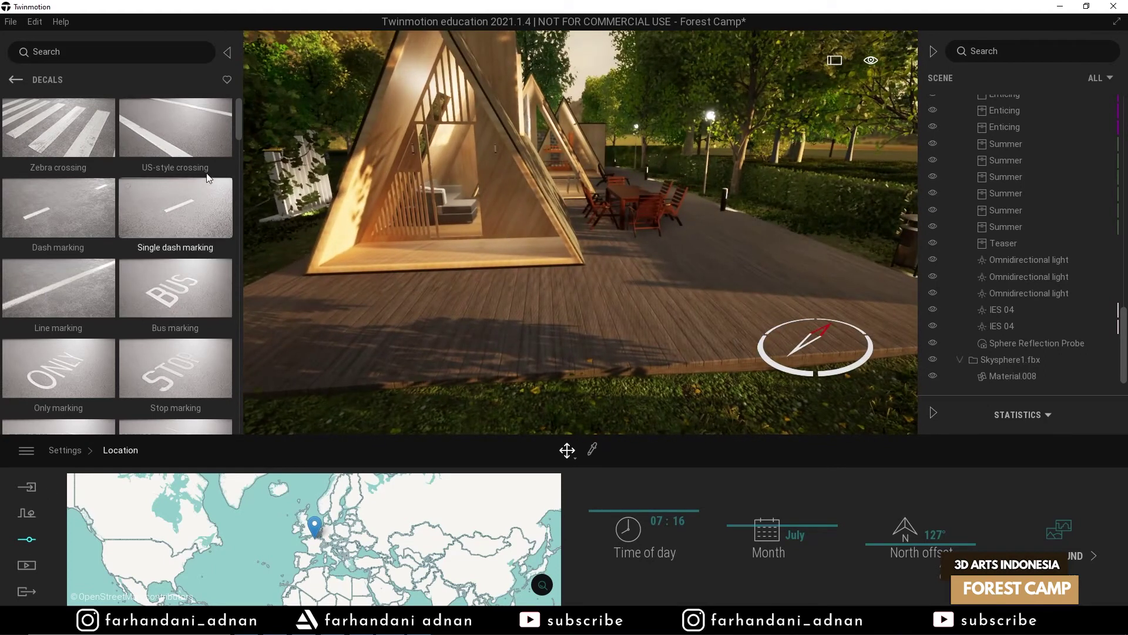
- Find the Stains 3 decal and place it on the deck between the front A-frame house and the grass
{"action": "left_click_drag", "start_coordinate": [240, 122], "coordinate": [234, 426]}
{"action": "scroll", "coordinate": [178, 247], "scroll_direction": "up", "scroll_amount": 8}
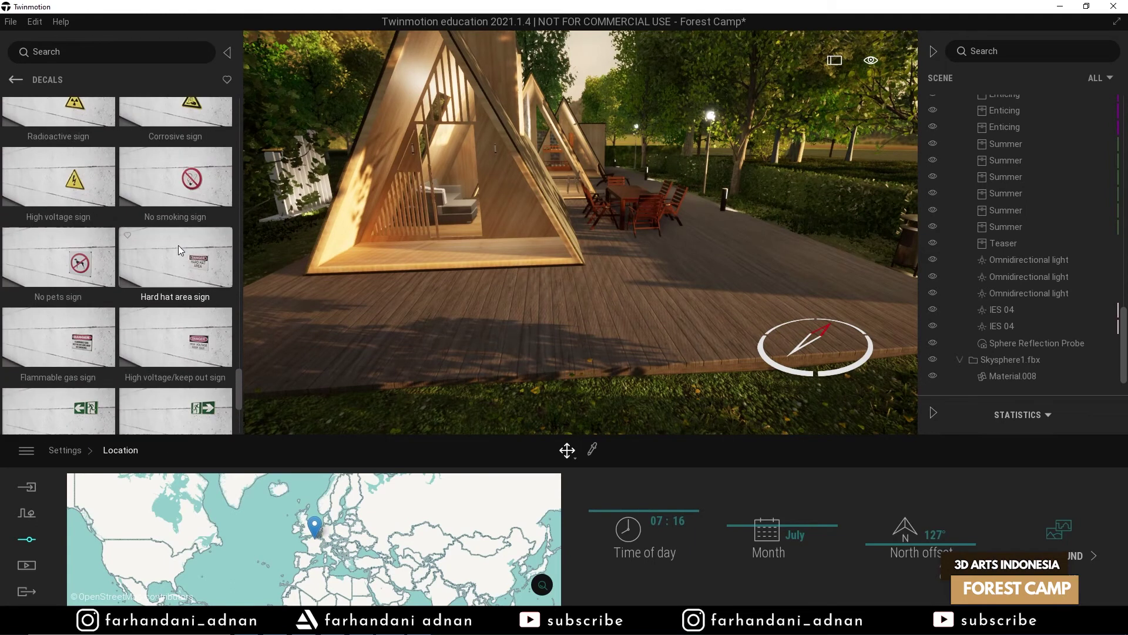
{"action": "left_click_drag", "start_coordinate": [238, 346], "coordinate": [245, 266]}
{"action": "left_click_drag", "start_coordinate": [179, 255], "coordinate": [449, 291]}
{"action": "left_click_drag", "start_coordinate": [537, 303], "coordinate": [659, 286]}
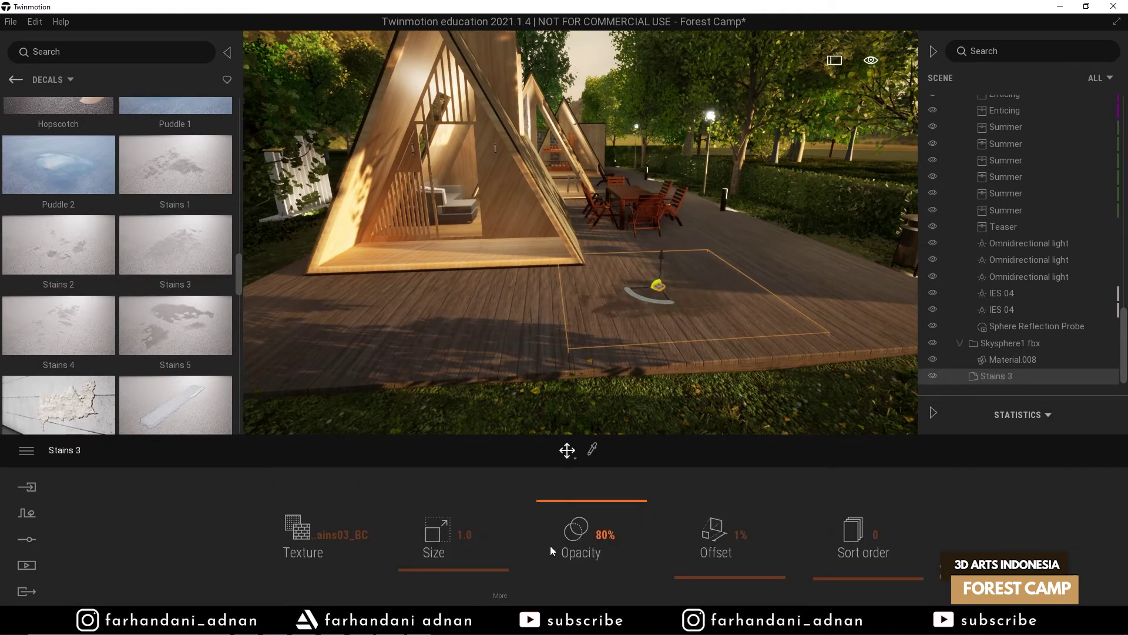
- Set the Stains 3 decal's Size to 2.5 and Opacity to 12%, and shift it slightly across the deck
{"action": "left_click_drag", "start_coordinate": [462, 564], "coordinate": [460, 549]}
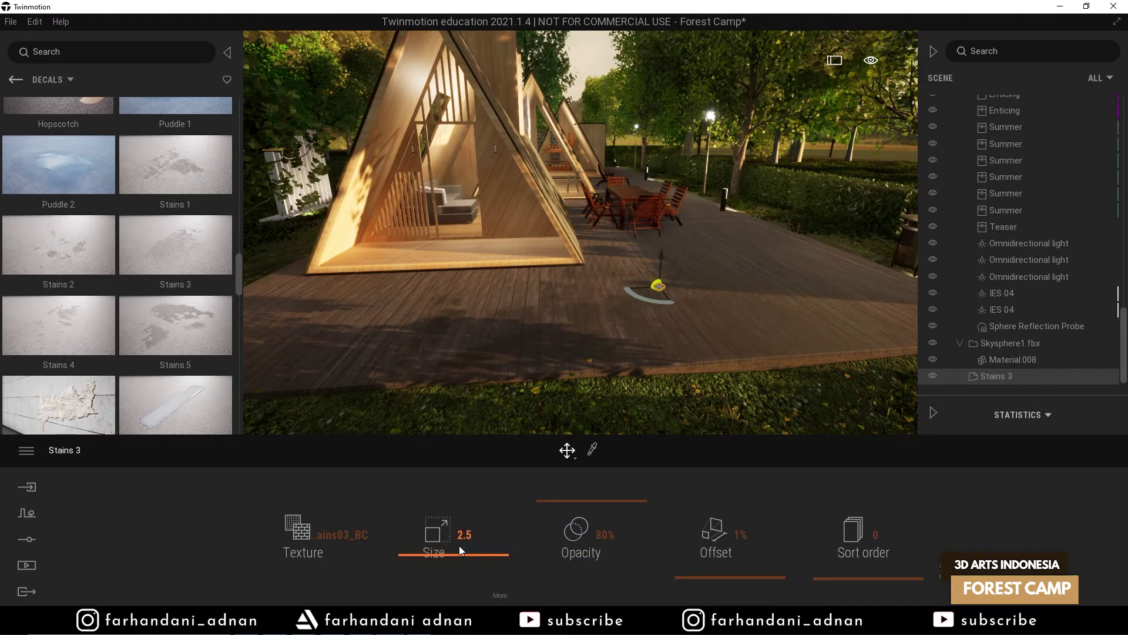
{"action": "left_click_drag", "start_coordinate": [656, 294], "coordinate": [679, 284]}
{"action": "left_click", "coordinate": [604, 534]}
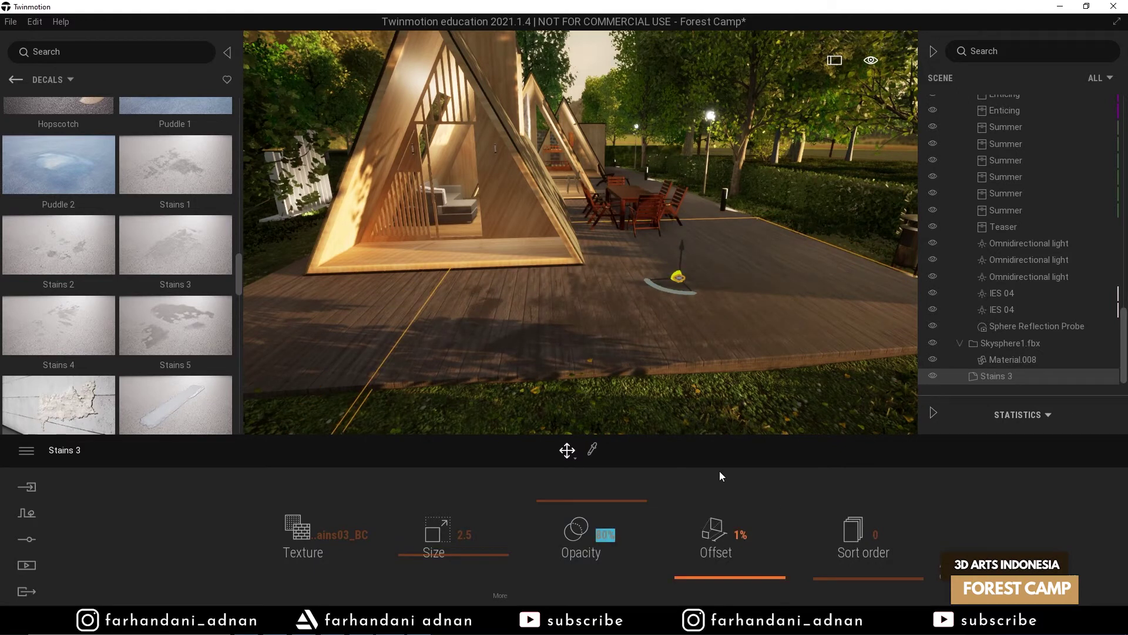
{"action": "type", "text": "12"}
{"action": "key", "text": "Return"}
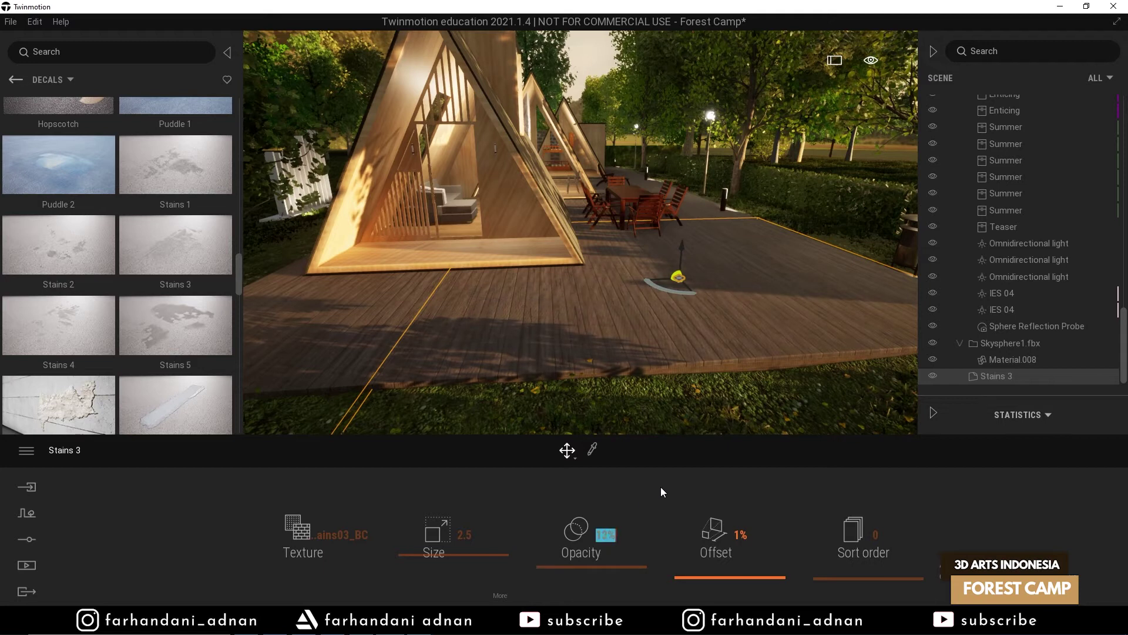
- Place a Stains 4 decal on the deck near the bollard light, with Size 1.9 and Opacity 12%
{"action": "left_click_drag", "start_coordinate": [51, 320], "coordinate": [346, 318]}
{"action": "right_click_drag", "start_coordinate": [708, 393], "coordinate": [650, 403]}
{"action": "left_click_drag", "start_coordinate": [437, 561], "coordinate": [464, 562]}
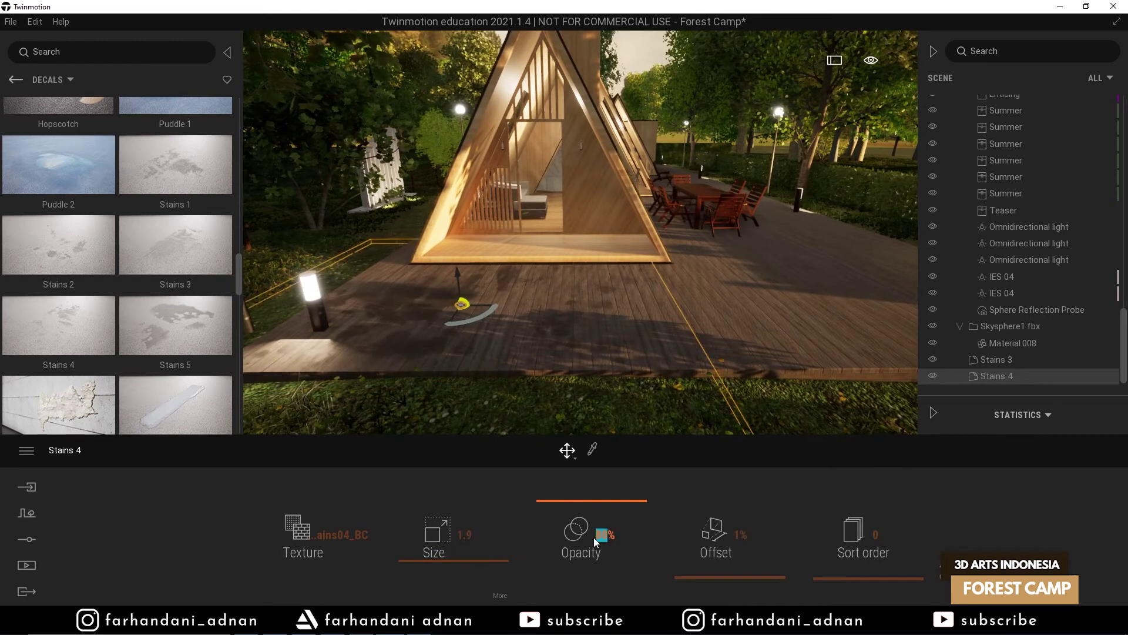
{"action": "type", "text": "12"}
{"action": "key", "text": "Return"}
- Place another Stains 4 decal on the walkway beyond the dining table, with Size 2.9 and Opacity 12%
{"action": "key", "text": "w"}
{"action": "right_click_drag", "start_coordinate": [638, 382], "coordinate": [781, 385]}
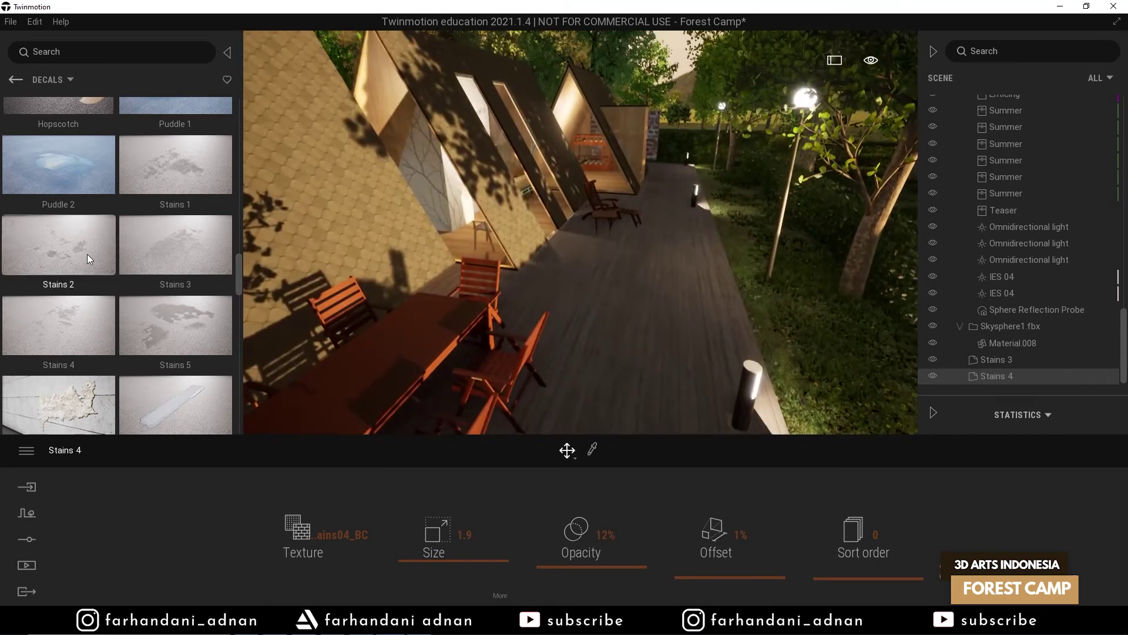
{"action": "left_click_drag", "start_coordinate": [87, 254], "coordinate": [640, 292]}
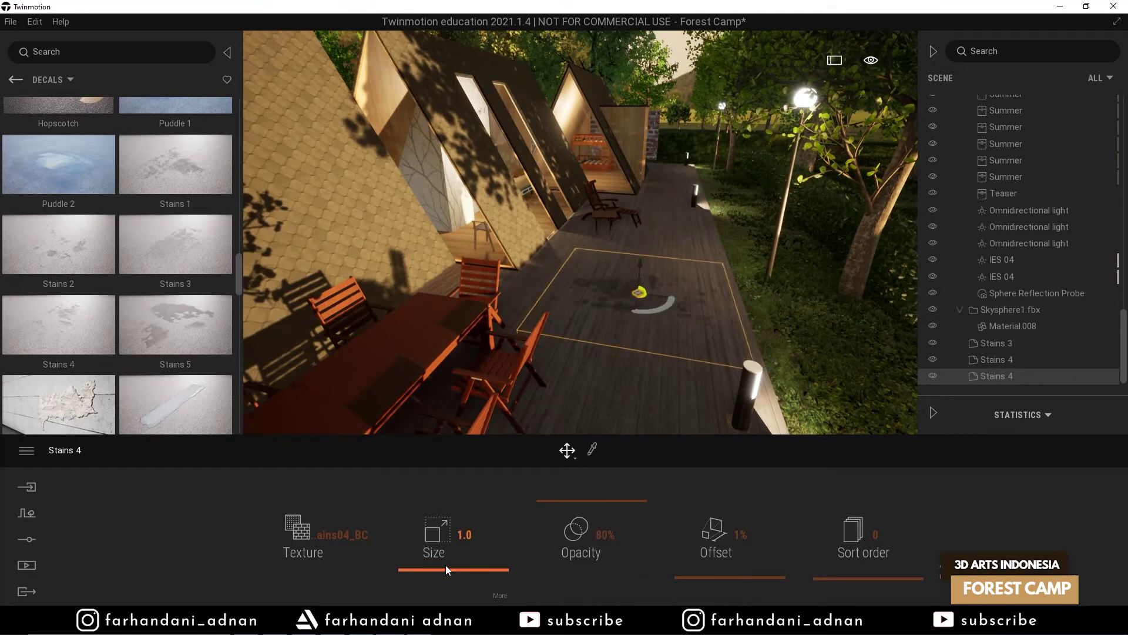
{"action": "left_click_drag", "start_coordinate": [446, 570], "coordinate": [447, 551]}
{"action": "left_click_drag", "start_coordinate": [660, 310], "coordinate": [731, 284]}
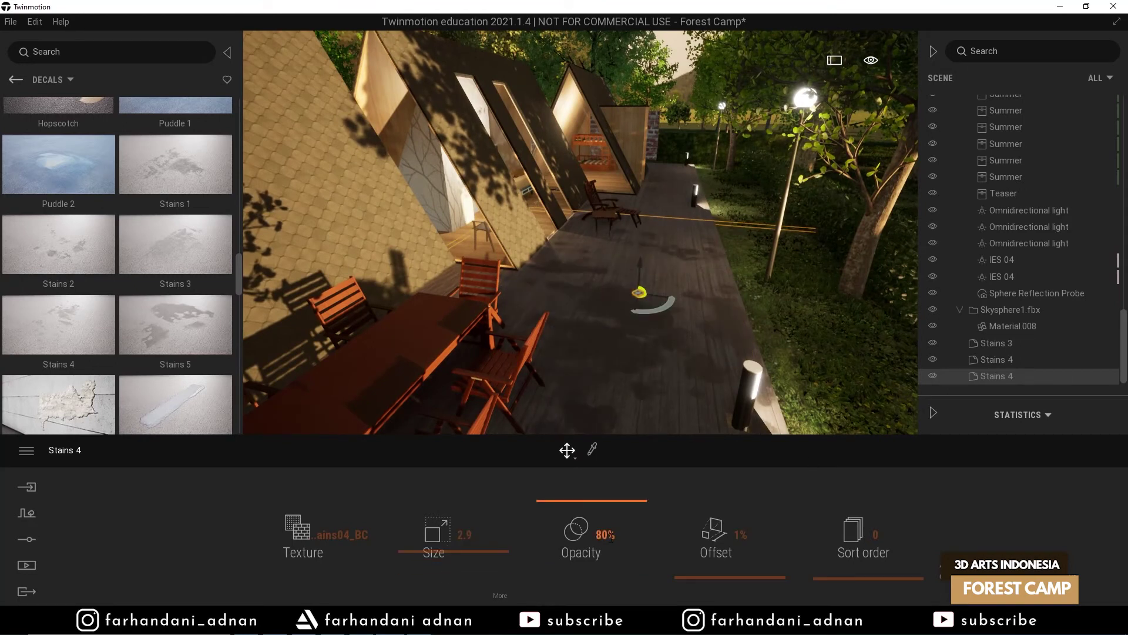
{"action": "type", "text": "12"}
{"action": "key", "text": "Return"}
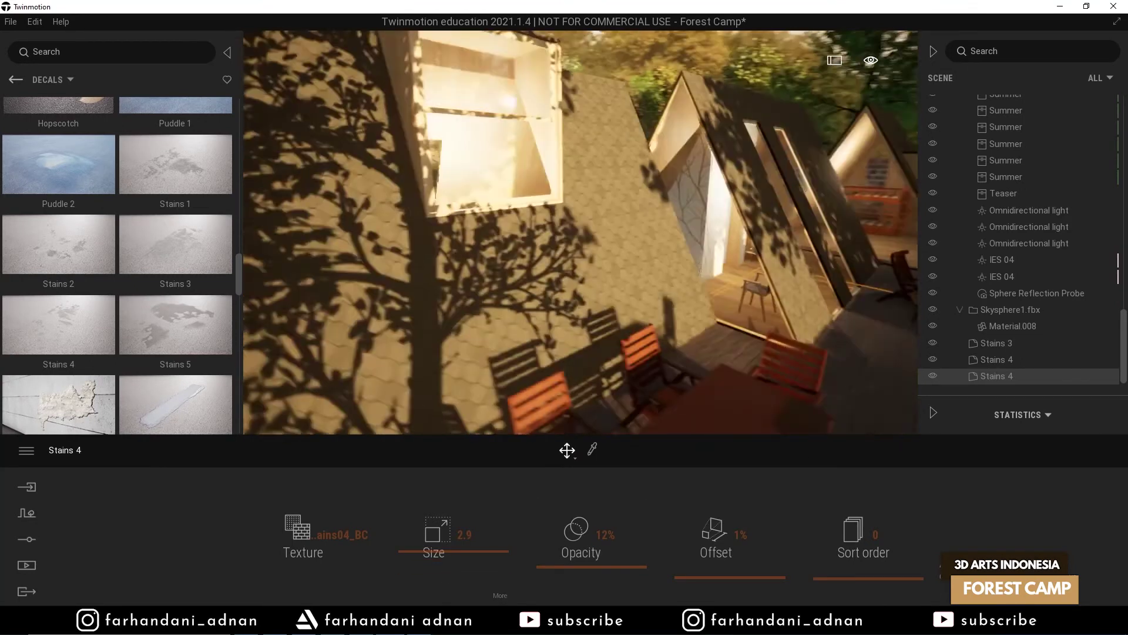
- Place a Stains 2 decal on the shingled roof beside the dormer window, with Size 1.8 and Opacity 12%
{"action": "left_click_drag", "start_coordinate": [58, 244], "coordinate": [606, 203]}
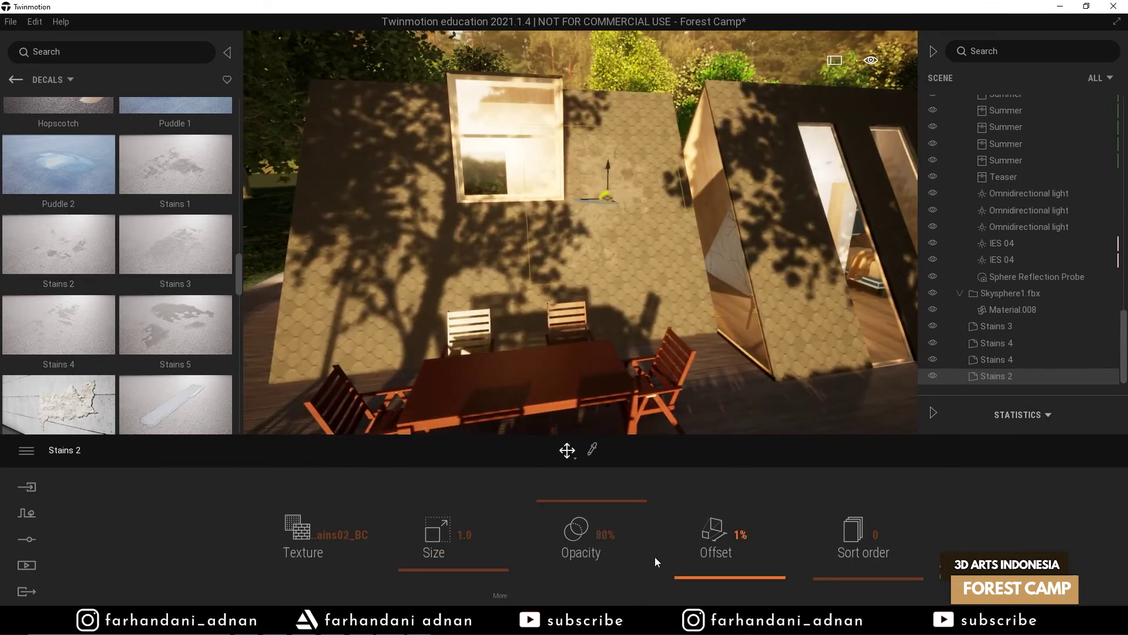
{"action": "left_click_drag", "start_coordinate": [433, 555], "coordinate": [433, 565]}
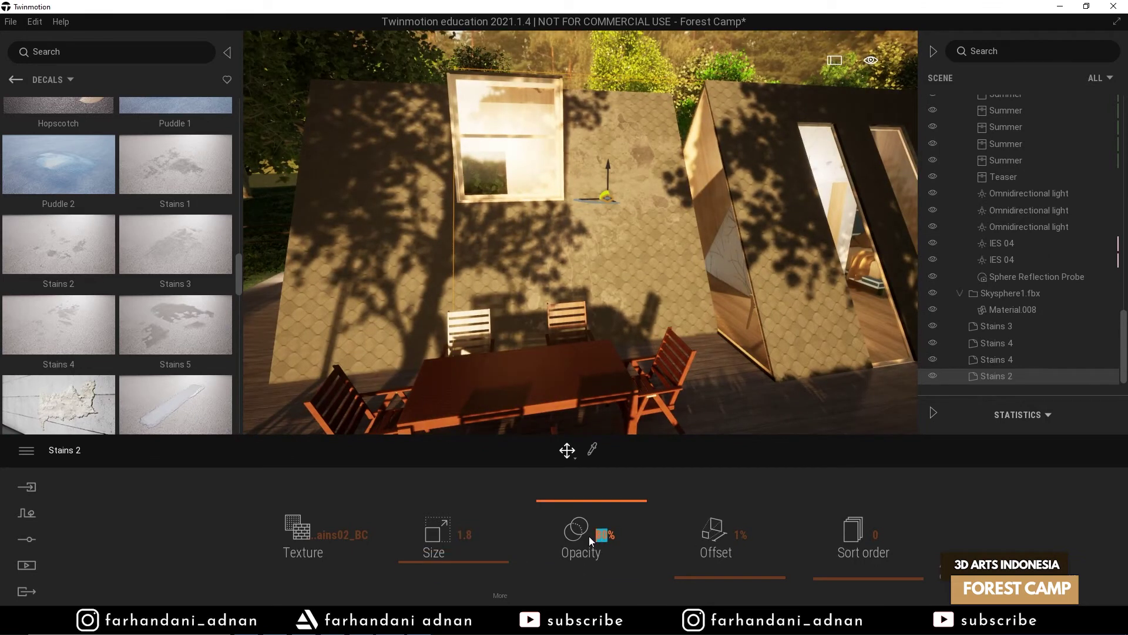
{"action": "type", "text": "12"}
{"action": "key", "text": "Return"}
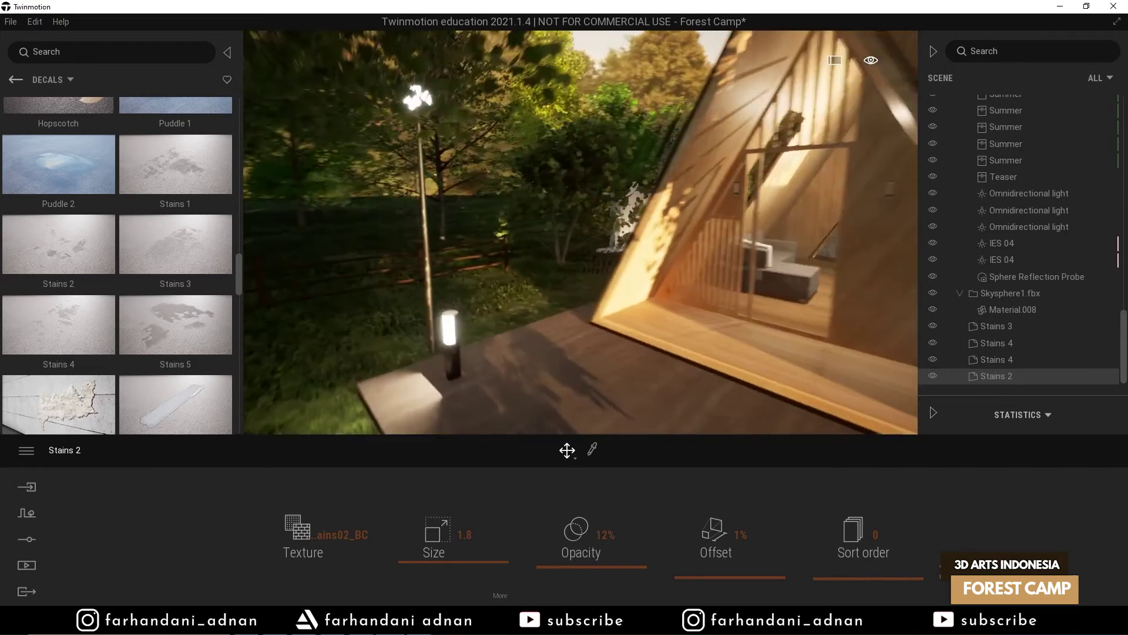
{"action": "right_click_drag", "start_coordinate": [581, 232], "coordinate": [482, 227]}
{"action": "left_click", "coordinate": [16, 80]}
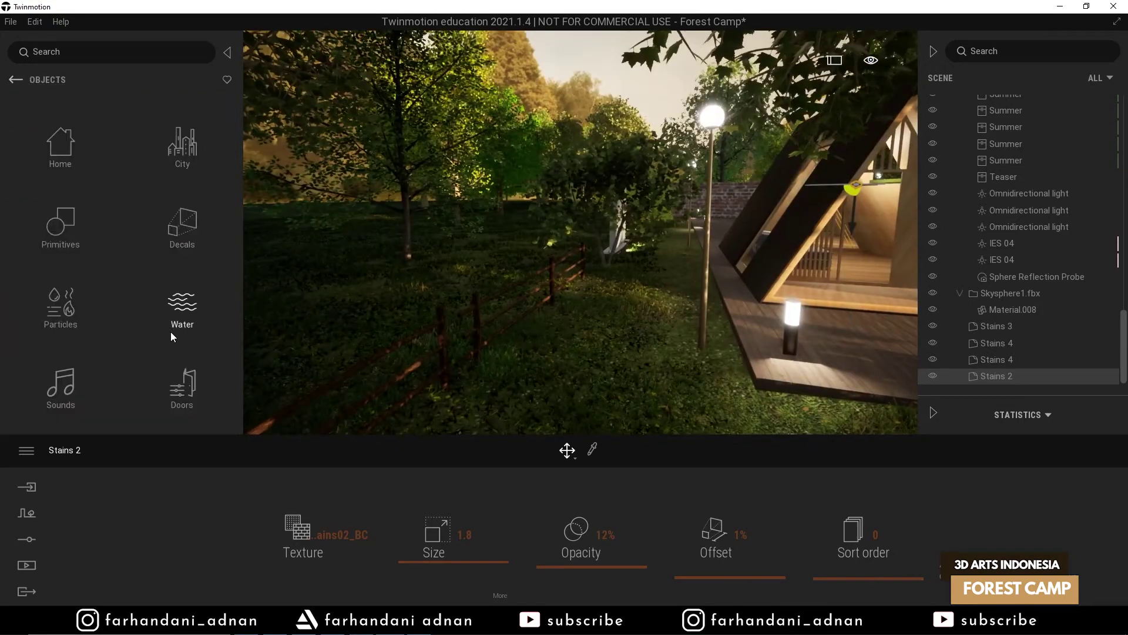
{"action": "left_click", "coordinate": [181, 225]}
{"action": "left_click", "coordinate": [14, 81]}
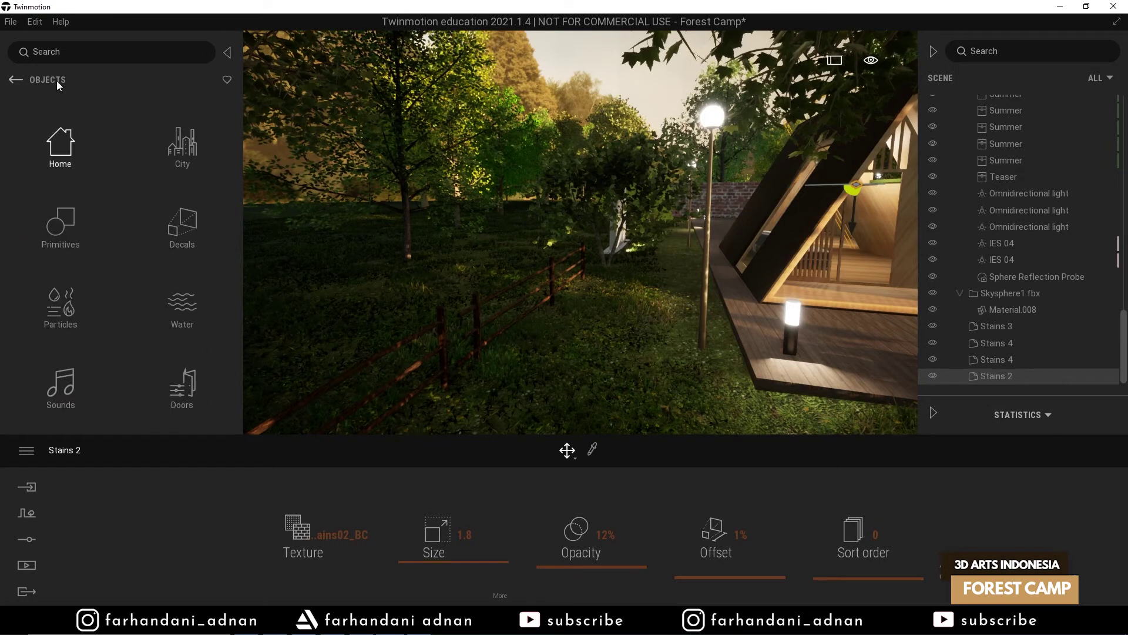
- Return the asset library to its top level and collapse it, with the front cabin and deck in view
{"action": "left_click", "coordinate": [15, 81]}
{"action": "left_click", "coordinate": [101, 227]}
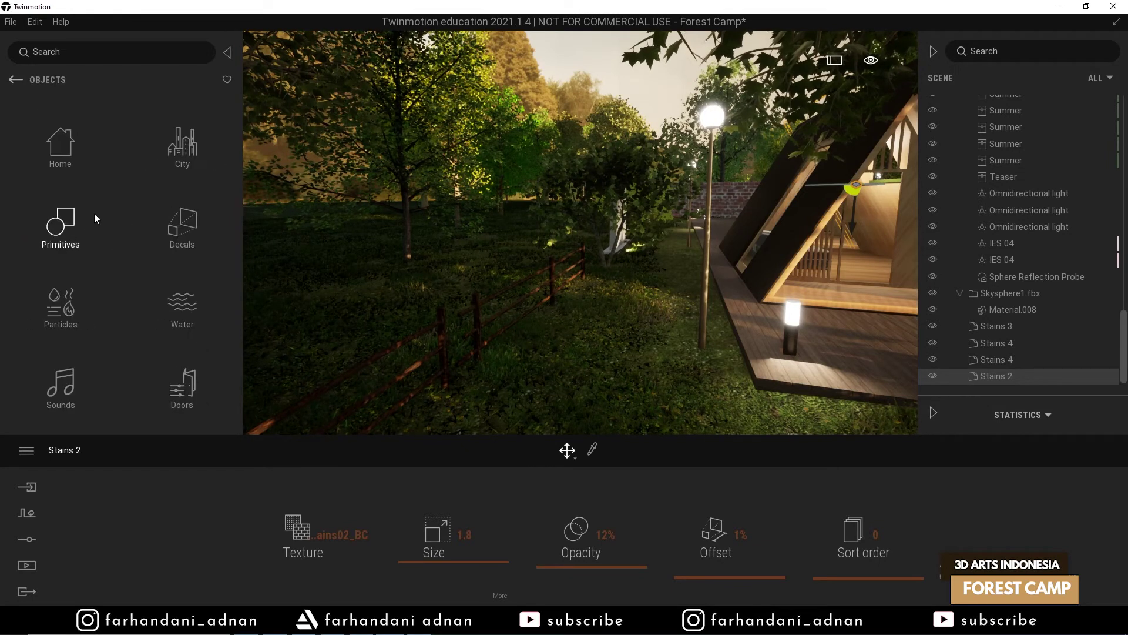
{"action": "left_click", "coordinate": [17, 84]}
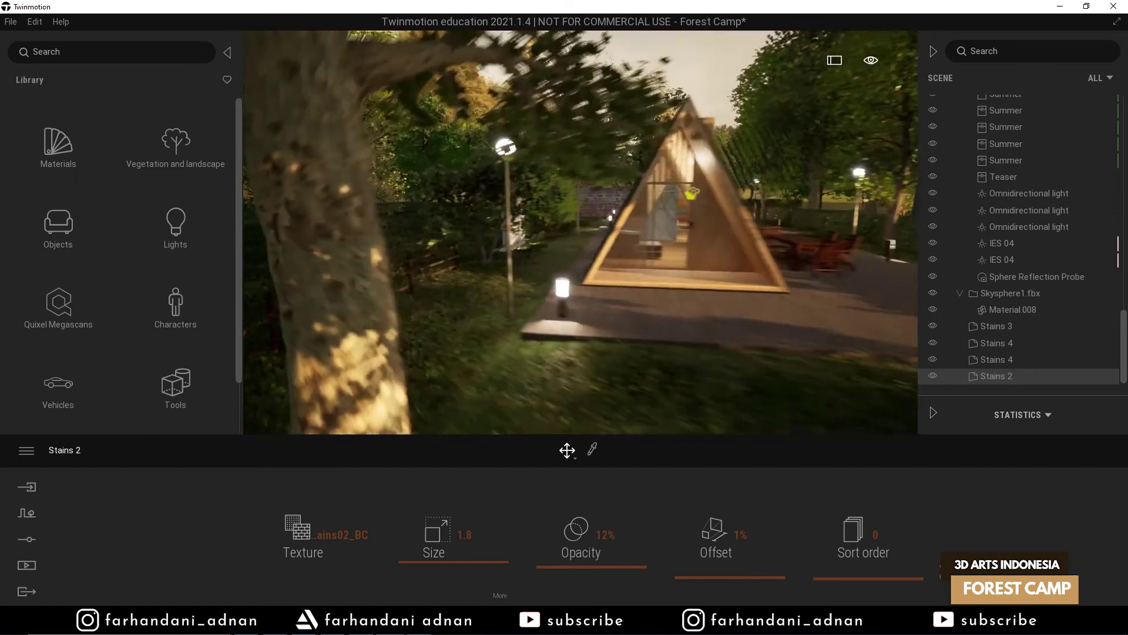
{"action": "key", "text": "w"}
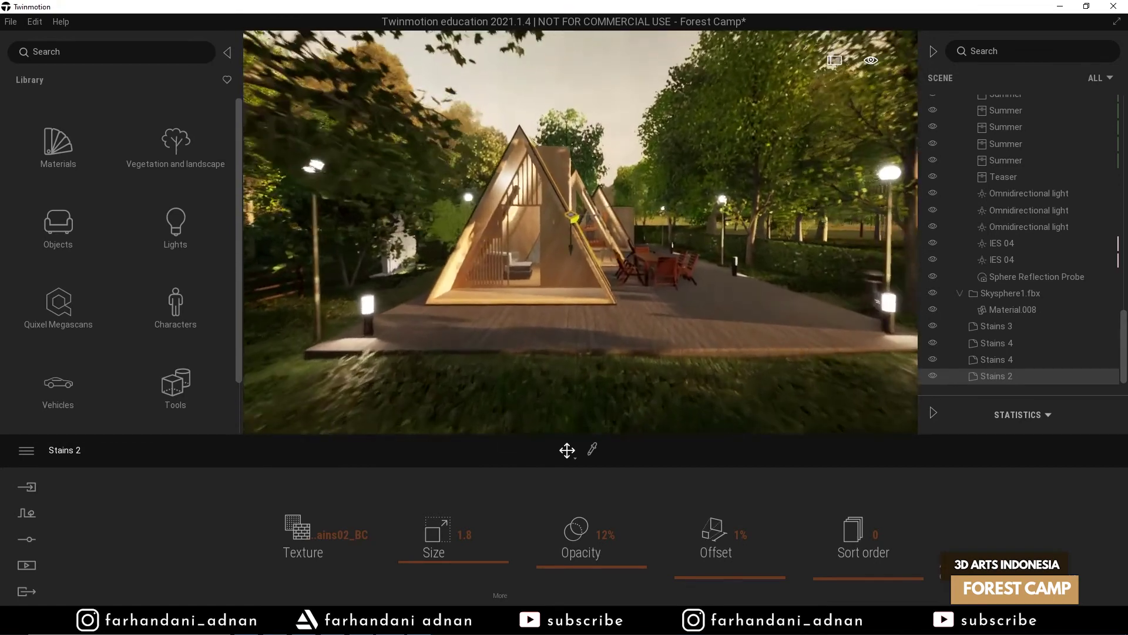
{"action": "key", "text": "s"}
{"action": "key", "text": "w"}
{"action": "key", "text": "s"}
{"action": "left_click", "coordinate": [228, 53]}
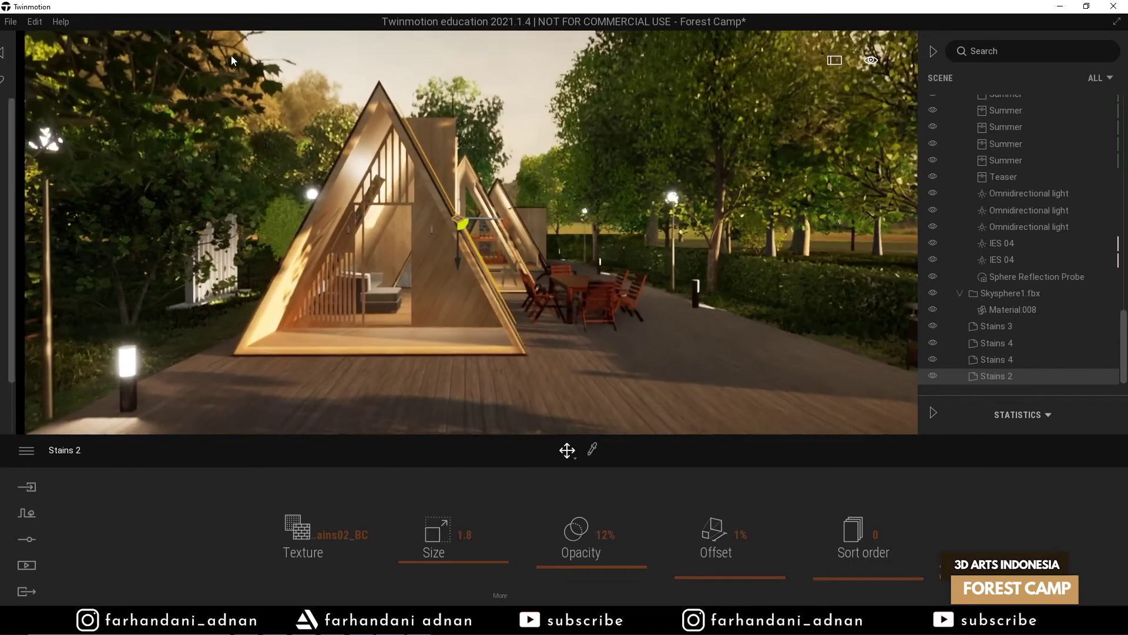
- Save the scene with the viewport framed on the front A-frame cabin, the deck and the grass edge
{"action": "left_click", "coordinate": [11, 21]}
{"action": "left_click", "coordinate": [69, 116]}
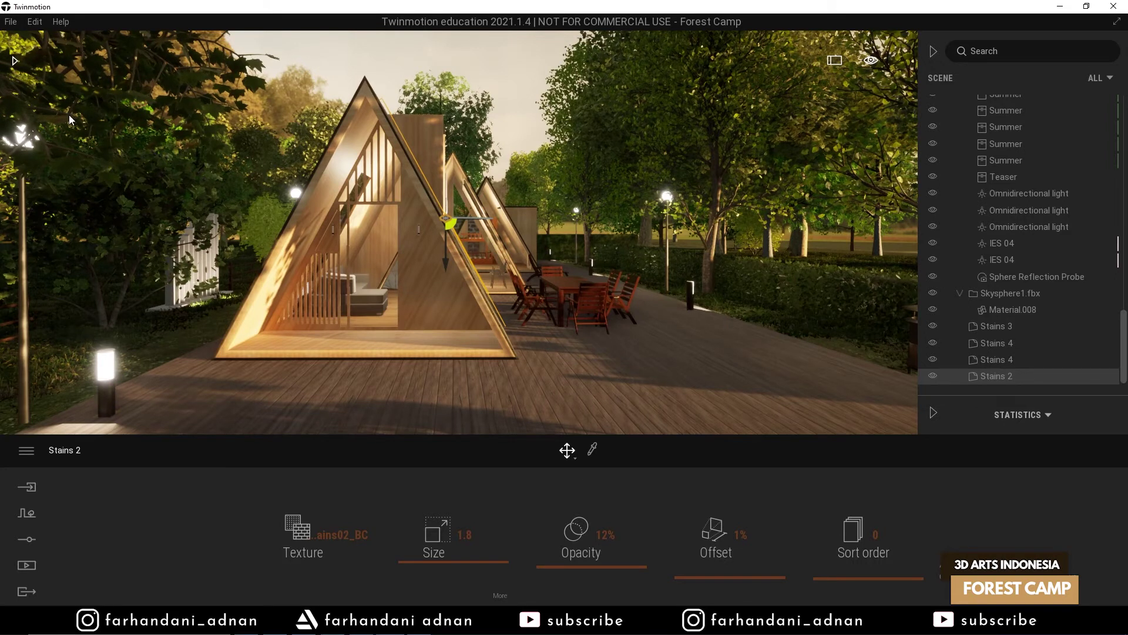
{"action": "right_click_drag", "start_coordinate": [396, 129], "coordinate": [381, 131]}
{"action": "right_click_drag", "start_coordinate": [458, 232], "coordinate": [482, 216]}
{"action": "middle_click_drag", "start_coordinate": [458, 232], "coordinate": [456, 209]}
{"action": "middle_click_drag", "start_coordinate": [515, 155], "coordinate": [532, 144]}
{"action": "left_click", "coordinate": [11, 21]}
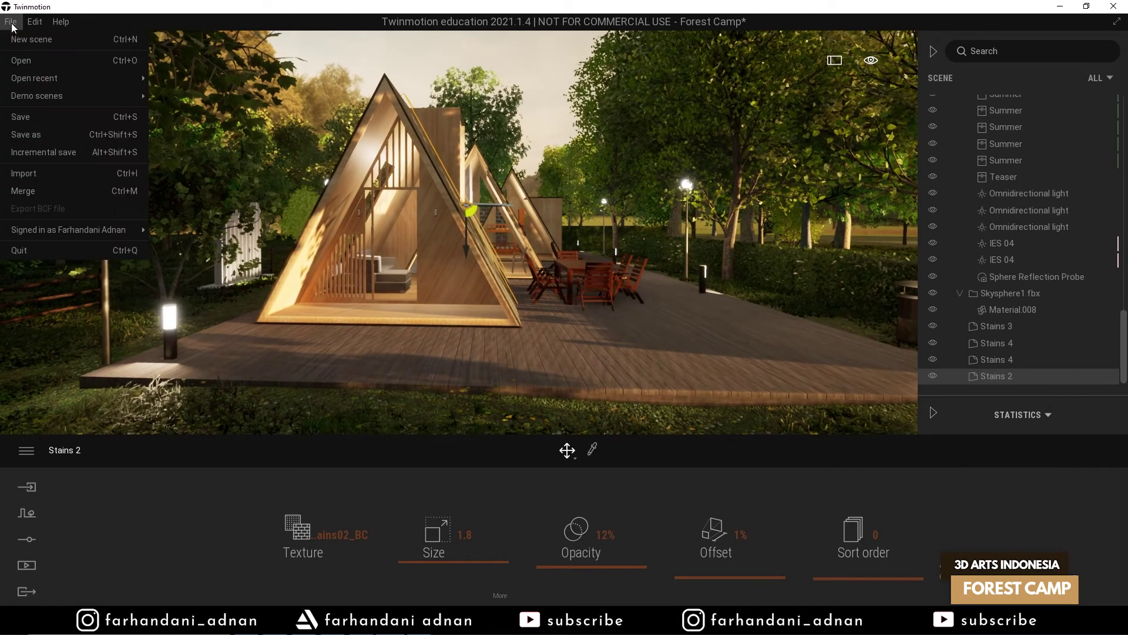
{"action": "left_click", "coordinate": [44, 119]}
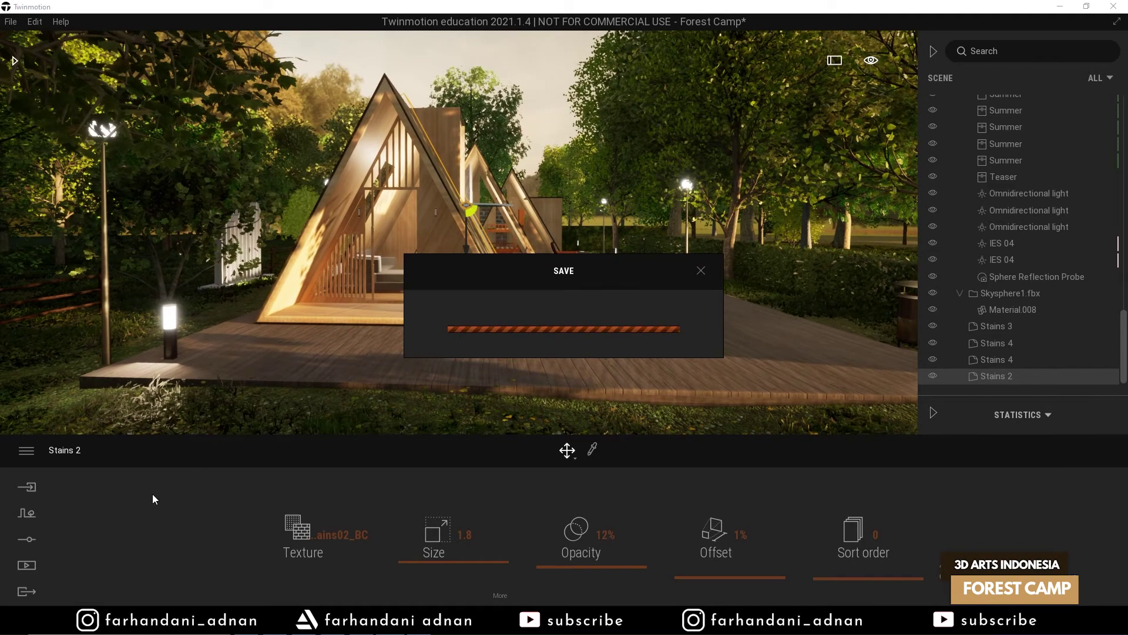
- Create the first media image from the front view of the cabin and deselect the Stains 2 decal
{"action": "left_click", "coordinate": [29, 564]}
{"action": "left_click", "coordinate": [305, 532]}
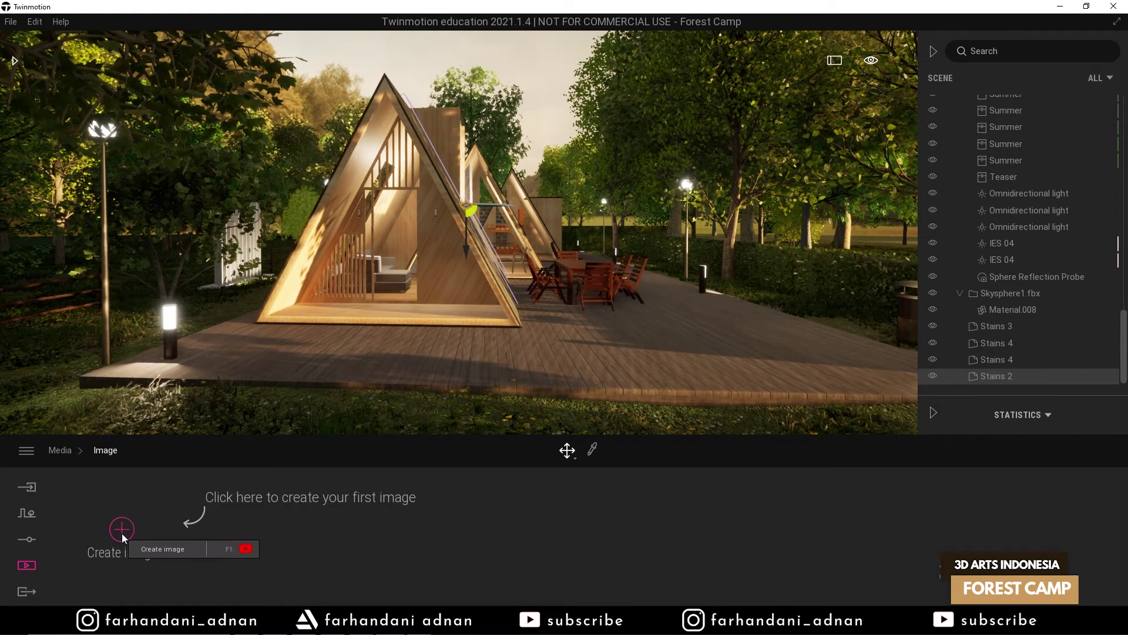
{"action": "left_click", "coordinate": [122, 529]}
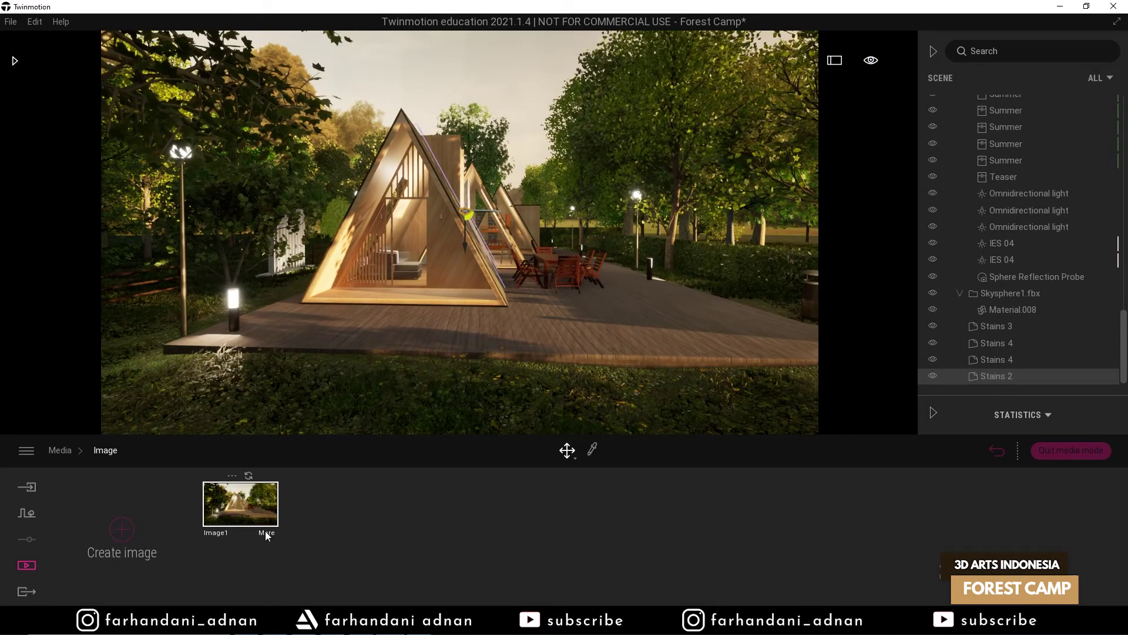
{"action": "key", "text": "w"}
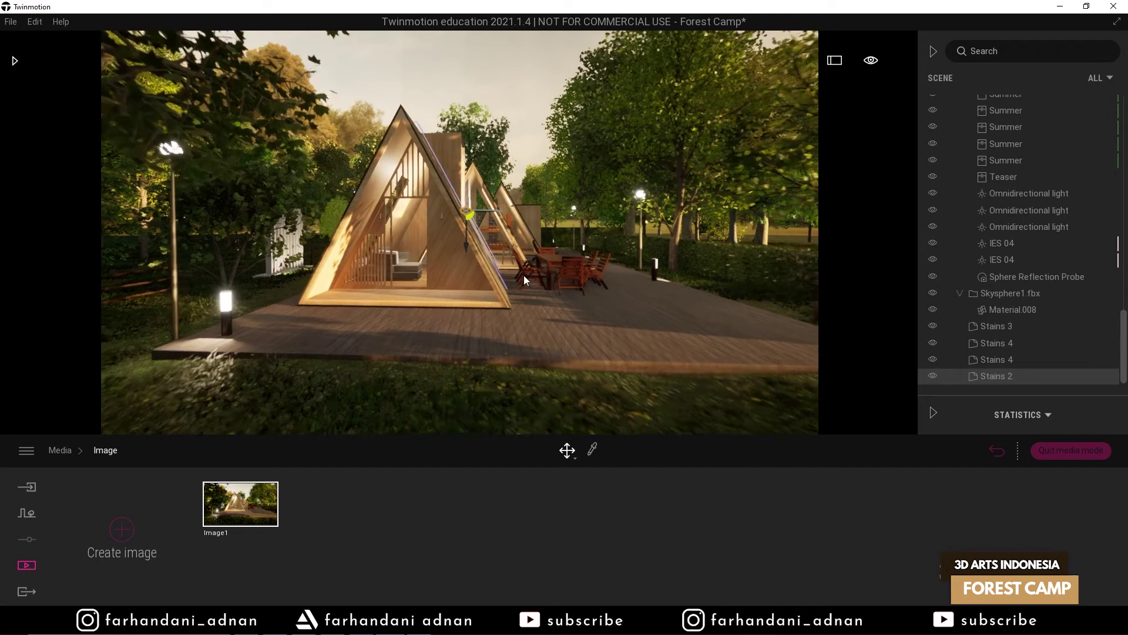
{"action": "key", "text": "w"}
{"action": "key", "text": "Escape"}
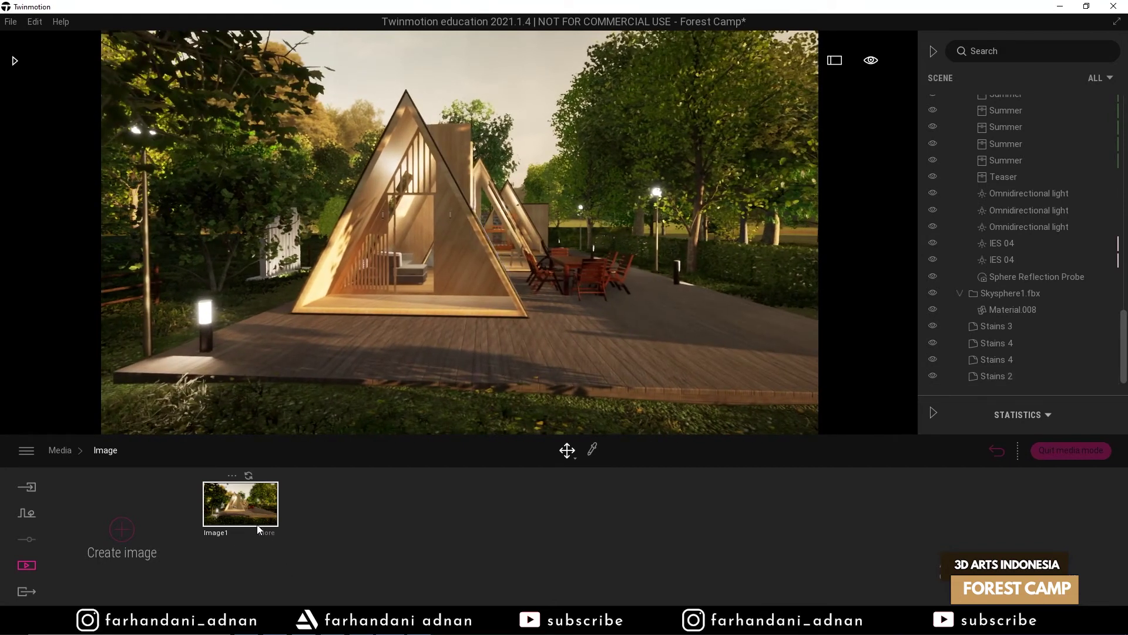
- Set the camera FOV of Image1 to 55
{"action": "left_click", "coordinate": [266, 534]}
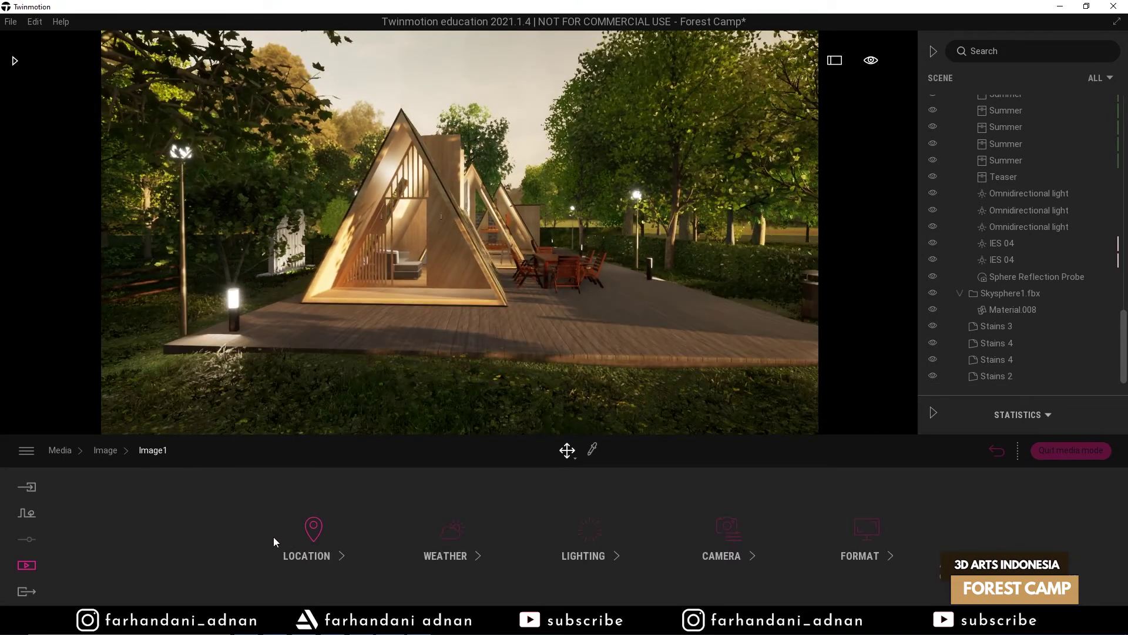
{"action": "key", "text": "w"}
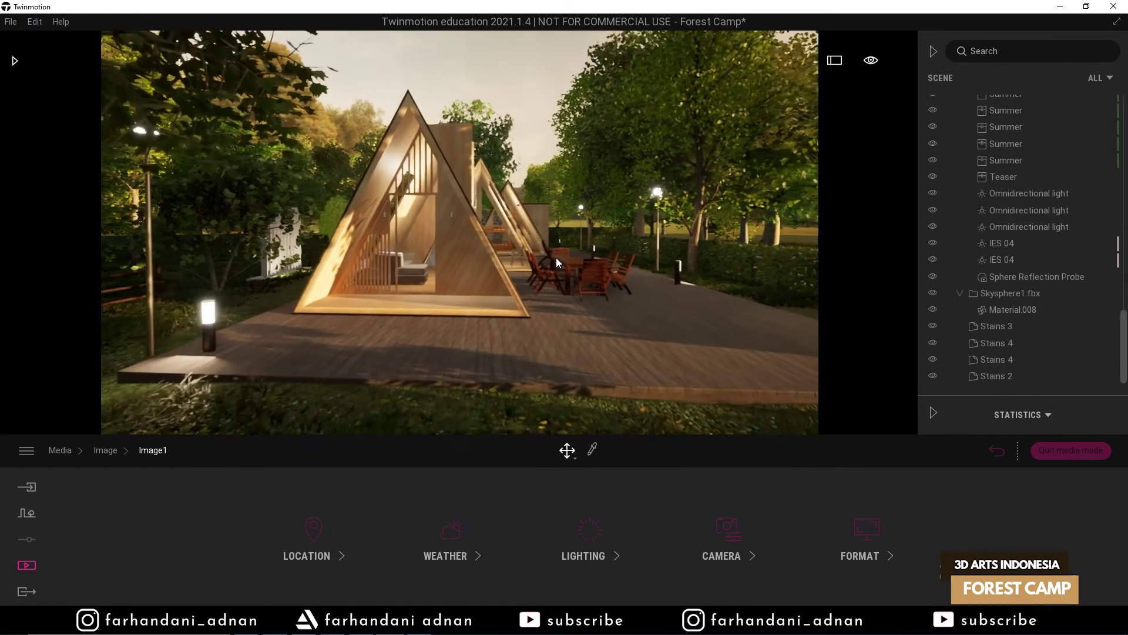
{"action": "left_click", "coordinate": [715, 531]}
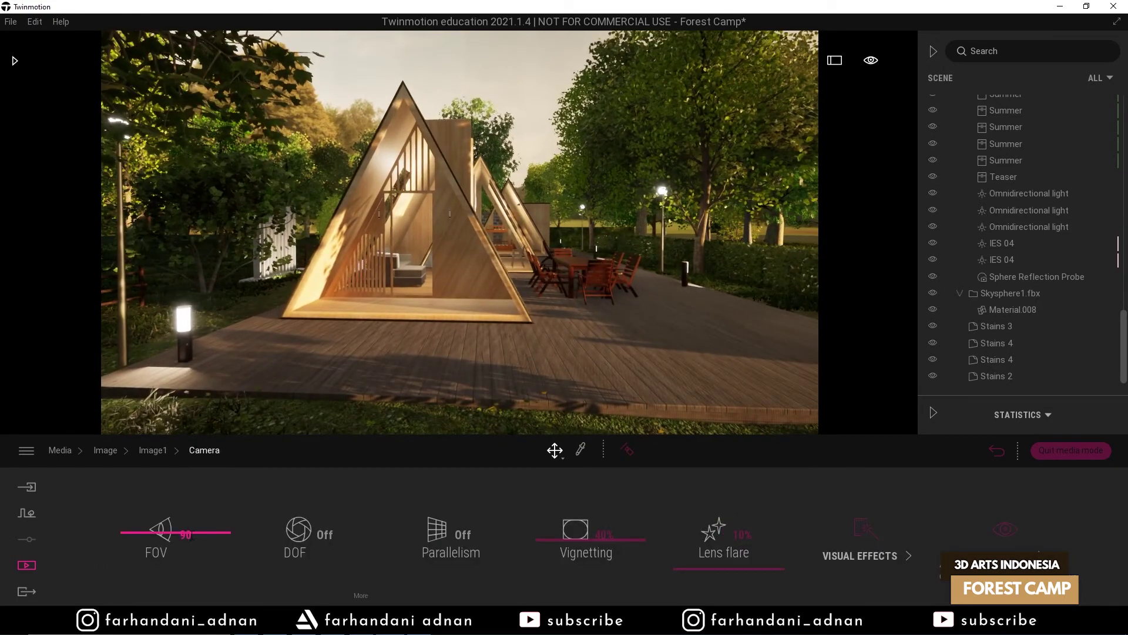
{"action": "left_click", "coordinate": [185, 535]}
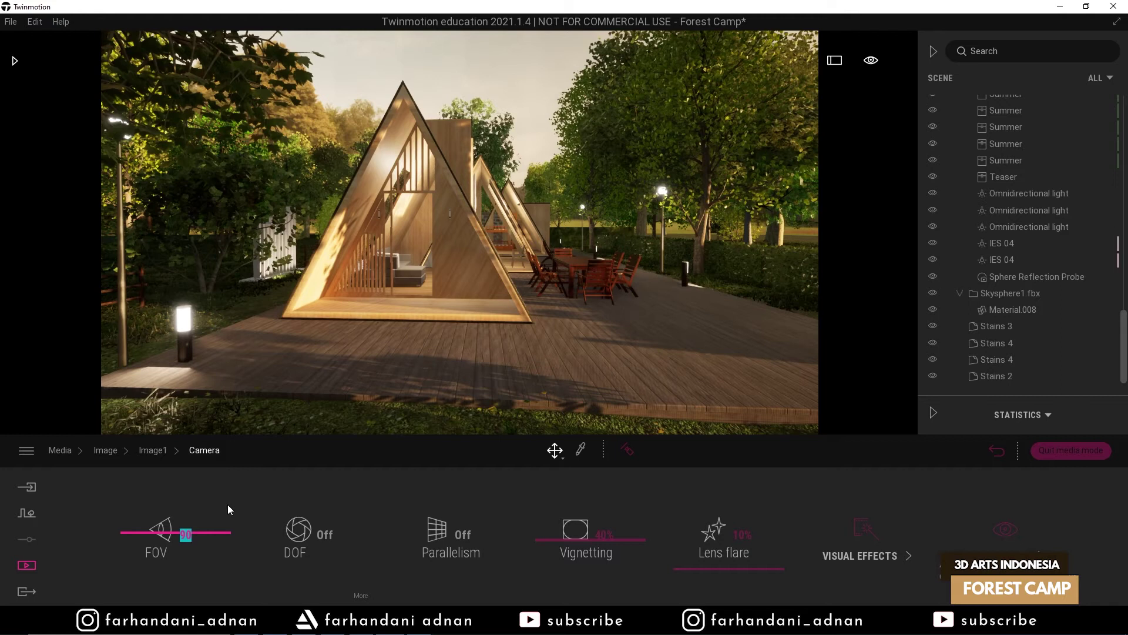
{"action": "type", "text": "55"}
{"action": "key", "text": "Return"}
{"action": "scroll", "coordinate": [453, 239], "scroll_direction": "down", "scroll_amount": 5}
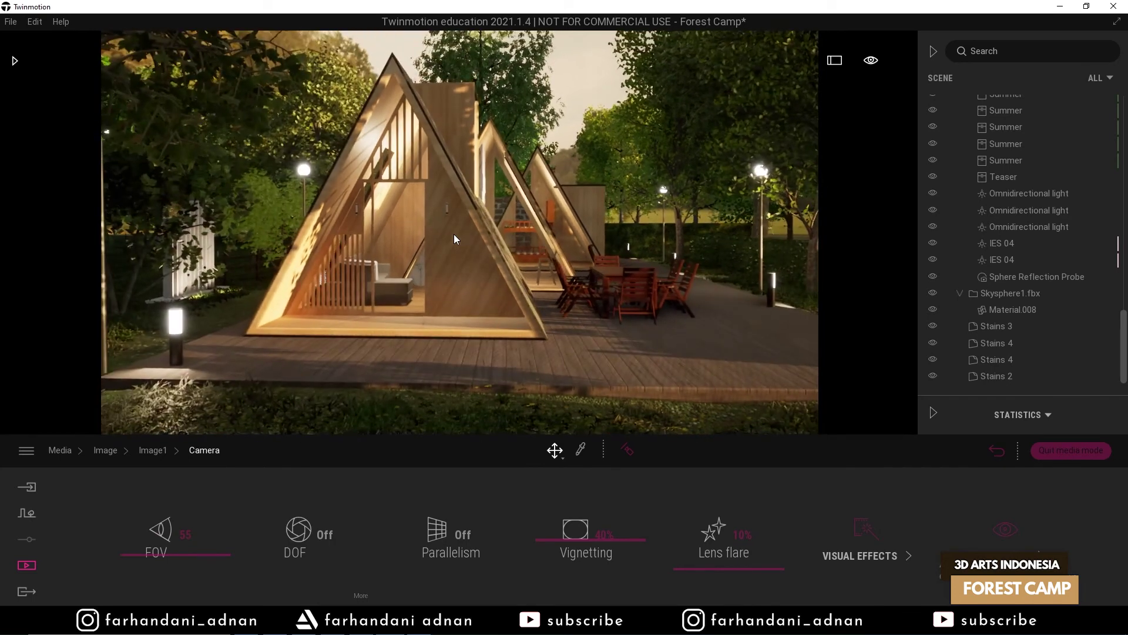
- Reposition the camera behind the hedge so a tree trunk stands in front of the dining table and cabins
{"action": "key", "text": "d"}
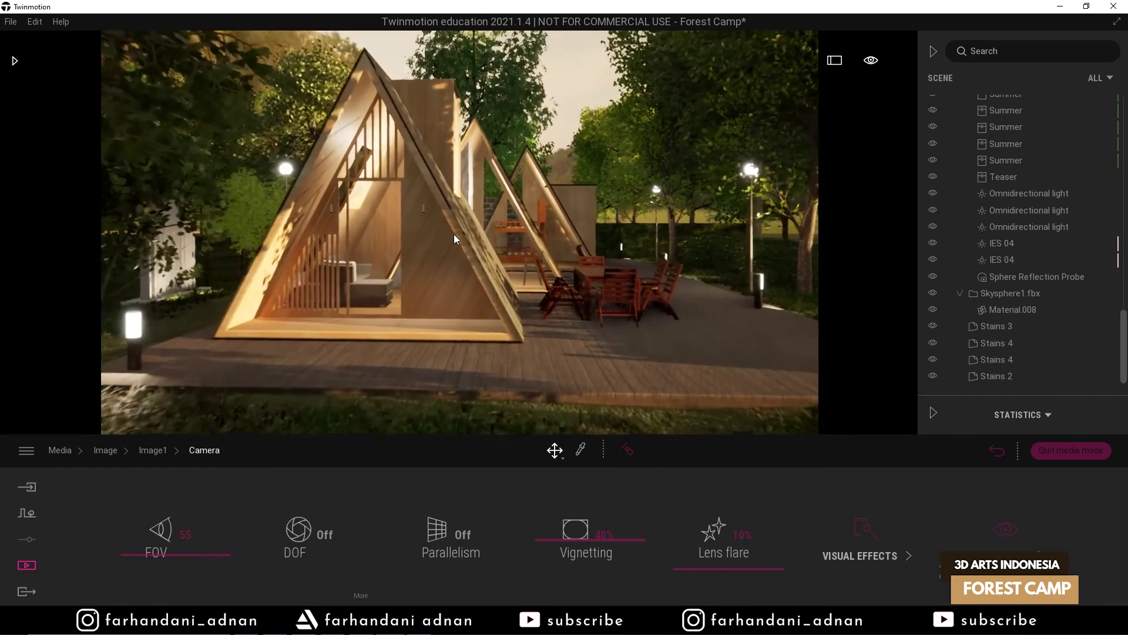
{"action": "key", "text": "d"}
{"action": "right_click_drag", "start_coordinate": [454, 234], "coordinate": [385, 235]}
{"action": "key", "text": "d"}
{"action": "key", "text": "a"}
{"action": "key", "text": "e"}
{"action": "key", "text": "q"}
{"action": "key", "text": "w"}
{"action": "key", "text": "s"}
{"action": "key", "text": "e"}
{"action": "key", "text": "s"}
{"action": "key", "text": "e"}
{"action": "key", "text": "w"}
{"action": "key", "text": "s"}
{"action": "key", "text": "w"}
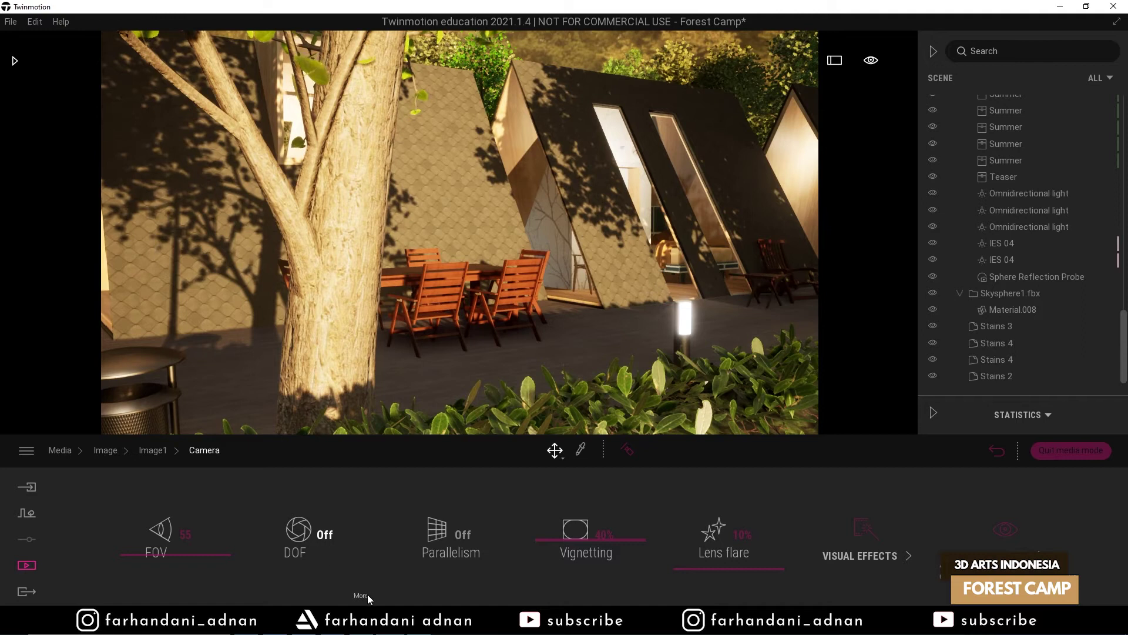
- Turn on depth of field for Image1 and focus on the tree trunk, then on the cabins behind the dining table
{"action": "left_click", "coordinate": [320, 540]}
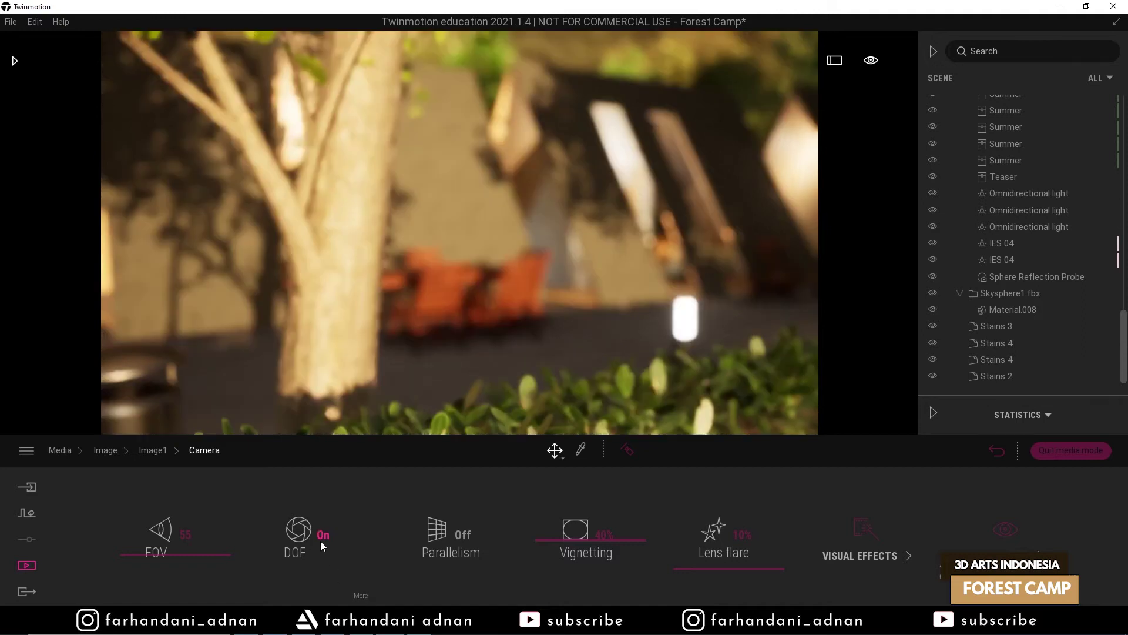
{"action": "left_click", "coordinate": [361, 595]}
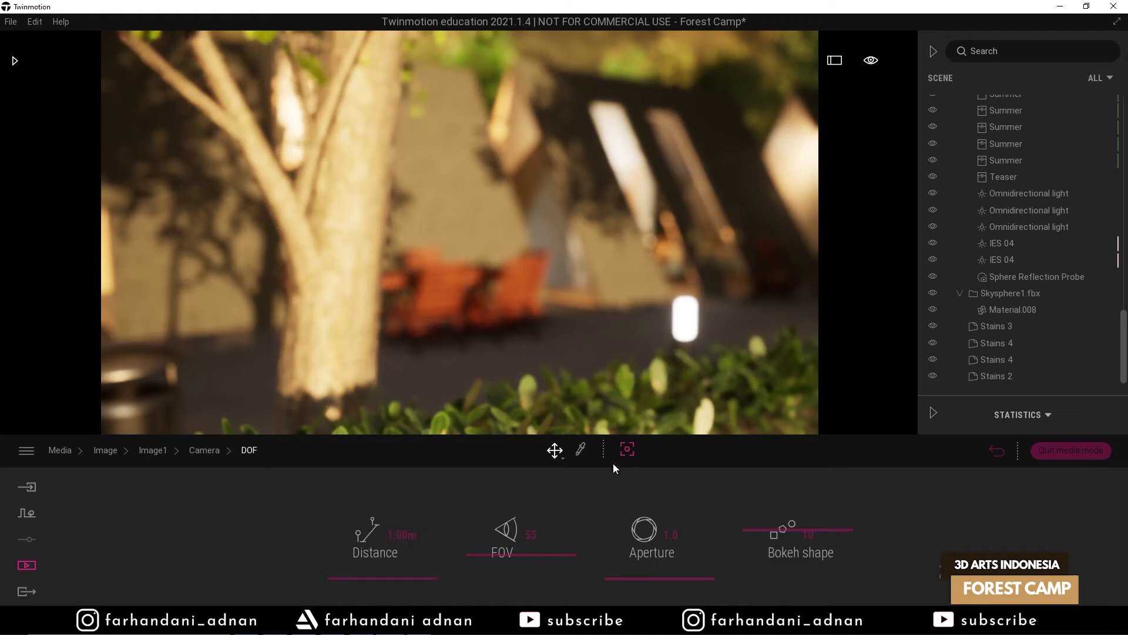
{"action": "left_click", "coordinate": [627, 450]}
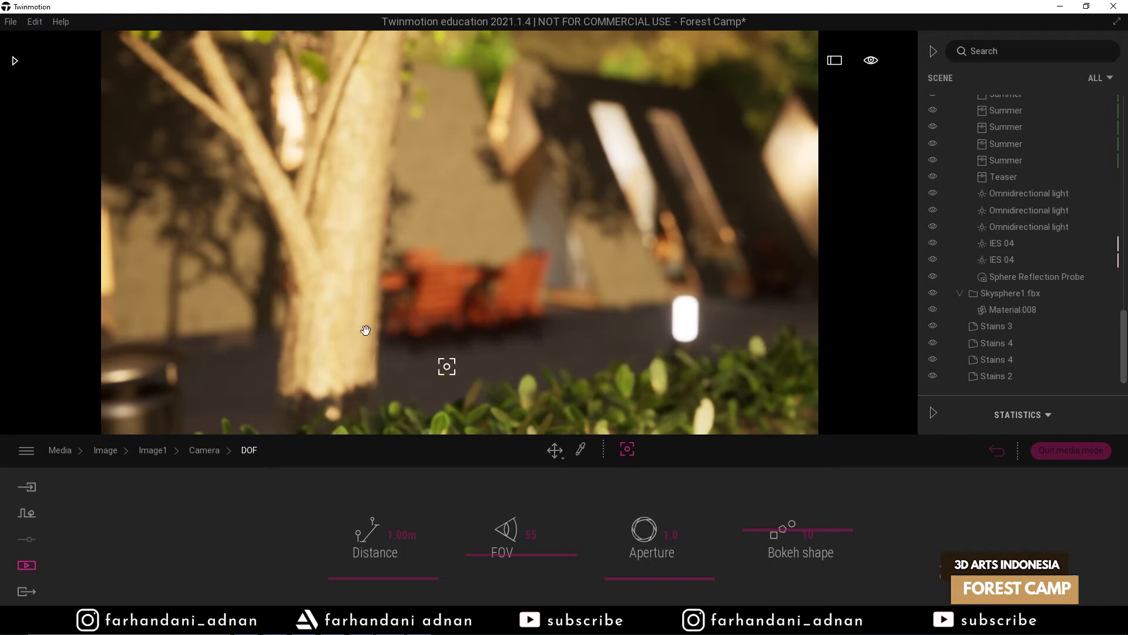
{"action": "left_click", "coordinate": [329, 329]}
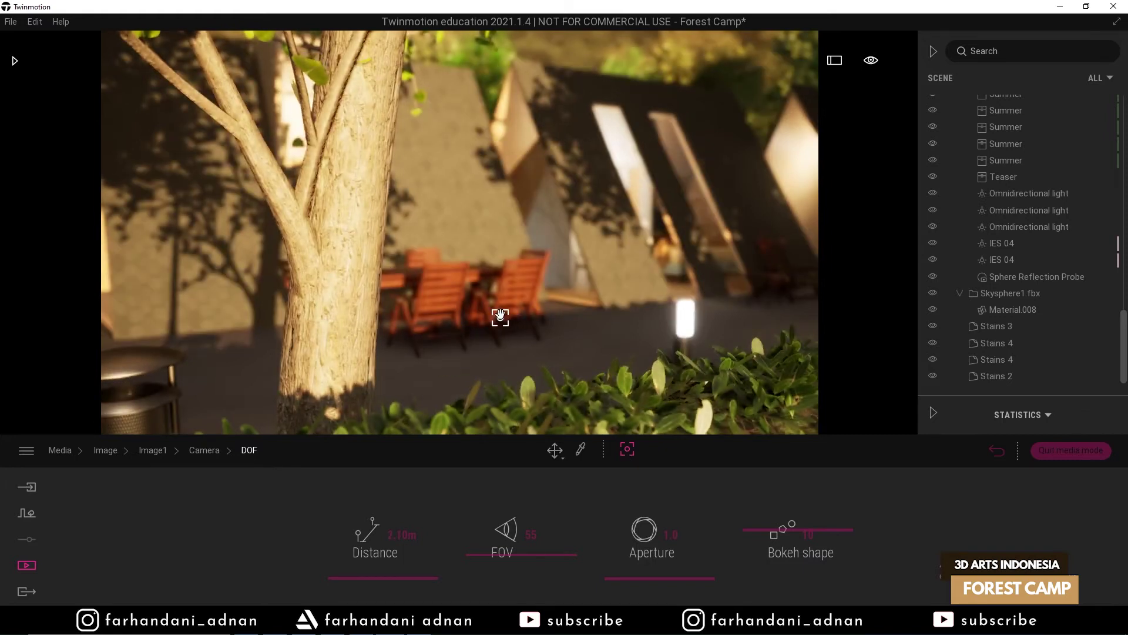
{"action": "right_click_drag", "start_coordinate": [459, 233], "coordinate": [600, 255]}
{"action": "left_click", "coordinate": [501, 253]}
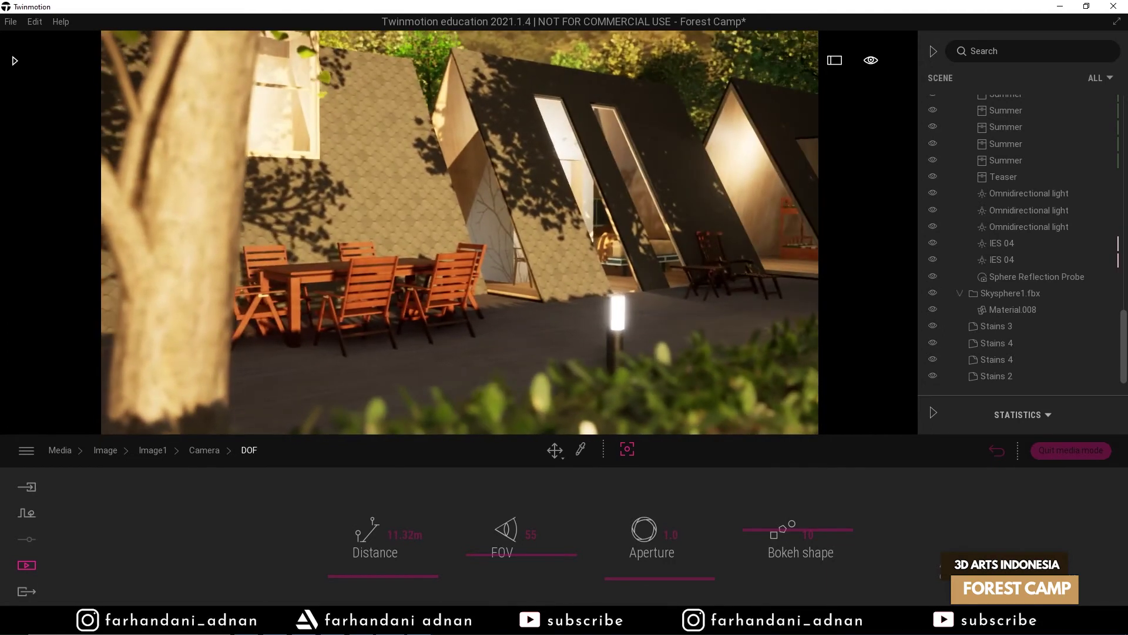
- Move the camera low over the deck so a bollard light stands in the foreground before the dining table
{"action": "key", "text": "s"}
{"action": "right_click_drag", "start_coordinate": [460, 233], "coordinate": [465, 259]}
{"action": "key", "text": "w"}
{"action": "key", "text": "a"}
{"action": "key", "text": "s"}
{"action": "key", "text": "s"}
{"action": "key", "text": "a"}
{"action": "key", "text": "q"}
{"action": "key", "text": "e"}
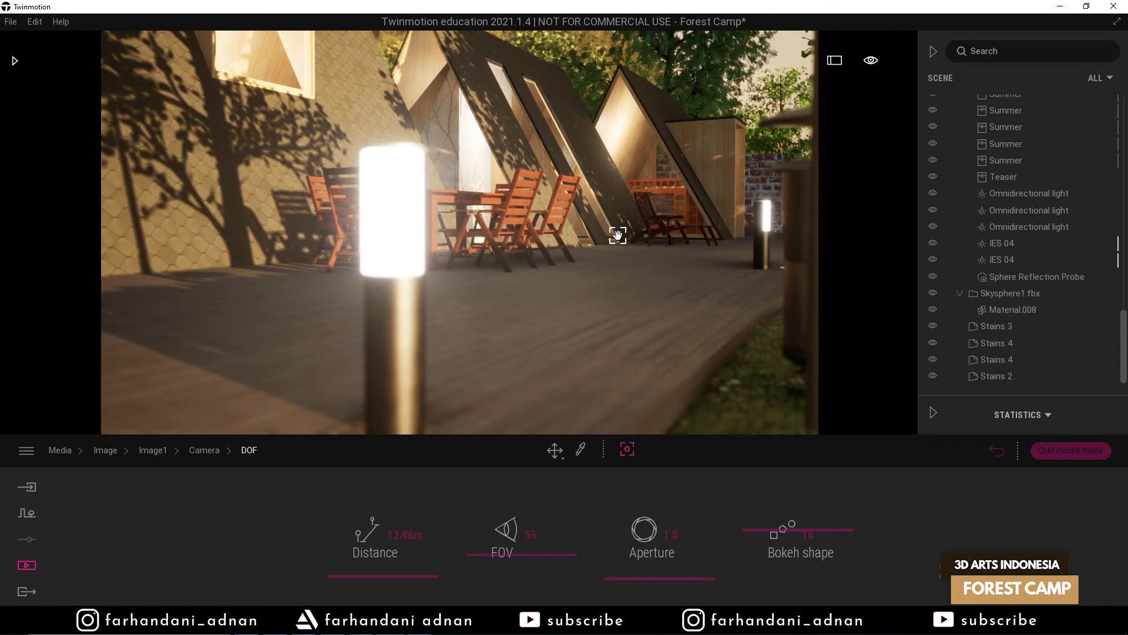
{"action": "key", "text": "d"}
{"action": "key", "text": "e"}
{"action": "right_click_drag", "start_coordinate": [617, 235], "coordinate": [601, 244]}
{"action": "key", "text": "q"}
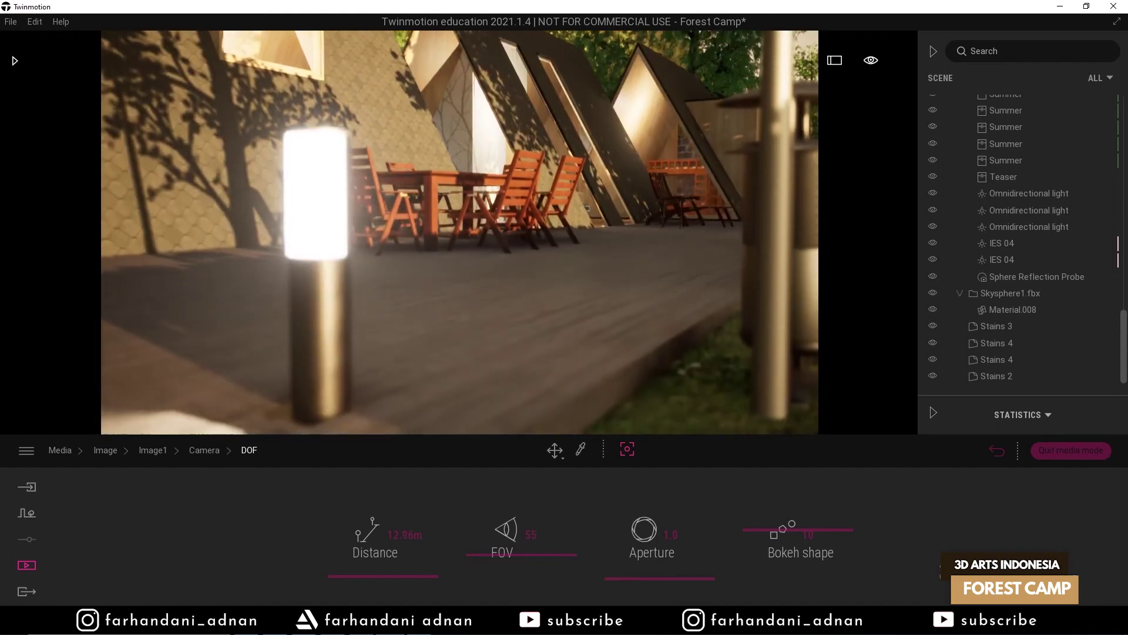
{"action": "left_click", "coordinate": [872, 61]}
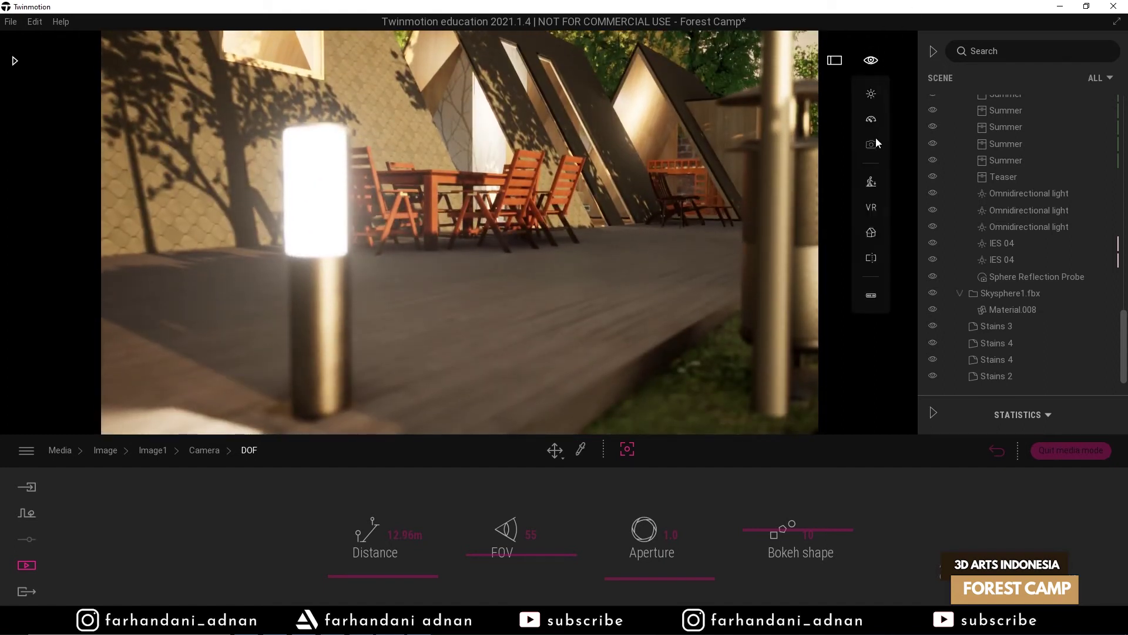
{"action": "mouse_move", "coordinate": [873, 121]}
{"action": "left_click", "coordinate": [798, 194]}
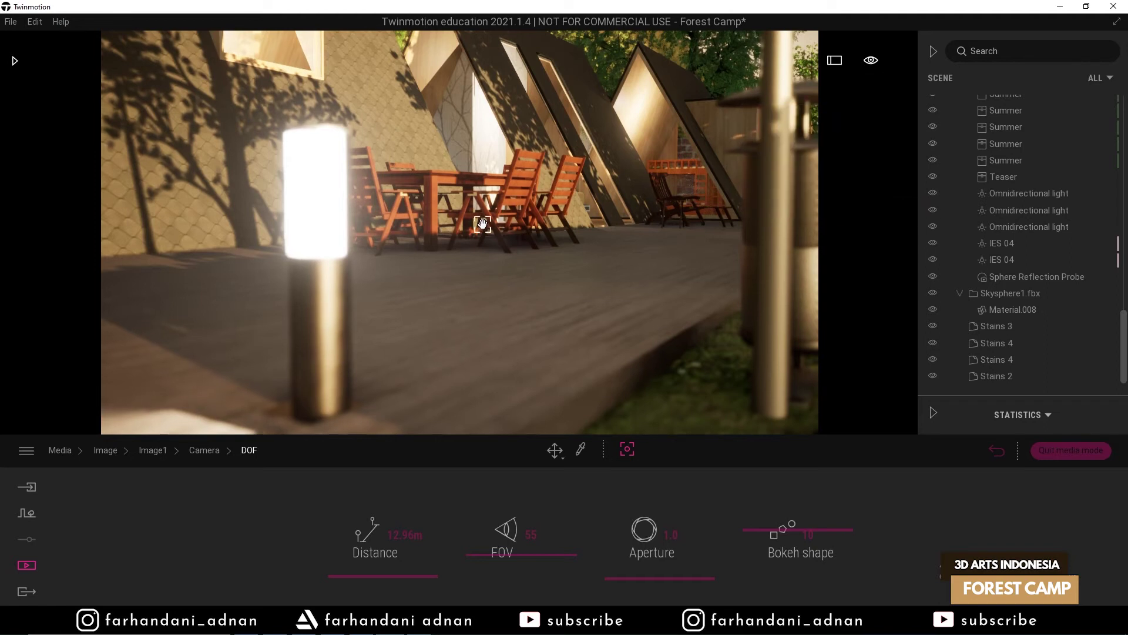
- Fine-tune the low deck framing so the bollard light, dining table and lamp post all fit in the shot
{"action": "key", "text": "d"}
{"action": "right_click_drag", "start_coordinate": [459, 232], "coordinate": [400, 218]}
{"action": "key", "text": "d"}
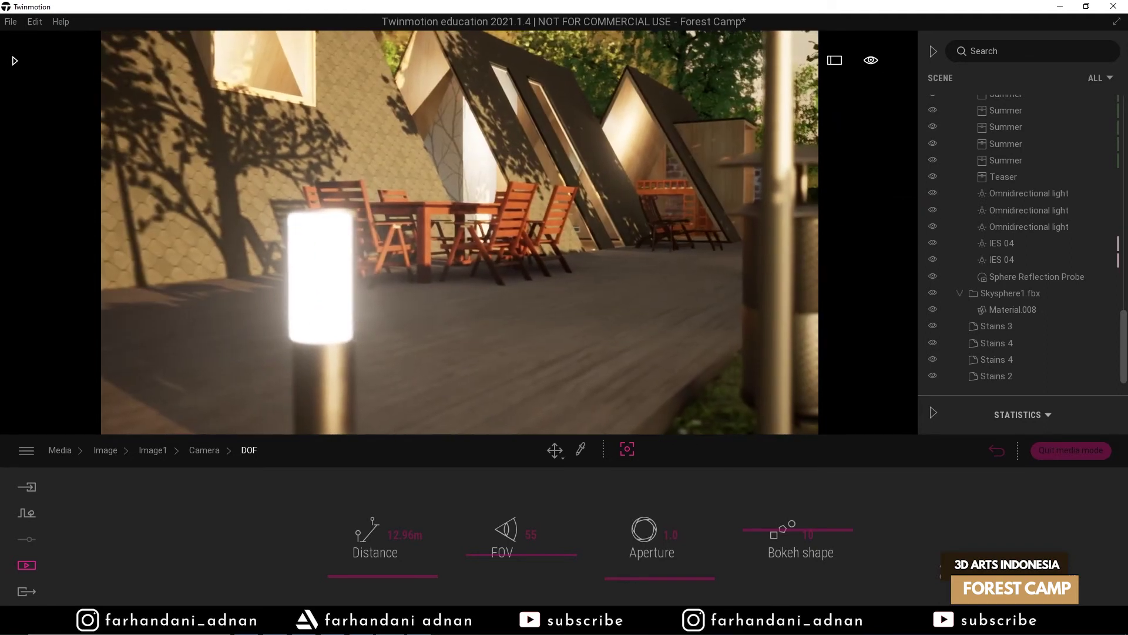
{"action": "key", "text": "q"}
{"action": "right_click_drag", "start_coordinate": [481, 225], "coordinate": [480, 203]}
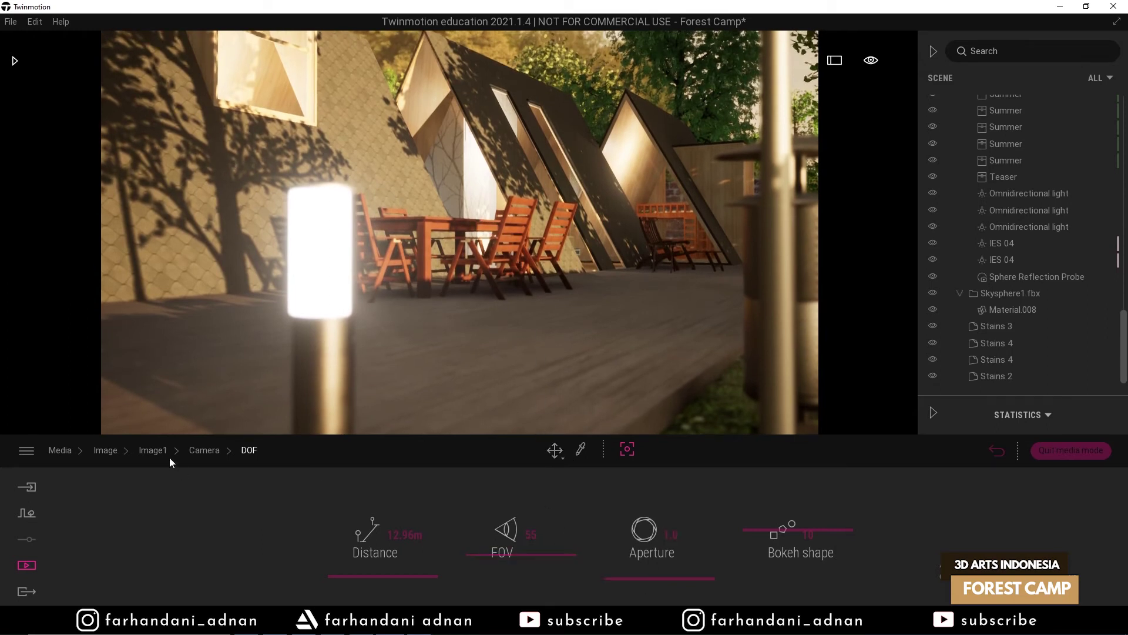
- Turn on Parallelism for the Image1 camera, and test the focus on the bollard light before moving it to the dining table
{"action": "left_click", "coordinate": [202, 450]}
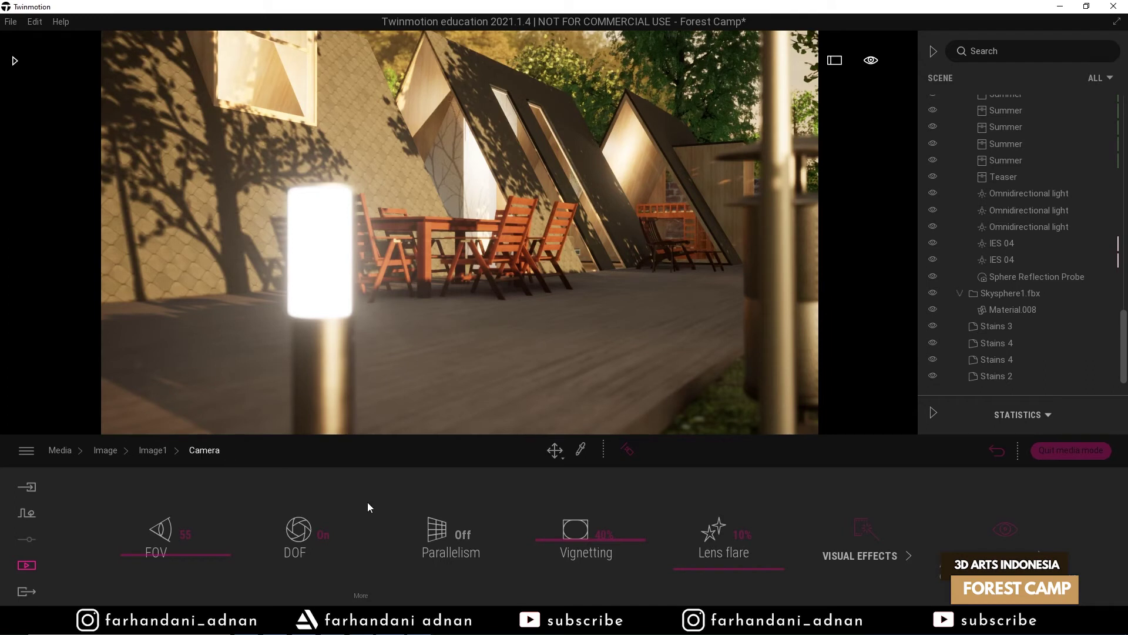
{"action": "left_click", "coordinate": [443, 540]}
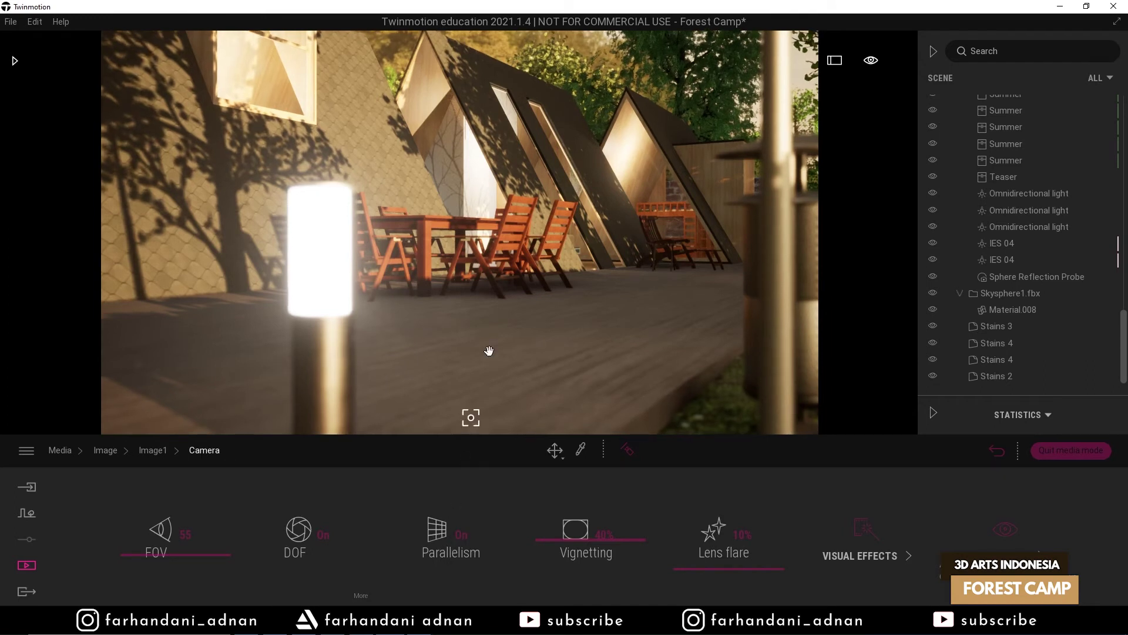
{"action": "left_click", "coordinate": [450, 542]}
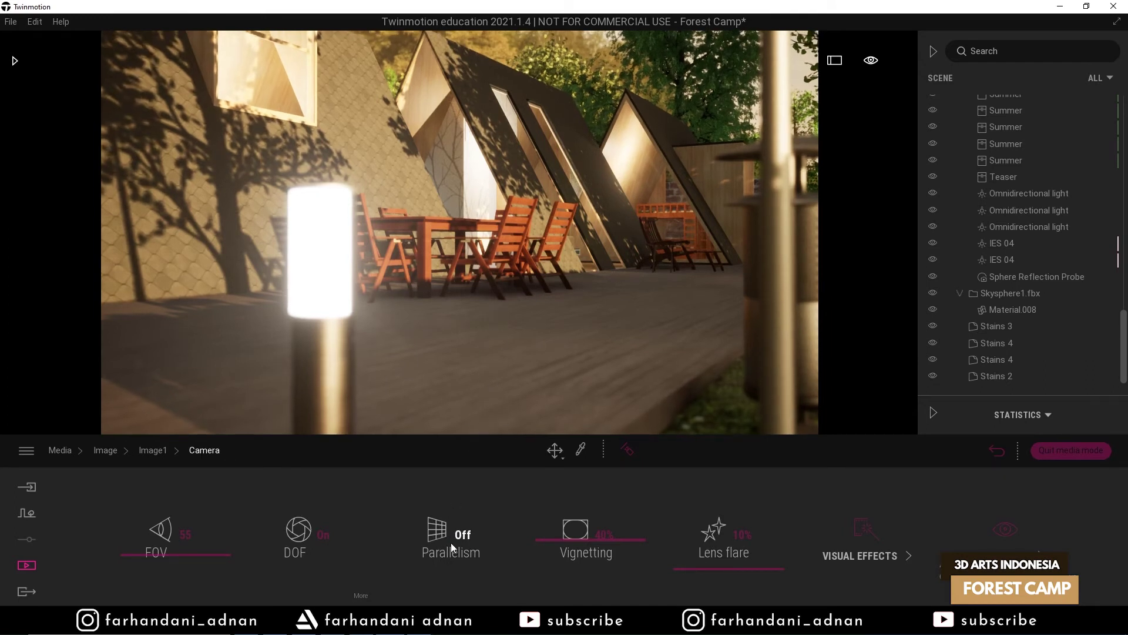
{"action": "left_click", "coordinate": [450, 542]}
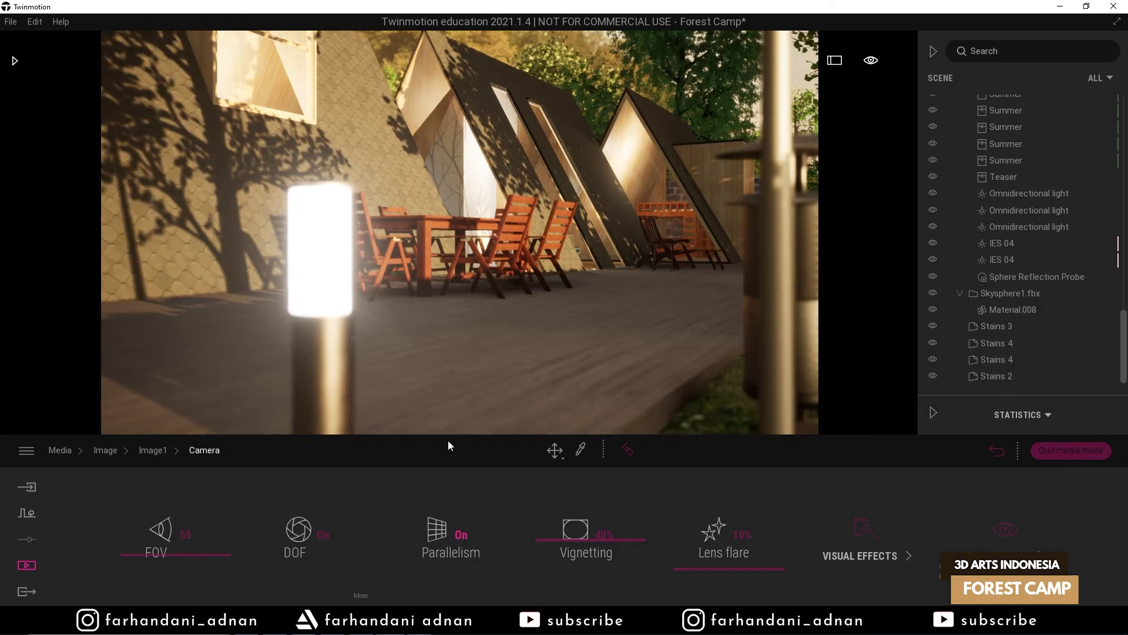
{"action": "left_click", "coordinate": [329, 334]}
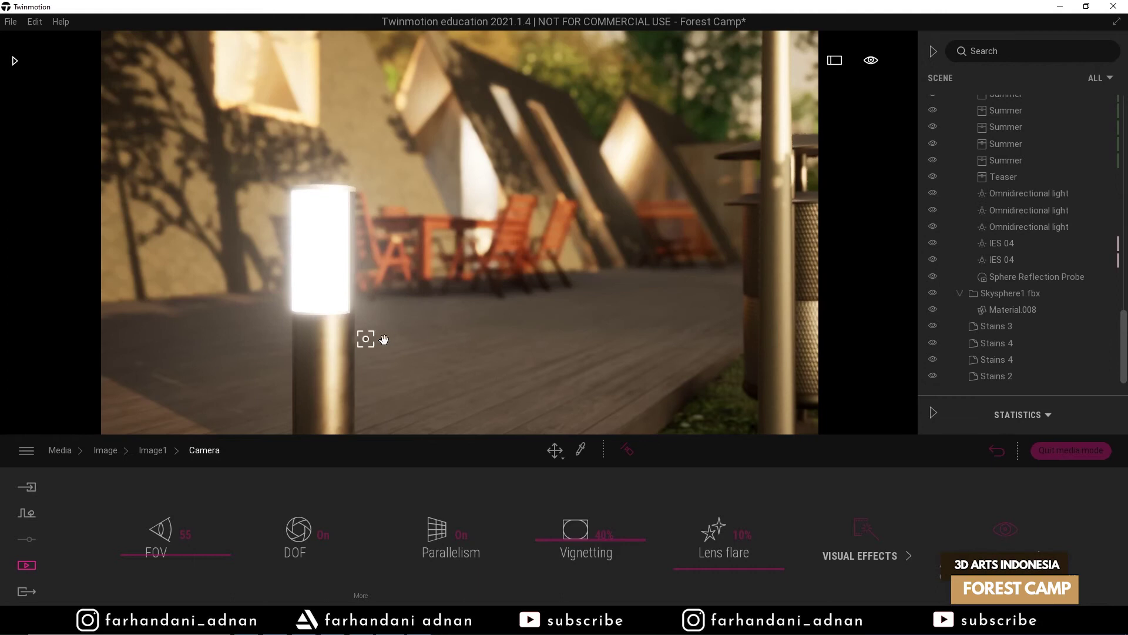
{"action": "left_click", "coordinate": [429, 267]}
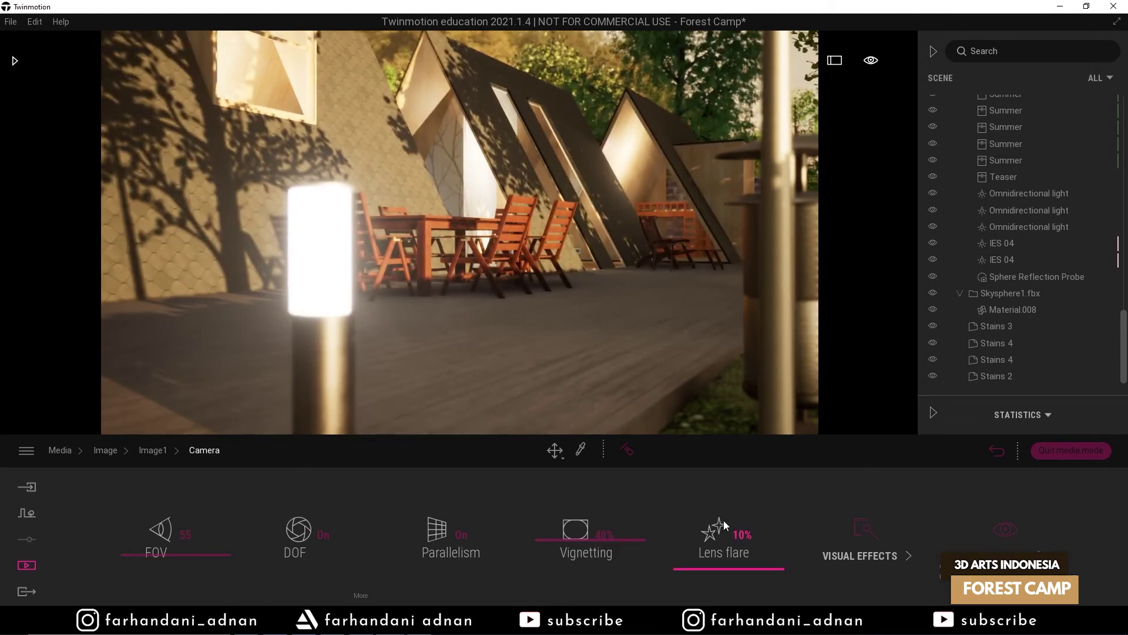
- Apply the AUT color gradient to Image1 after previewing alternatives such as Anso, Copper and ISM
{"action": "left_click", "coordinate": [863, 526]}
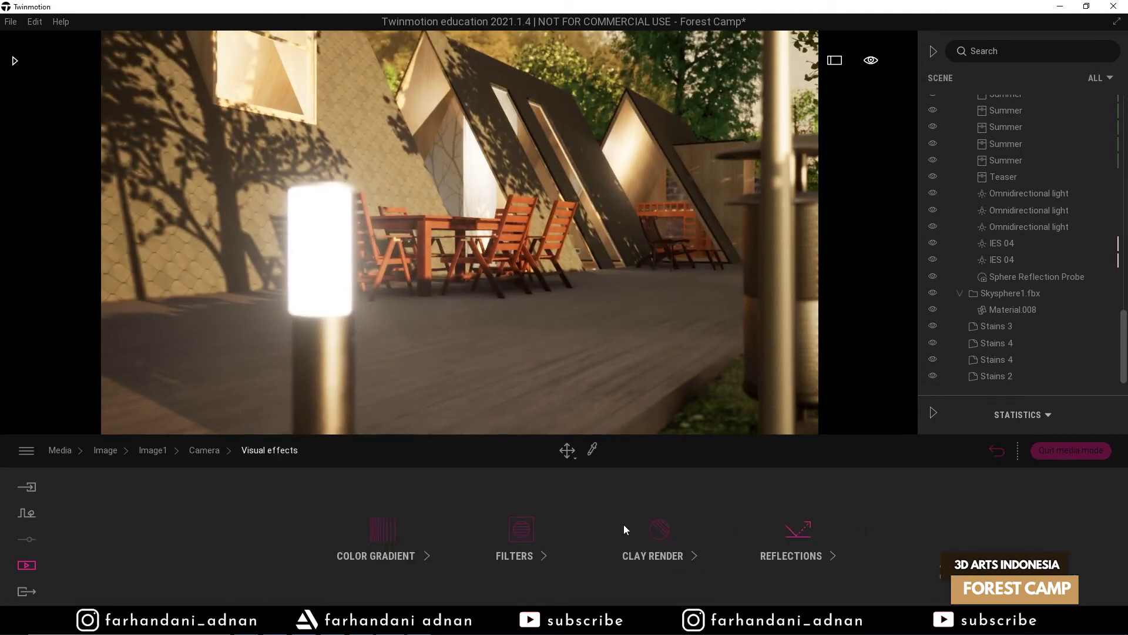
{"action": "left_click", "coordinate": [363, 536]}
{"action": "left_click", "coordinate": [451, 527]}
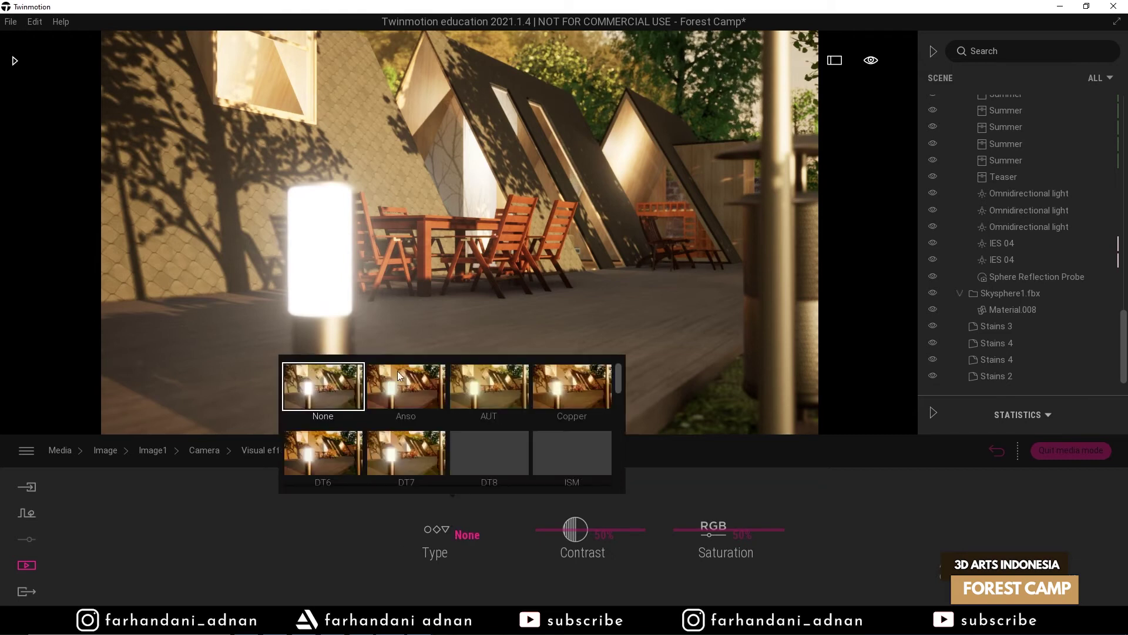
{"action": "left_click", "coordinate": [410, 381]}
{"action": "left_click", "coordinate": [481, 385]}
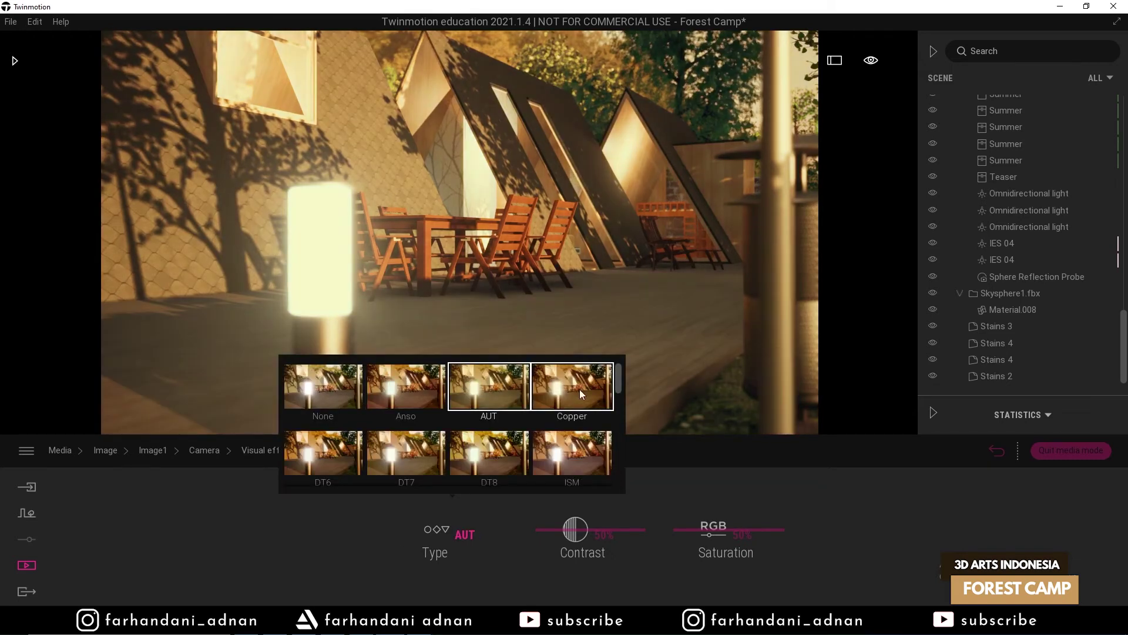
{"action": "left_click", "coordinate": [580, 388]}
{"action": "left_click", "coordinate": [545, 436]}
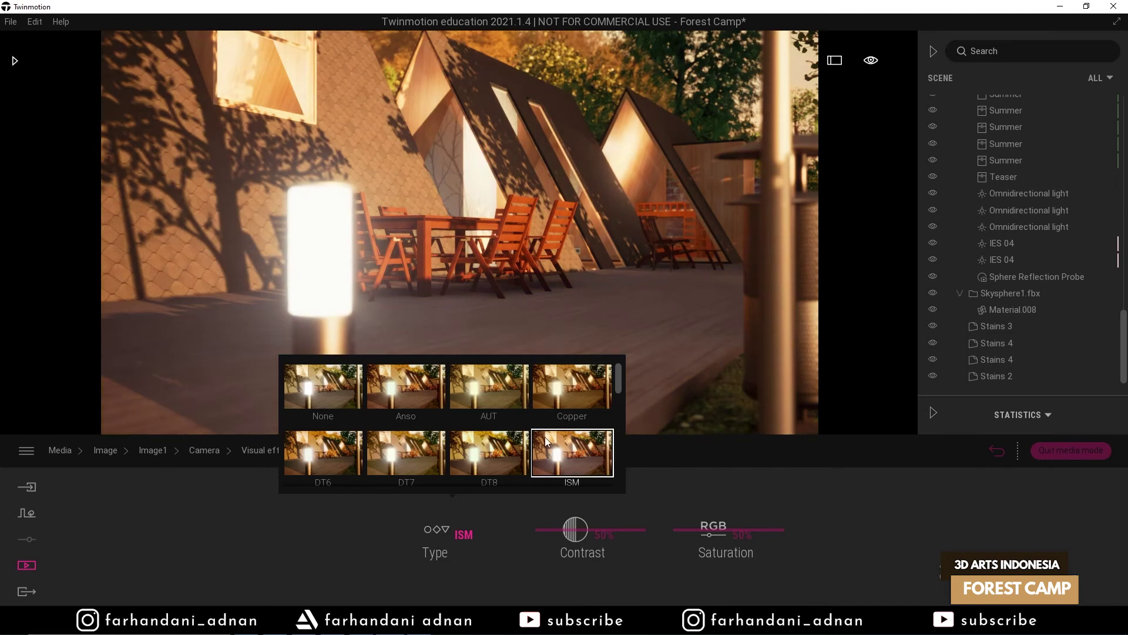
{"action": "left_click", "coordinate": [495, 386]}
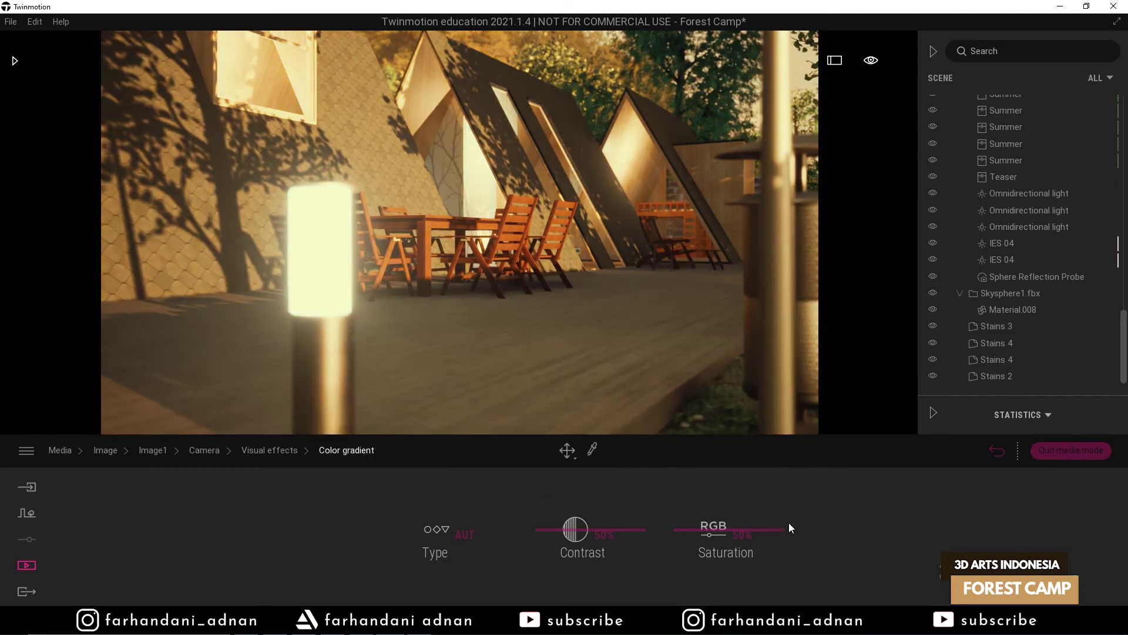
- Raise the color gradient's contrast to 53% and lower its saturation to about 46%
{"action": "left_click_drag", "start_coordinate": [565, 525], "coordinate": [576, 528]}
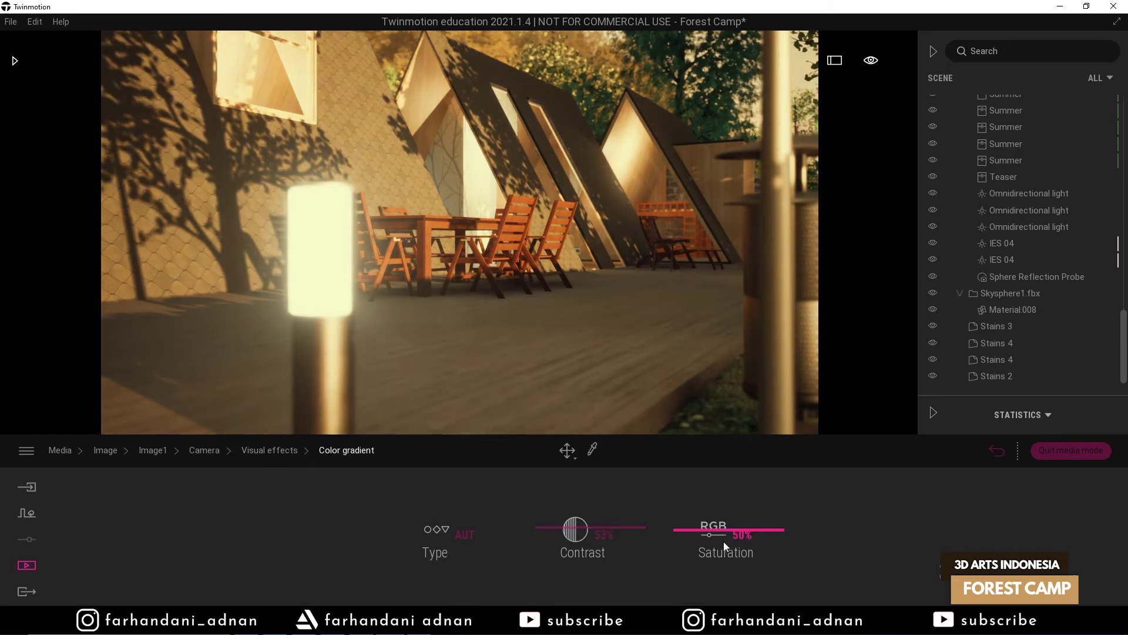
{"action": "left_click_drag", "start_coordinate": [715, 529], "coordinate": [709, 530]}
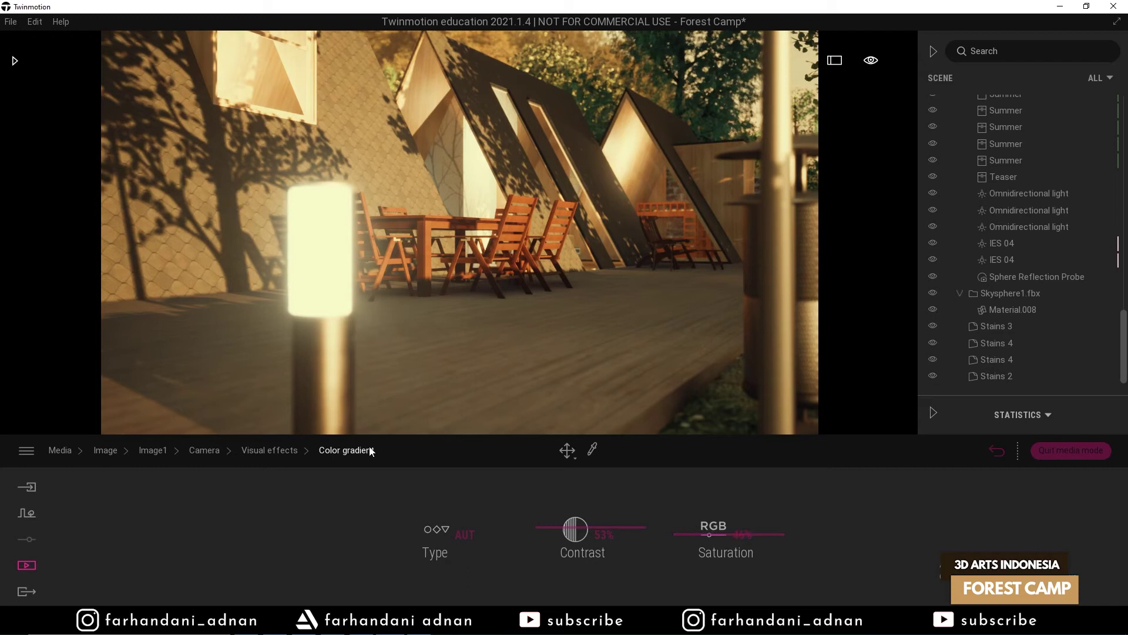
{"action": "left_click", "coordinate": [266, 451]}
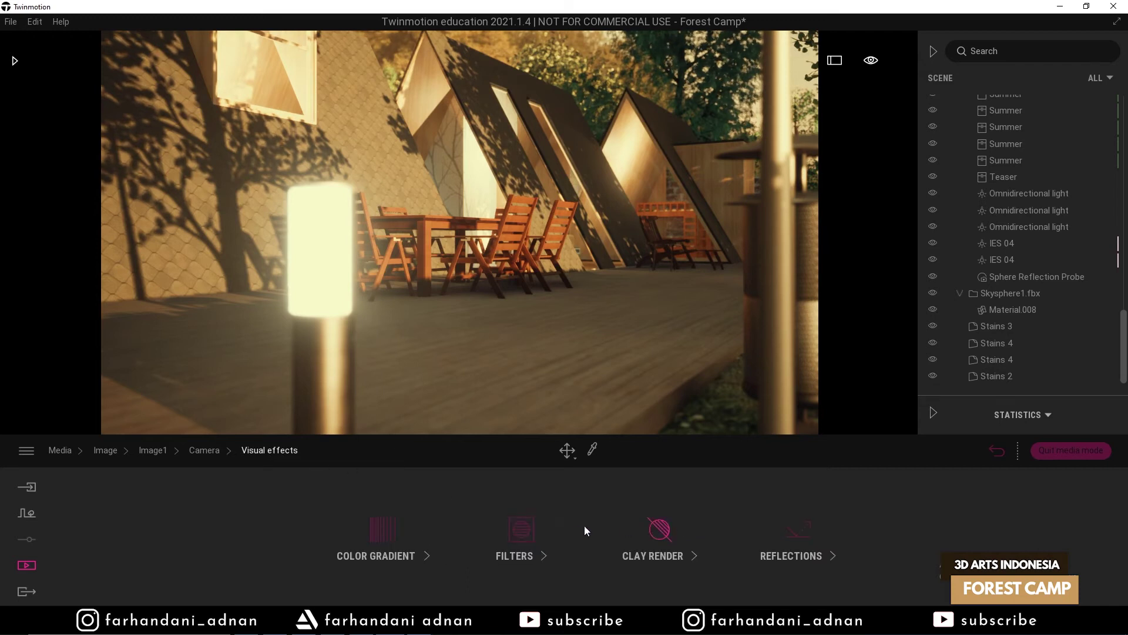
- Try the Line Regular filter on Image1, and settle on the Line Light filter instead
{"action": "left_click", "coordinate": [520, 530]}
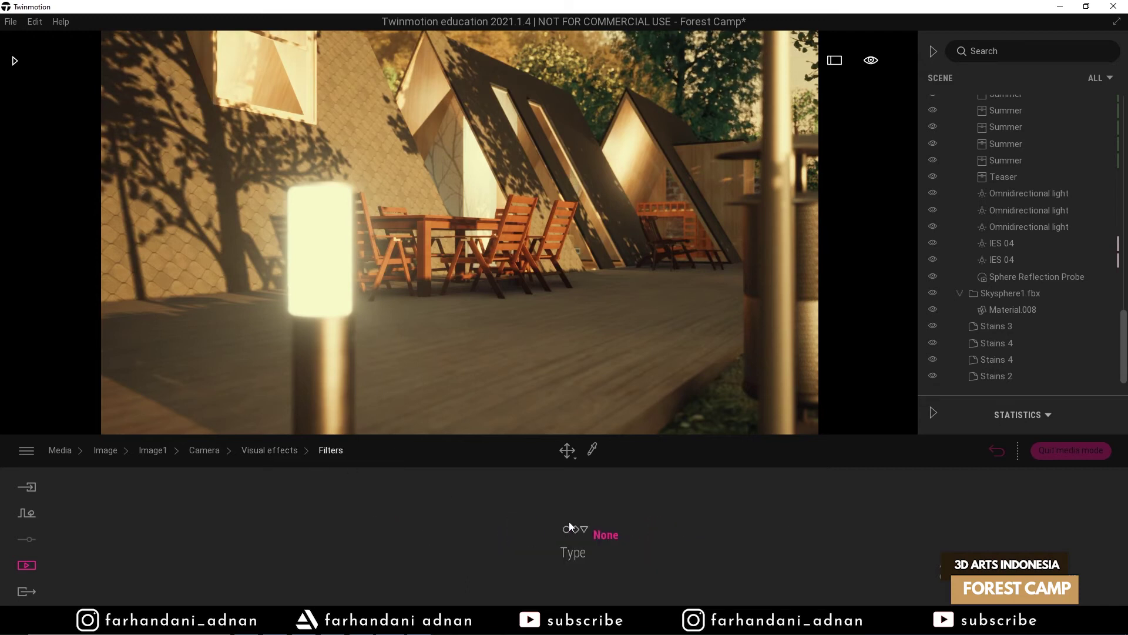
{"action": "left_click", "coordinate": [569, 528]}
{"action": "scroll", "coordinate": [554, 411], "scroll_direction": "down", "scroll_amount": 1}
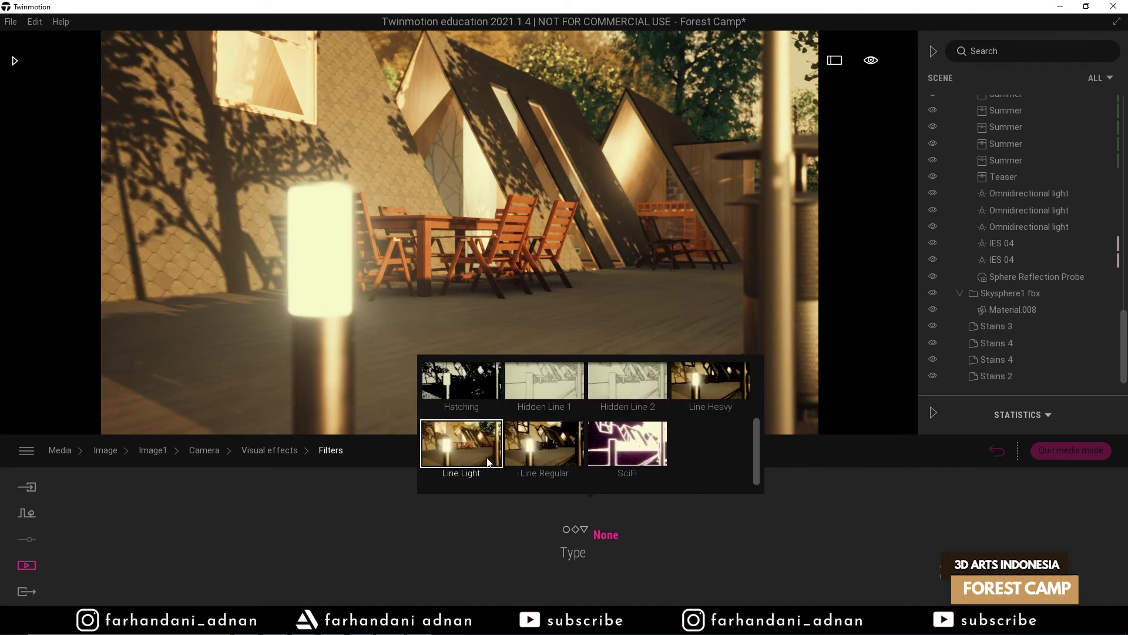
{"action": "left_click", "coordinate": [555, 446]}
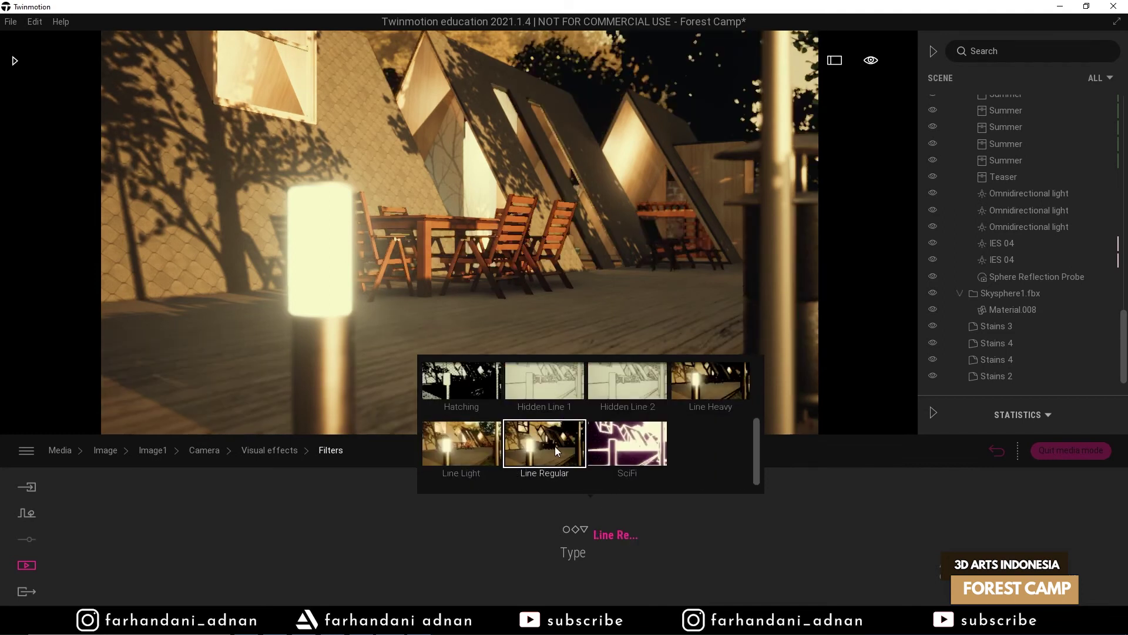
{"action": "left_click", "coordinate": [469, 453]}
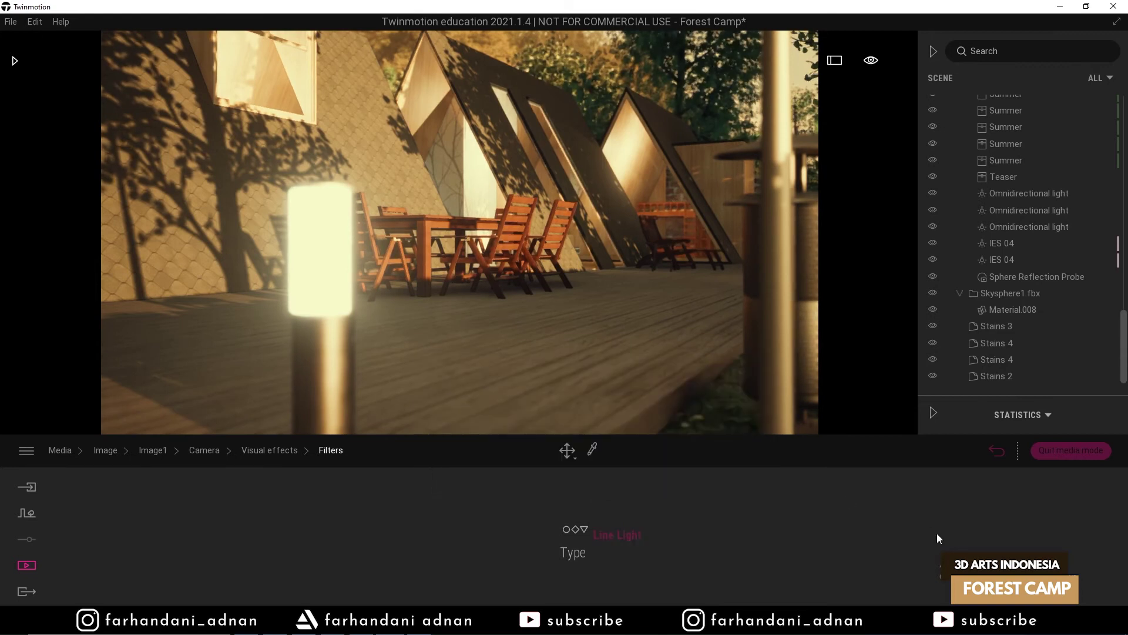
{"action": "left_click", "coordinate": [583, 524]}
- Test Image1 with SSR reflections off, and turn SSR back on
{"action": "left_click", "coordinate": [264, 450]}
{"action": "left_click", "coordinate": [795, 531]}
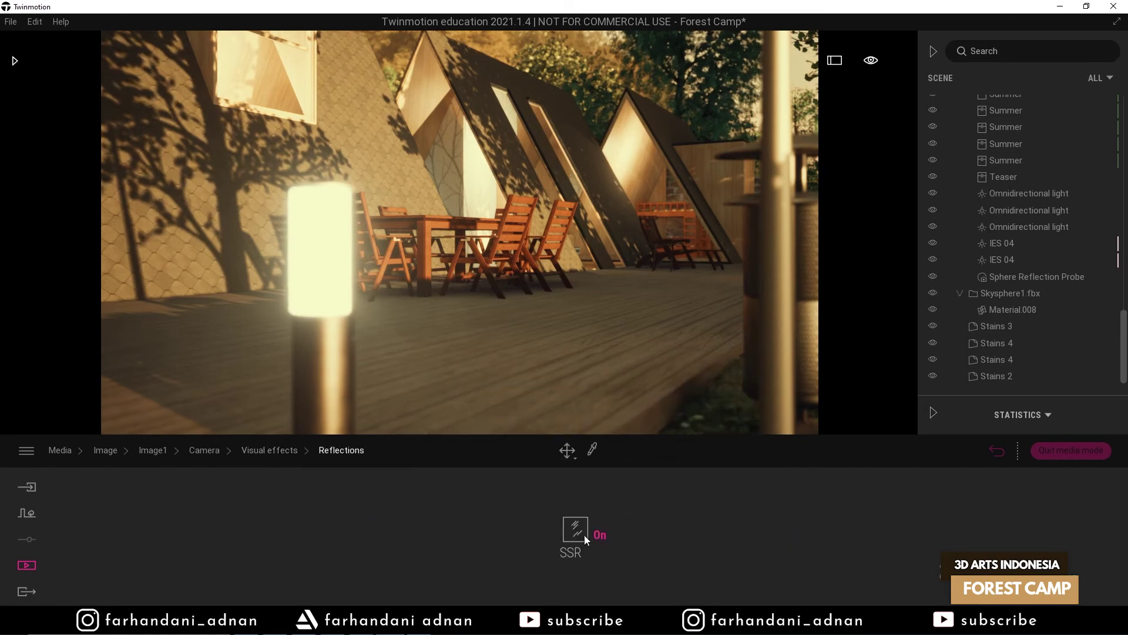
{"action": "left_click", "coordinate": [576, 531]}
{"action": "left_click", "coordinate": [578, 532]}
- Refresh Image1 so it stores the current camera view and visual effects
{"action": "left_click", "coordinate": [105, 450]}
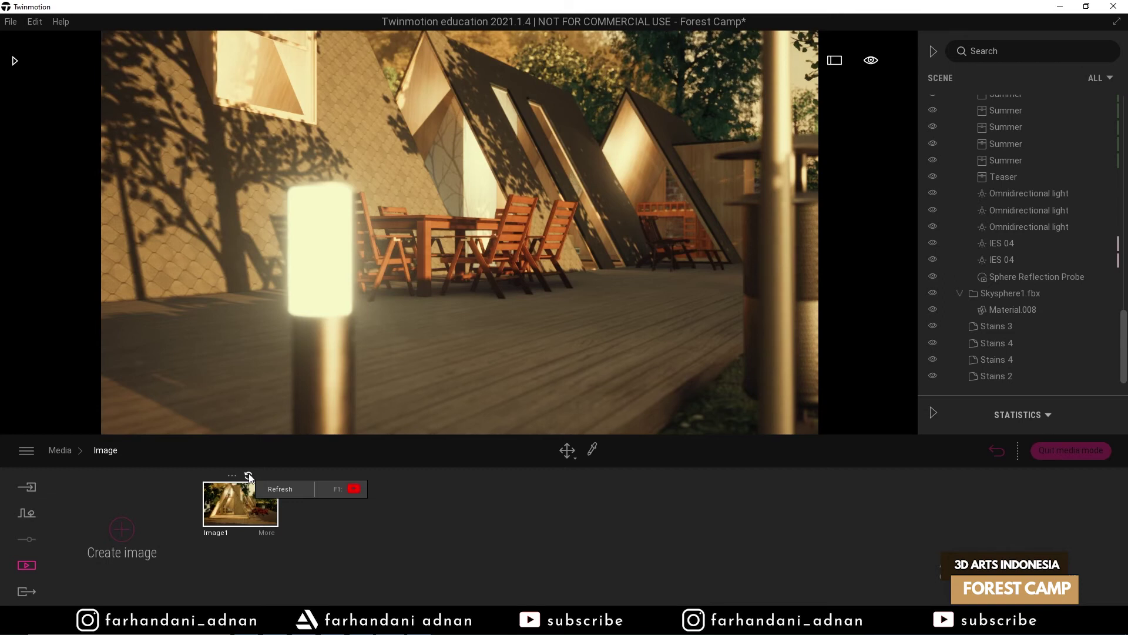
{"action": "left_click", "coordinate": [249, 476]}
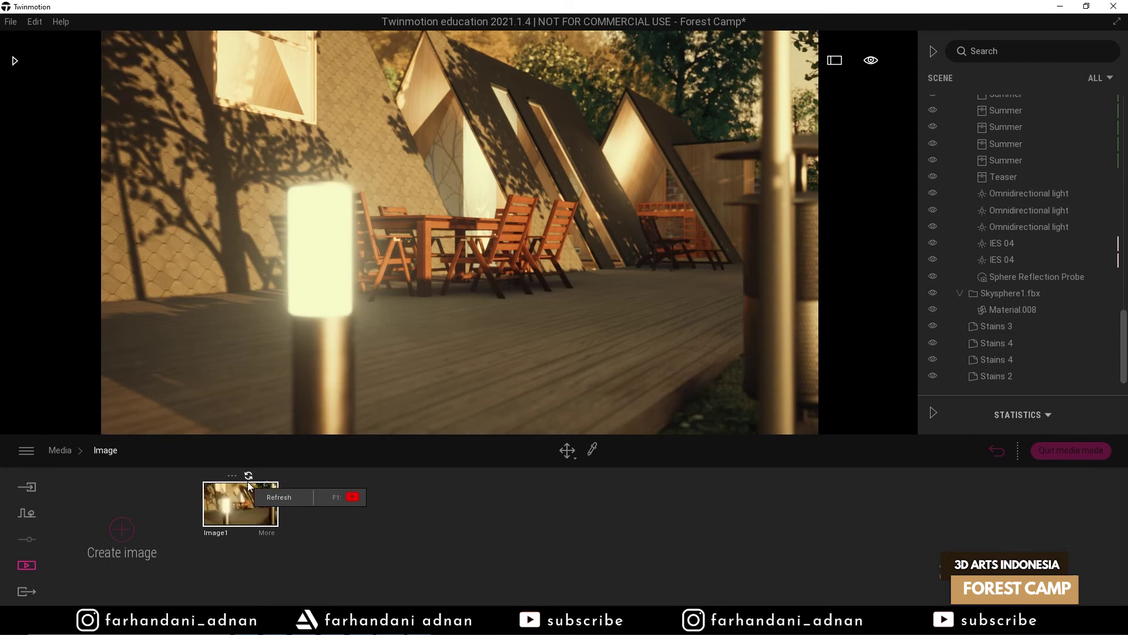
{"action": "left_click", "coordinate": [506, 274]}
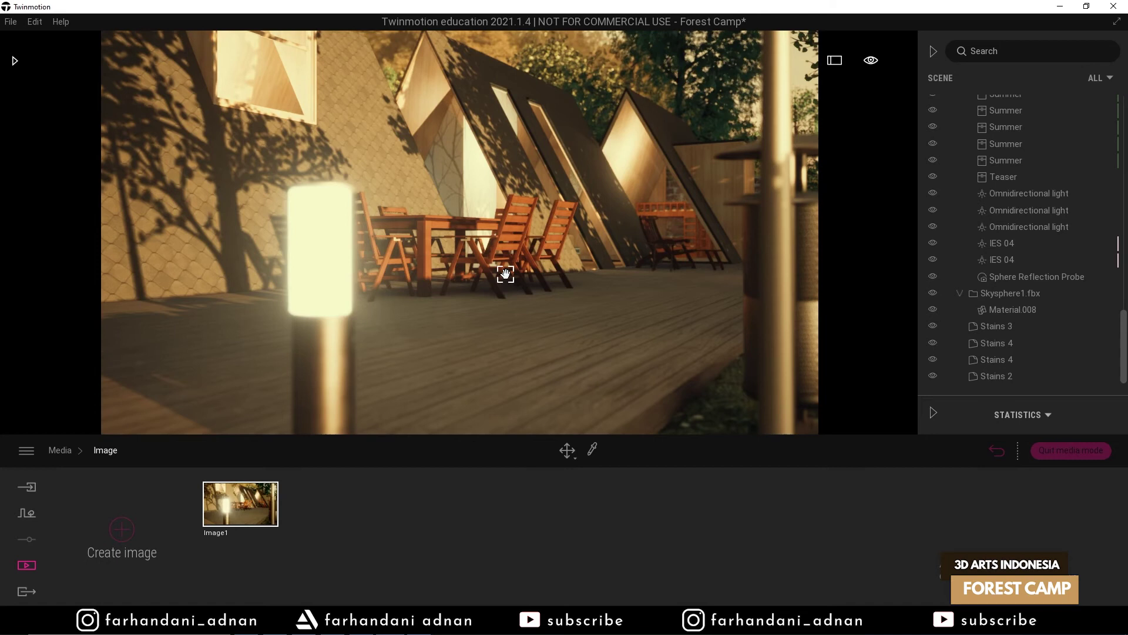
- Leave media mode to look at the plain scene view, and reopen the saved Image1
{"action": "left_click", "coordinate": [26, 487]}
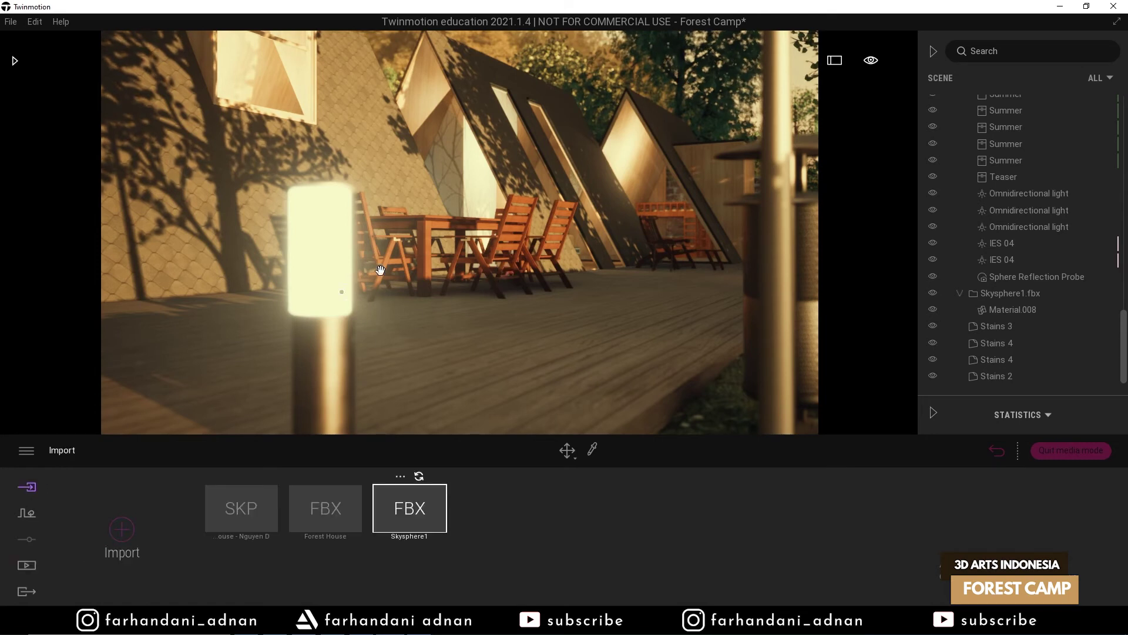
{"action": "left_click", "coordinate": [1045, 450]}
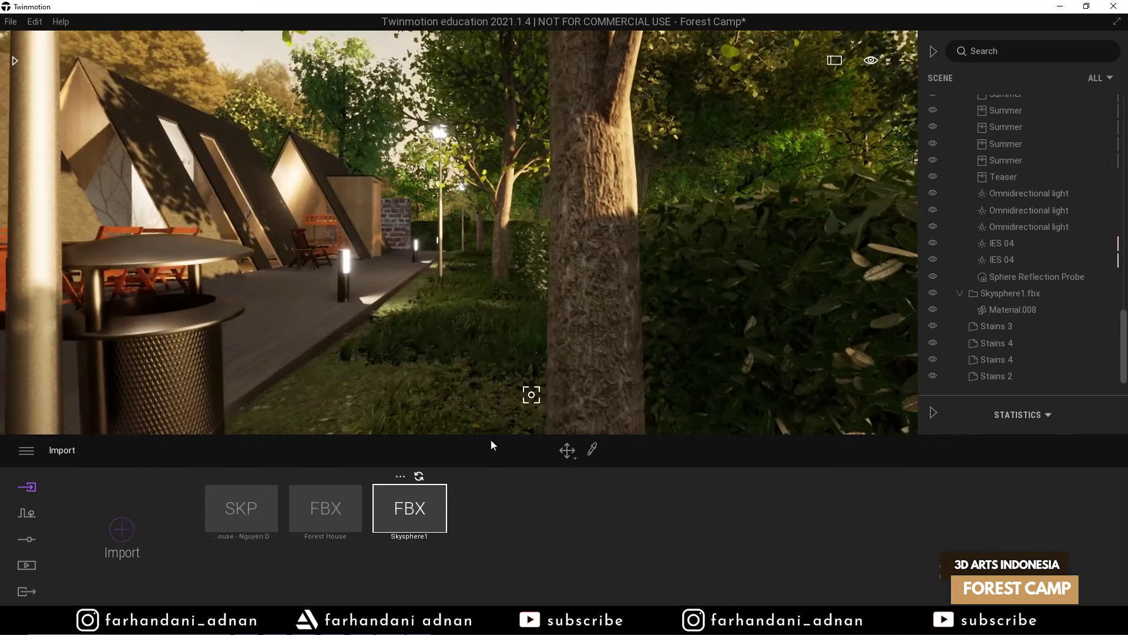
{"action": "left_click", "coordinate": [30, 563]}
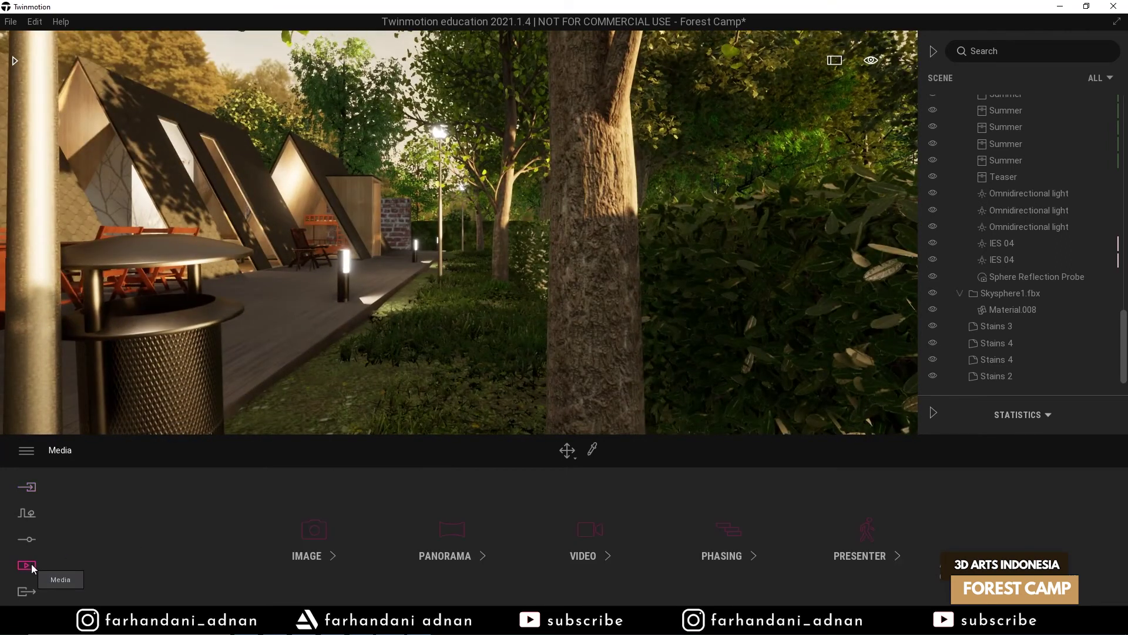
{"action": "left_click", "coordinate": [294, 538]}
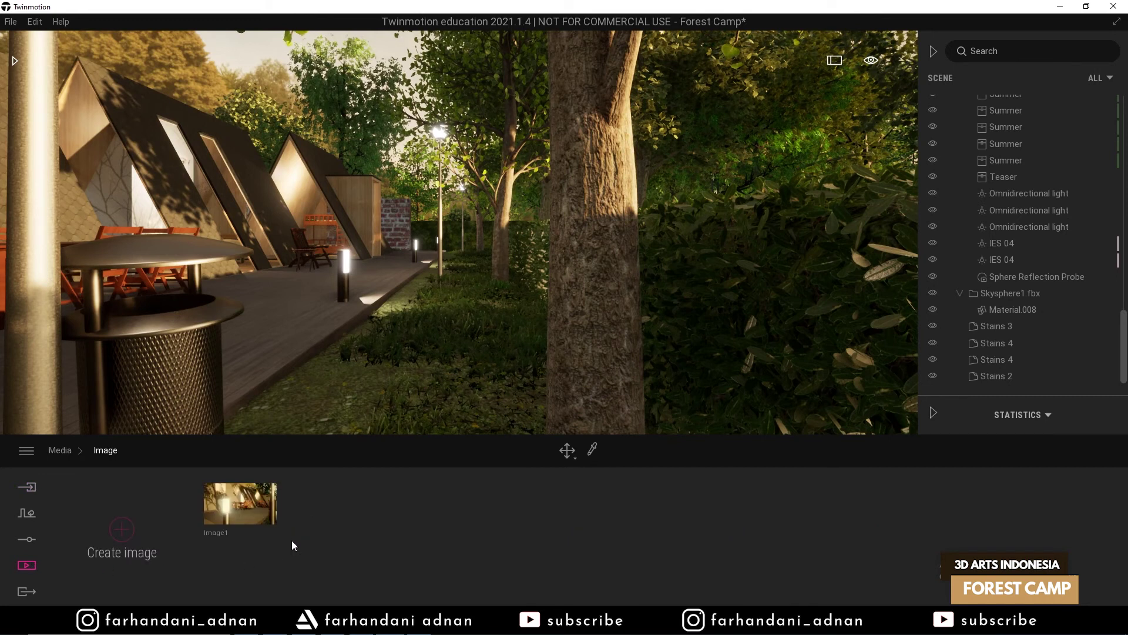
{"action": "left_click", "coordinate": [237, 510]}
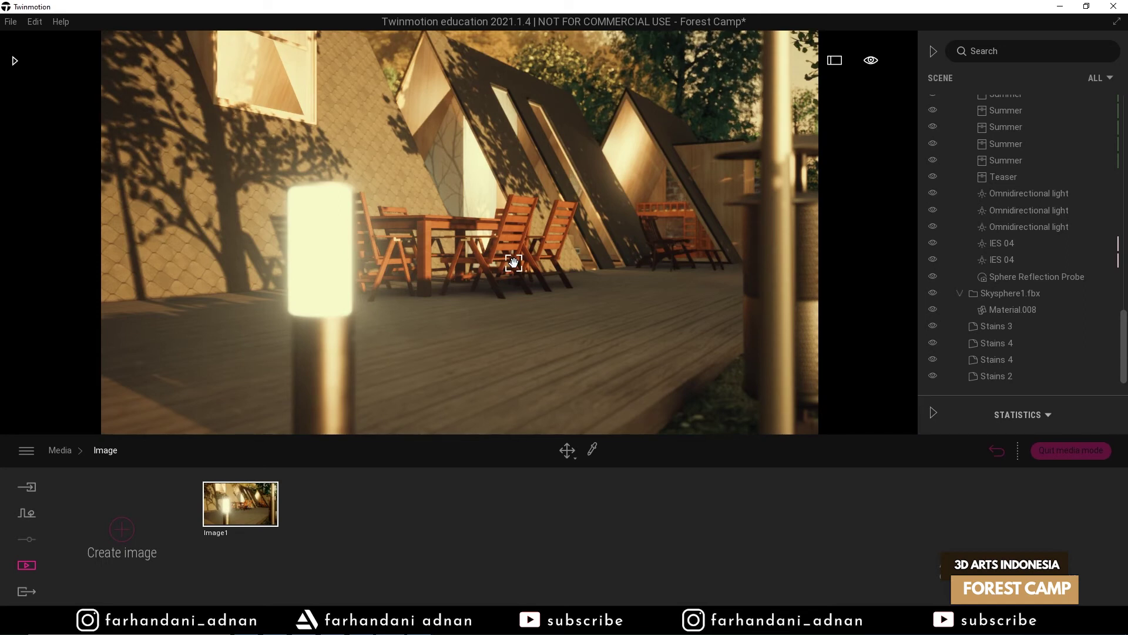
- Set the export reflection volume resolution to 1024 in the preferences, check the quality presets and accept
{"action": "left_click", "coordinate": [33, 24]}
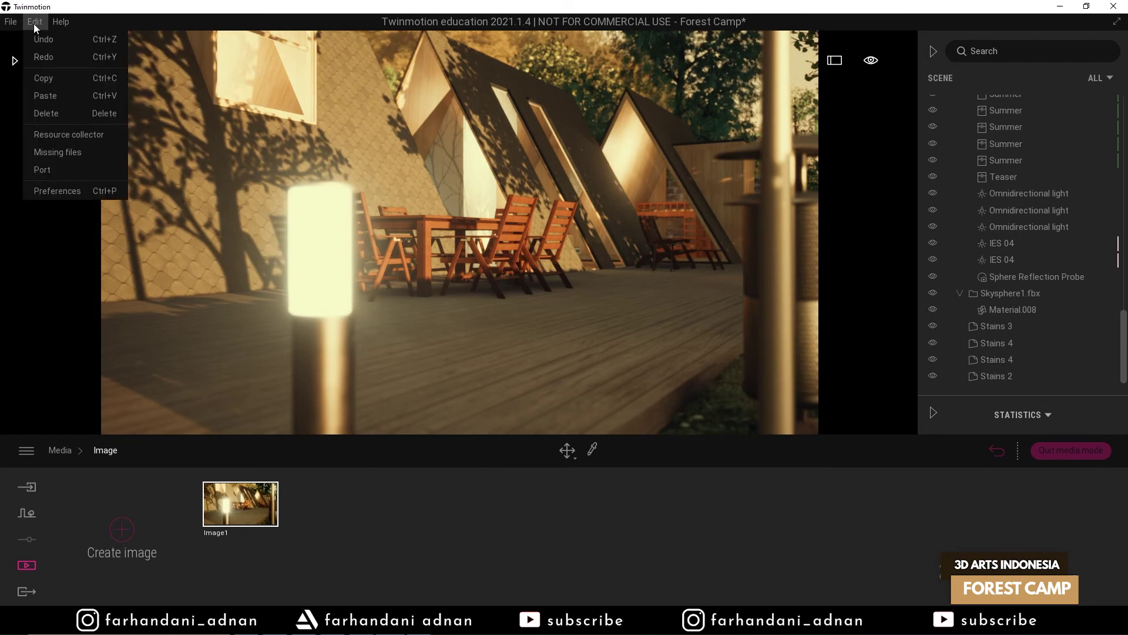
{"action": "left_click", "coordinate": [67, 192]}
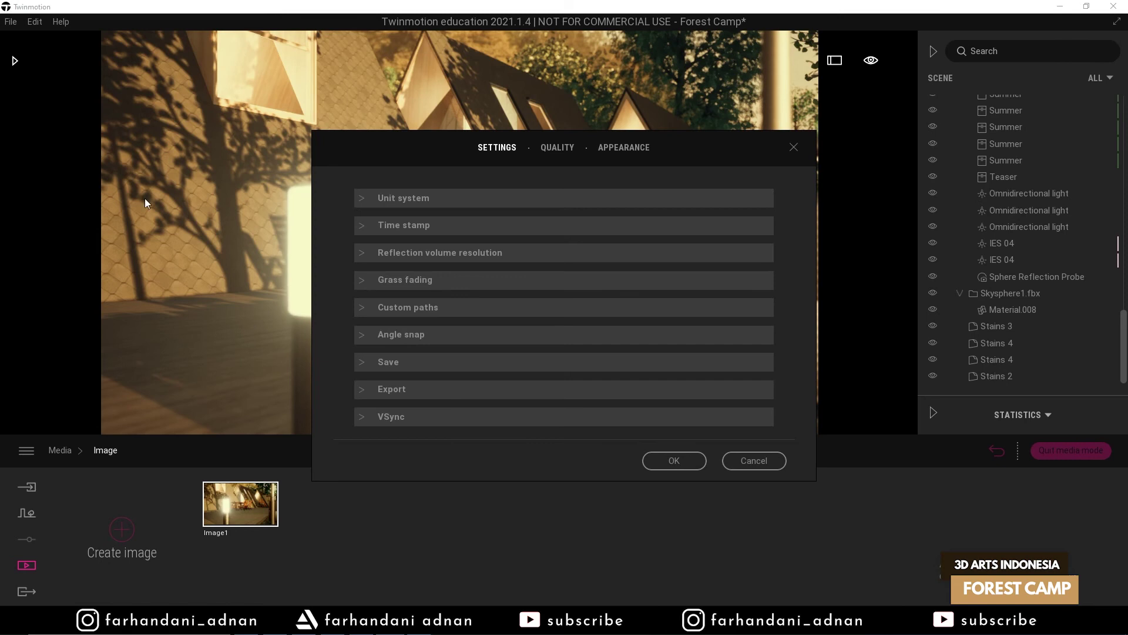
{"action": "left_click", "coordinate": [359, 254]}
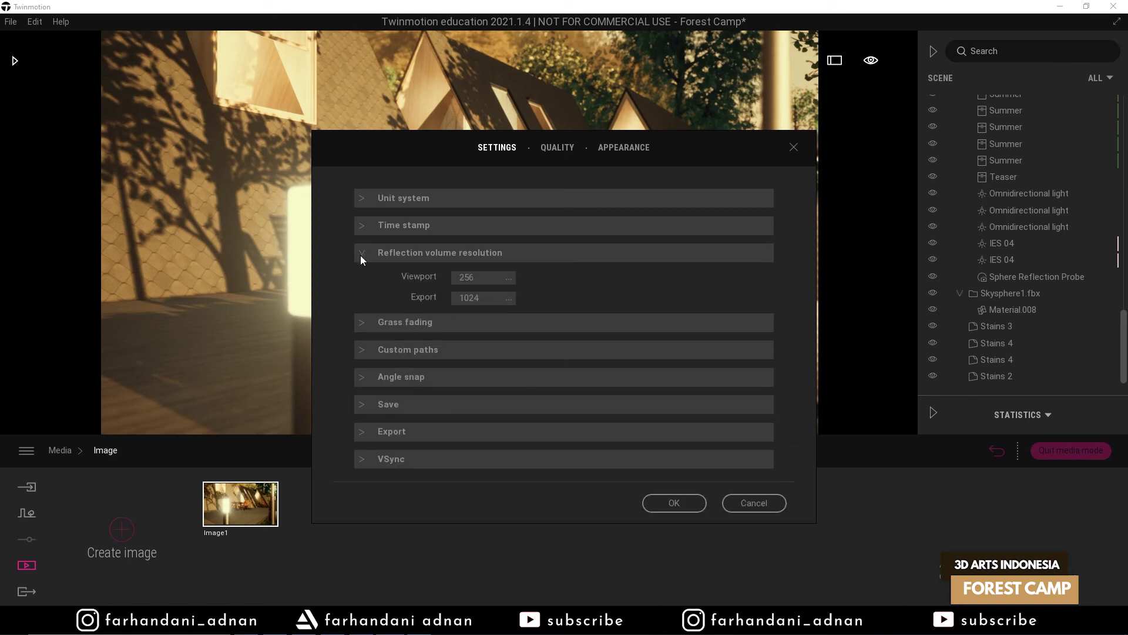
{"action": "left_click", "coordinate": [474, 300]}
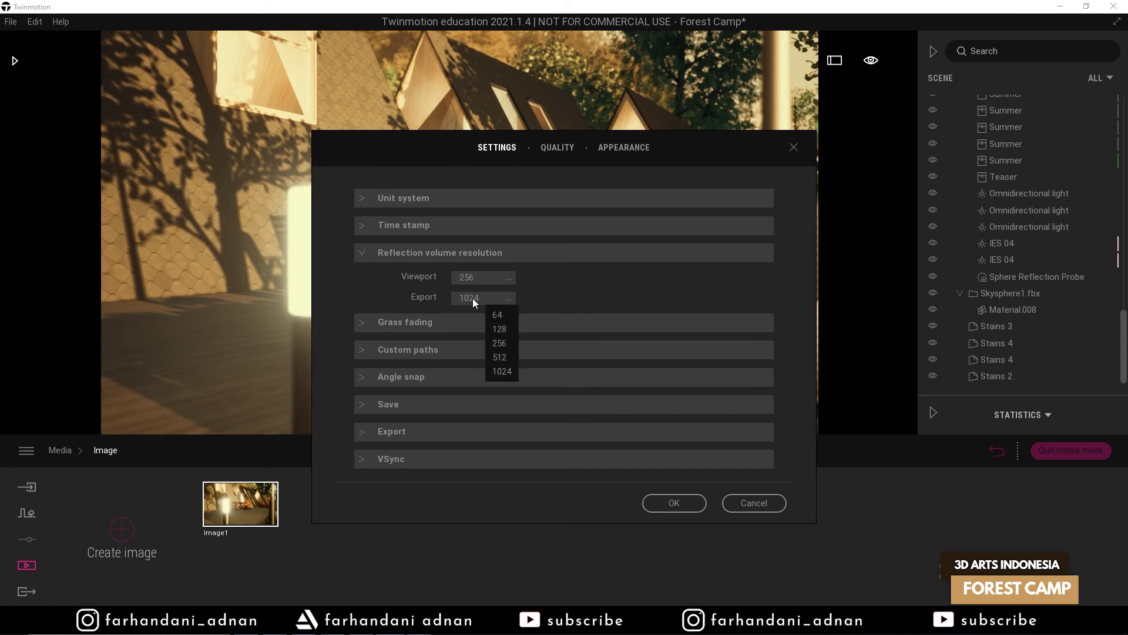
{"action": "left_click", "coordinate": [503, 374]}
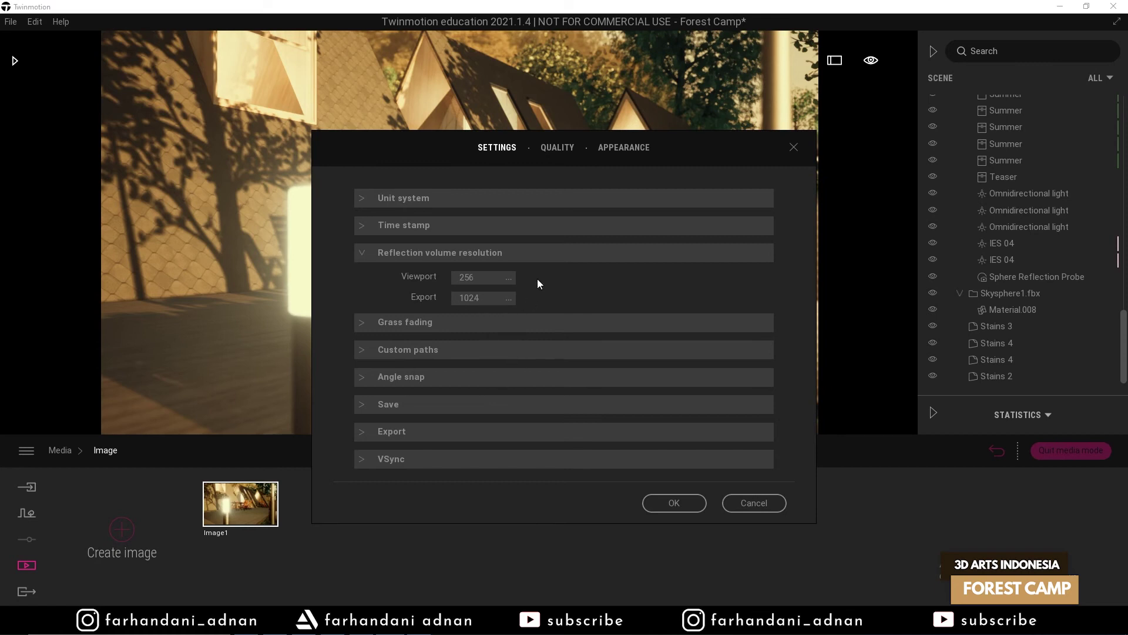
{"action": "left_click", "coordinate": [558, 148]}
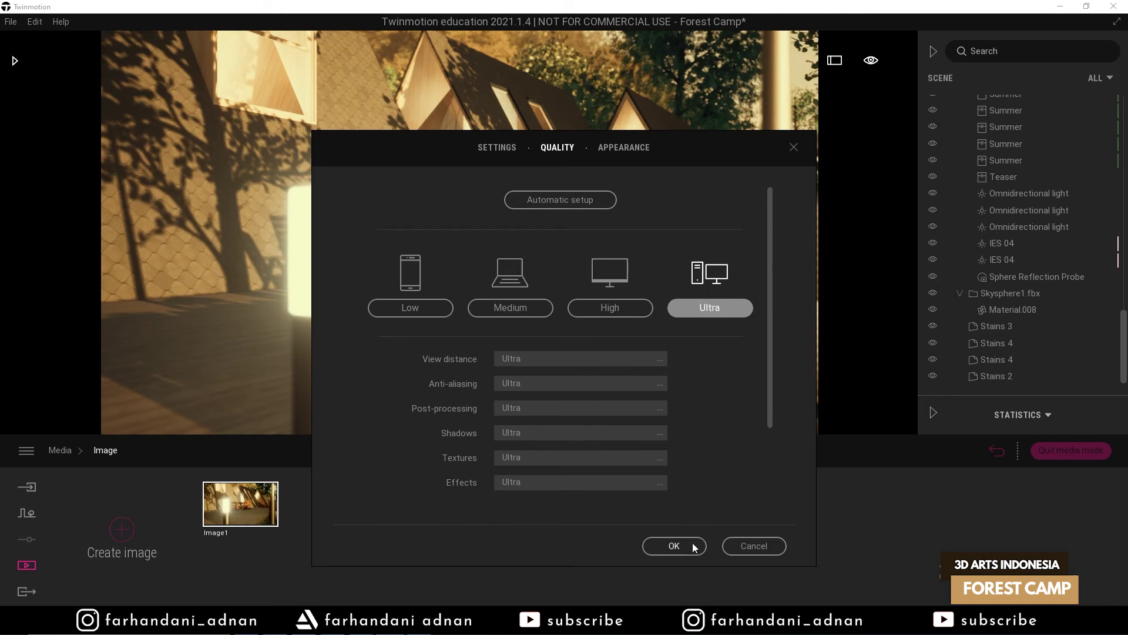
{"action": "left_click", "coordinate": [674, 546]}
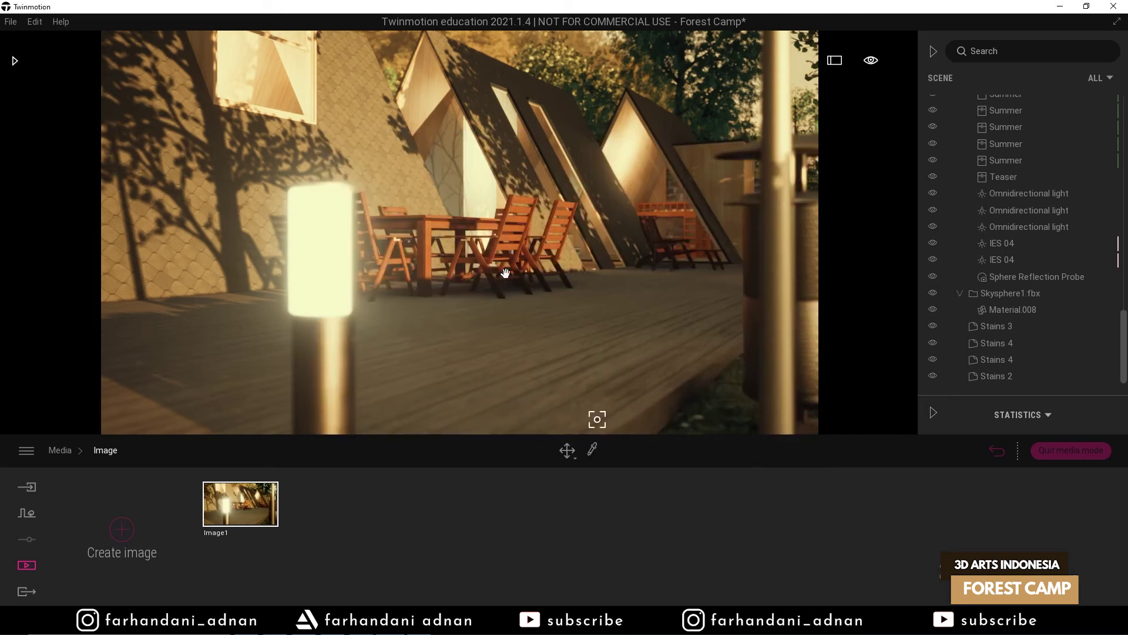
- Examine the output size options in Image1's format settings
{"action": "mouse_move", "coordinate": [263, 526]}
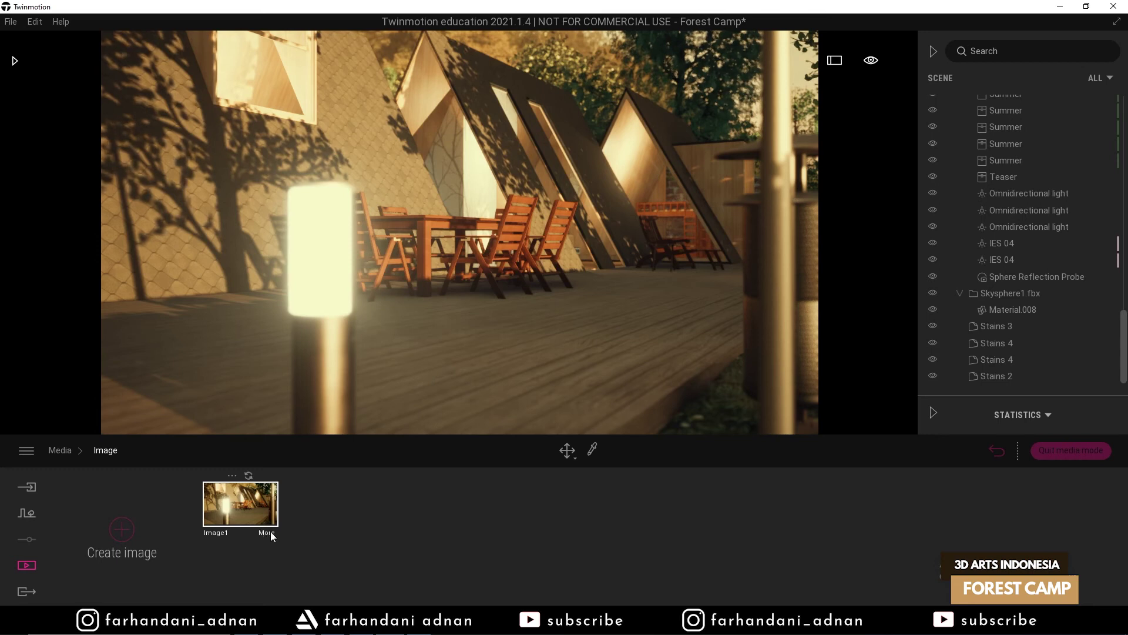
{"action": "left_click", "coordinate": [269, 532]}
{"action": "left_click", "coordinate": [861, 532]}
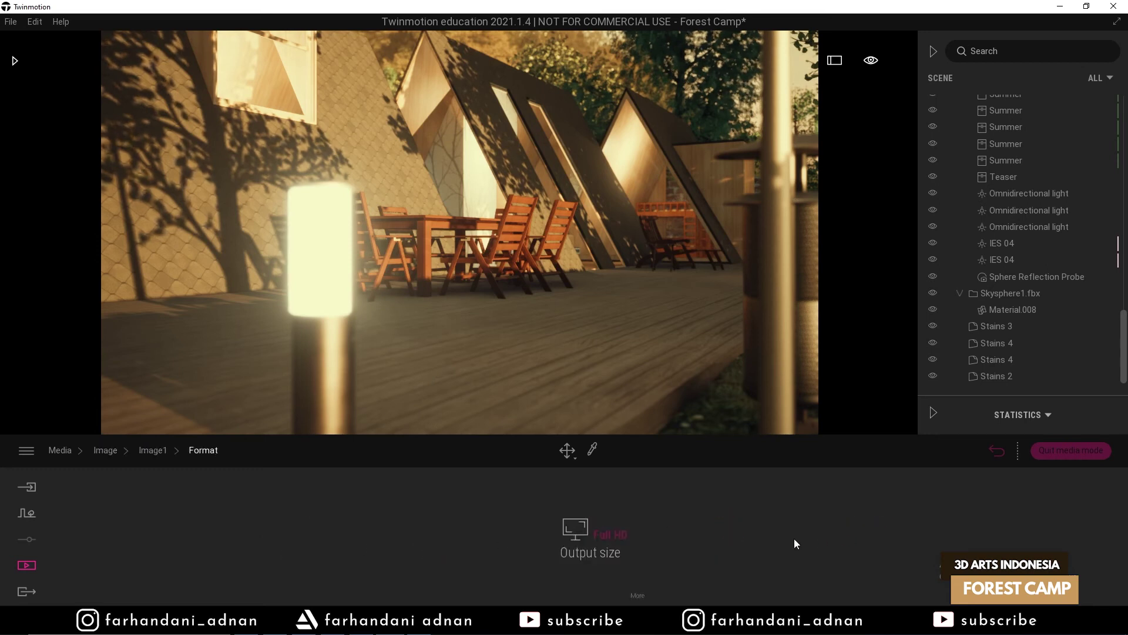
{"action": "left_click", "coordinate": [589, 542]}
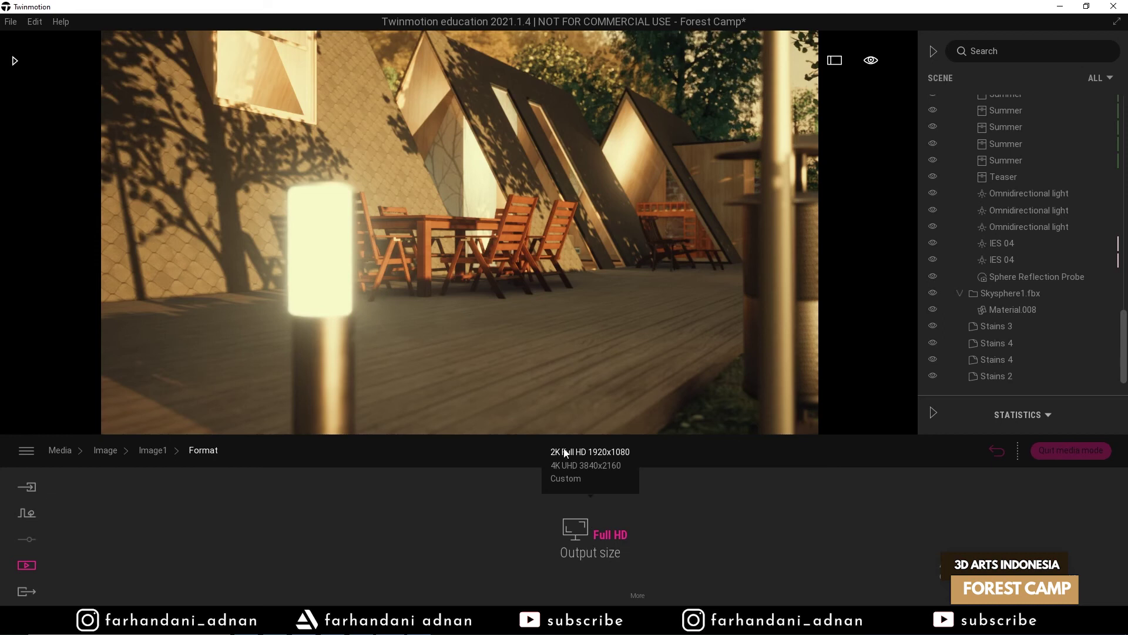
{"action": "left_click", "coordinate": [573, 480]}
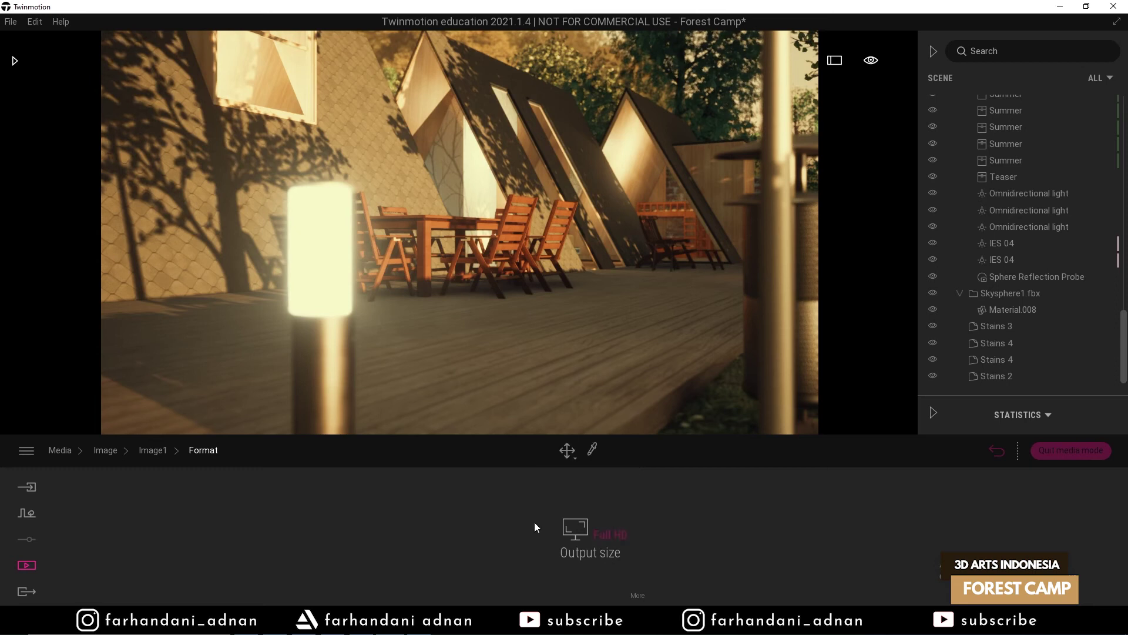
{"action": "left_click", "coordinate": [144, 454]}
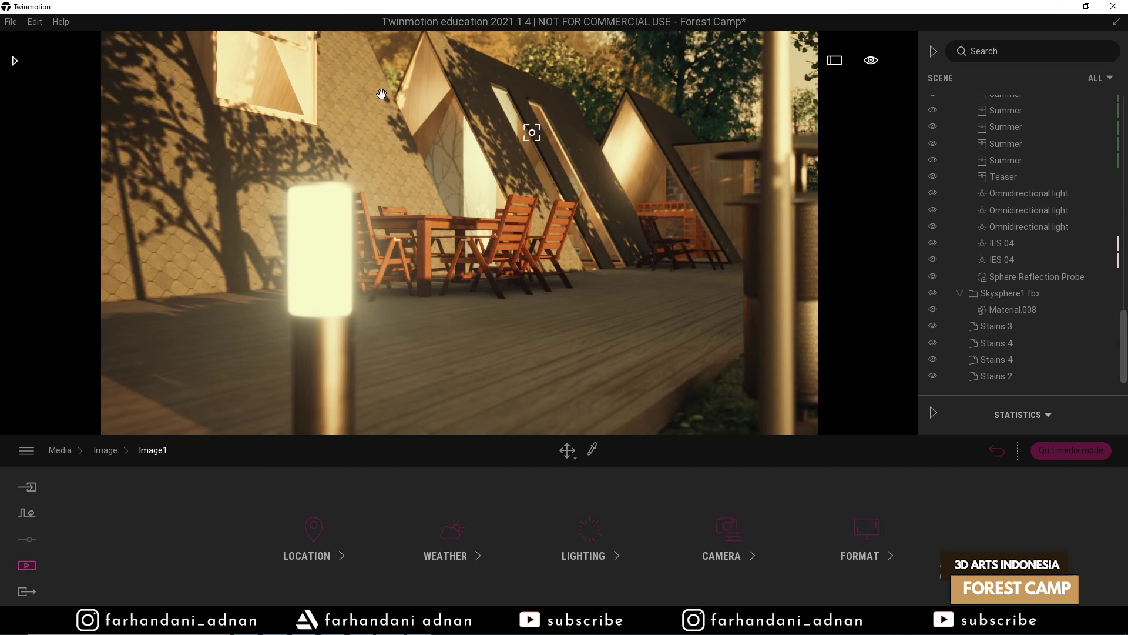
- Save the Forest Camp project and refresh the stored view of Image1
{"action": "left_click", "coordinate": [10, 21]}
{"action": "left_click", "coordinate": [33, 125]}
{"action": "left_click", "coordinate": [47, 567]}
{"action": "left_click", "coordinate": [334, 549]}
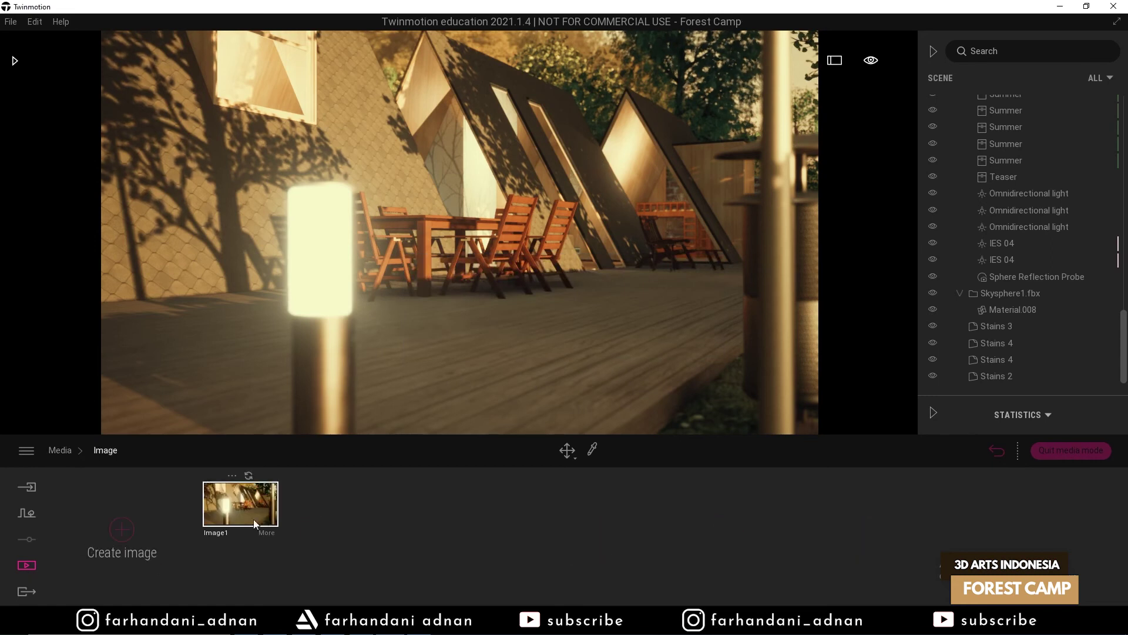
{"action": "left_click", "coordinate": [248, 476]}
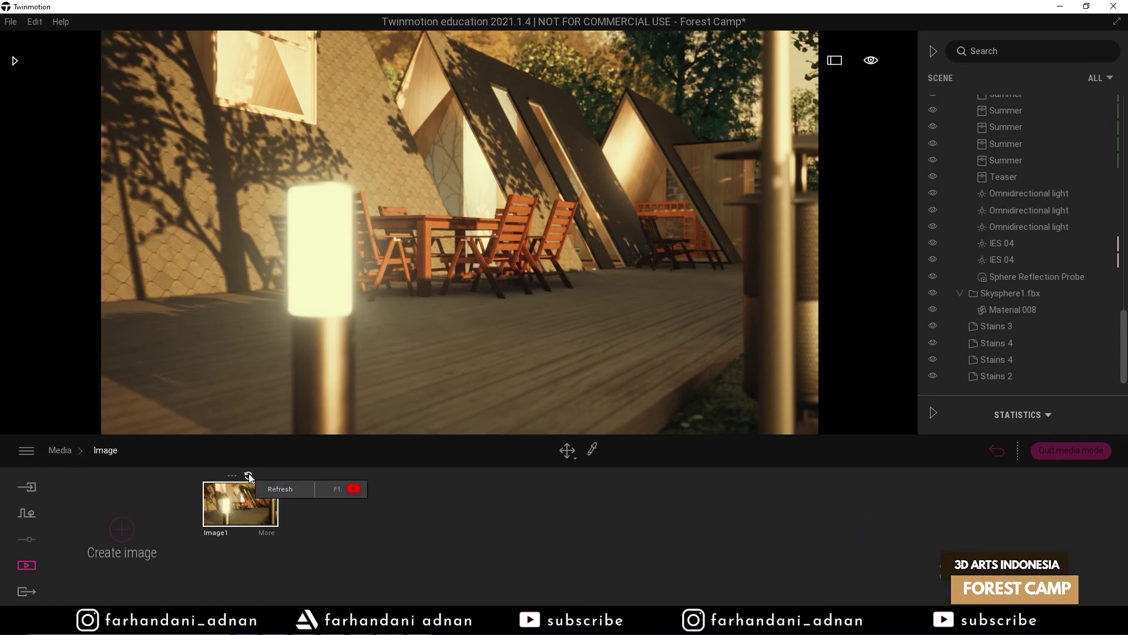
- Export Image1 as a still image into the Pictures folder
{"action": "left_click", "coordinate": [34, 591]}
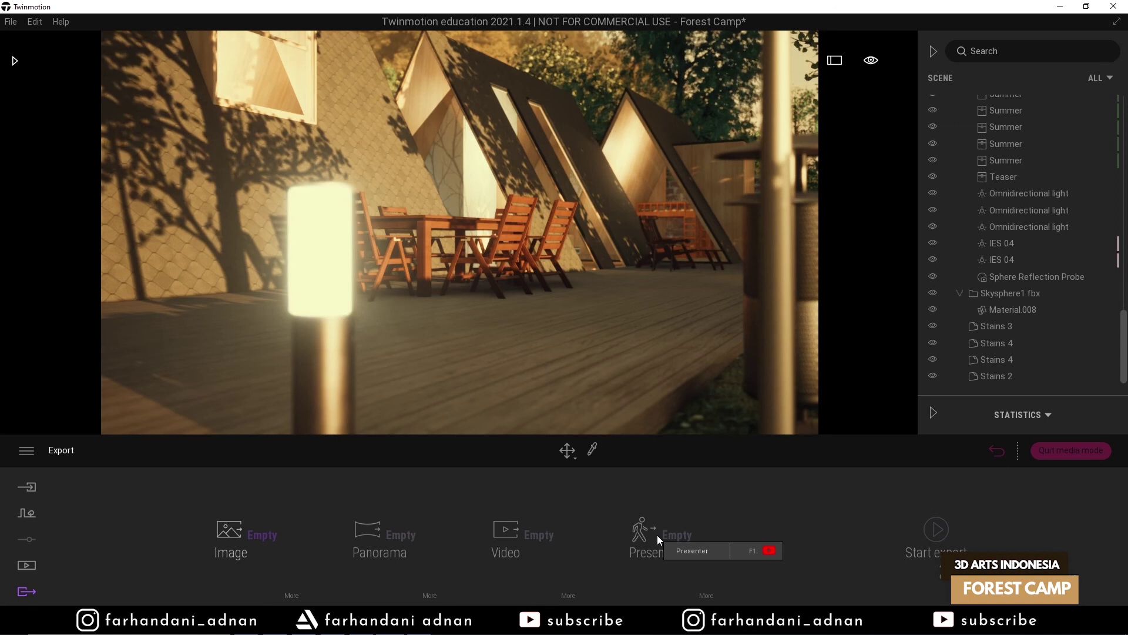
{"action": "left_click", "coordinate": [236, 552]}
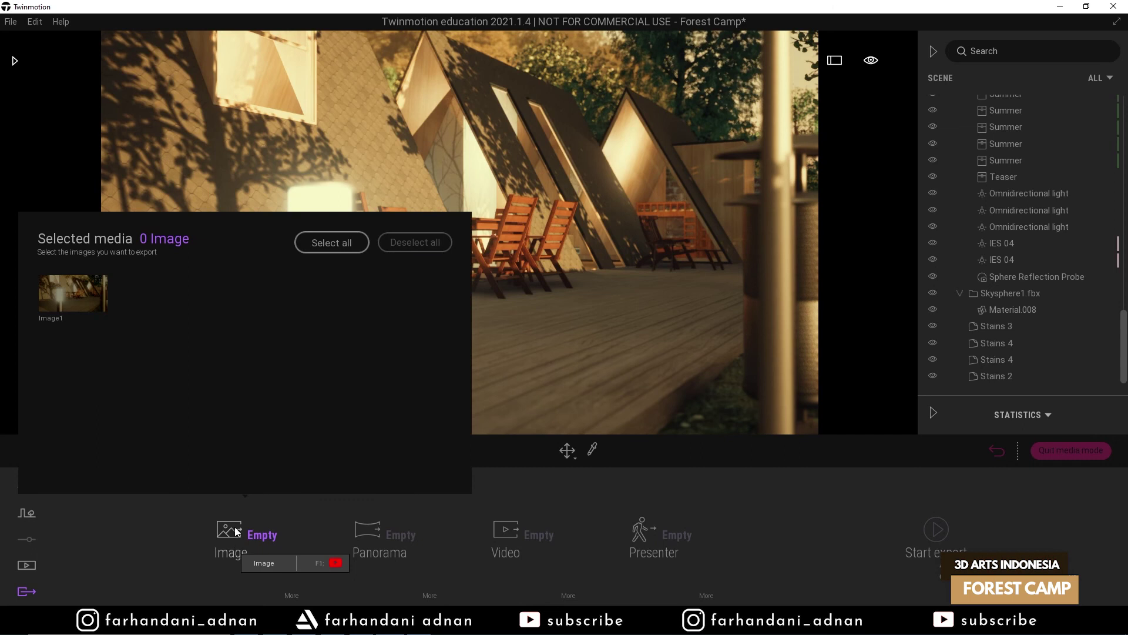
{"action": "left_click", "coordinate": [65, 302]}
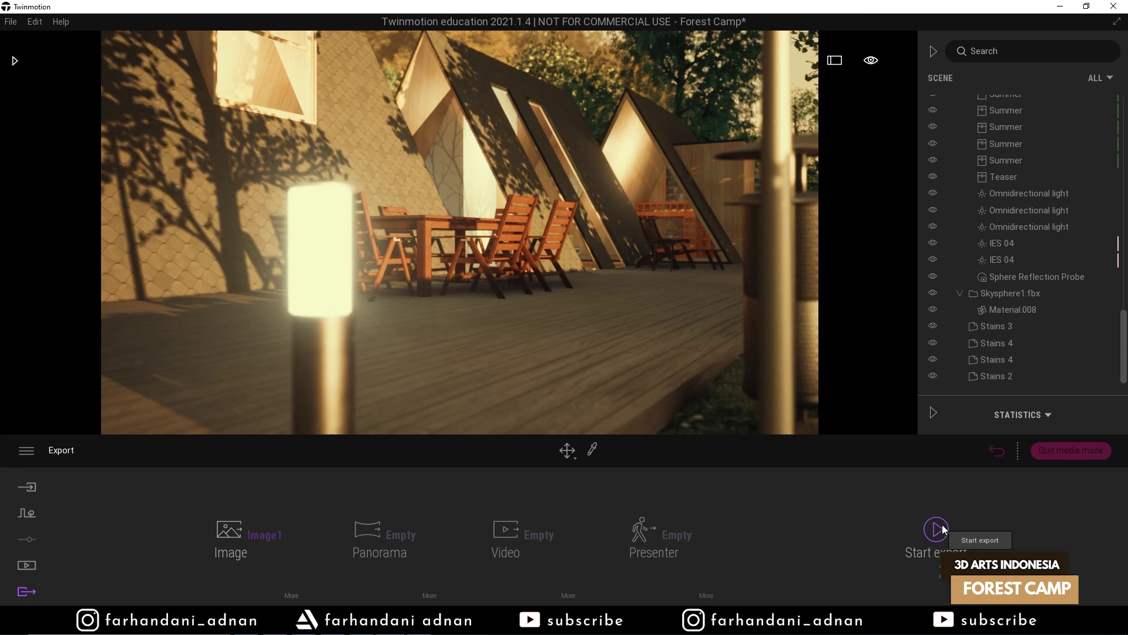
{"action": "left_click", "coordinate": [943, 525]}
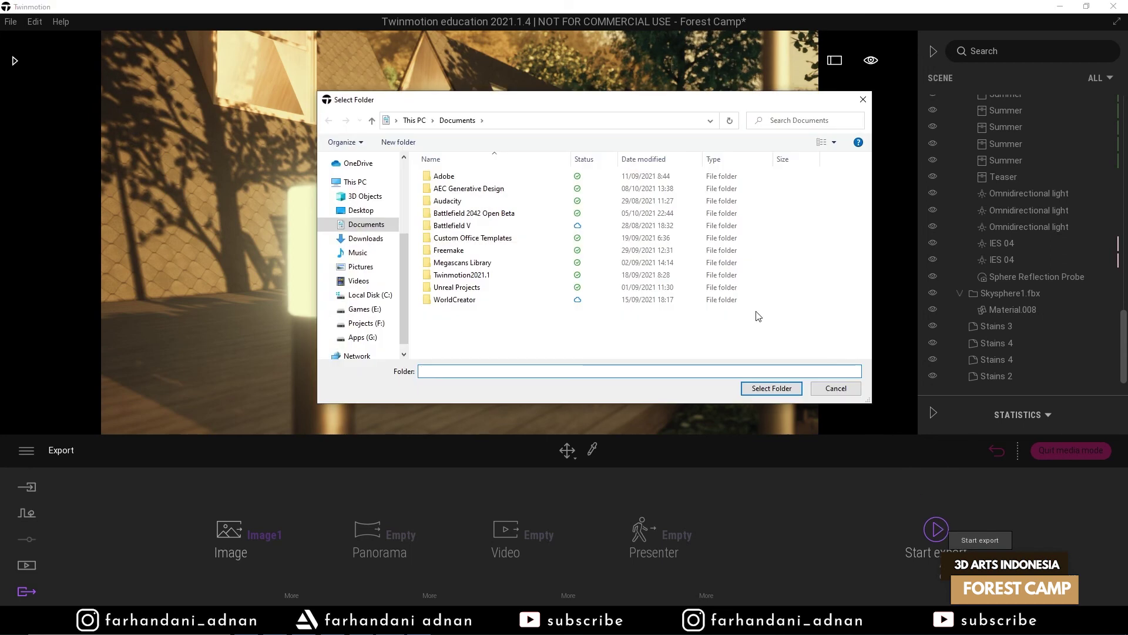
{"action": "left_click_drag", "start_coordinate": [545, 100], "coordinate": [481, 131]}
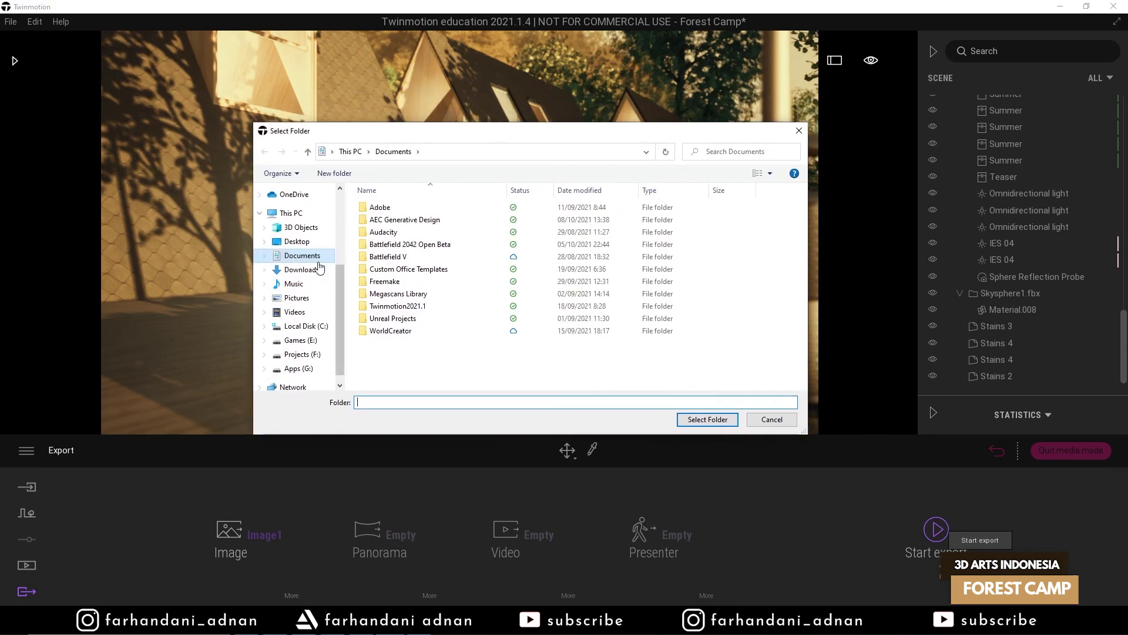
{"action": "left_click", "coordinate": [296, 314]}
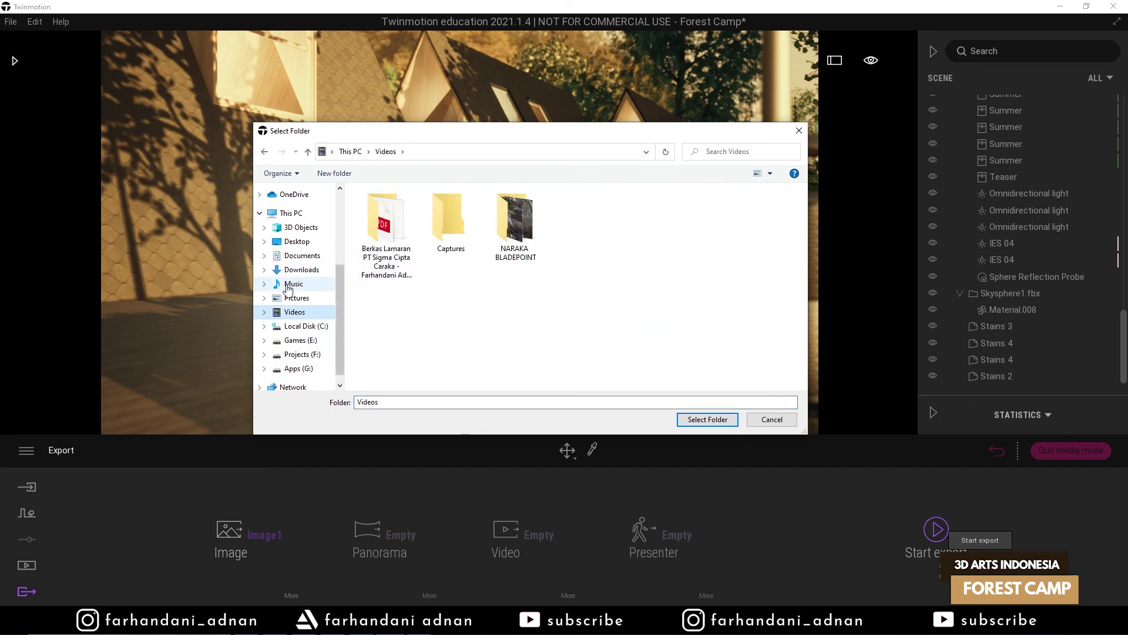
{"action": "left_click", "coordinate": [301, 299]}
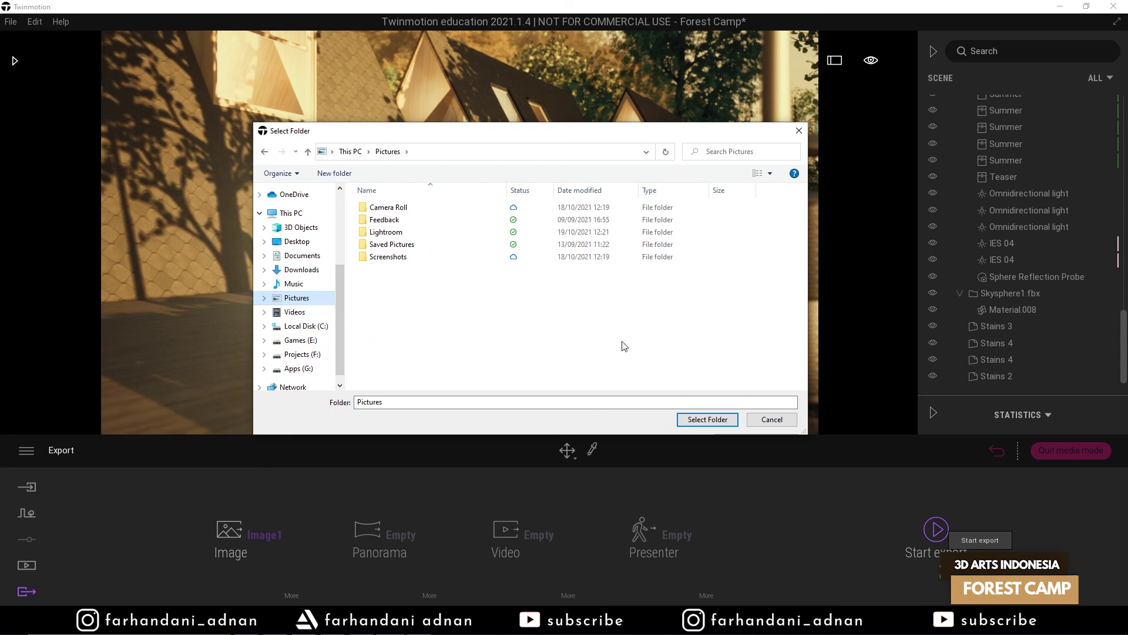
{"action": "left_click", "coordinate": [697, 417]}
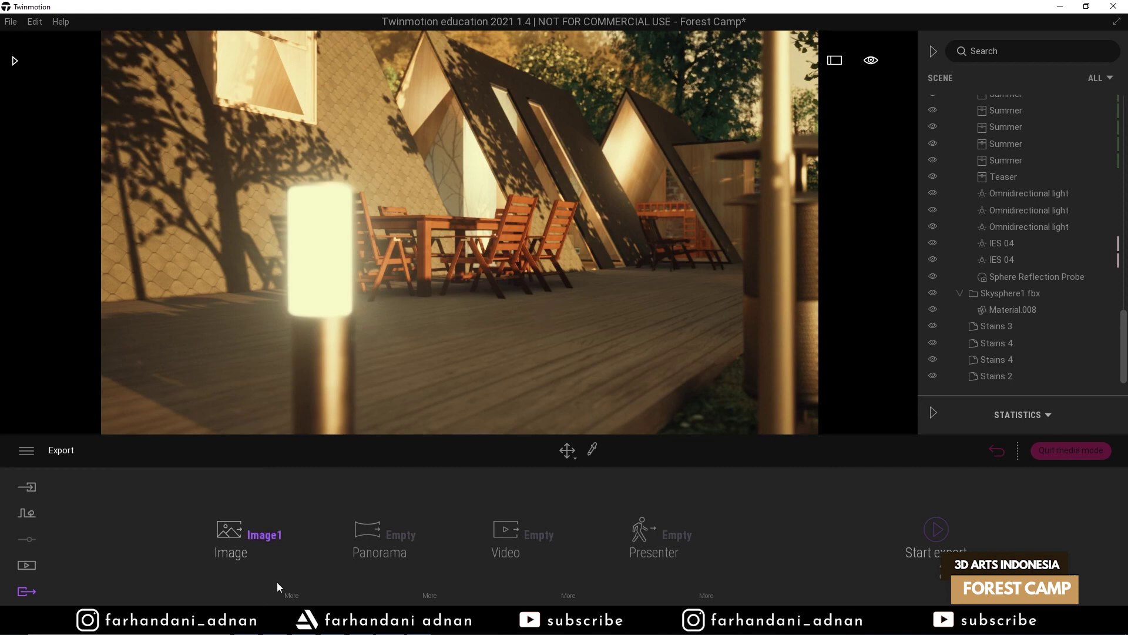
- Switch to File Explorer and open the exported Image1 PNG from the Pictures folder
{"action": "left_click", "coordinate": [247, 623]}
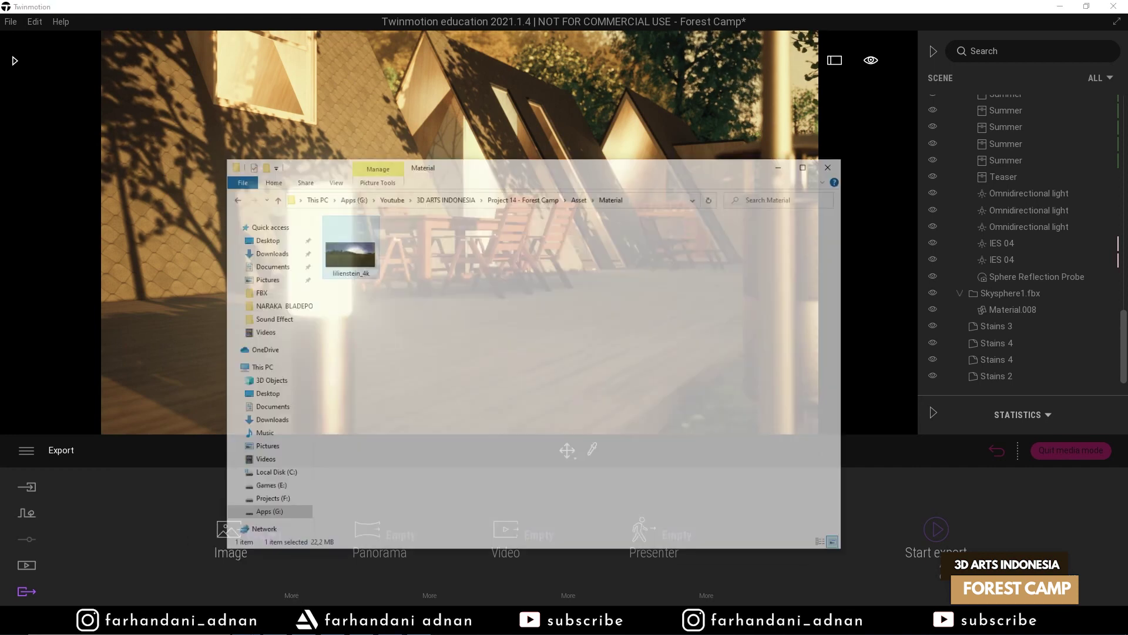
{"action": "left_click", "coordinate": [285, 424]}
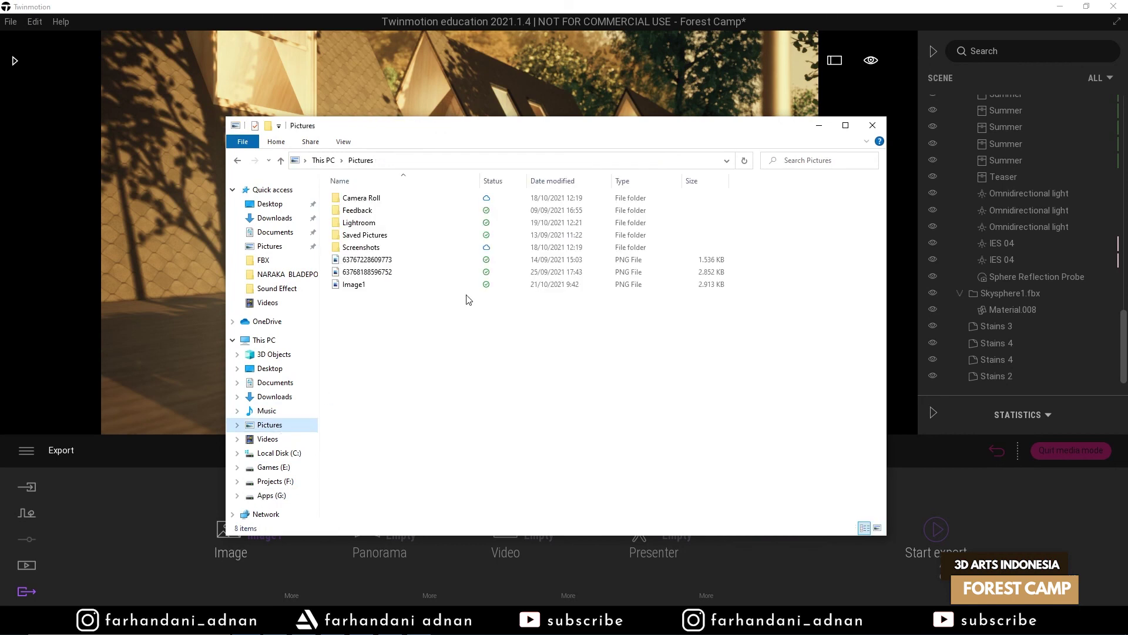
{"action": "left_click_drag", "start_coordinate": [601, 128], "coordinate": [546, 129]}
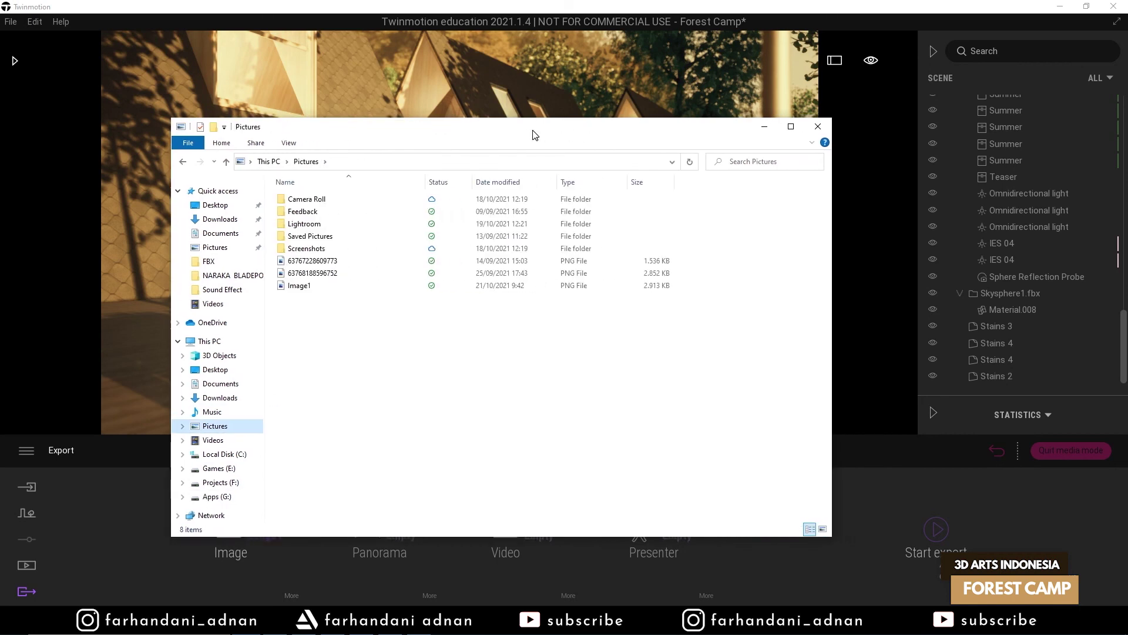
{"action": "left_click", "coordinate": [297, 287]}
{"action": "double_click", "coordinate": [347, 288]}
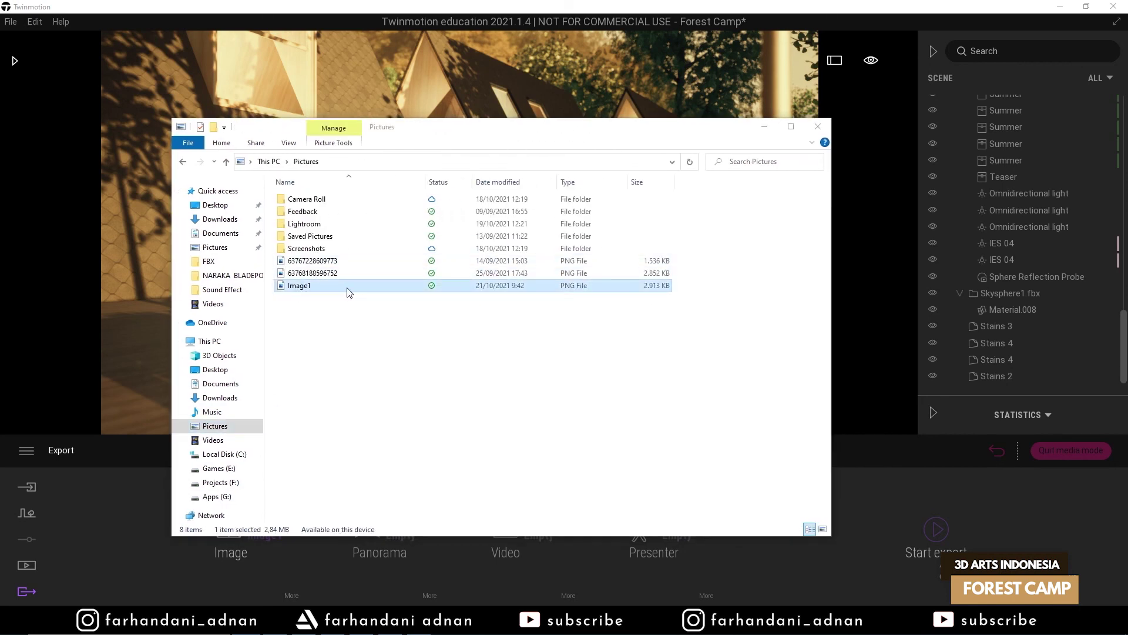